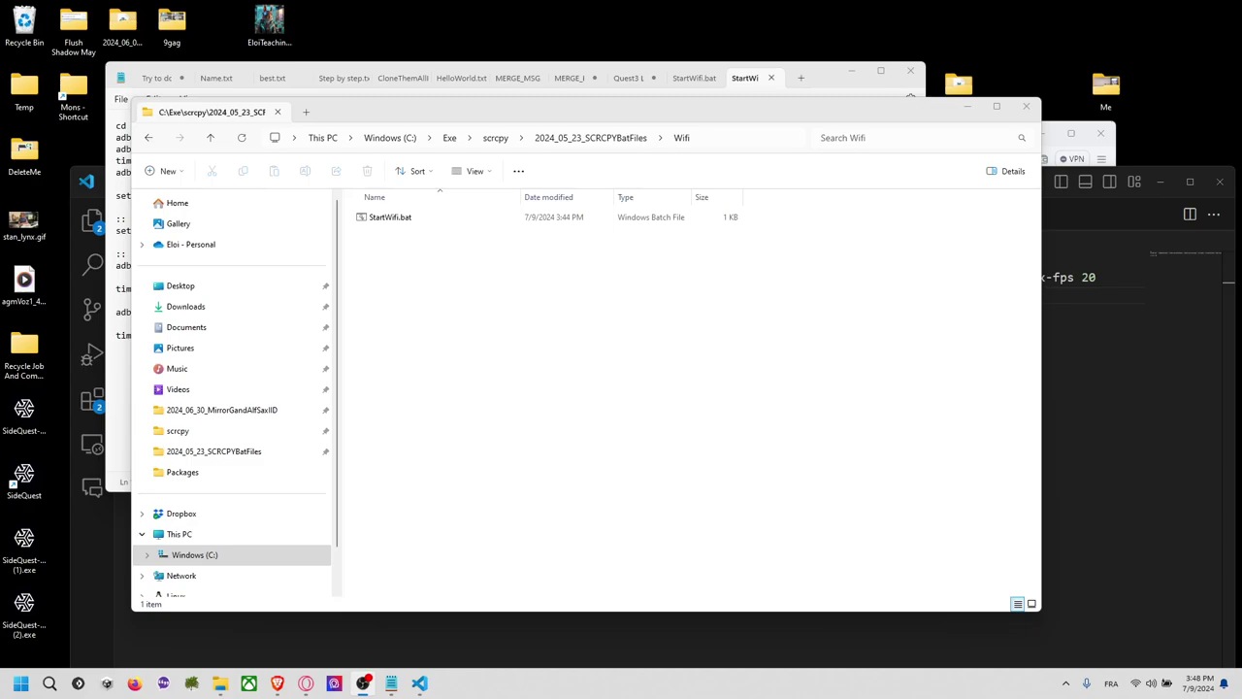
Go up from the Wifi folder to the scrcpy folder, briefly searching Start for SideQuest
click(567, 322)
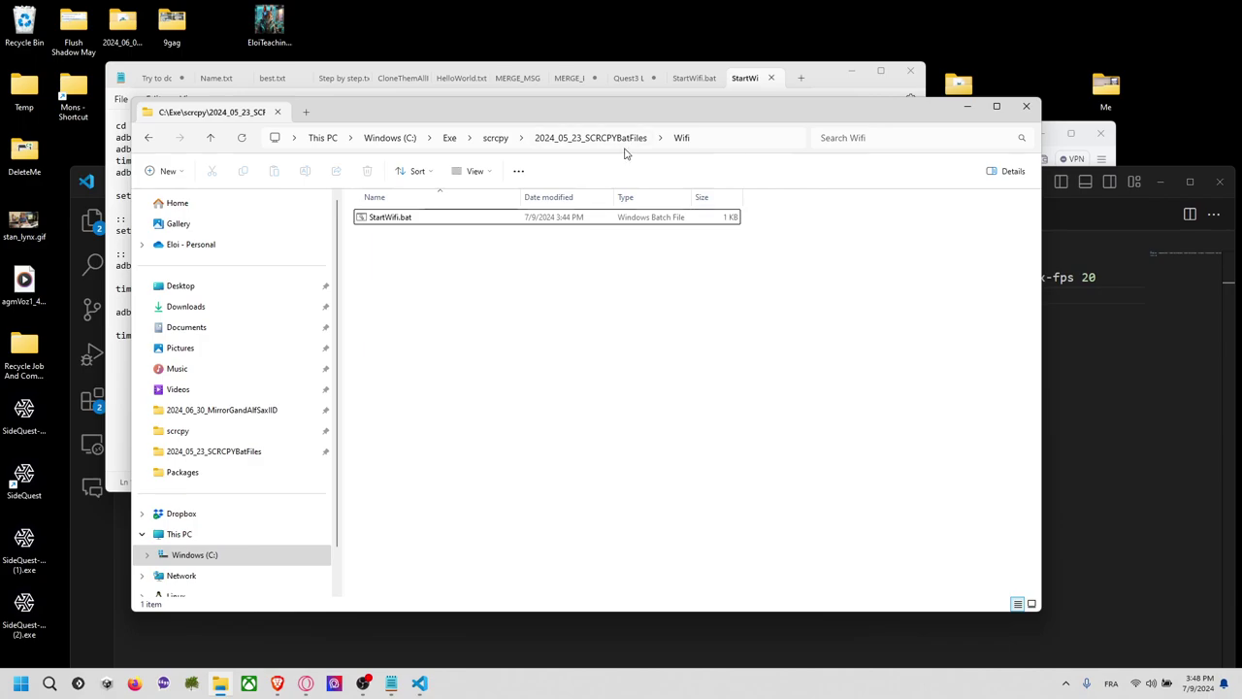
click(611, 142)
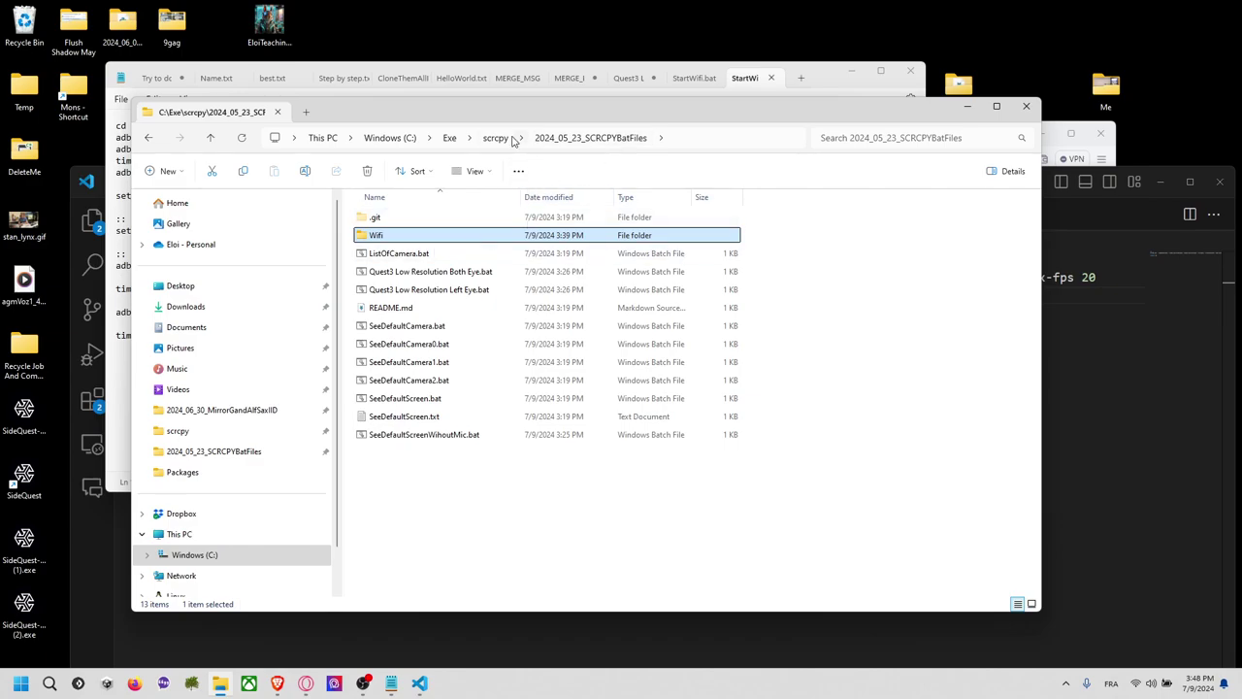
click(496, 138)
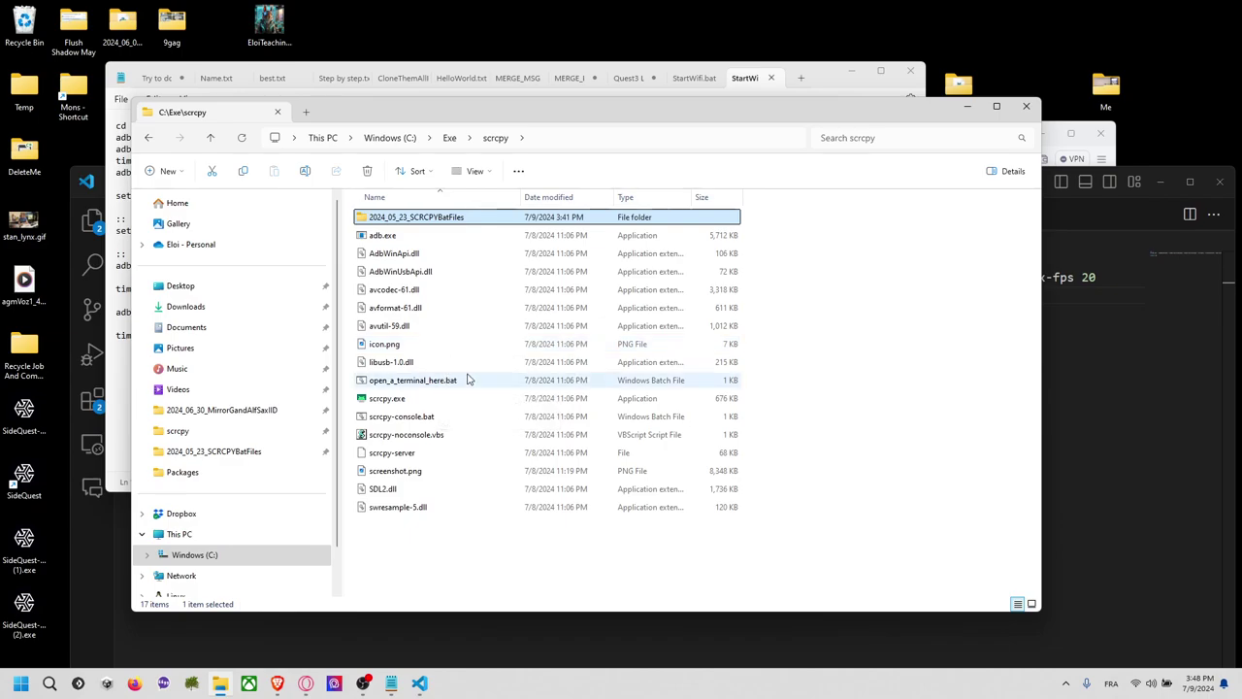
click(33, 688)
text(sideQuest)
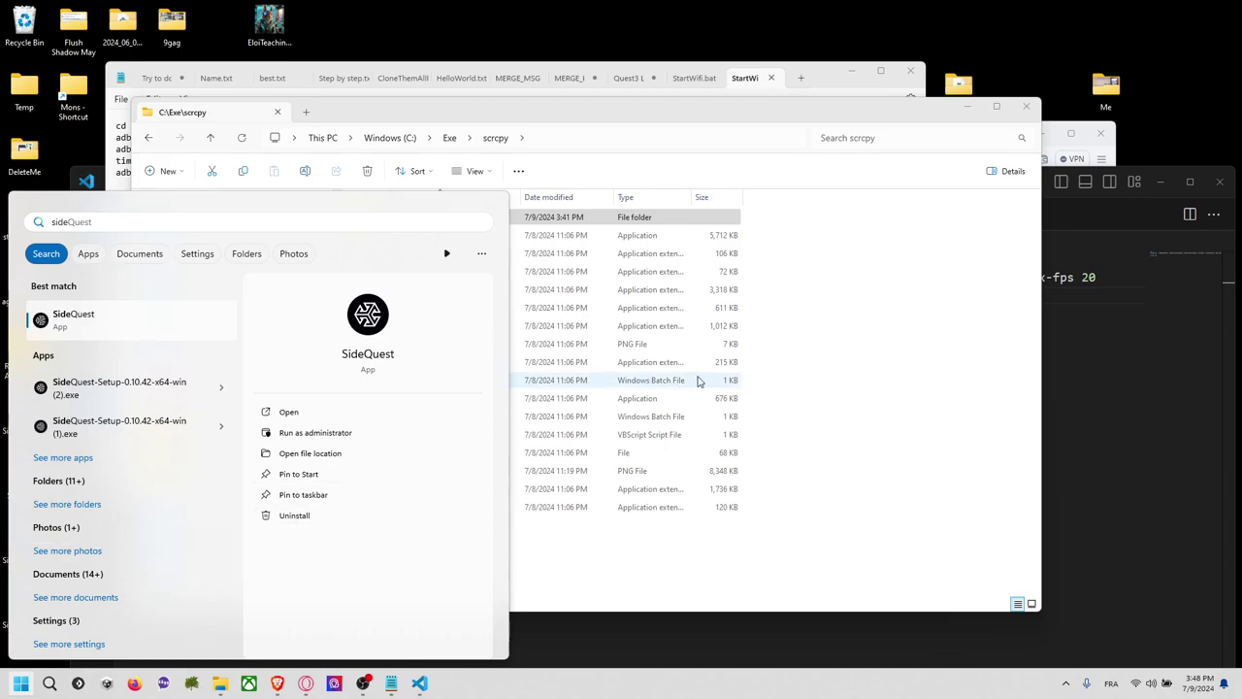
click(814, 368)
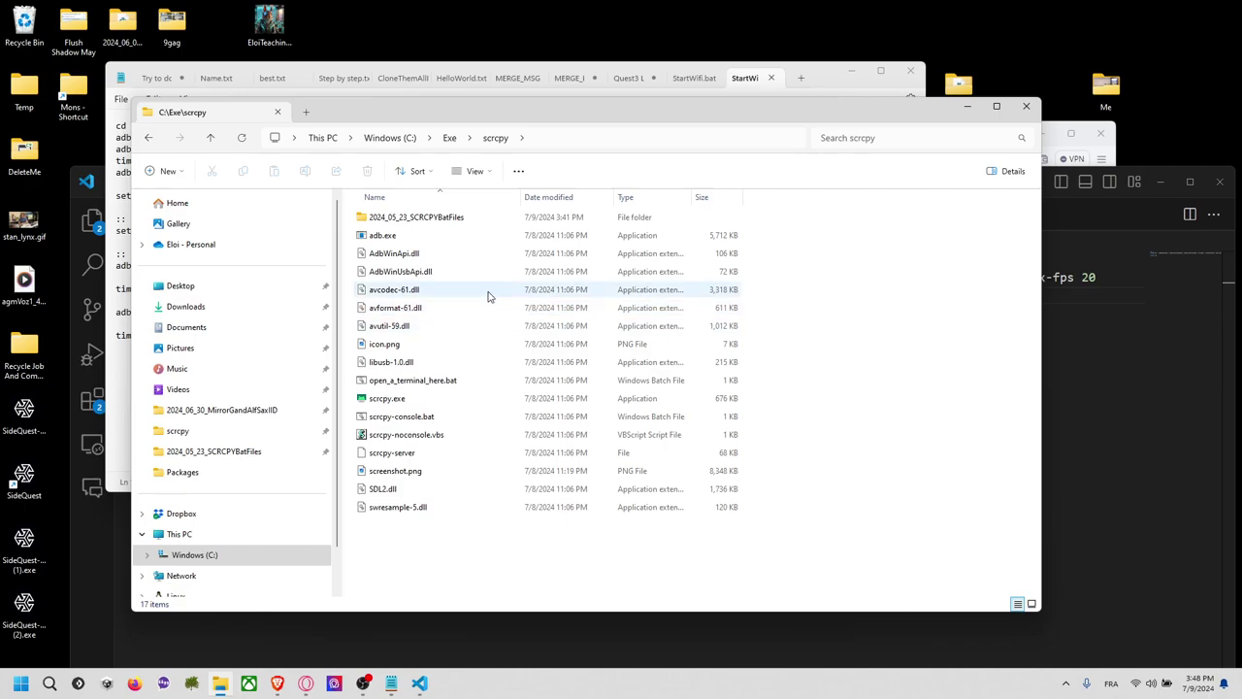
Open 2024_05_23_SCRCPYBatFiles and bring up the context menu for Quest3 Low Resolution Both Eye.bat
double_click(432, 221)
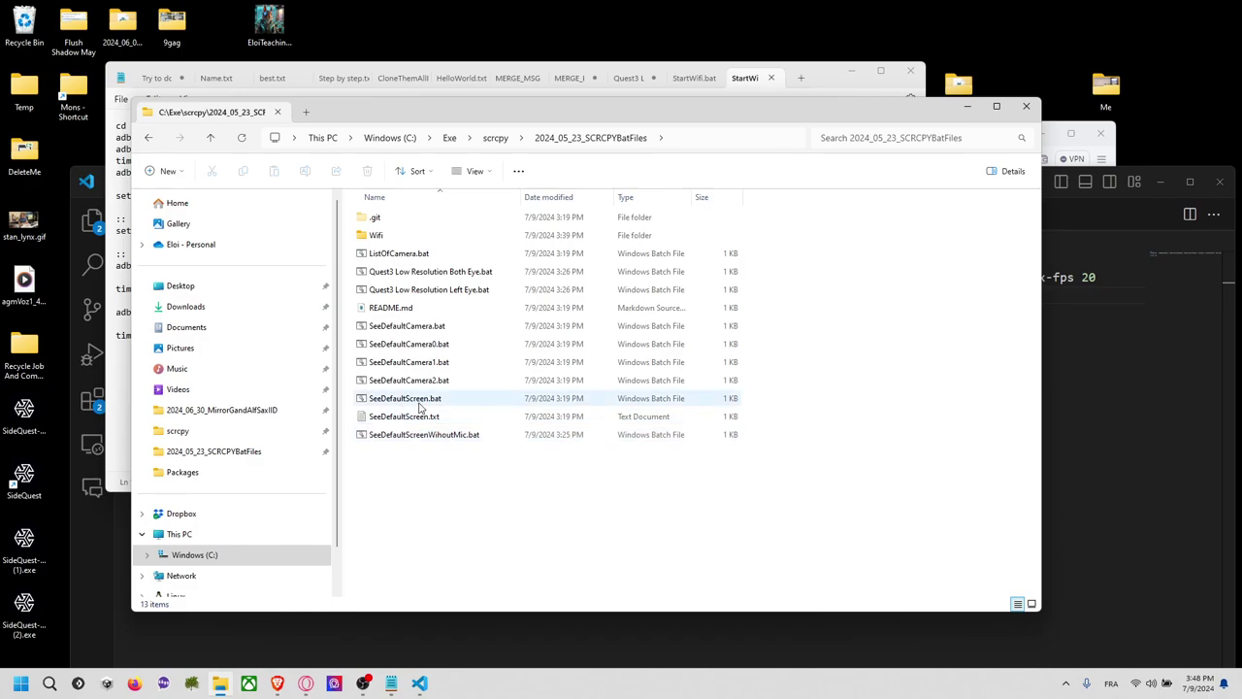
right_click(424, 438)
click(396, 476)
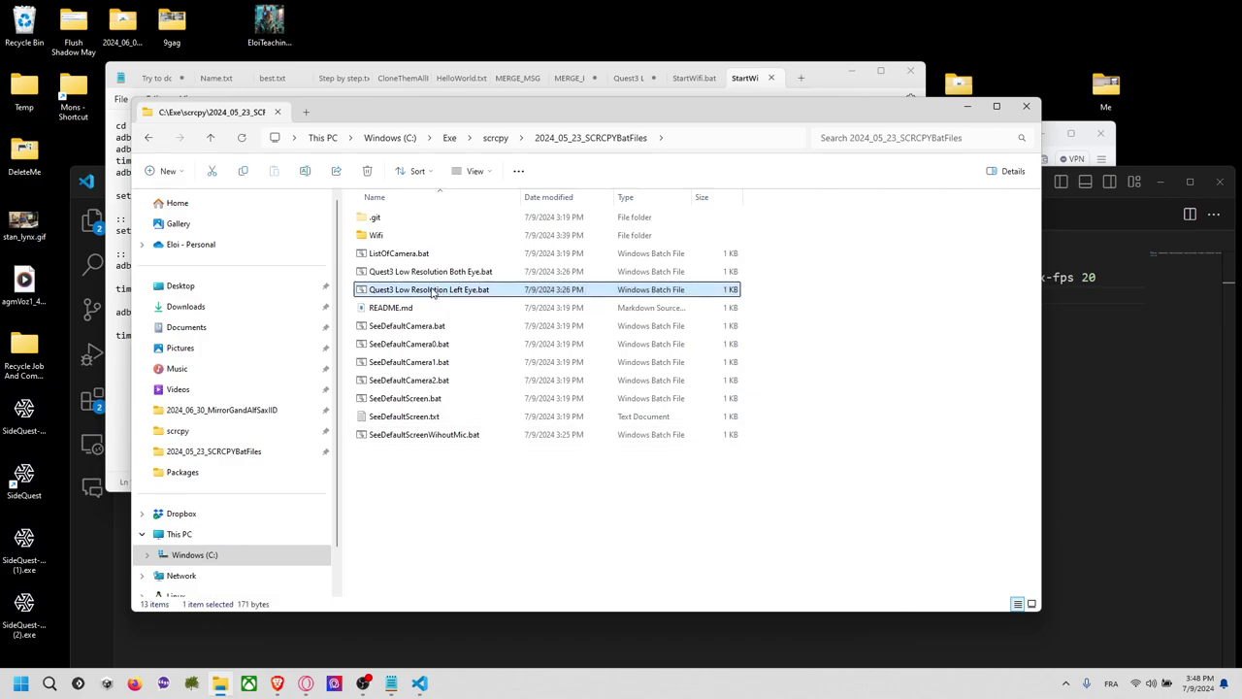
right_click(450, 275)
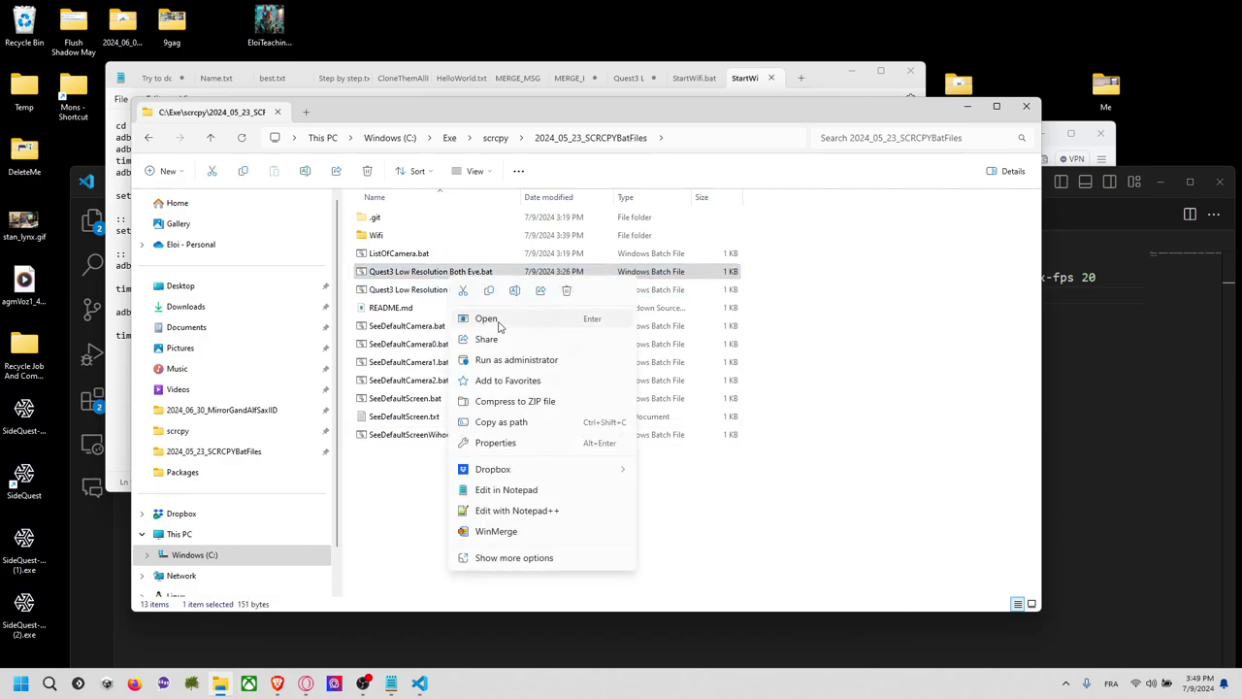
Open Quest3 Low Resolution Both Eye.bat in Notepad and look at its cd .. line
click(532, 490)
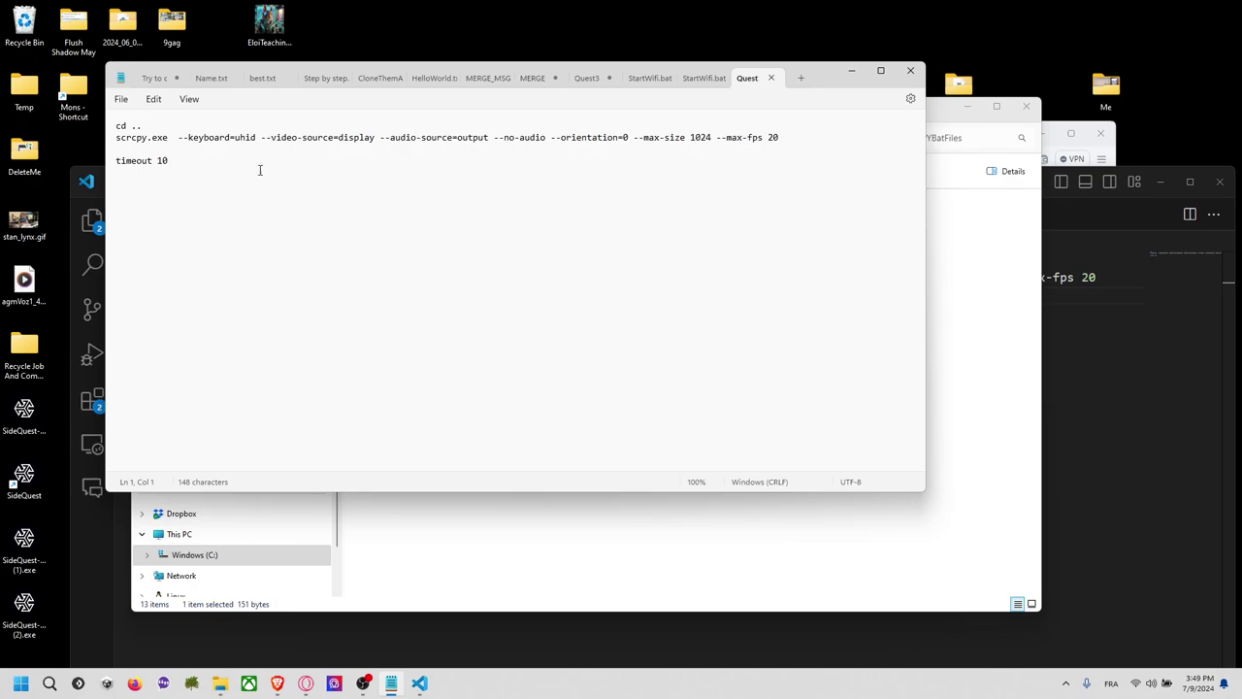
drag(146, 126, 116, 127)
click(535, 505)
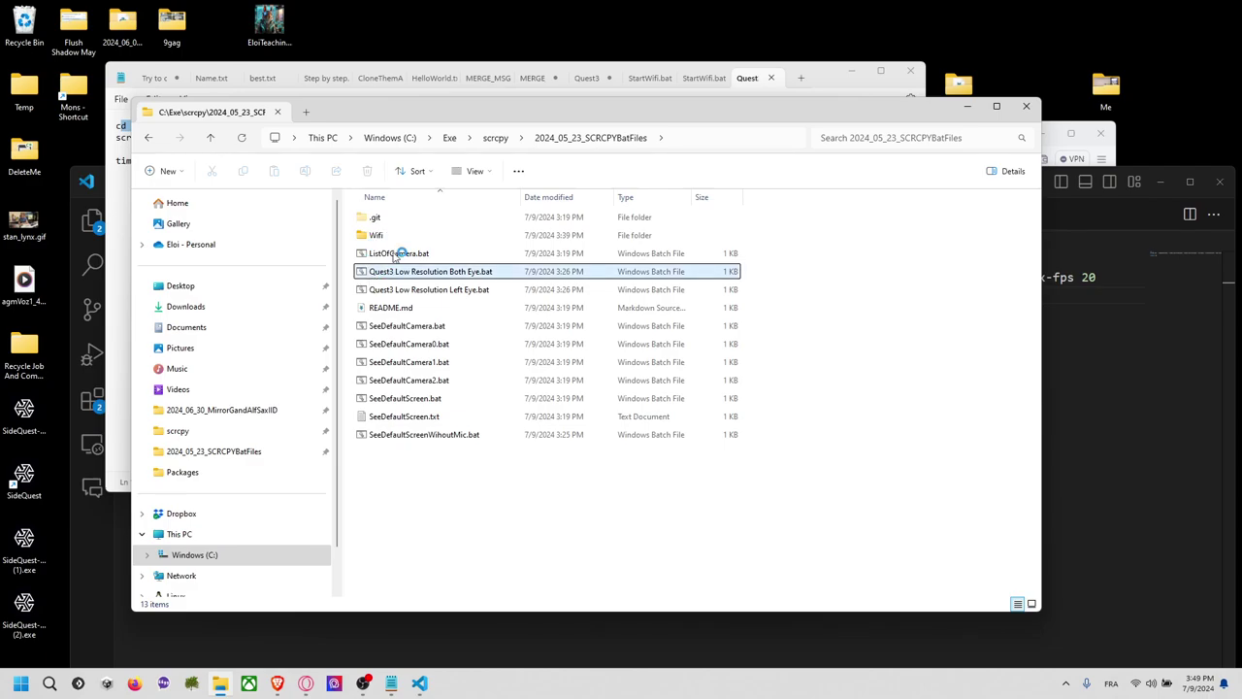
click(496, 139)
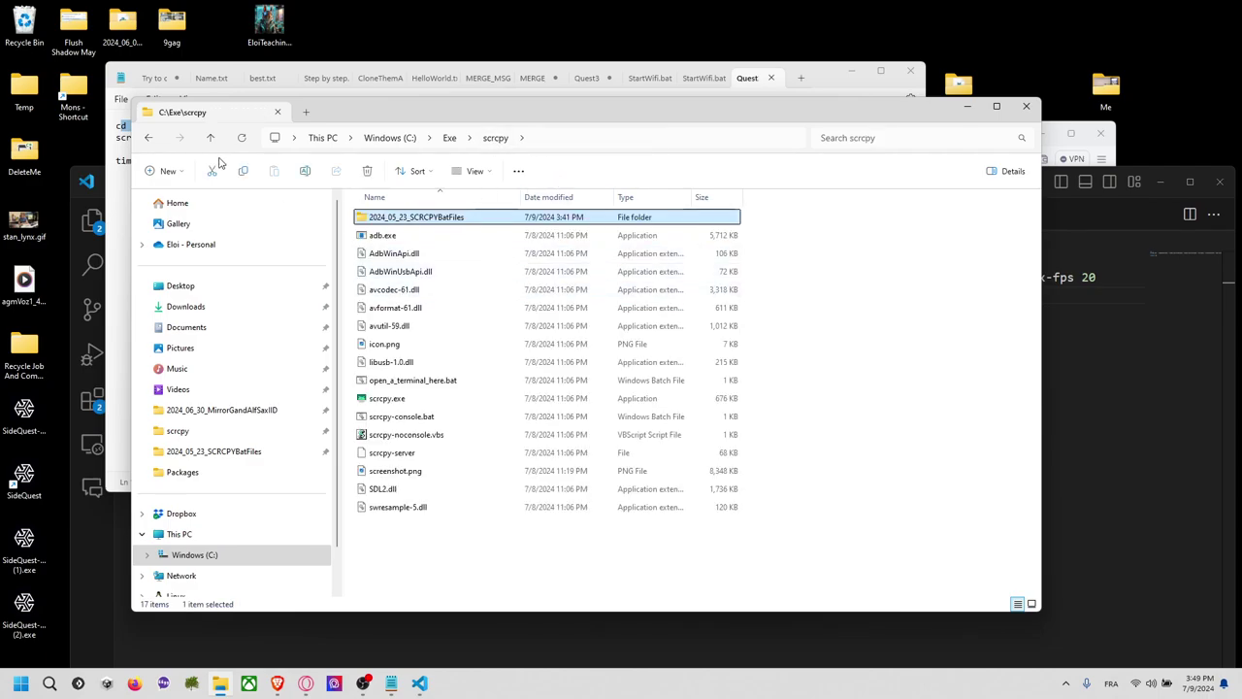
click(149, 139)
click(118, 275)
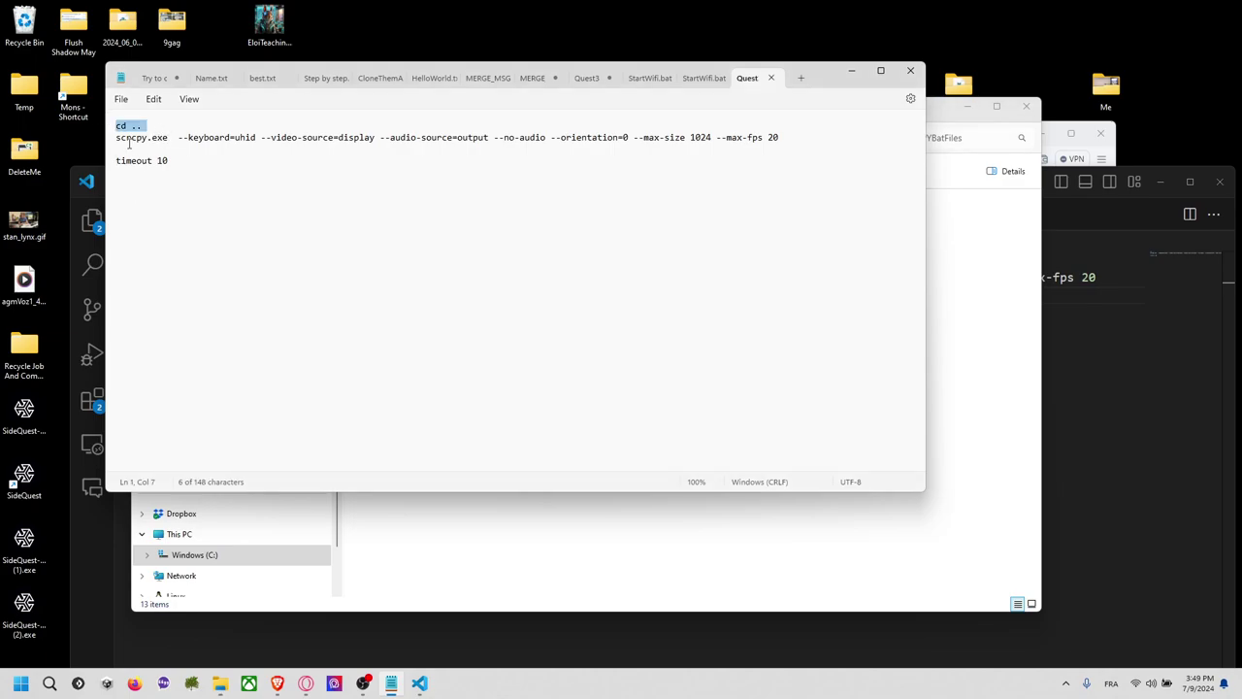
click(123, 145)
Highlight each scrcpy option: --keyboard=uhid, --video-source=display, --no-audio, --orientation=0, --max-size 1024
drag(178, 137, 256, 137)
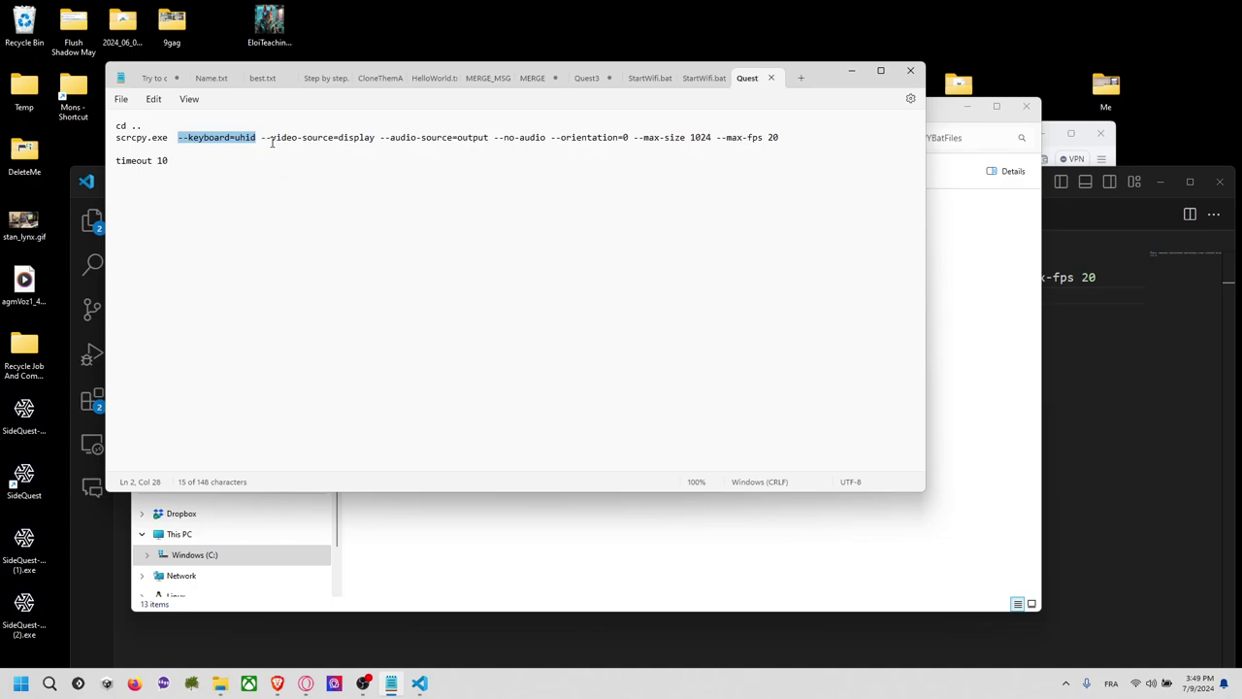
drag(261, 137, 383, 144)
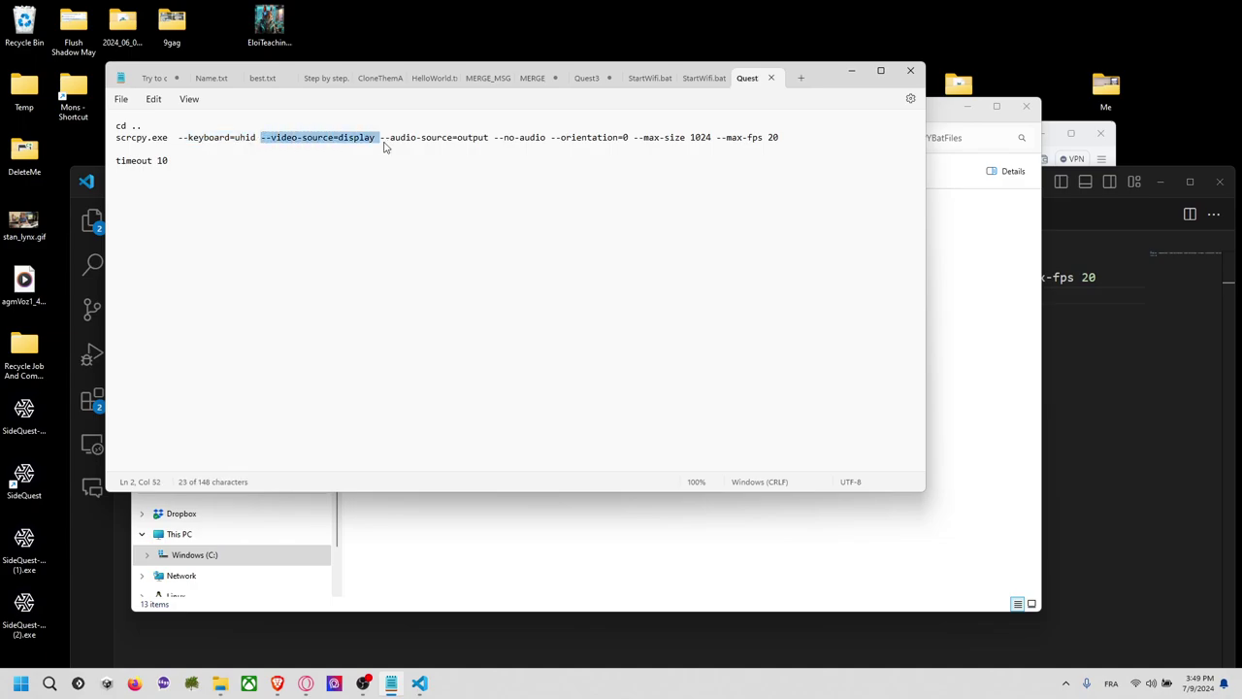
drag(489, 136, 387, 144)
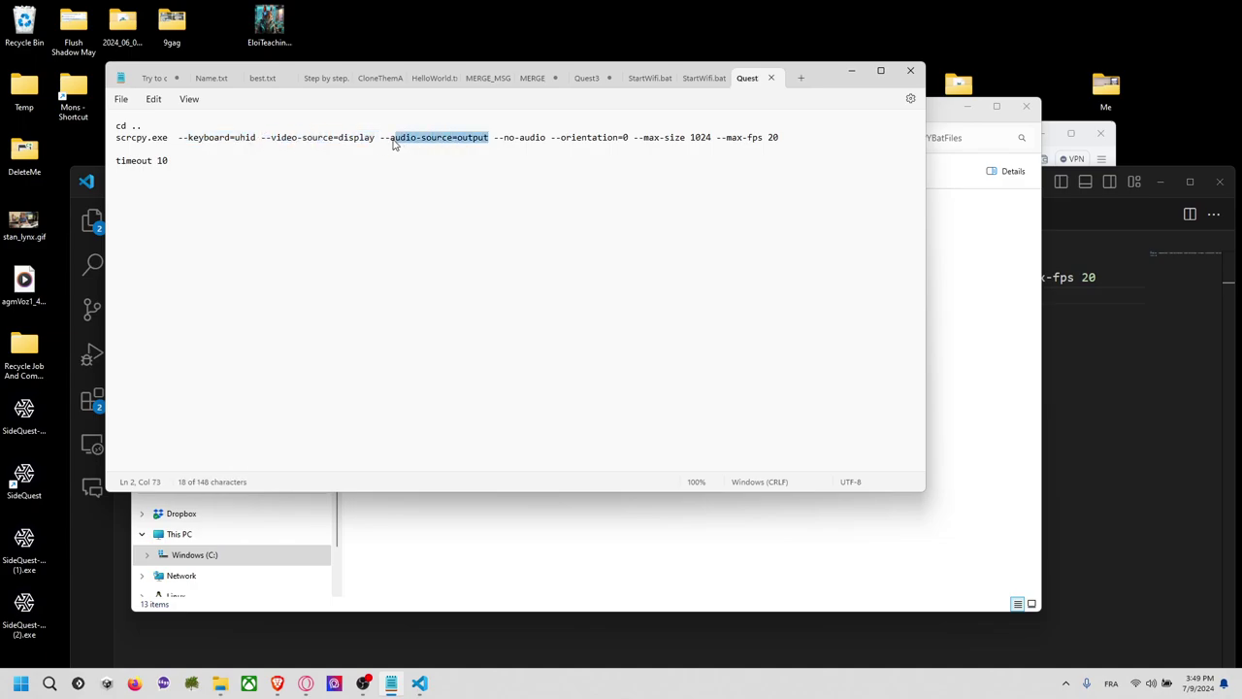
drag(547, 137, 479, 144)
click(558, 150)
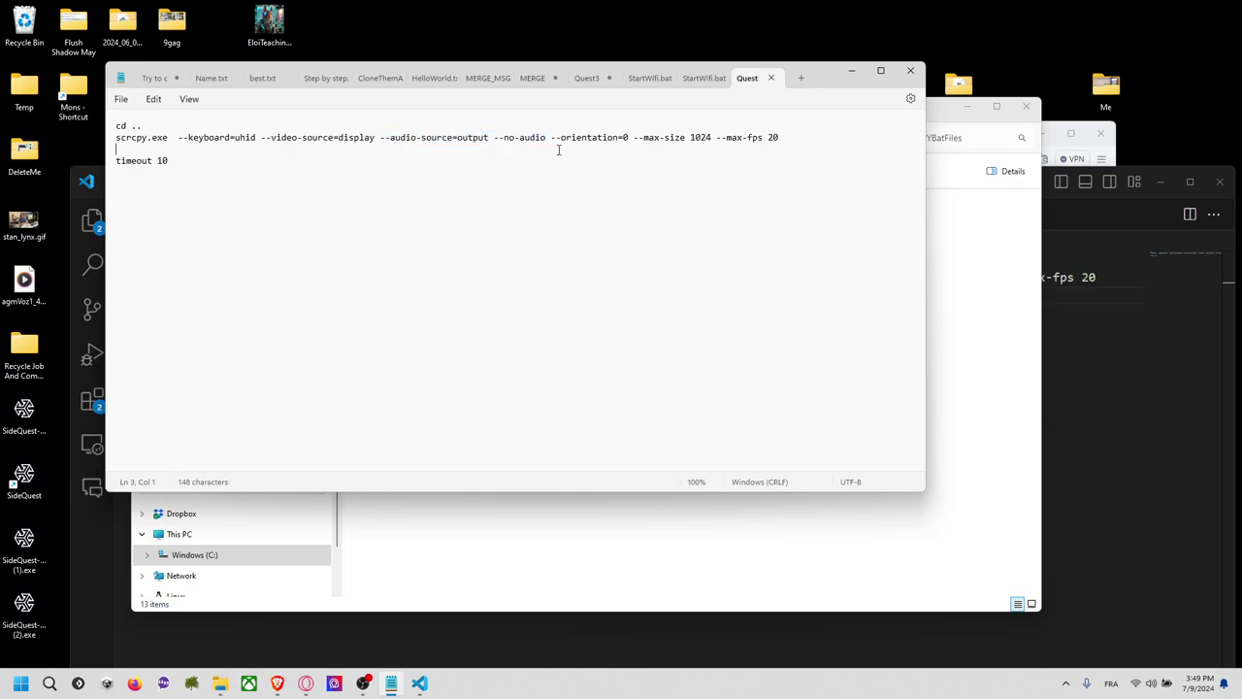
drag(639, 137, 550, 143)
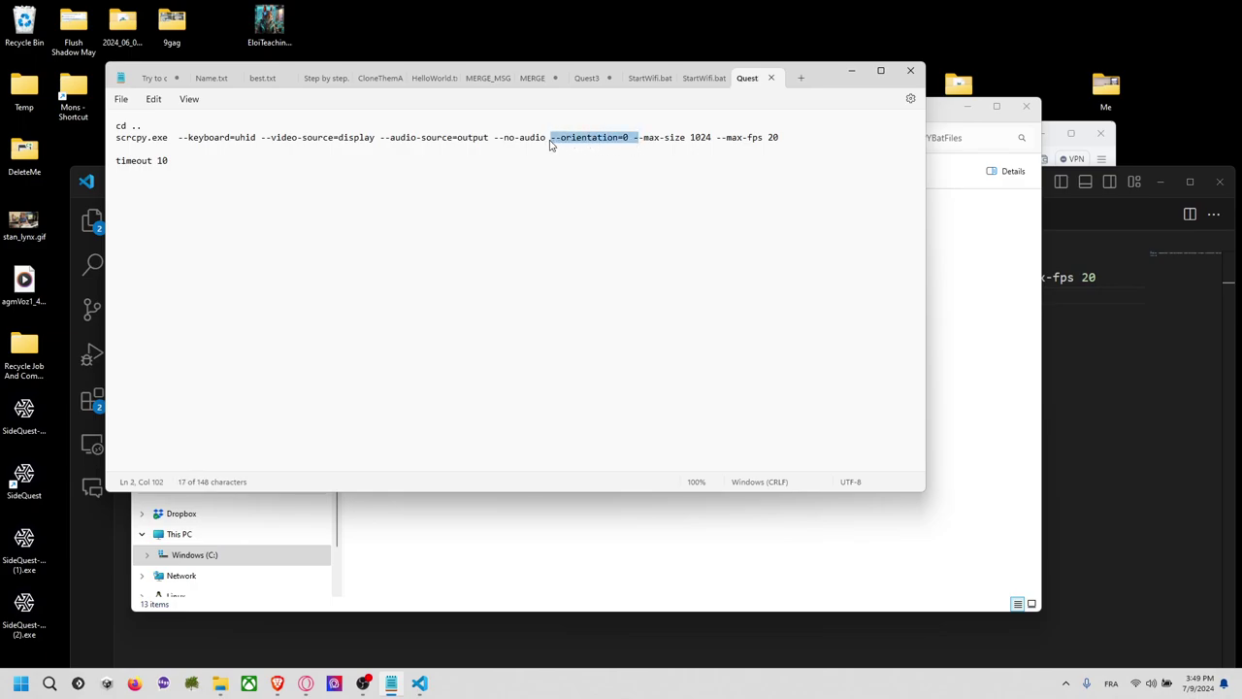
click(641, 145)
drag(637, 144, 787, 141)
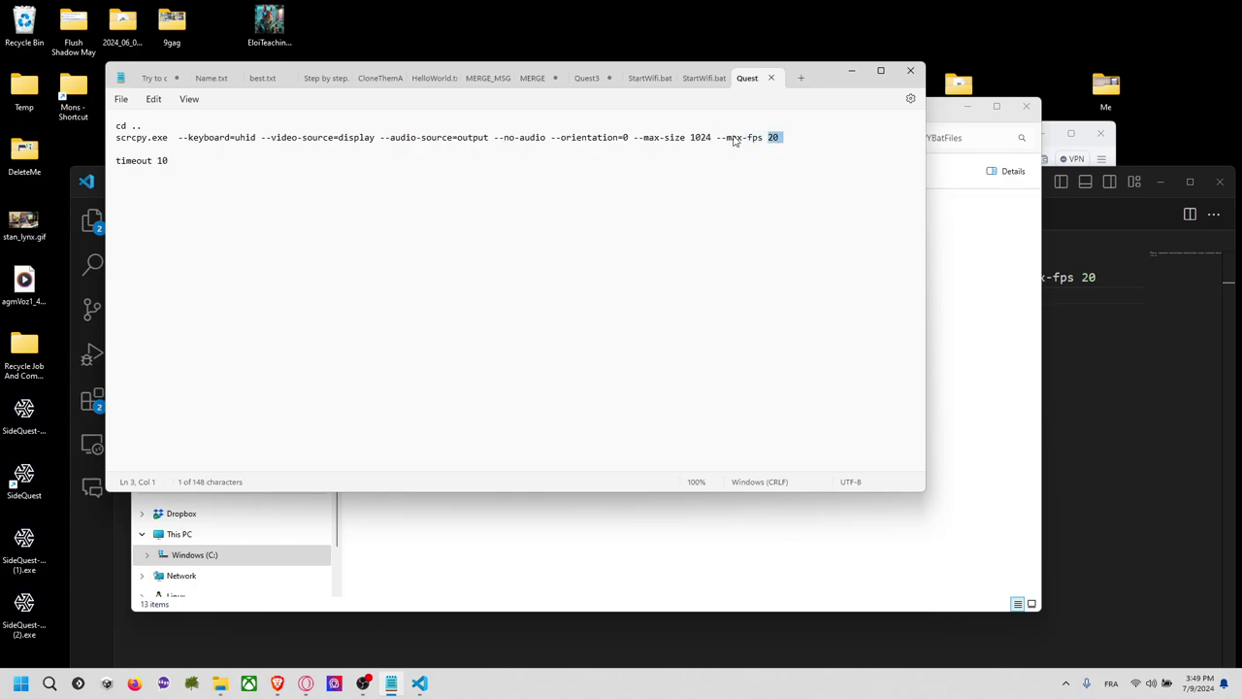
triple_click(784, 142)
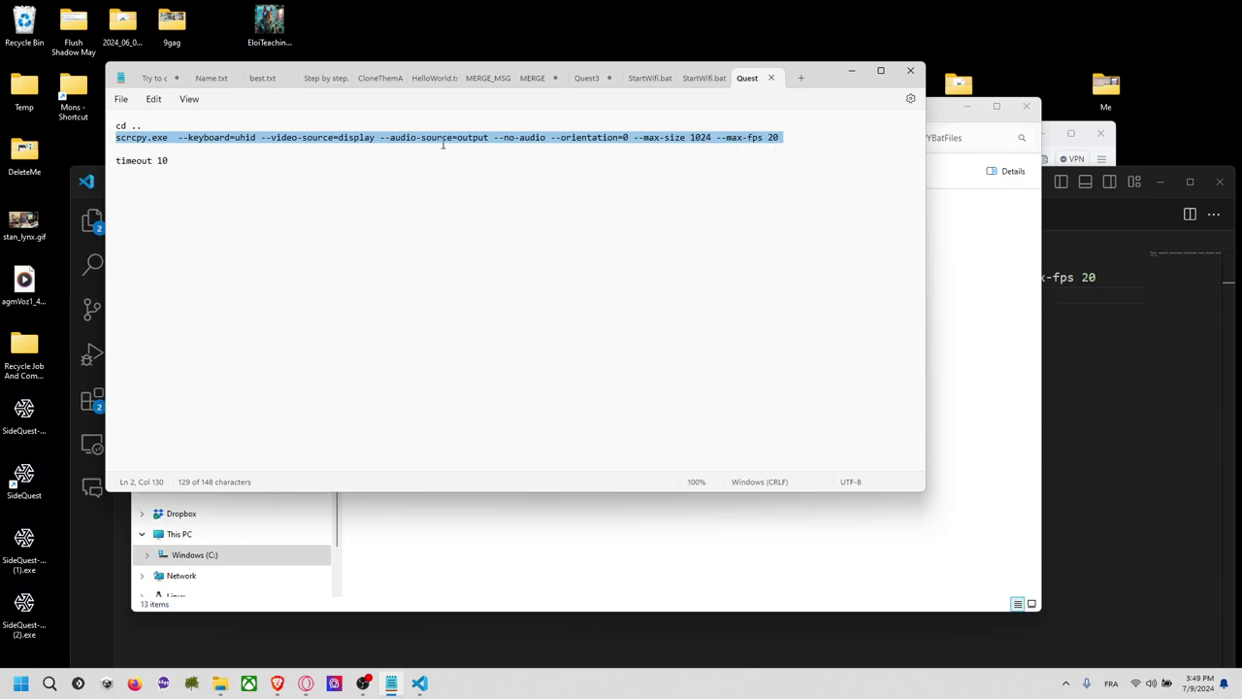
click(802, 132)
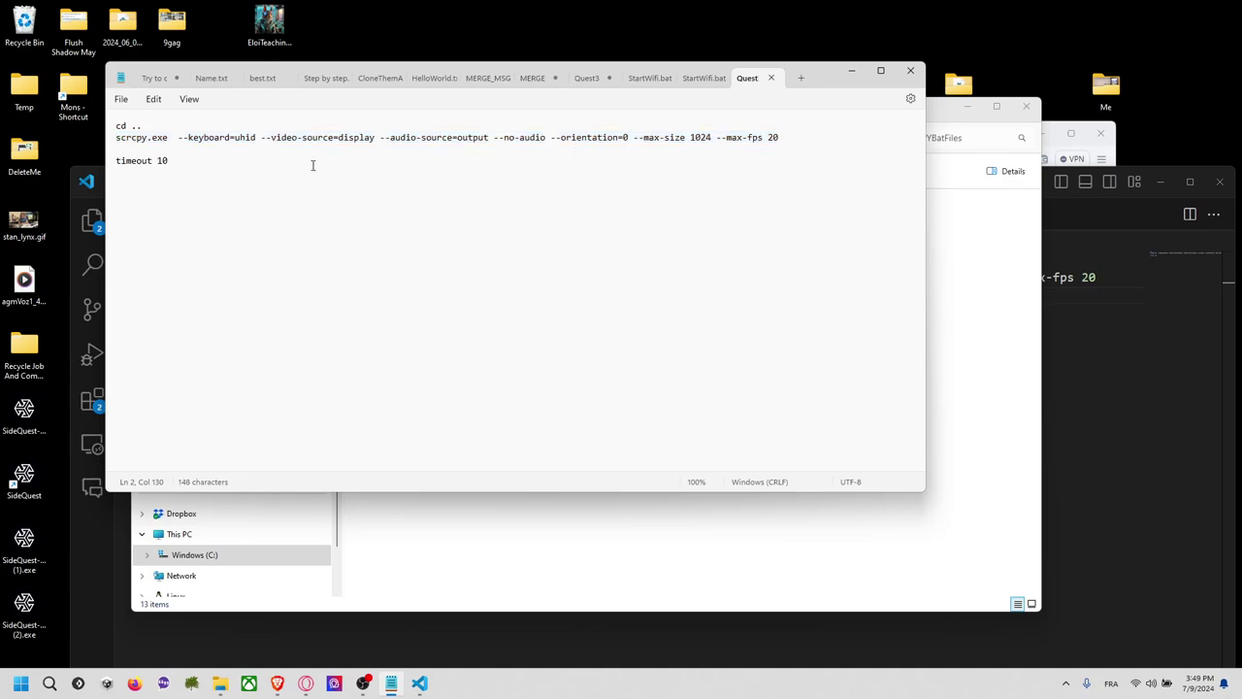
Run the Left Eye script, close its mirror, then launch Quest3 Low Resolution Both Eye.bat instead
click(604, 552)
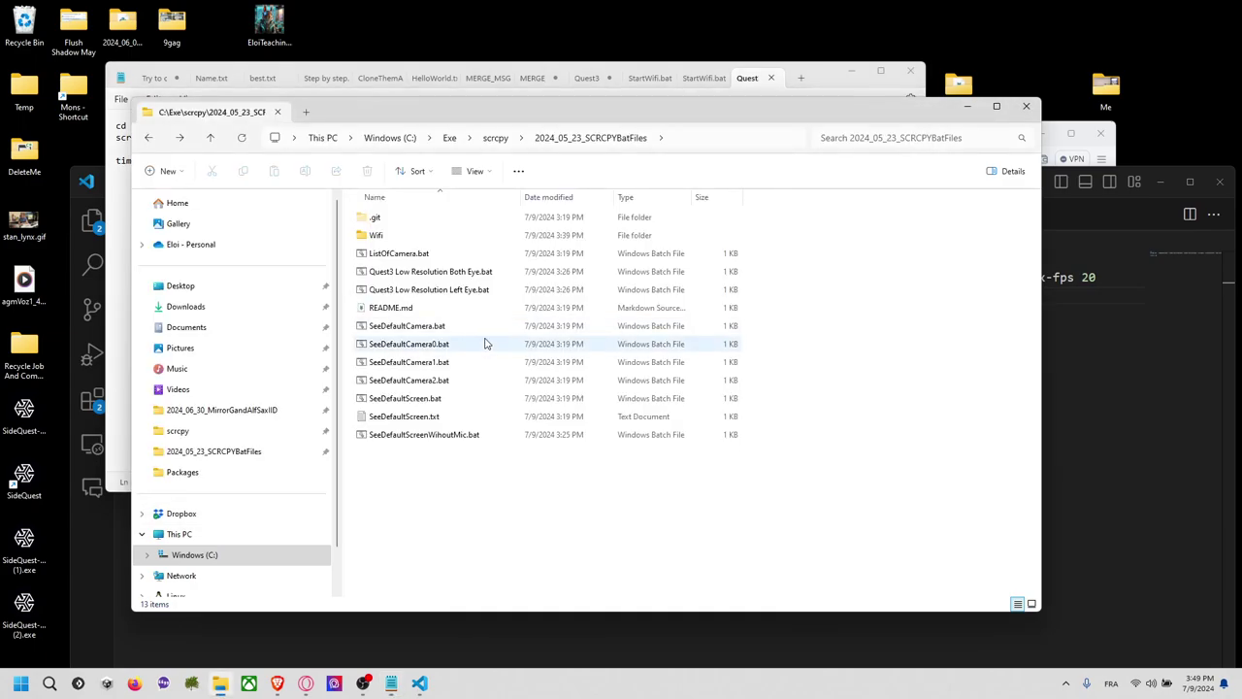
click(468, 291)
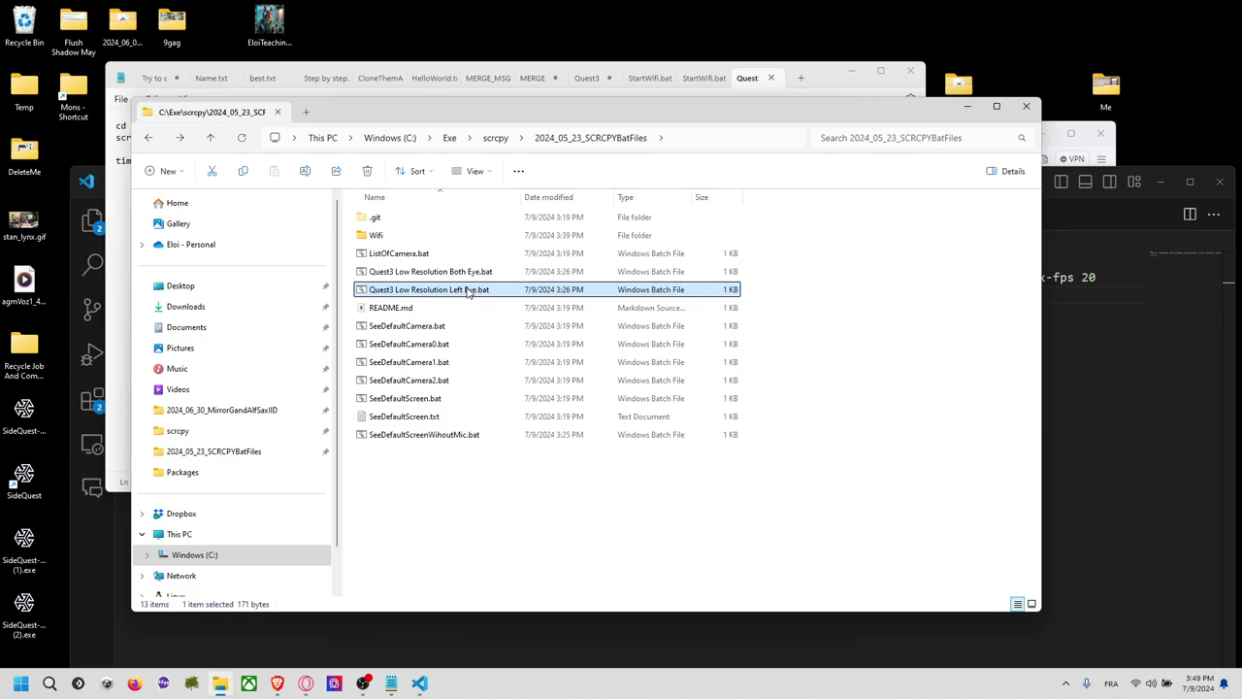
double_click(468, 291)
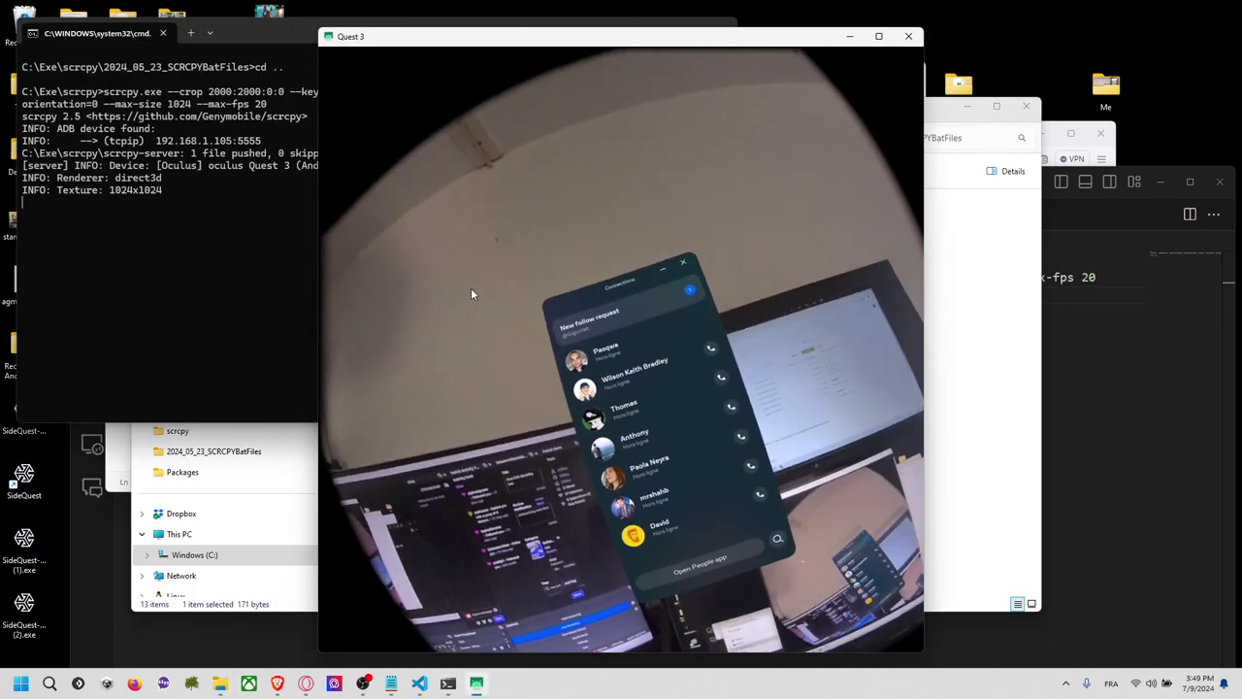
click(909, 36)
click(742, 303)
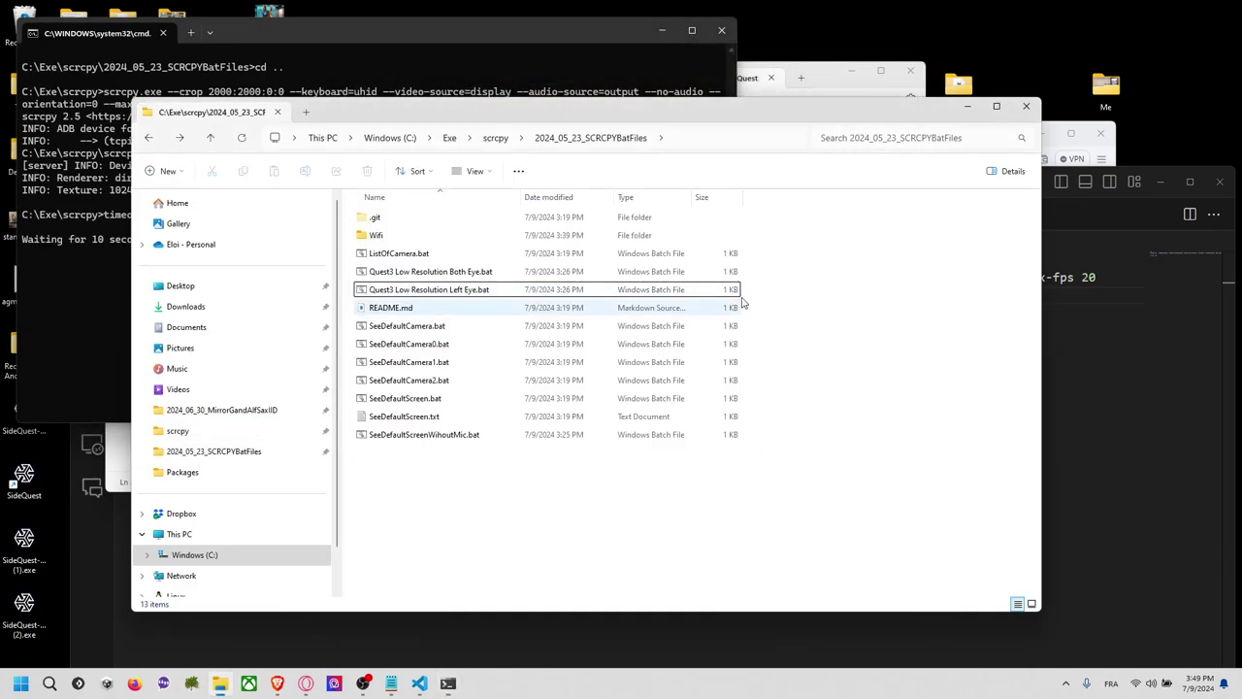
double_click(470, 271)
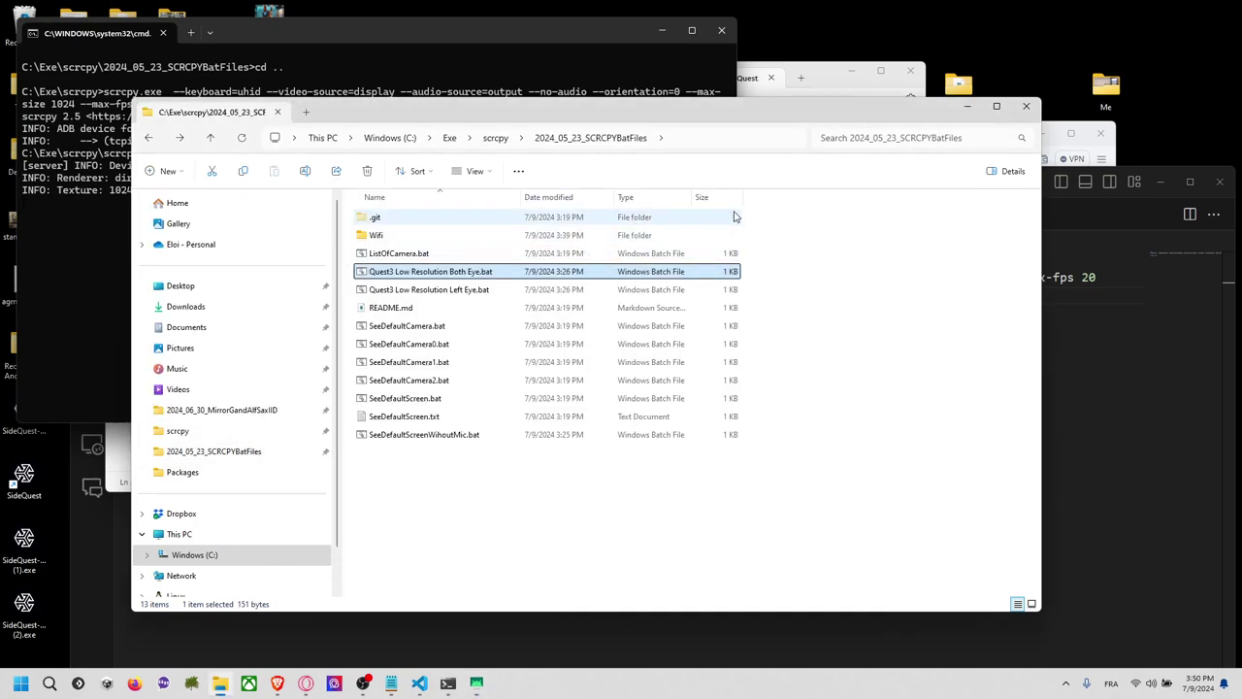
Move the Explorer window aside to close the Quest 3 mirror window
drag(830, 110, 830, 225)
click(937, 164)
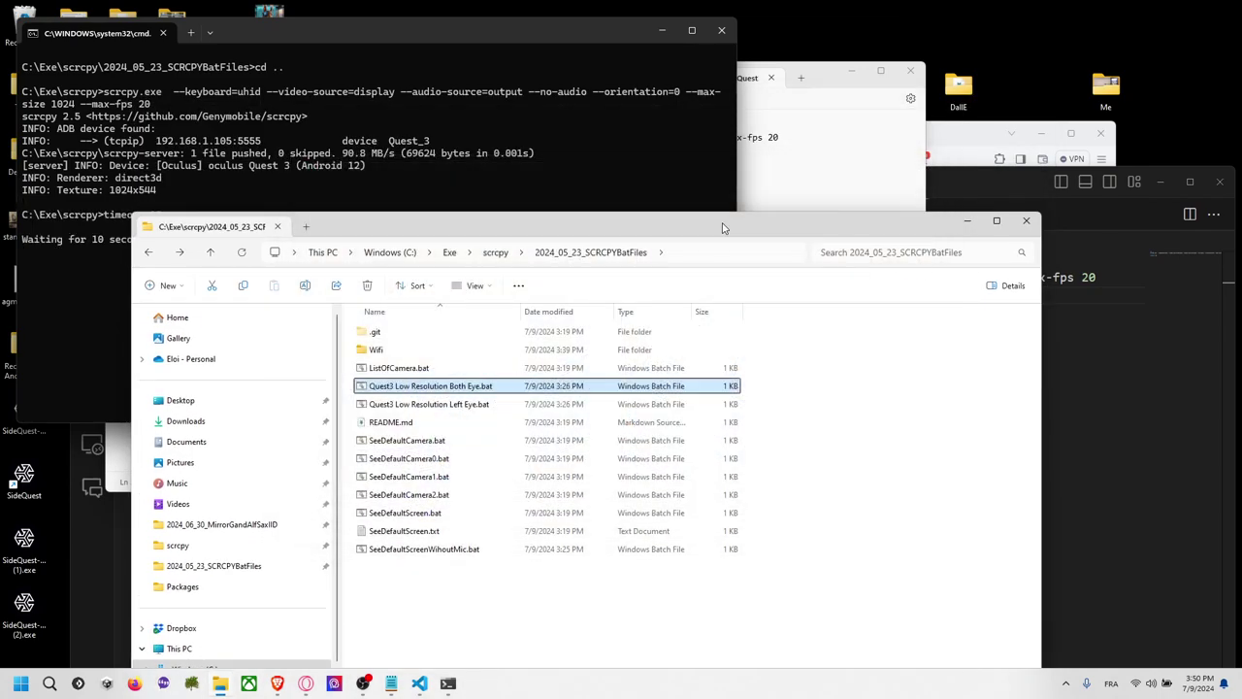
drag(679, 225, 715, 103)
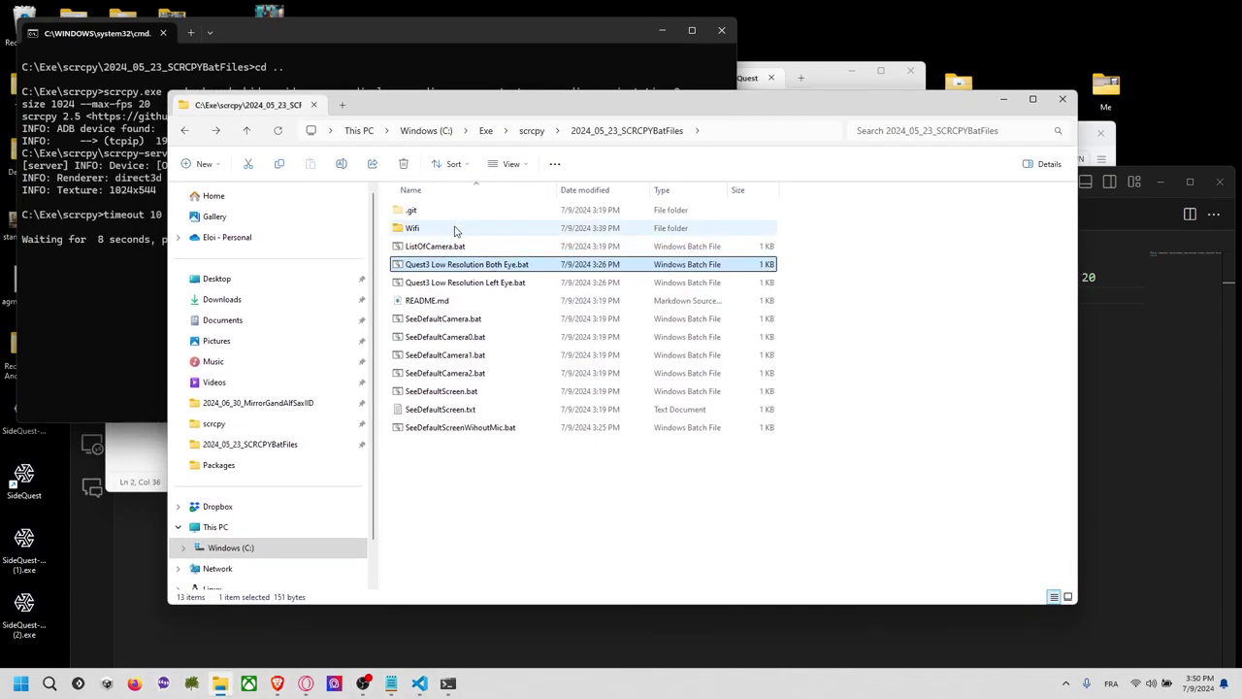
Open the Wifi folder, view its full options menu, then select StartWifi.bat
double_click(456, 229)
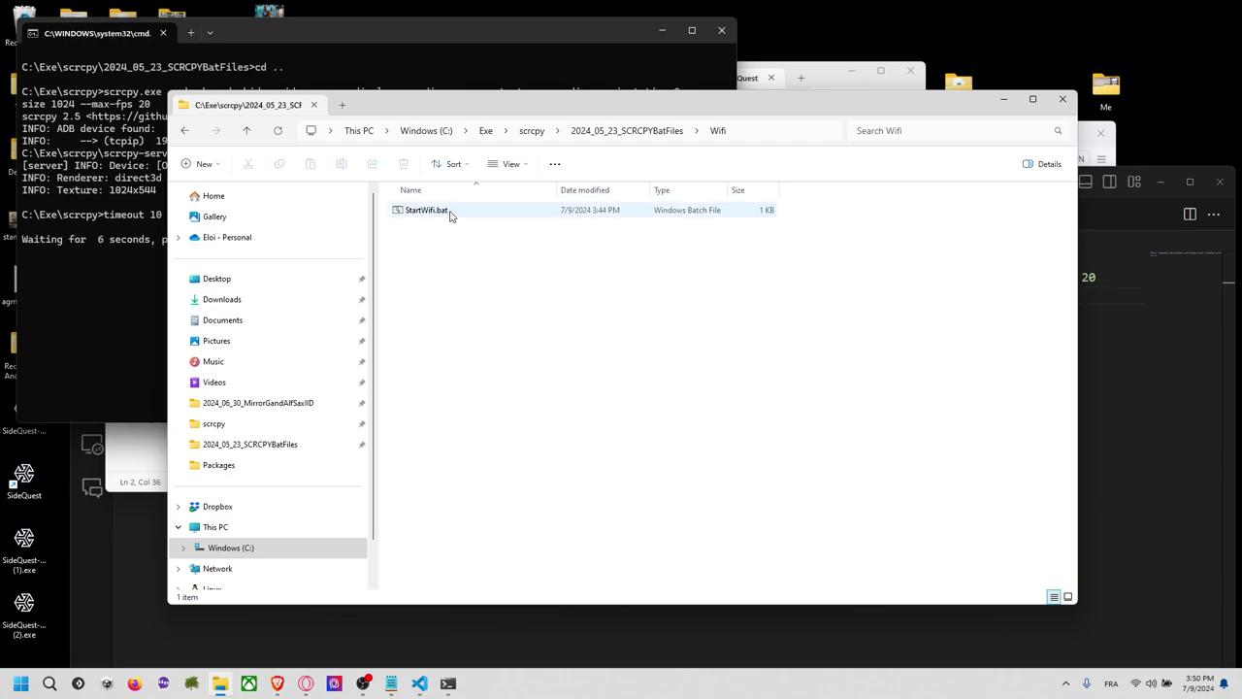
right_click(452, 216)
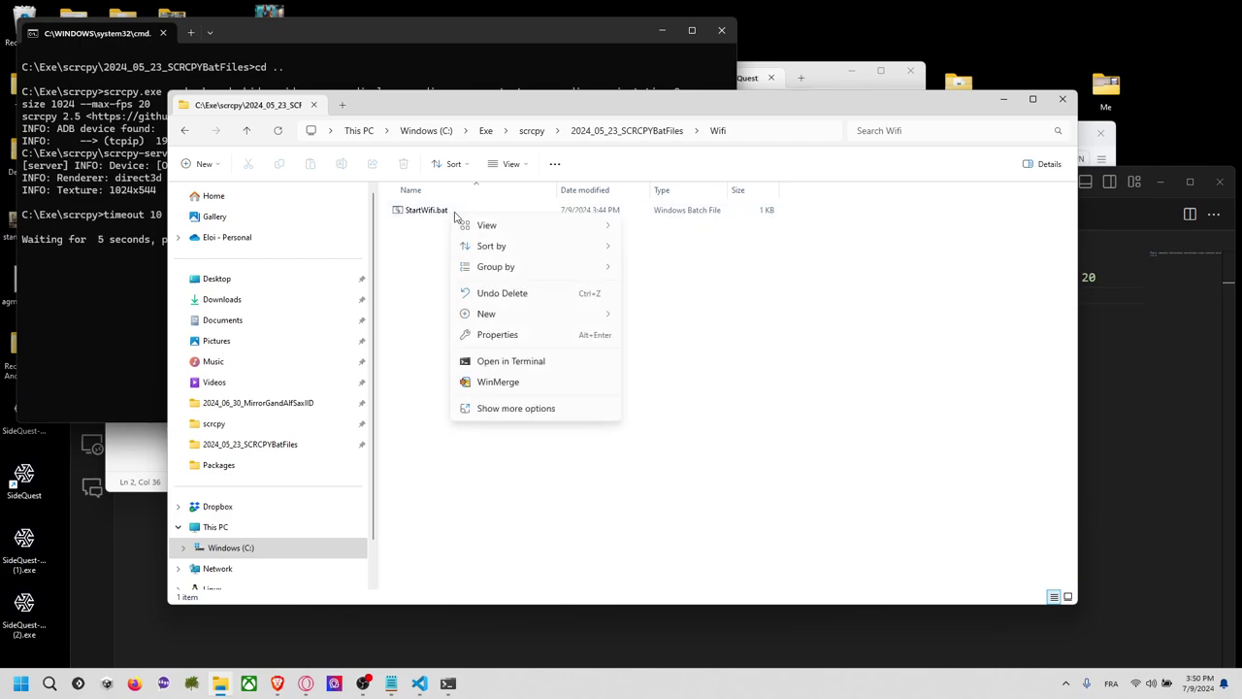
click(543, 408)
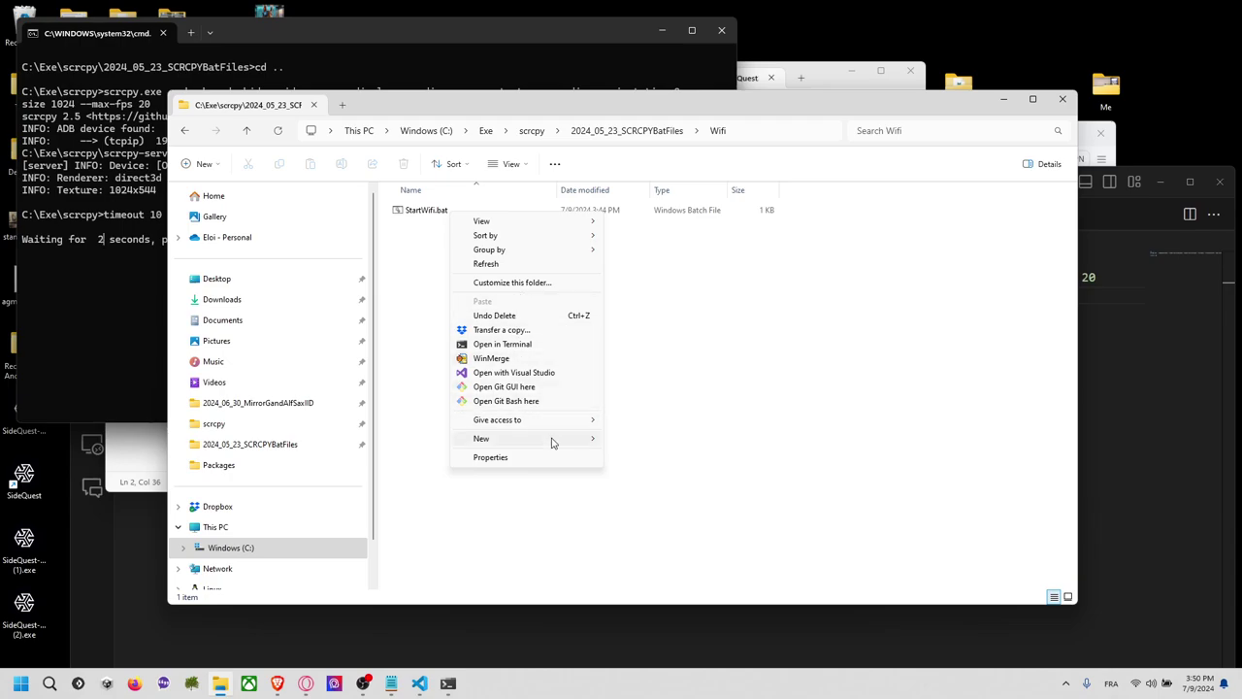
mouse_move(564, 445)
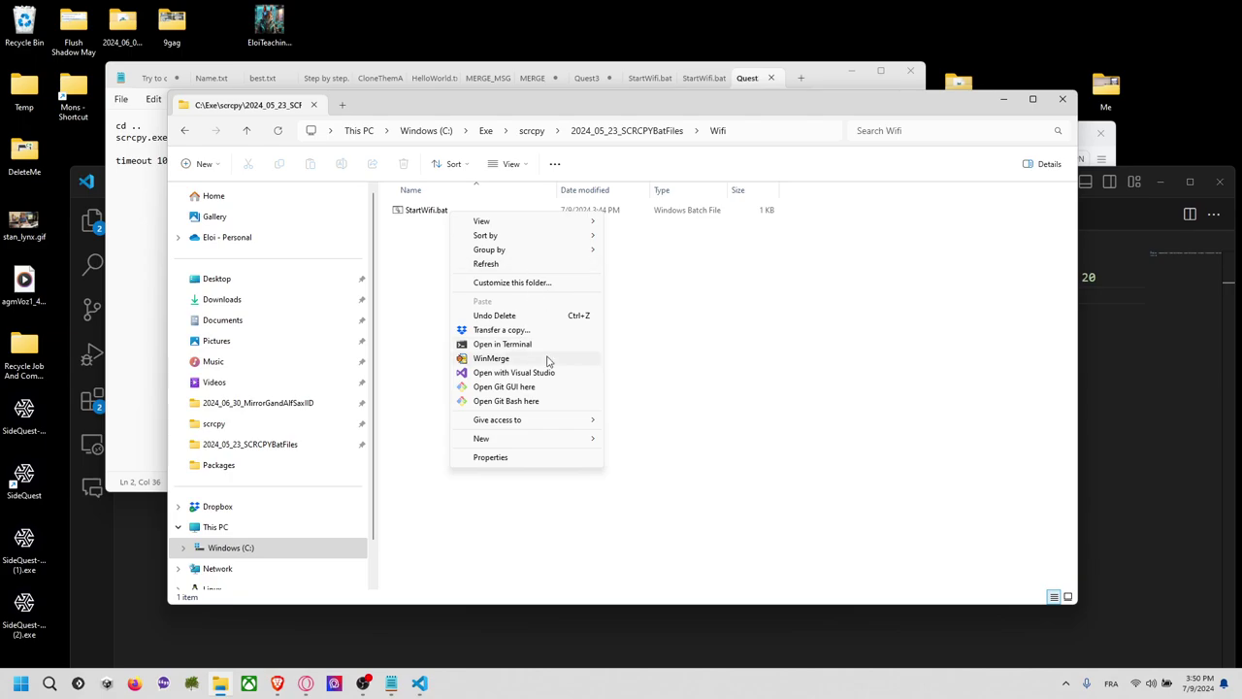
click(434, 213)
Open StartWifi.bat in Notepad and review its lines from cd ../.. through adb connect
right_click(431, 213)
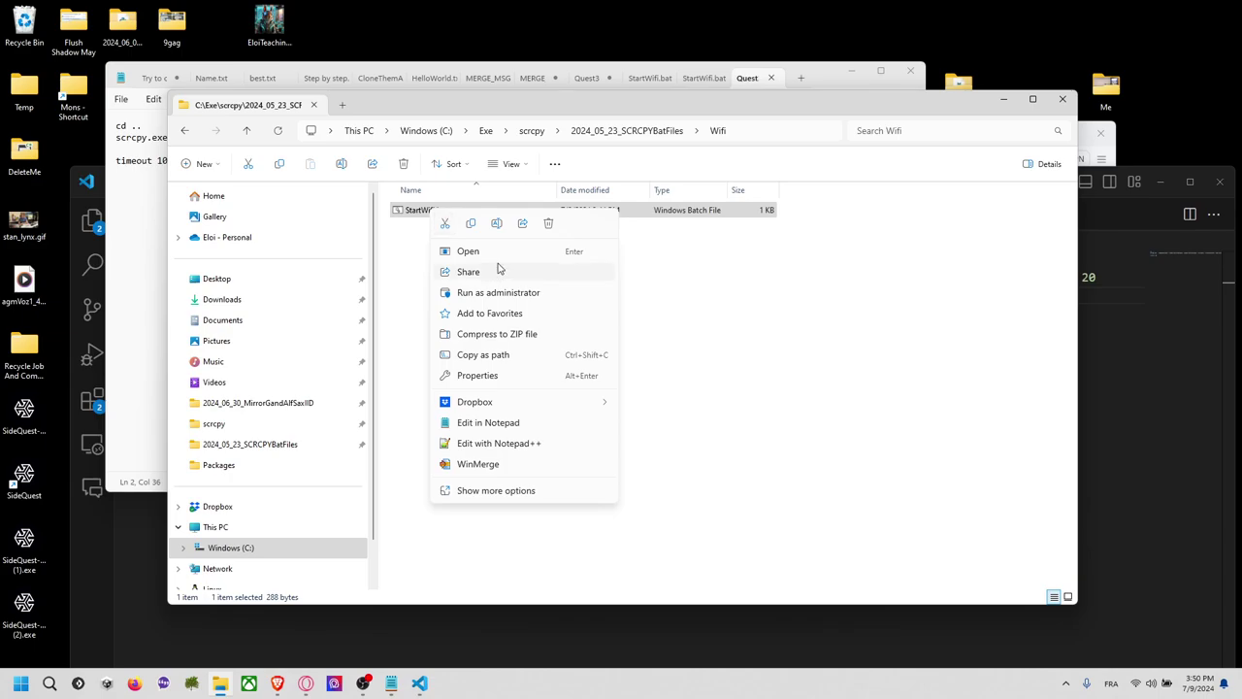
click(488, 424)
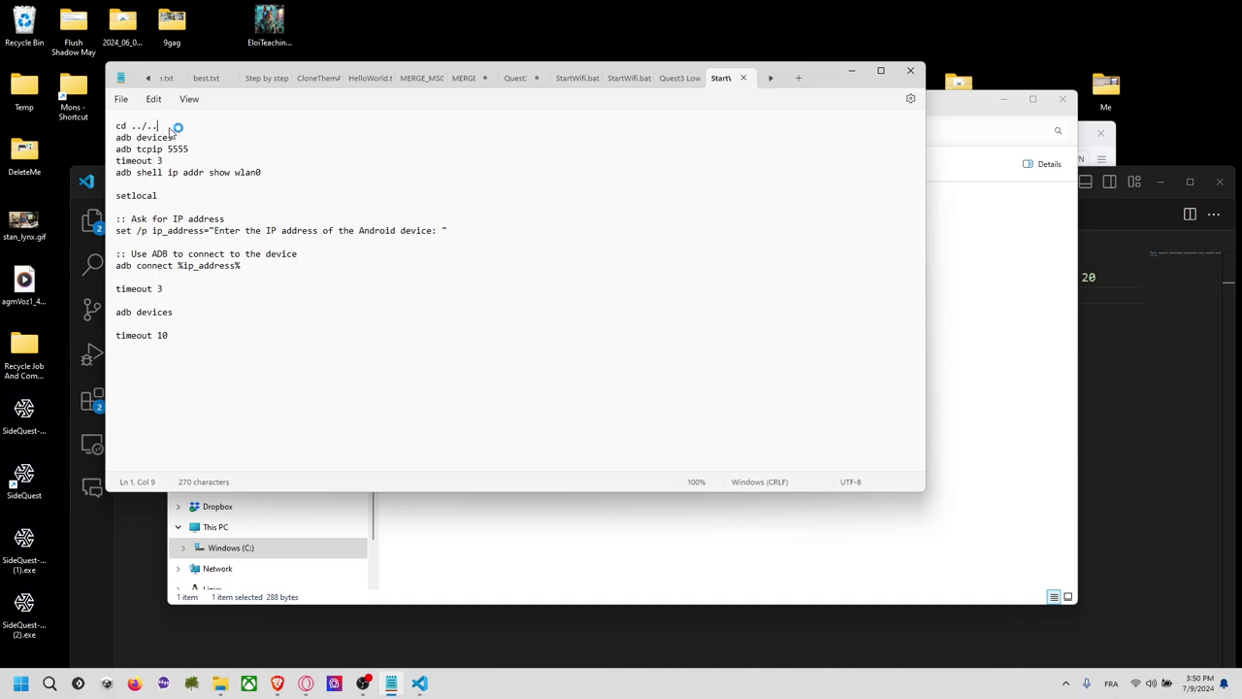
drag(172, 127, 109, 126)
click(527, 522)
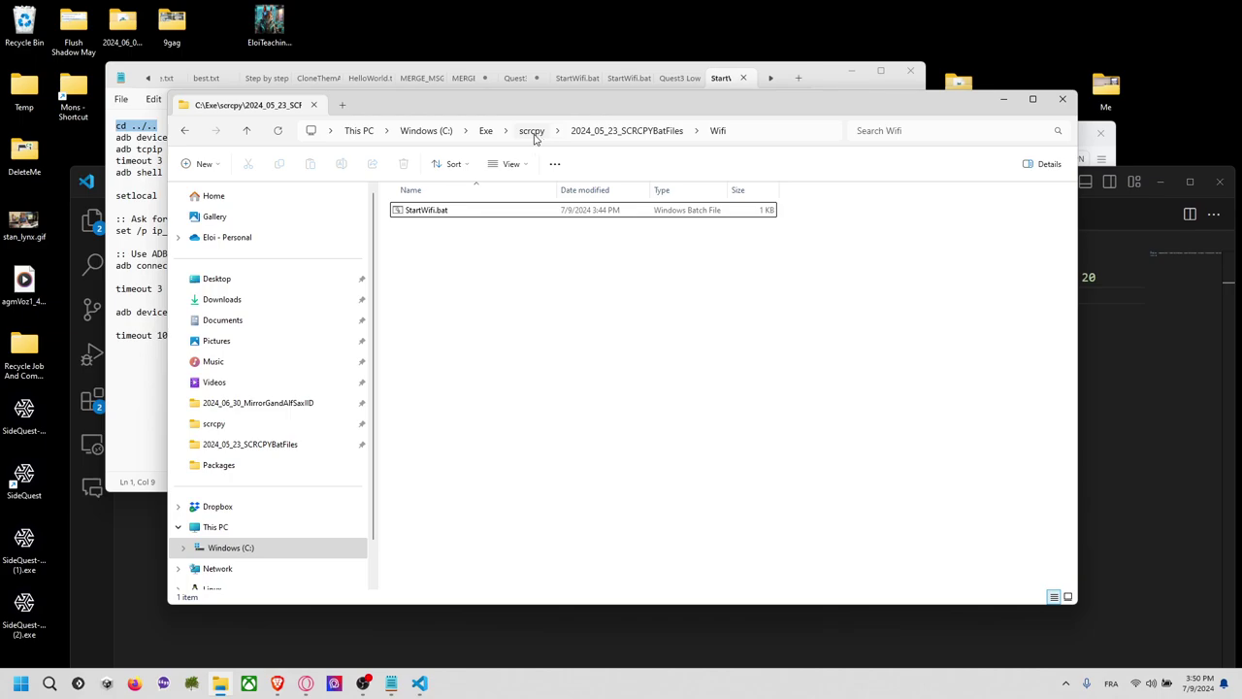
click(125, 161)
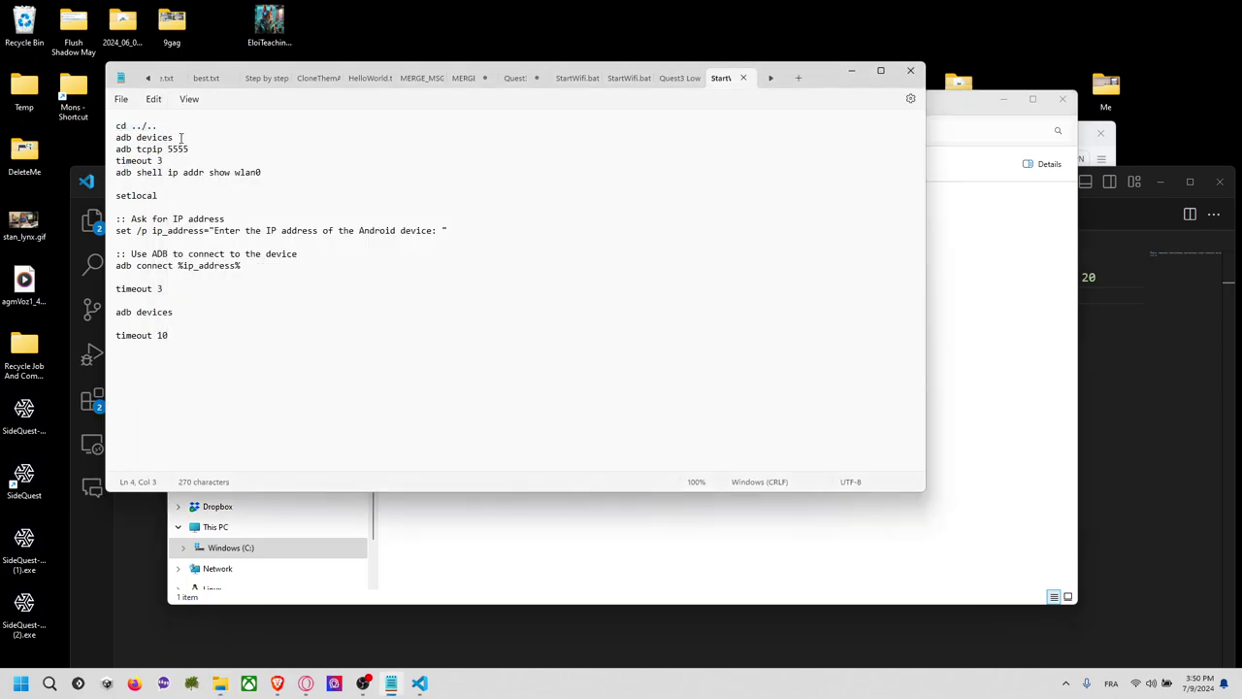
drag(181, 139, 115, 141)
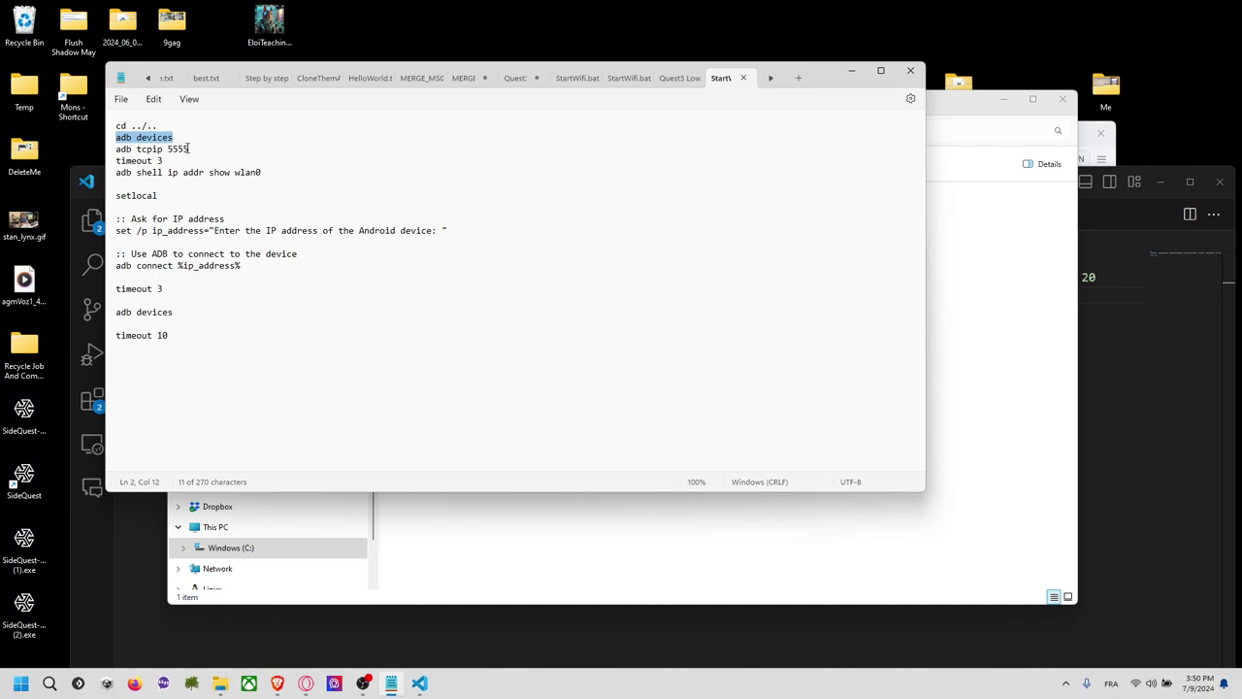
drag(207, 149, 114, 151)
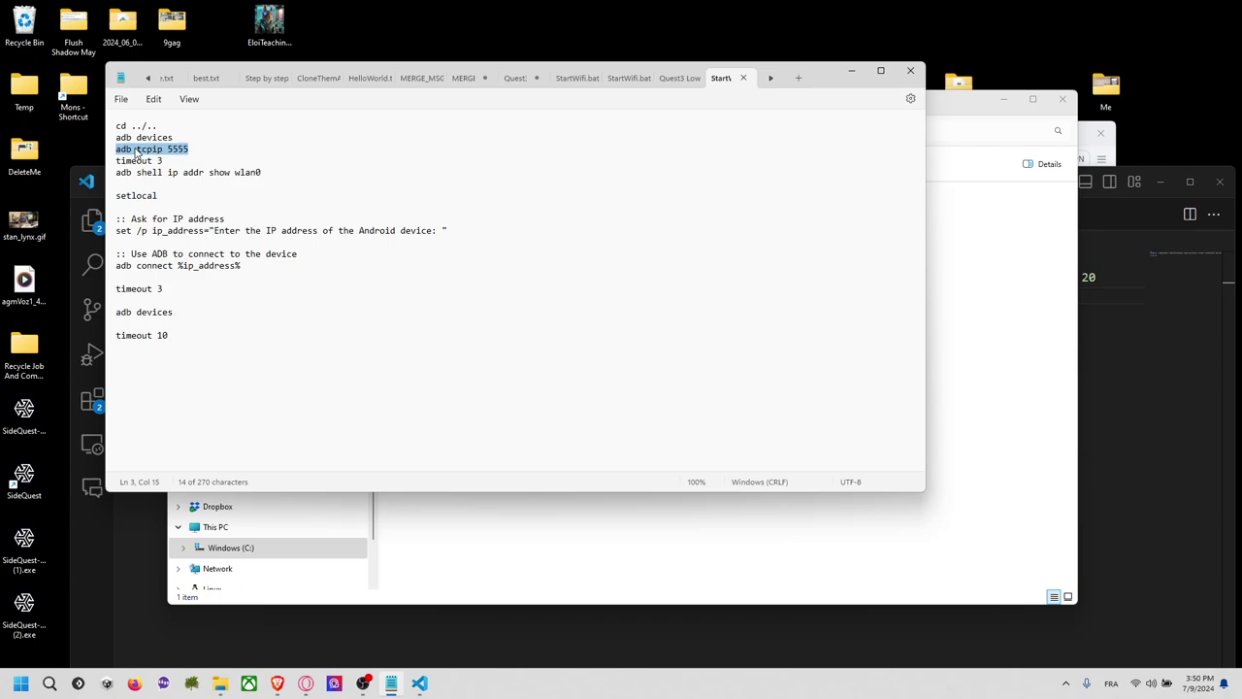
click(192, 161)
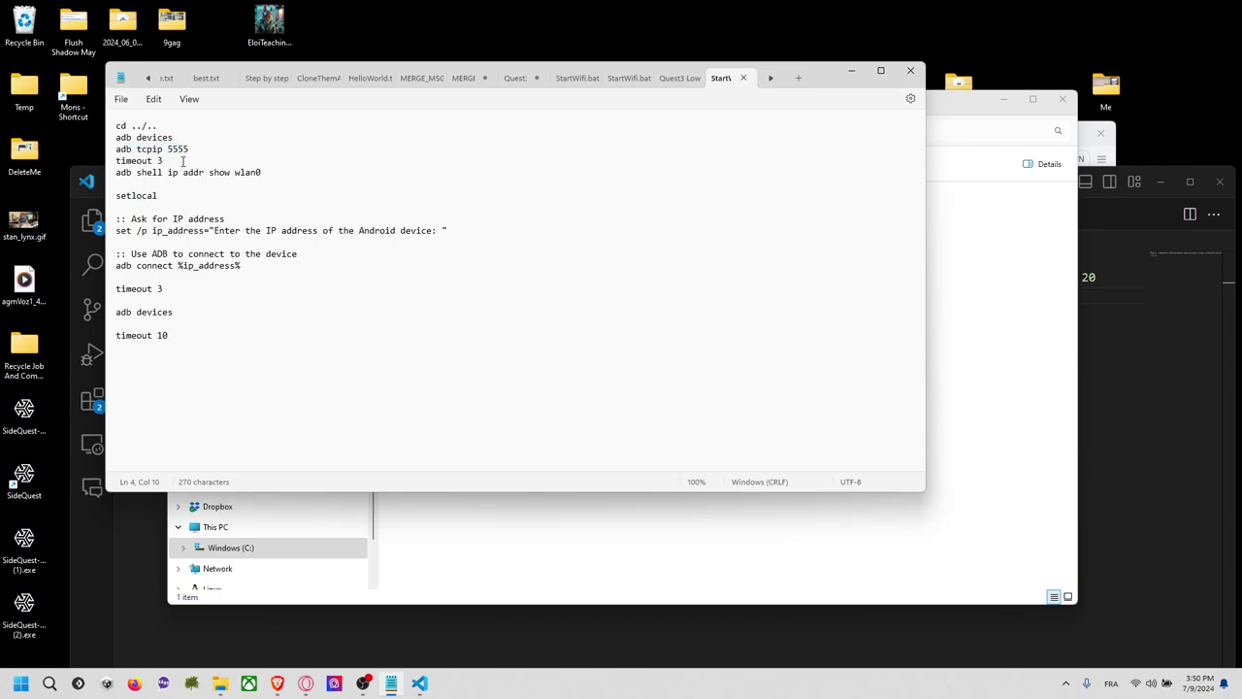
drag(182, 161, 100, 161)
drag(264, 173, 107, 175)
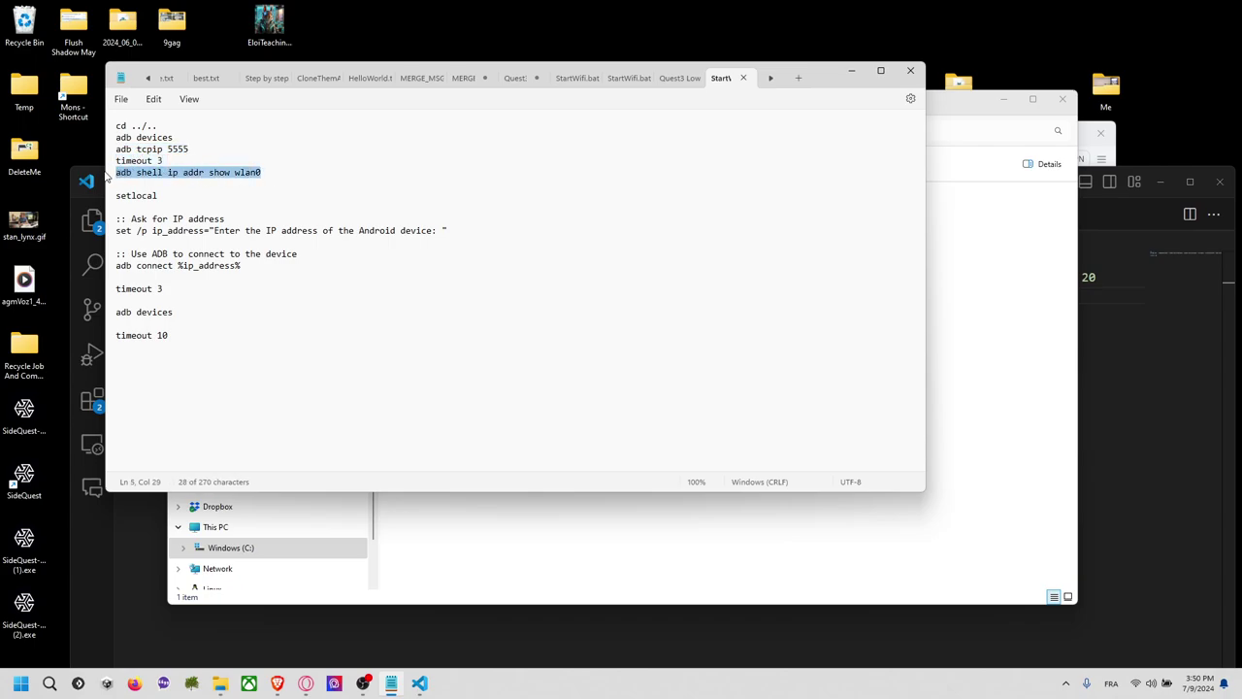
drag(273, 266, 116, 219)
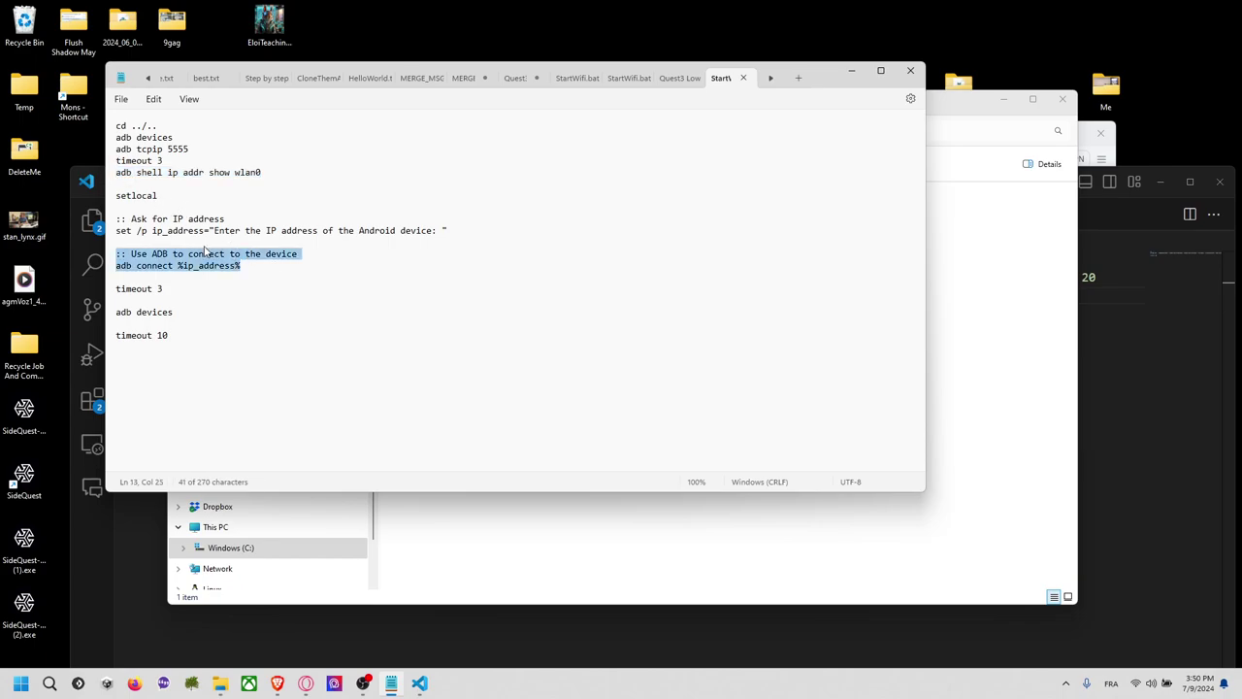
Delete the blank lines after setlocal, the IP prompt, adb connect and around adb devices
click(129, 241)
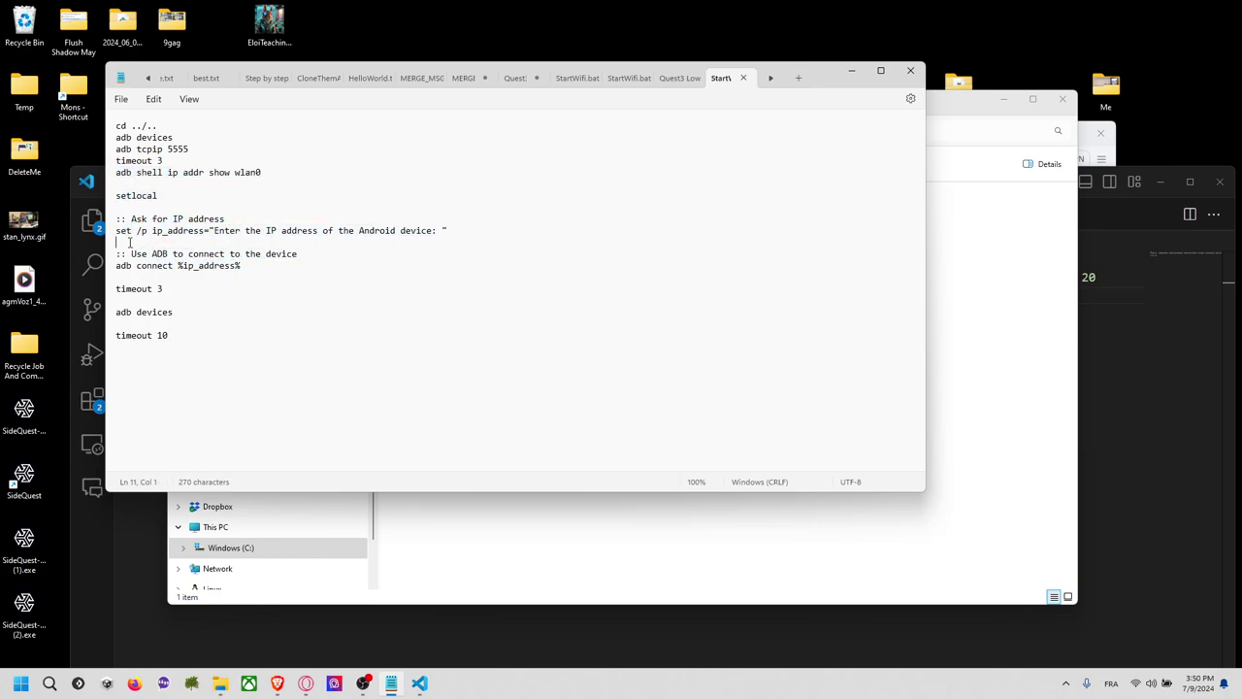
key(BackSpace)
click(143, 205)
key(BackSpace)
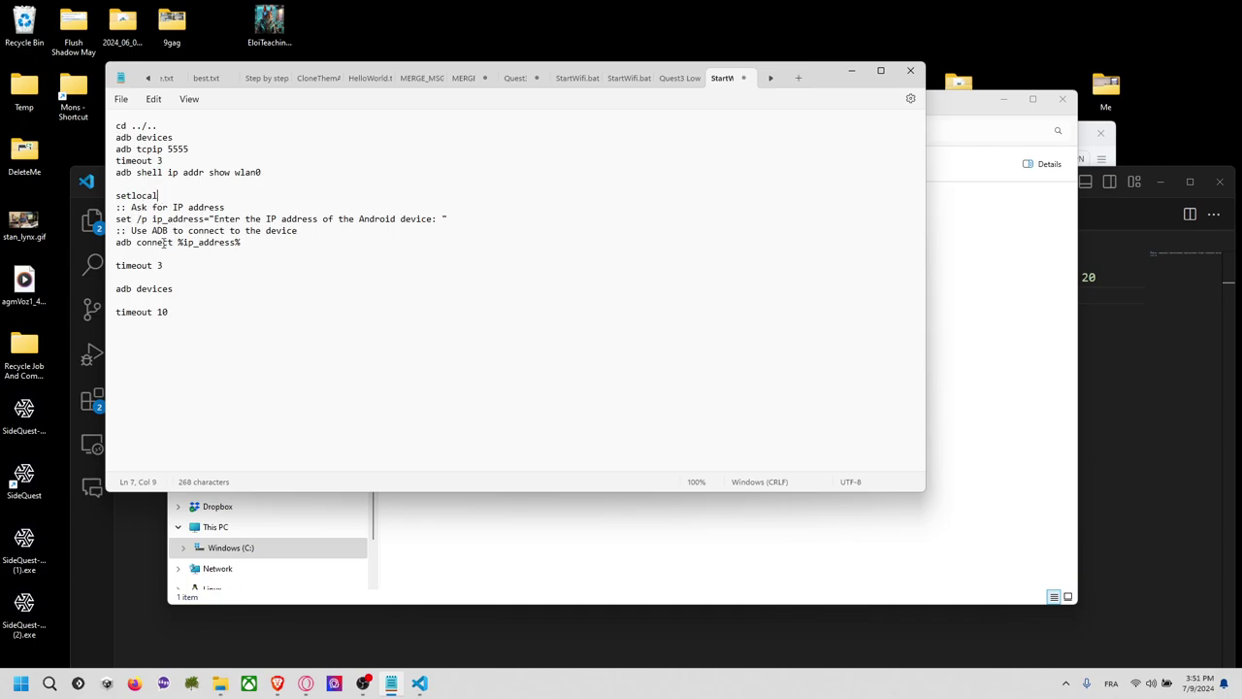
click(120, 243)
drag(258, 250, 112, 245)
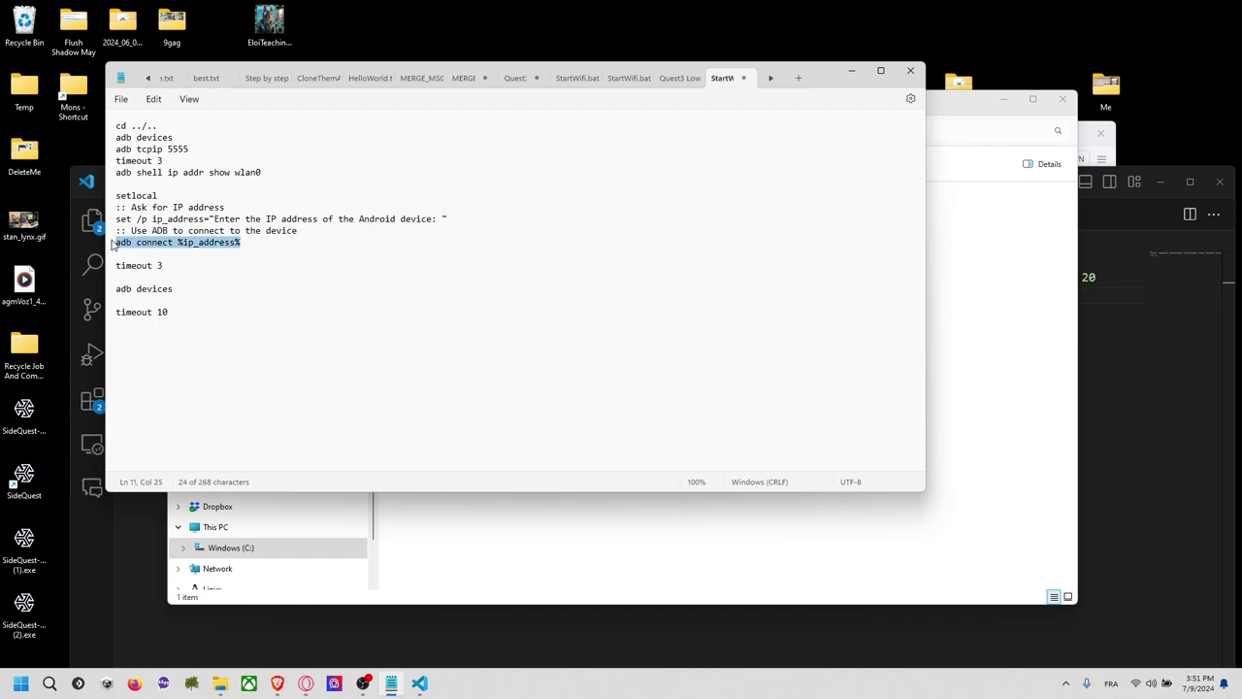
key(Right)
key(Delete)
click(177, 256)
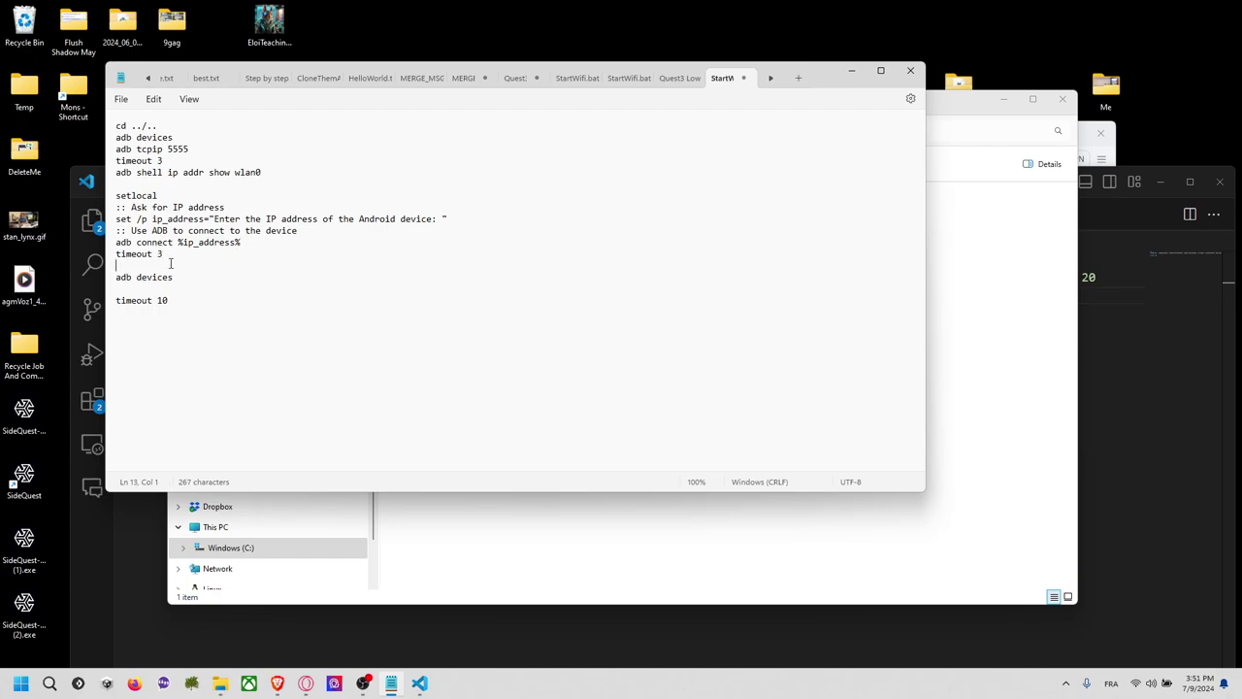
key(Delete)
click(182, 267)
key(Delete)
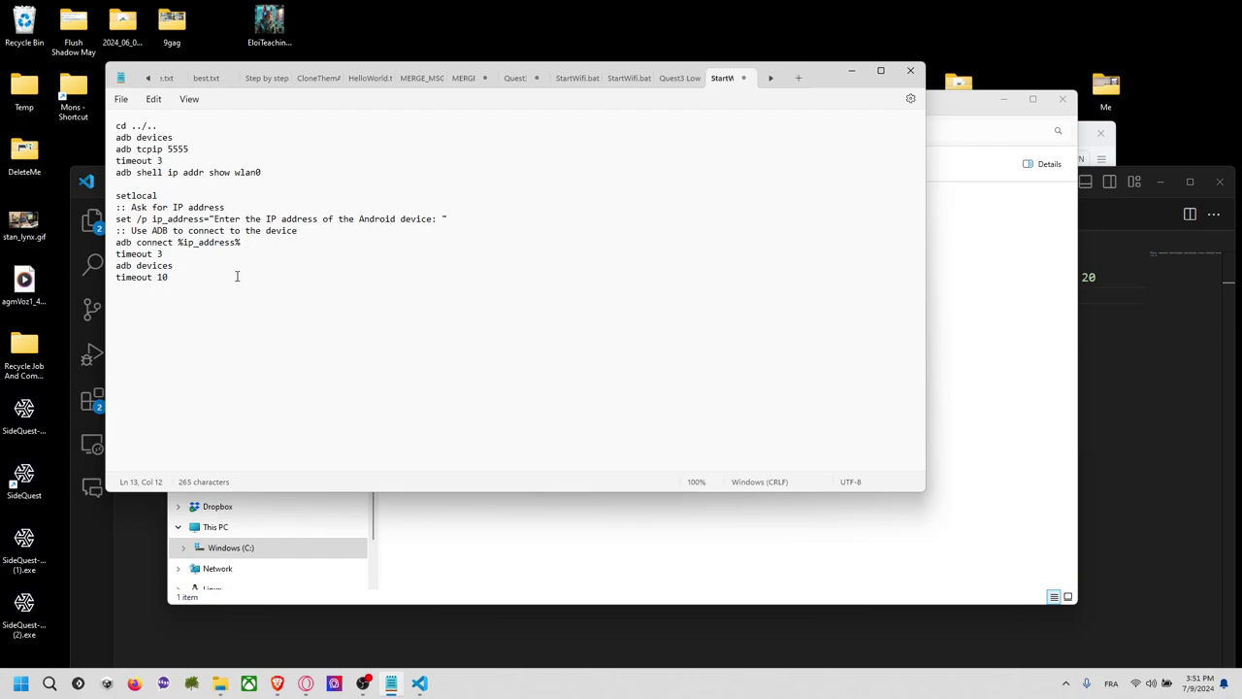
click(576, 551)
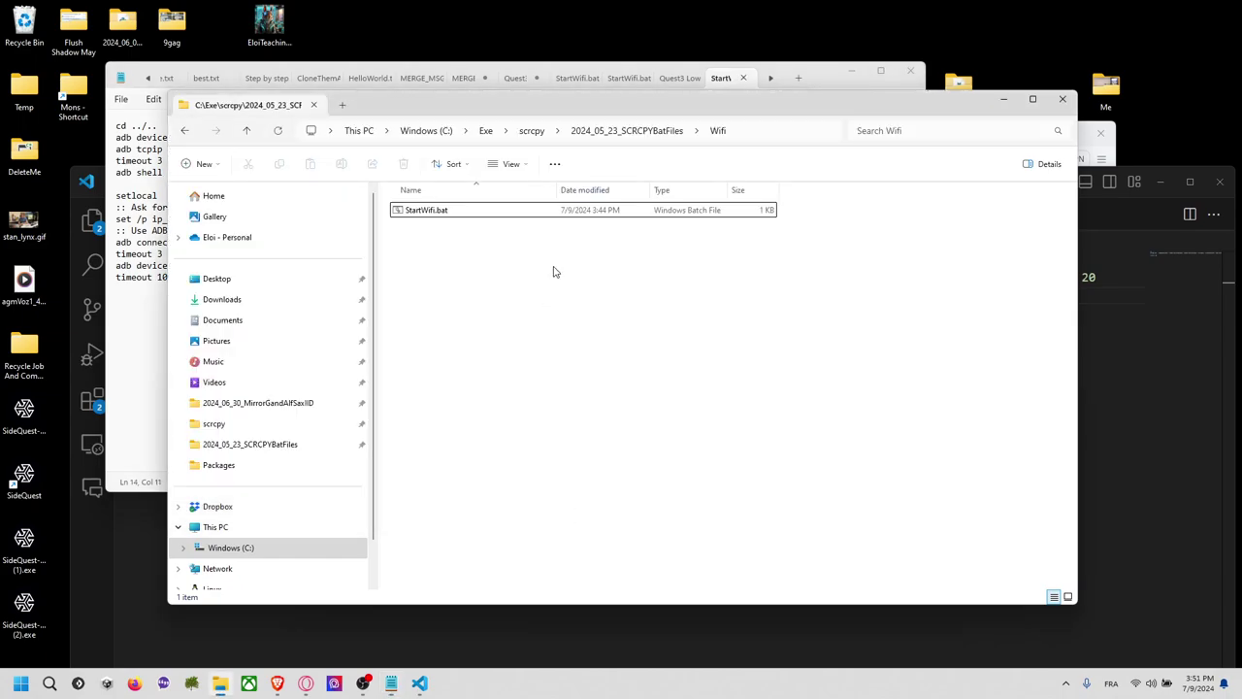
Open a Command Prompt in the scrcpy folder via cmd in Explorer's address bar
click(532, 132)
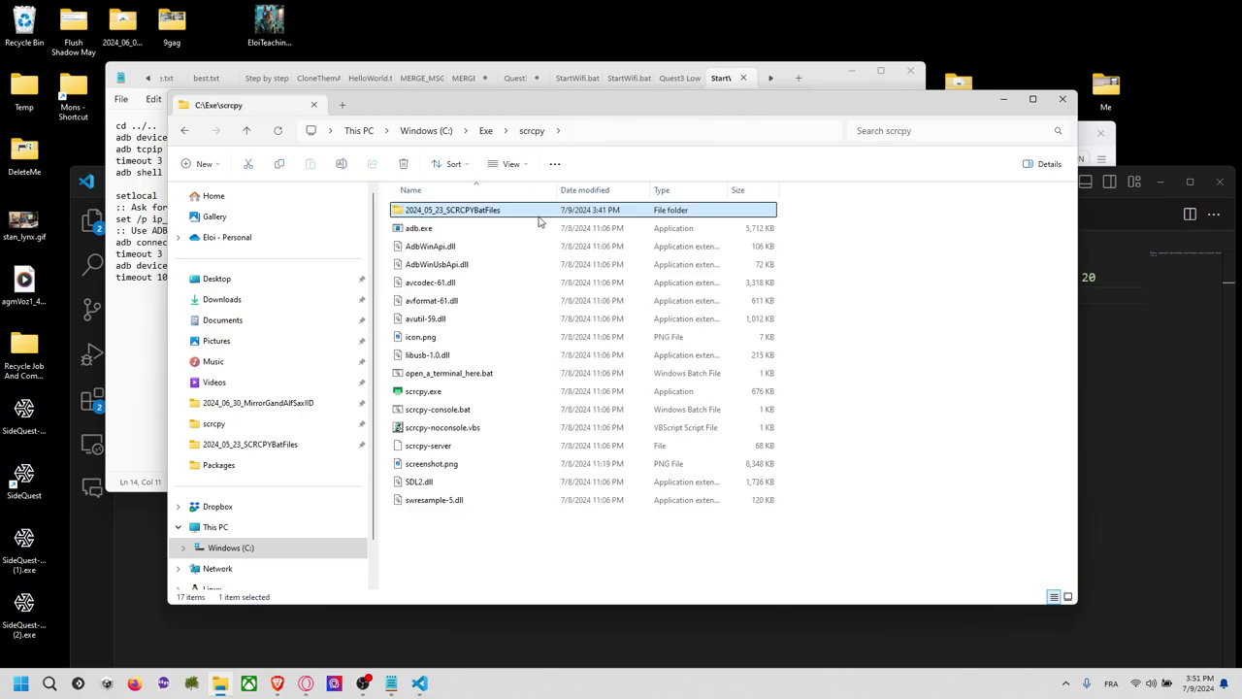
click(603, 132)
key(BackSpace)
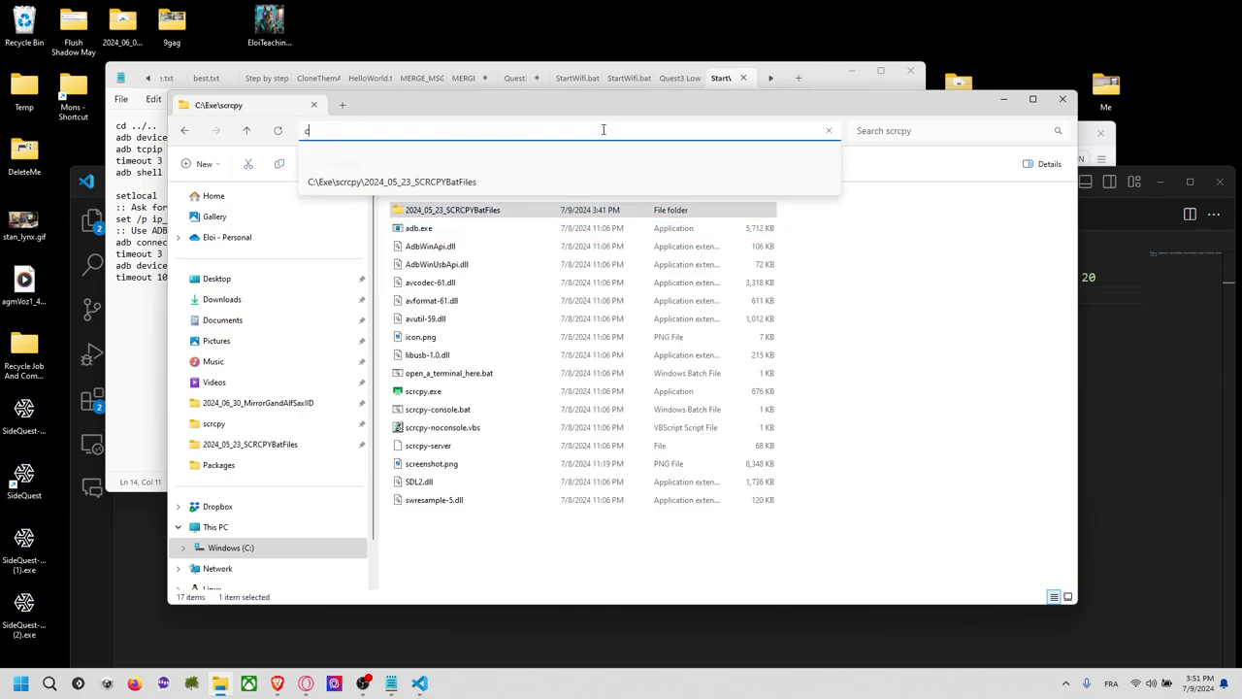
text(cmd)
key(Return)
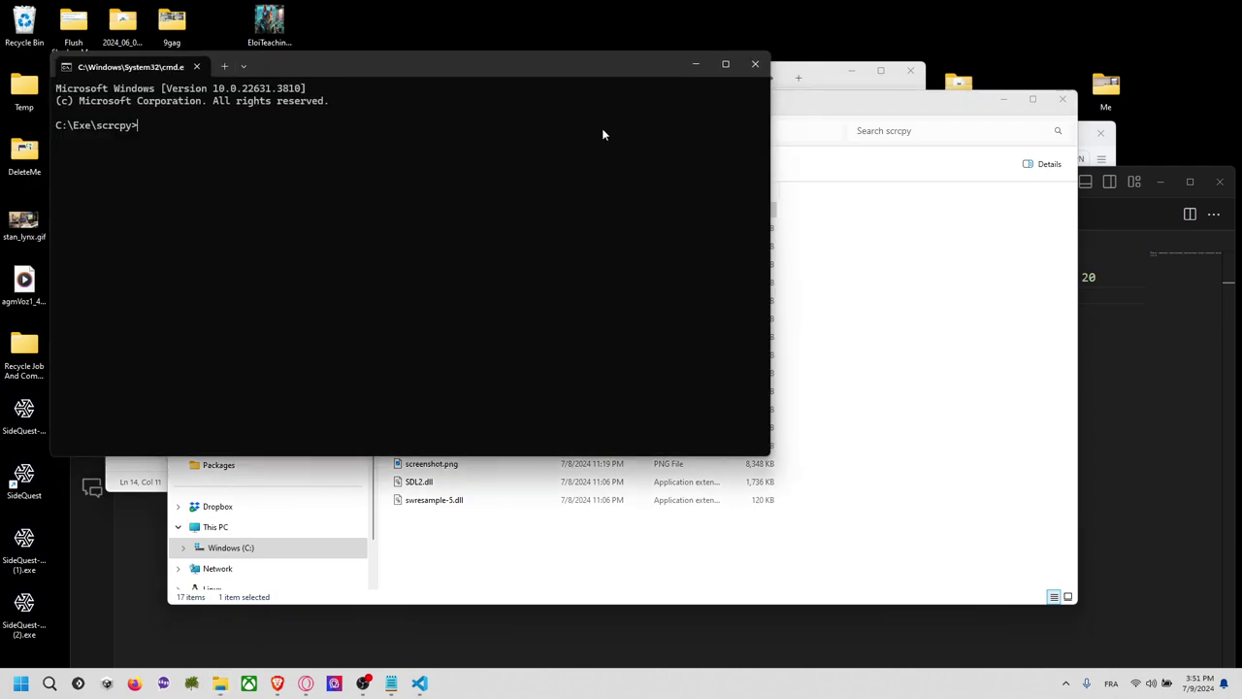
List adb devices, then run adb disconnect to drop the 192.168.1.105:5555 connection
text(adb disconnec)
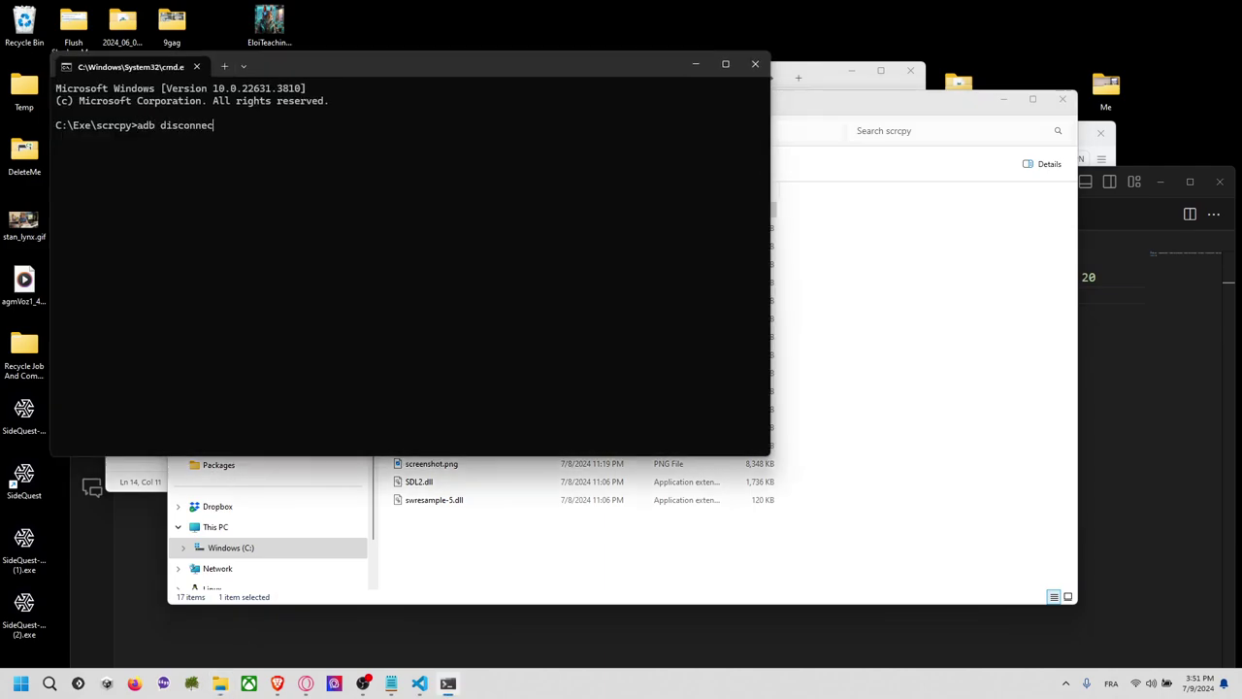
key(BackSpace)
key(BackSpace)
key(BackSpace)
text(es)
key(Return)
text(adb disconne)
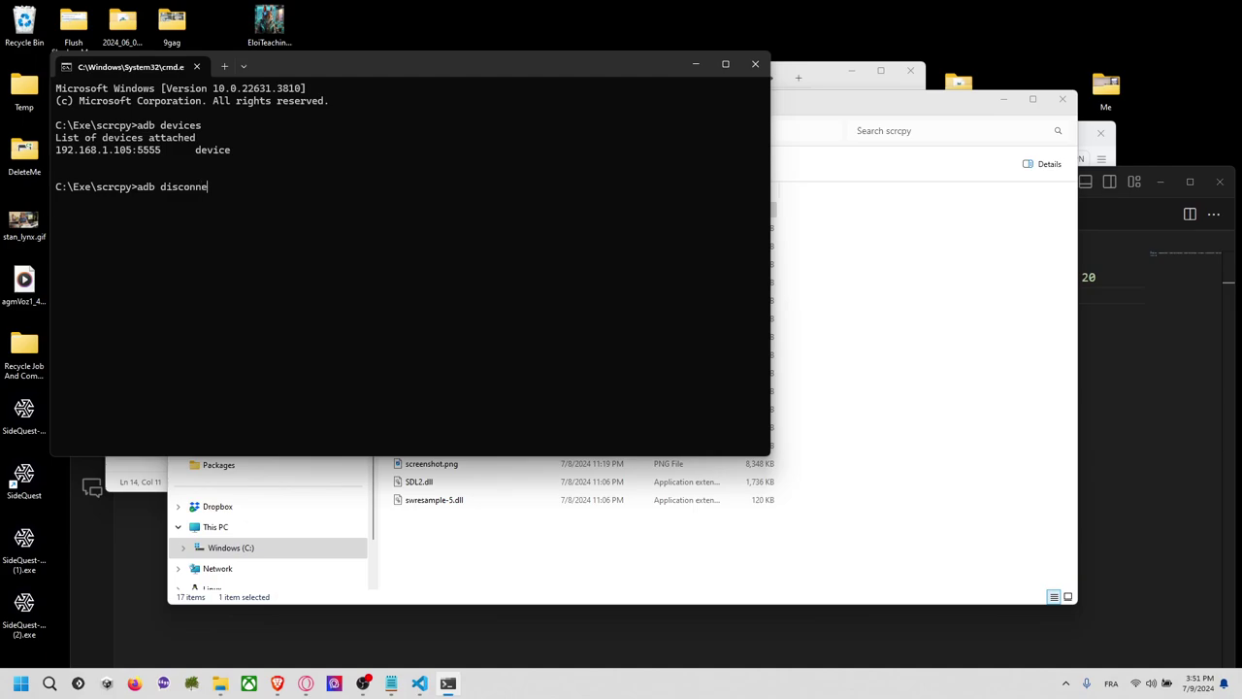
text(t)
key(Return)
key(Up)
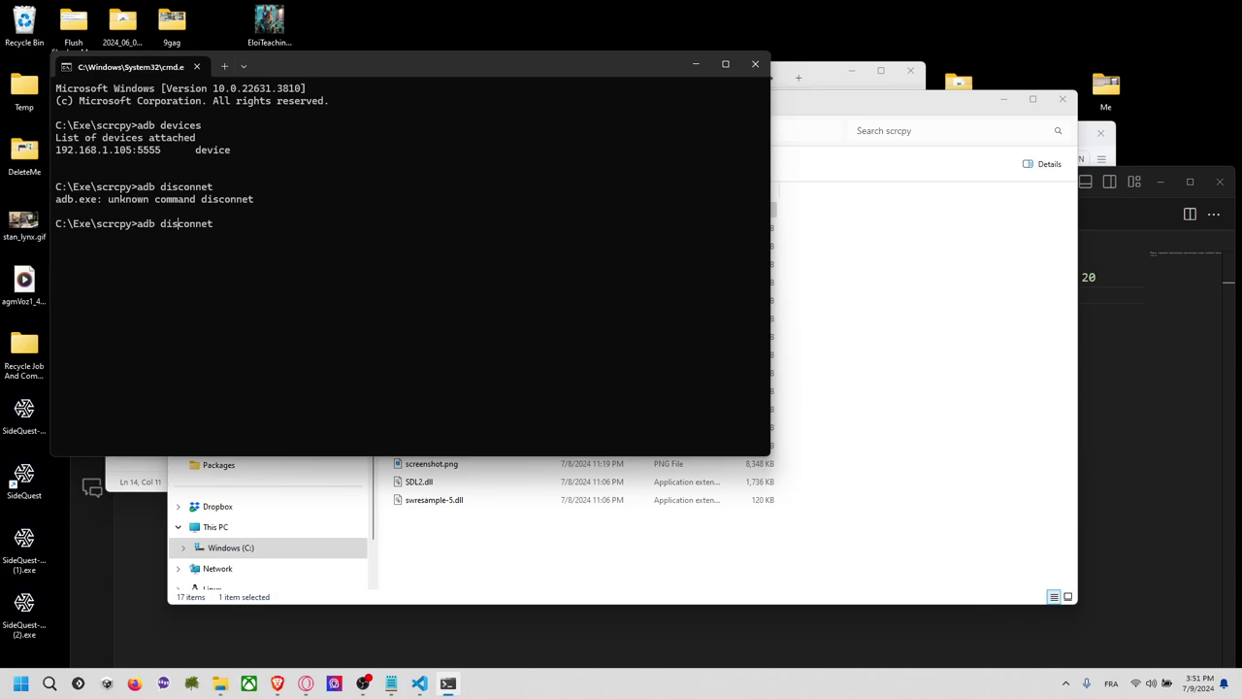
text(c)
key(Return)
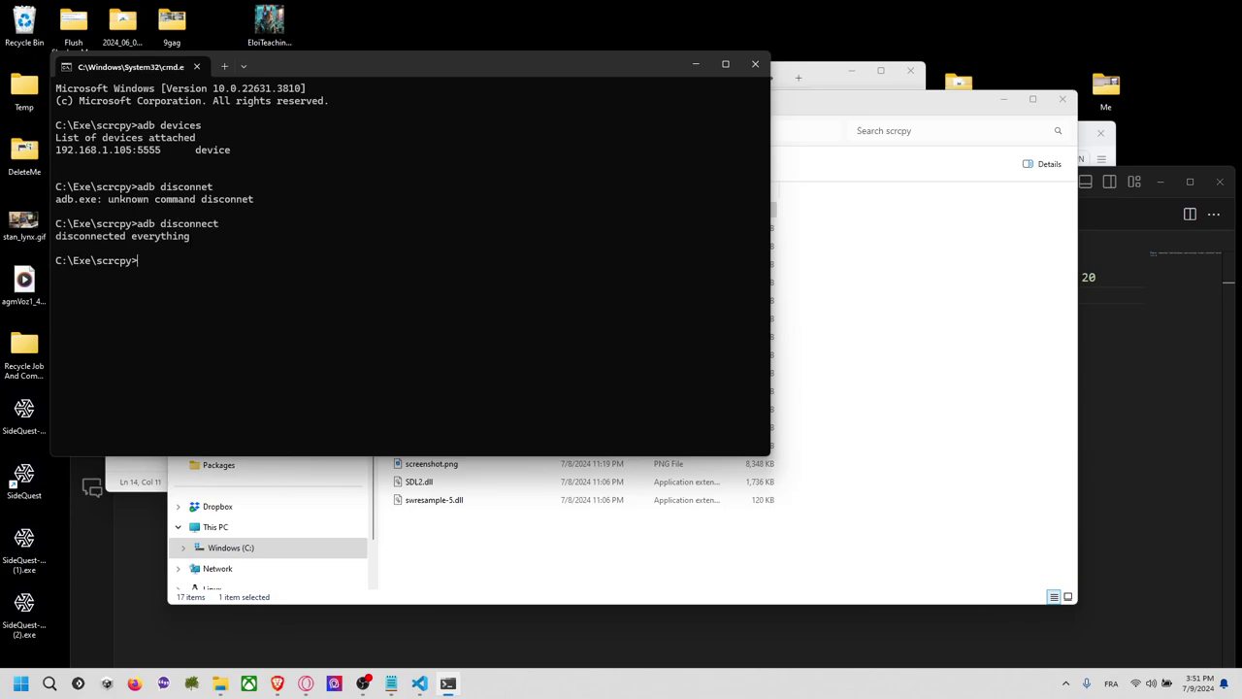
Re-run adb devices to confirm only the USB-connected headset is listed
key(Up)
key(Up)
key(Return)
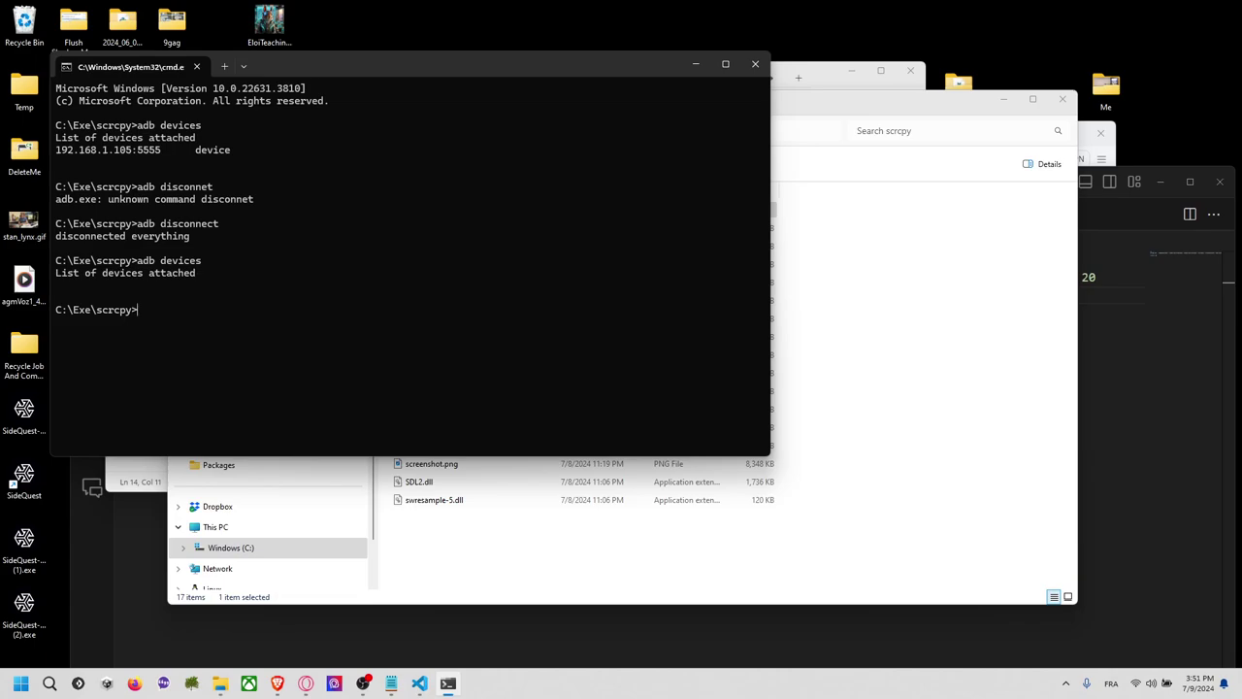
key(Up)
key(Return)
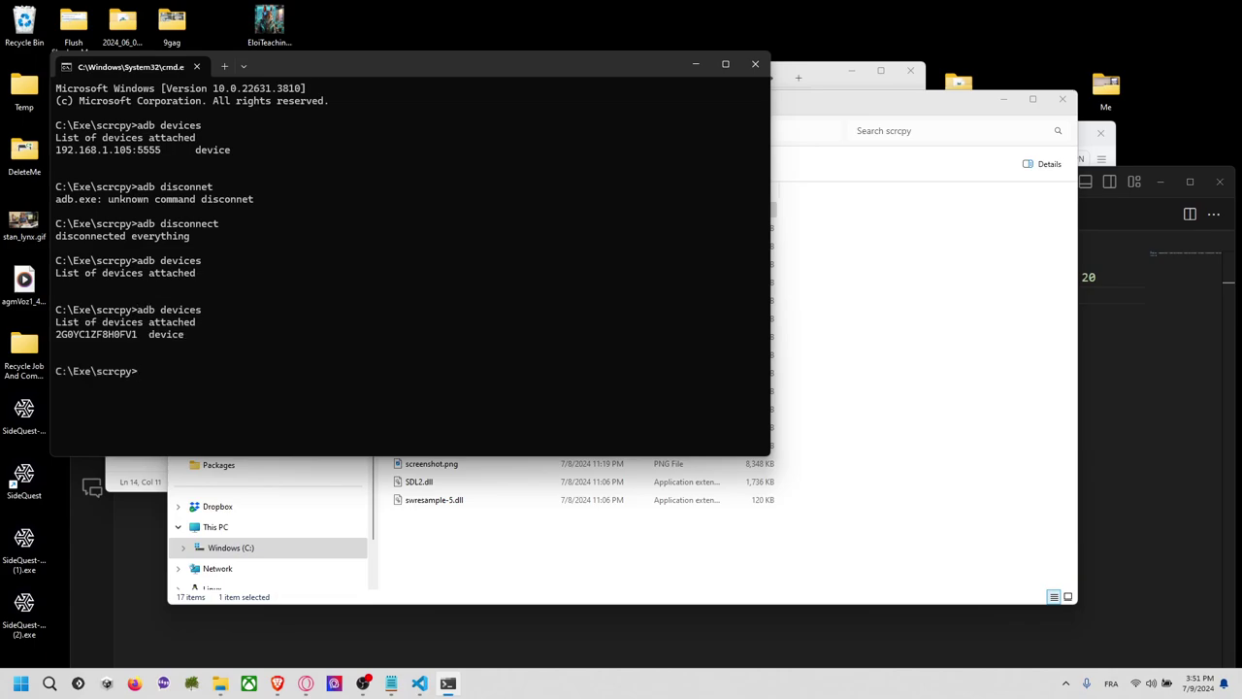
Copy the headset's serial number, then run Wifi\StartWifi.bat from the bat-files folder
double_click(112, 334)
key(ctrl+c)
click(874, 377)
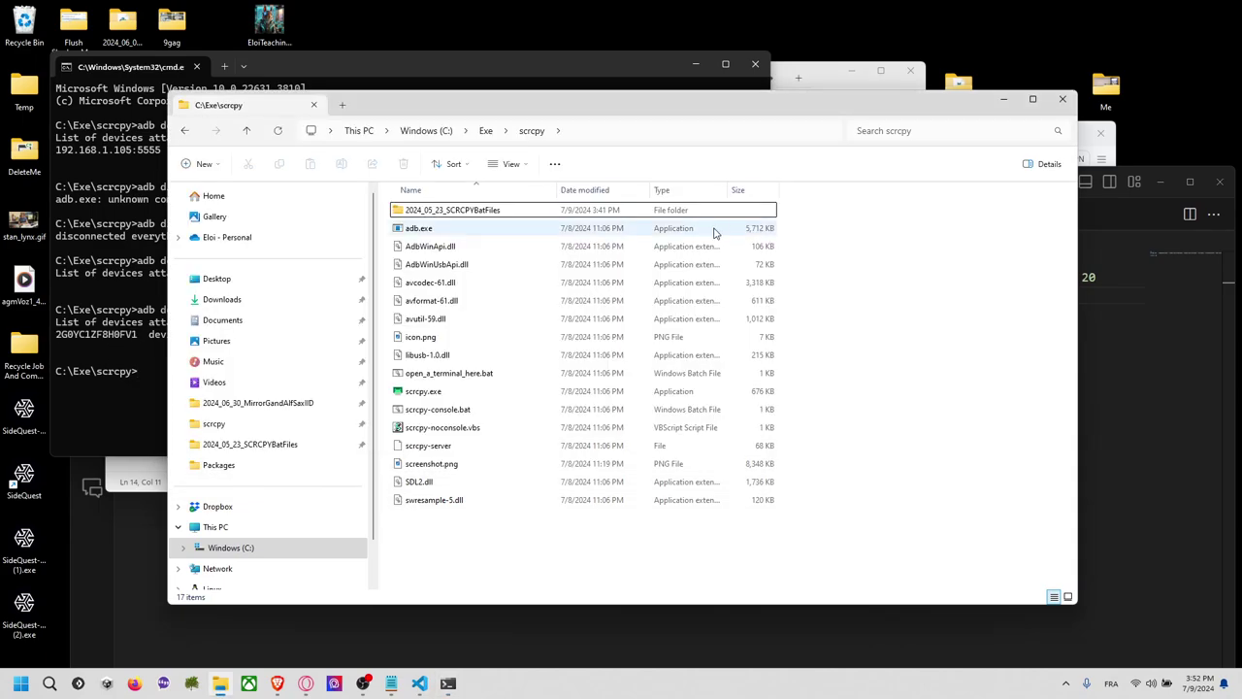
double_click(466, 210)
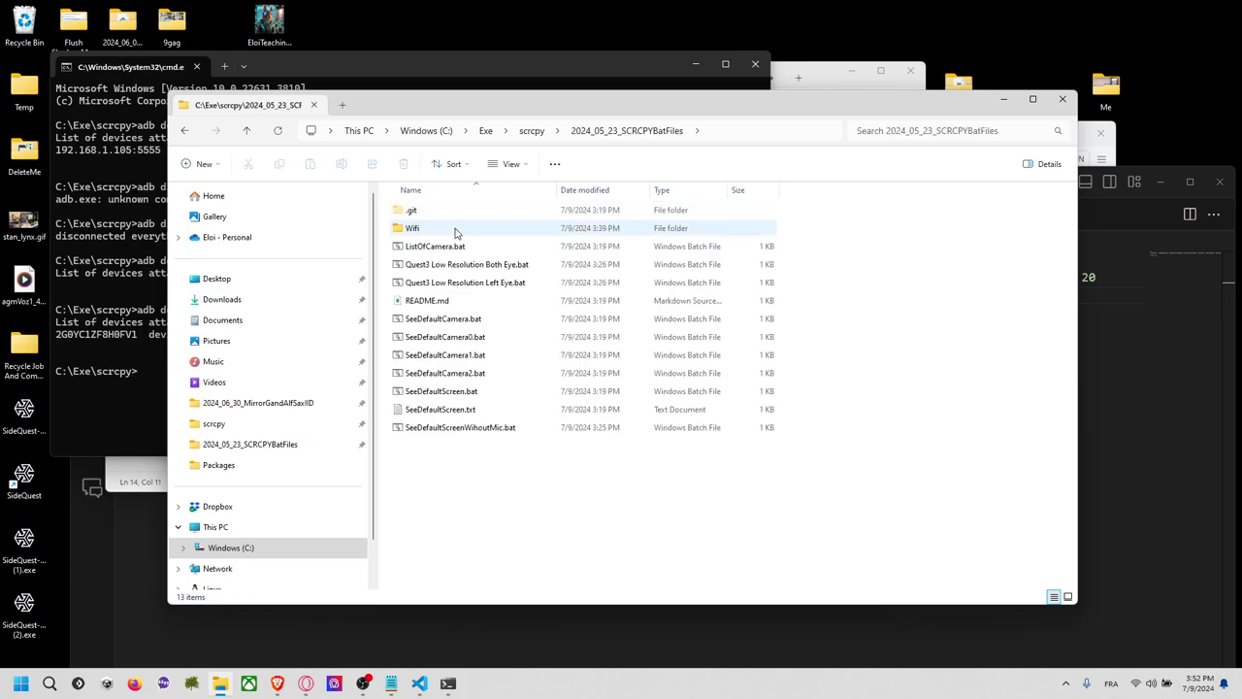
double_click(453, 229)
double_click(465, 210)
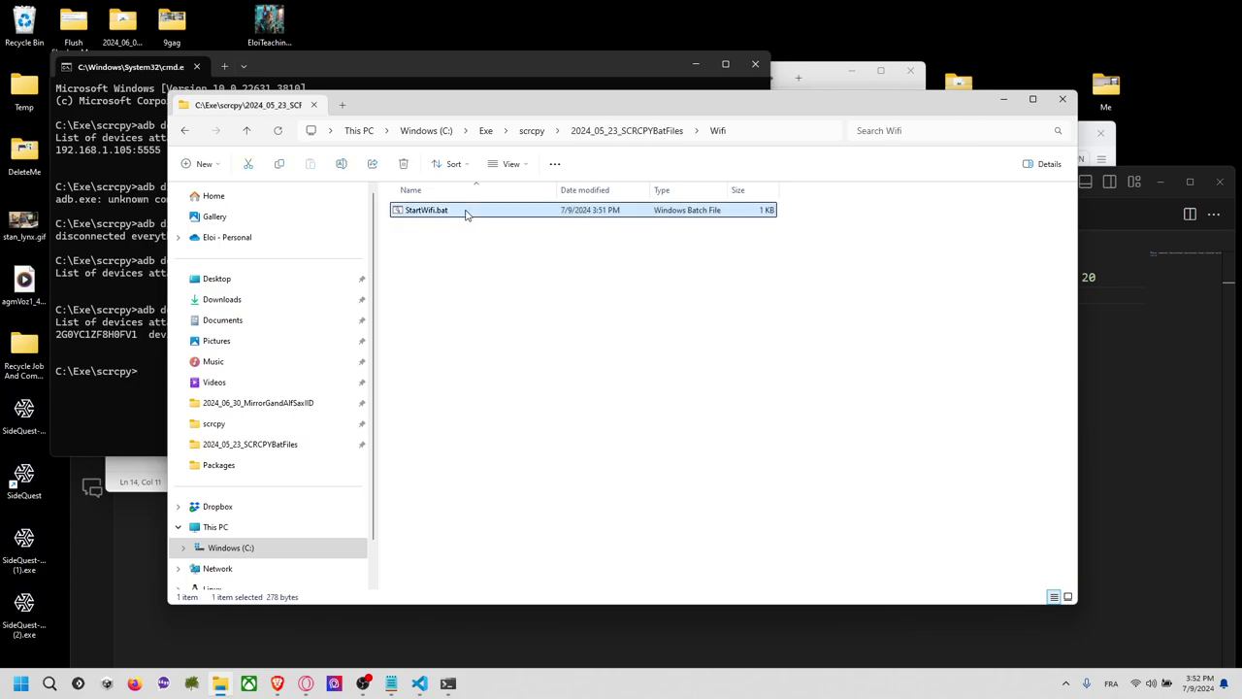
drag(369, 88, 574, 83)
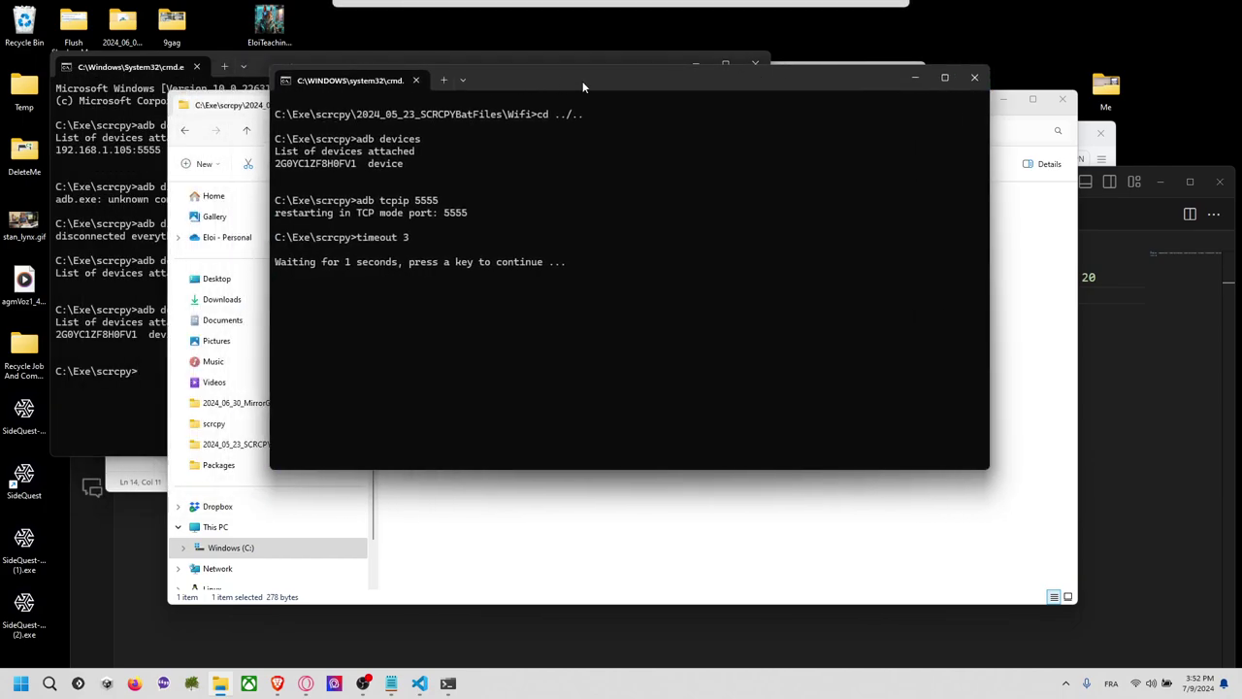
Enter the headset IP 192.168.1.105 at the prompt and check 192.168.1.105:5555 is listed
double_click(366, 141)
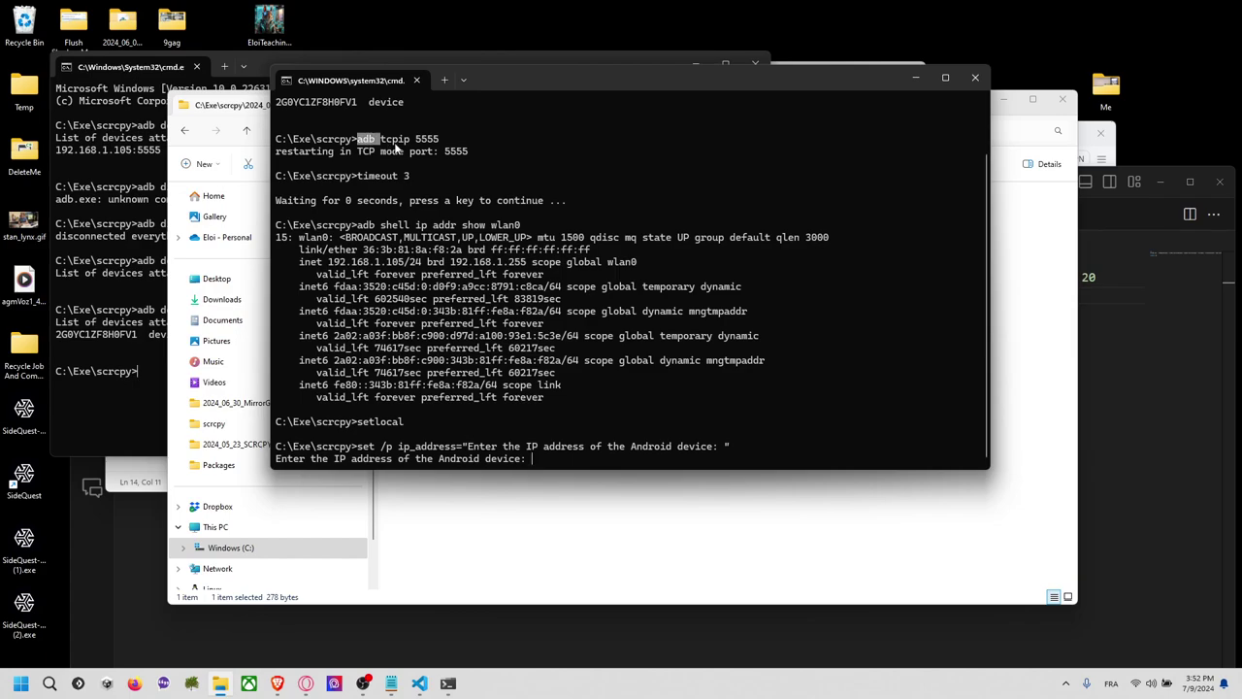
drag(395, 143, 452, 145)
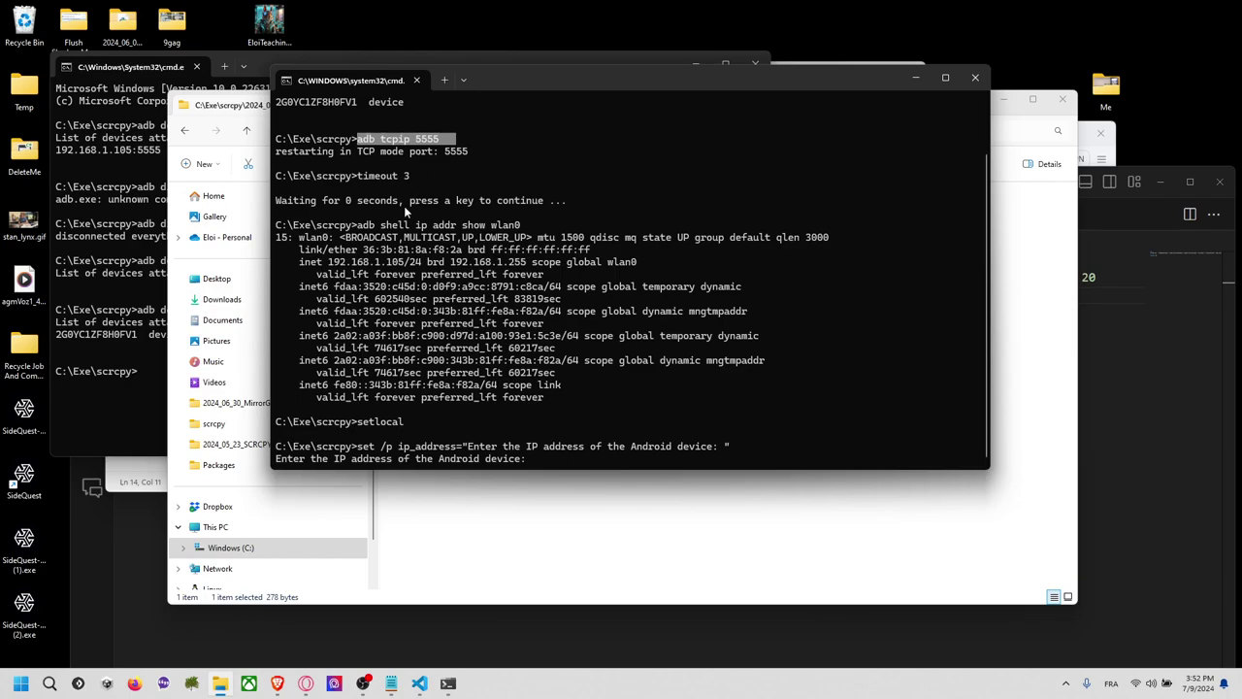
drag(404, 262, 339, 262)
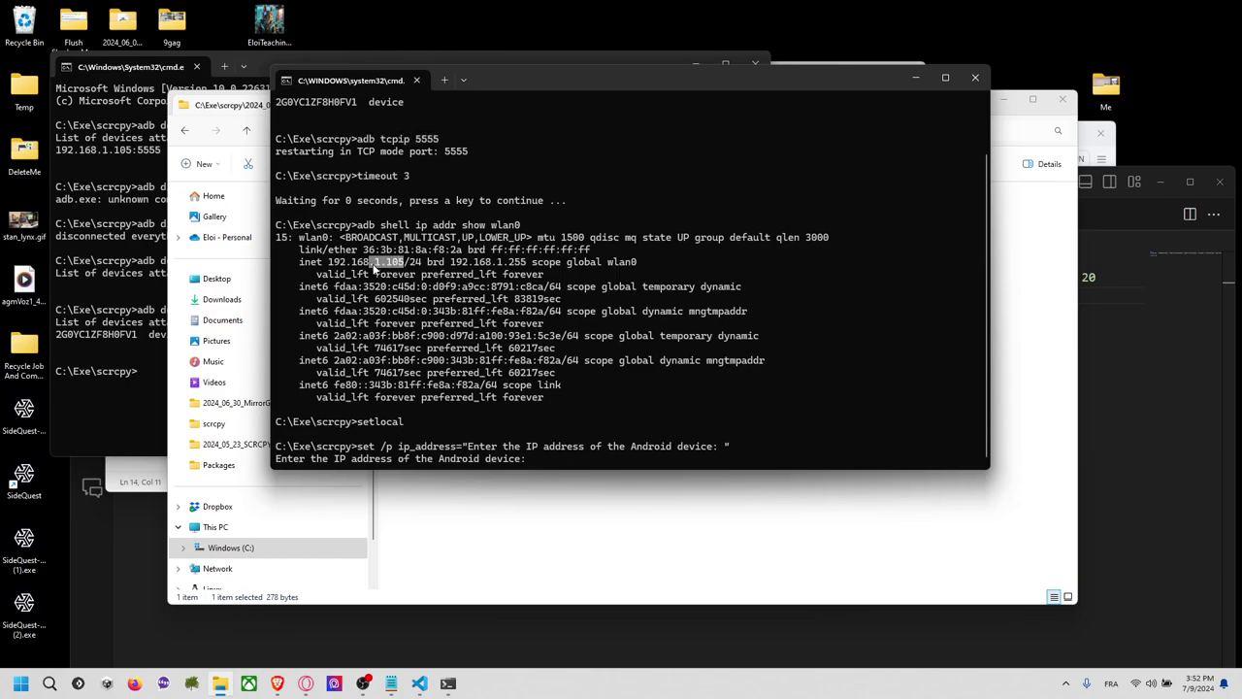
key(ctrl+c)
key(ctrl+v)
key(Return)
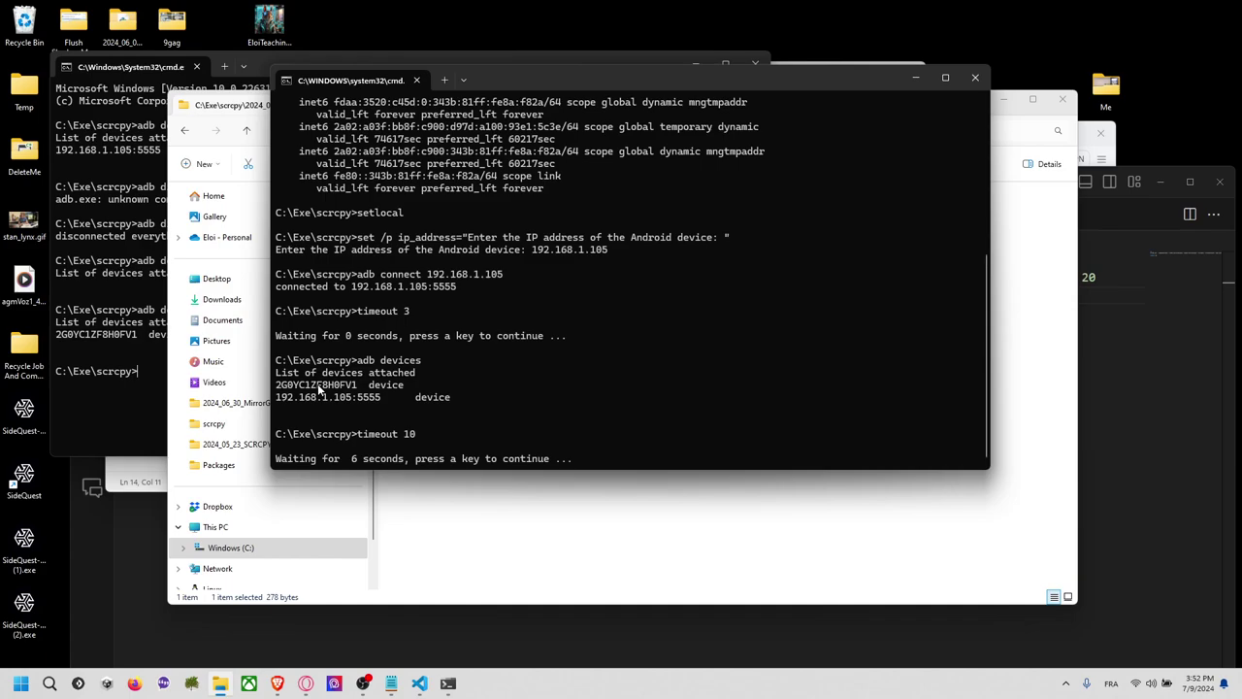
double_click(318, 385)
double_click(346, 397)
drag(358, 399, 276, 399)
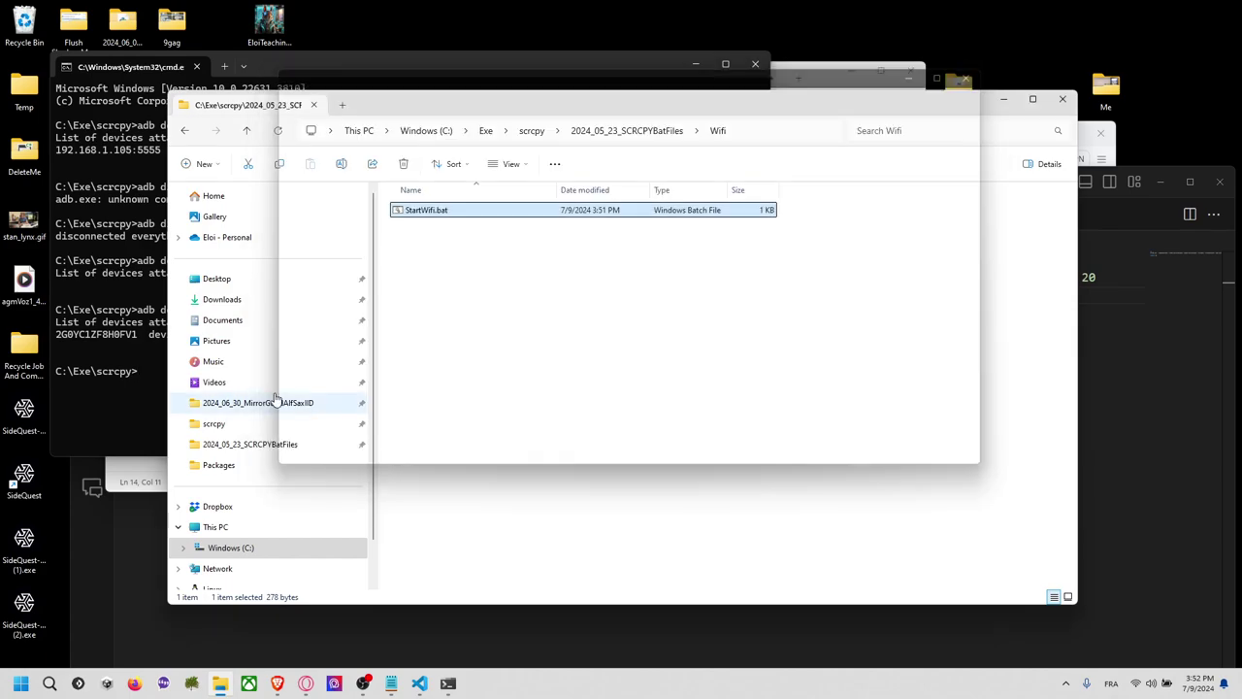
Re-run adb devices in the first Command Prompt and highlight the 192.168.1.105:5555 entry
click(141, 333)
text(a)
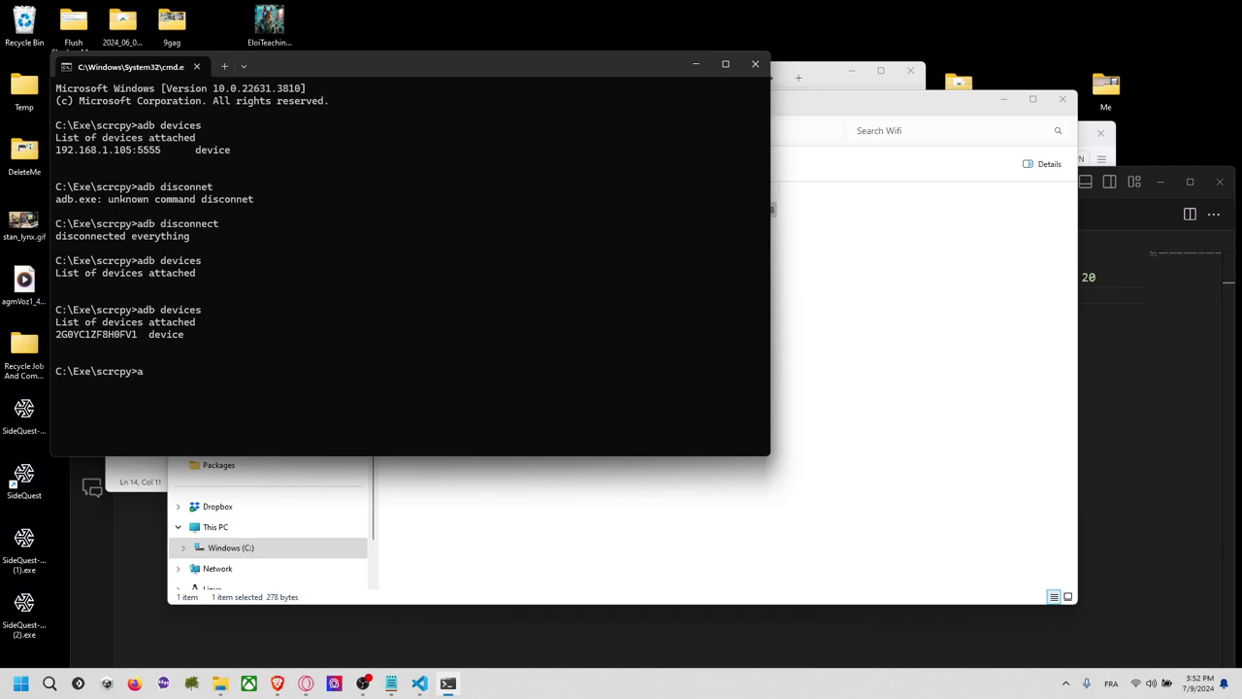
key(Up)
key(Return)
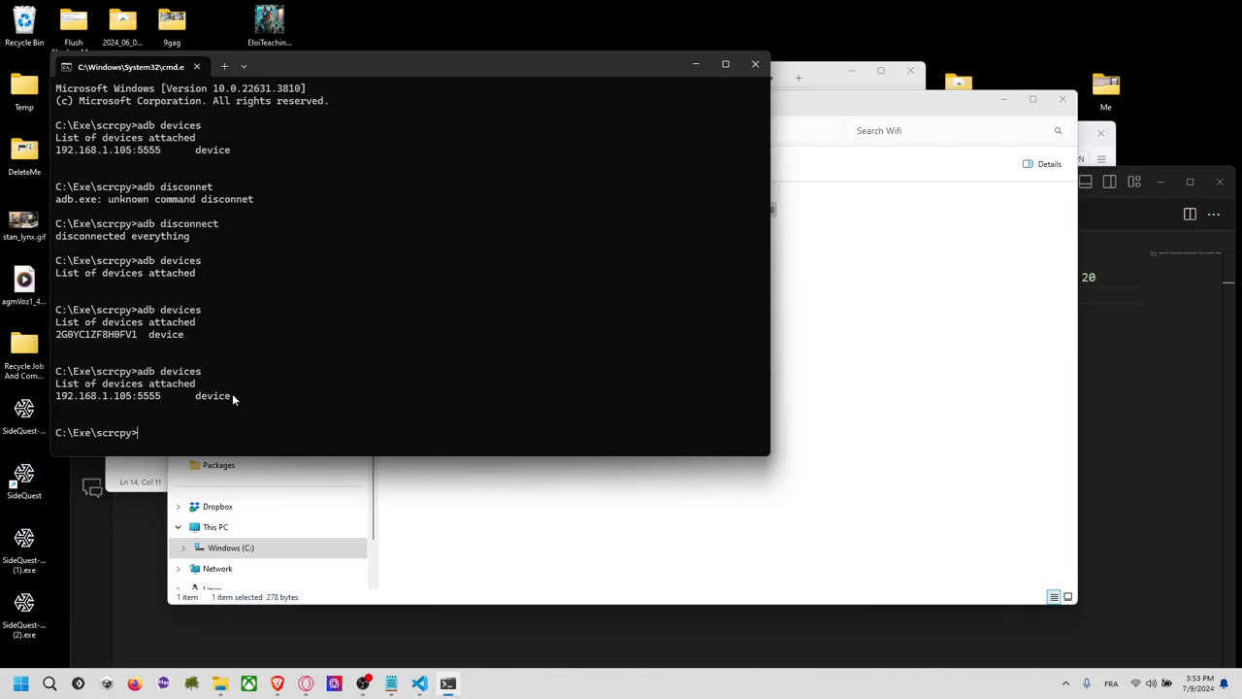
drag(233, 396, 60, 398)
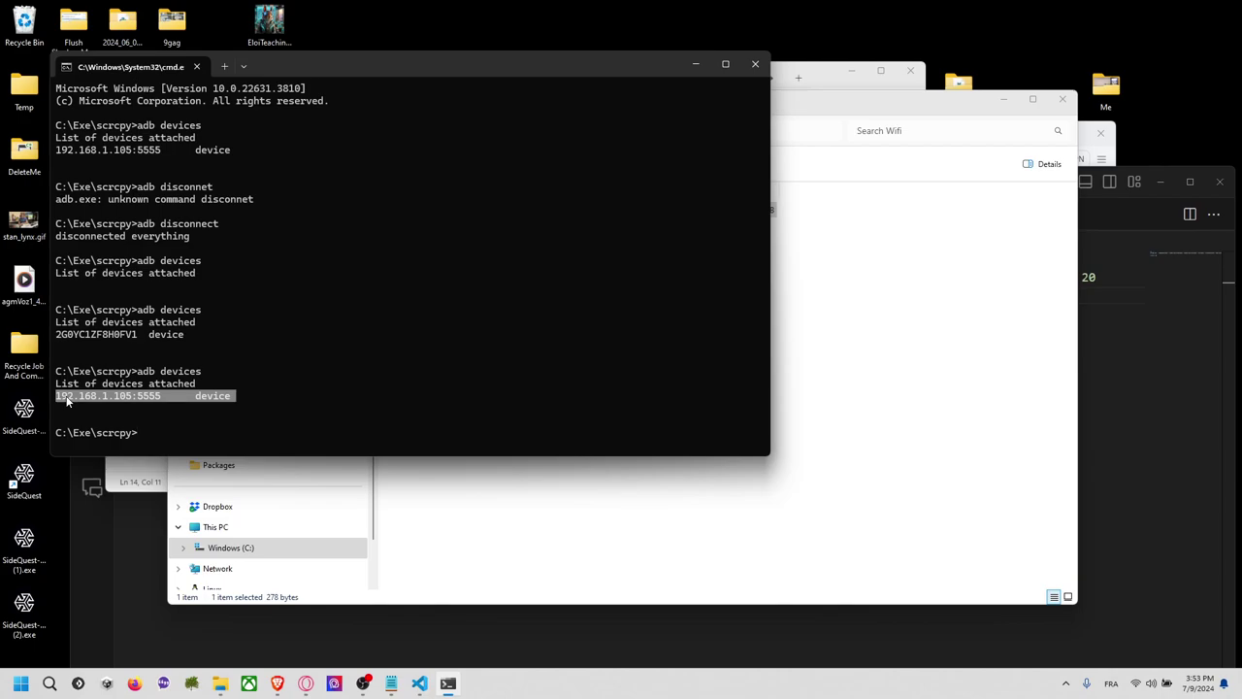
Launch Quest3 Low Resolution Both Eye.bat from 2024_05_23_SCRCPYBatFiles and maximize the wireless mirror window
click(787, 401)
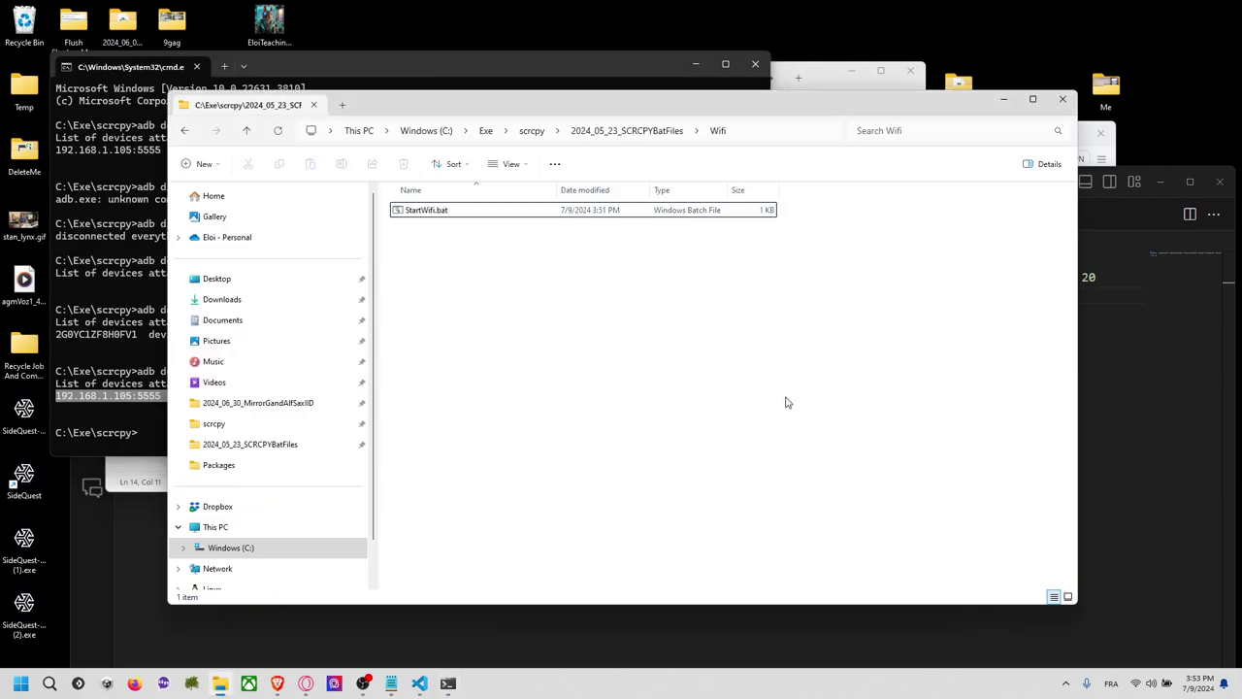
click(614, 133)
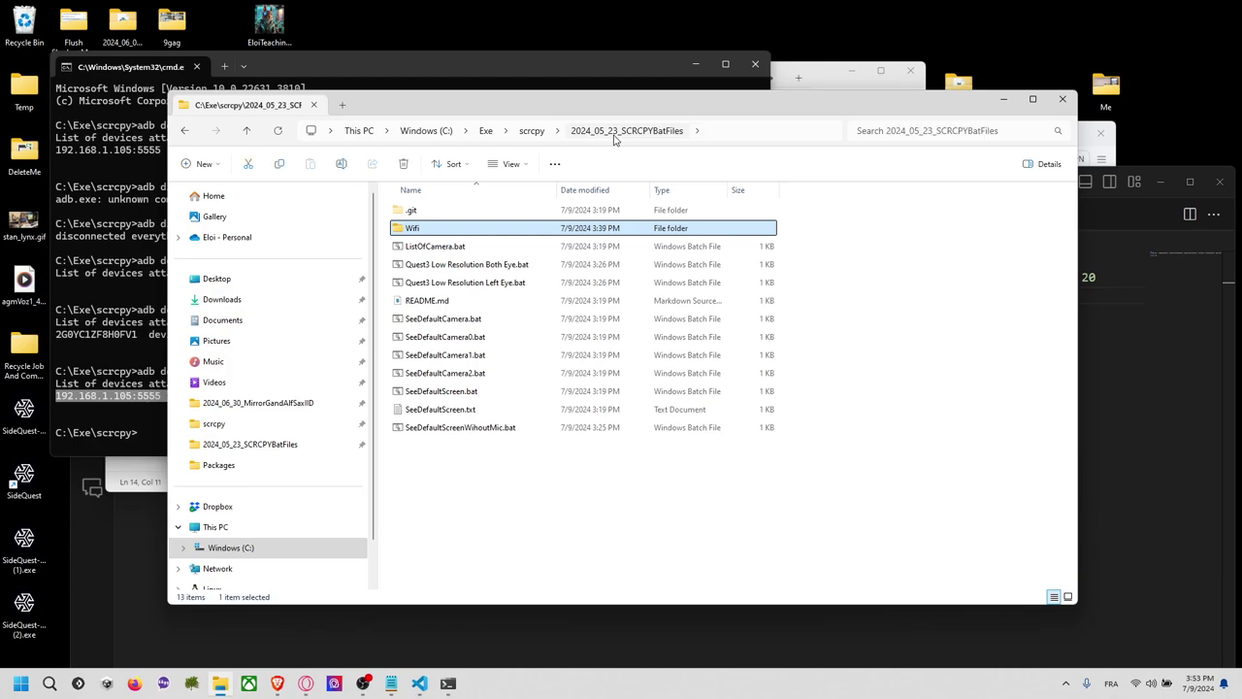
double_click(489, 264)
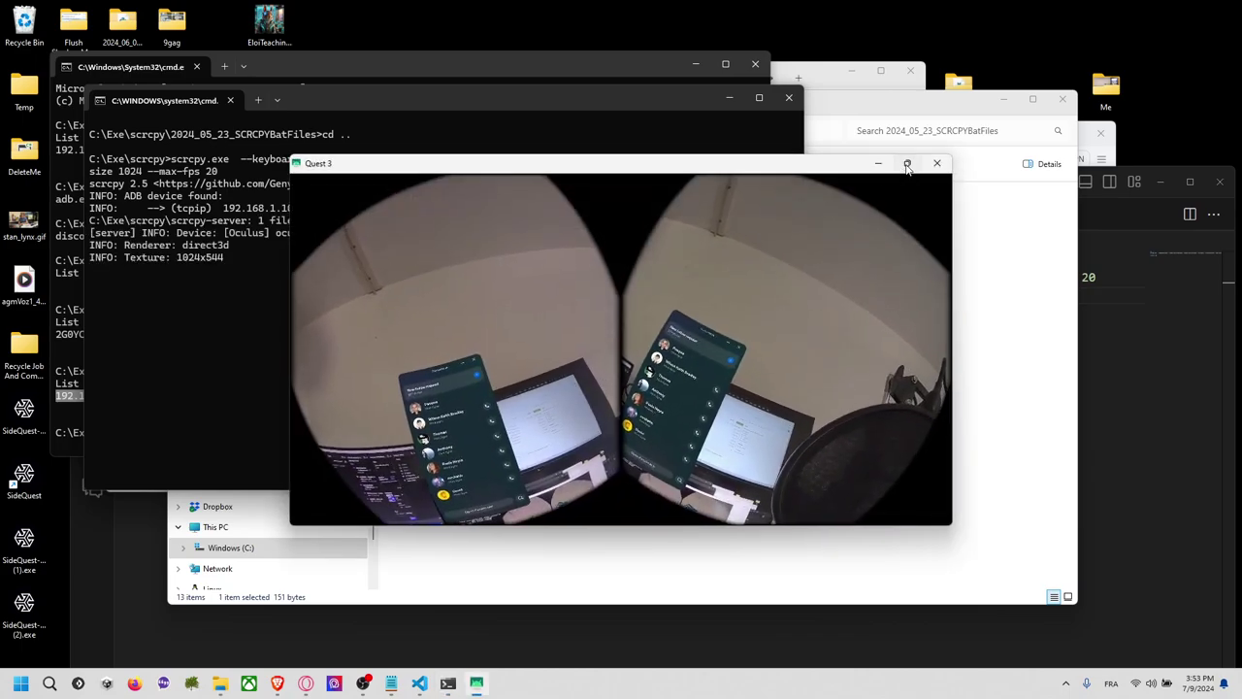
click(908, 163)
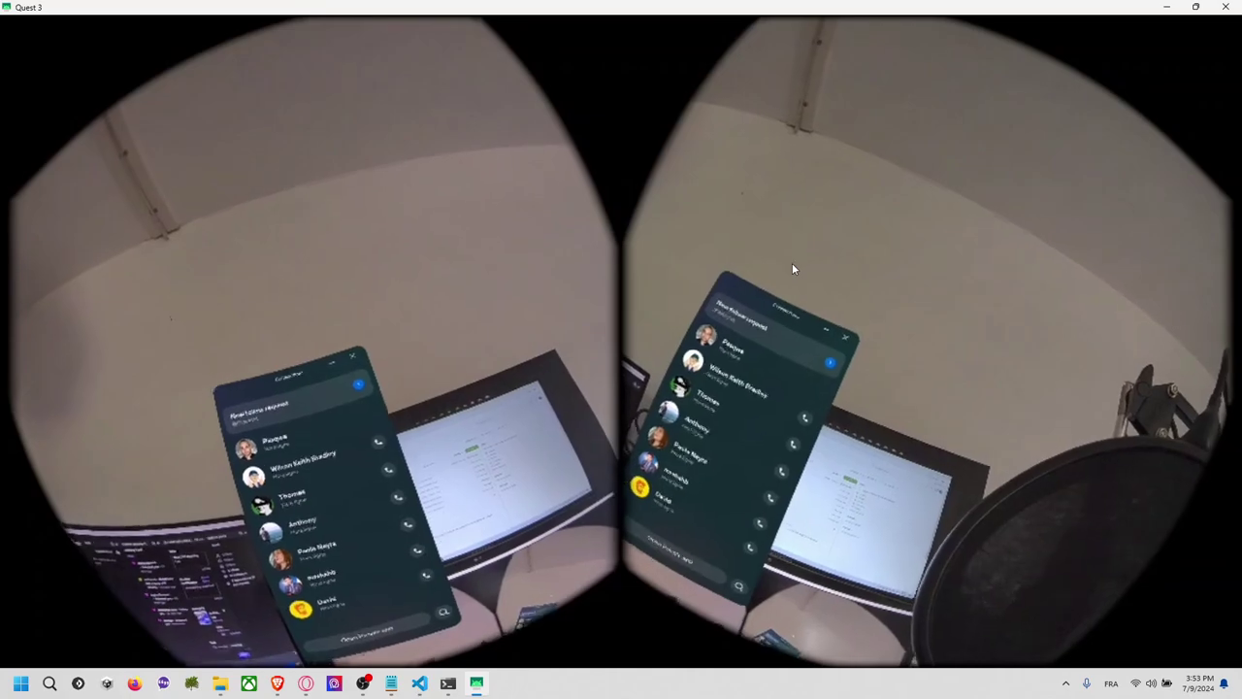
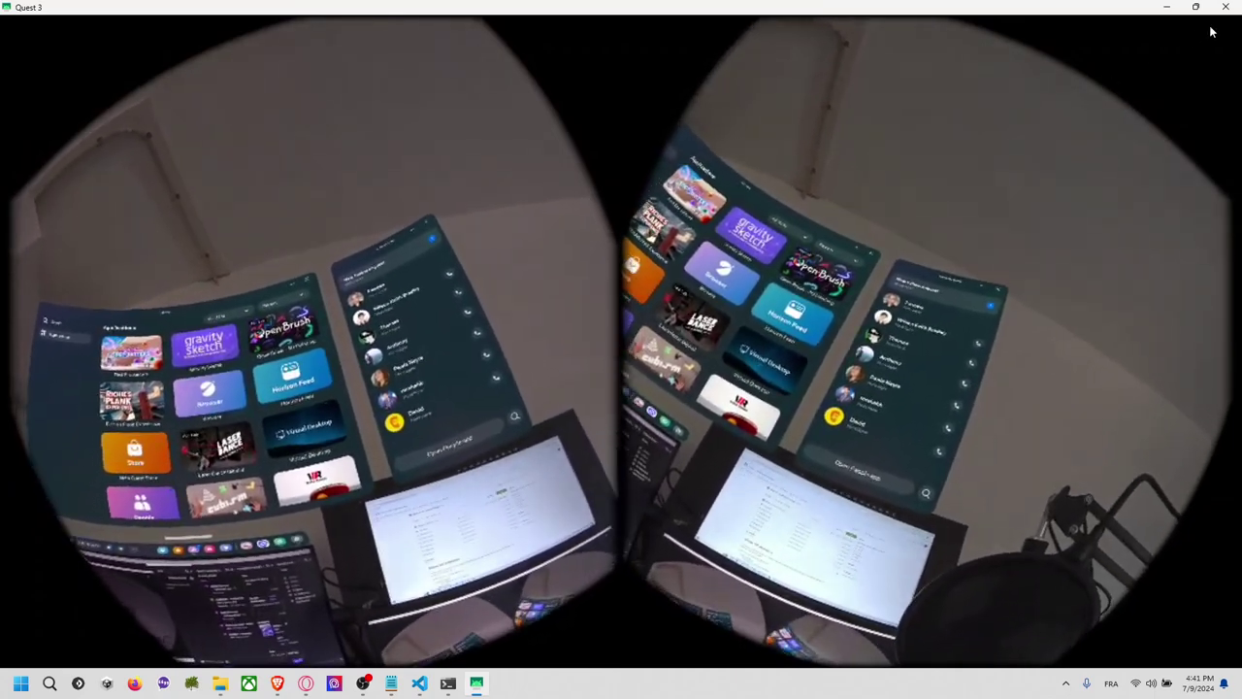
Close the scrcpy Quest 3 mirror and both cmd windows, minimize File Explorer, and close Notepad
key(alt+F4)
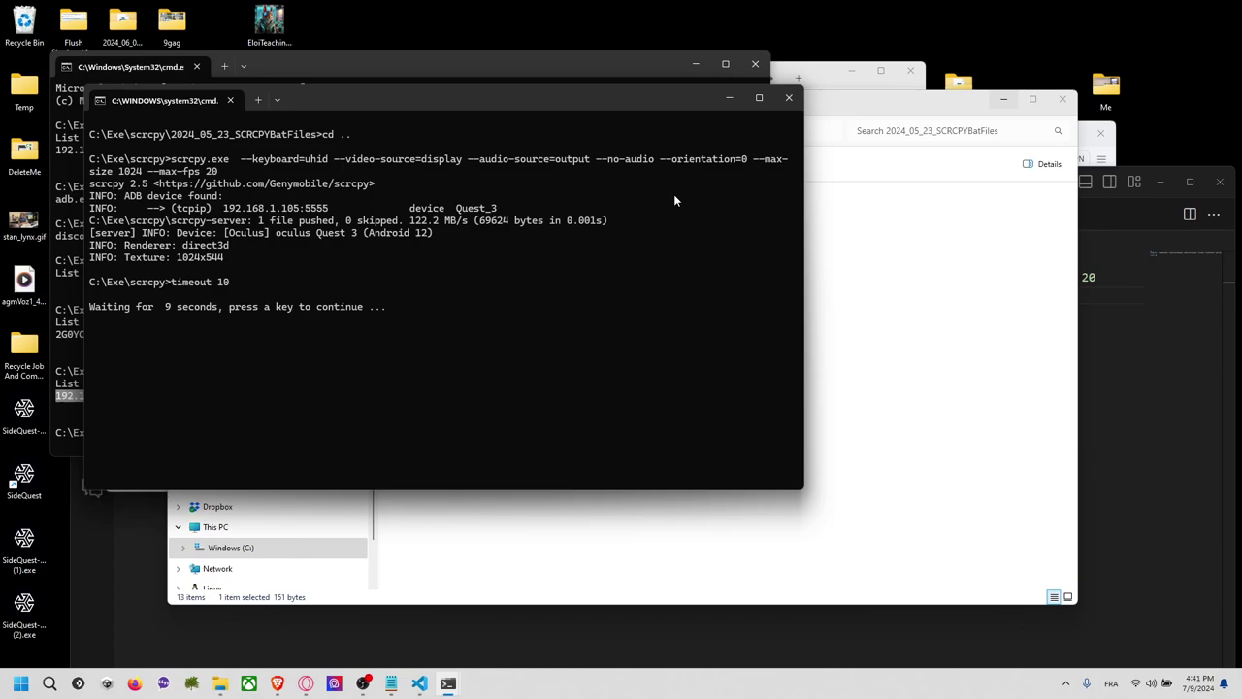
click(788, 97)
click(755, 65)
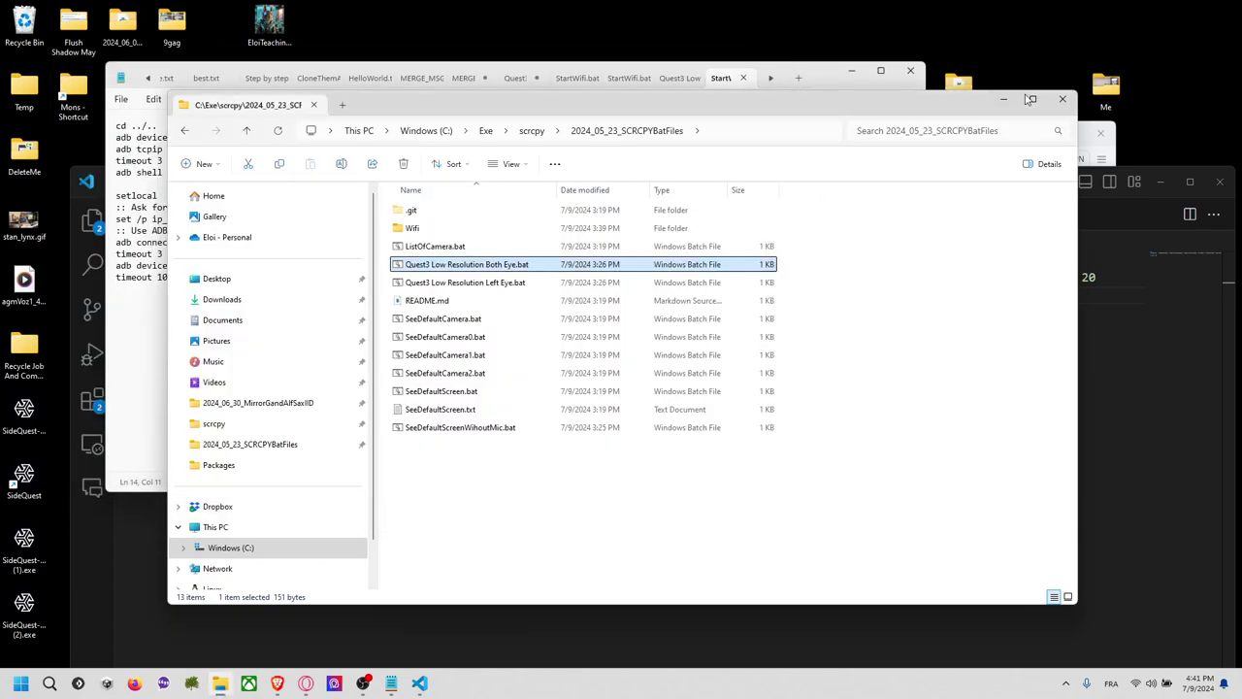
click(1003, 98)
click(910, 71)
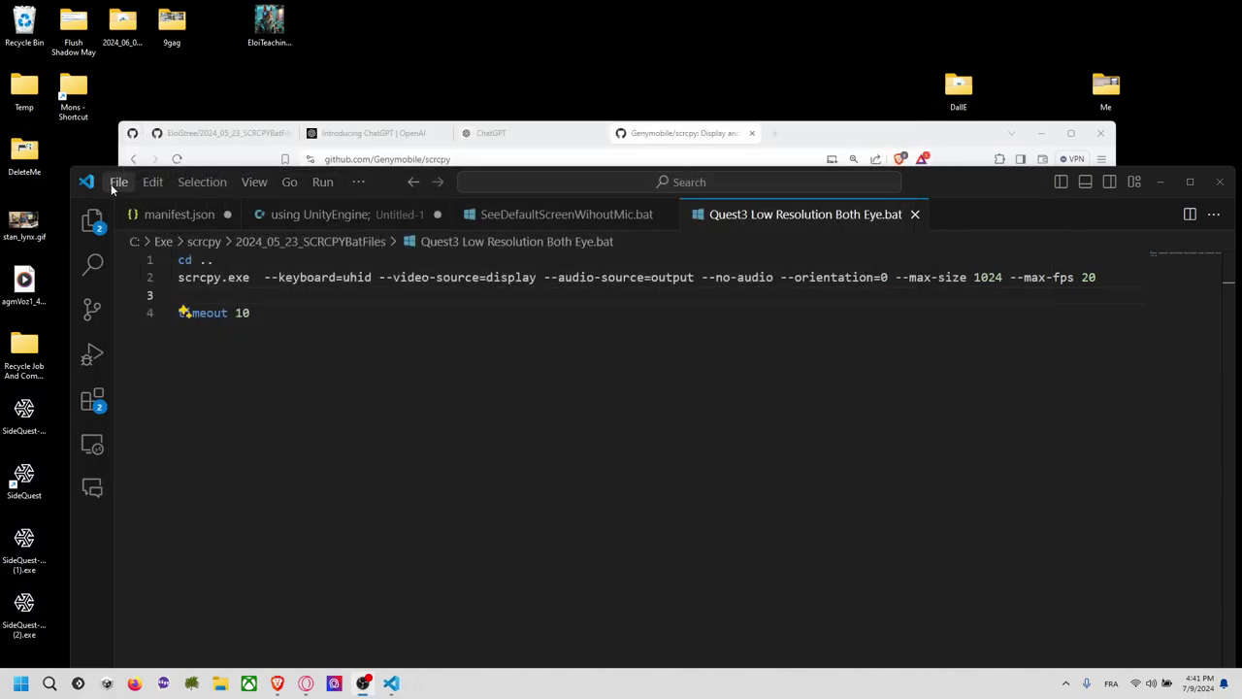
Open the Mons shortcut to show the WasForMonsJuliy2024 folder with its Day 1 to Day 5 subfolders
double_click(86, 100)
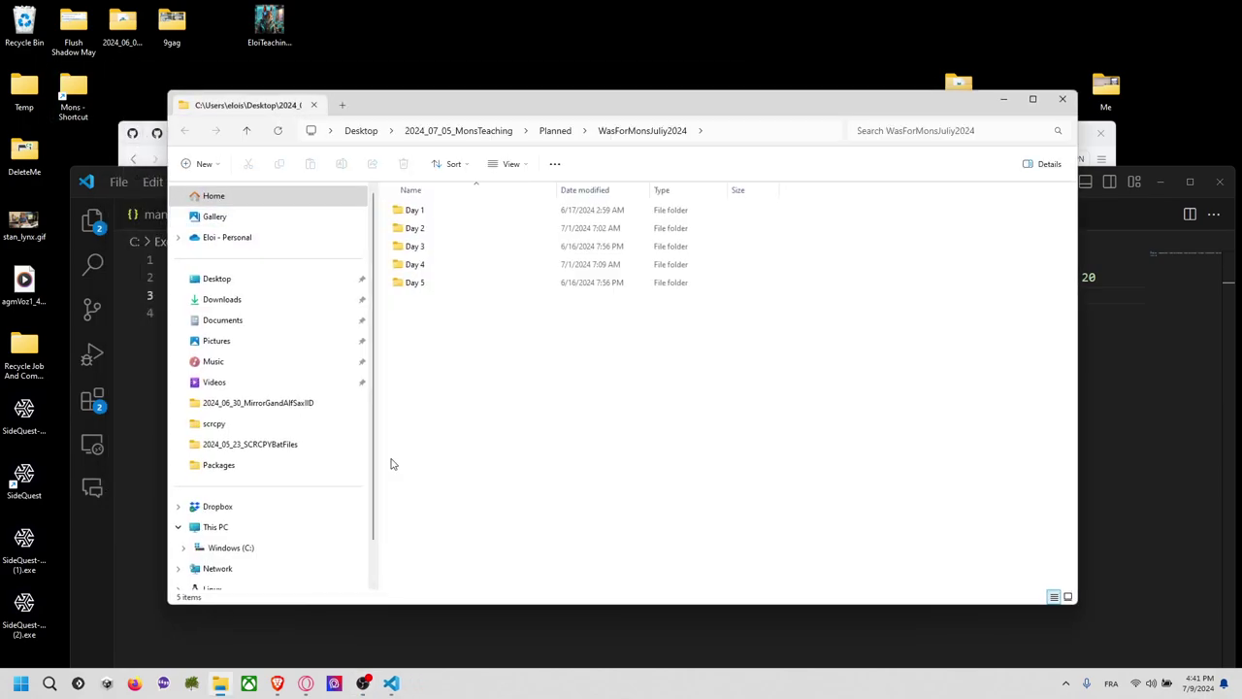
scroll(280, 505, down, 1)
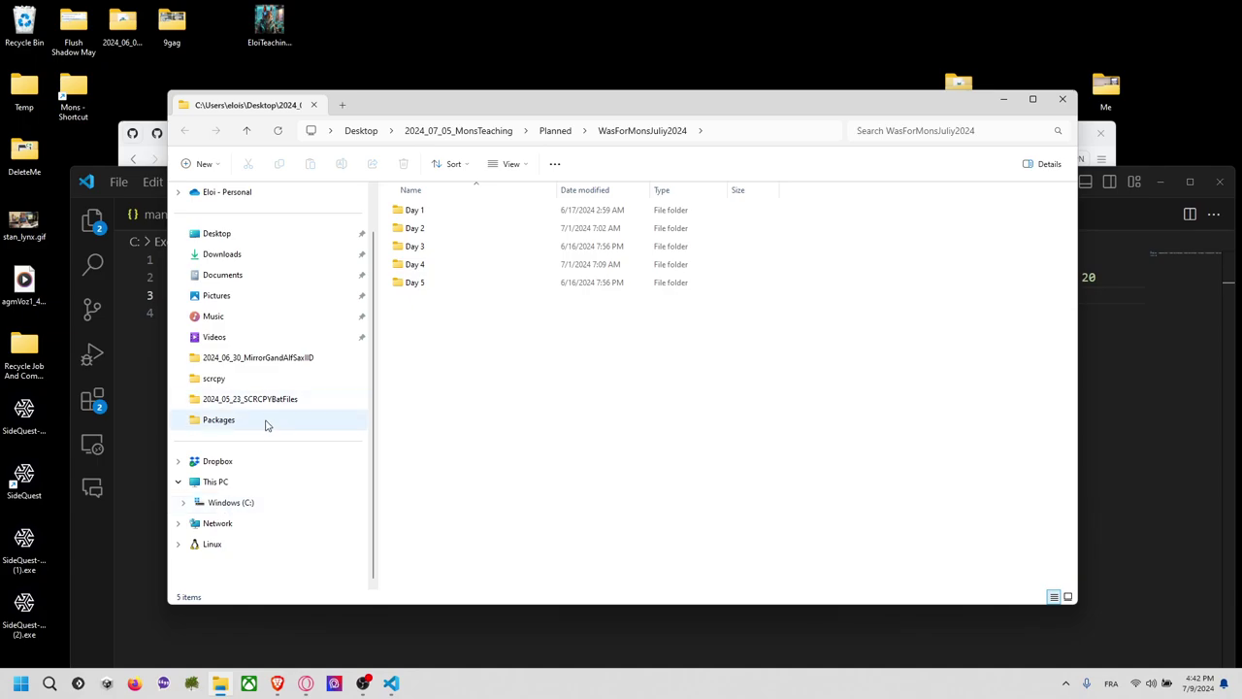
click(185, 505)
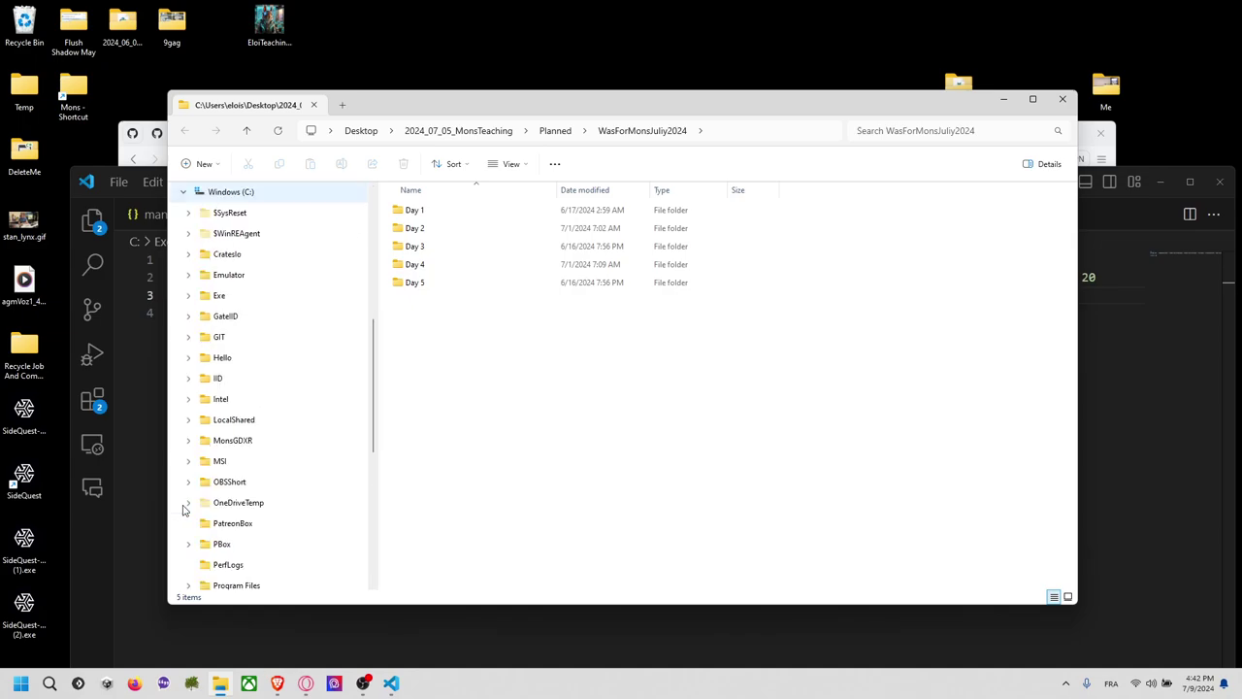
scroll(229, 397, up, 3)
scroll(207, 377, down, 3)
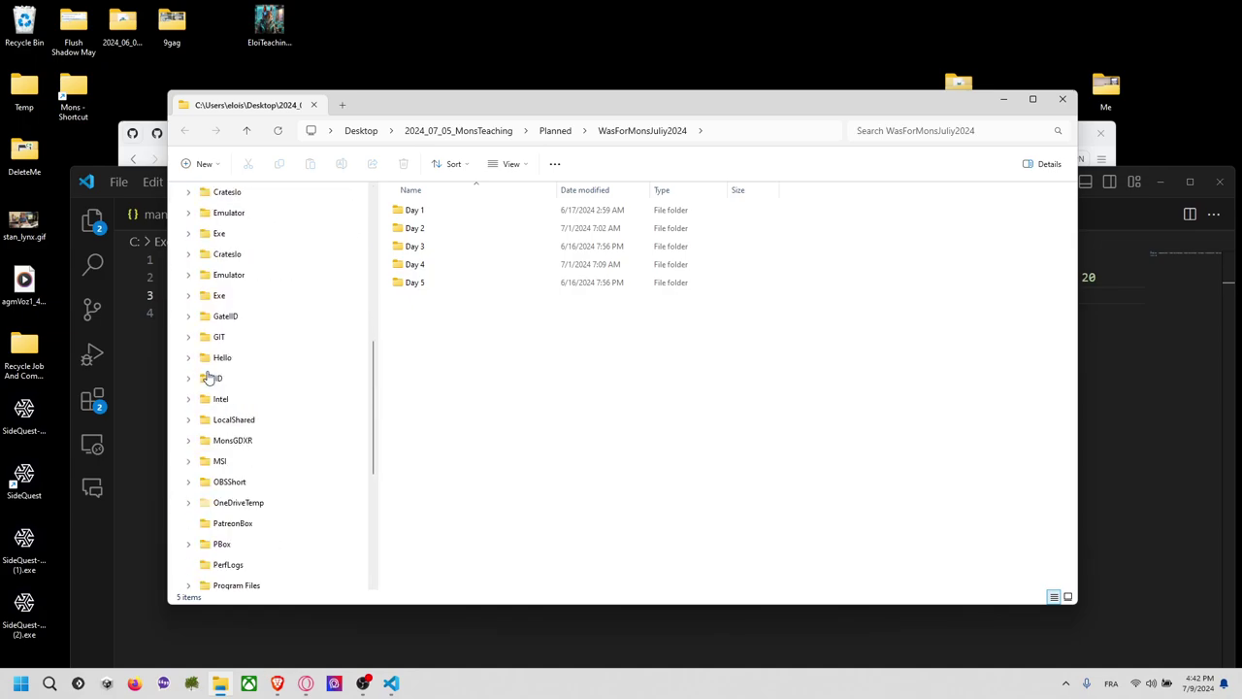
scroll(199, 350, up, 4)
click(183, 326)
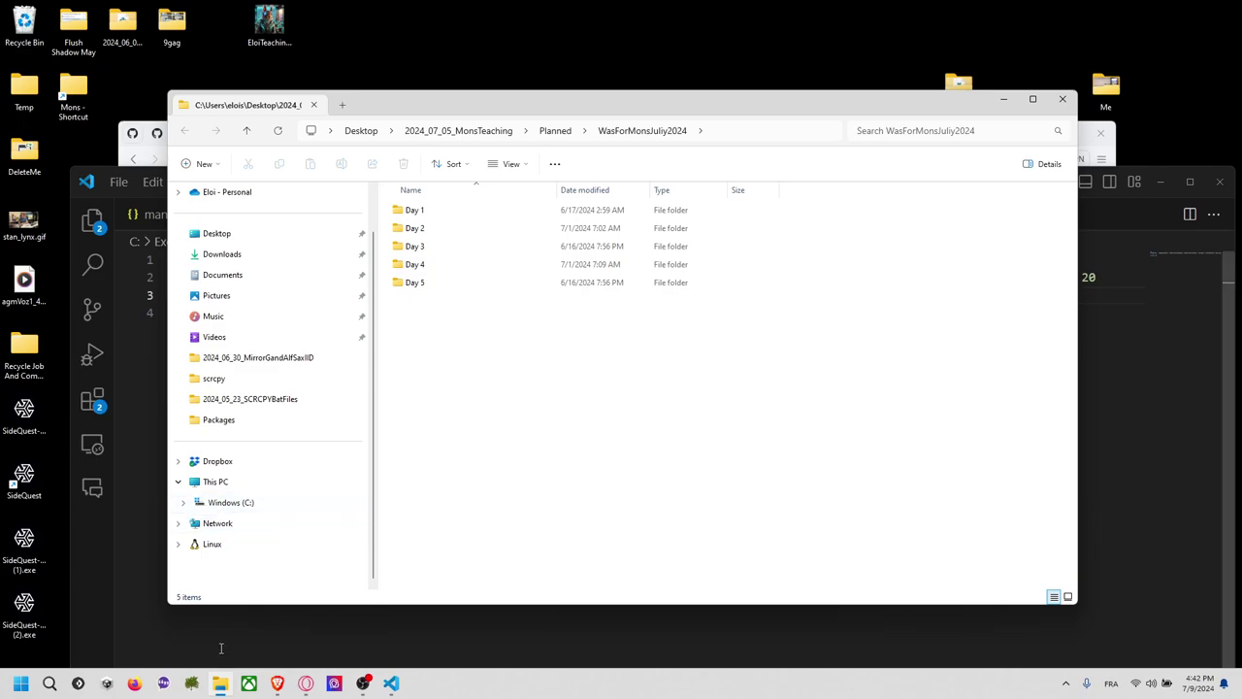
Launch SideQuest from the Start menu search and position its window
click(20, 683)
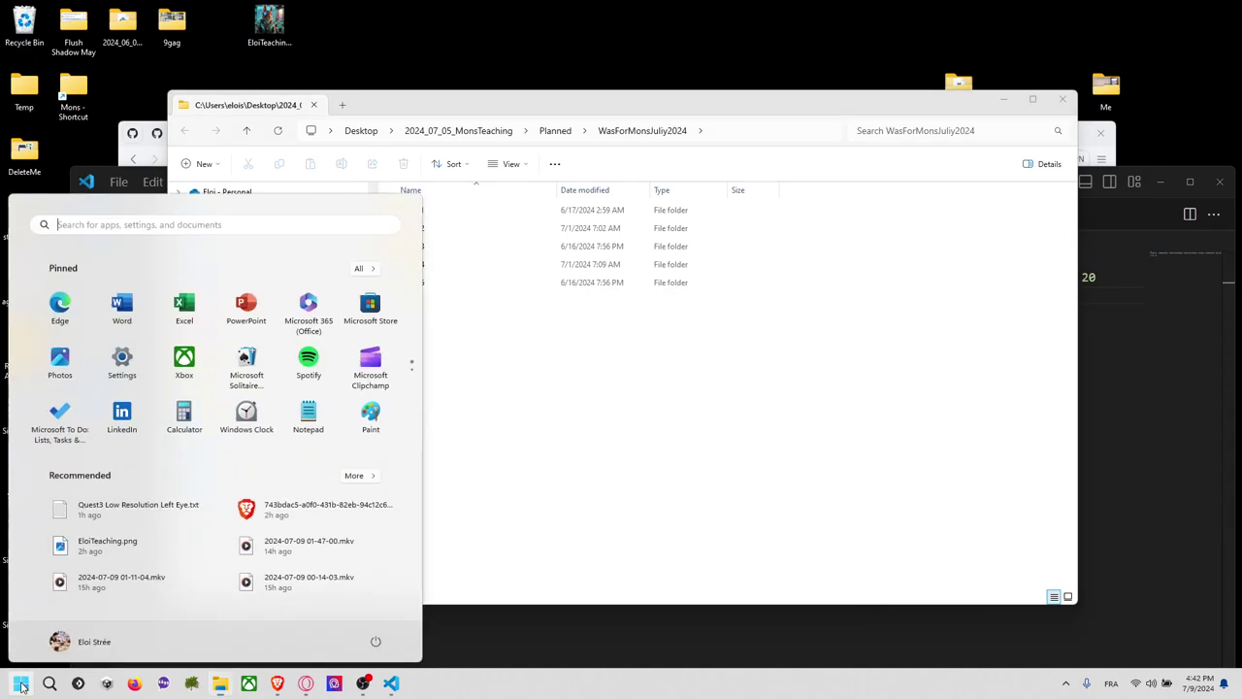
text(sidequest)
key(Return)
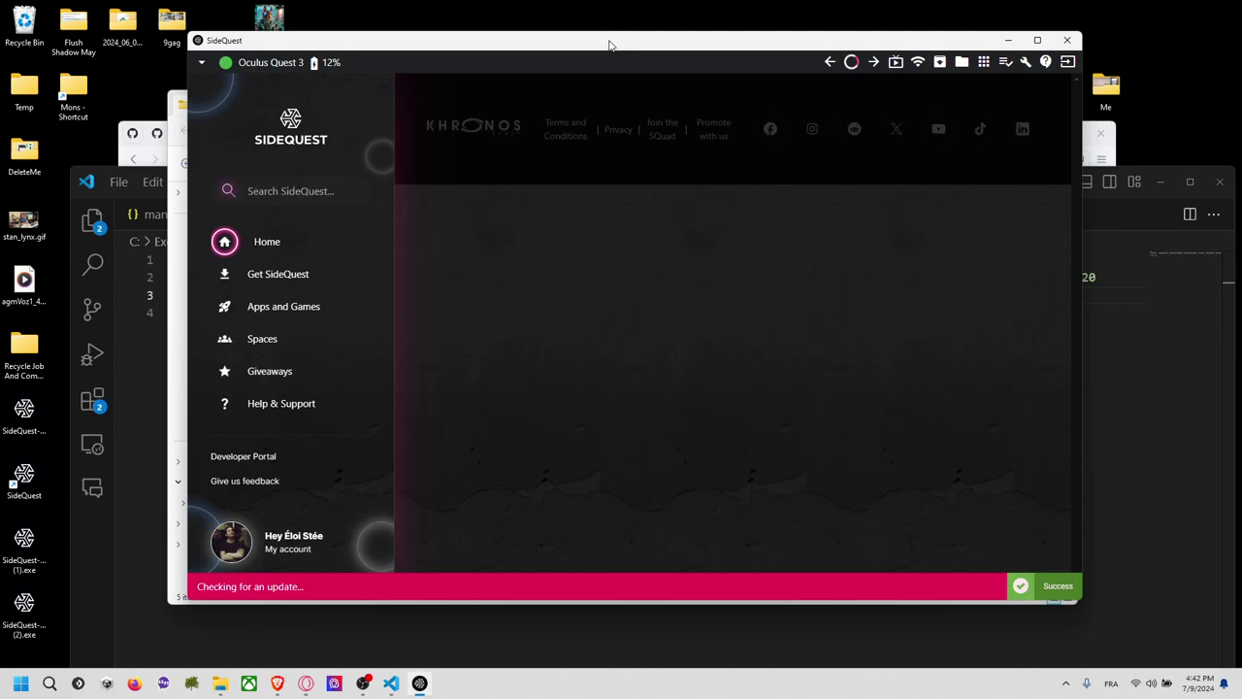
drag(610, 46, 541, 81)
Browse the headset's File Manager to Open Brush > Exports
click(884, 88)
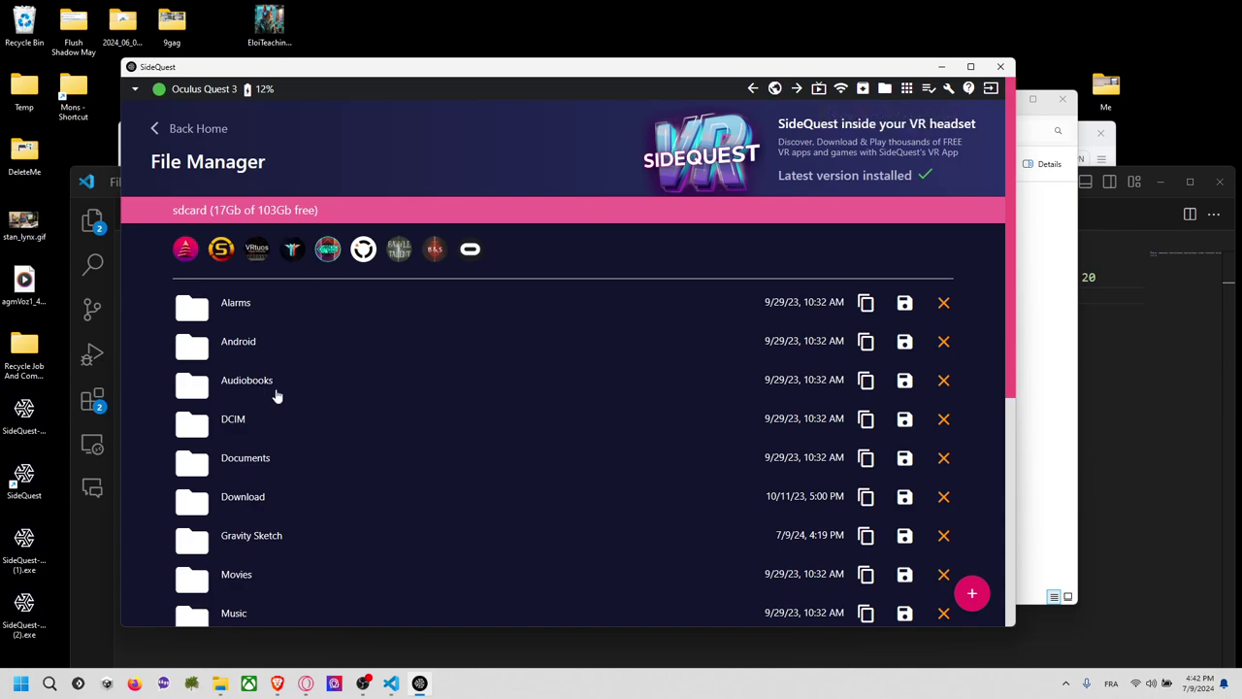
scroll(289, 398, down, 1)
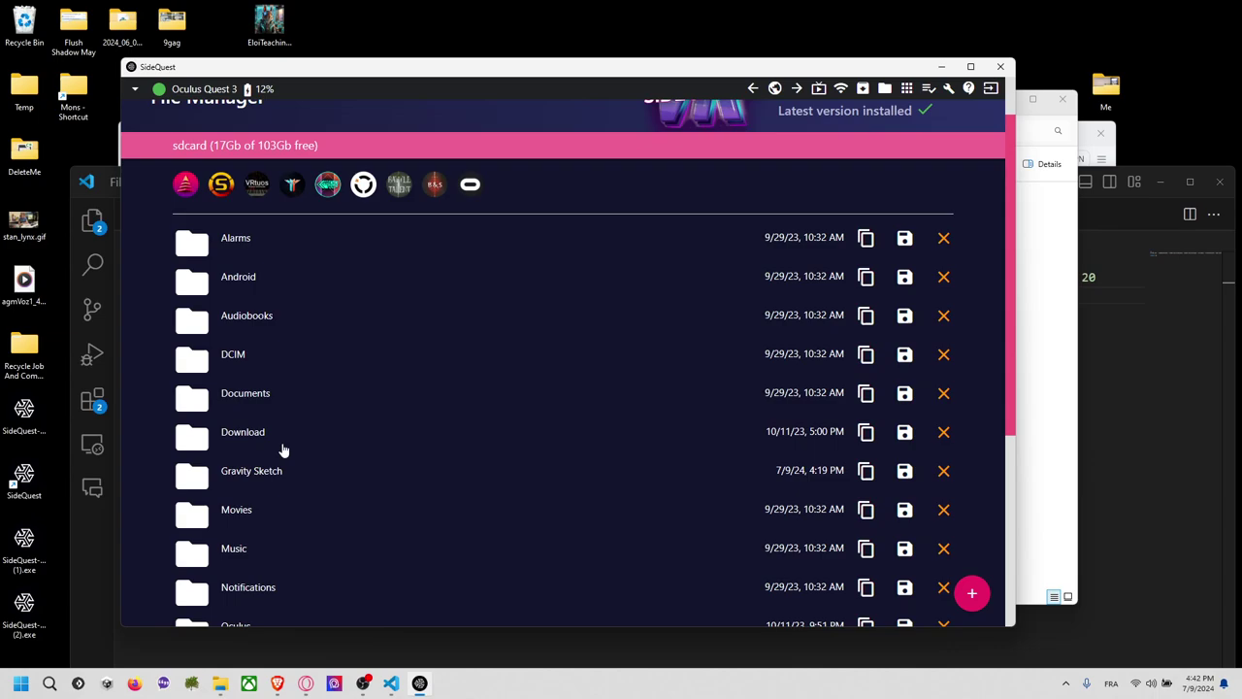
scroll(283, 476, down, 1)
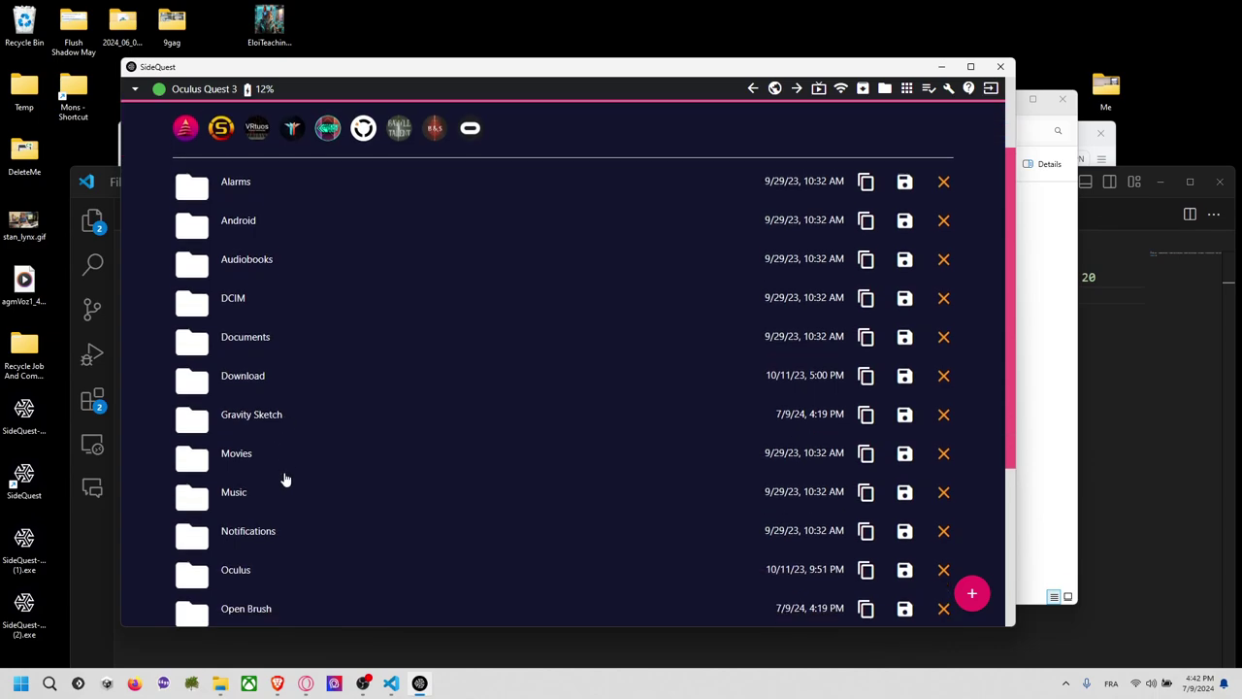
scroll(284, 477, down, 2)
click(258, 477)
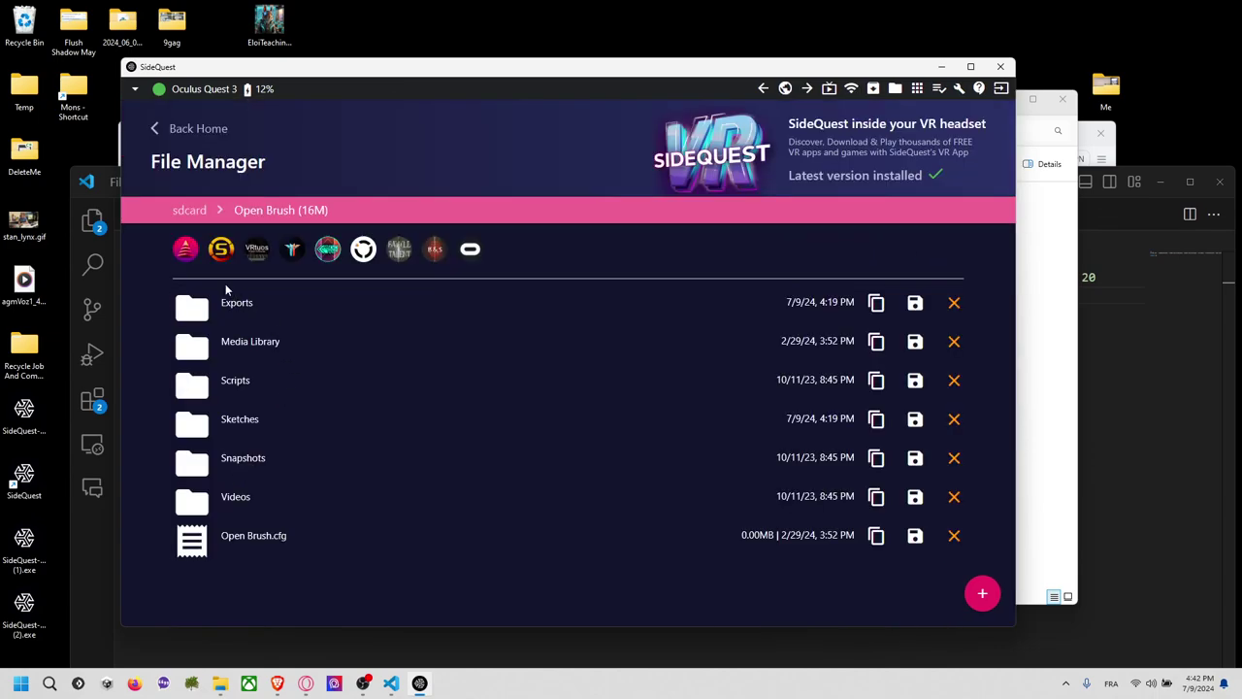
click(234, 310)
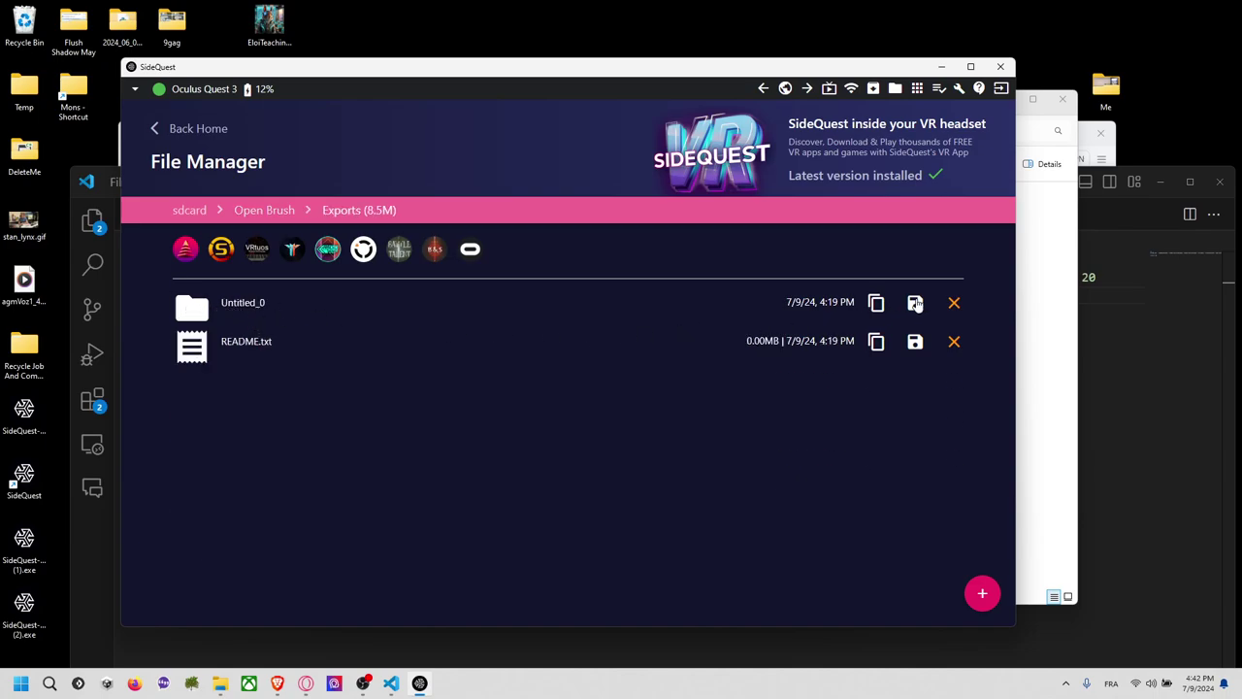
Save the Untitled_0 export to the PC and open it to see its glb, stl and wrl folders
click(876, 304)
click(919, 311)
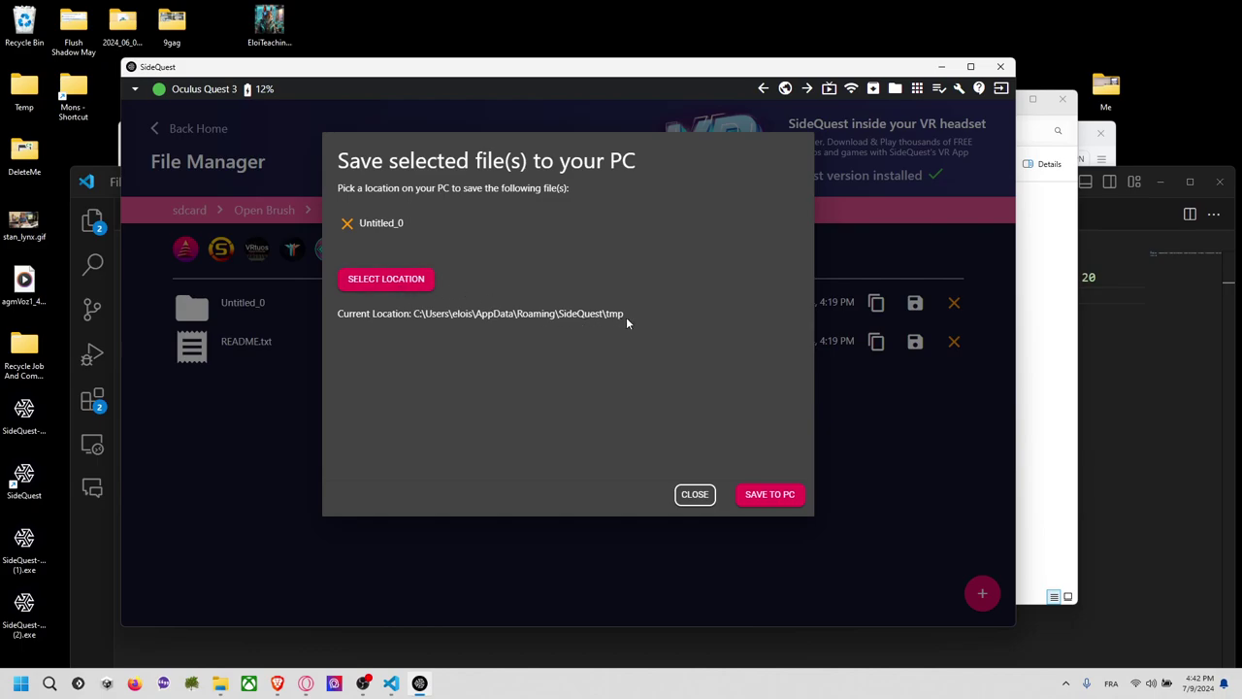
click(764, 495)
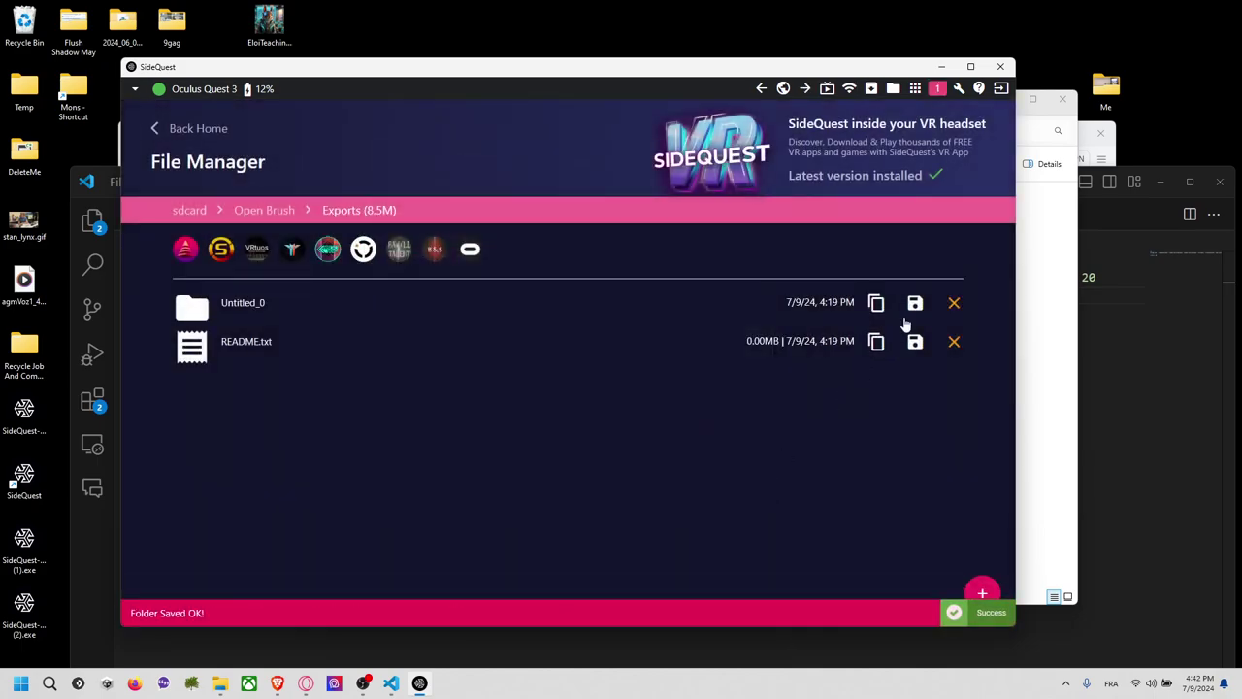
click(914, 303)
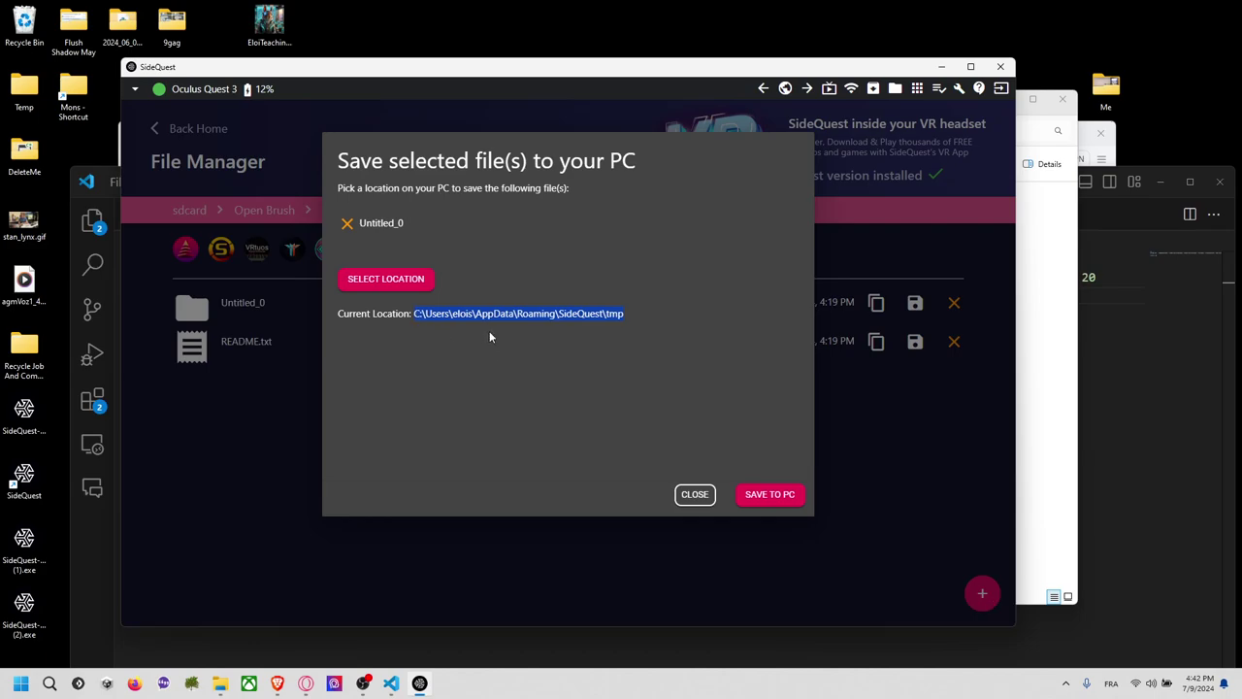
click(851, 468)
click(223, 309)
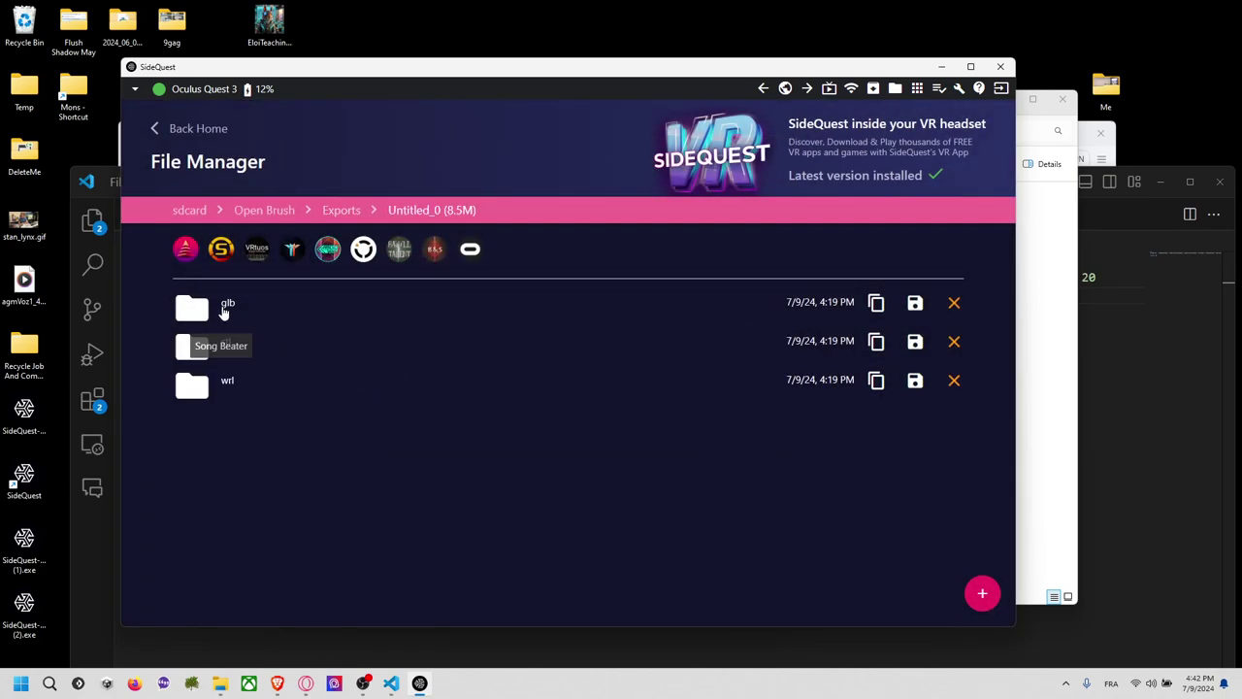
click(221, 683)
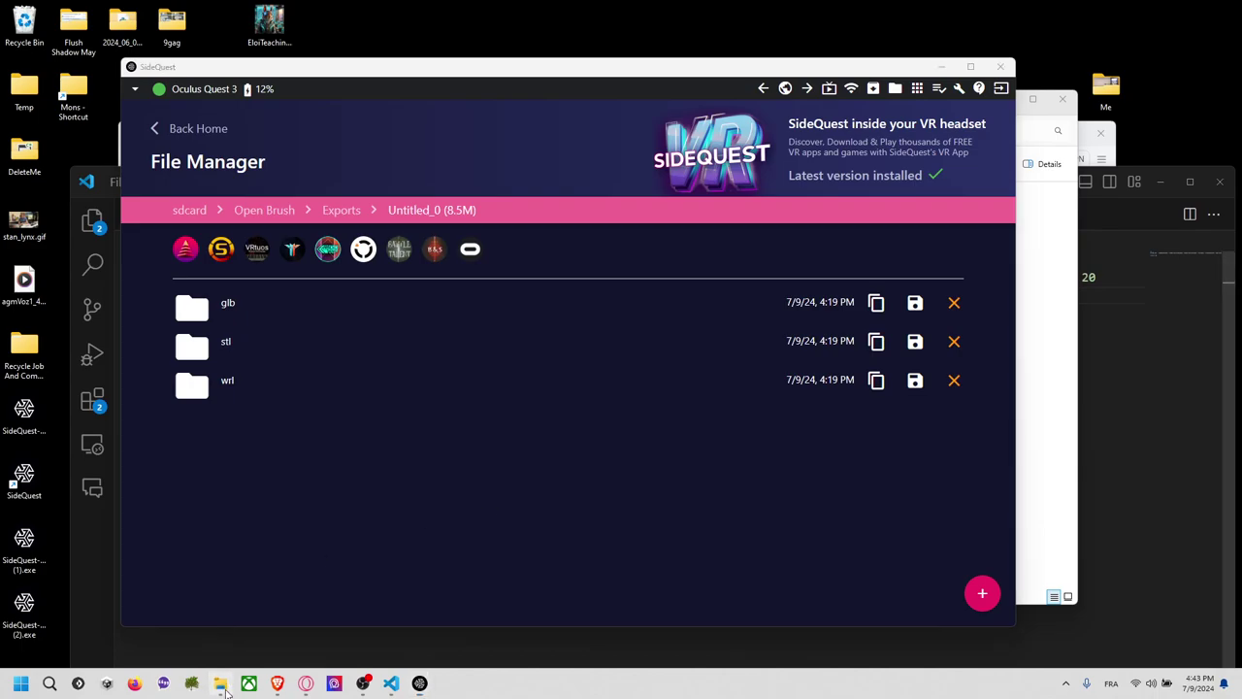
Go to the pasted AppData\Roaming\SideQuest\tmp path, check Untitled_0's contents, then return to tmp
click(751, 131)
key(ctrl+v)
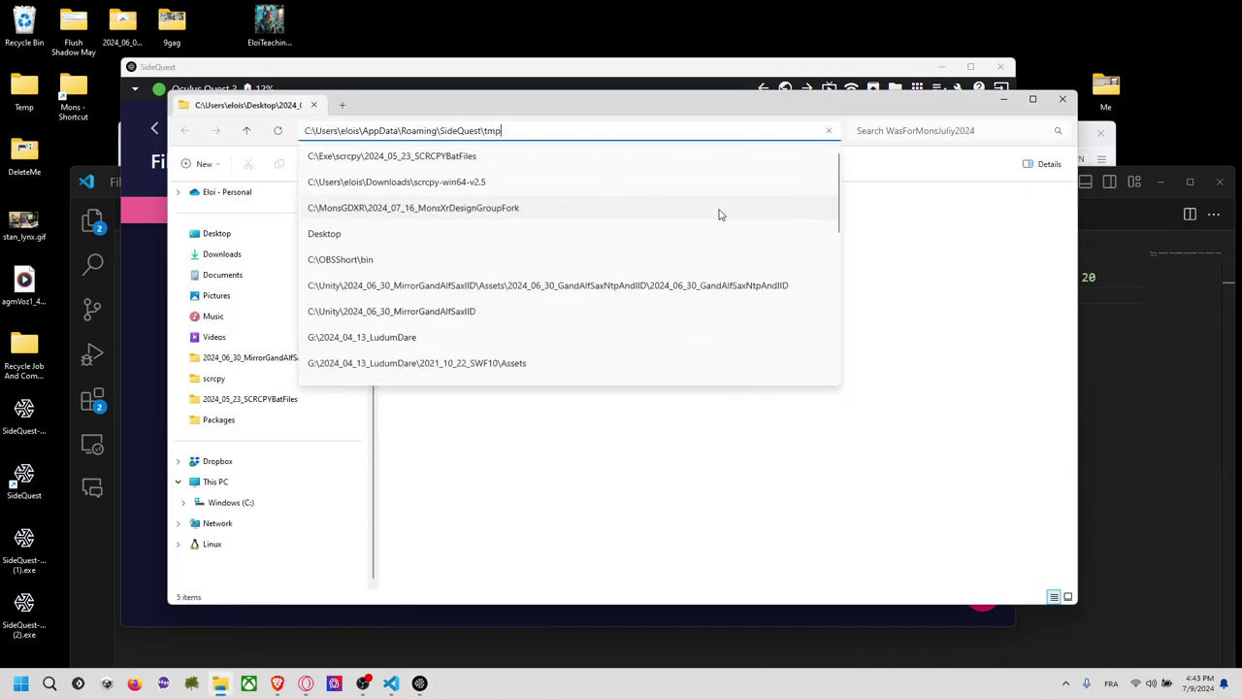
key(Return)
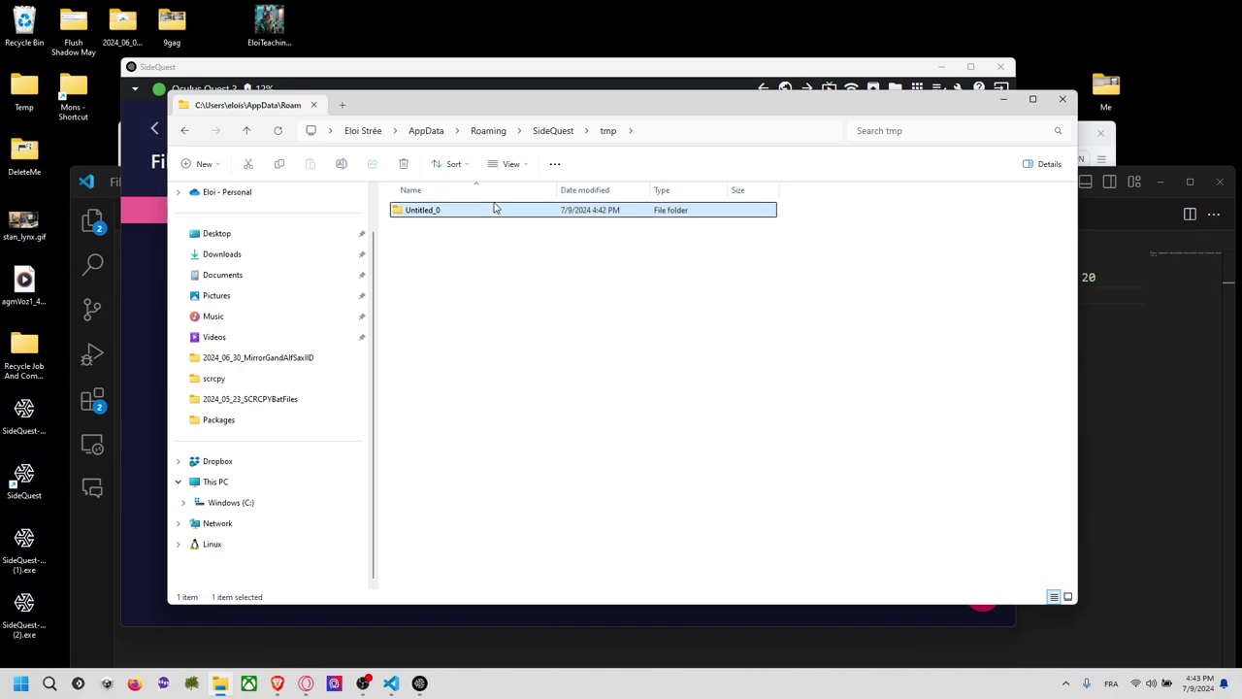
double_click(494, 209)
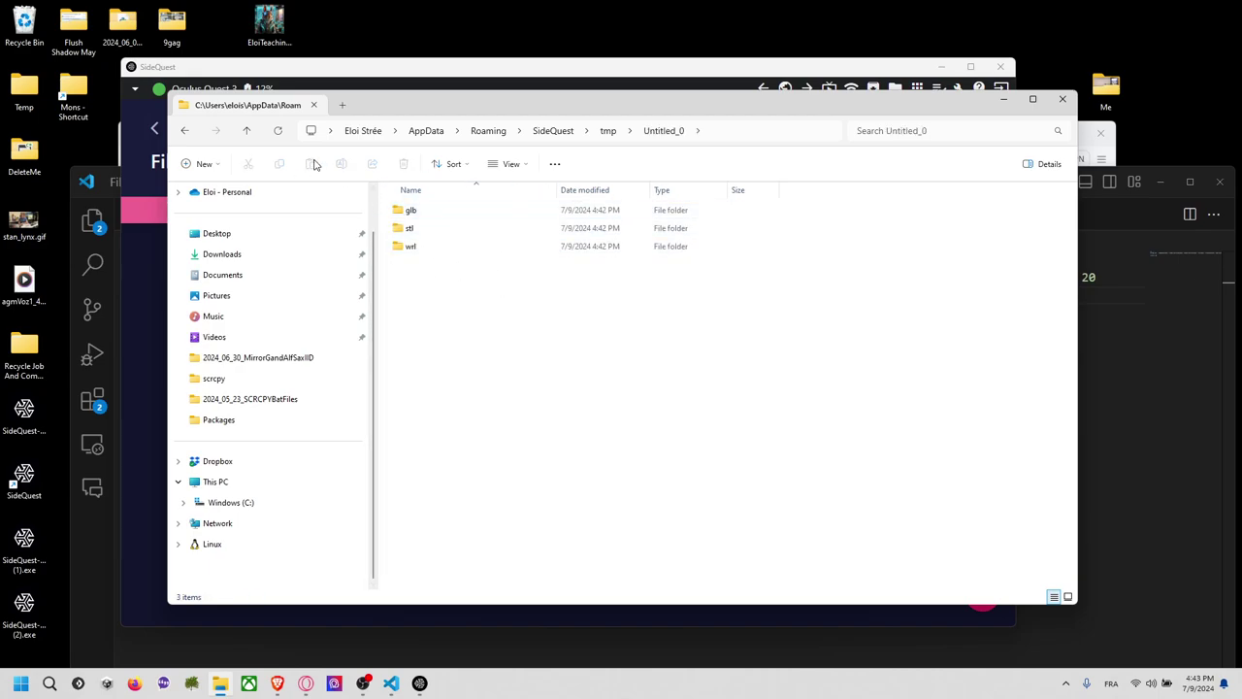
click(187, 131)
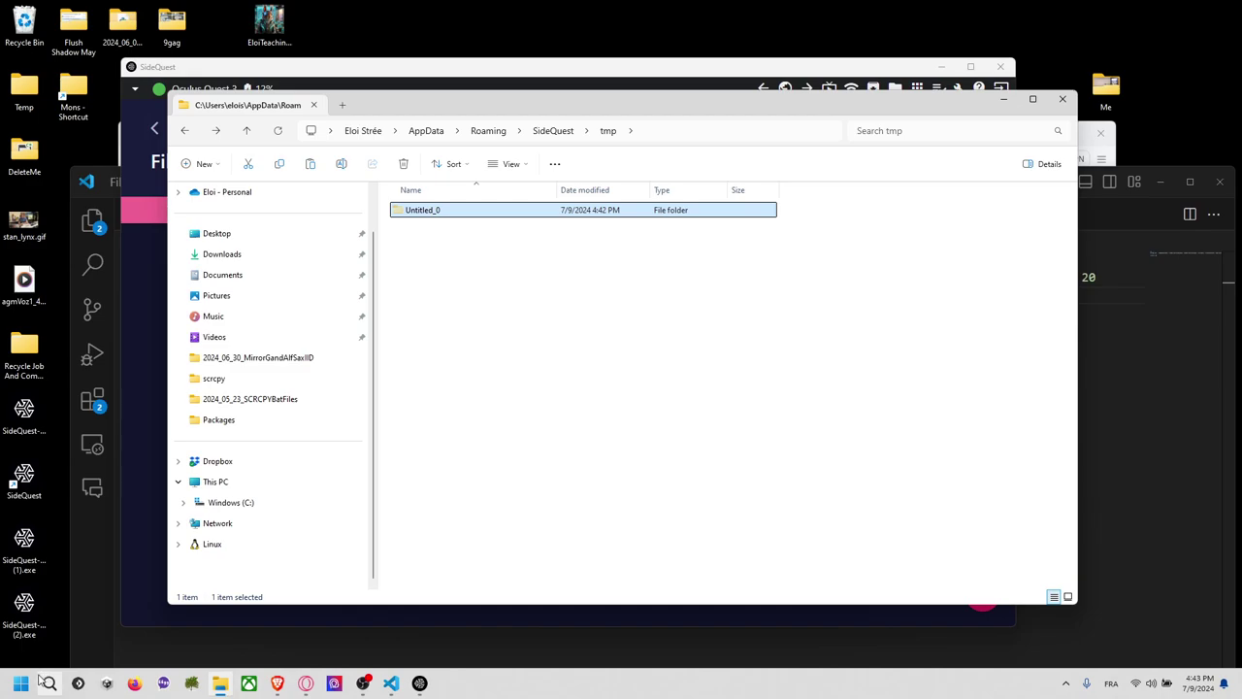
Open the DeleteMe project (Unity 2022.3.32f1) from Unity Hub
click(106, 683)
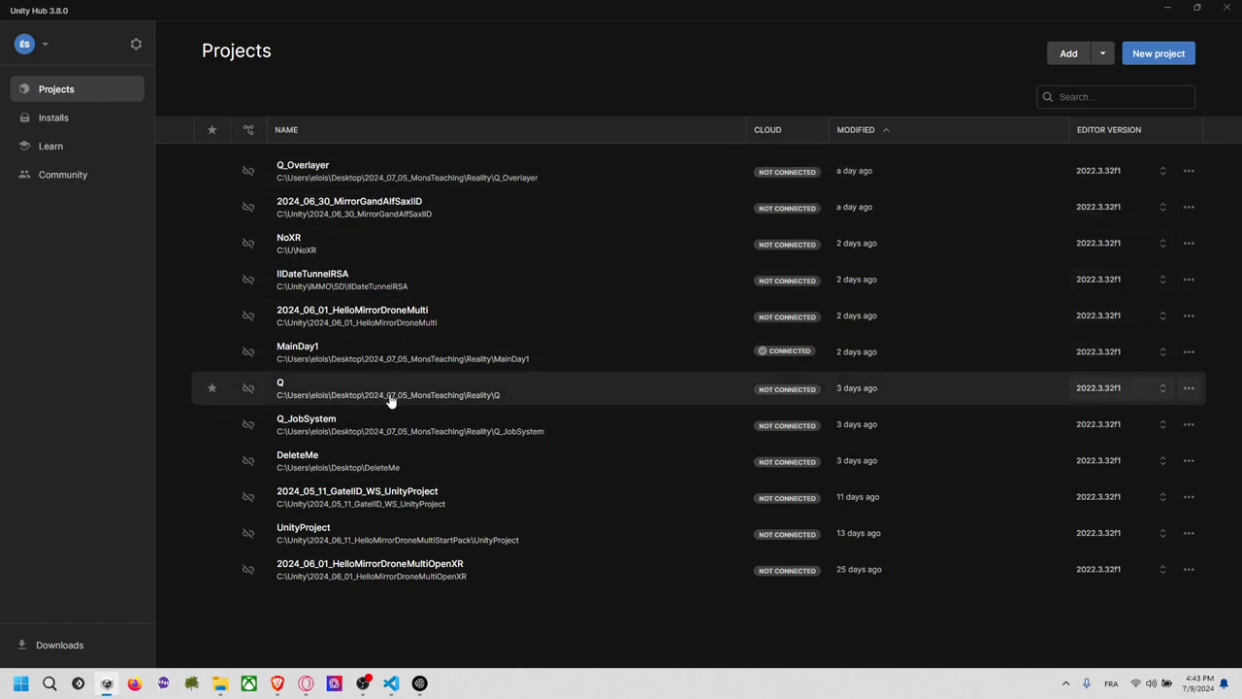
click(378, 463)
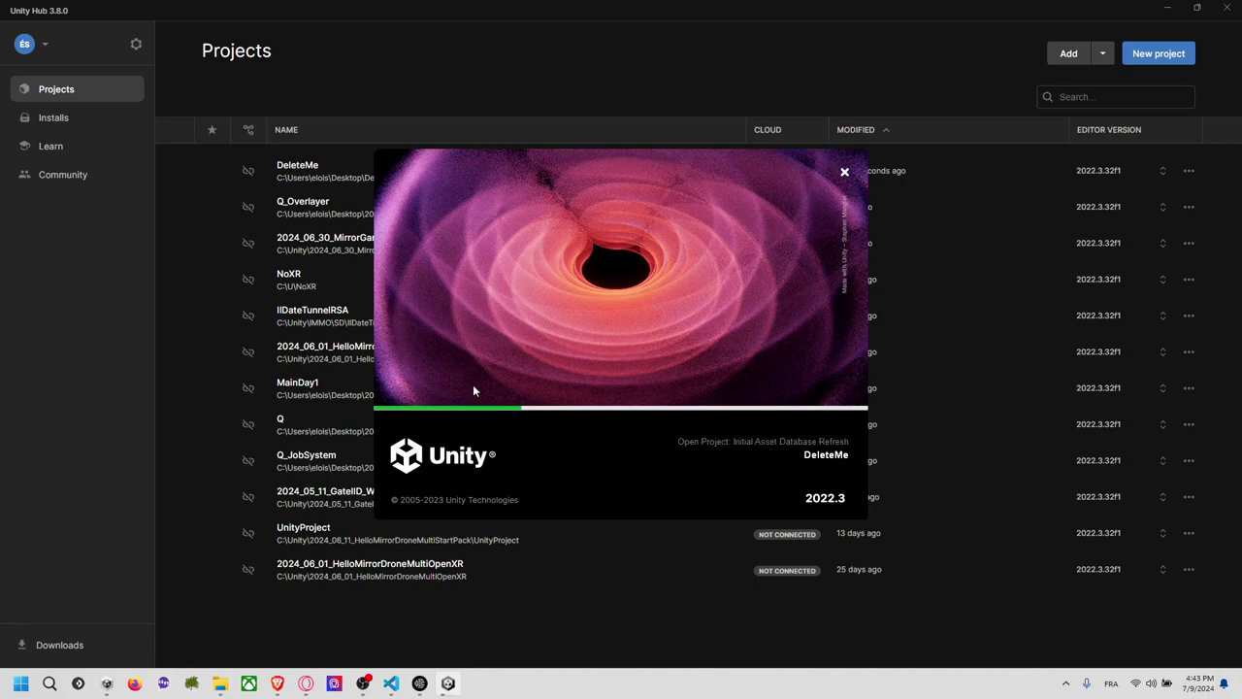
Load github.com in a new browser tab and start a new repository
click(304, 685)
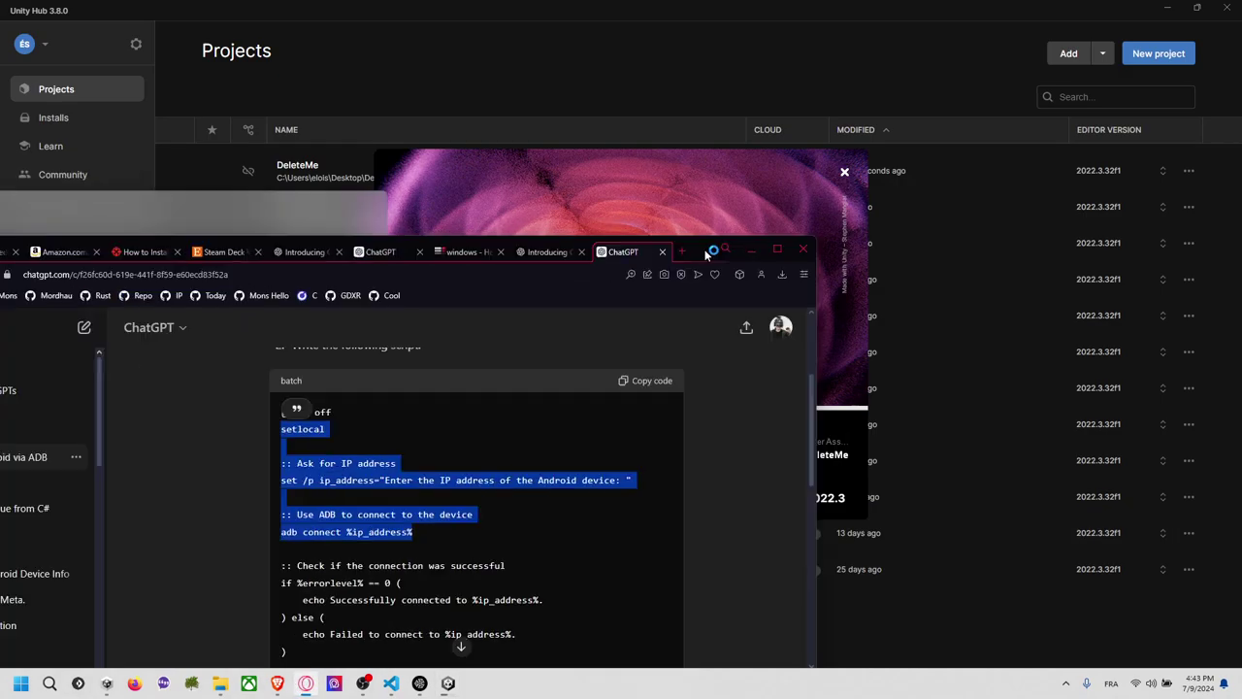
click(875, 79)
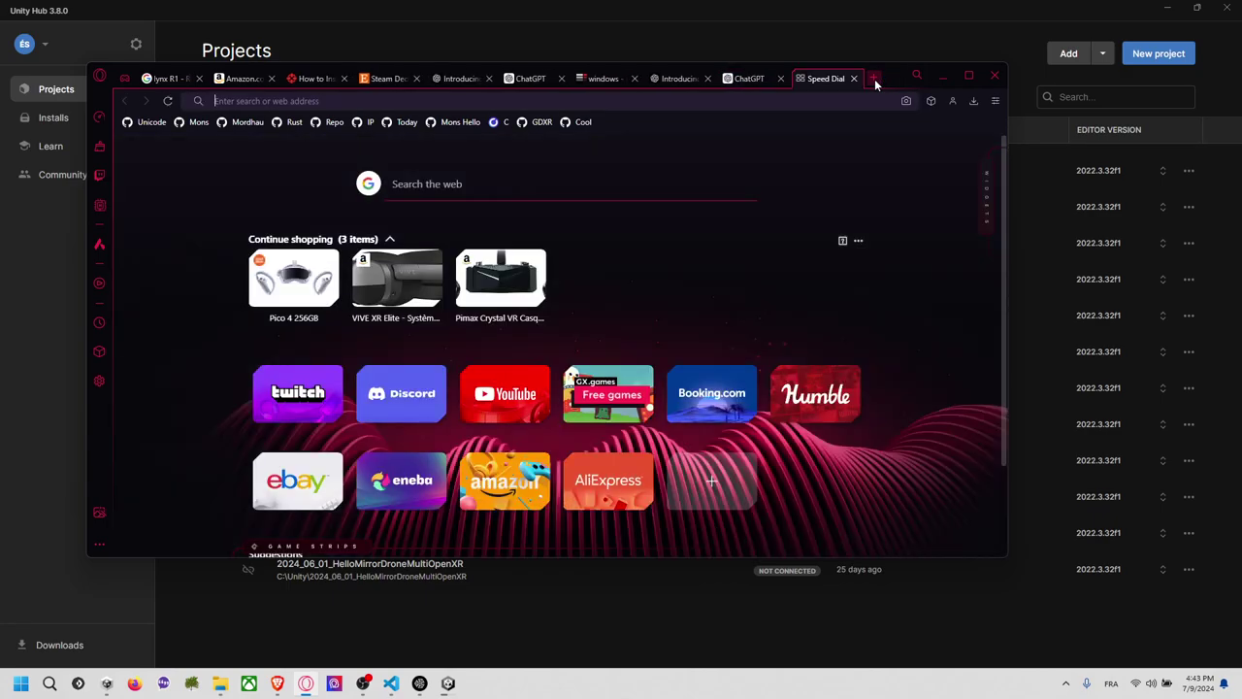
text(git)
key(Return)
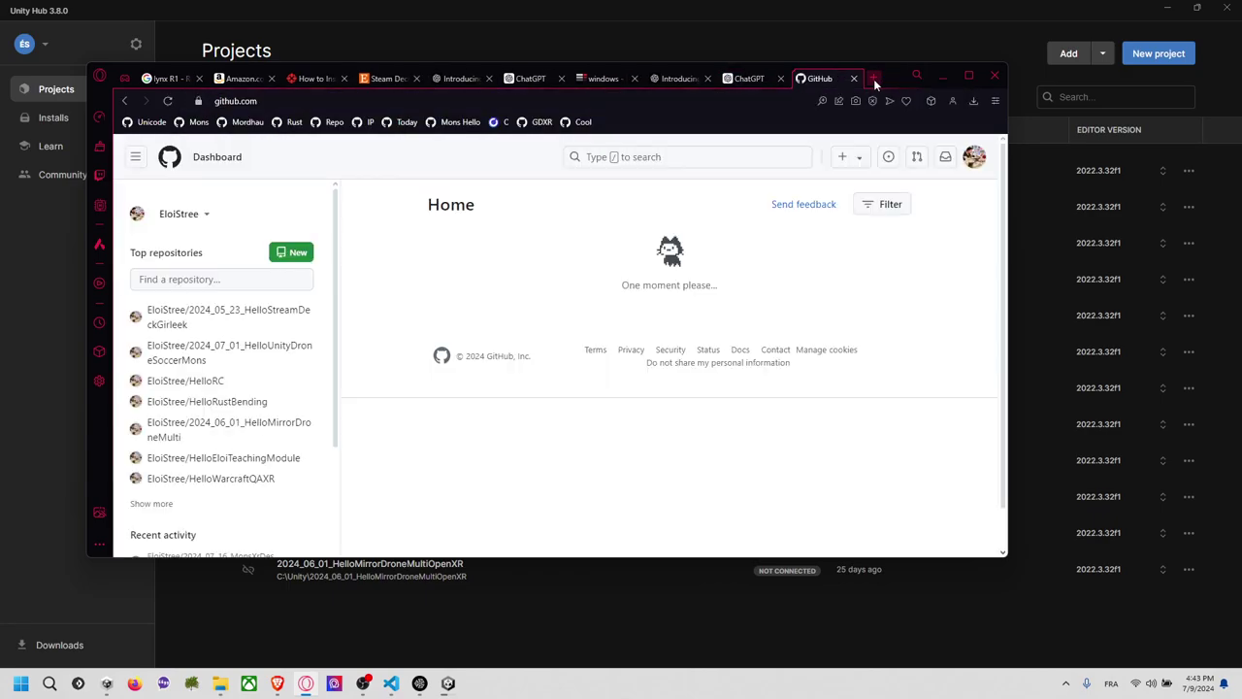
click(290, 254)
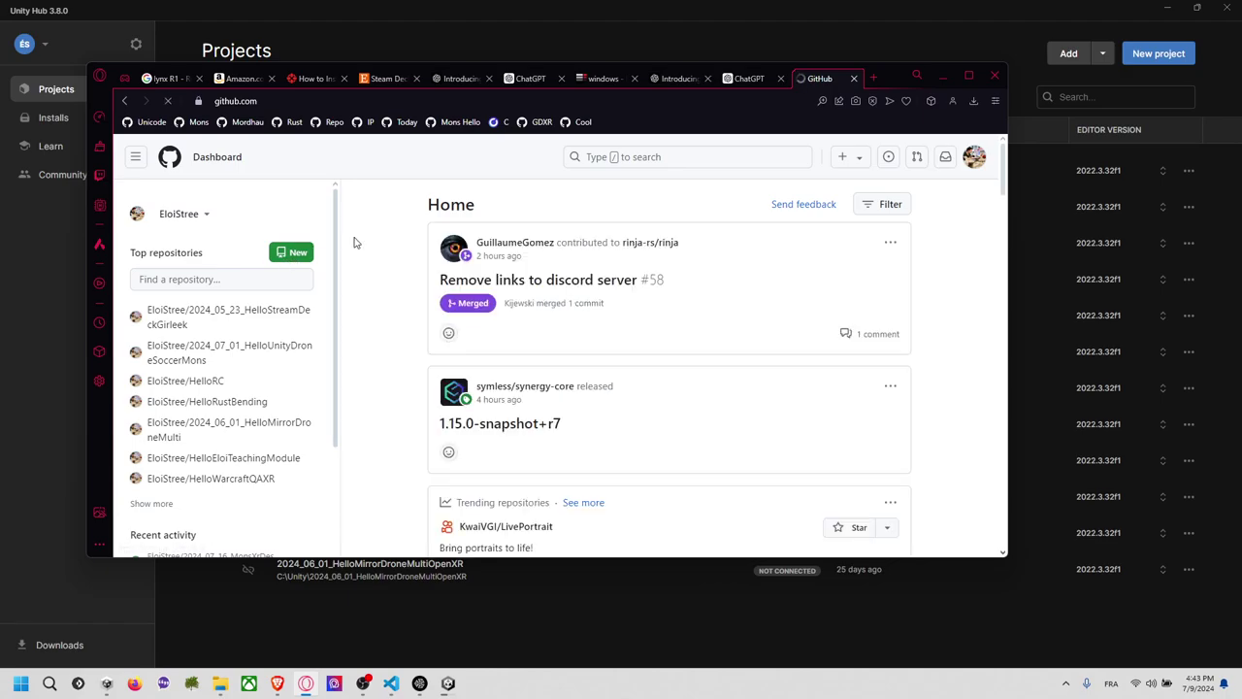
Create public repo 2024_07_09_RoomScanWithOpenBrush with a README and description 'Package of my room in openbrush'
click(498, 337)
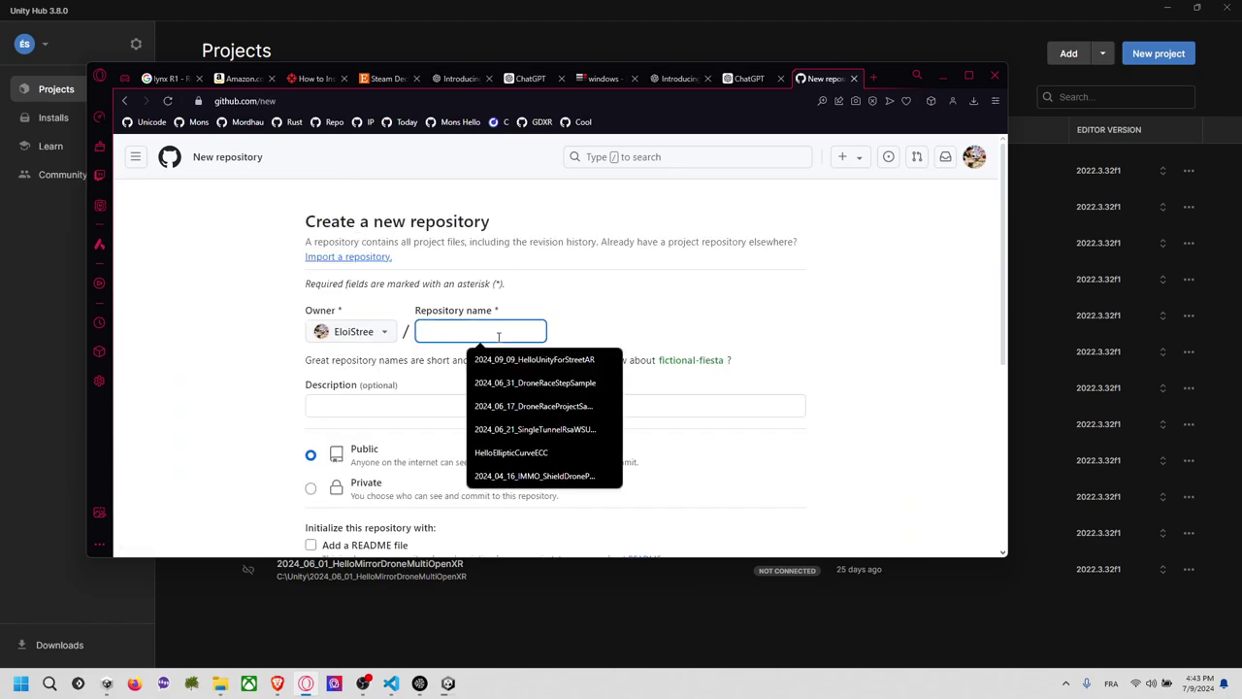
text(2024_)
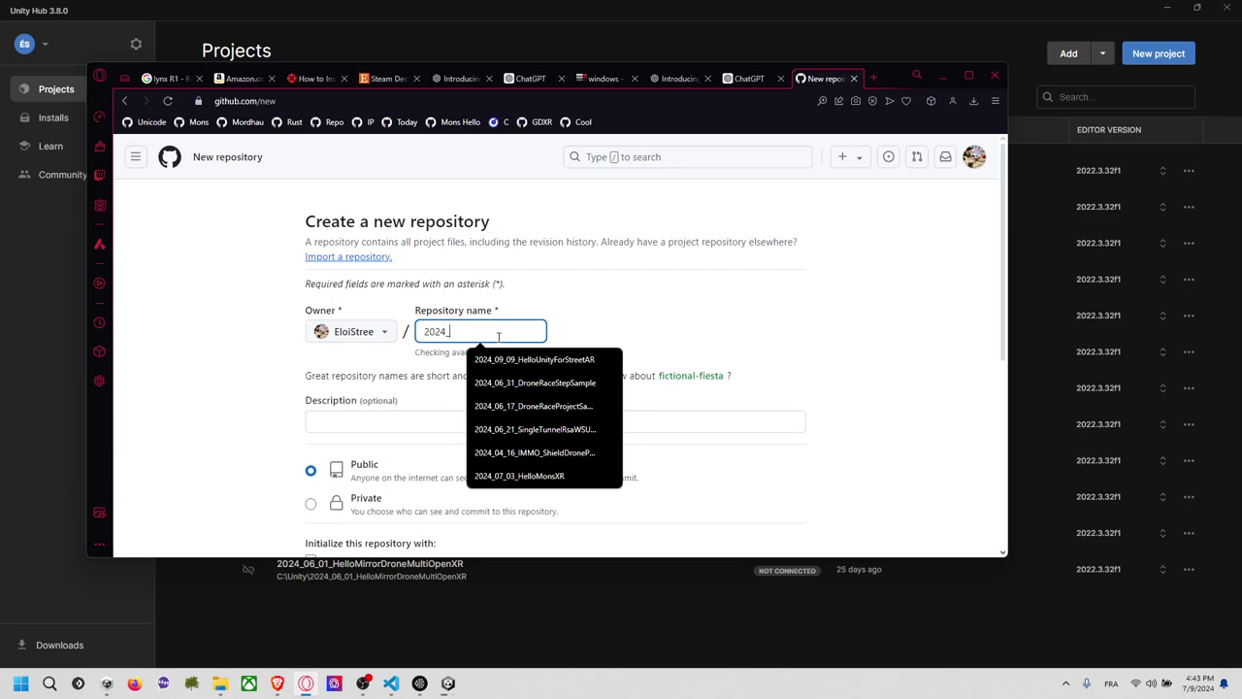
text(07_)
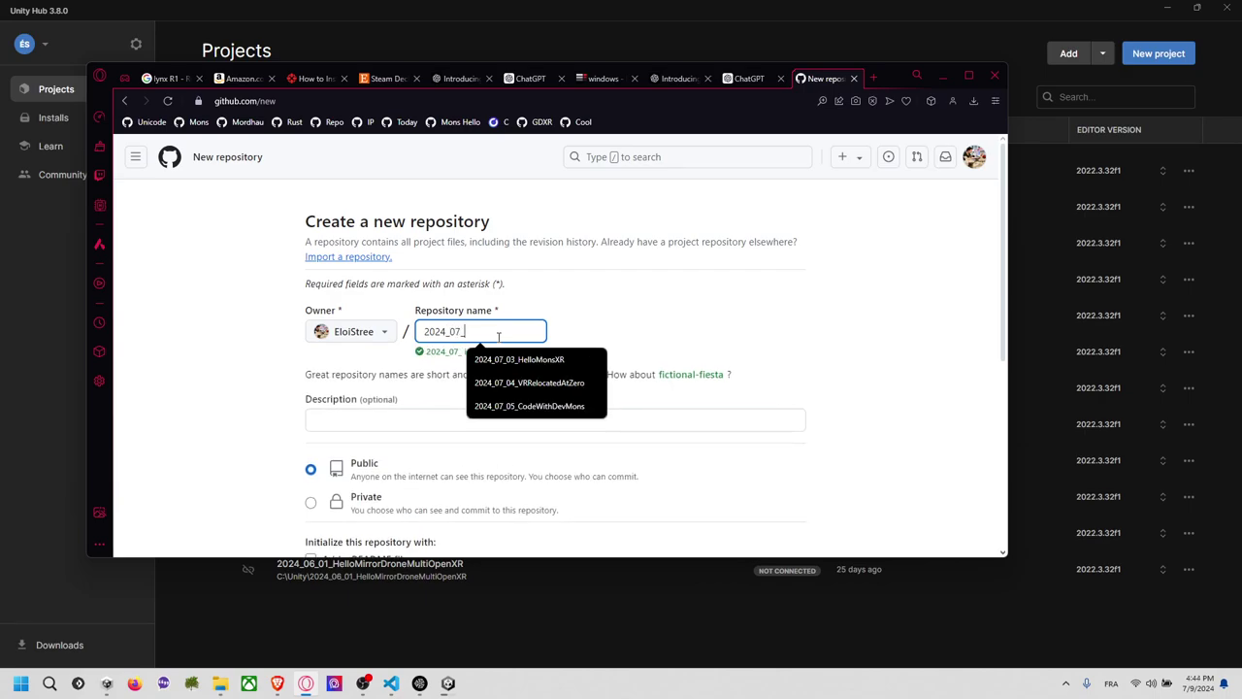
text(09_Roo)
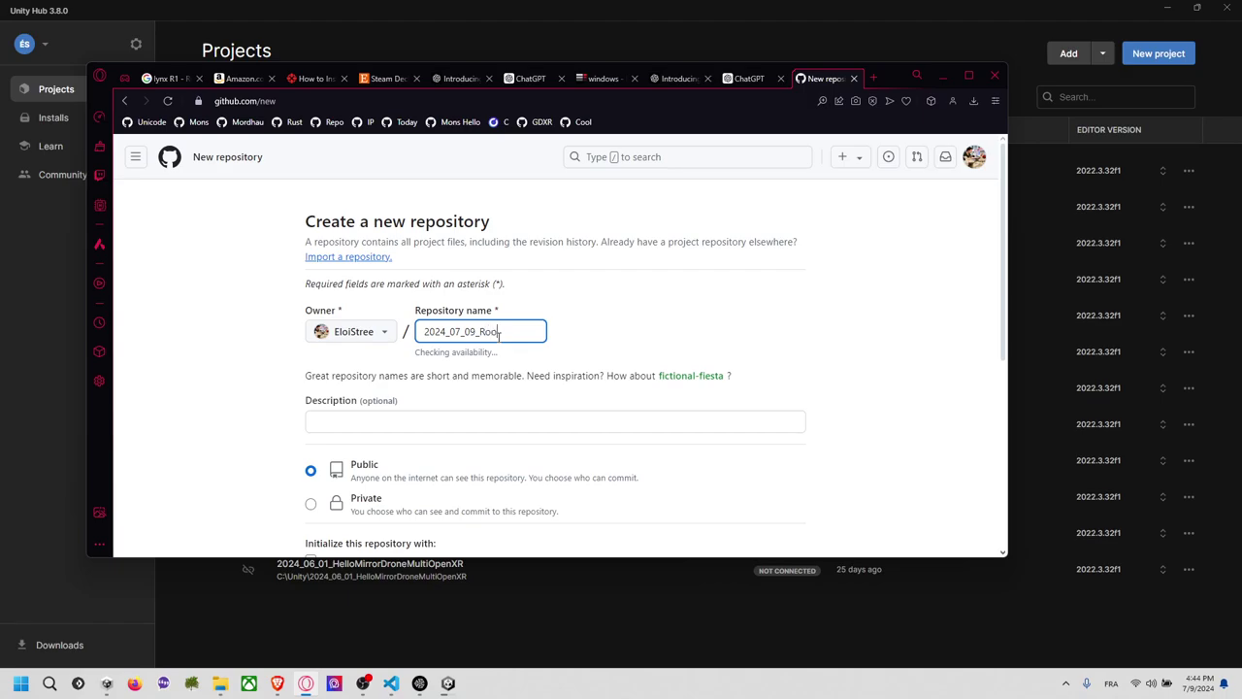
text(canW)
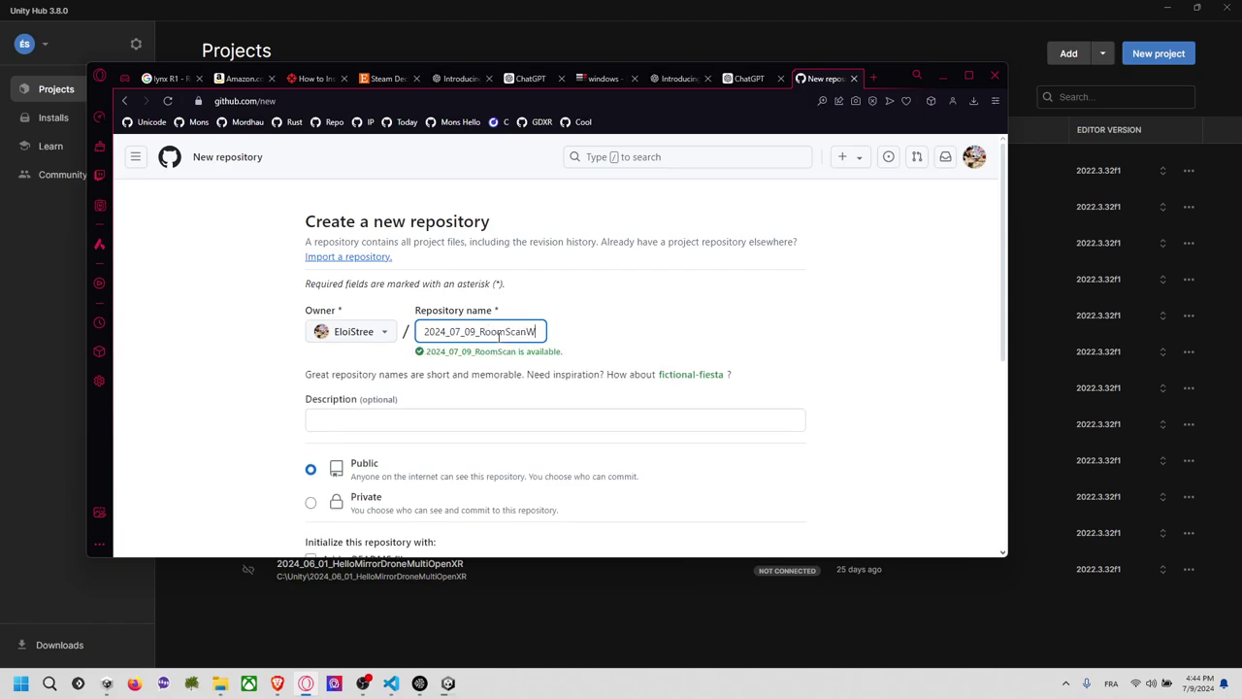
text(ithOpenB)
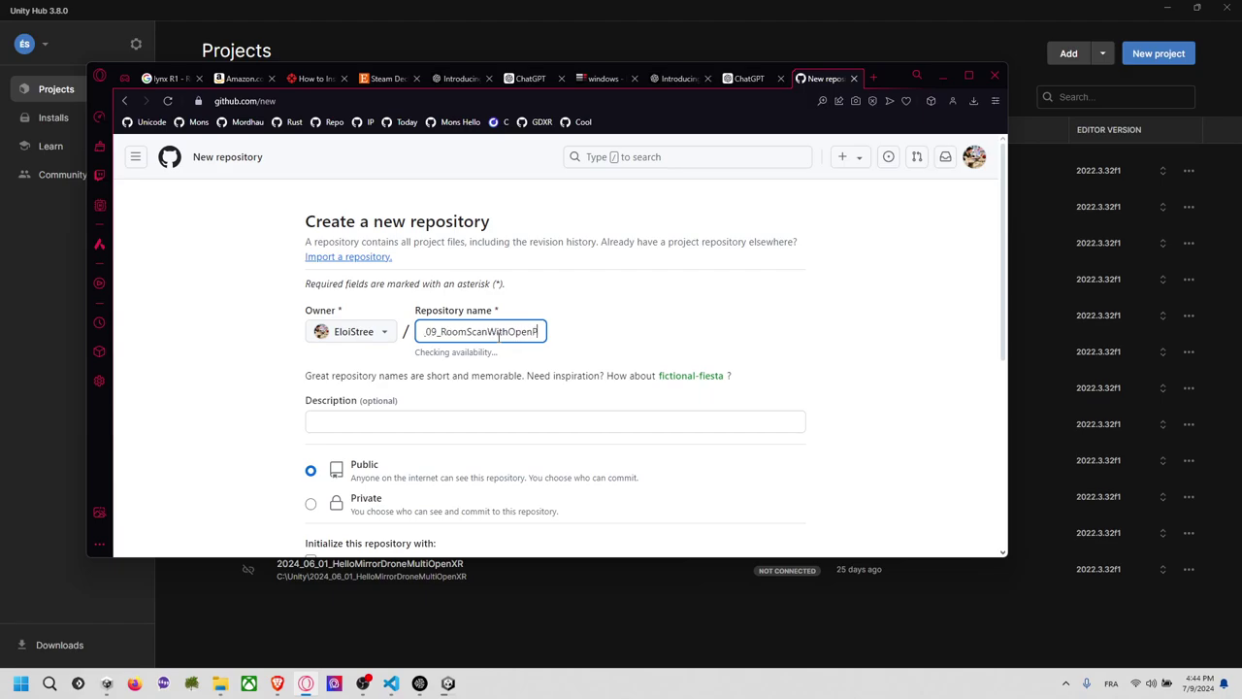
text(rush)
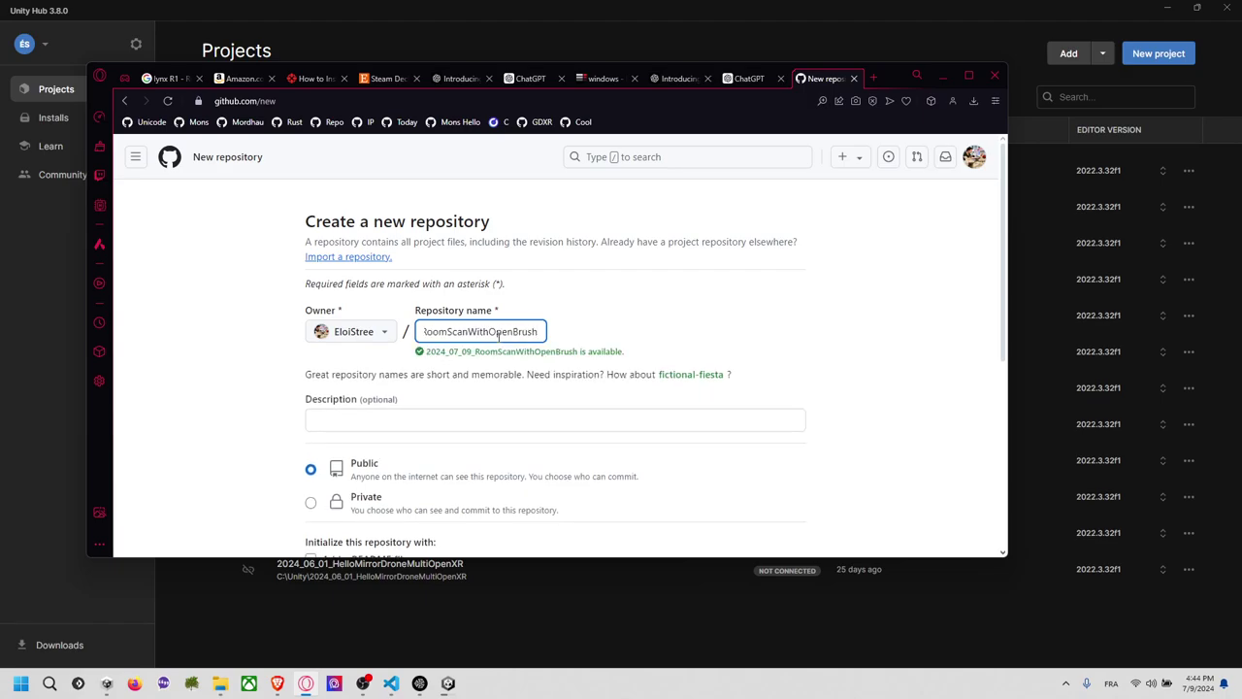
click(473, 417)
text(P)
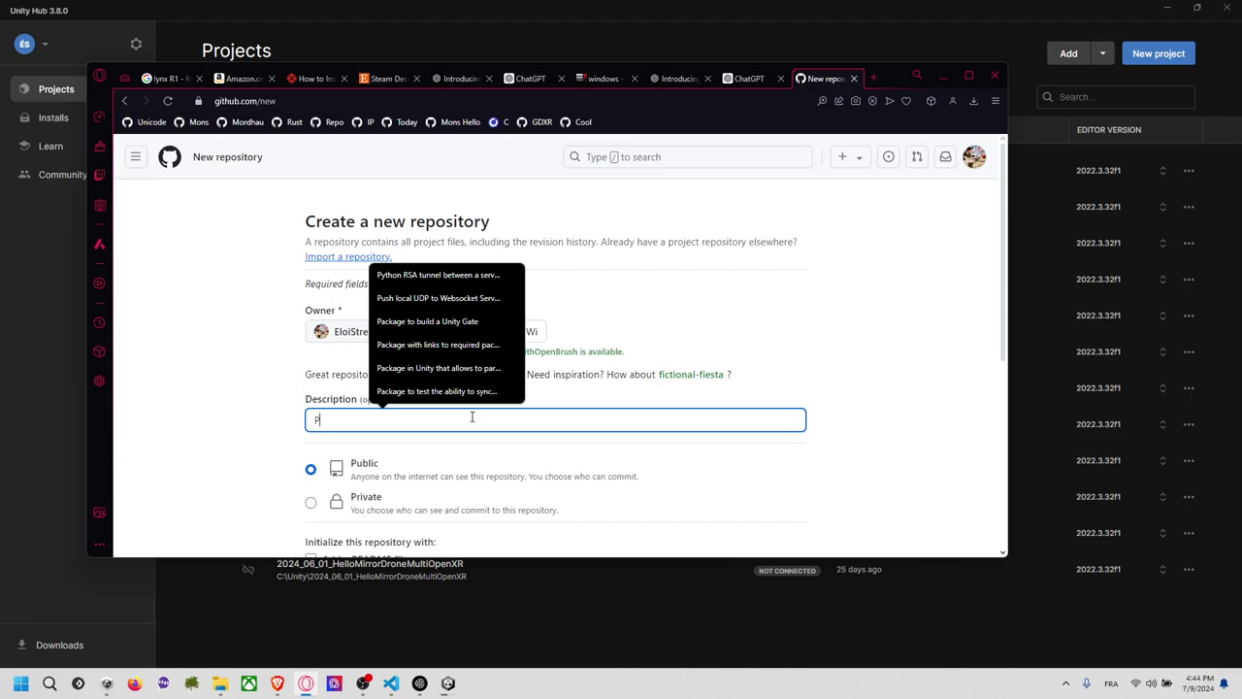
text(ackgae of m)
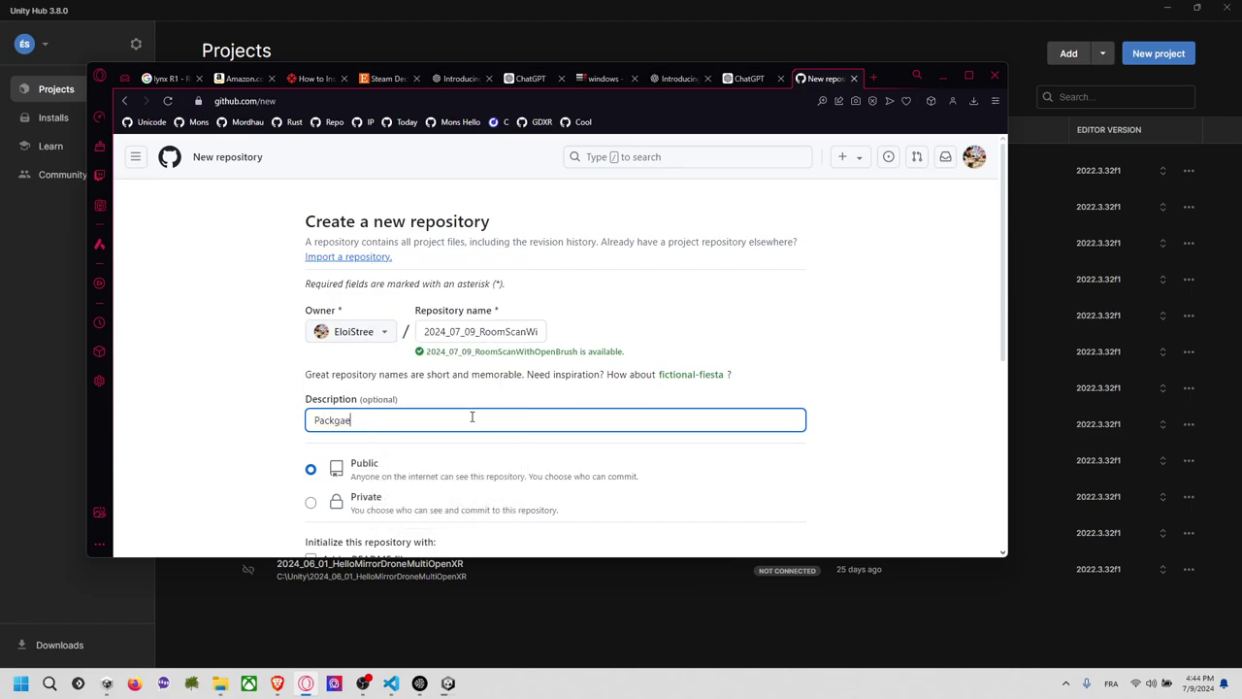
key(BackSpace)
text(age of my room in openbrush)
scroll(476, 421, down, 3)
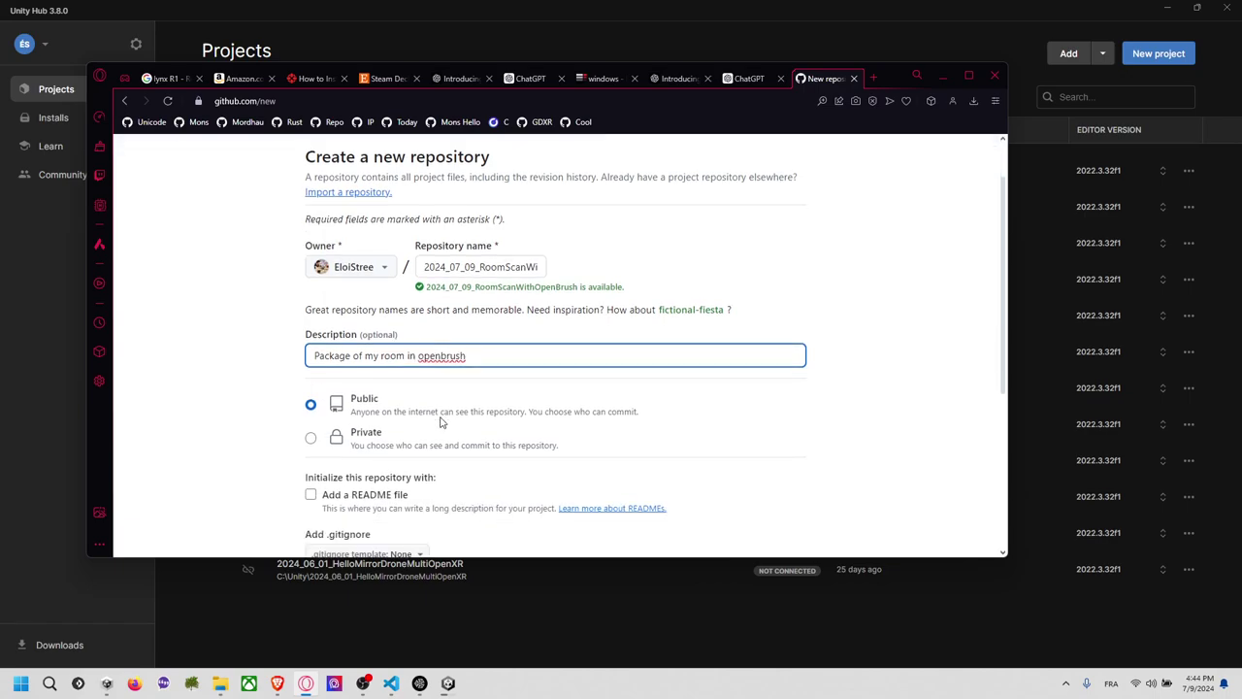
click(385, 312)
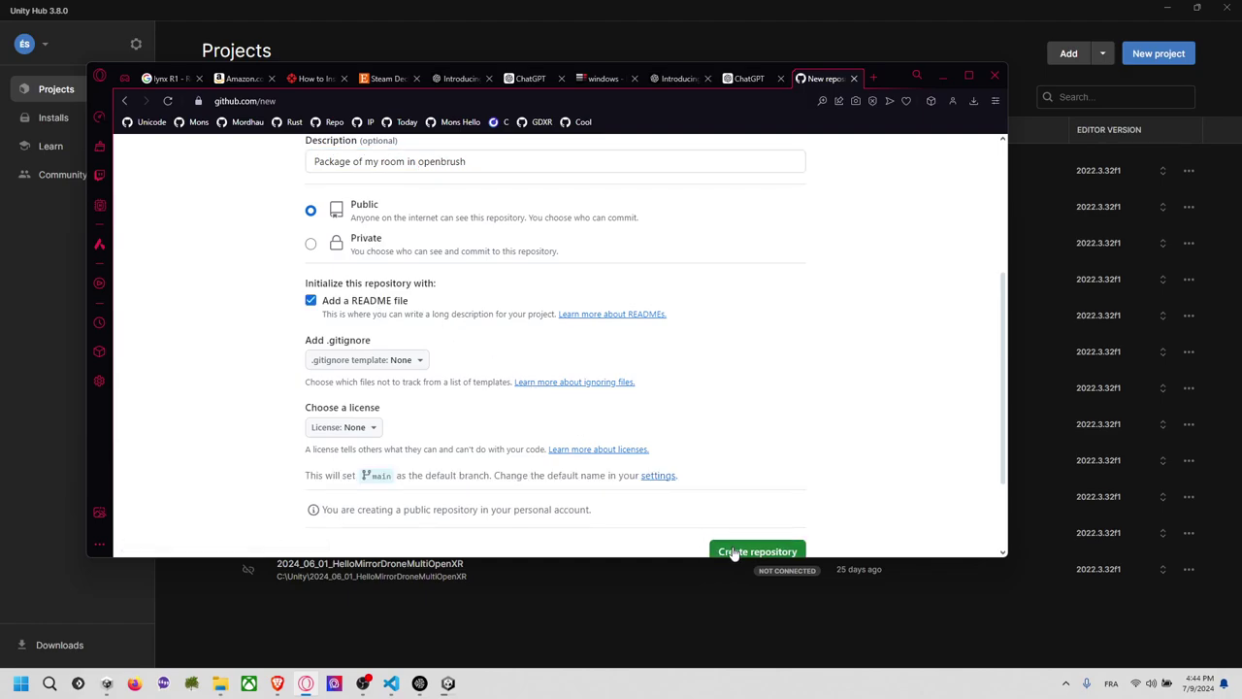
click(754, 550)
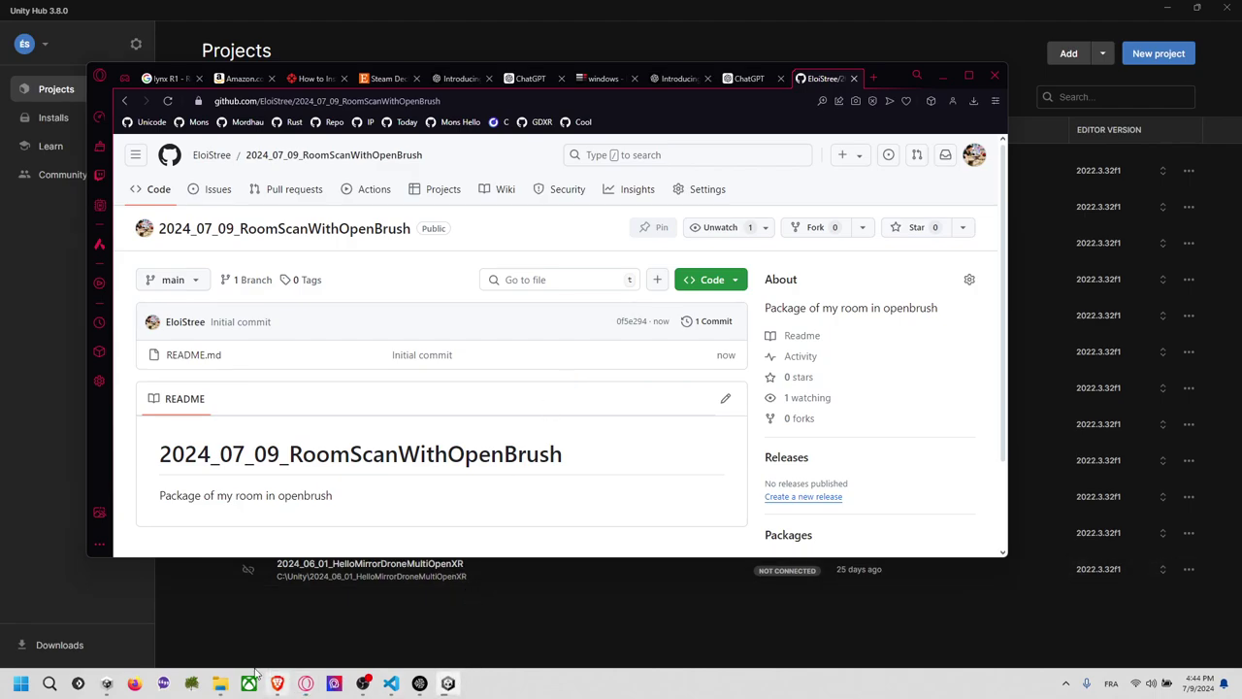
click(220, 683)
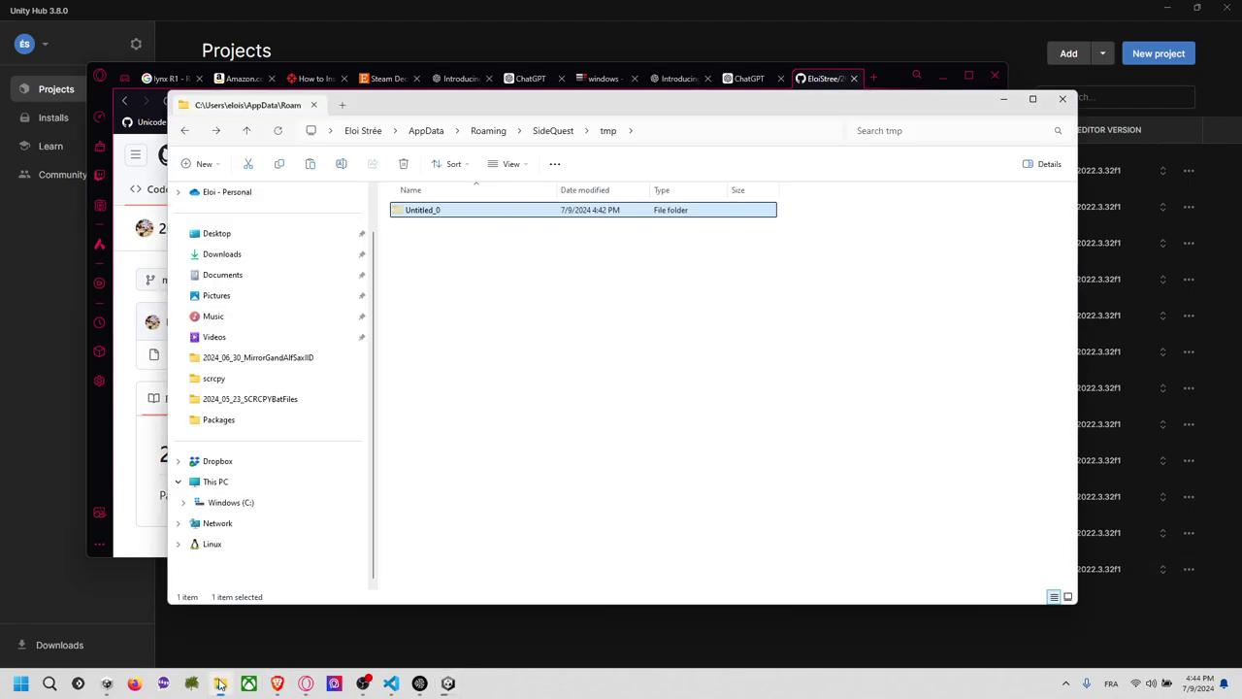
Drag the Untitled_0 folder from File Explorer onto the repository page and commit the upload
click(449, 683)
mouse_move(450, 687)
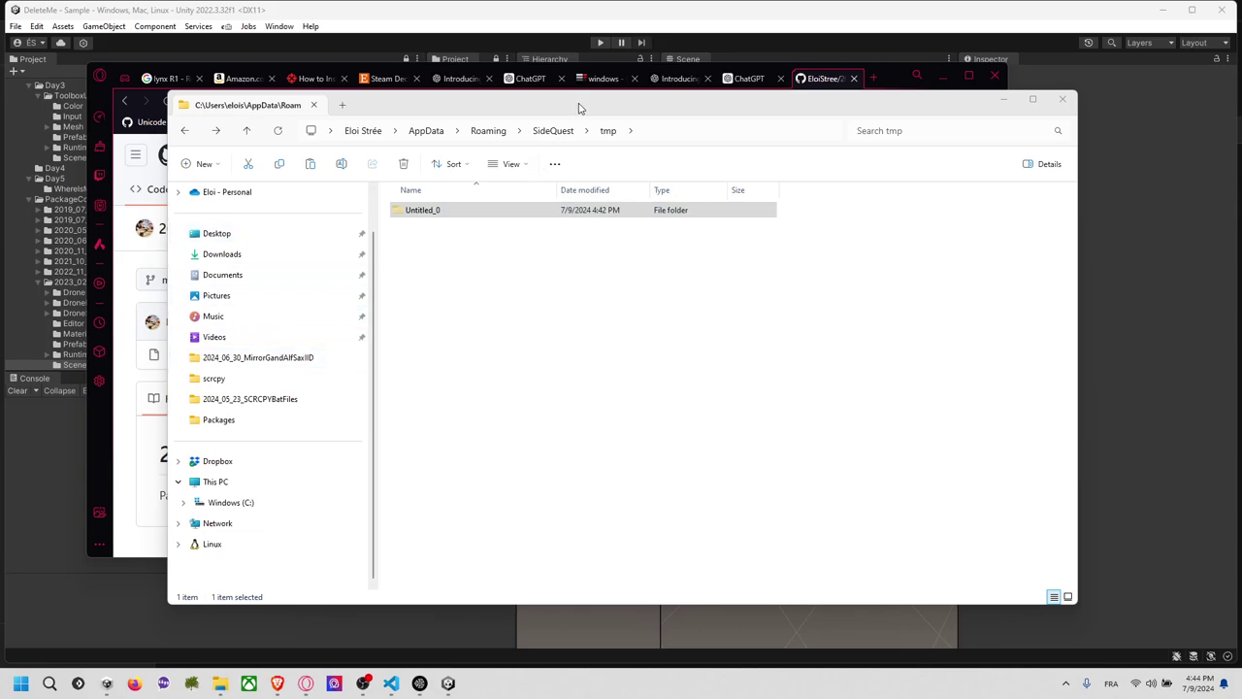
drag(580, 108, 960, 331)
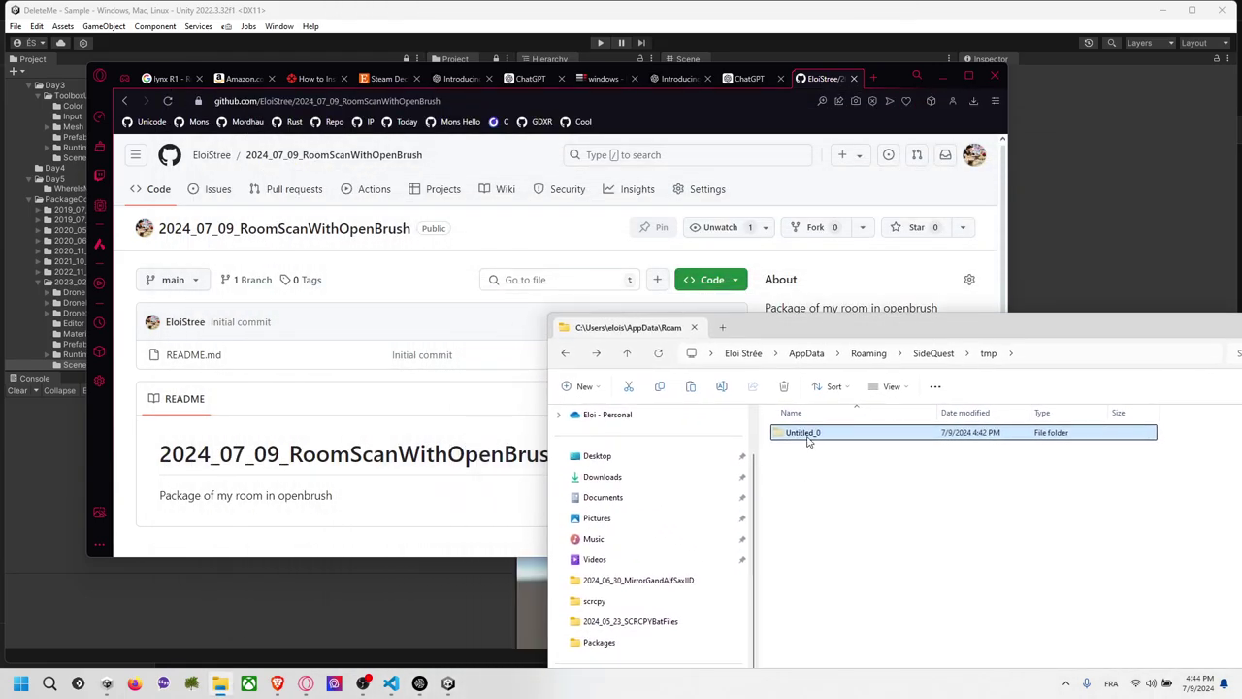
drag(806, 440, 288, 360)
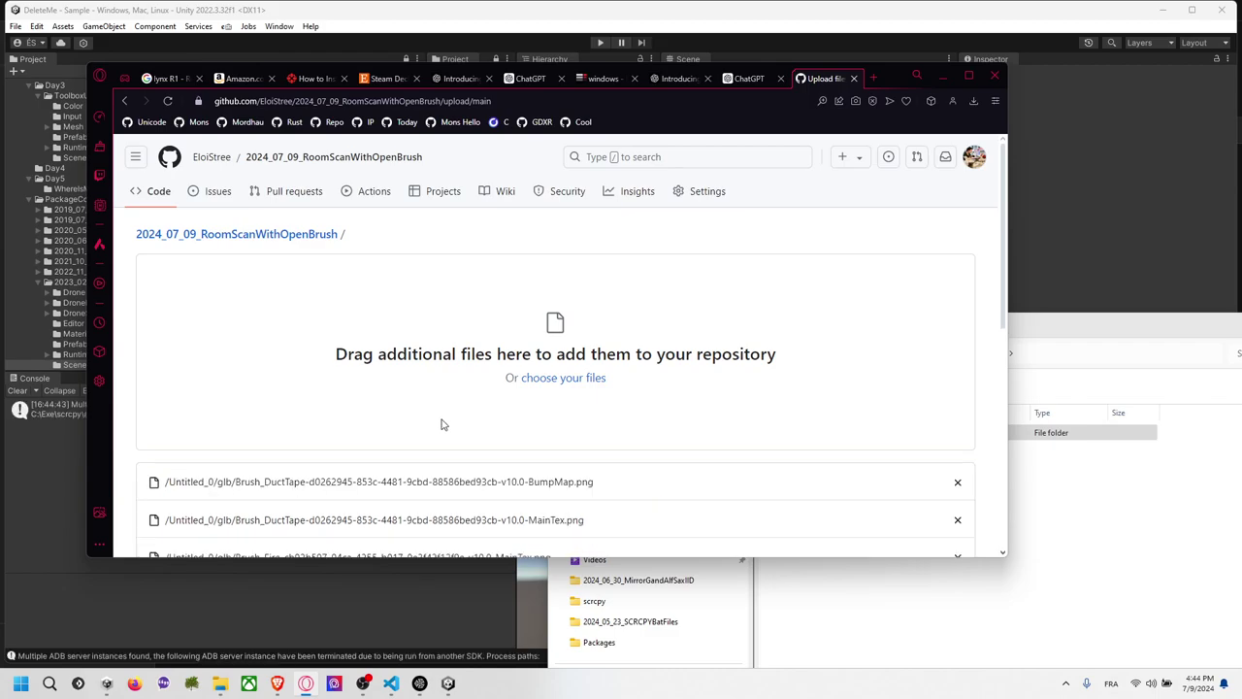
scroll(708, 447, down, 3)
scroll(441, 456, down, 2)
click(239, 454)
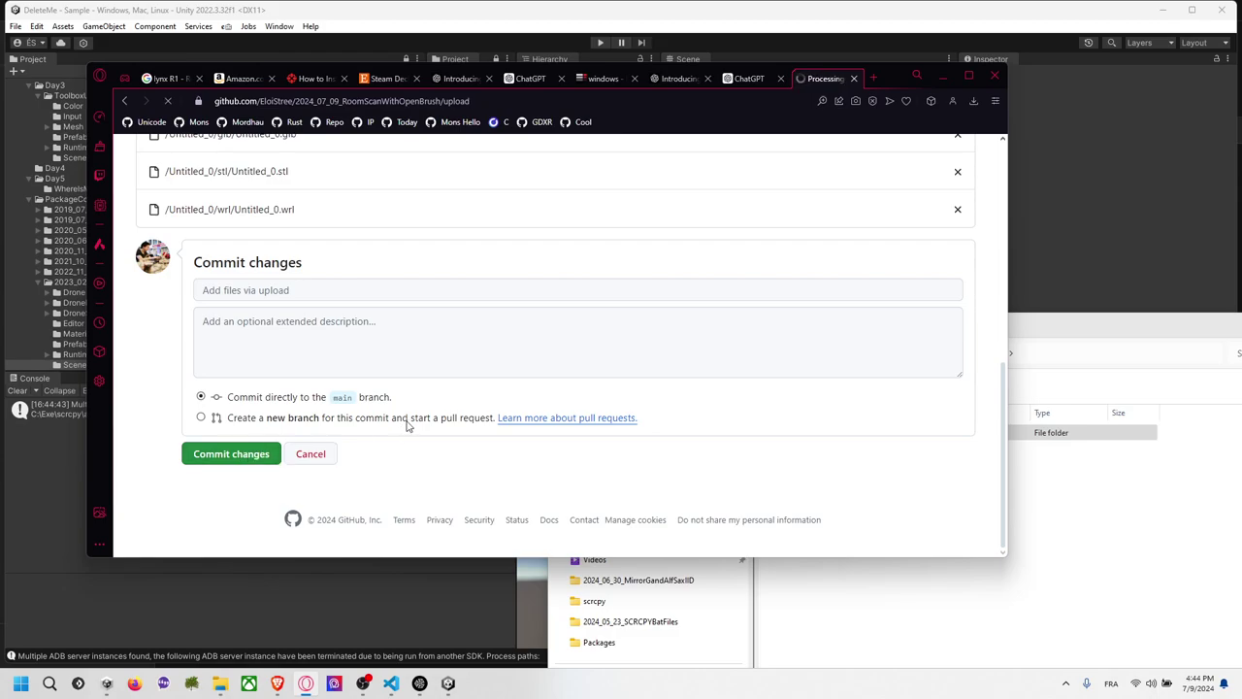
click(1068, 437)
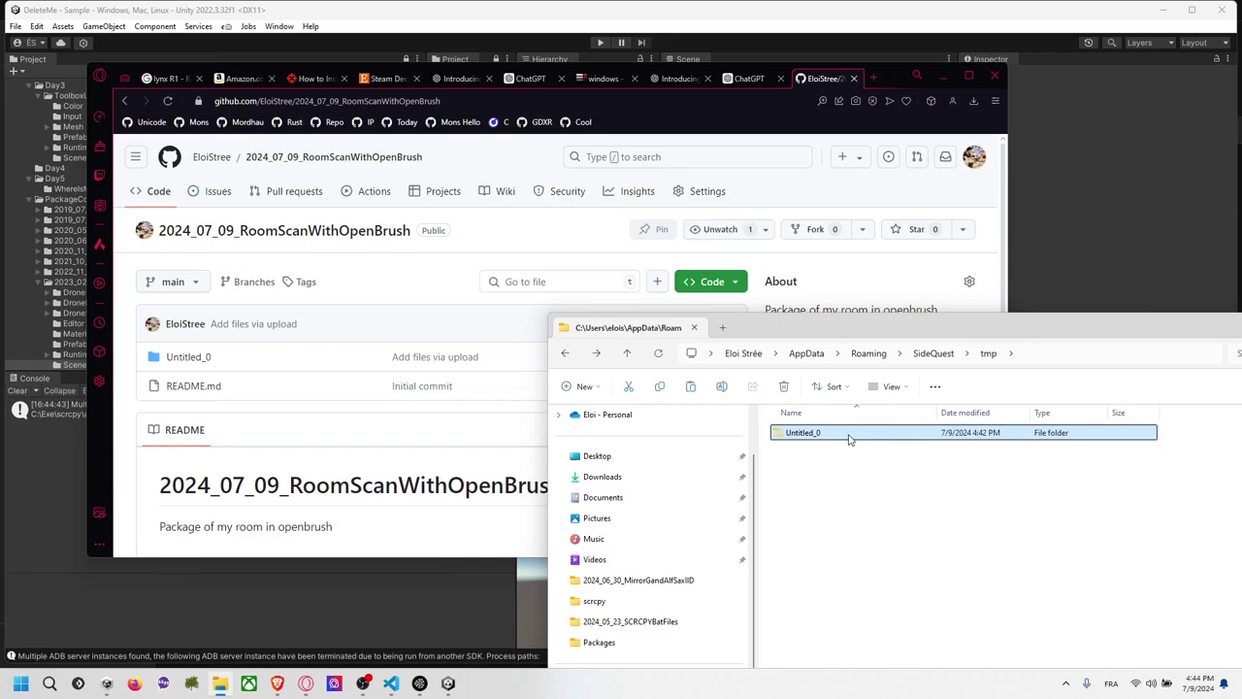
click(124, 348)
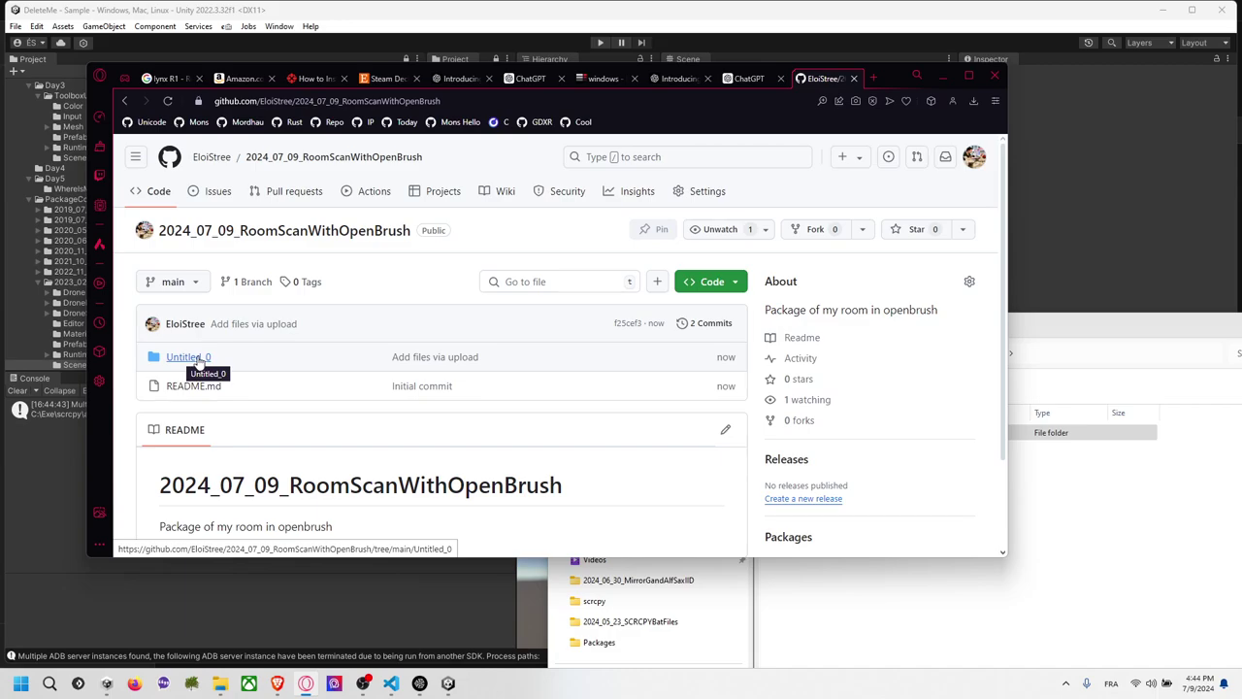
scroll(272, 367, down, 2)
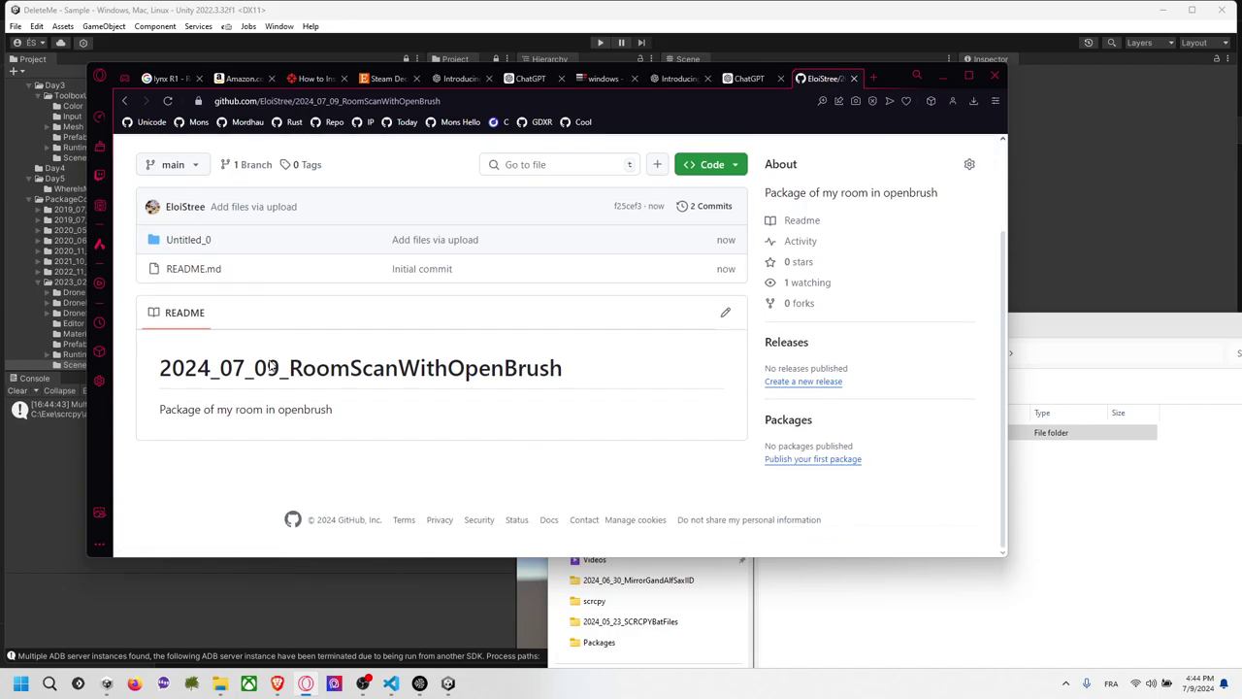
Open the 2024_07_07_UnityFetchOffsetNTP repository from the account's repository list
scroll(230, 317, up, 1)
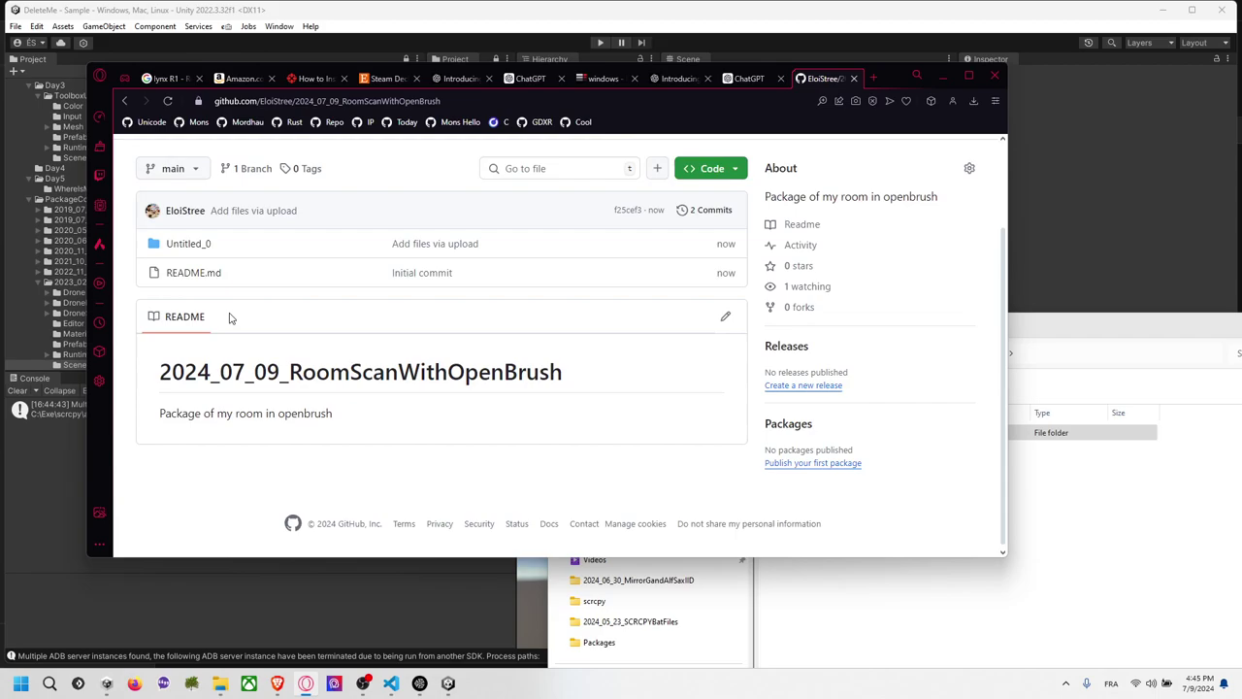
scroll(238, 312, up, 3)
middle_click(210, 159)
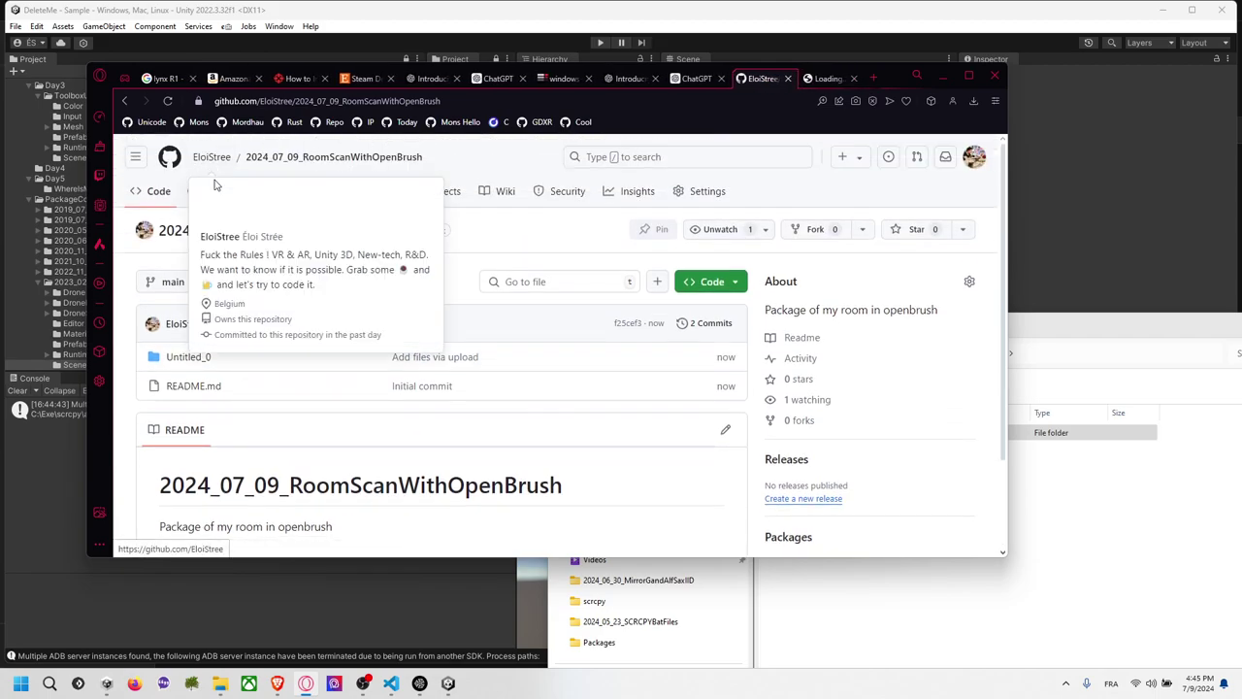
click(835, 78)
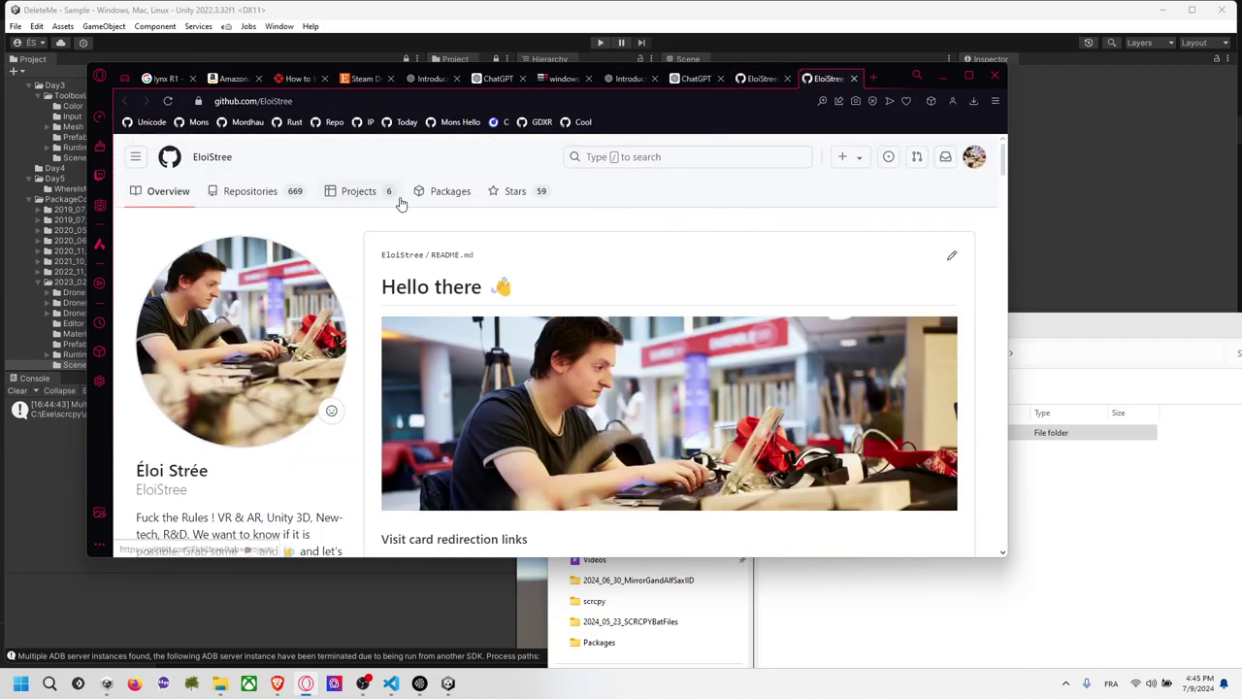
click(279, 198)
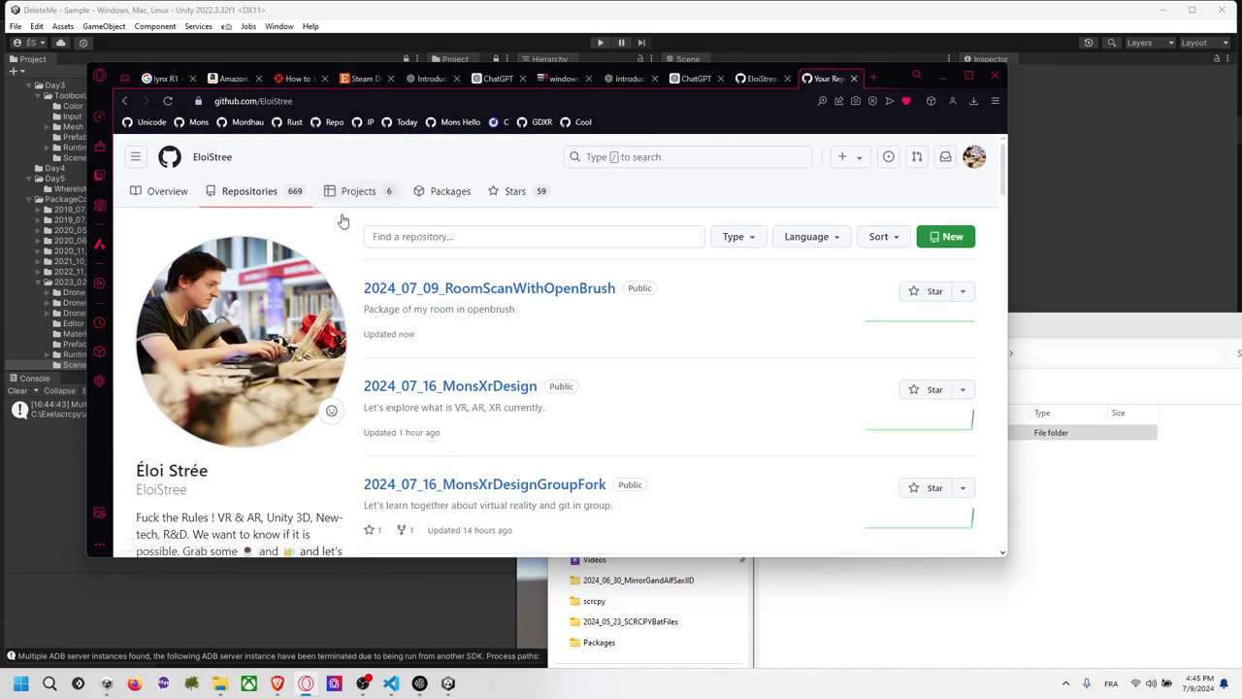
scroll(477, 331, down, 3)
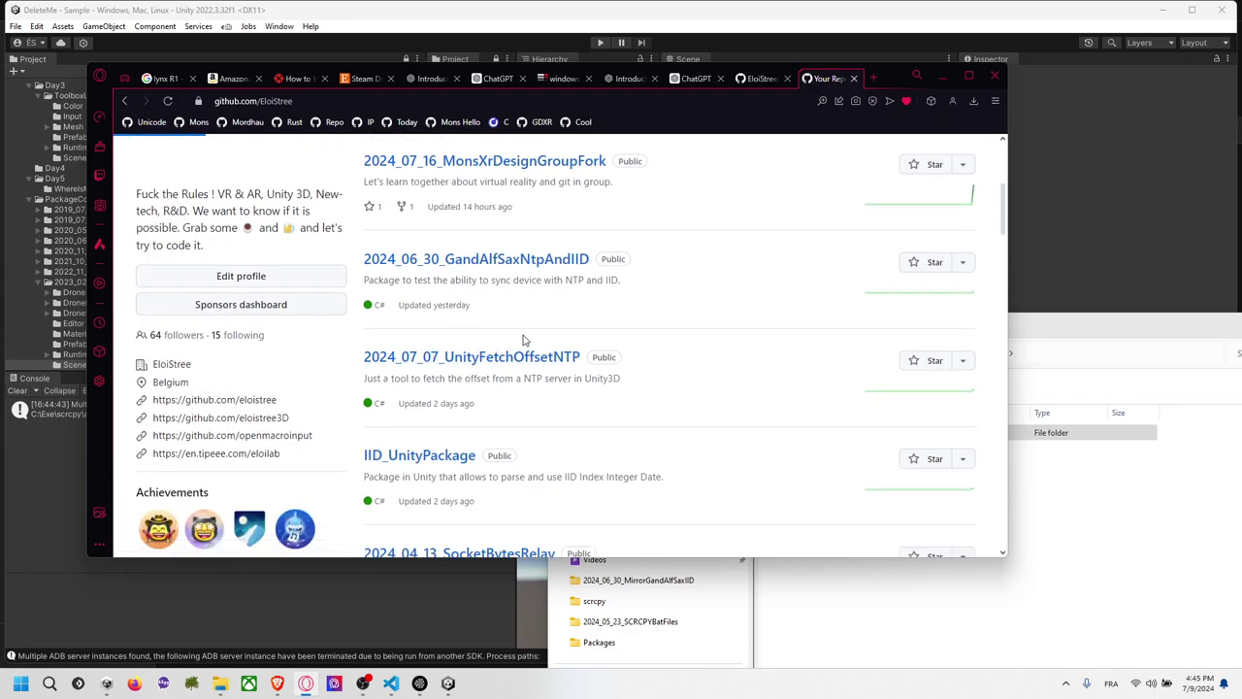
click(520, 355)
Select that repository's raw package.json contents as a template, then return to the new repository
scroll(421, 377, down, 2)
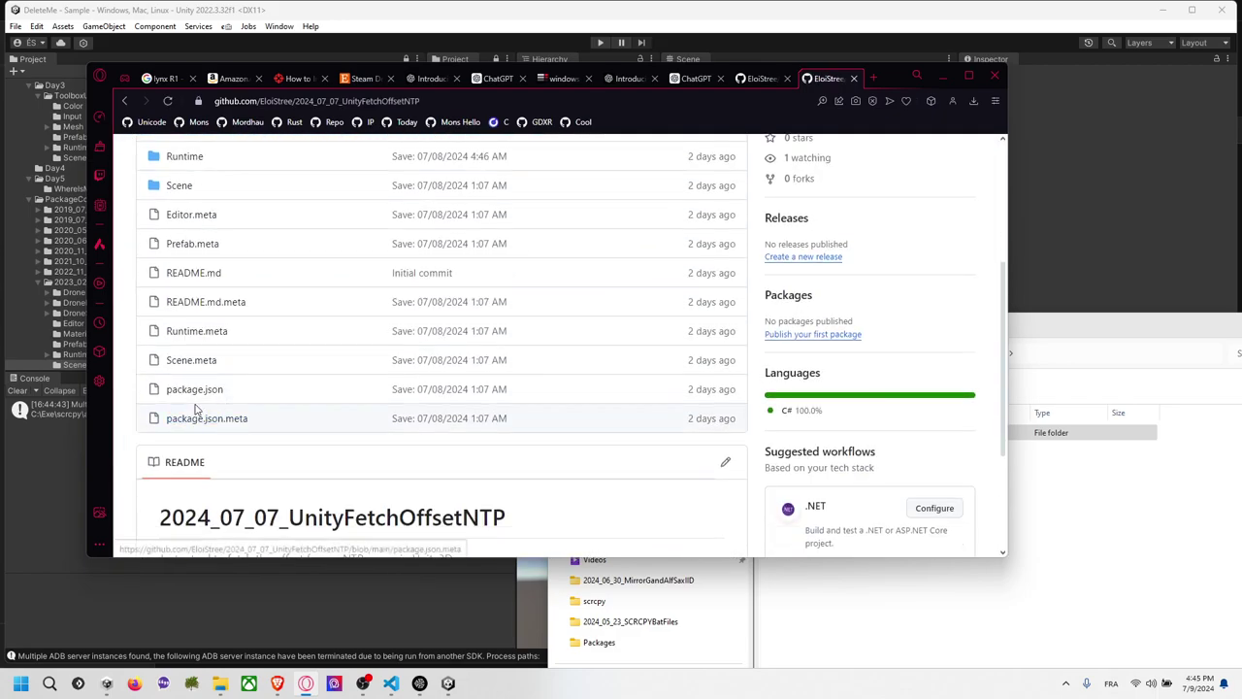
click(307, 387)
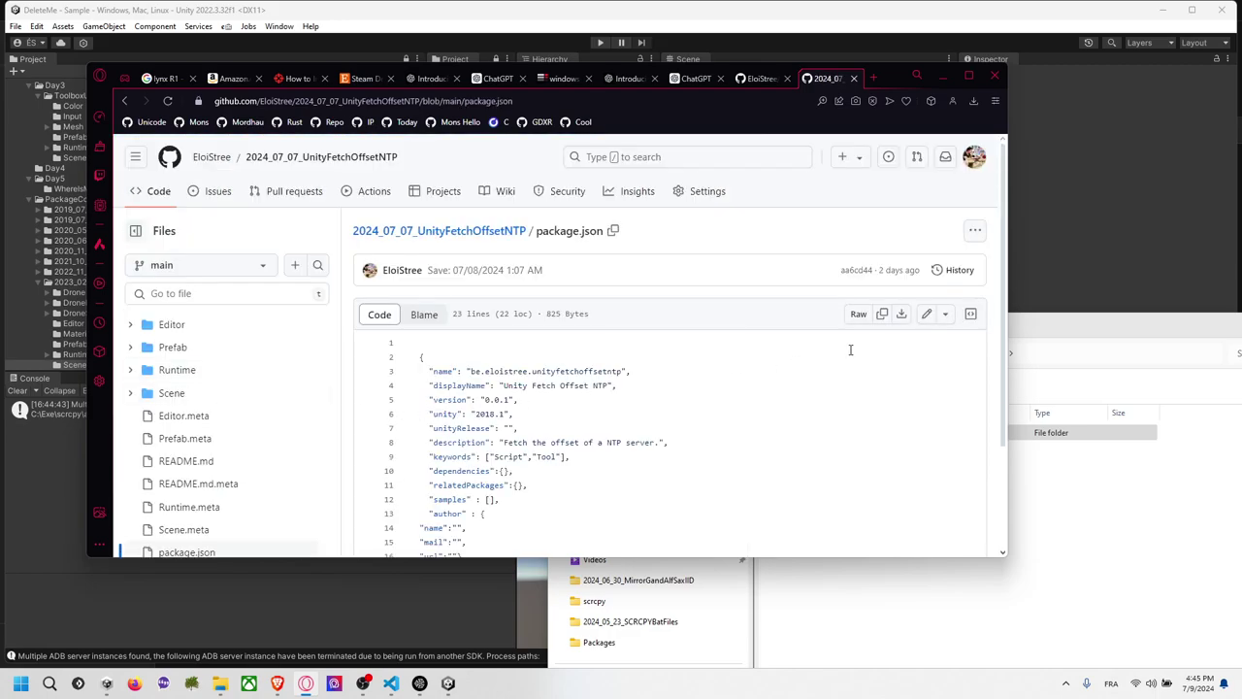
click(858, 313)
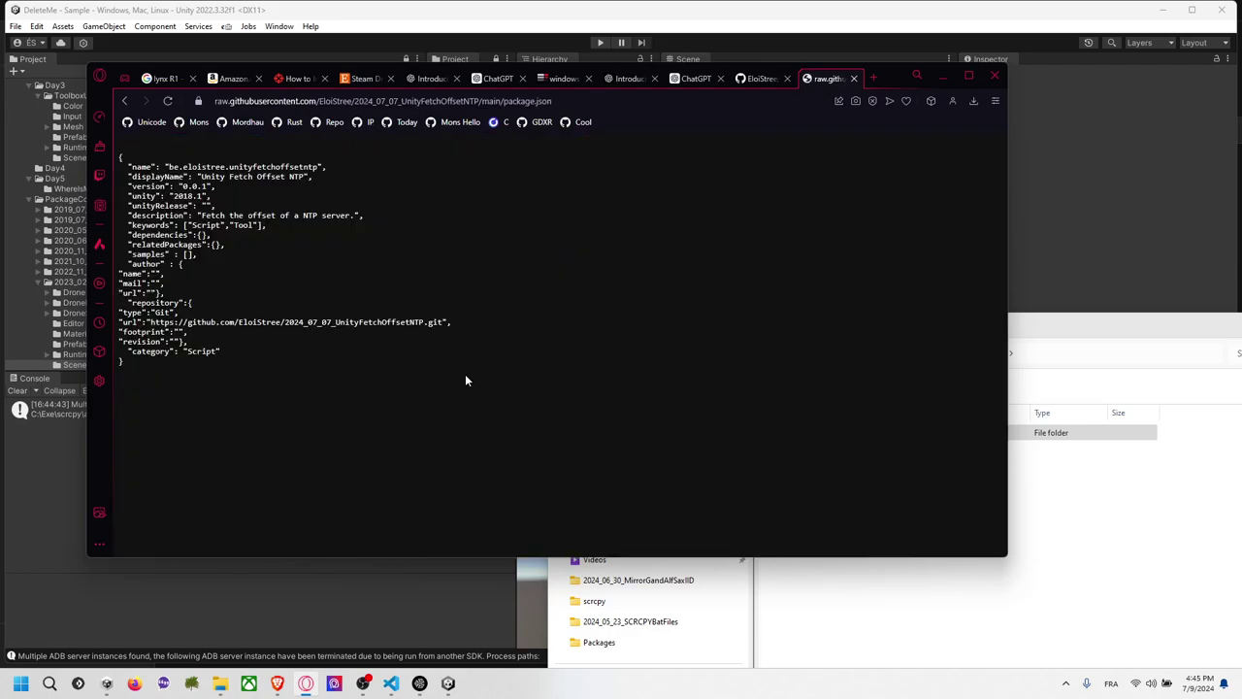
drag(465, 374, 121, 145)
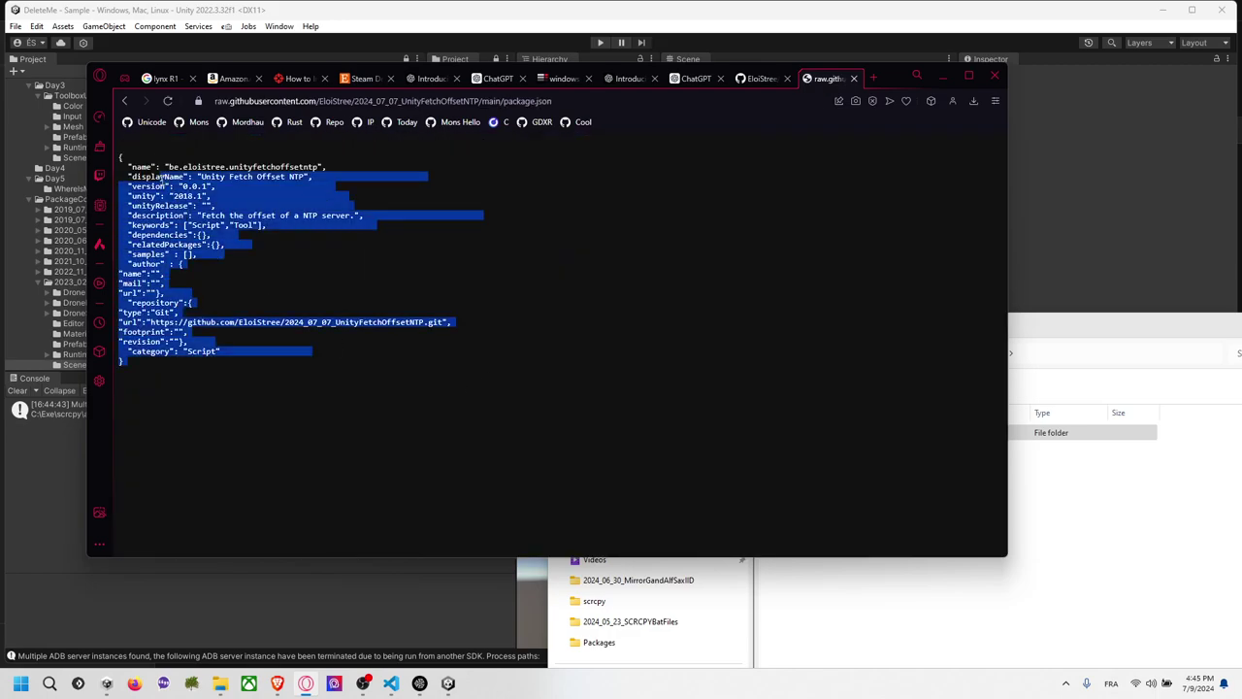
click(125, 103)
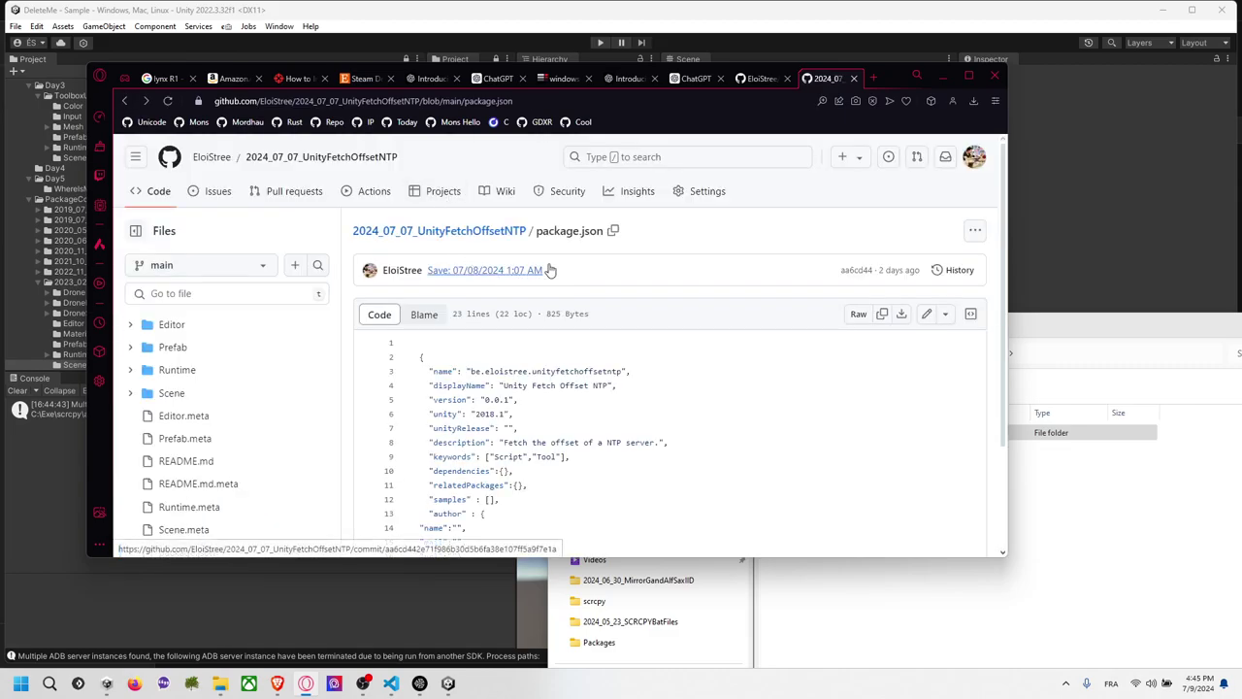
click(764, 77)
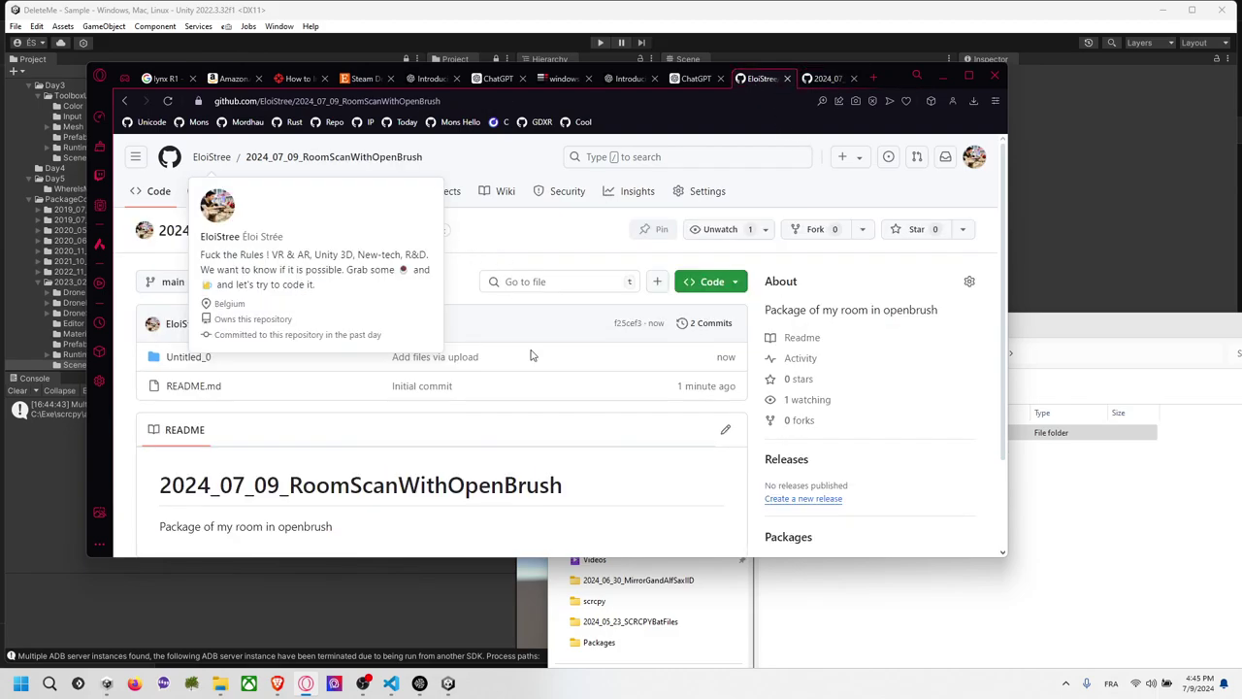
scroll(531, 400, down, 1)
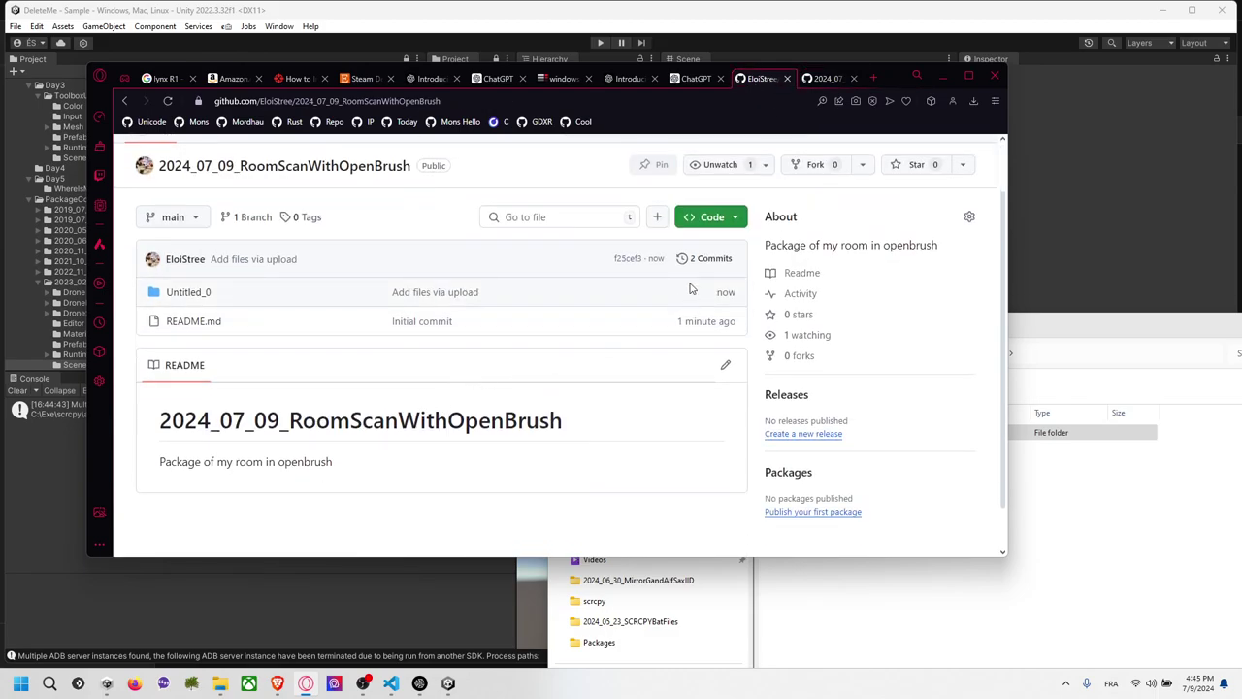
click(658, 217)
Create a new package.json file and paste the package manifest template into it
click(680, 247)
click(422, 237)
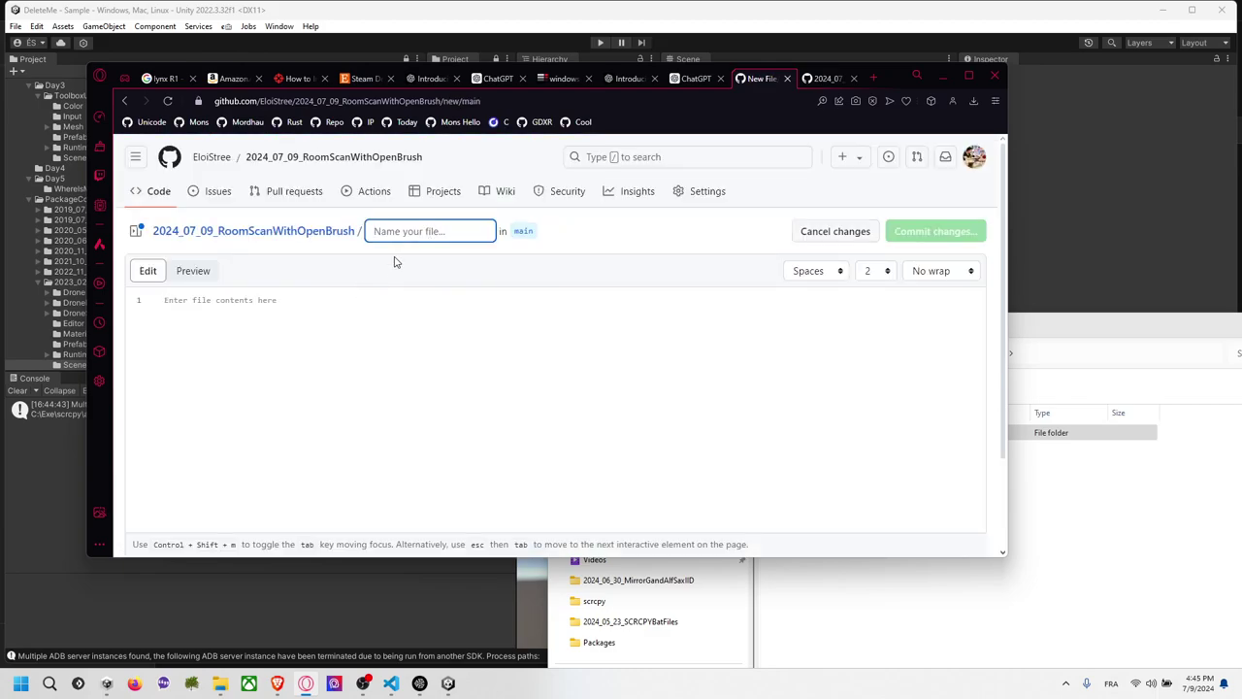
text(package)
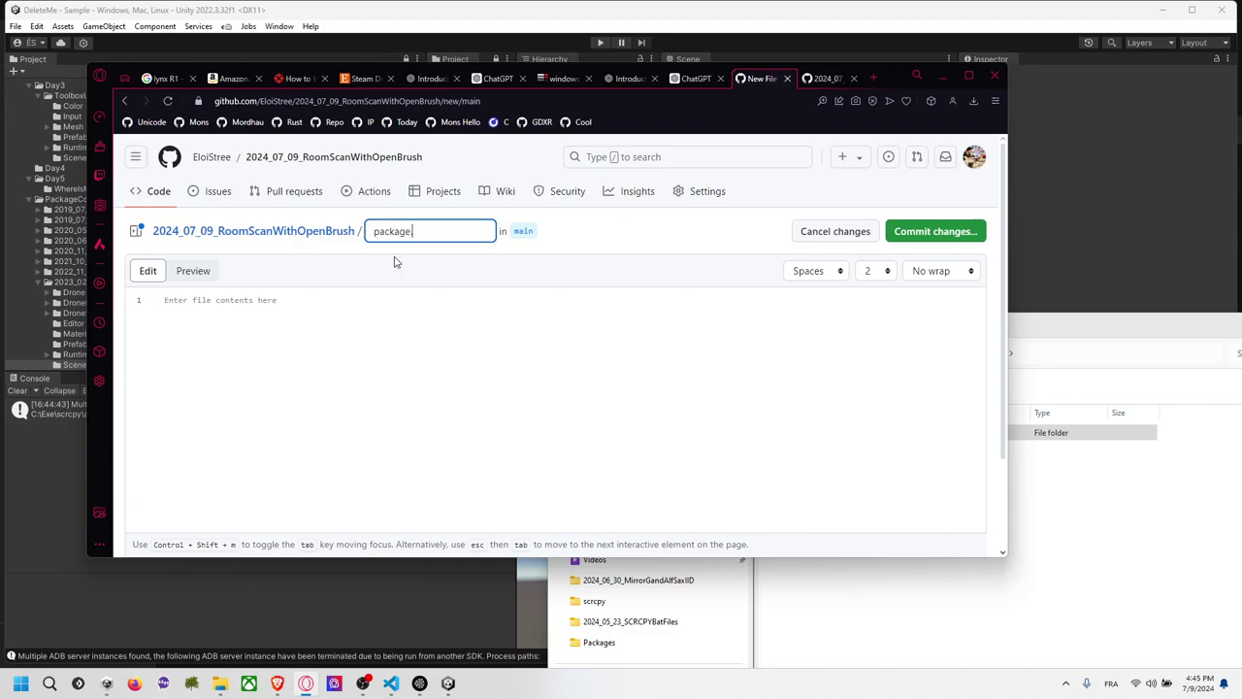
text(.json)
click(360, 343)
key(ctrl+v)
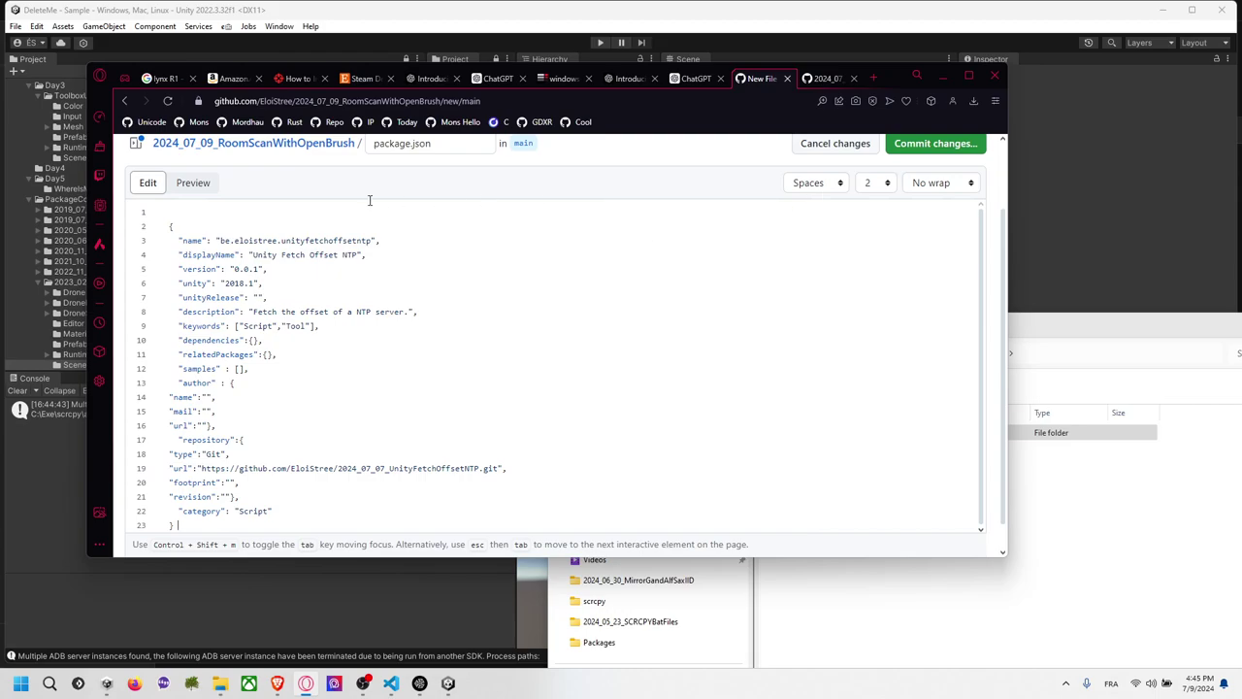
Replace the package name, display name and description, clear the URL, and commit package.json
double_click(313, 239)
text(roo)
text(shelo)
key(BackSpace)
key(BackSpace)
key(BackSpace)
key(BackSpace)
text(room)
drag(357, 256, 253, 258)
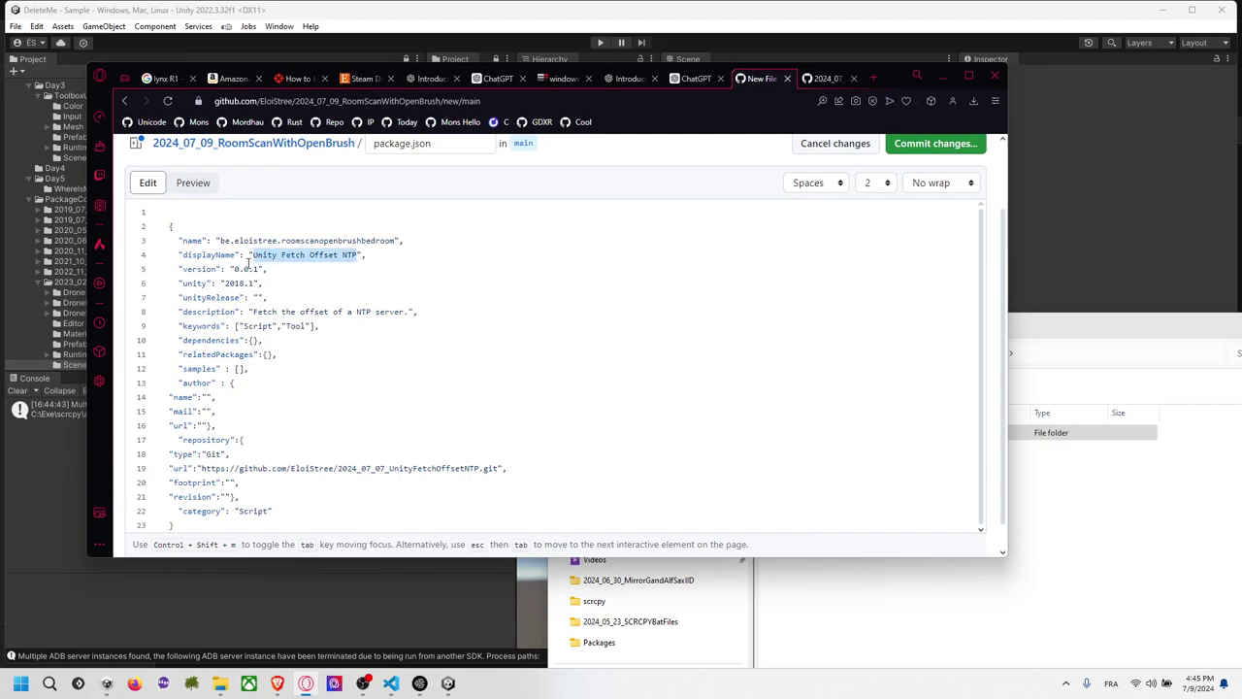
text(R)
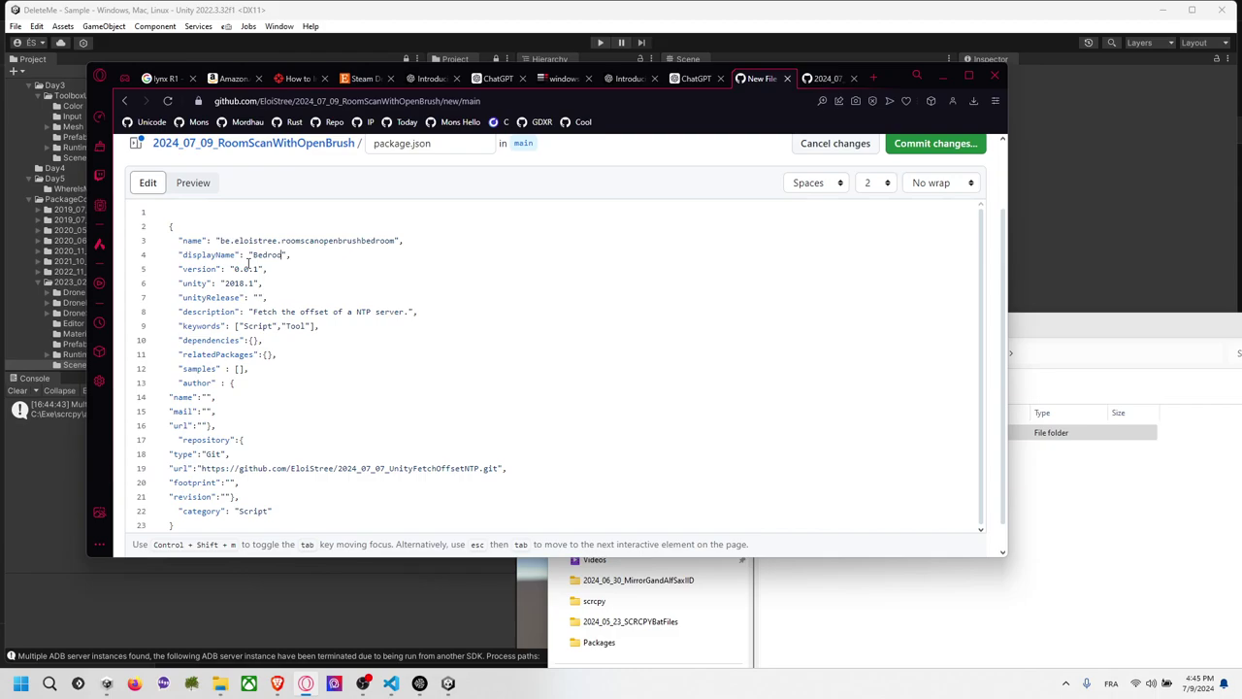
text(m of eloi)
text(loi )
text(Br)
text(rush)
drag(254, 312, 409, 317)
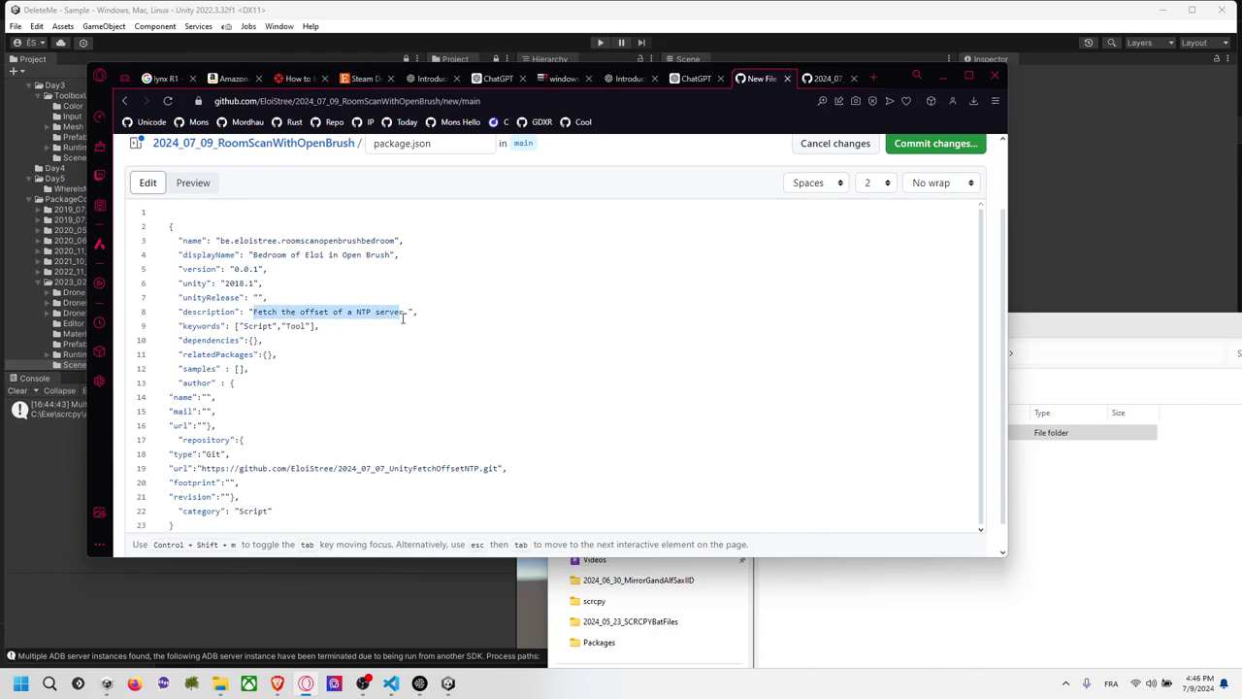
text(Sam)
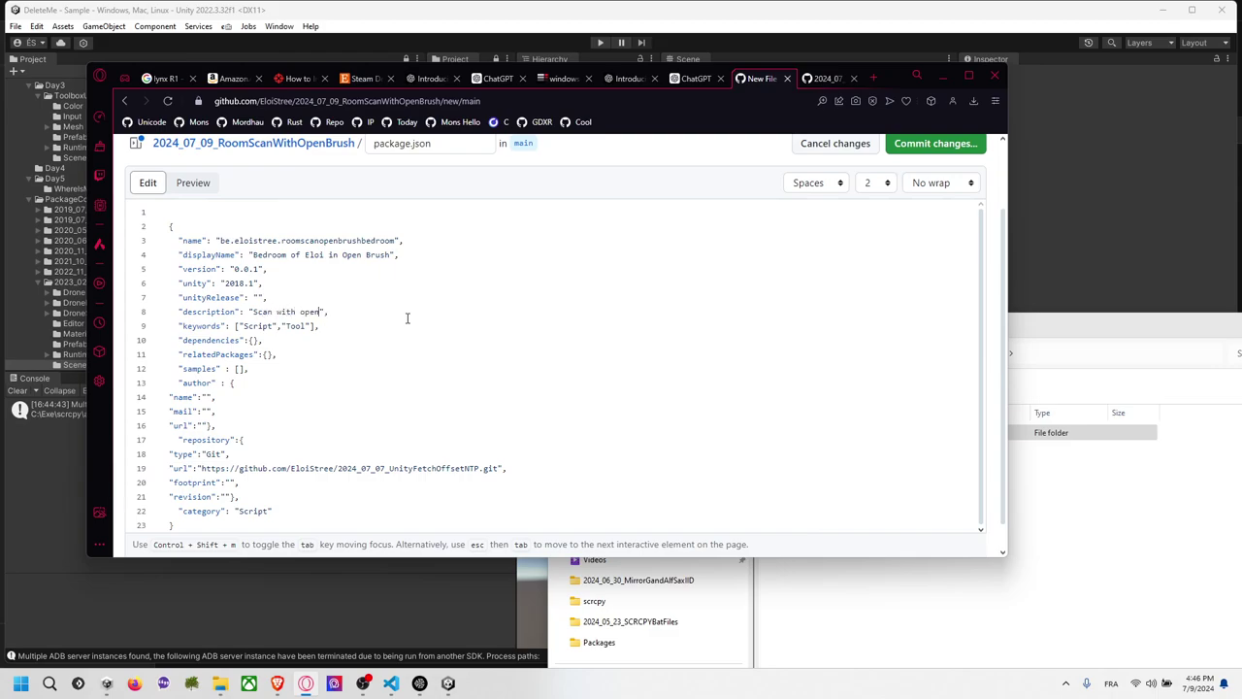
text(sn of the bedroom of)
text(Eloi)
drag(498, 468, 202, 468)
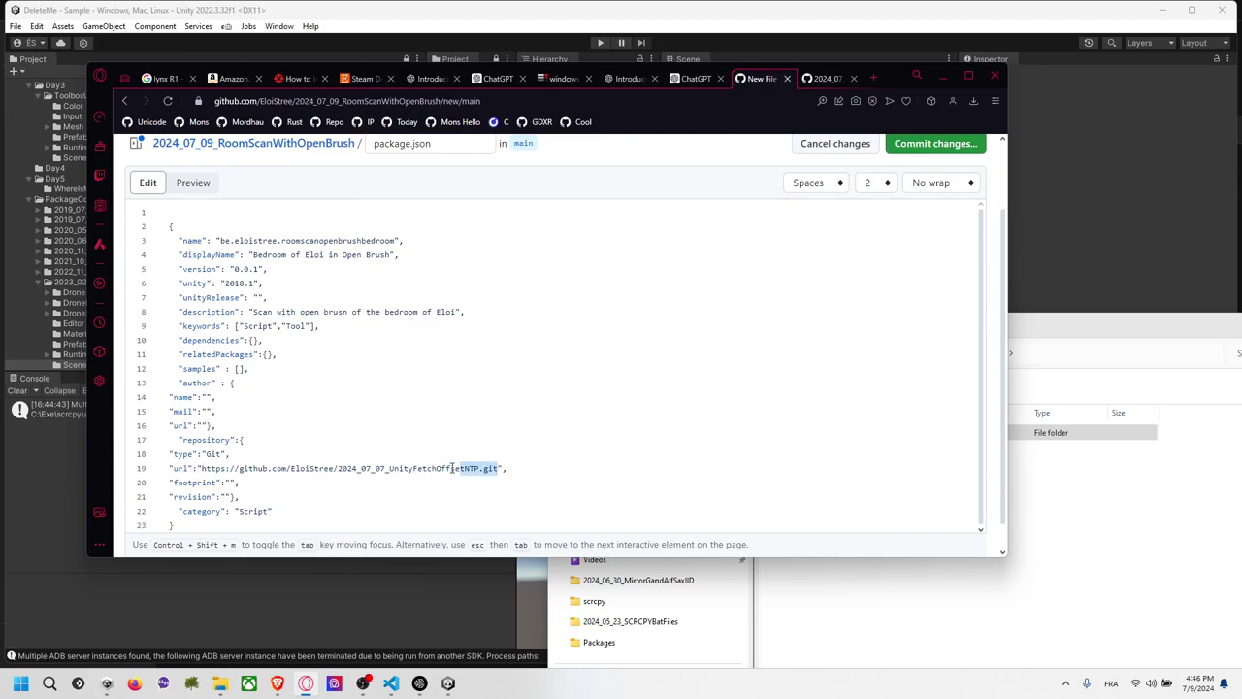
key(BackSpace)
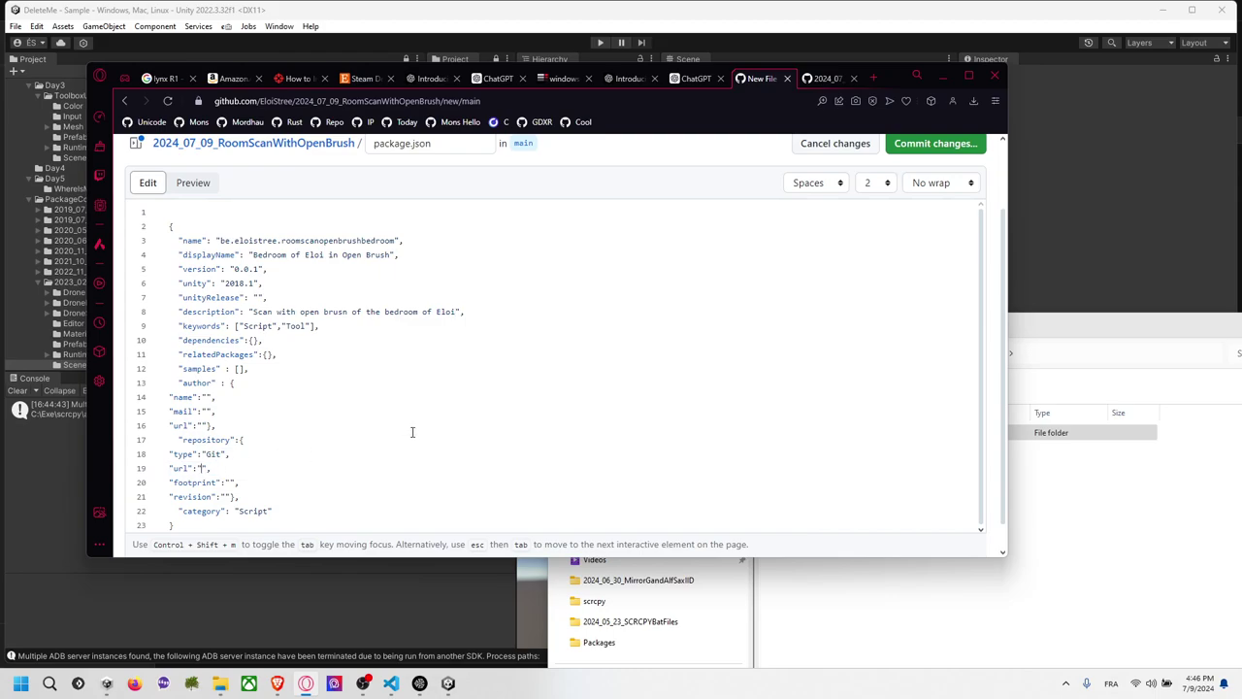
click(927, 152)
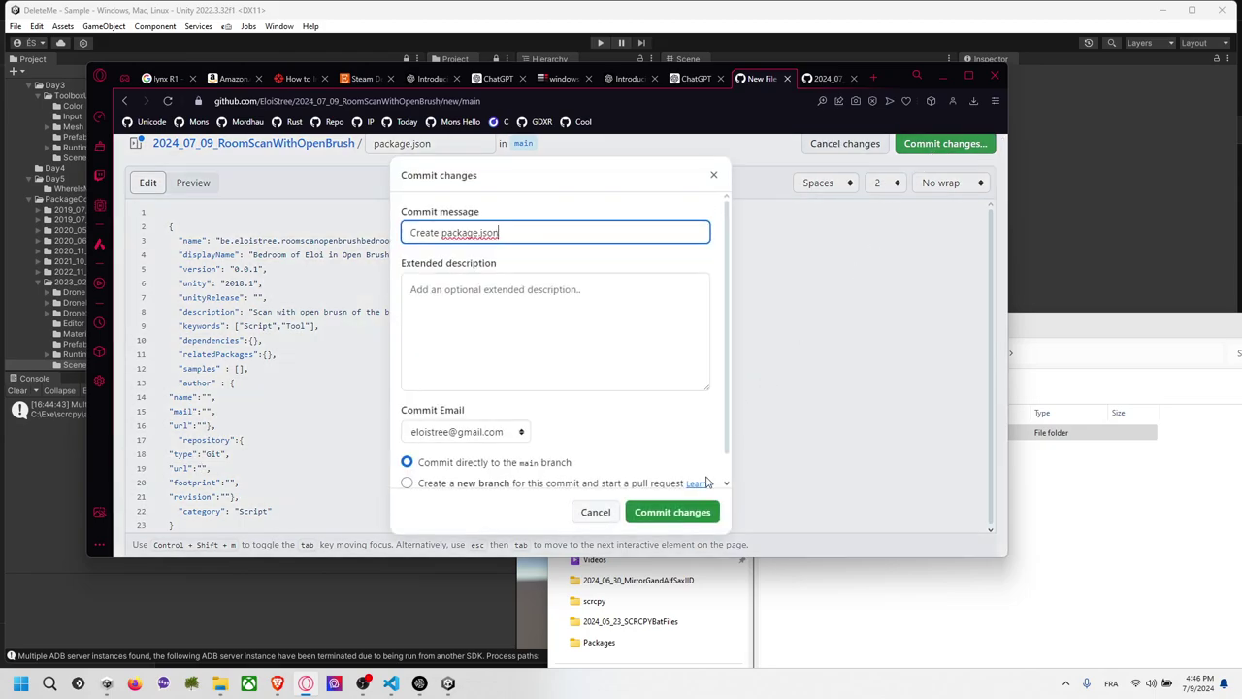
click(698, 507)
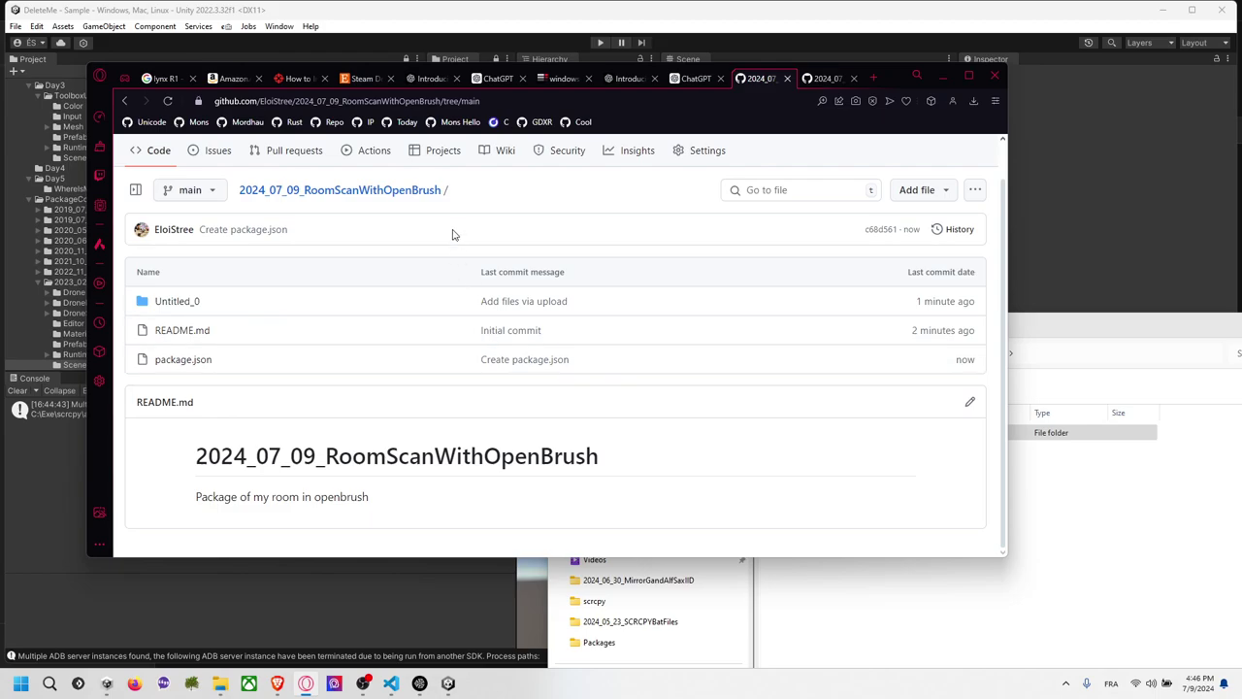
Copy the repository's HTTPS clone URL from the Code menu on the repo's main page
scroll(481, 238, up, 1)
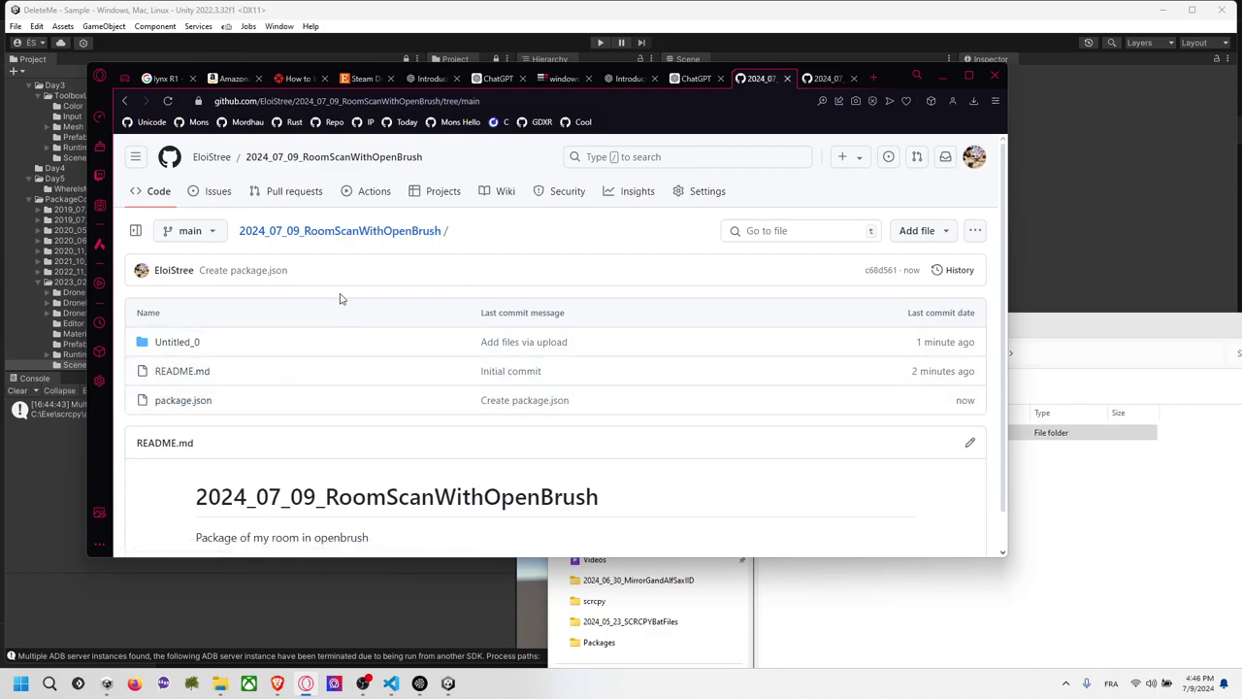
click(369, 237)
click(715, 287)
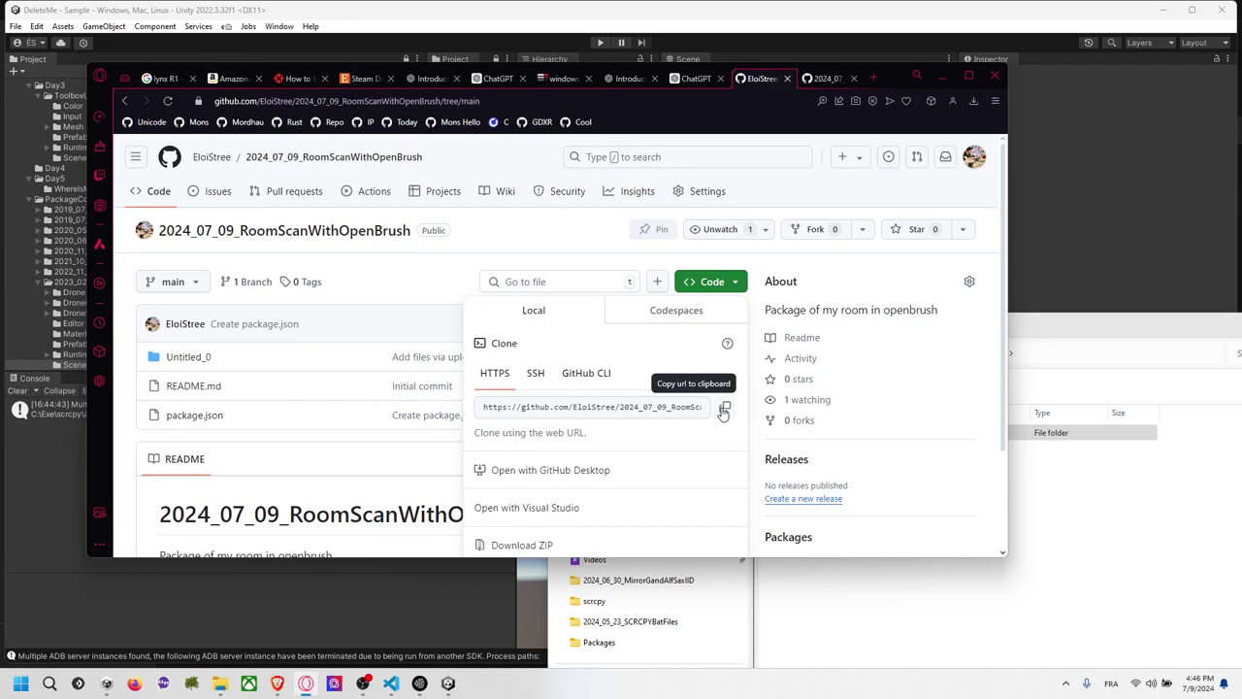
click(724, 408)
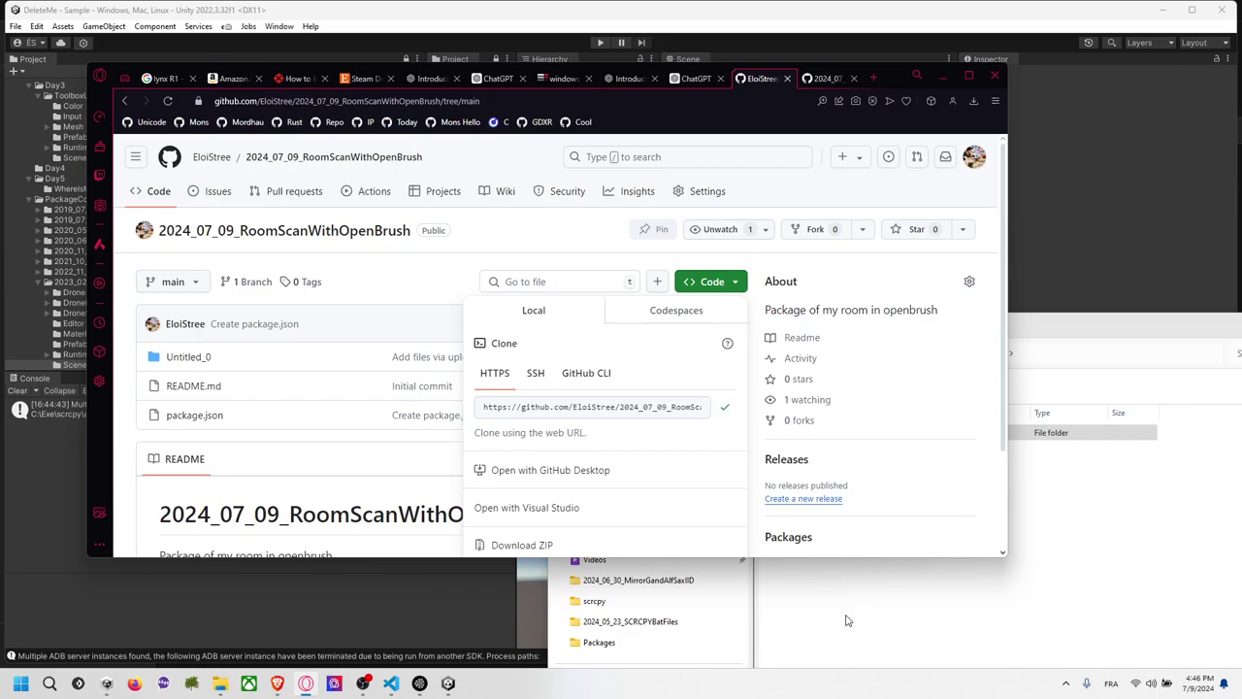
click(431, 591)
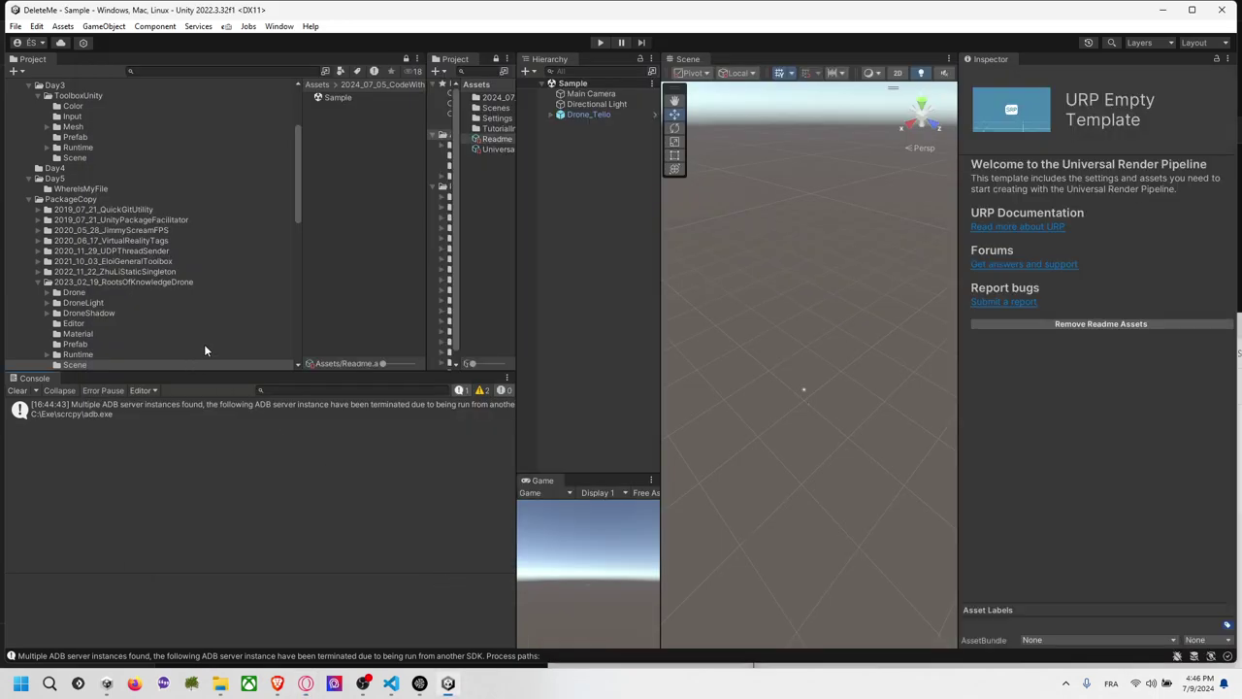
Show the Unity Assets folder in File Explorer and open it
scroll(203, 344, up, 5)
right_click(77, 137)
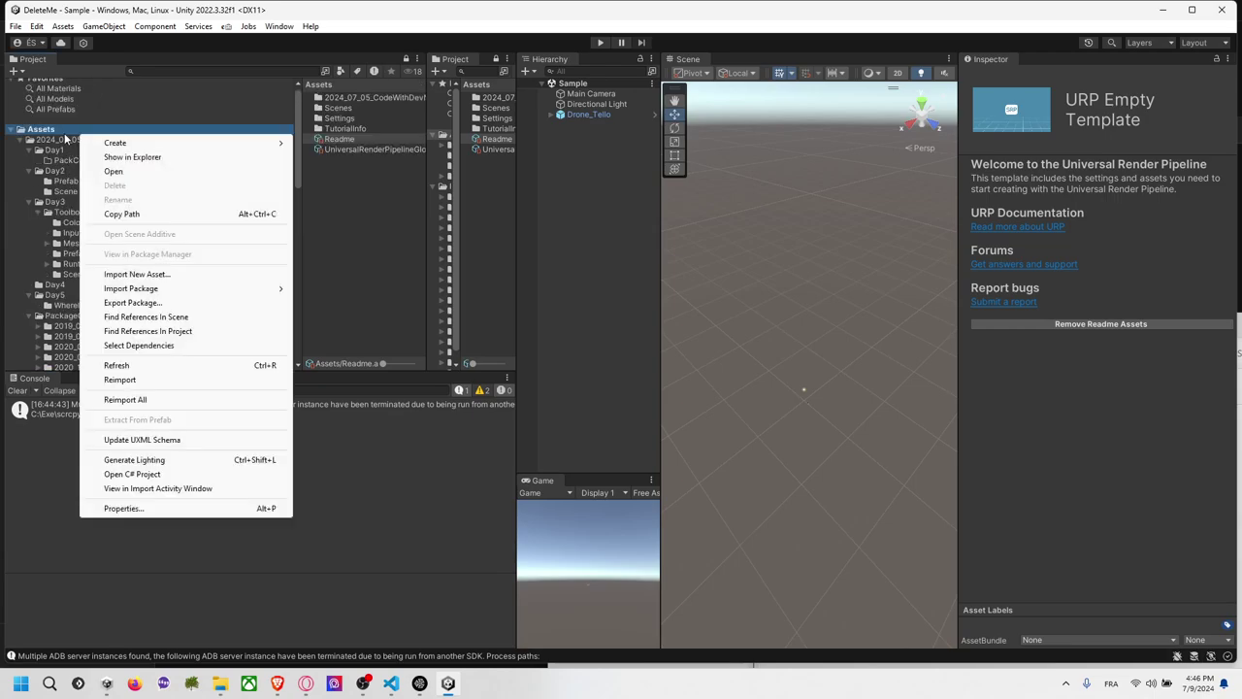
click(150, 157)
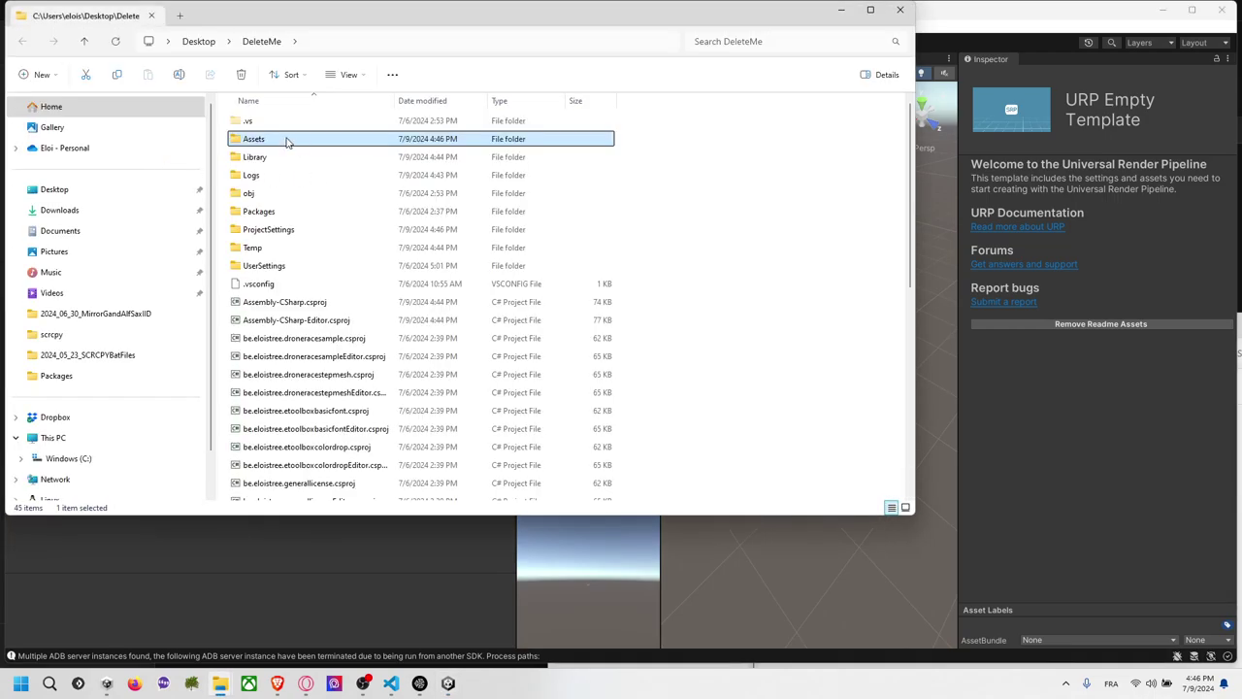
double_click(289, 139)
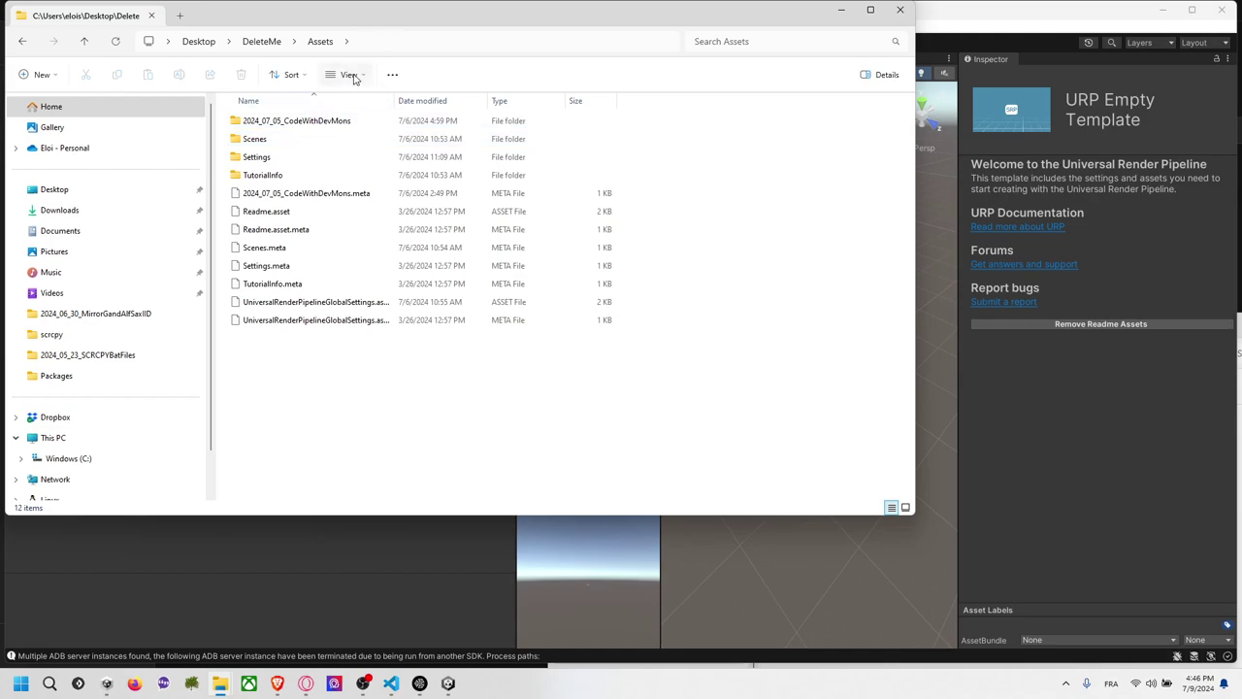
Create a new folder named P inside Assets and open it
key(ctrl+shift+n)
text(P)
key(Return)
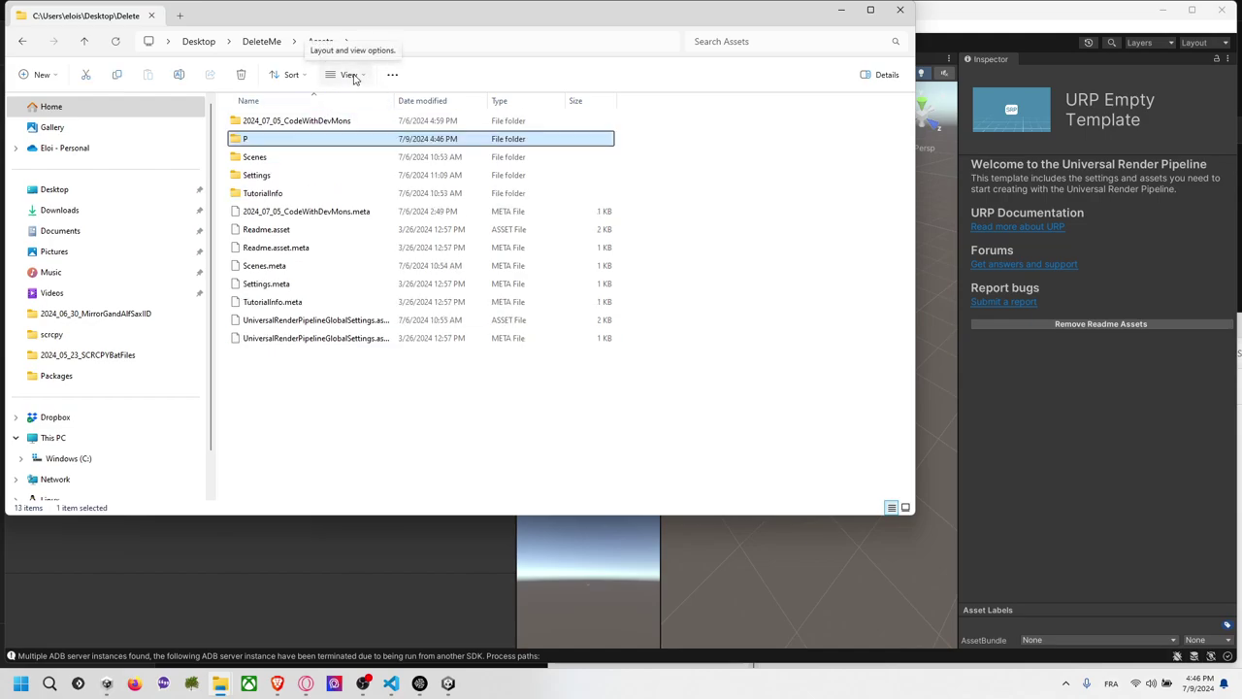
double_click(356, 147)
Open cmd in Assets\P and git clone the 2024_07_09_RoomScanWithOpenBrush repository, then return to Unity
click(448, 48)
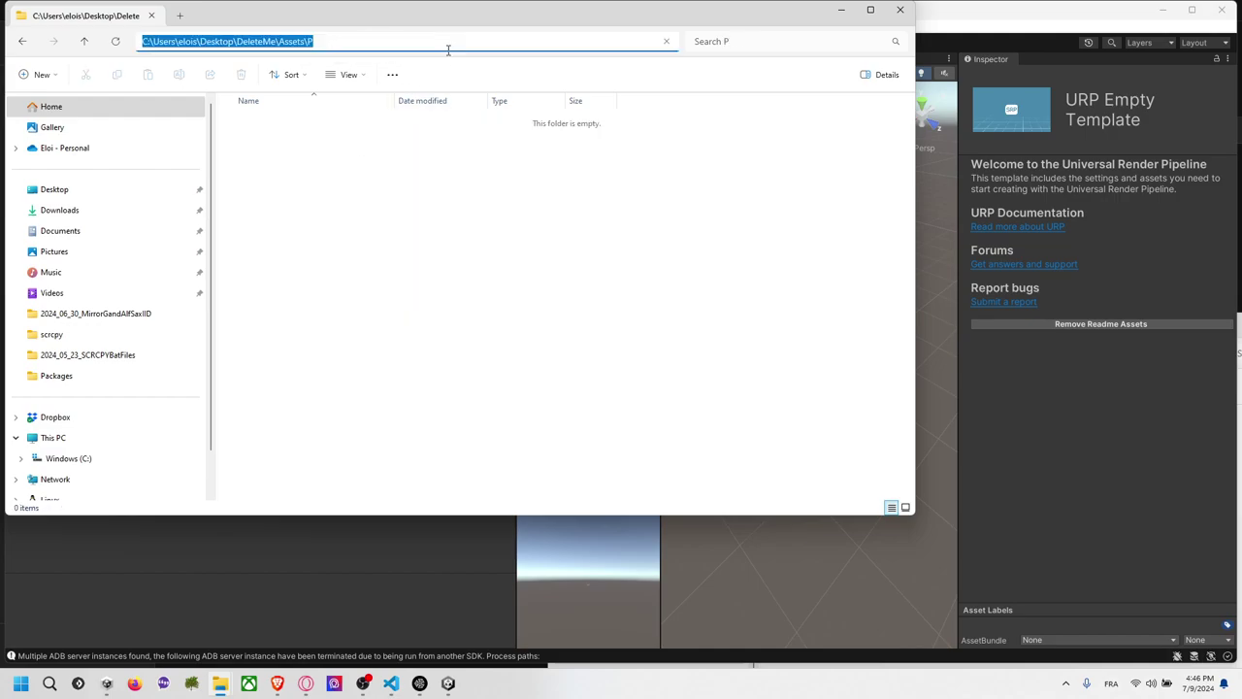
text(cmd)
key(Return)
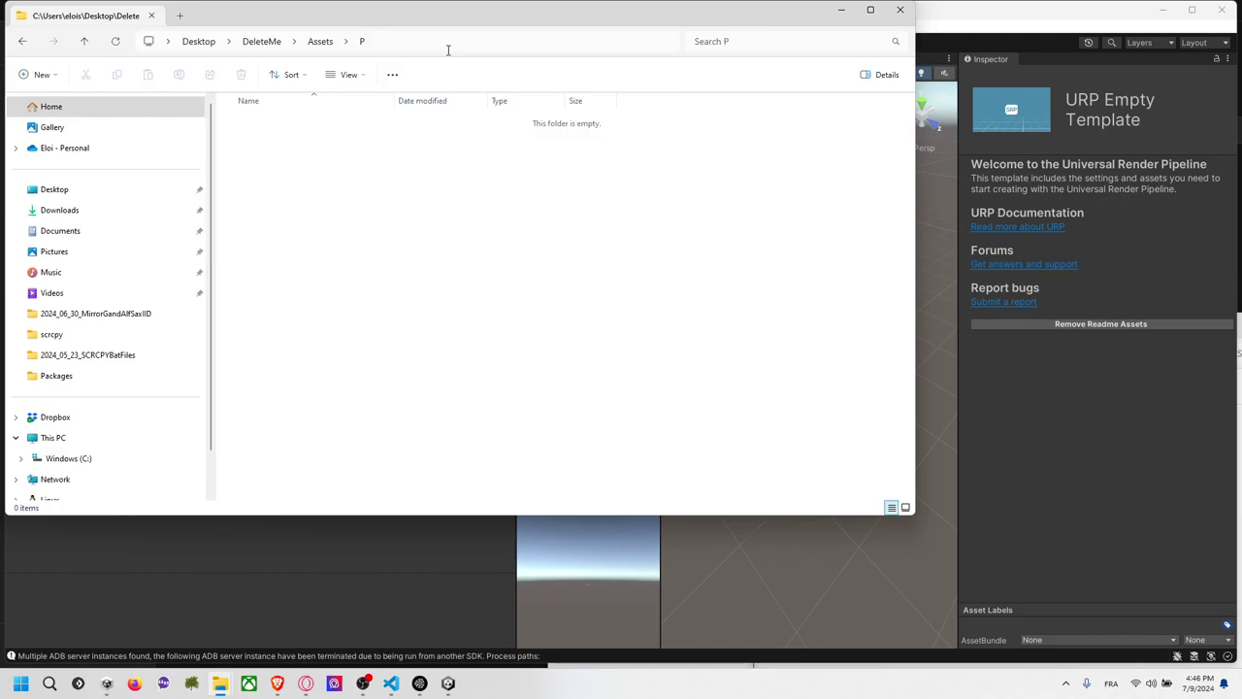
text(git clone)
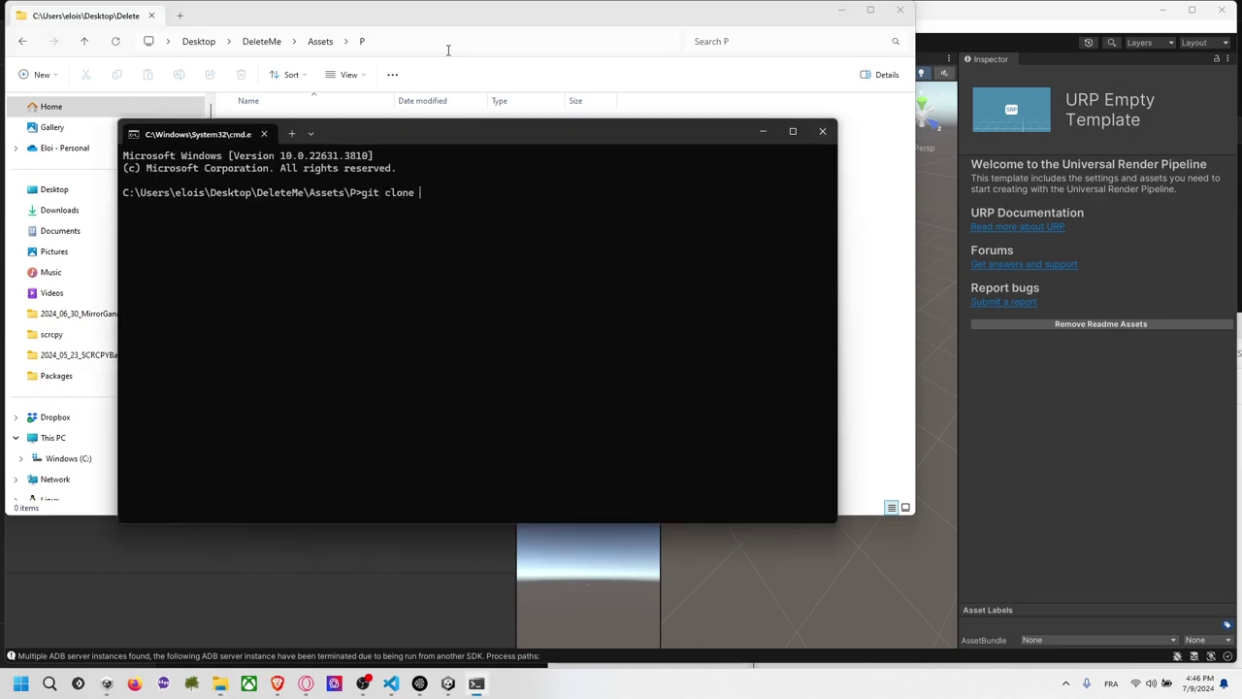
key(ctrl+v)
key(Return)
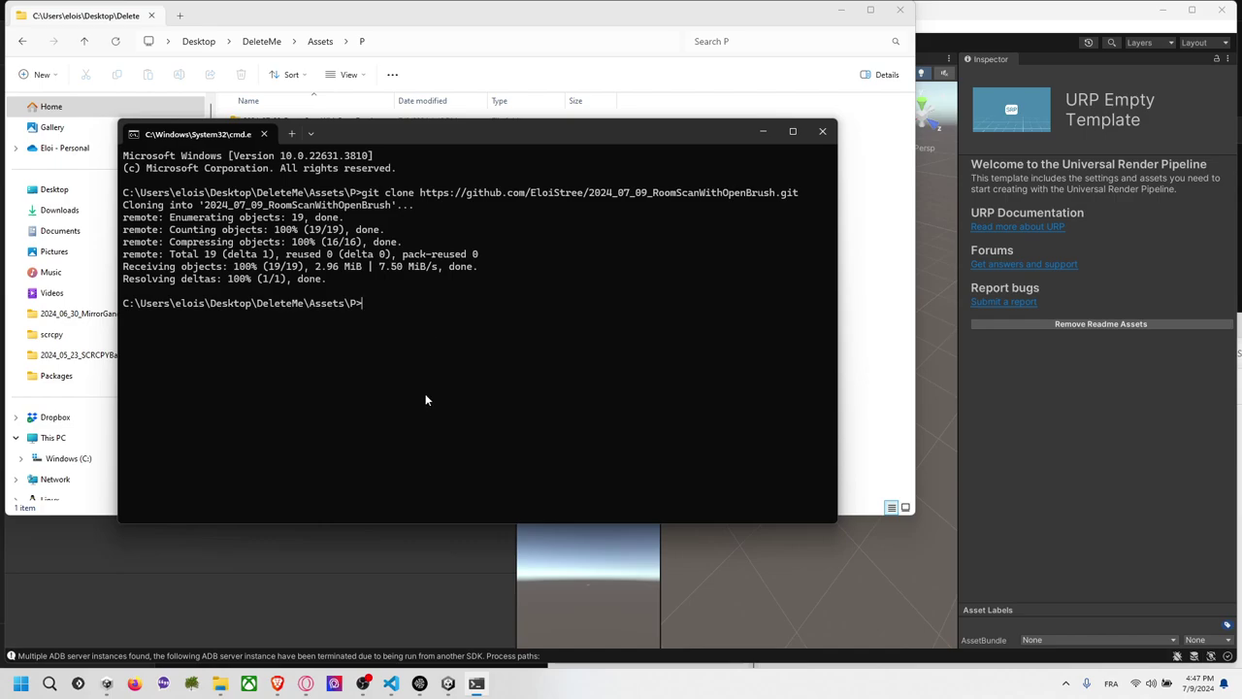
click(388, 570)
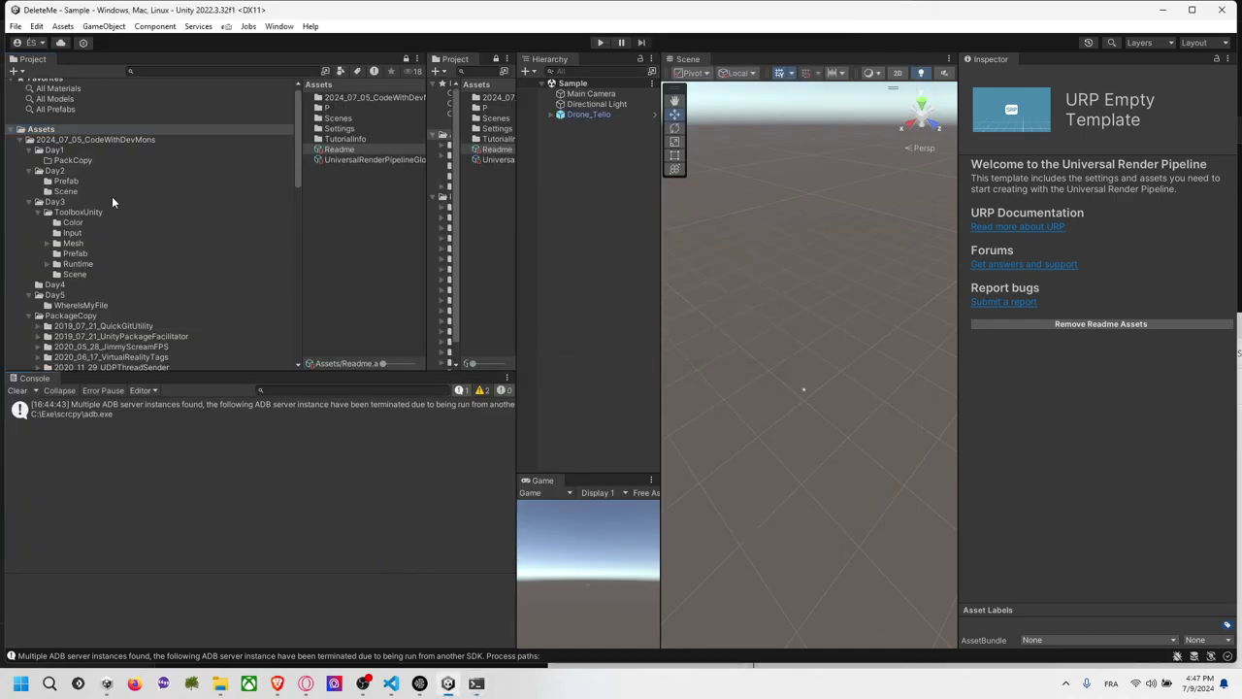
Resize the Project panels and browse into the cloned 2024_07_09_RoomScanWithOpenBrush folder
click(20, 140)
click(41, 150)
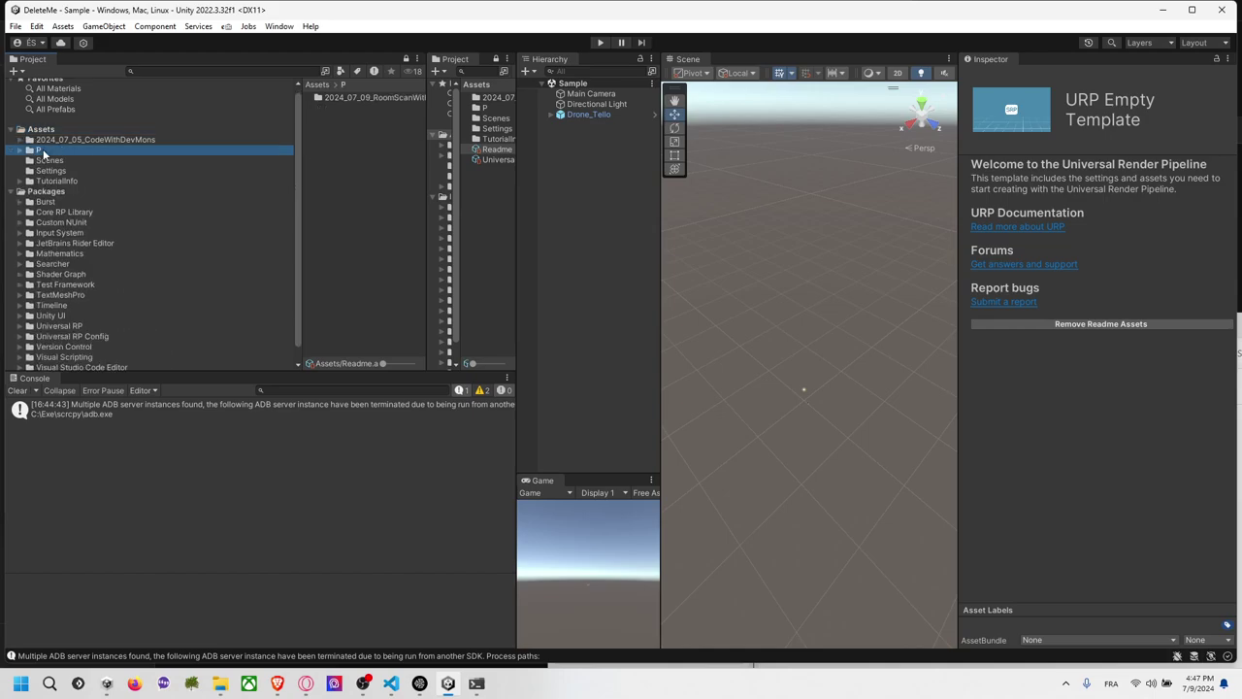
drag(426, 122, 575, 143)
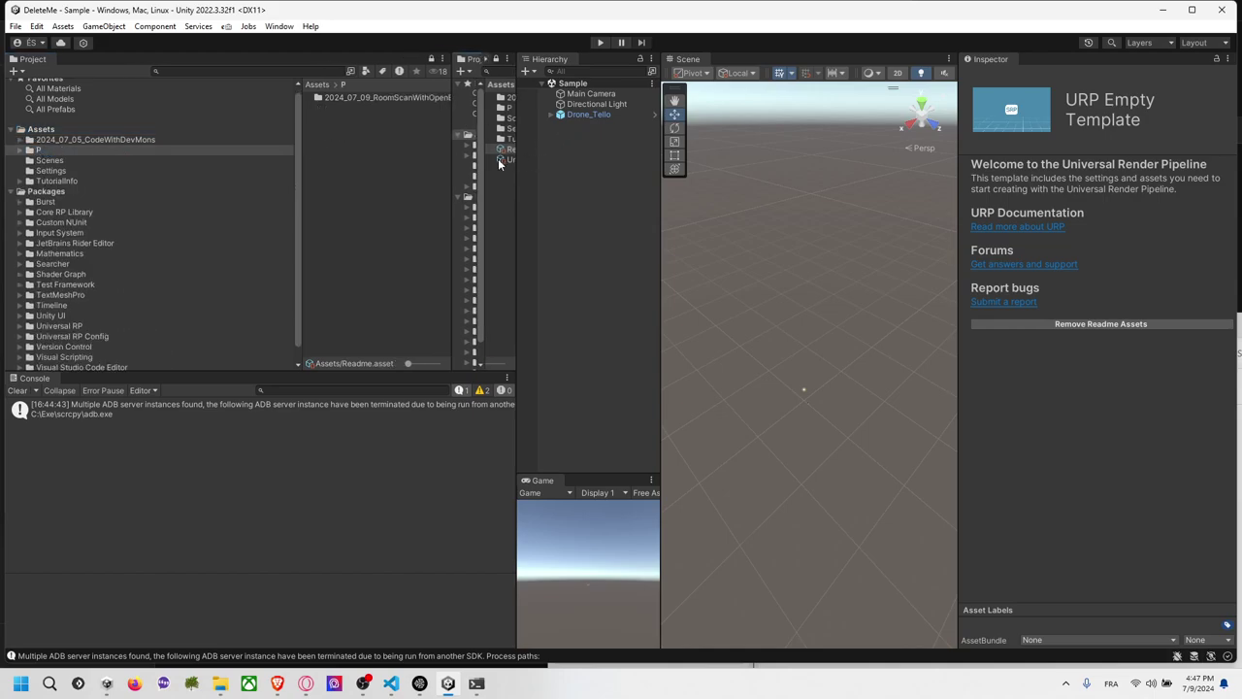
drag(298, 170, 126, 170)
click(198, 97)
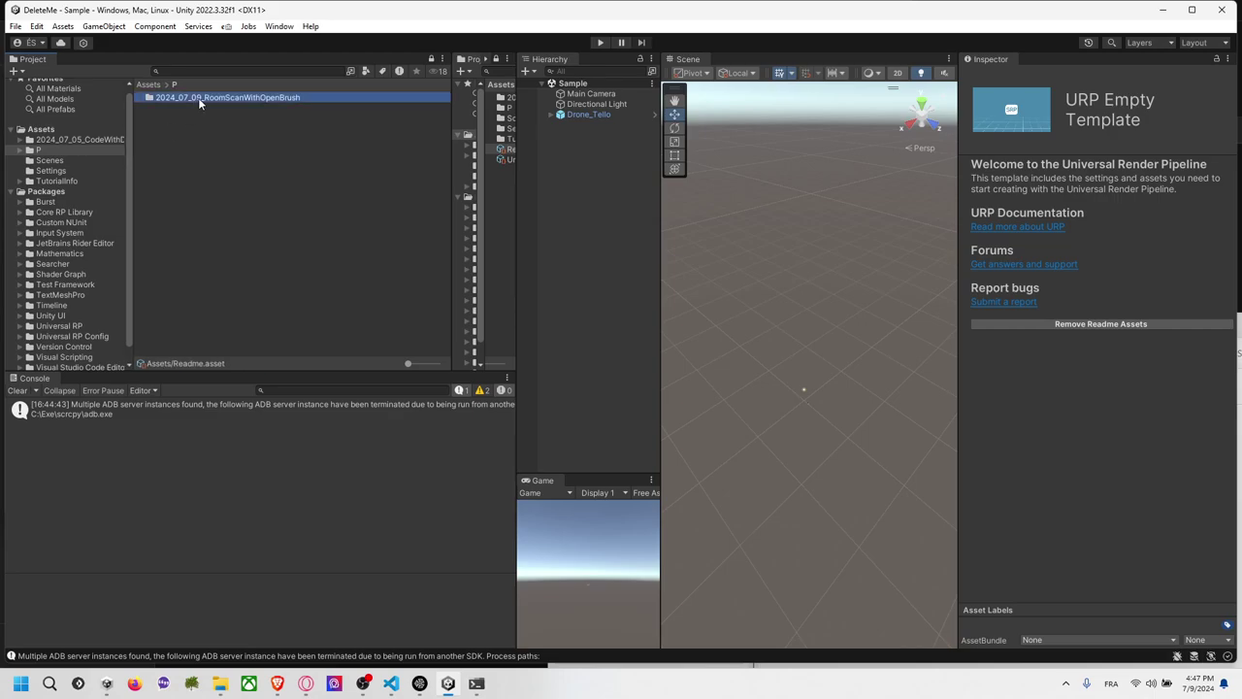
drag(453, 185, 300, 174)
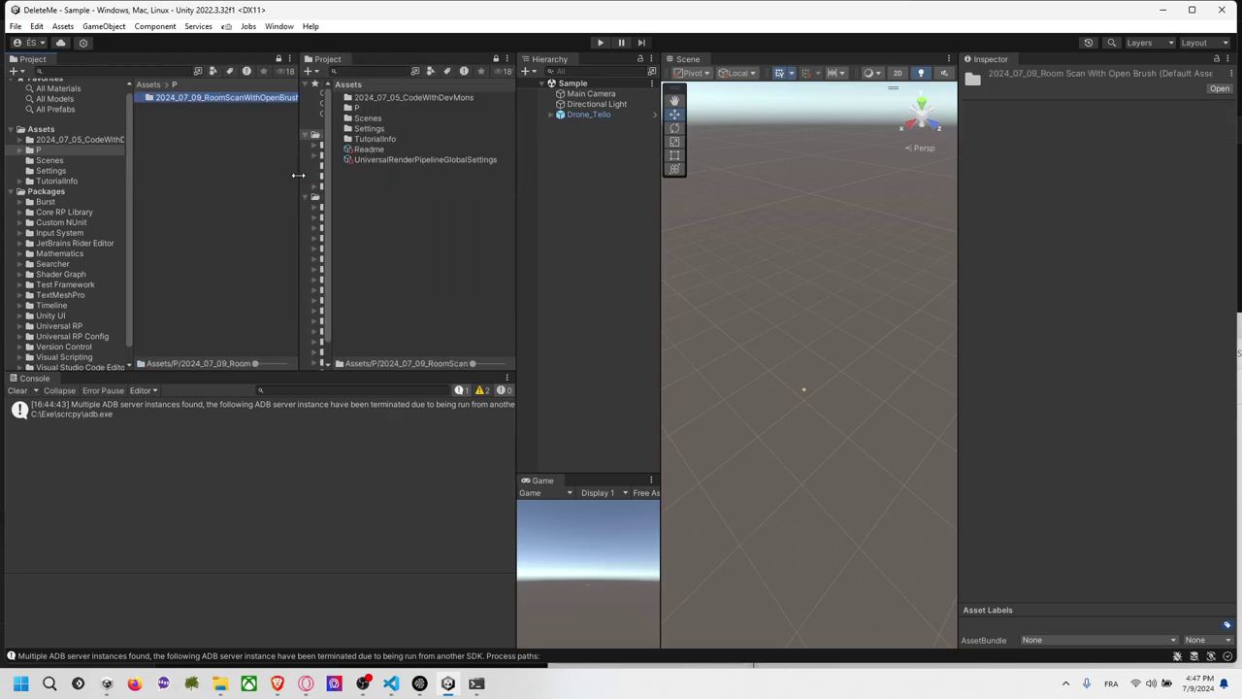
double_click(202, 98)
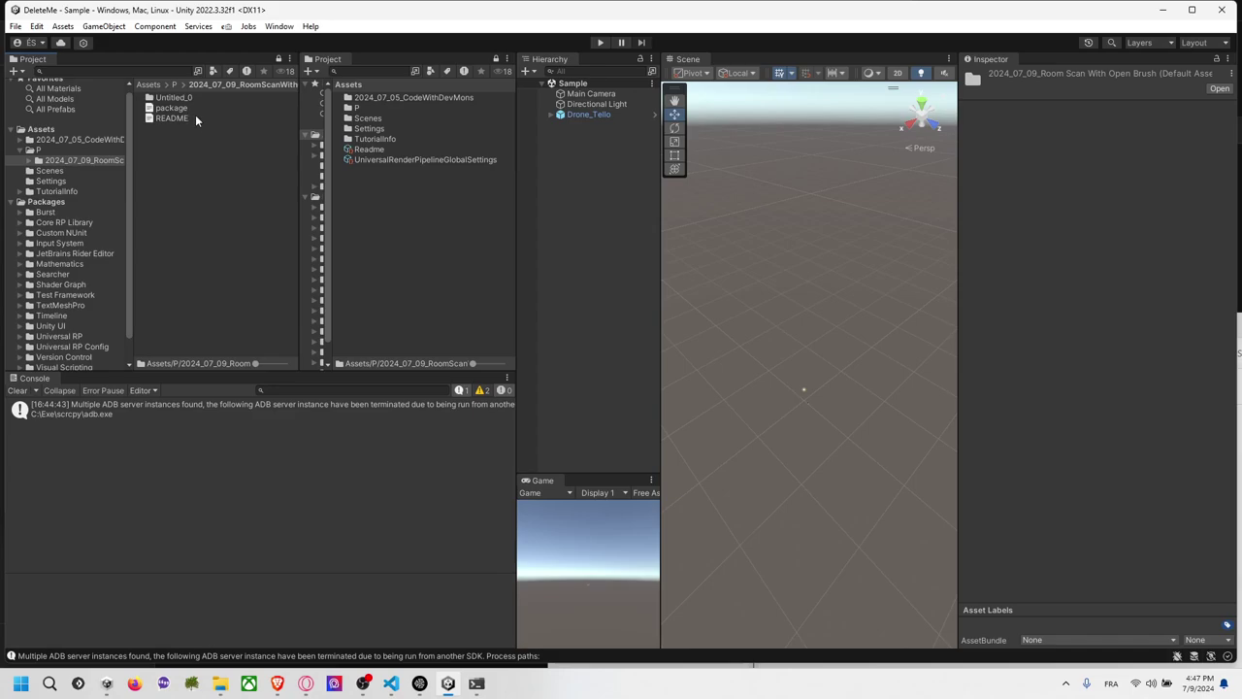
click(203, 97)
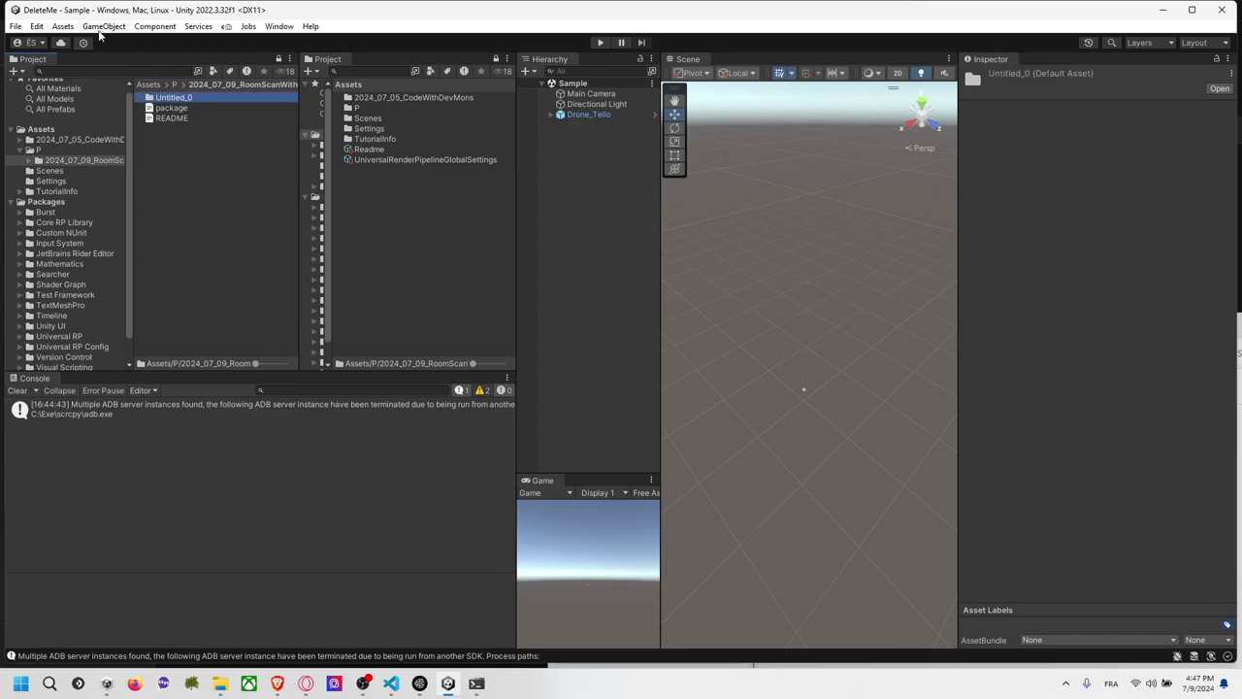
click(15, 29)
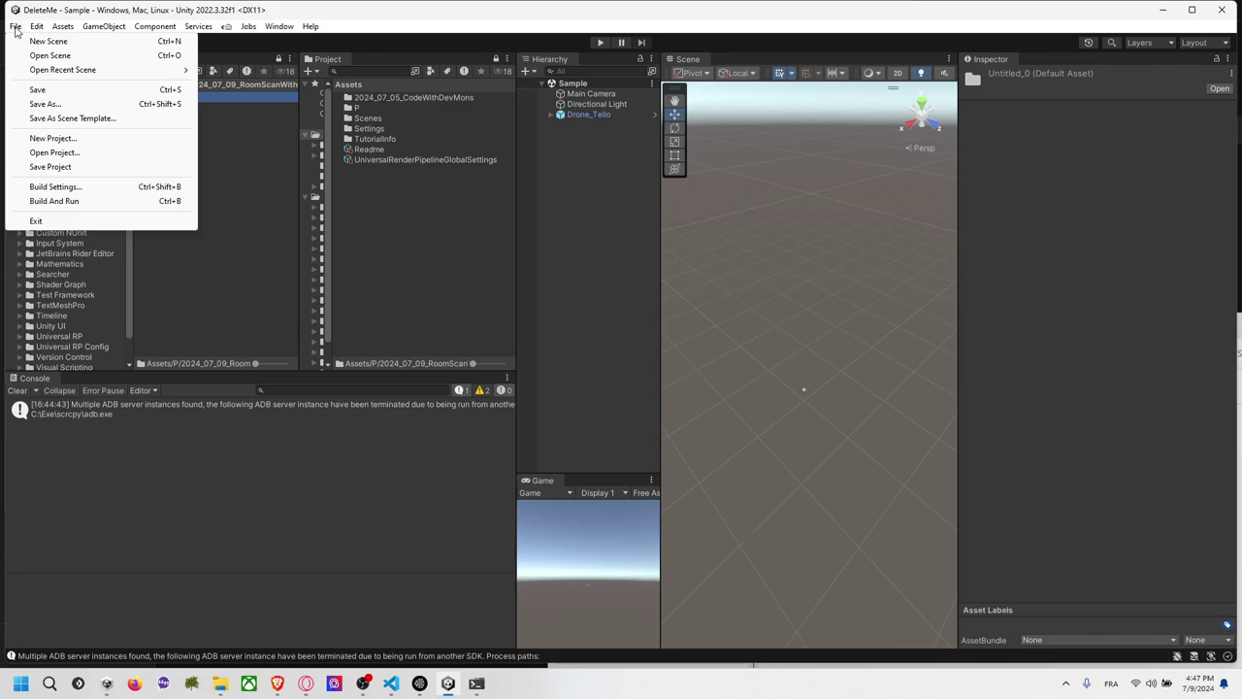
click(588, 146)
click(586, 138)
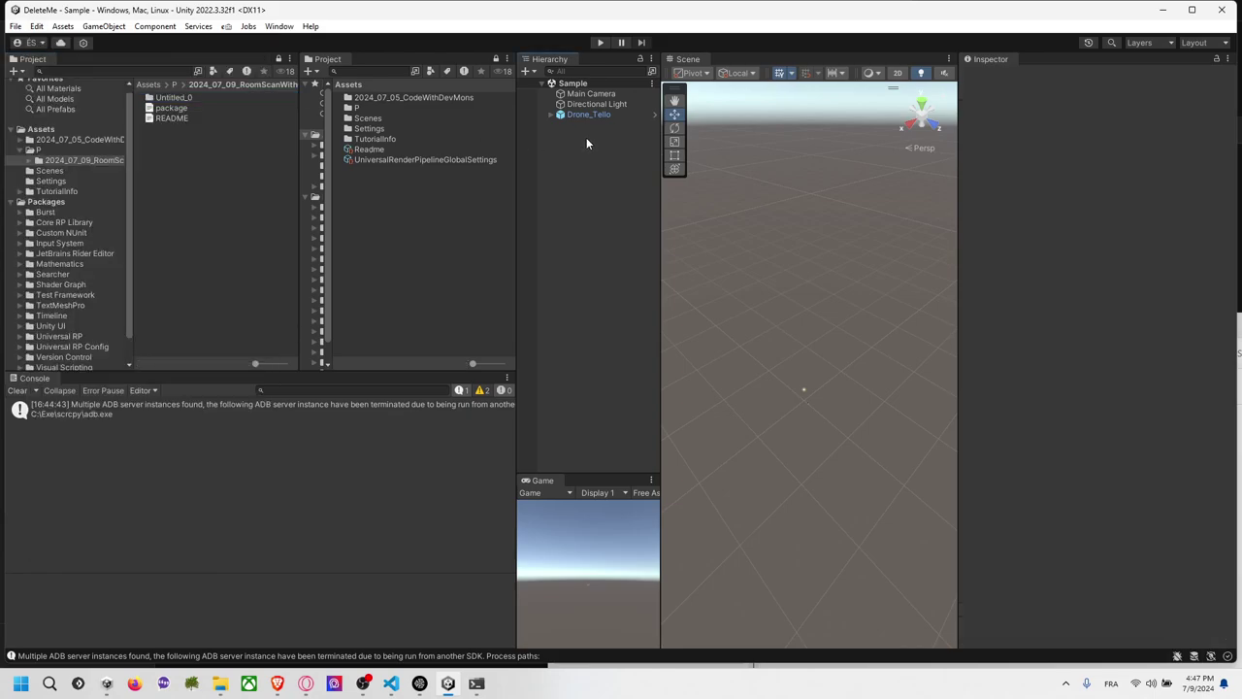
Start saving the scene with Ctrl+S, targeting P > 2024_07_09_RoomScanWithOpenBrush
key(ctrl+s)
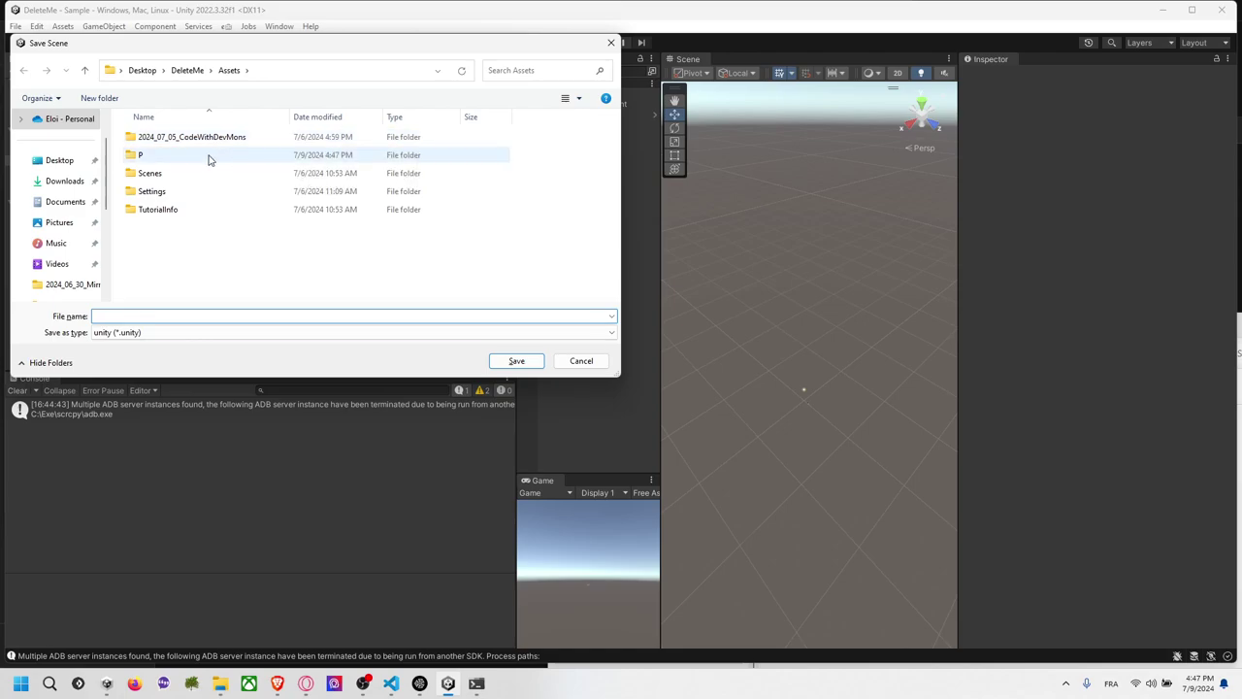
double_click(209, 159)
double_click(236, 142)
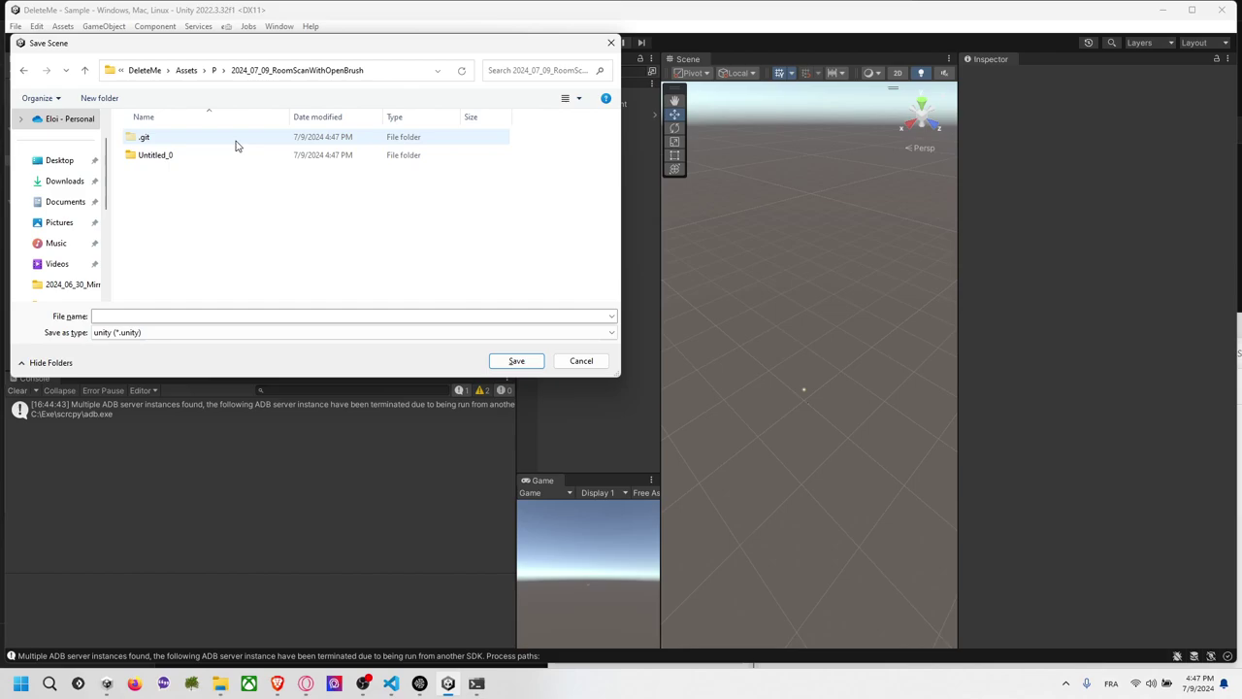
click(294, 317)
text(Drone In my Room)
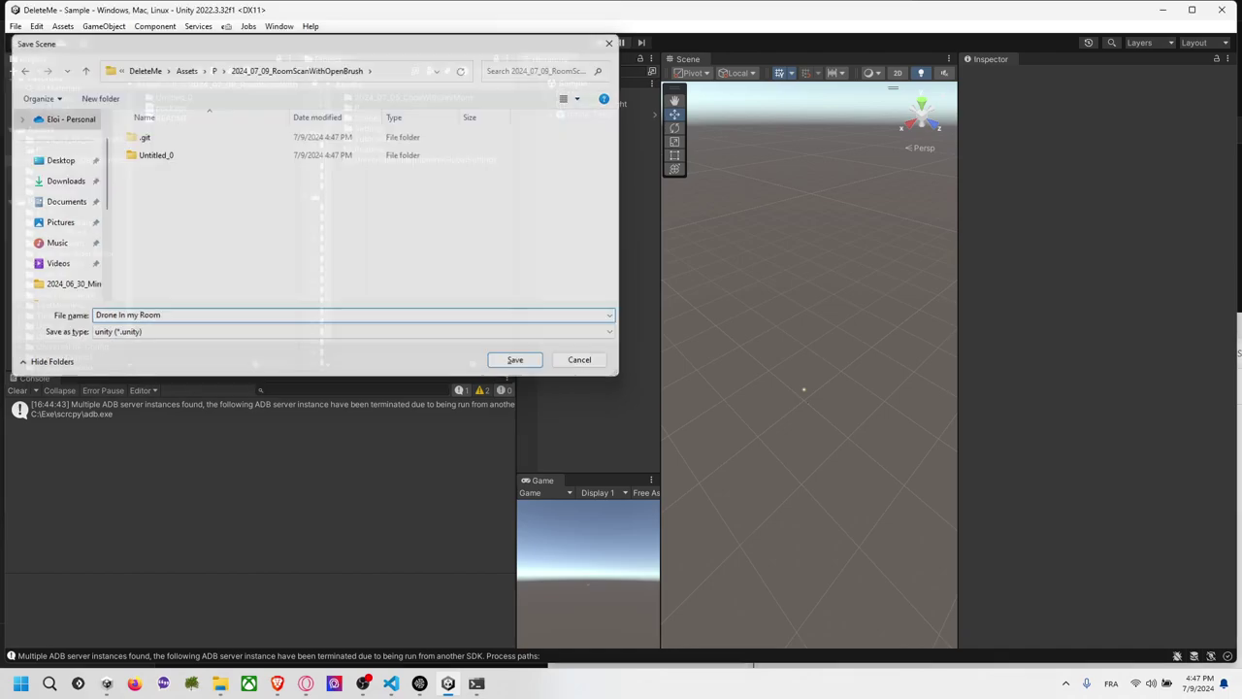
Save the scene as Drone In my Room and widen the Scene view
key(Return)
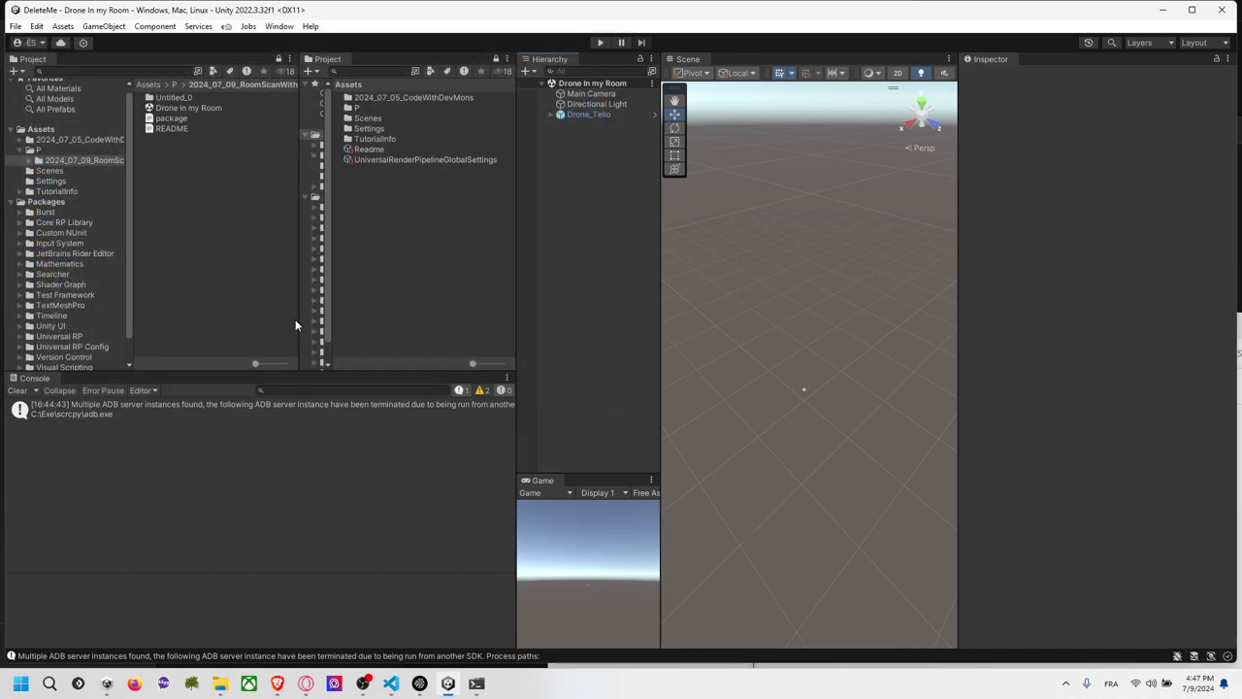
click(212, 109)
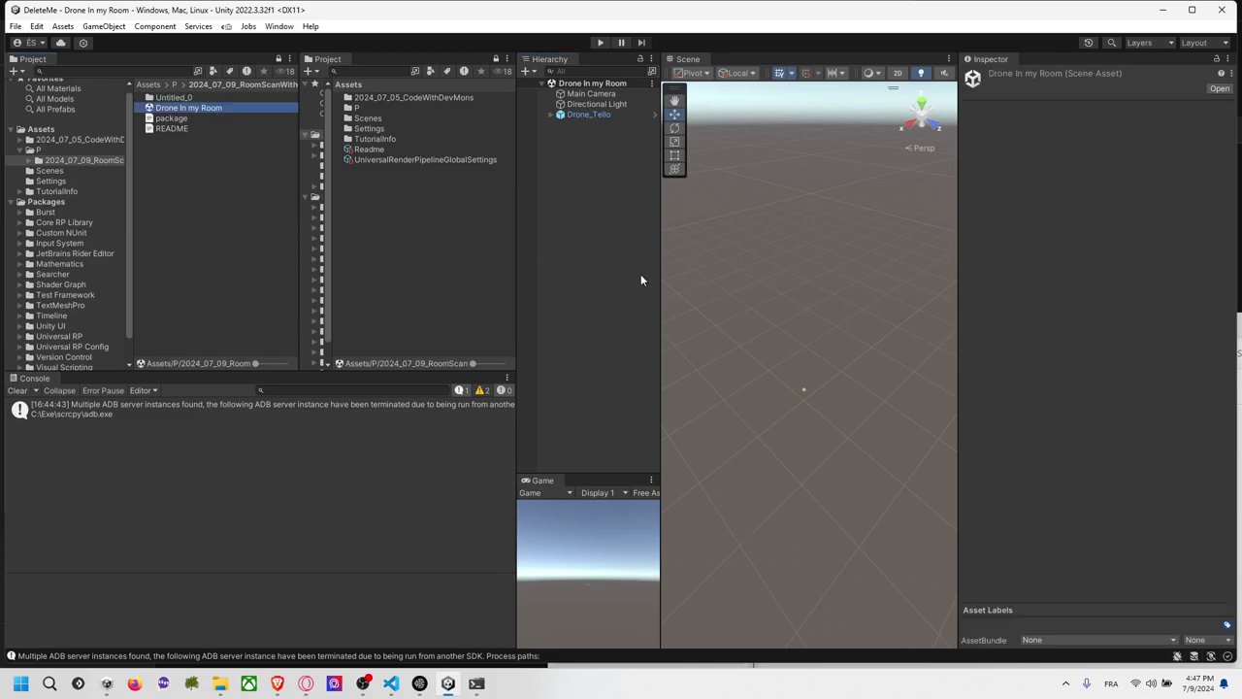
drag(658, 275, 496, 230)
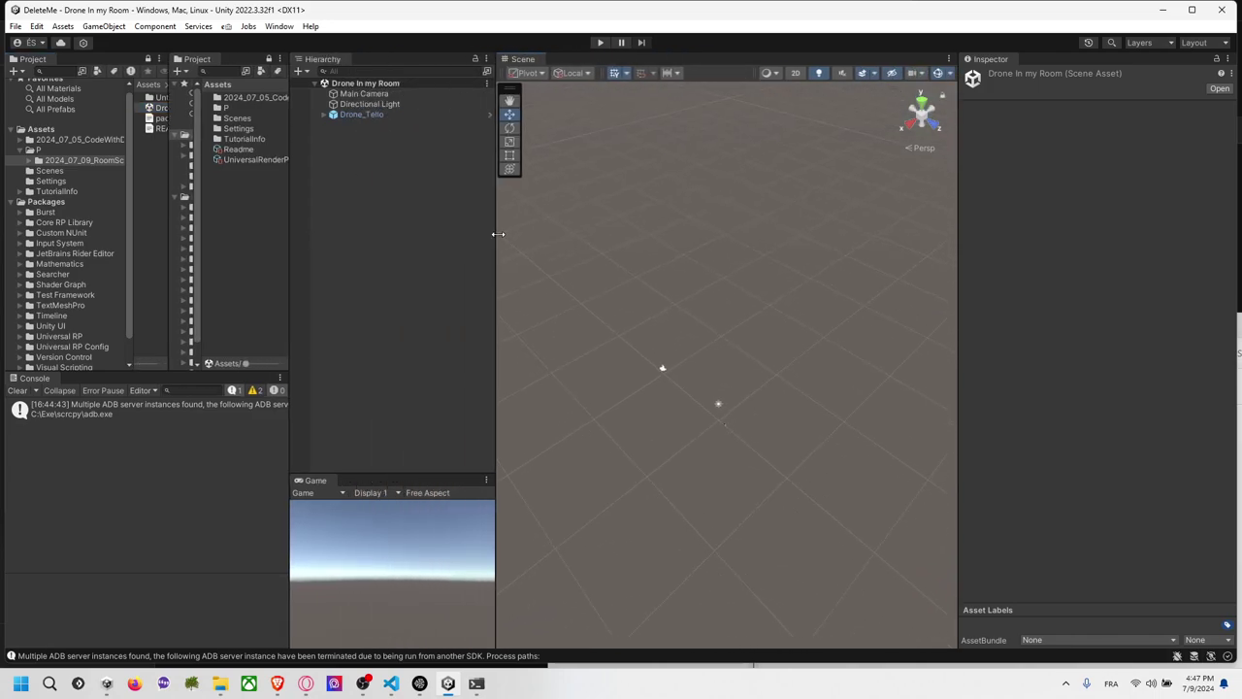
click(374, 116)
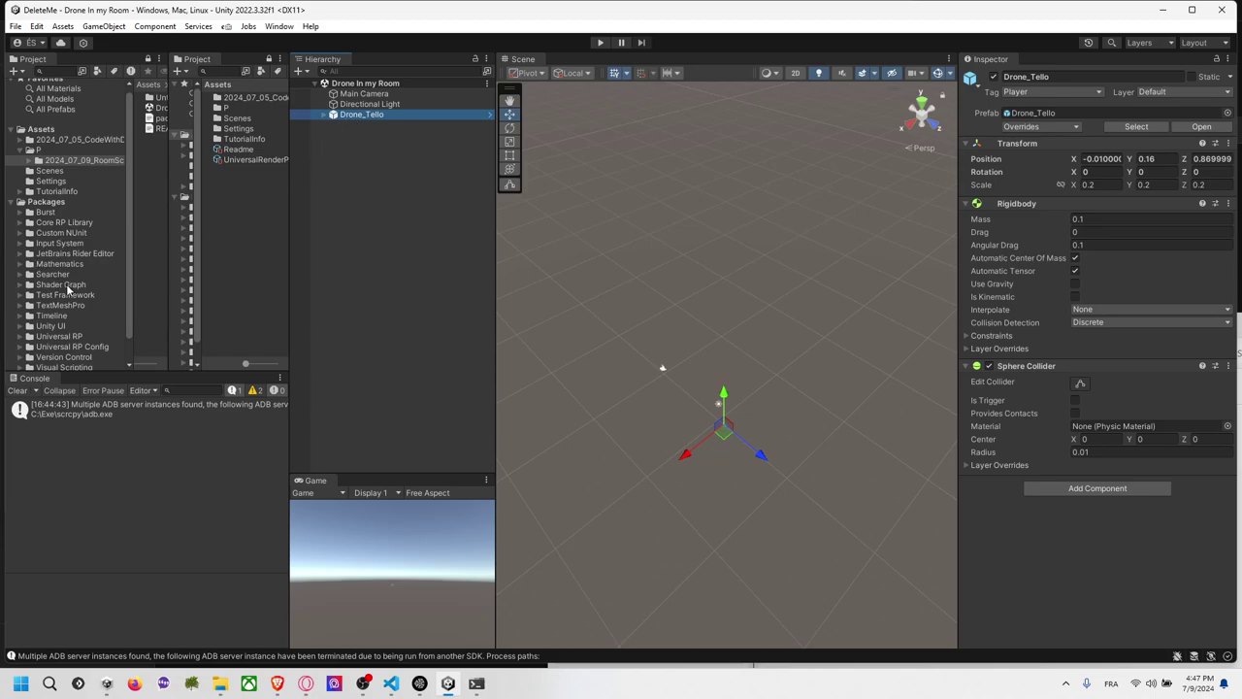
scroll(66, 284, down, 1)
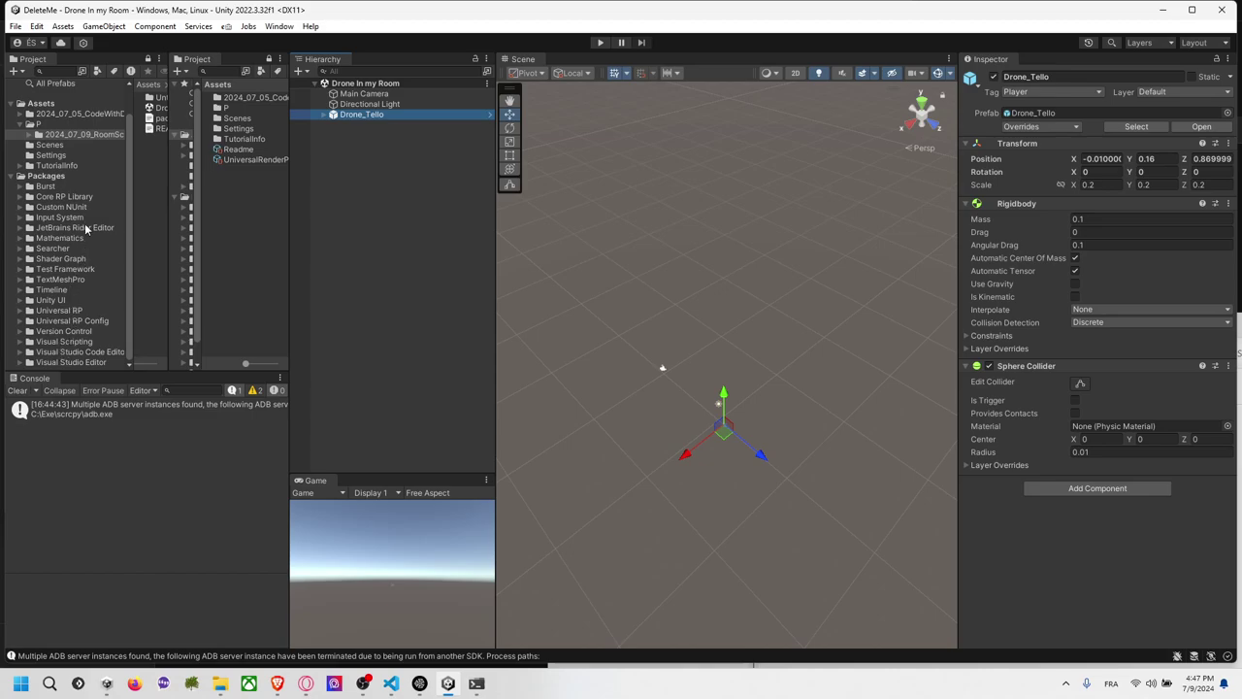
scroll(81, 228, up, 1)
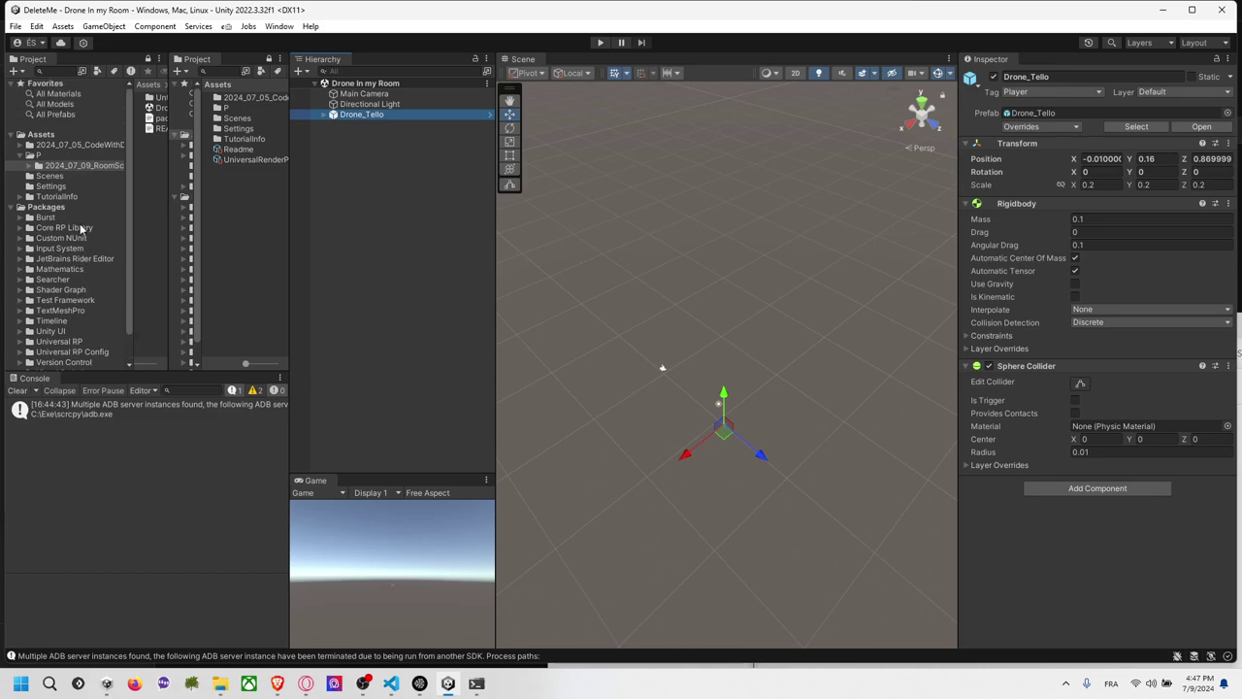
Select Drone_Tello, frame it with F and zoom out in the Scene view
click(20, 151)
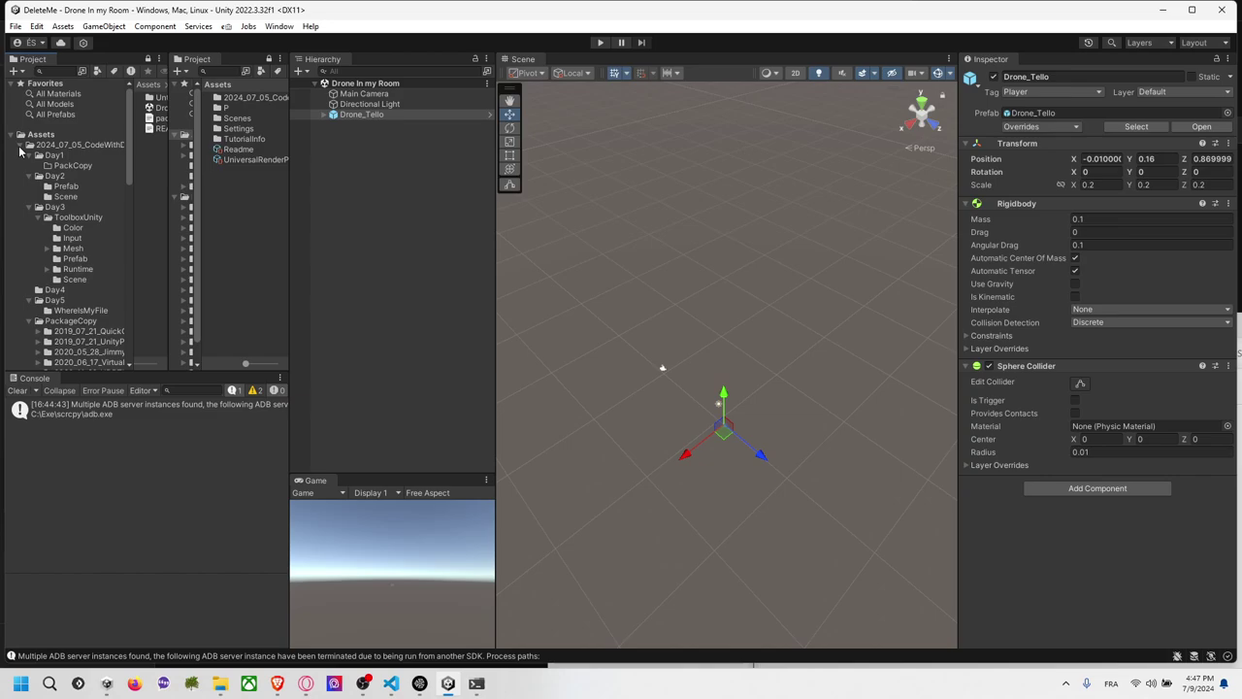
scroll(75, 287, down, 4)
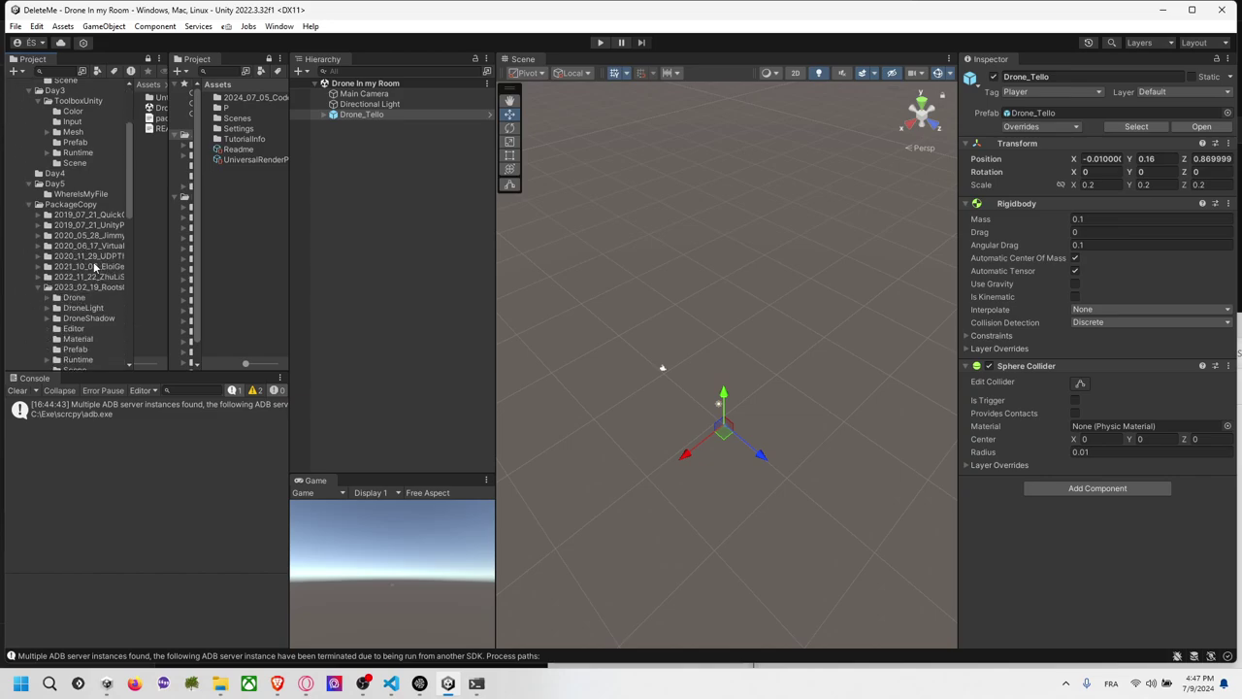
scroll(88, 276, up, 4)
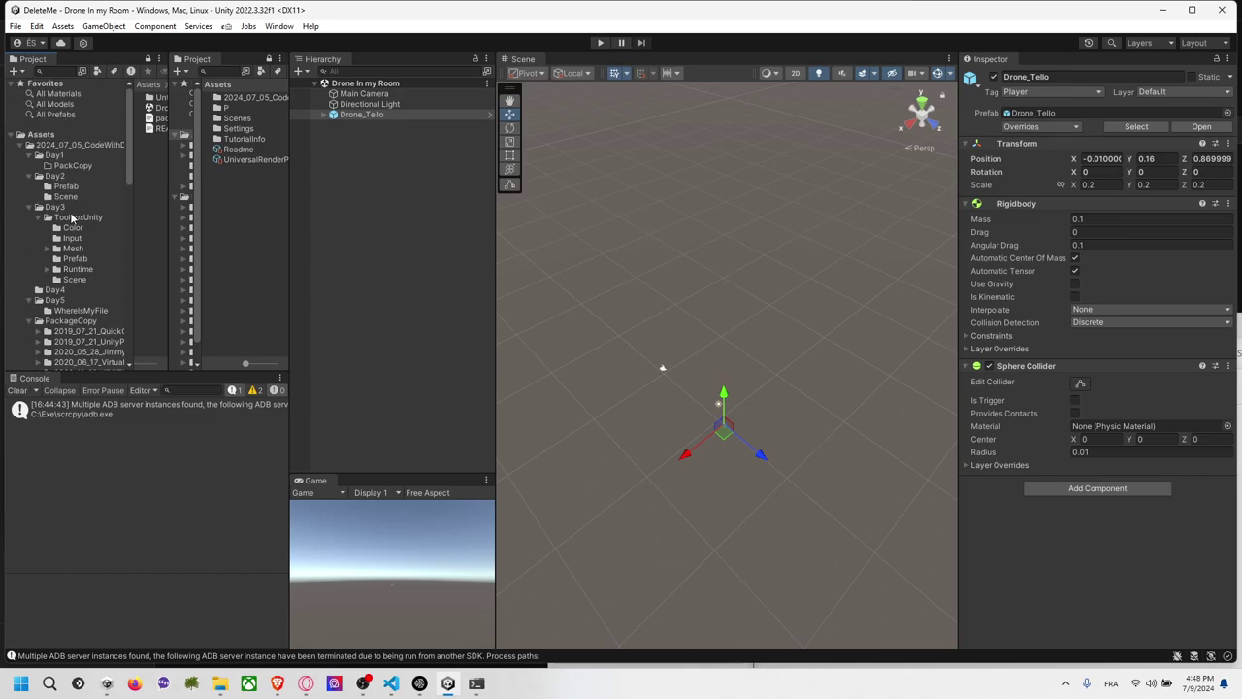
click(20, 145)
click(401, 210)
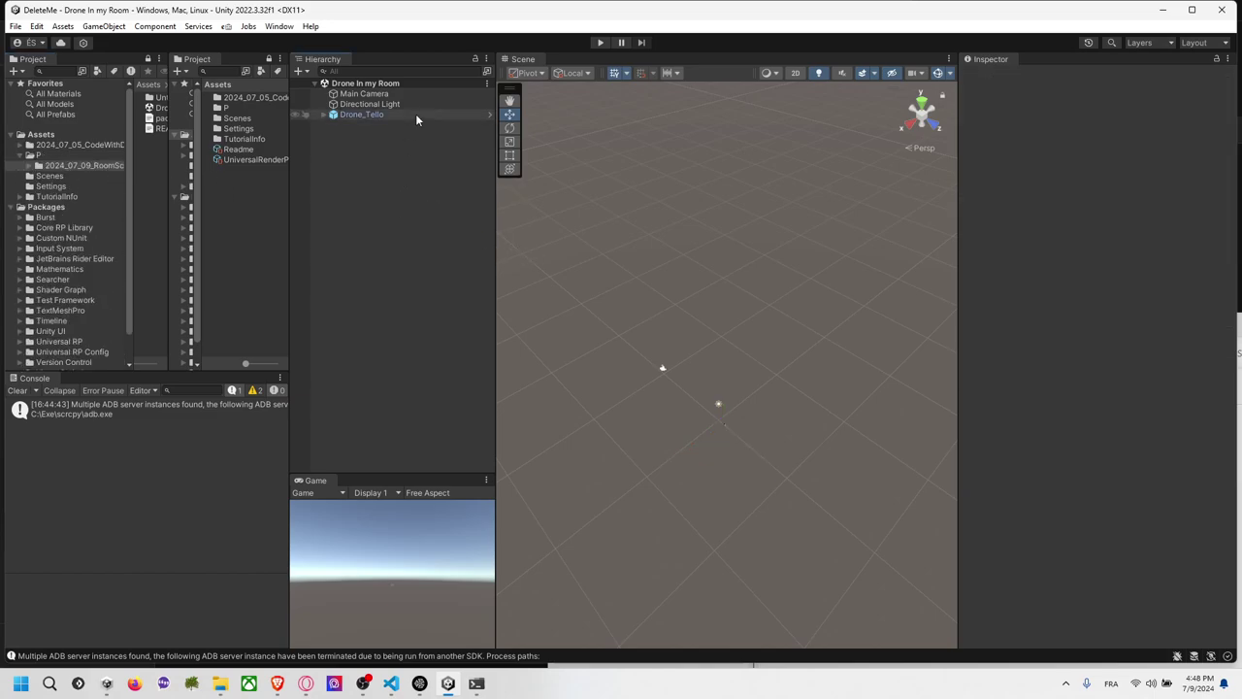
click(417, 114)
key(f)
scroll(740, 328, down, 2)
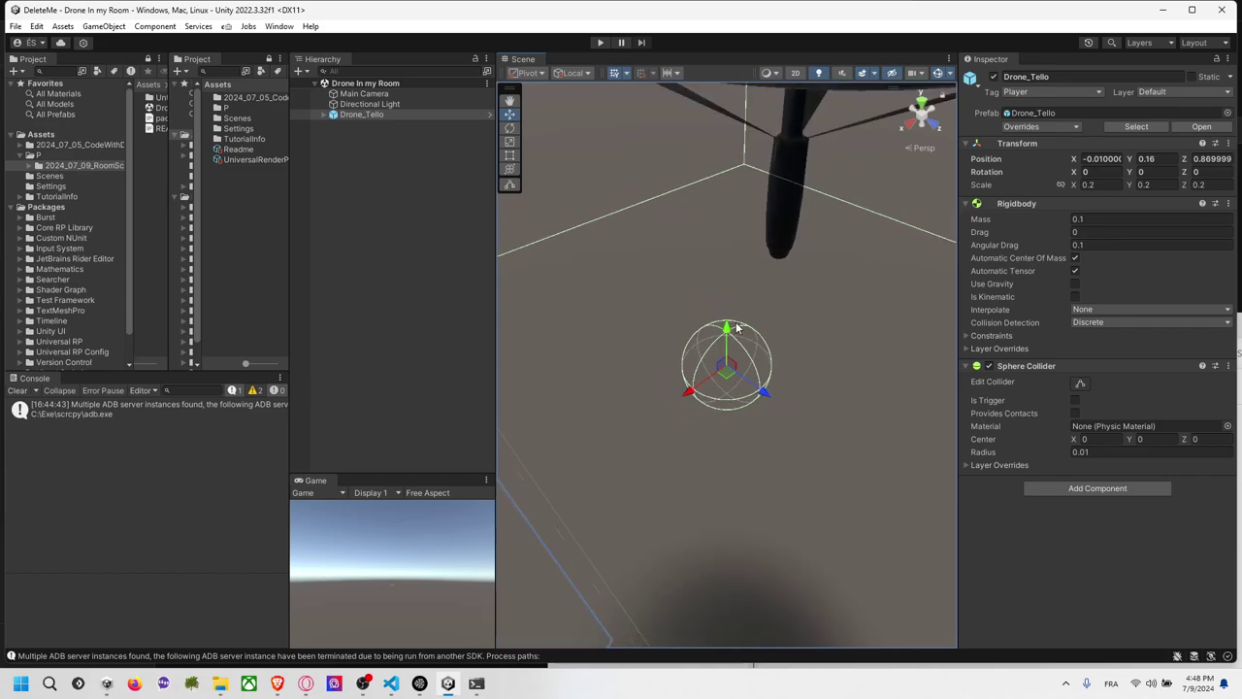
scroll(738, 330, down, 3)
scroll(735, 331, down, 3)
scroll(733, 333, down, 2)
scroll(730, 332, down, 3)
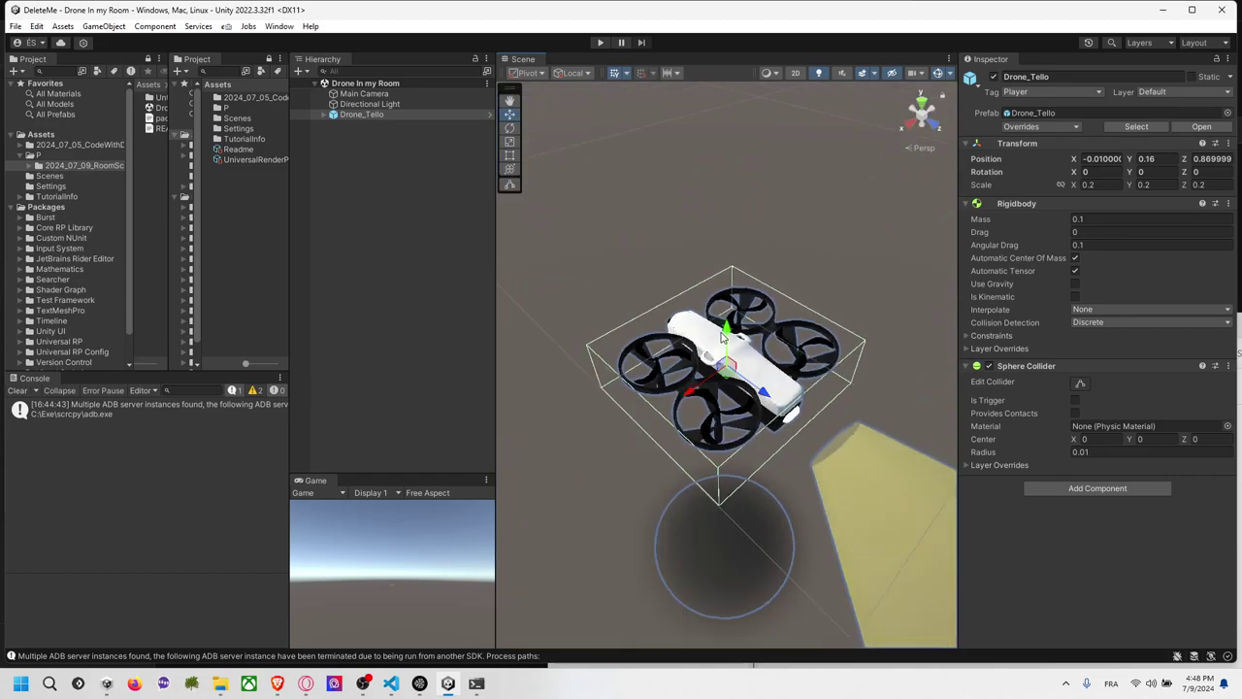
scroll(730, 332, down, 2)
scroll(730, 332, down, 1)
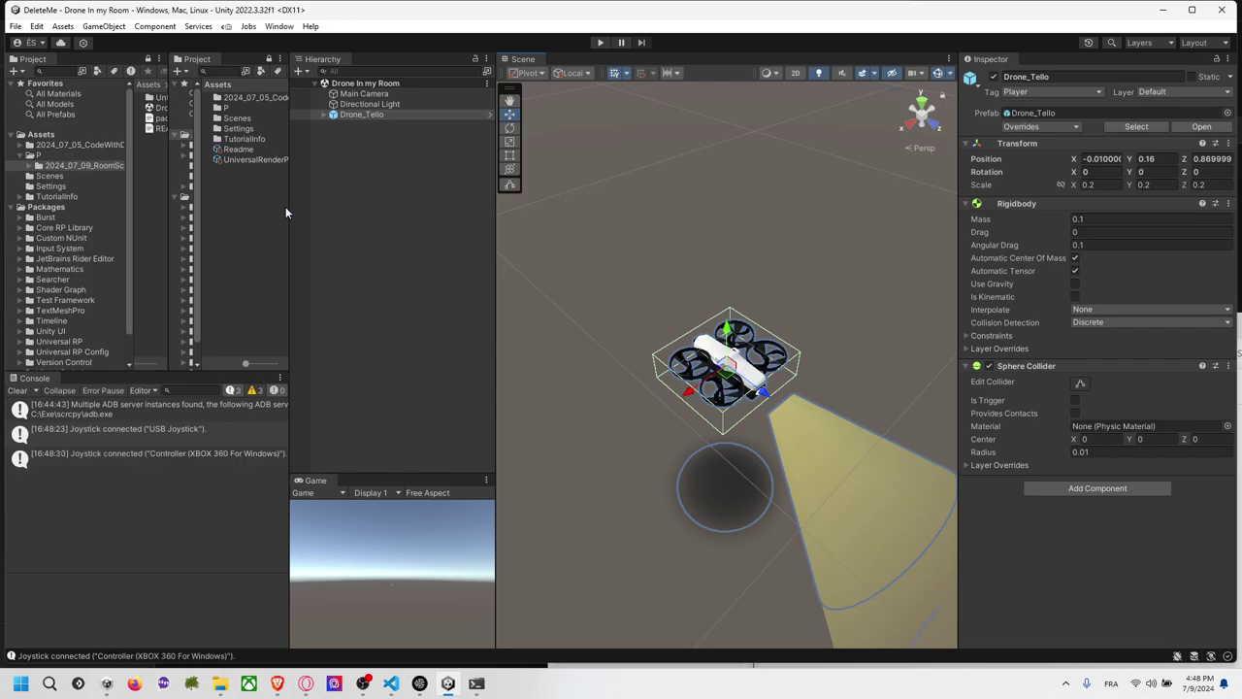
click(600, 42)
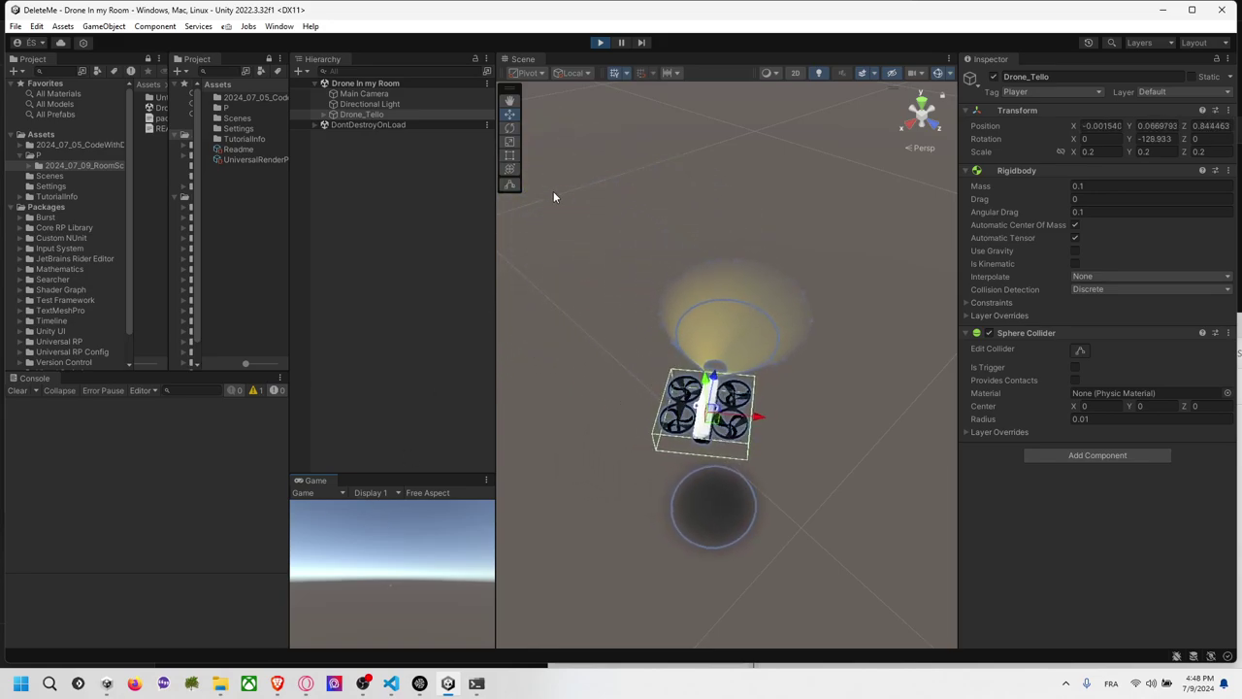
Exit Play mode and locate the Drone_Tello prefab asset, locking the right Project panel
click(598, 45)
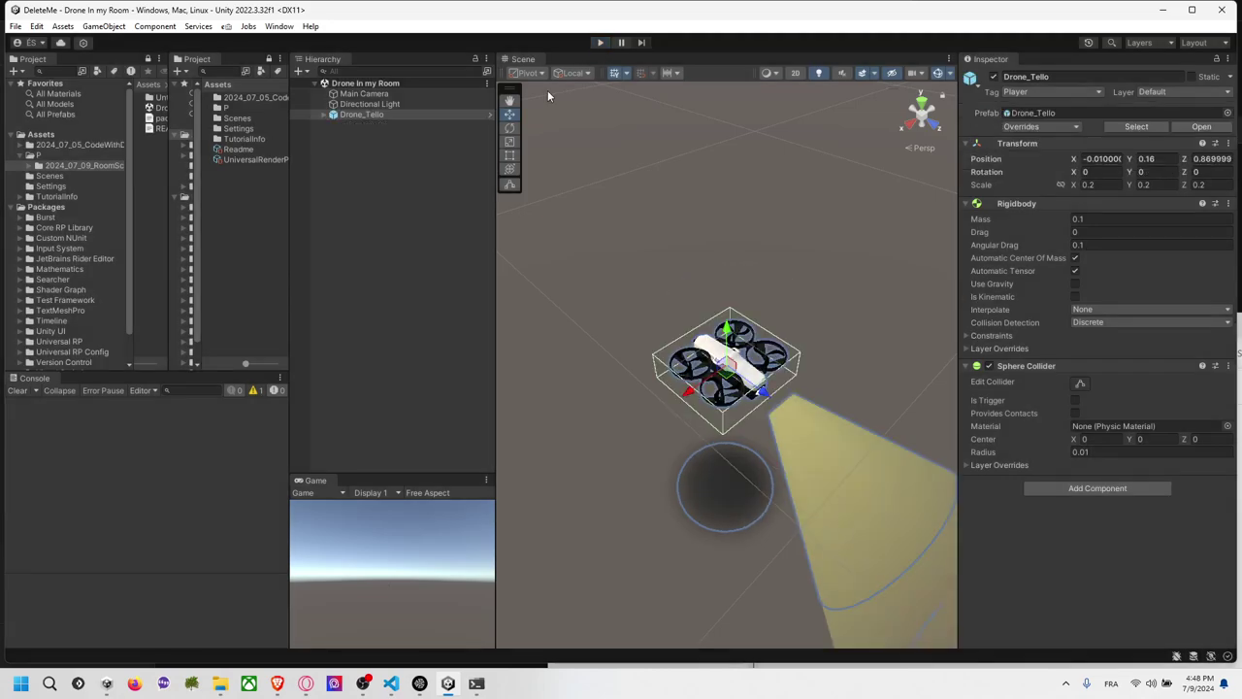
click(383, 103)
click(388, 115)
click(1131, 127)
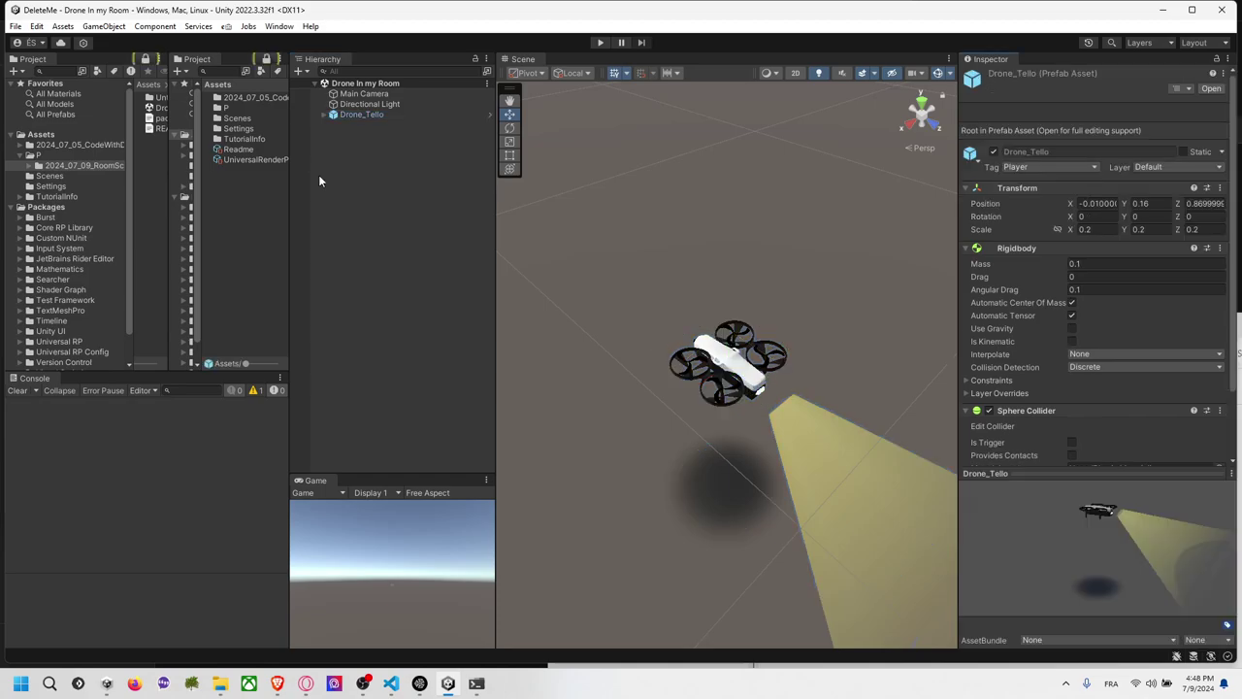
mouse_move(291, 269)
mouse_down()
mouse_move(544, 270)
mouse_move(233, 241)
mouse_move(375, 243)
mouse_up()
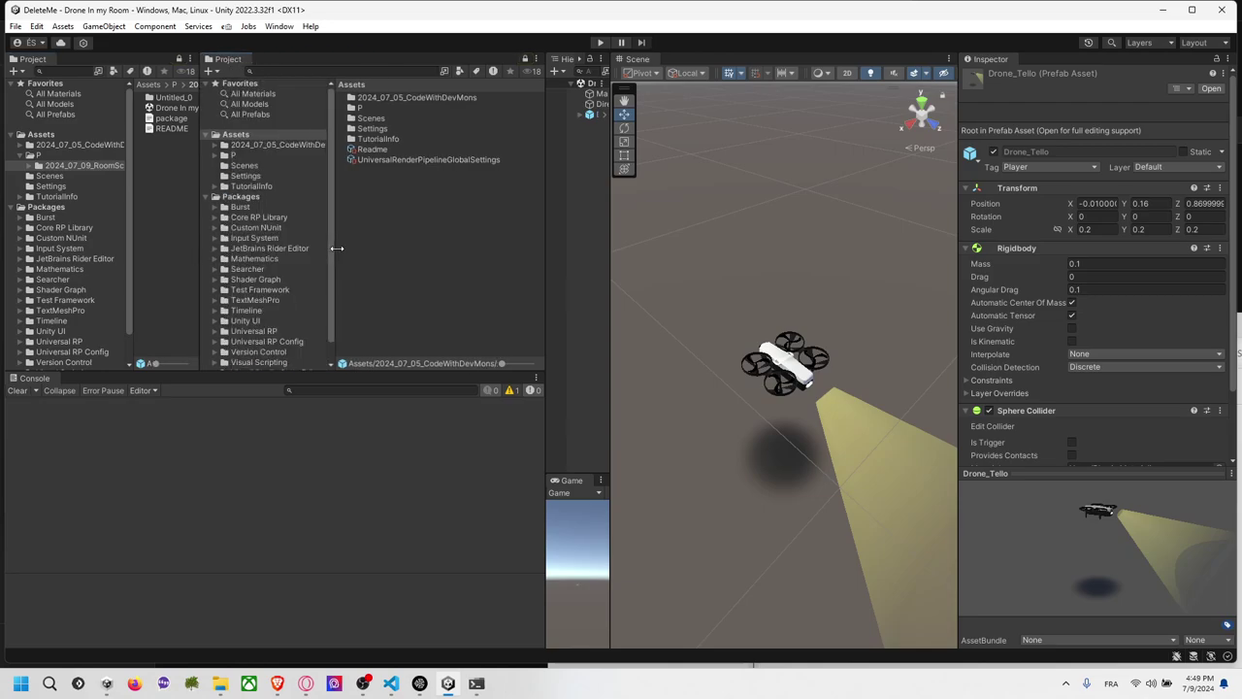
click(773, 381)
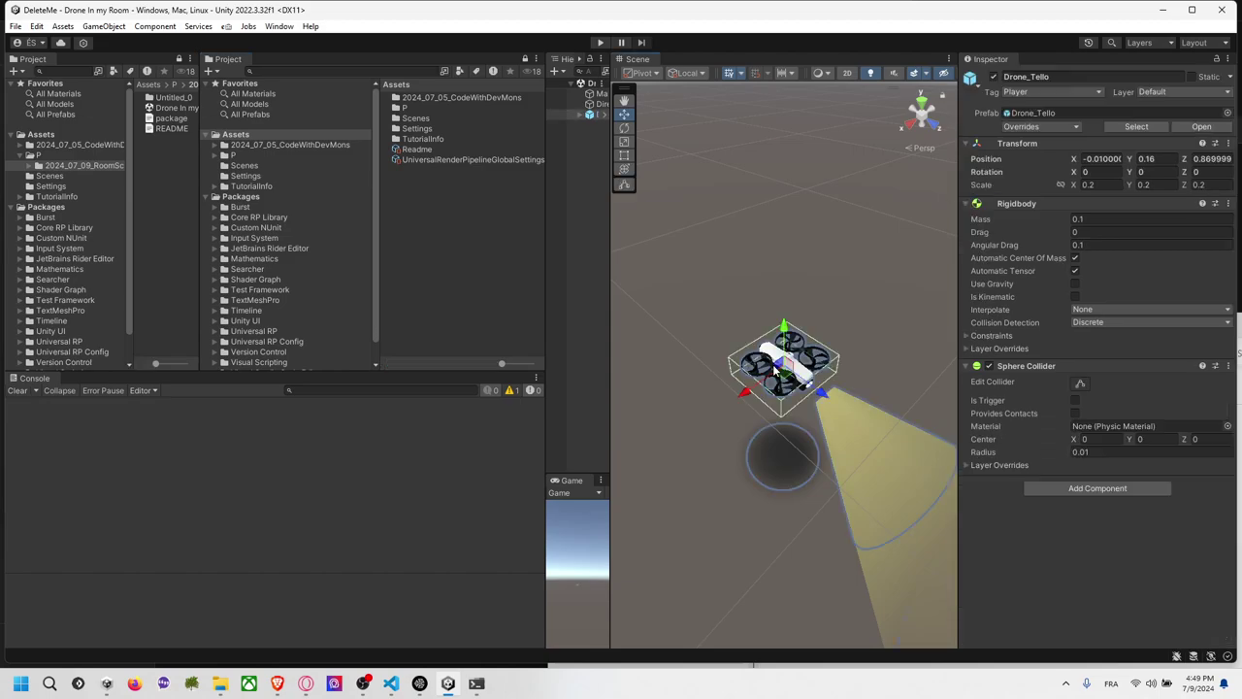
click(1056, 91)
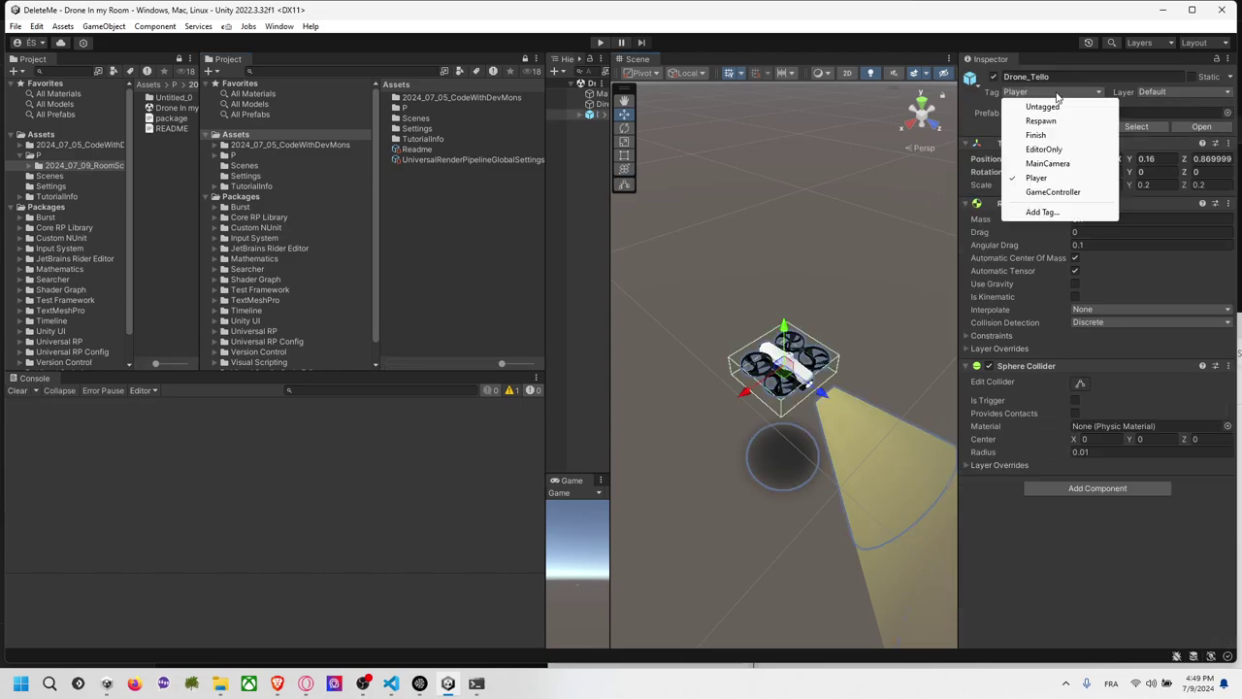
click(1140, 126)
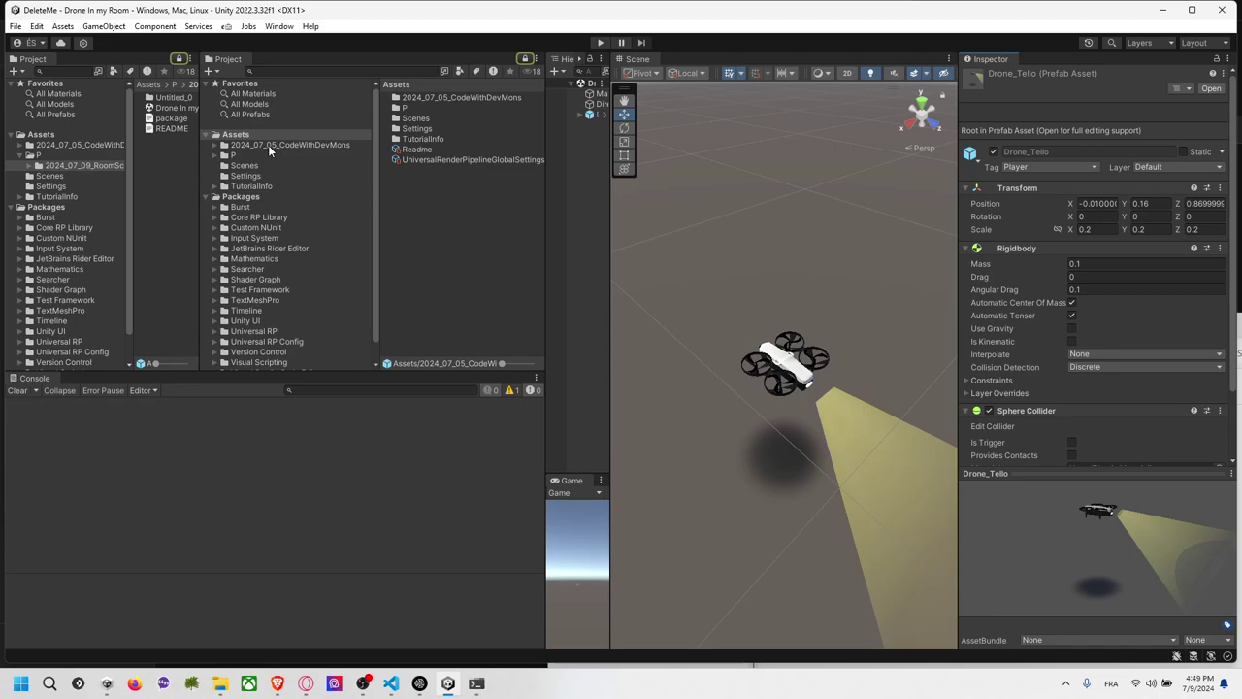
click(179, 62)
click(525, 62)
click(787, 361)
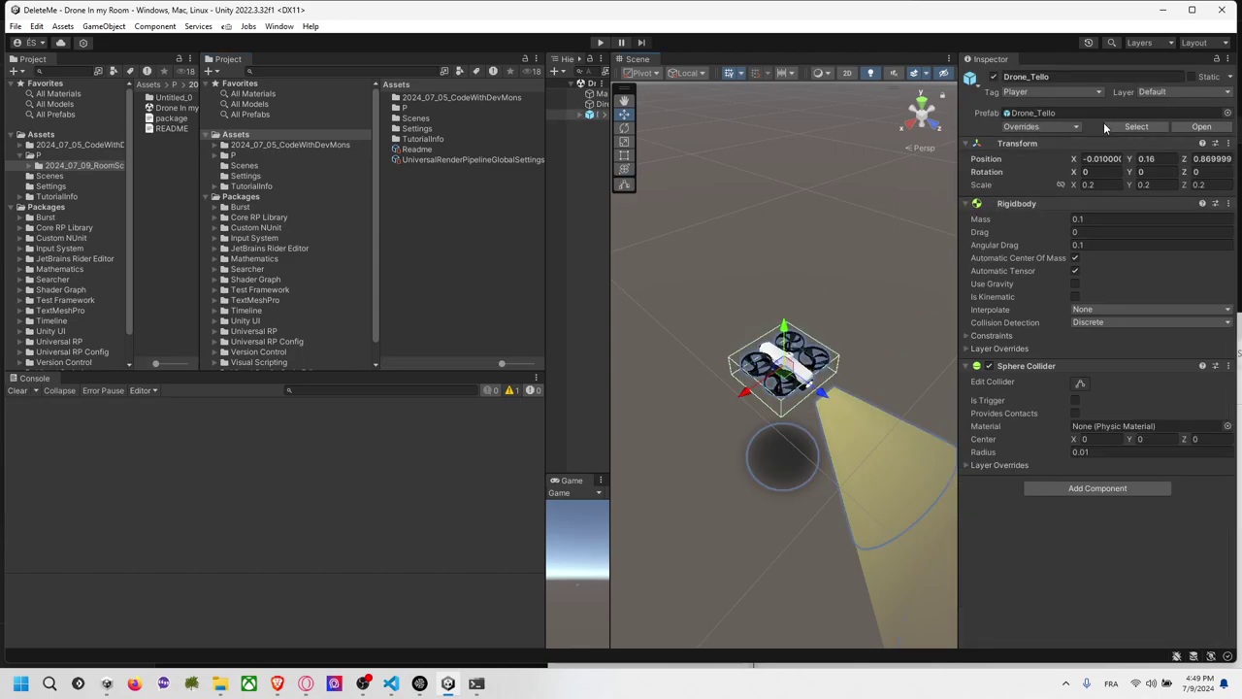
click(1129, 124)
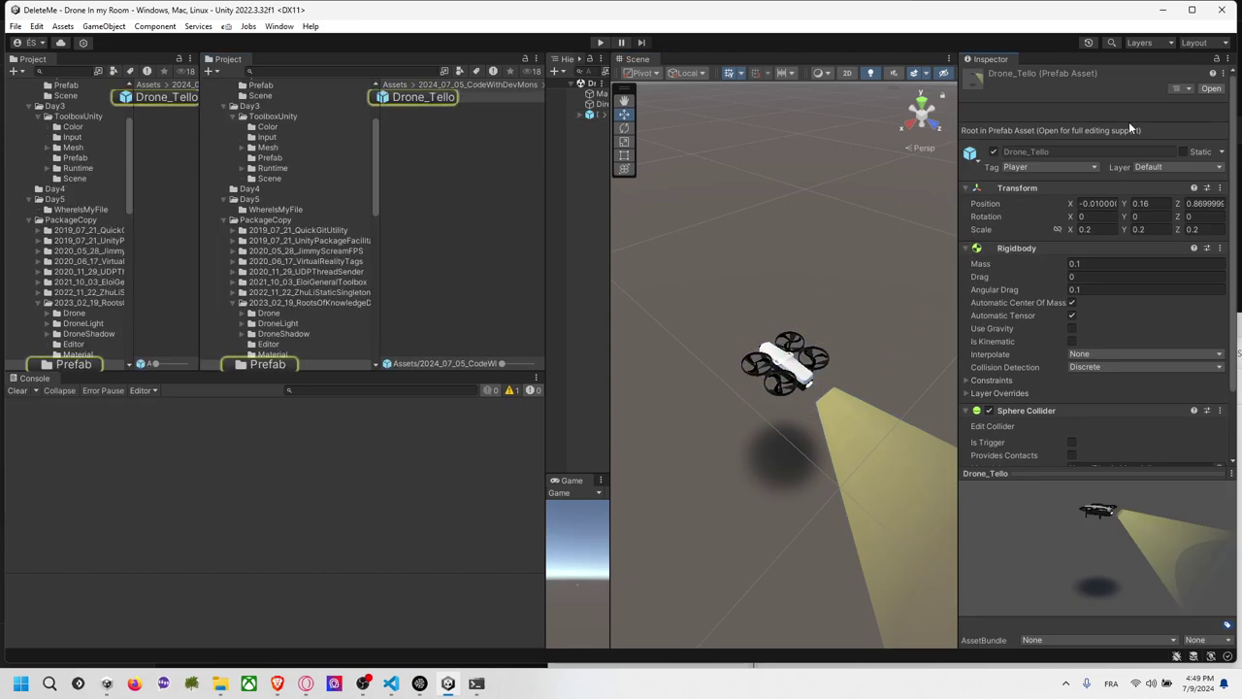
Tidy the folder tree and open Assets > P > 2024_07_09_RoomScanWithOpenBrush
click(94, 304)
drag(133, 301, 165, 297)
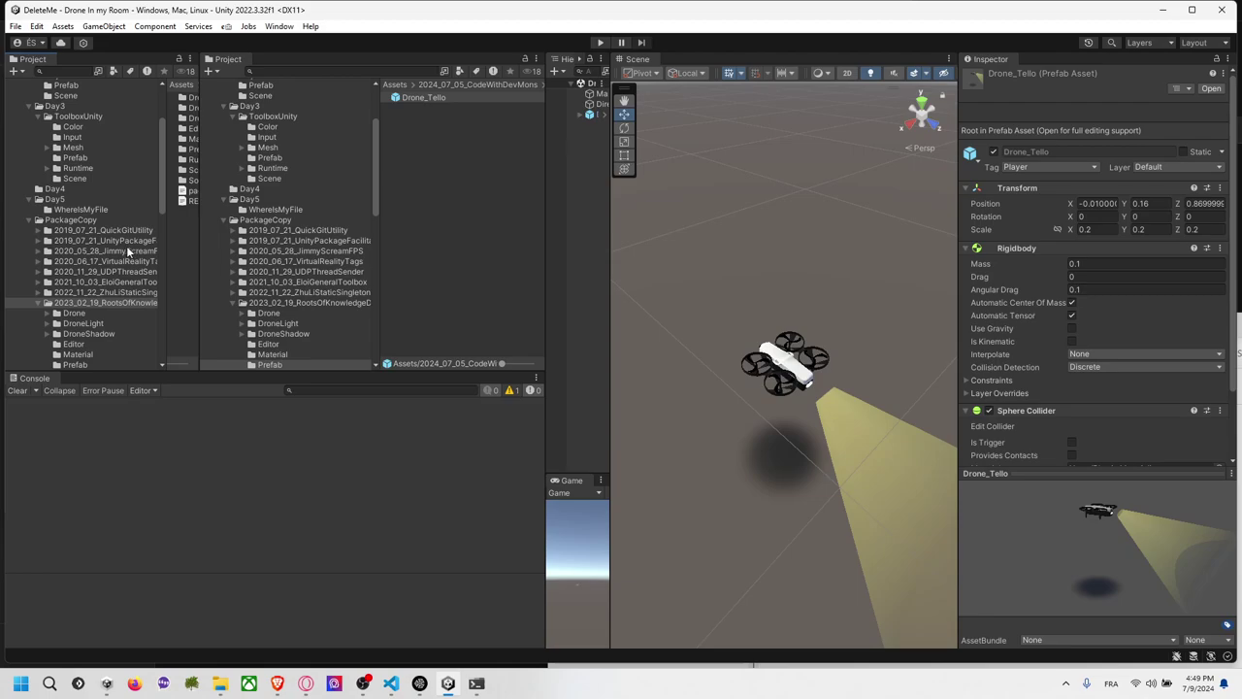
click(67, 223)
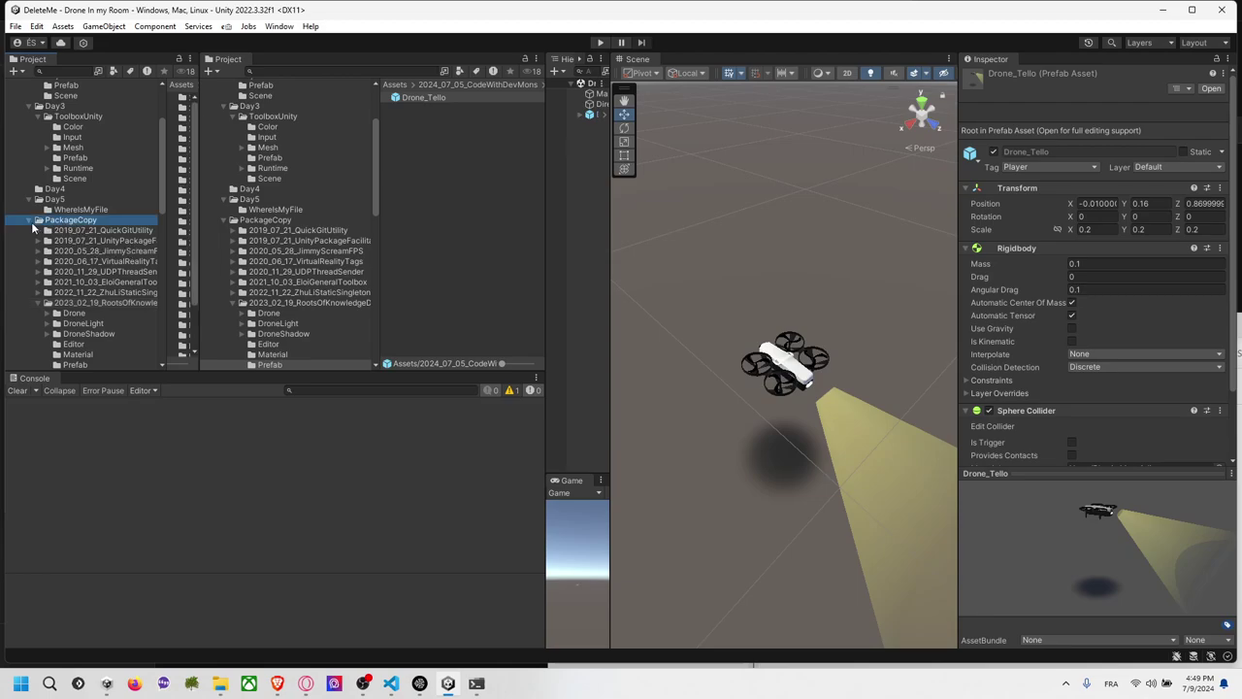
click(37, 222)
scroll(70, 230, up, 3)
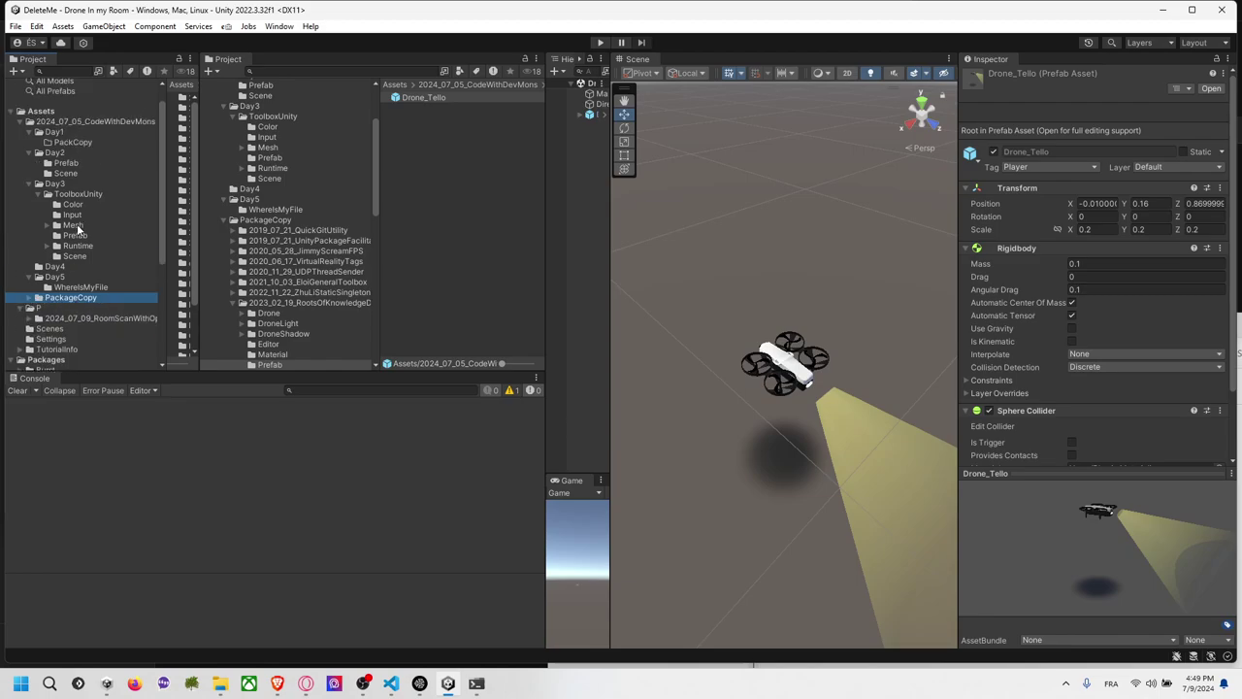
click(21, 124)
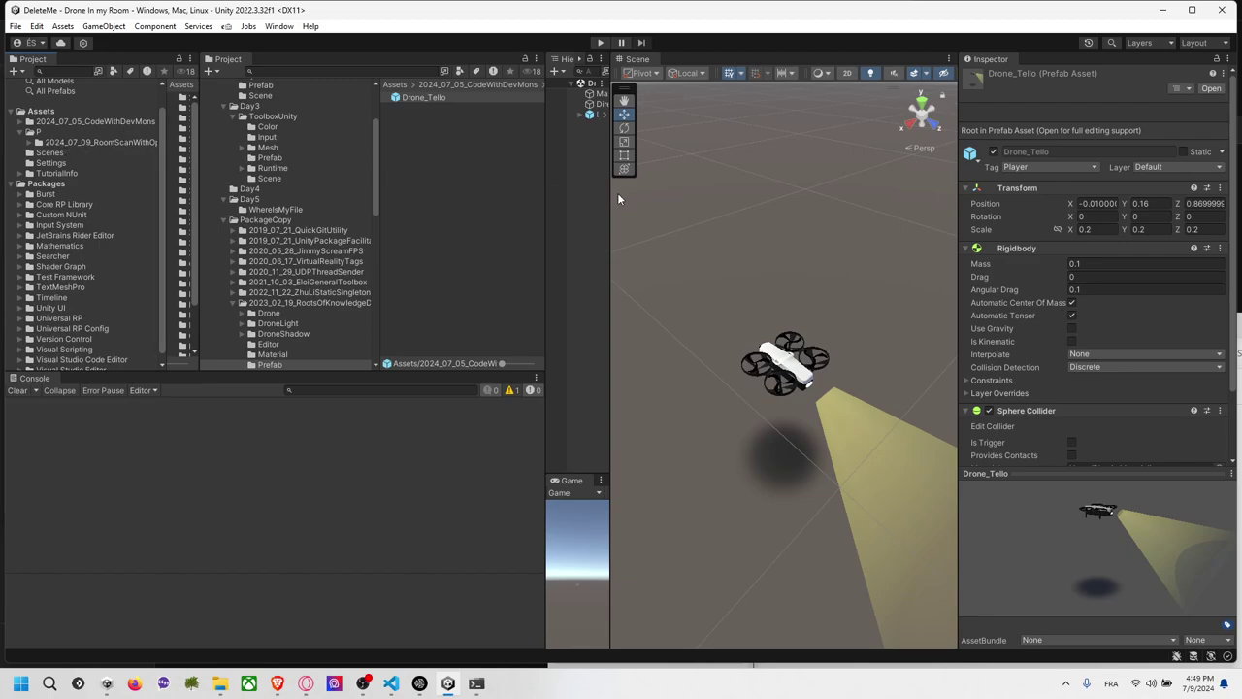
drag(612, 200, 733, 199)
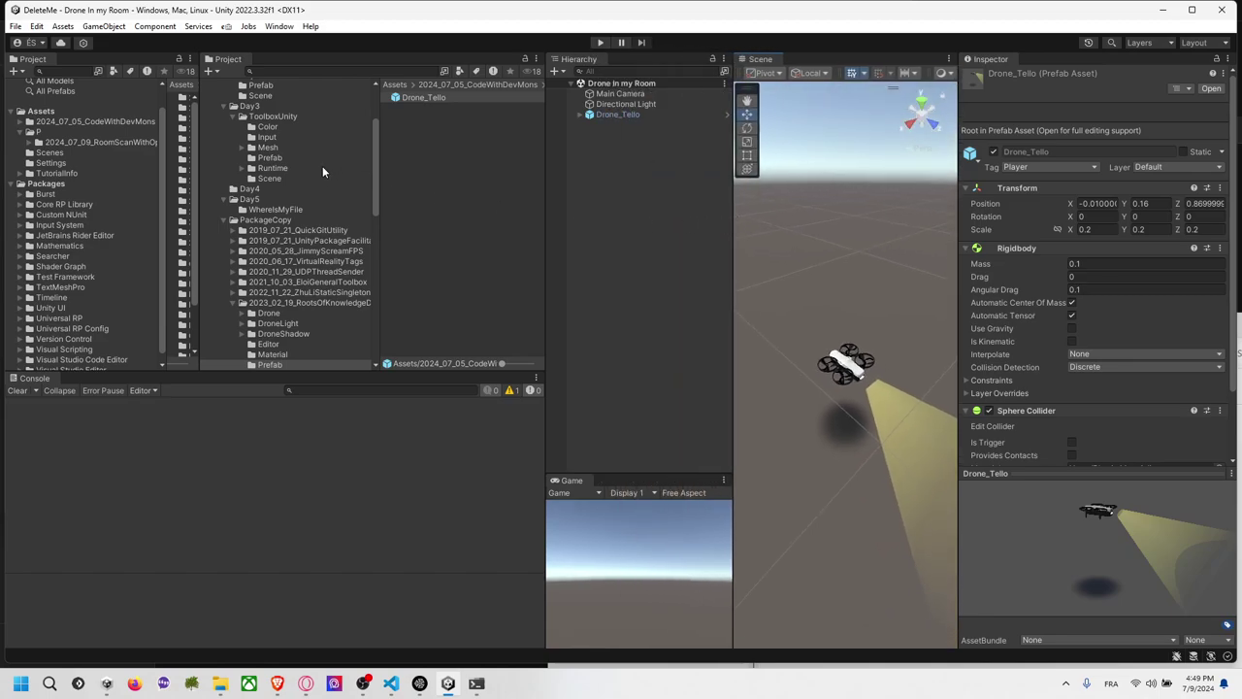
scroll(292, 172, up, 5)
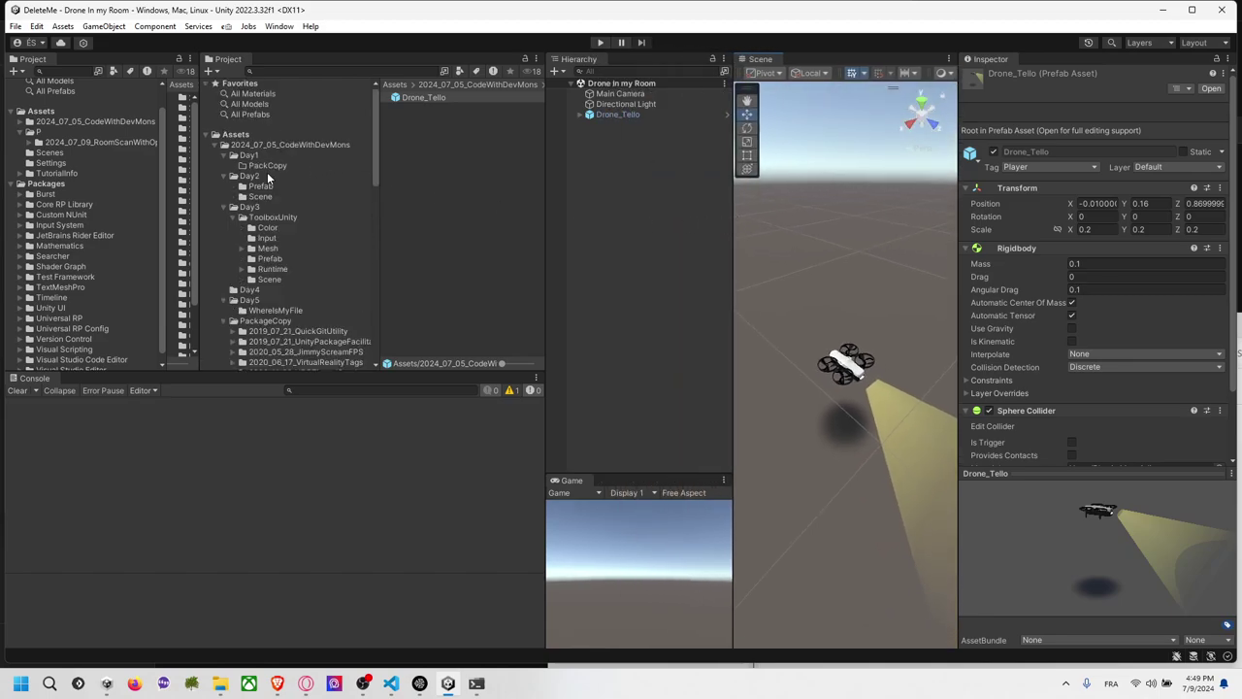
click(215, 145)
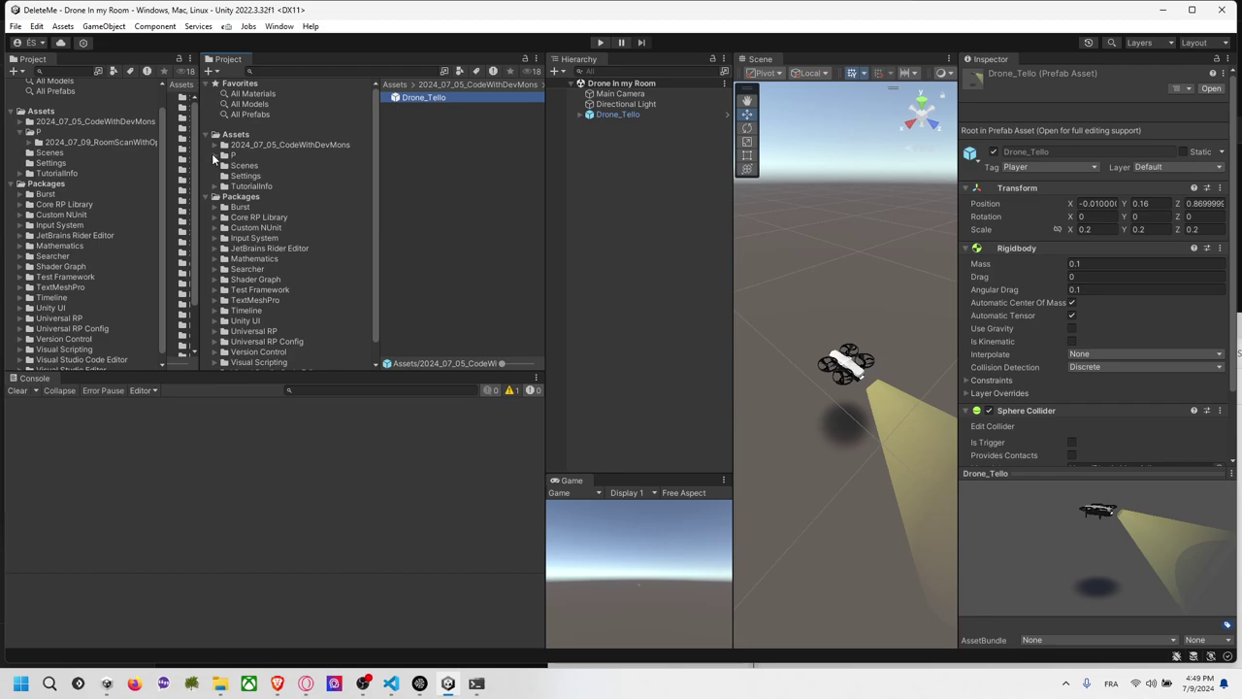
click(216, 155)
click(259, 167)
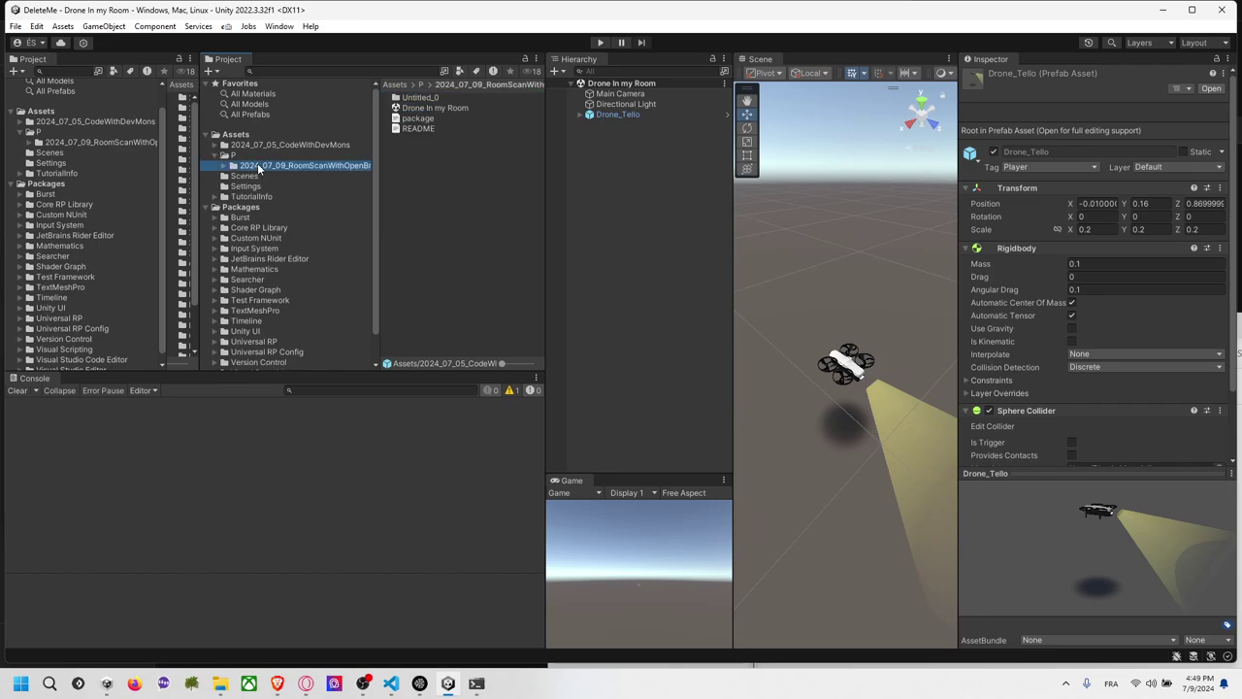
Browse the glb, stl and wrl subfolders of the Untitled_0 export
double_click(429, 98)
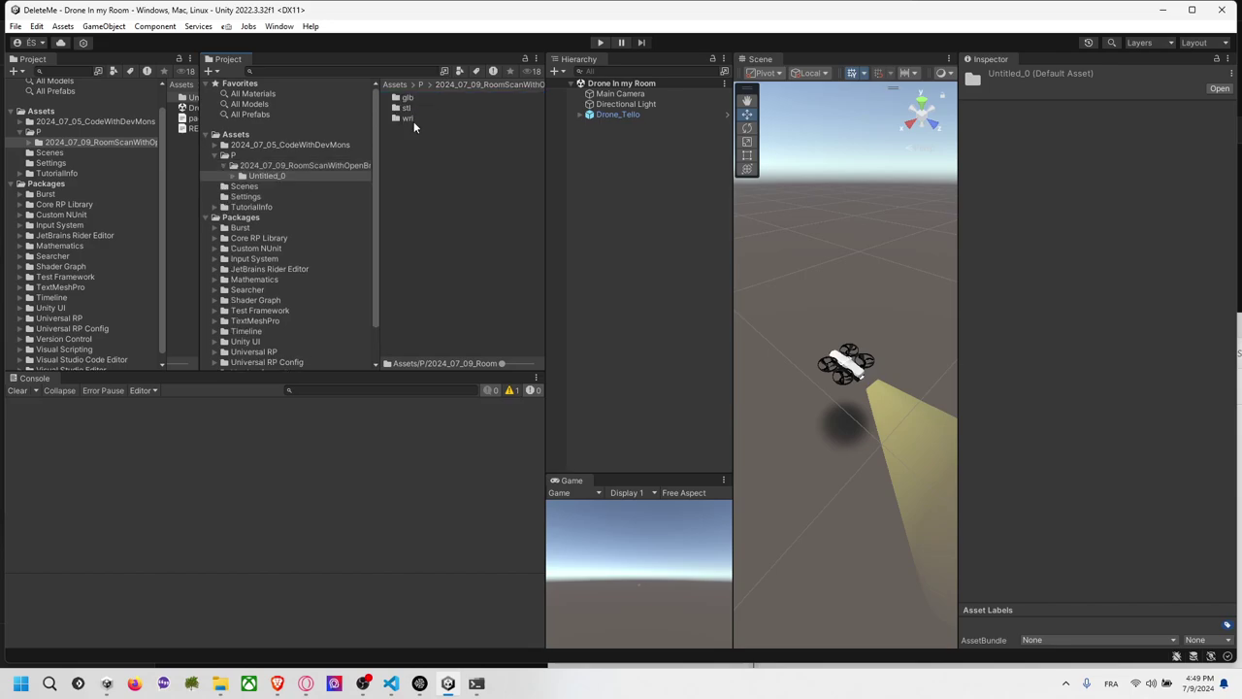
double_click(414, 102)
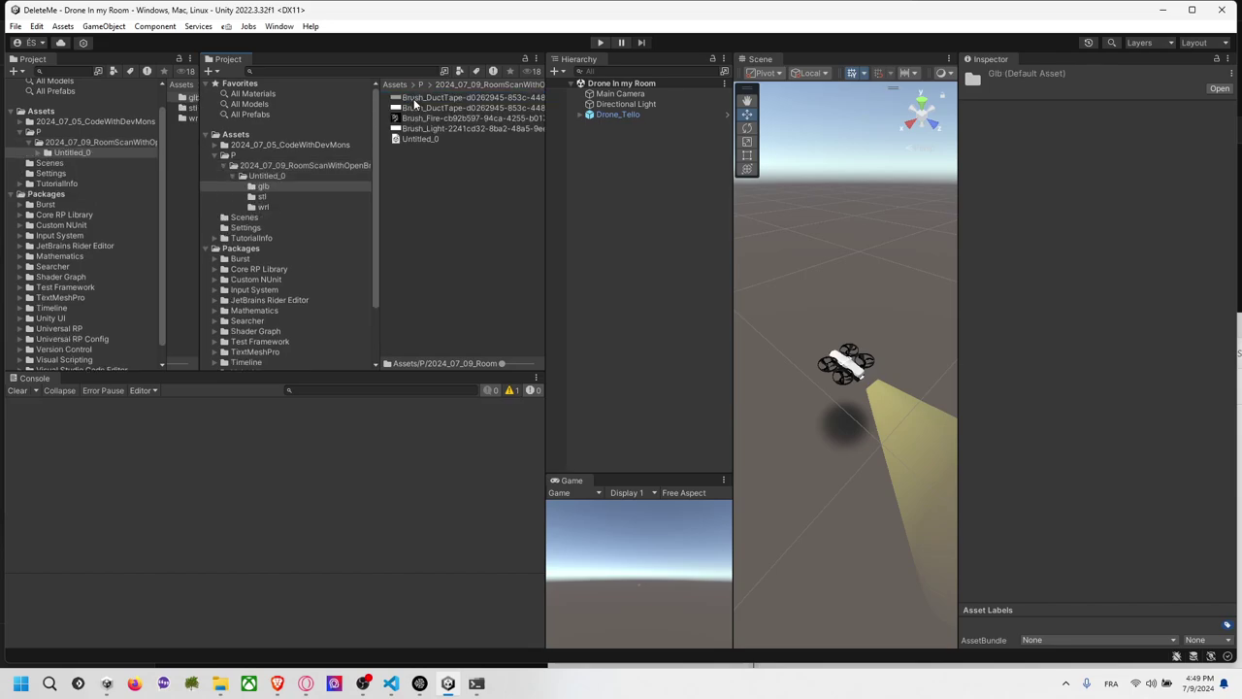
key(BackSpace)
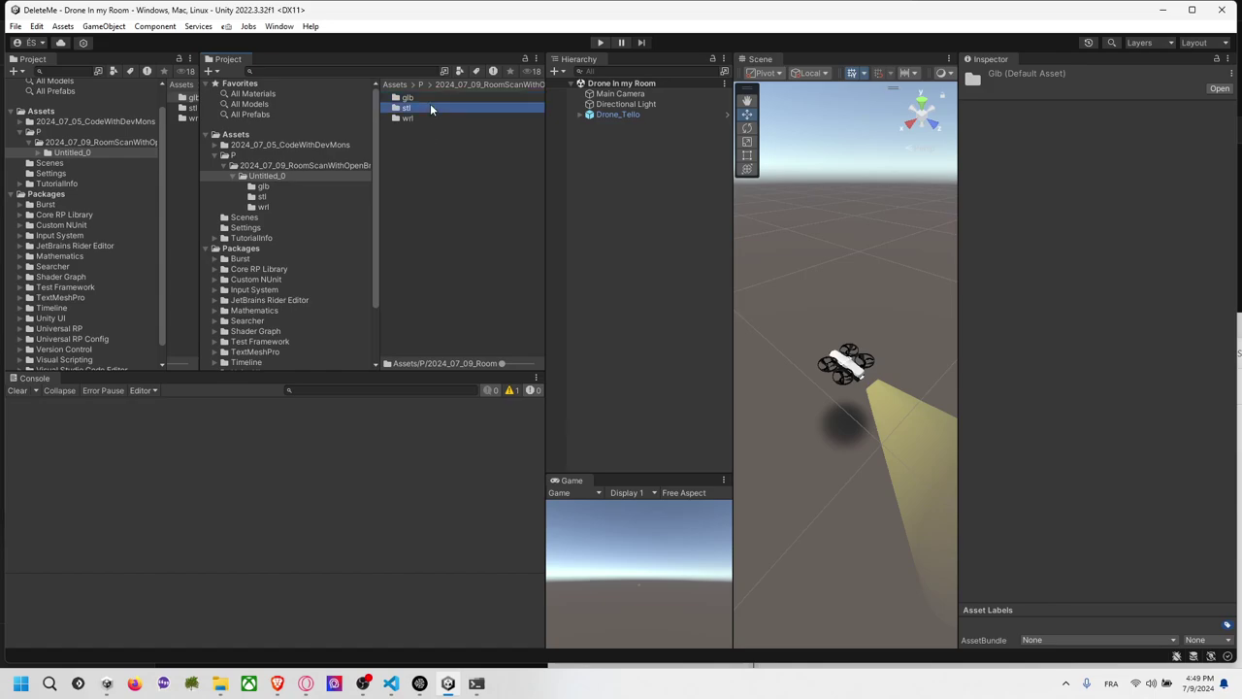
double_click(431, 108)
key(BackSpace)
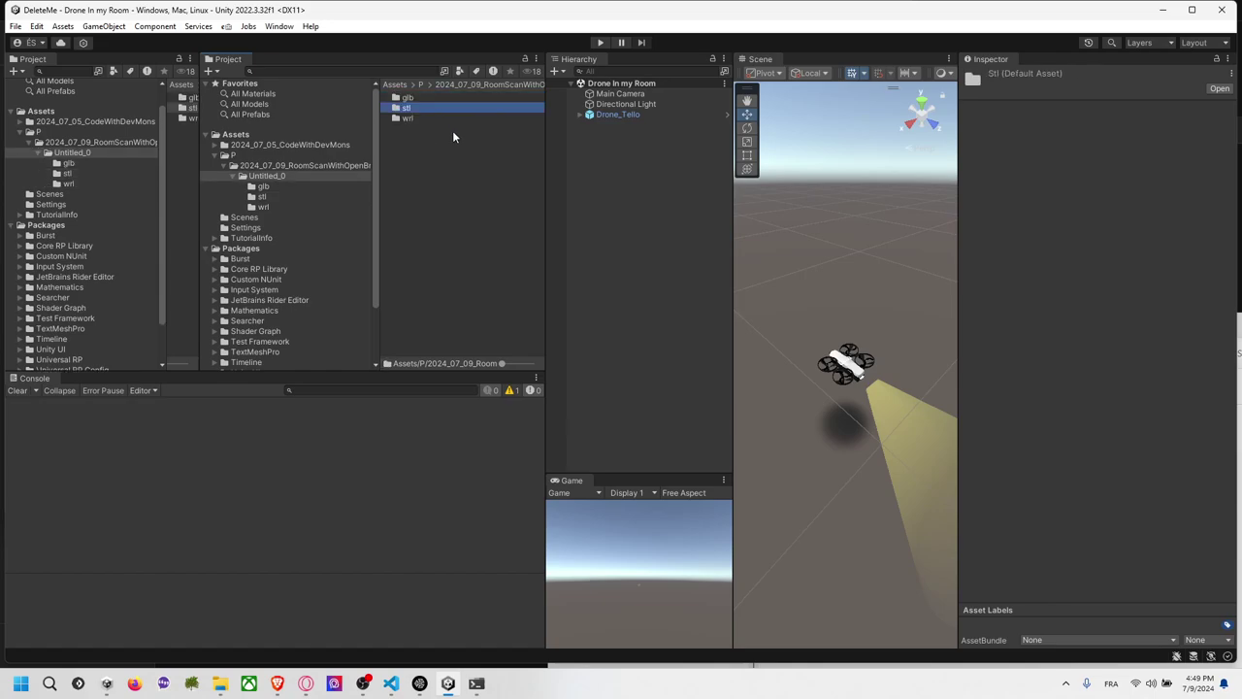
double_click(423, 116)
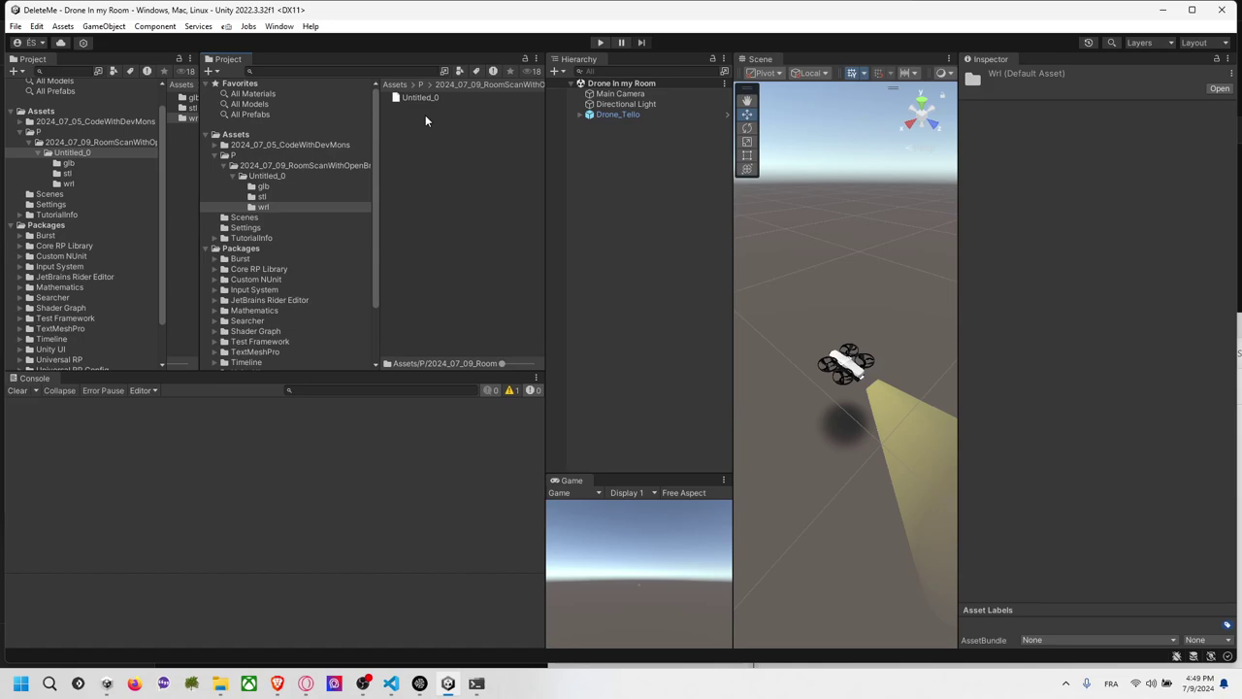
key(BackSpace)
Reopen glb and inspect the DuctTape, Brush_Fire and Brush_Light textures and Untitled_0 model
double_click(429, 99)
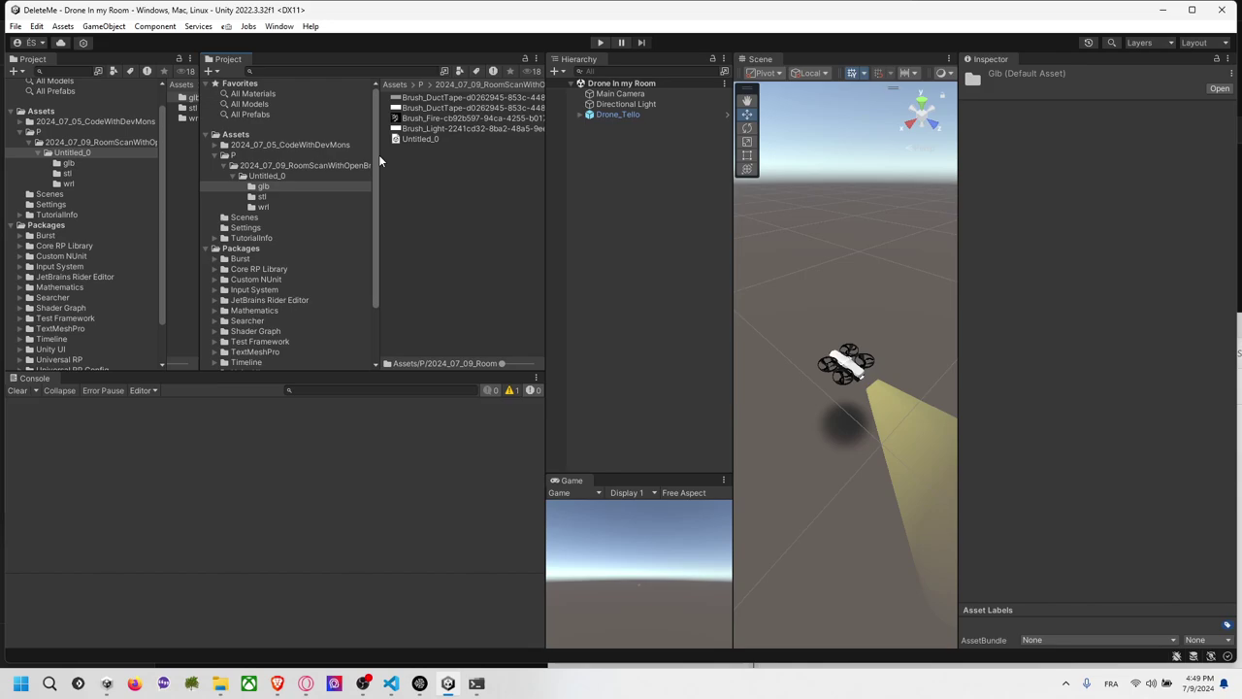
drag(379, 156, 152, 170)
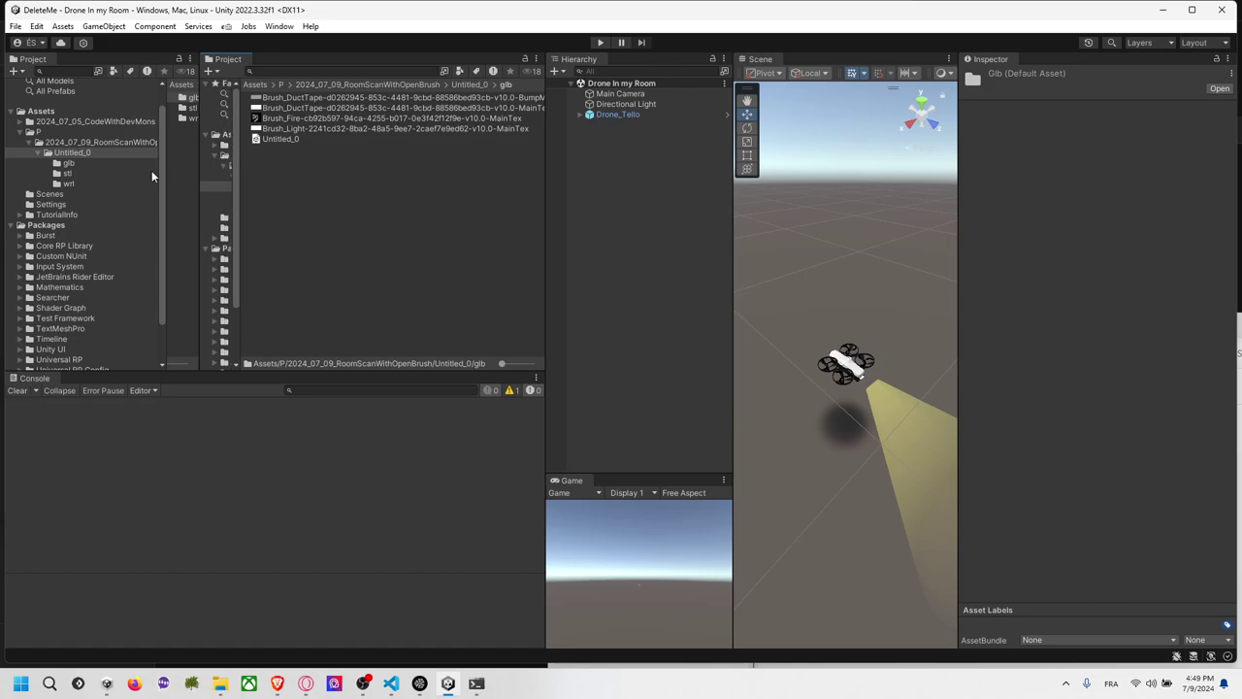
drag(544, 154, 579, 160)
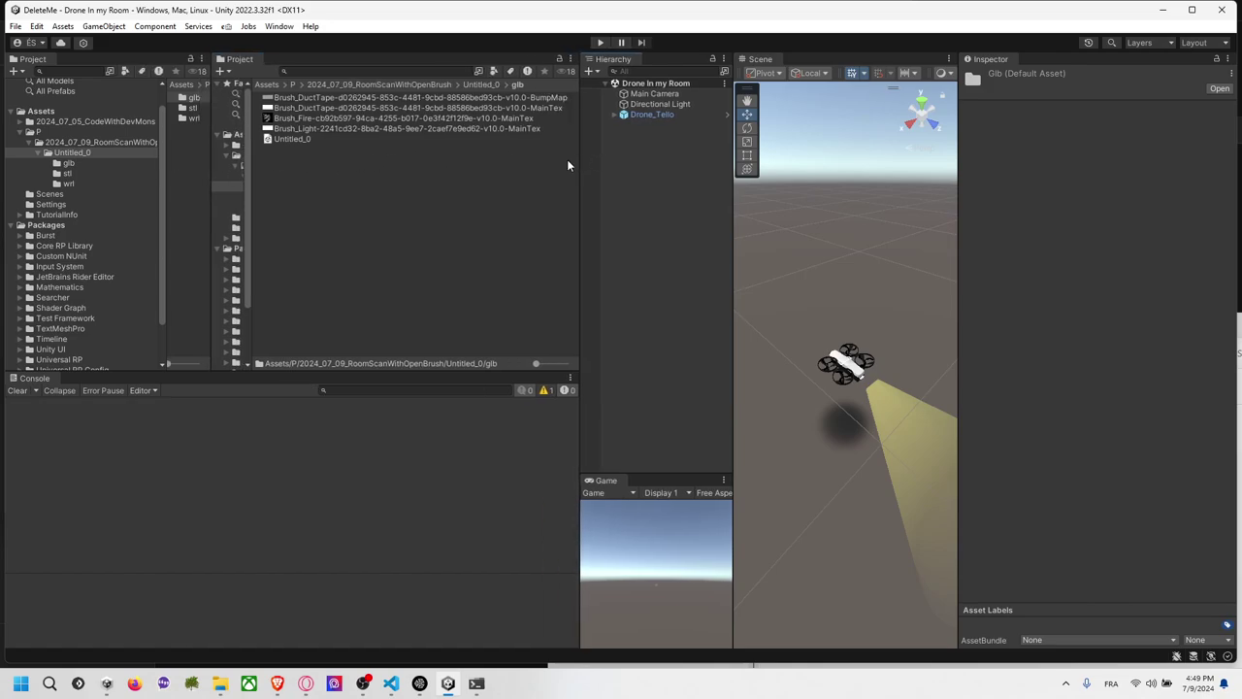
click(340, 98)
click(338, 107)
click(338, 118)
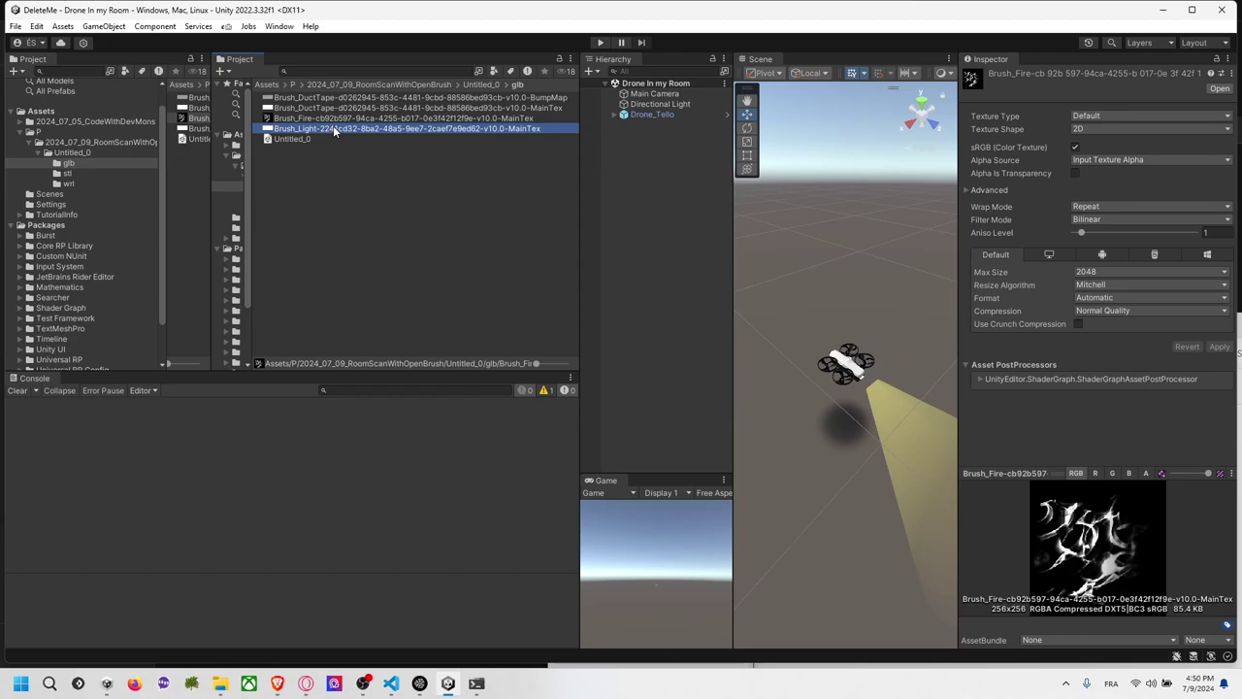
click(338, 129)
drag(287, 141, 619, 248)
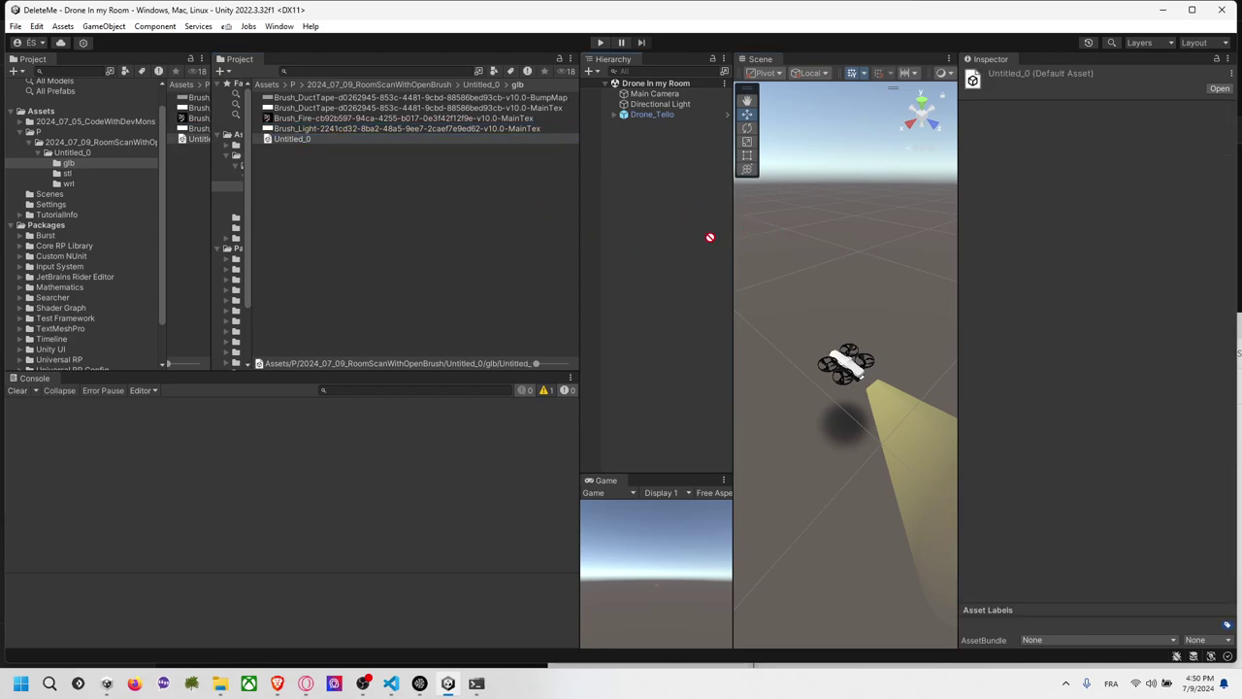
mouse_move(619, 249)
mouse_down()
mouse_move(299, 138)
mouse_move(345, 165)
mouse_up()
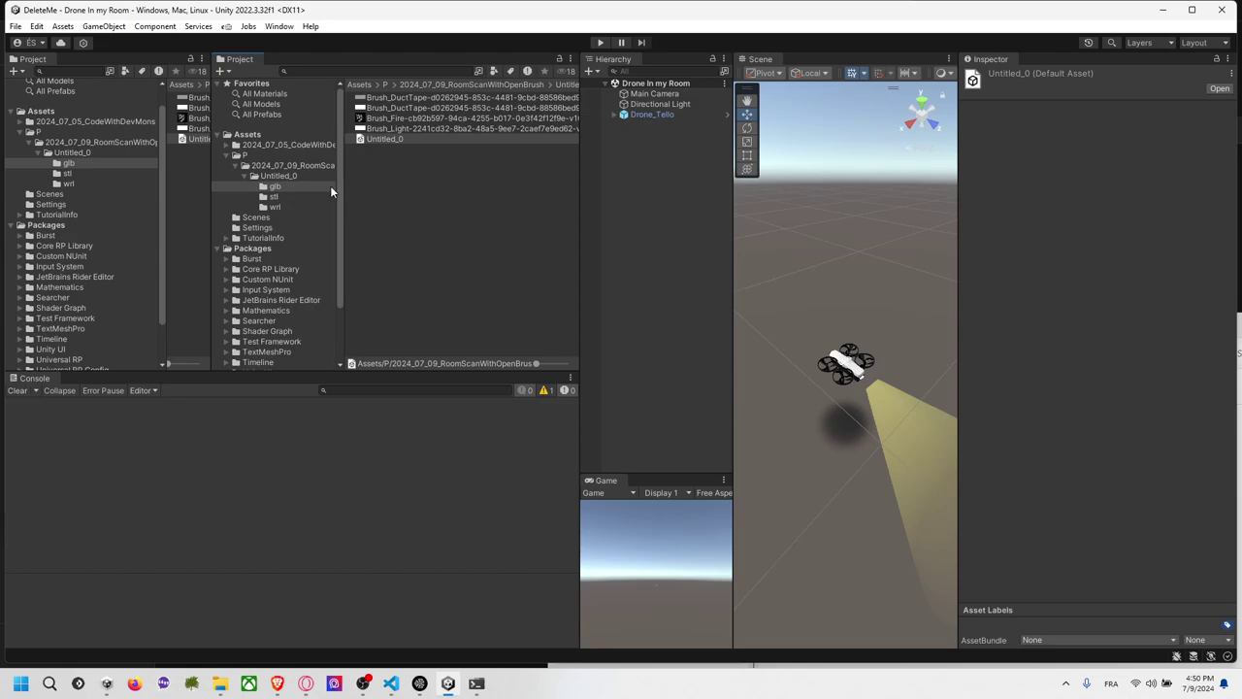
Launch Blender 4.1 from Windows search and close the splash screen
click(27, 684)
text(blender)
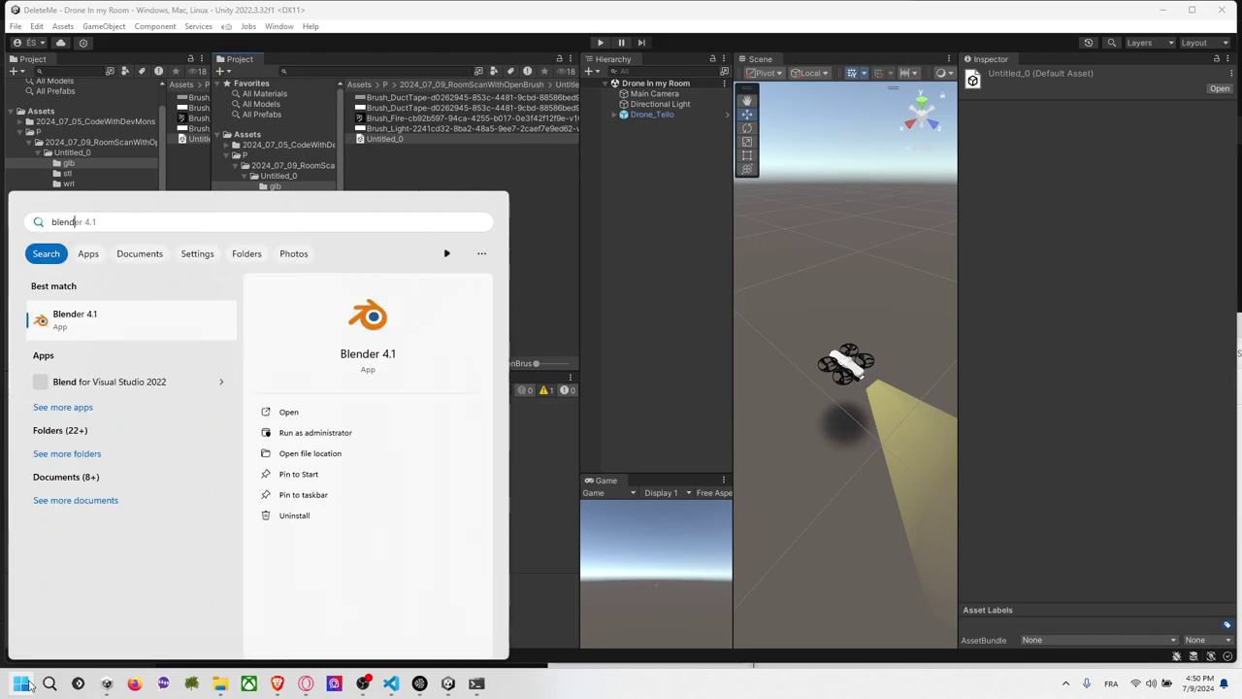
key(Return)
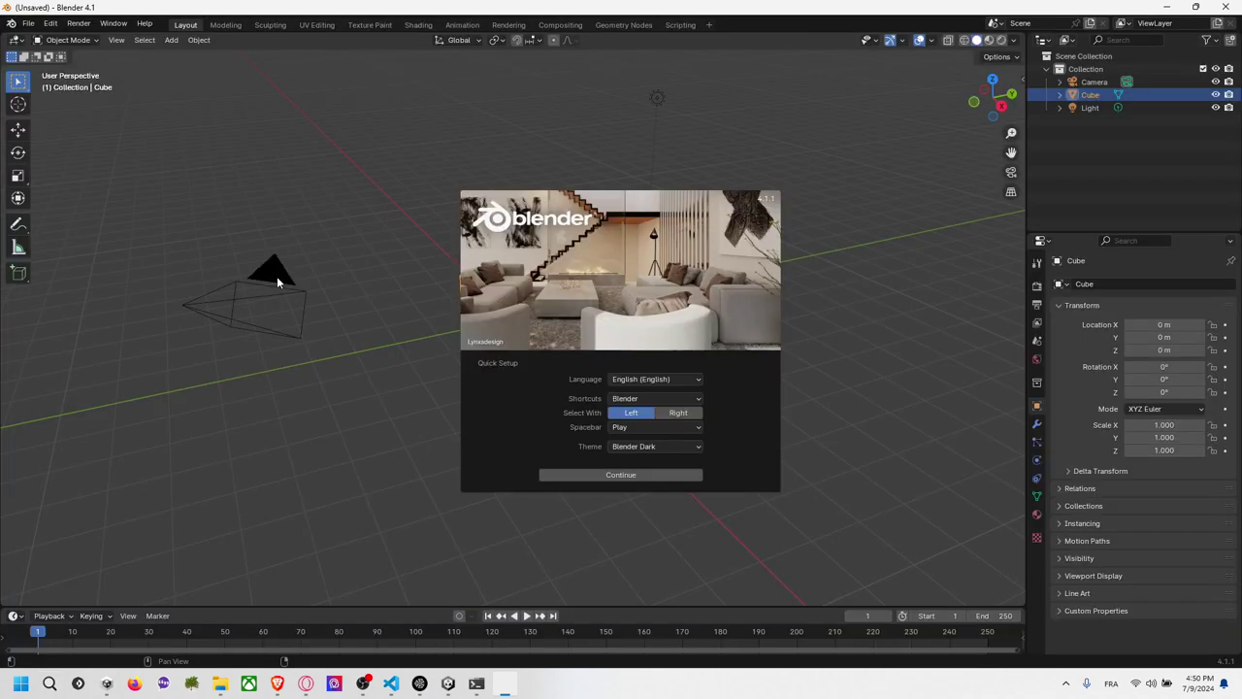
click(276, 278)
Delete the default Camera, Cube and Light, then switch back to Unity
click(282, 273)
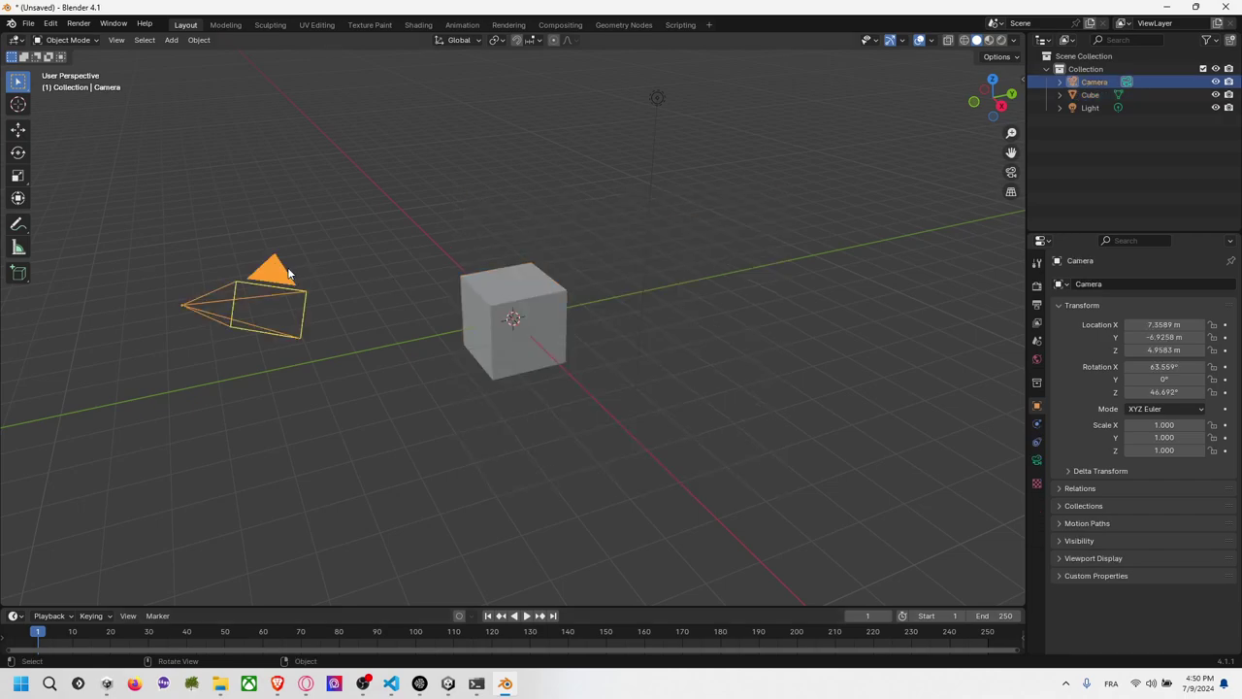
key(Delete)
click(507, 279)
key(Delete)
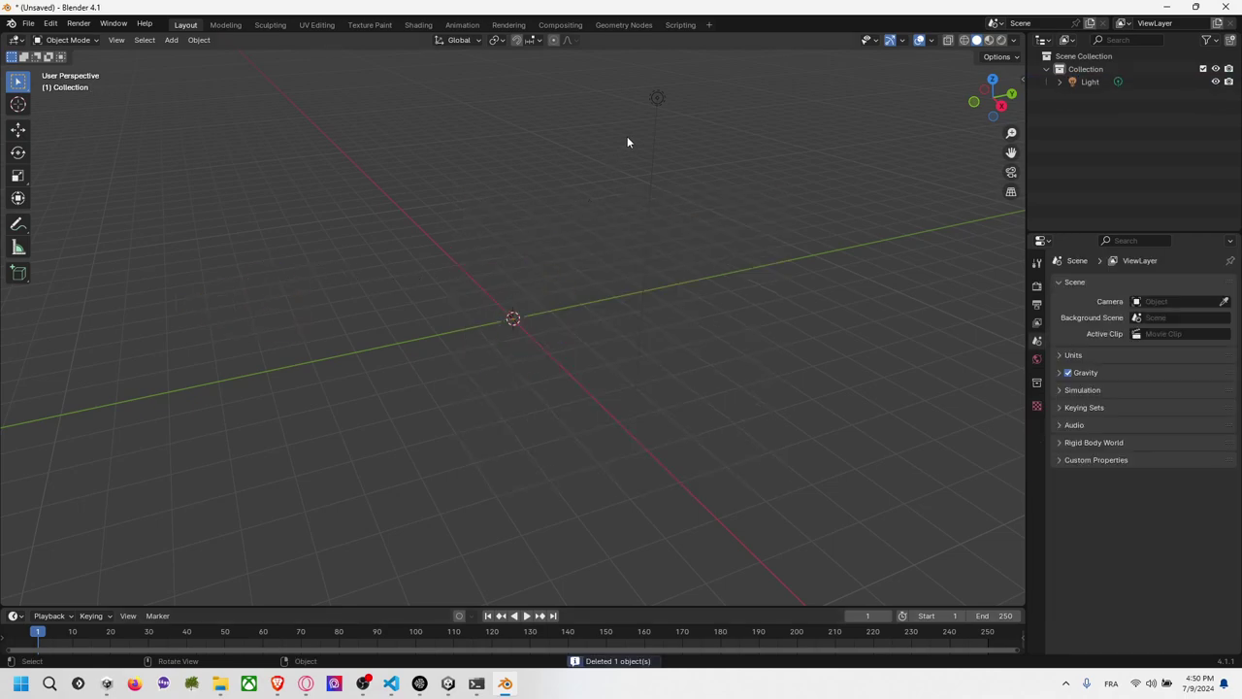
click(658, 97)
key(Delete)
key(alt+Tab)
key(alt+Tab)
key(alt+Tab)
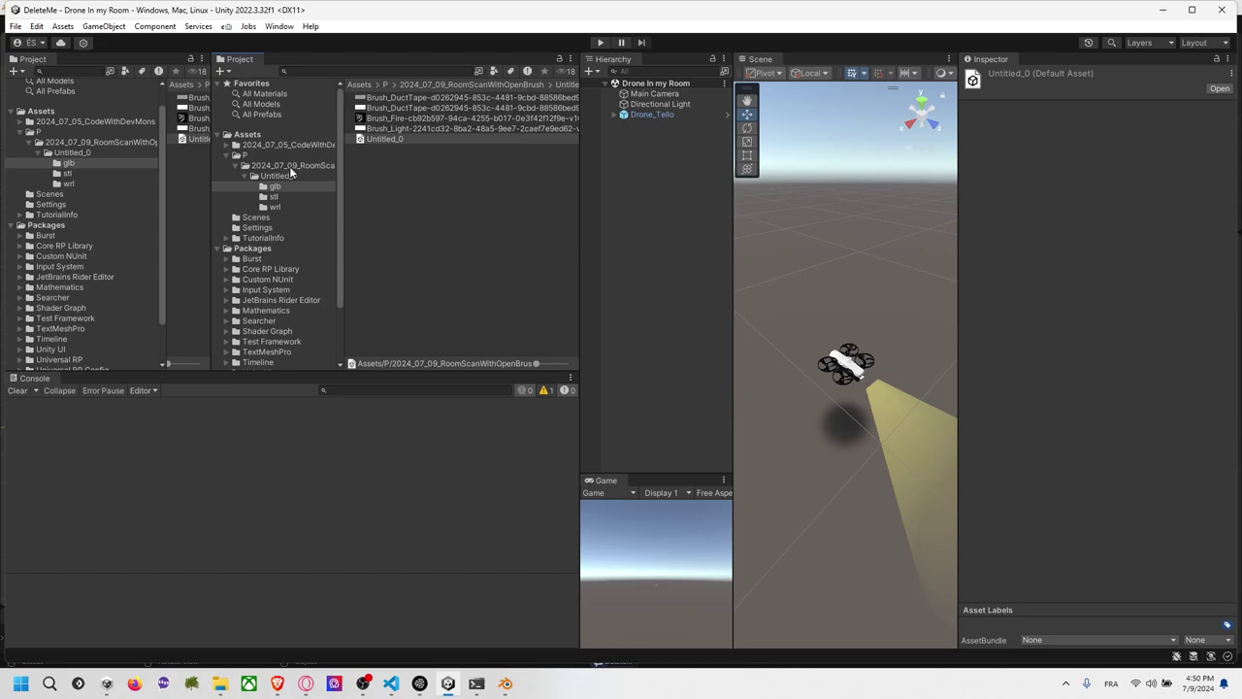
Reveal 2024_07_09_RoomScanWithOpenBrush\Untitled_0 in Explorer, copy its path, and return to Blender
right_click(291, 167)
click(343, 188)
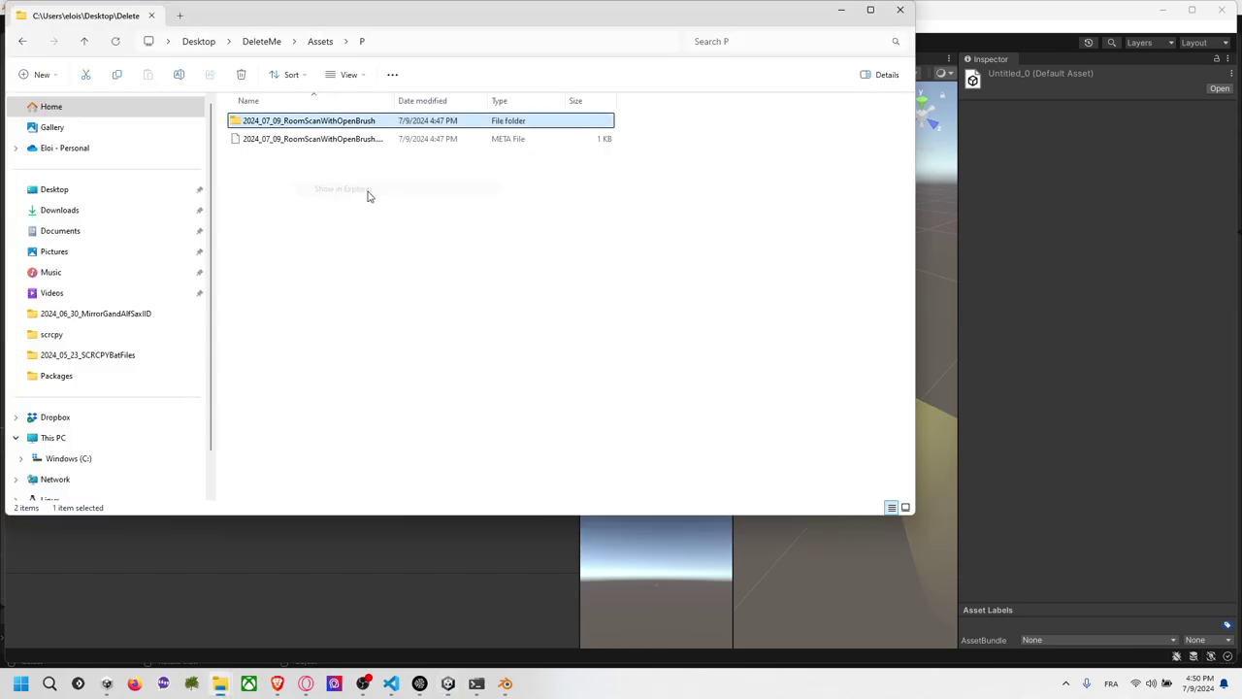
double_click(332, 121)
double_click(309, 139)
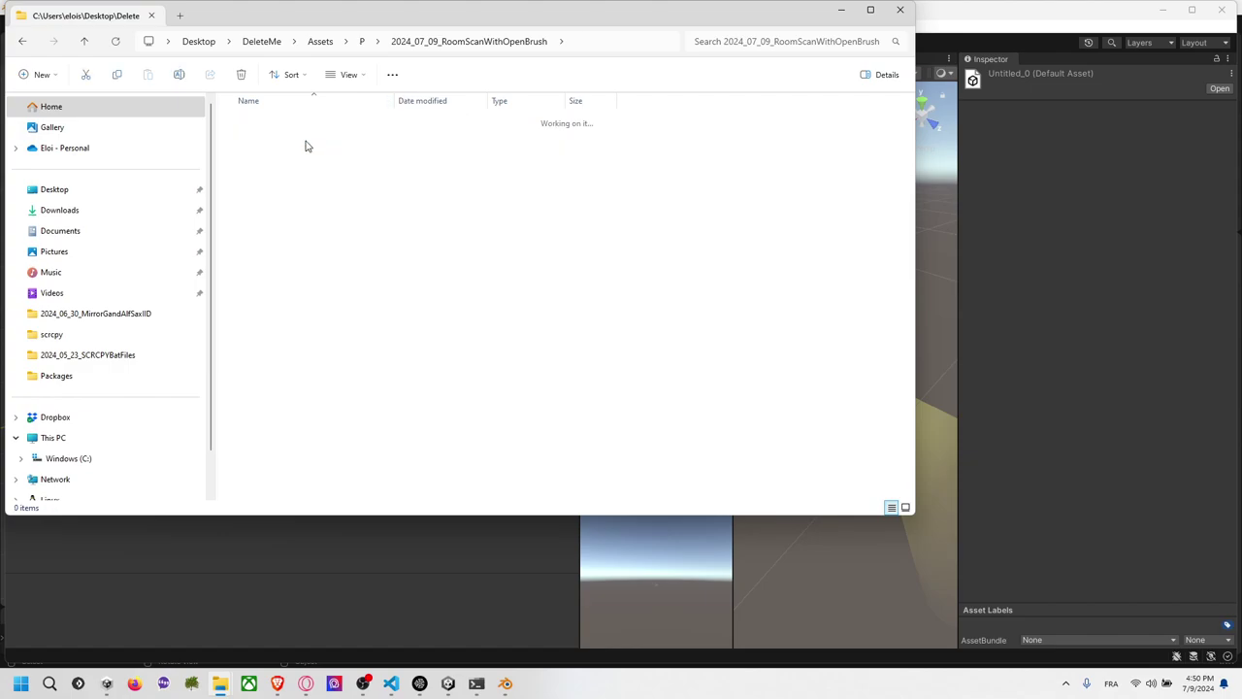
click(664, 43)
key(ctrl+c)
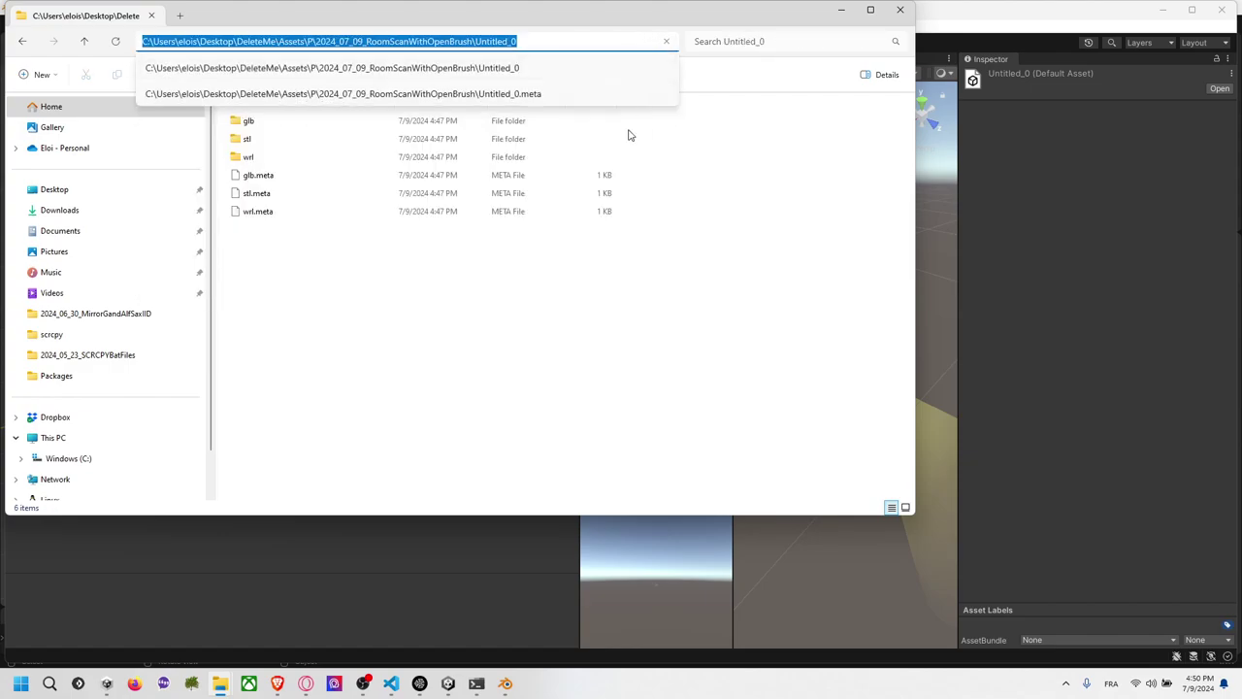
key(alt+Tab)
click(520, 251)
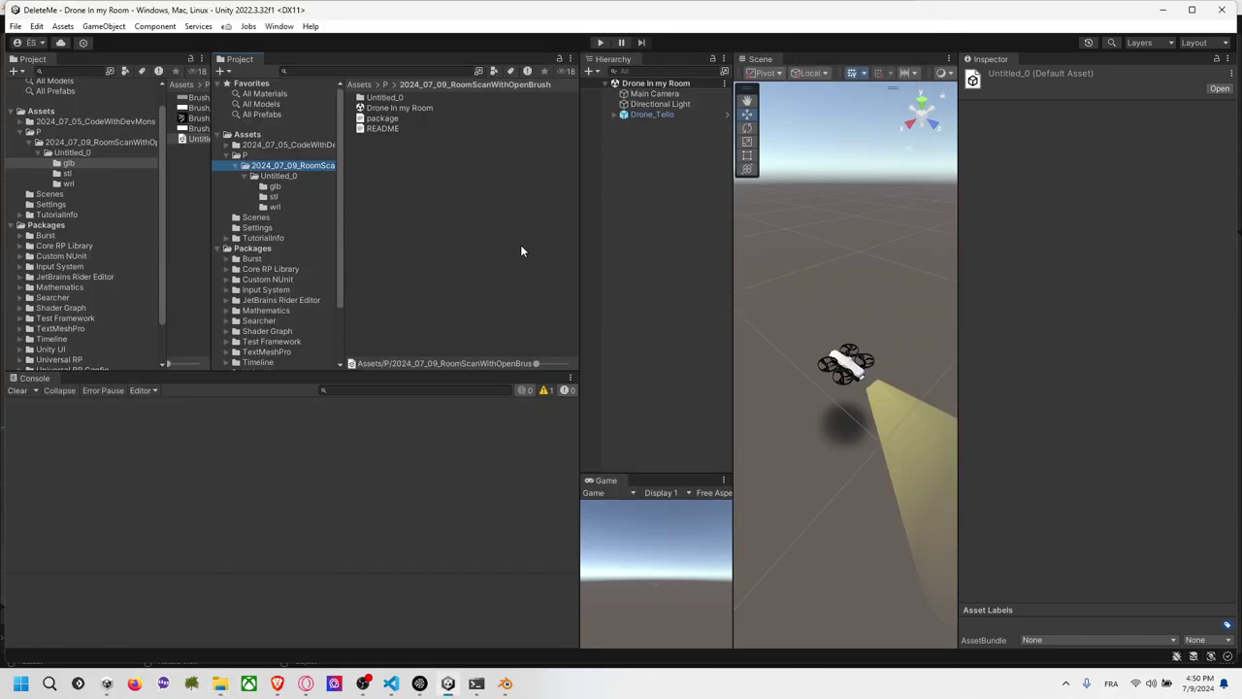
click(505, 683)
Import Untitled_0\glb\Untitled_0.glb as glTF 2.0; dismiss the Python ValueError that results
click(24, 25)
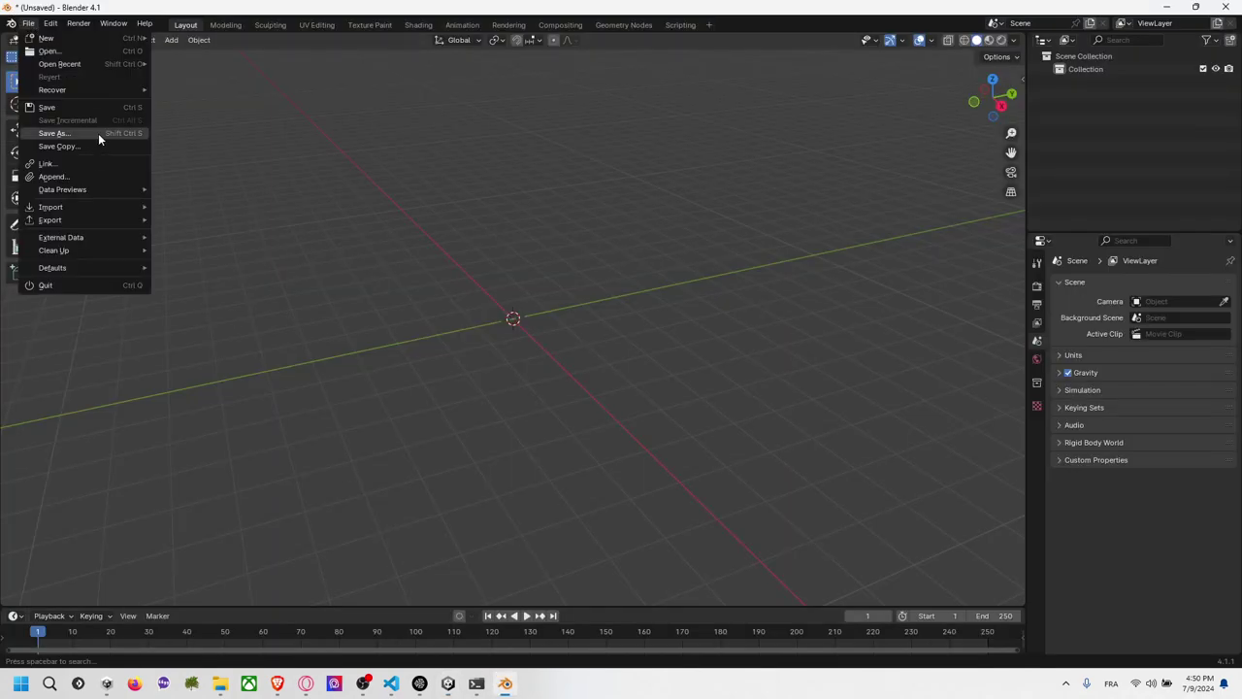
mouse_move(105, 209)
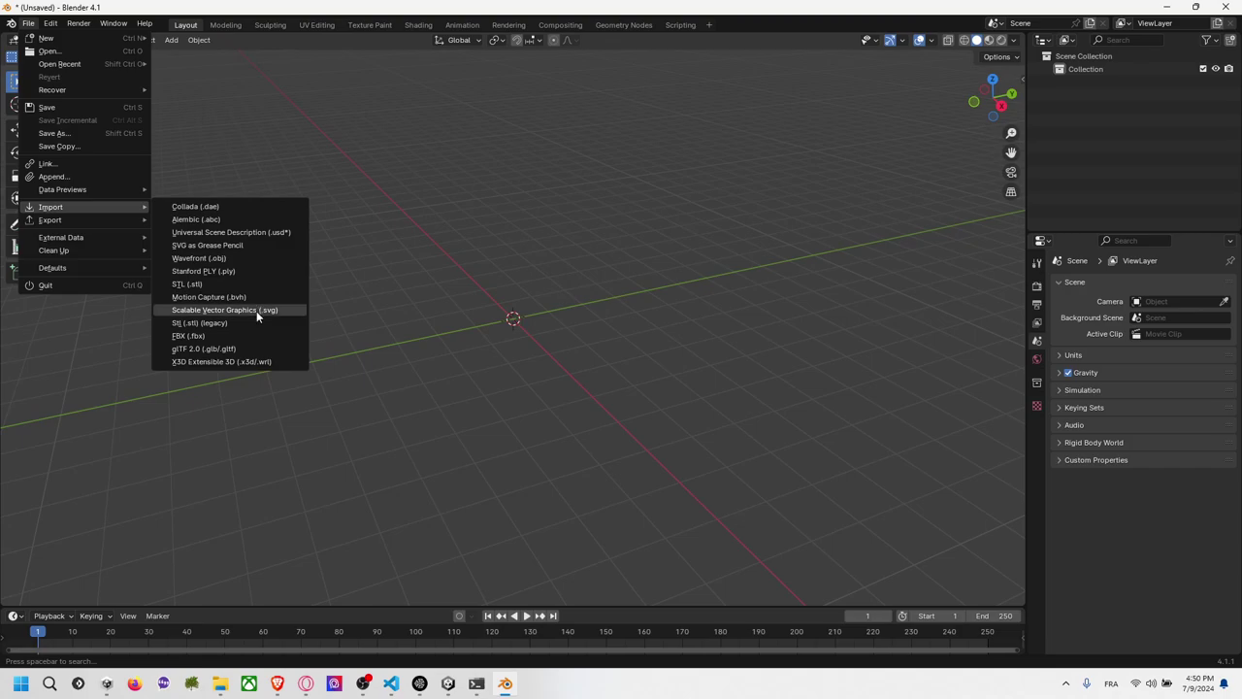
click(255, 350)
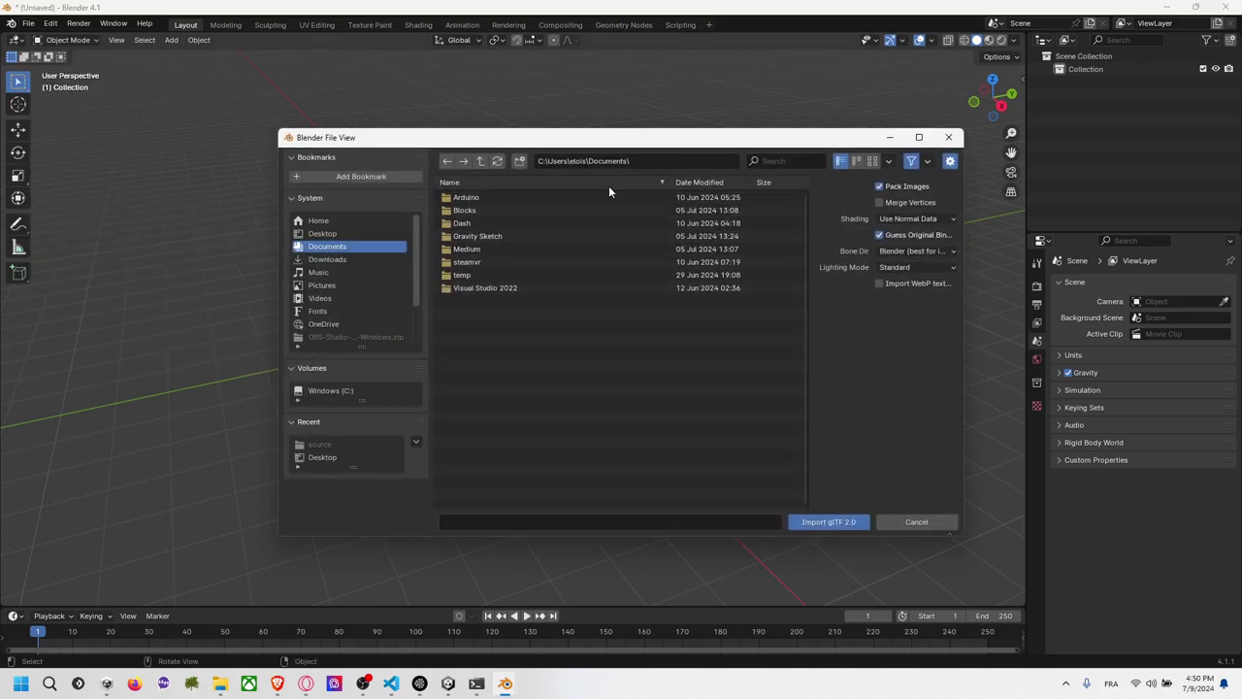
click(650, 162)
key(ctrl+v)
key(Return)
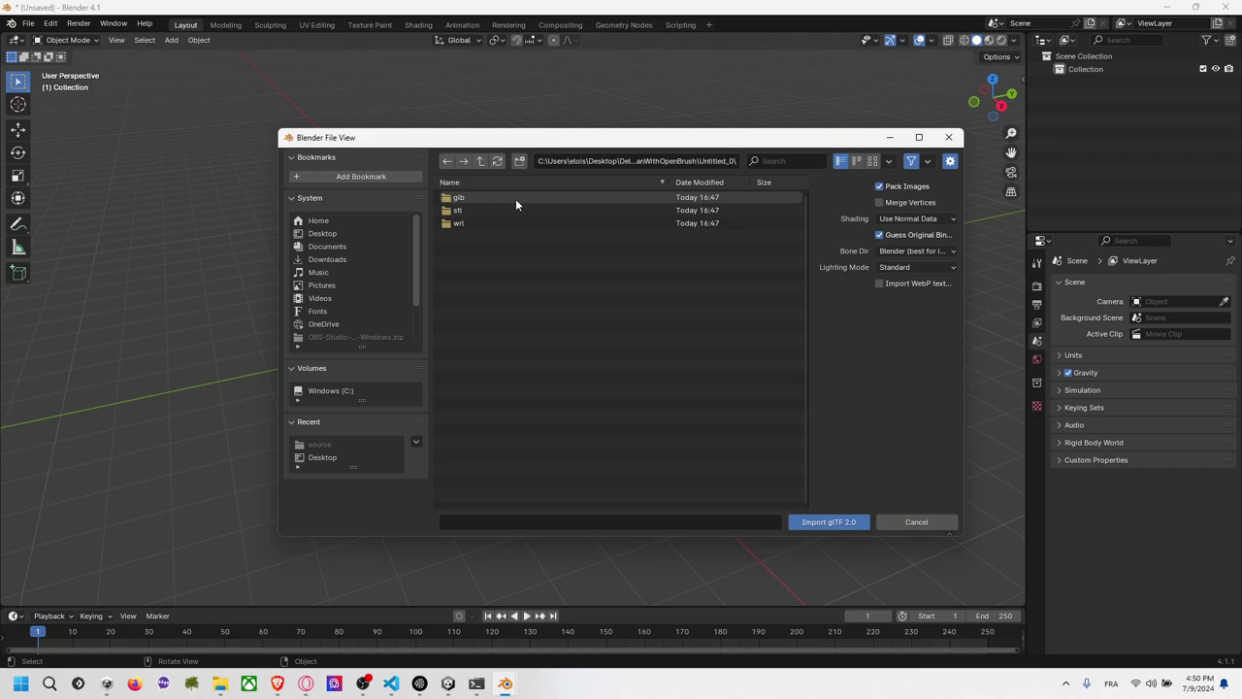
double_click(514, 198)
click(539, 196)
click(856, 522)
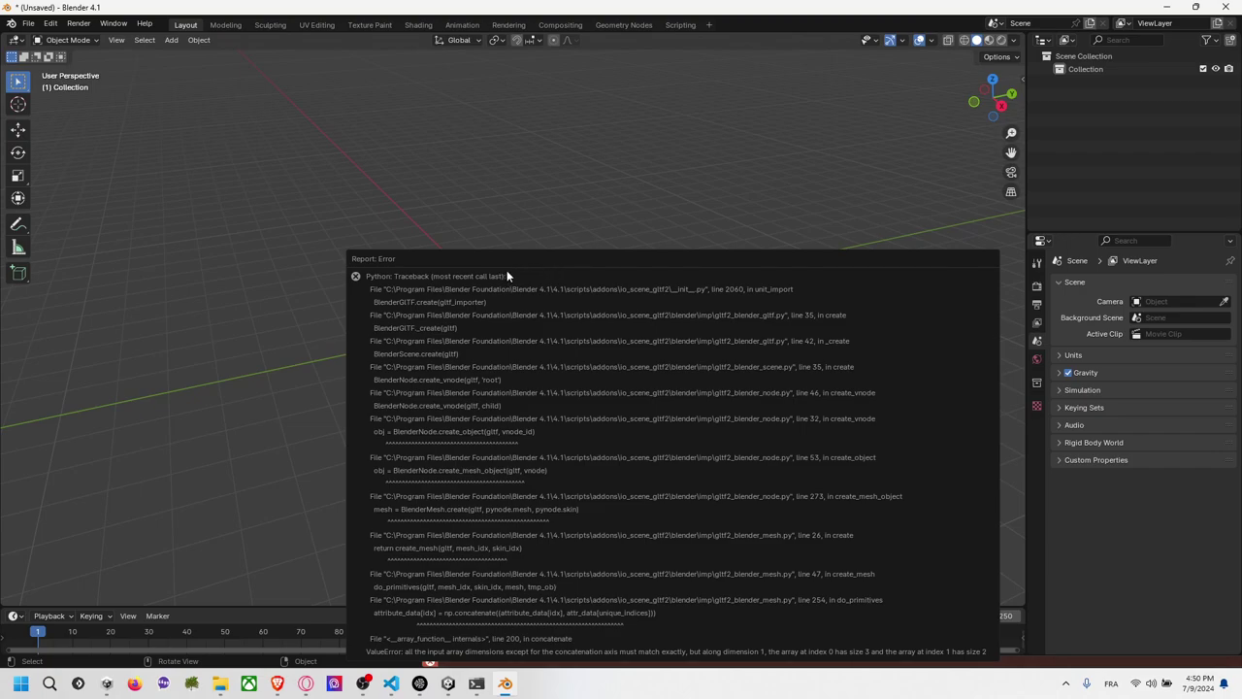
click(534, 254)
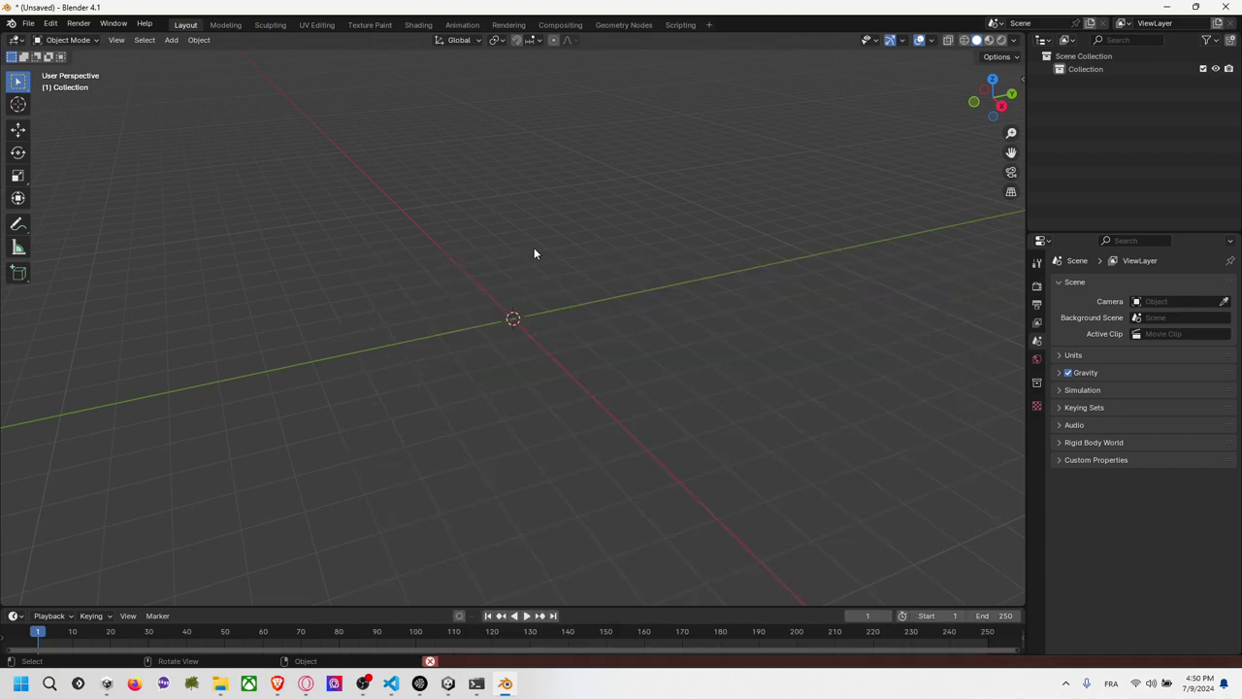
click(28, 23)
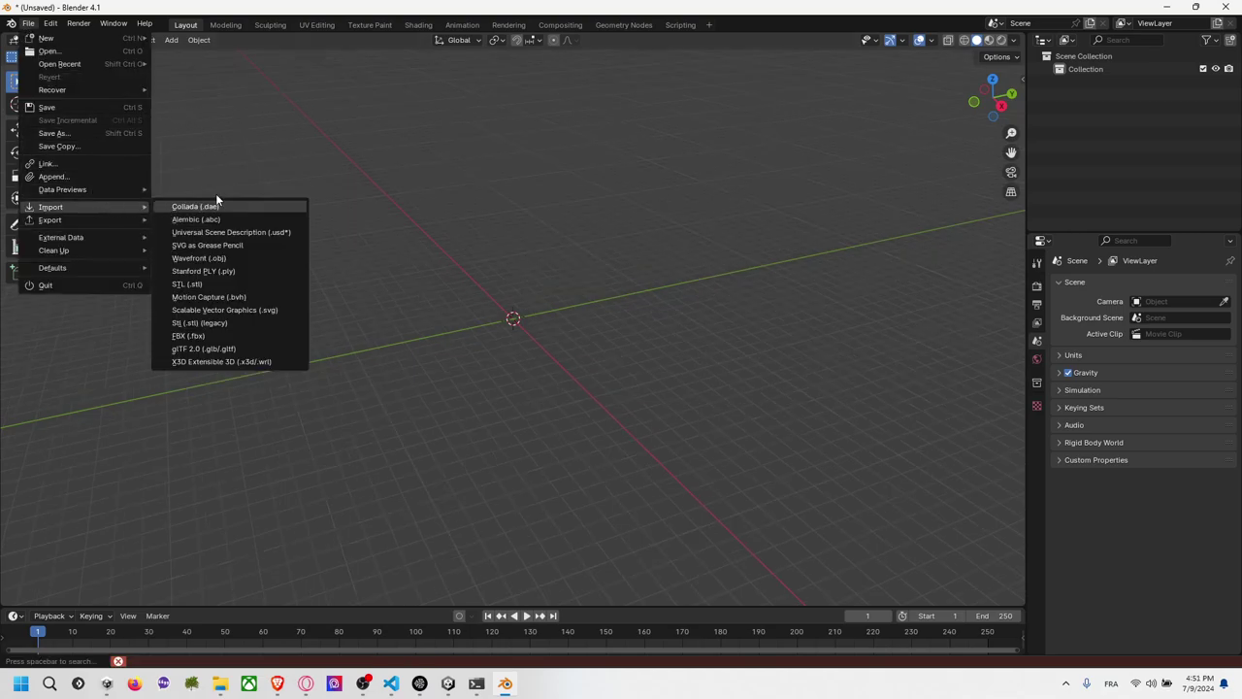
Import Untitled_0\stl\Untitled_0.stl as an STL into the scene
click(251, 283)
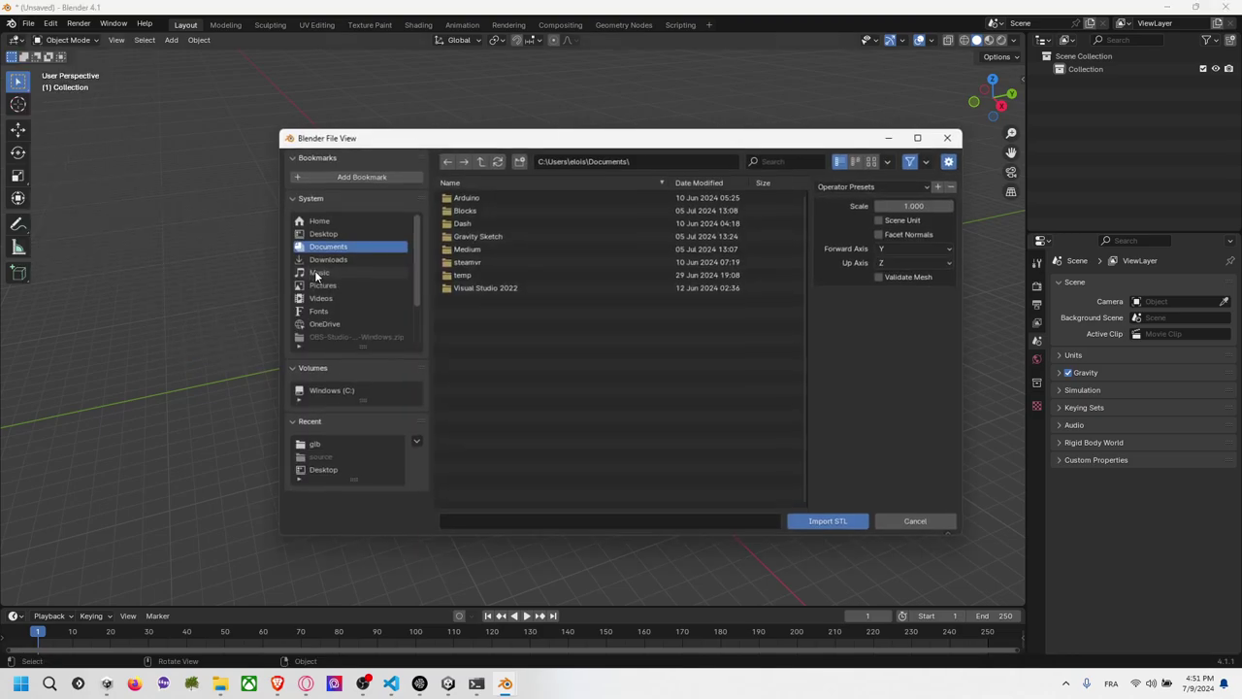
key(ctrl+v)
key(Return)
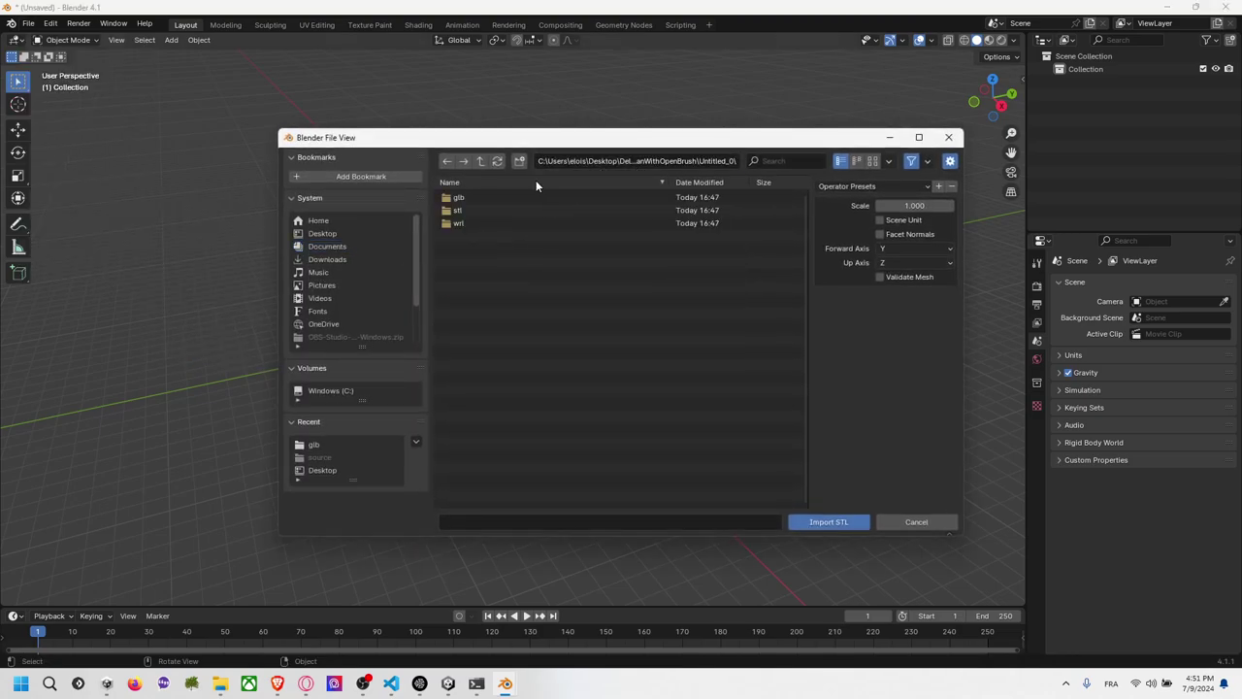
double_click(491, 210)
click(501, 198)
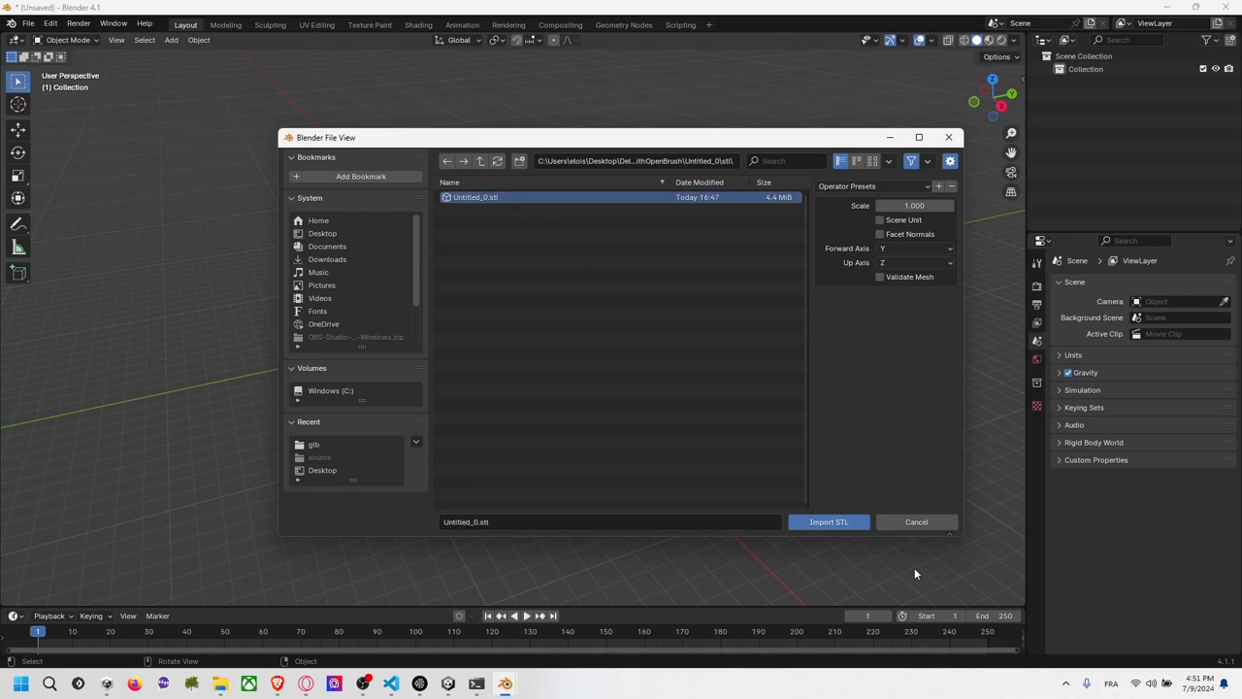
click(846, 526)
Frame the imported room sketch with Home and orbit around it
key(Home)
scroll(624, 328, up, 2)
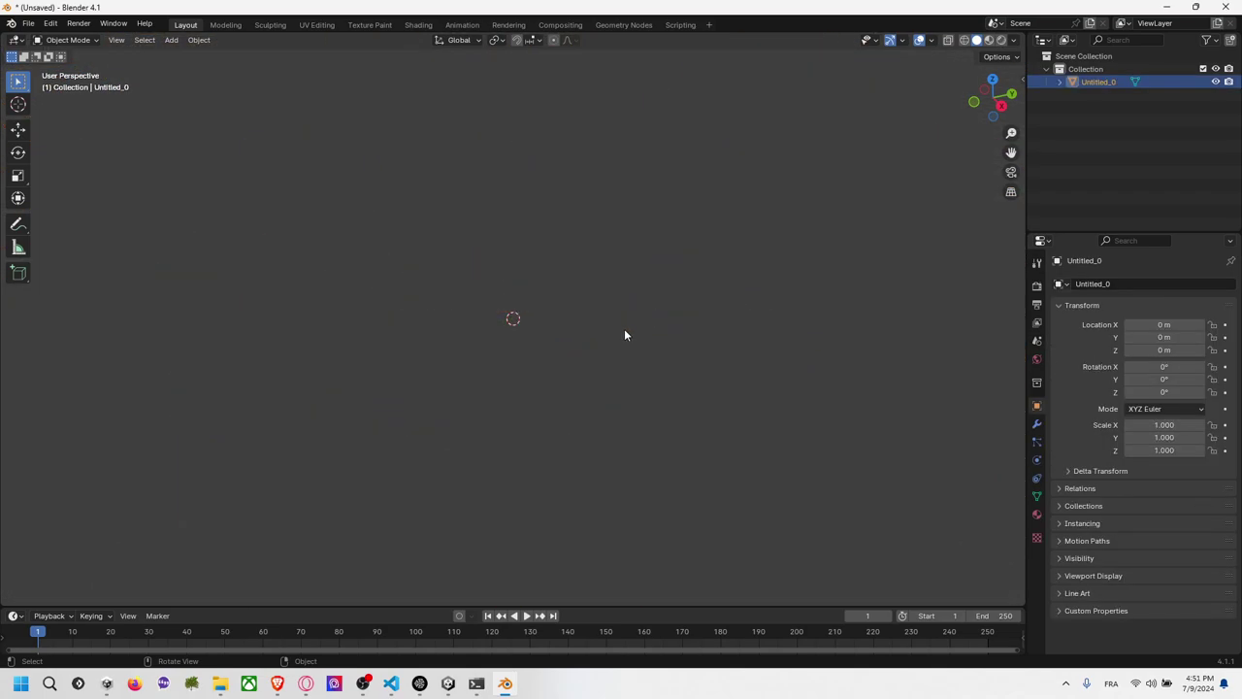
right_click(625, 330)
key(Escape)
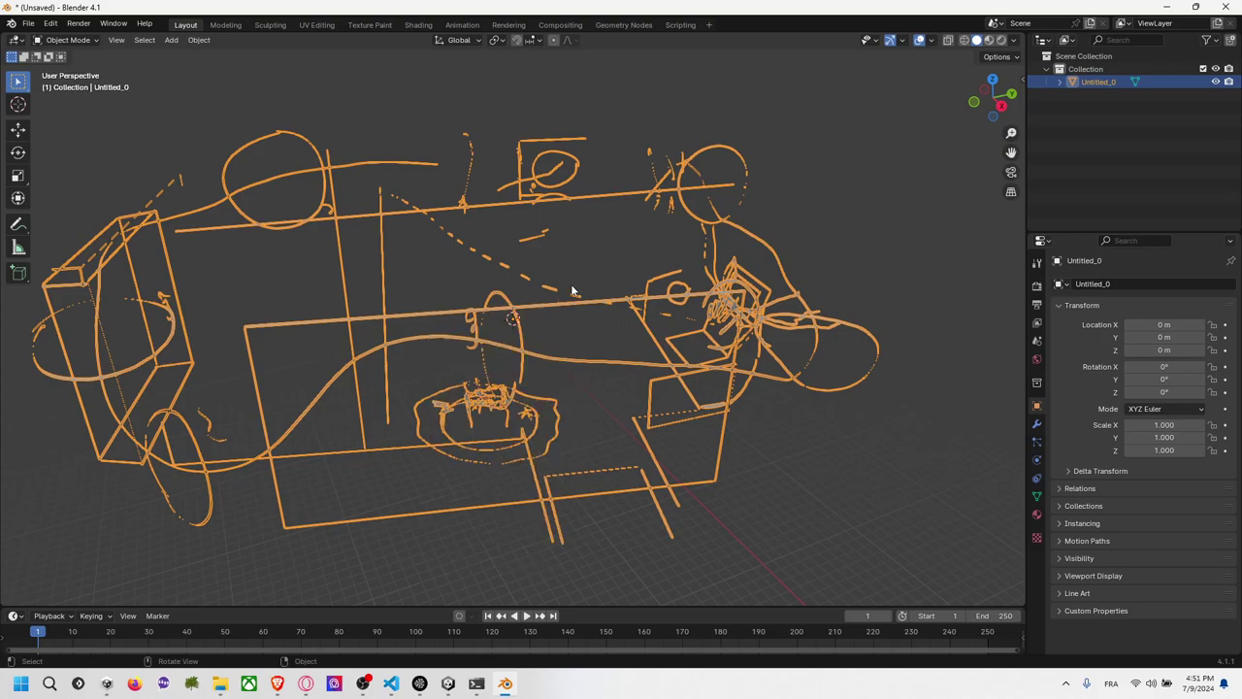
mouse_move(586, 282)
middle_down()
mouse_move(714, 242)
mouse_move(624, 347)
mouse_move(608, 295)
middle_up()
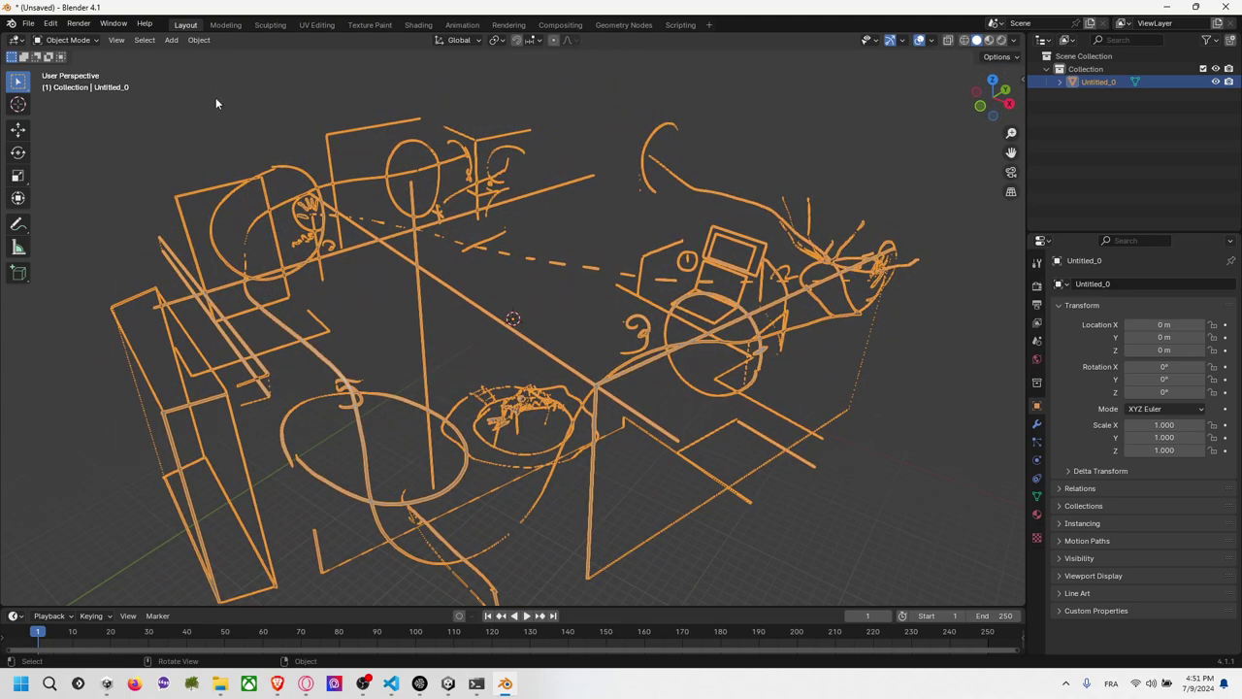
click(30, 29)
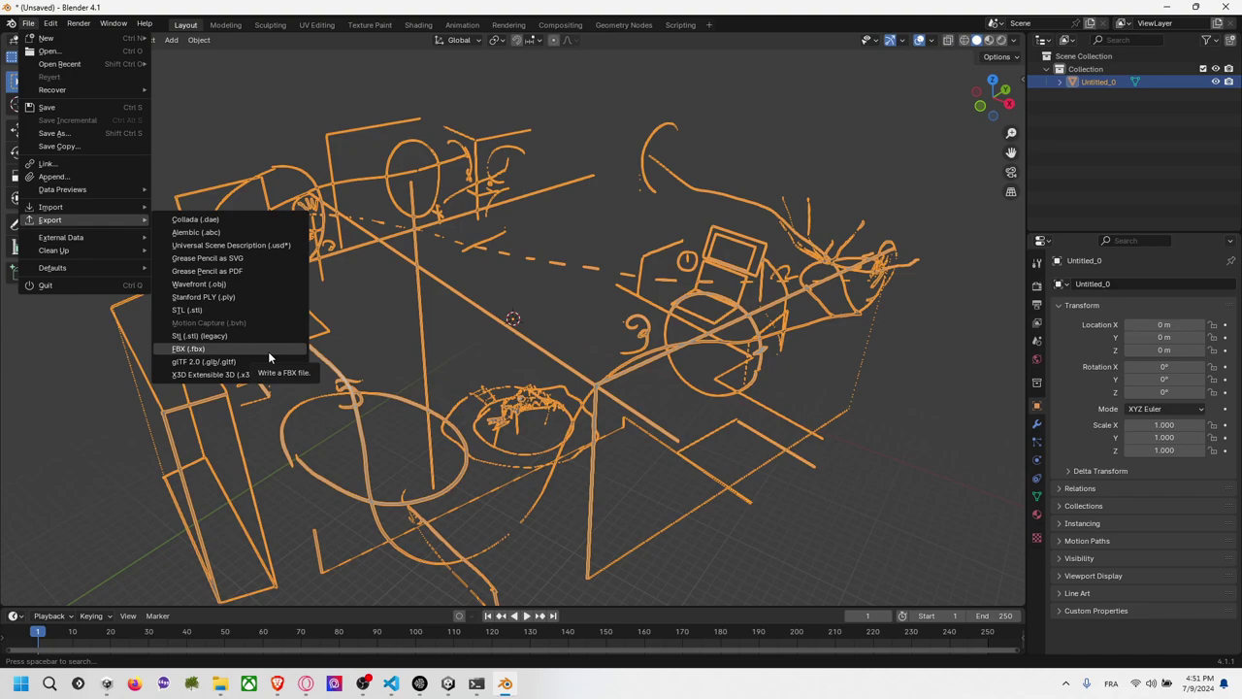
Start an FBX export into a new 'fbx' folder inside the Untitled_0 scan folder
click(269, 356)
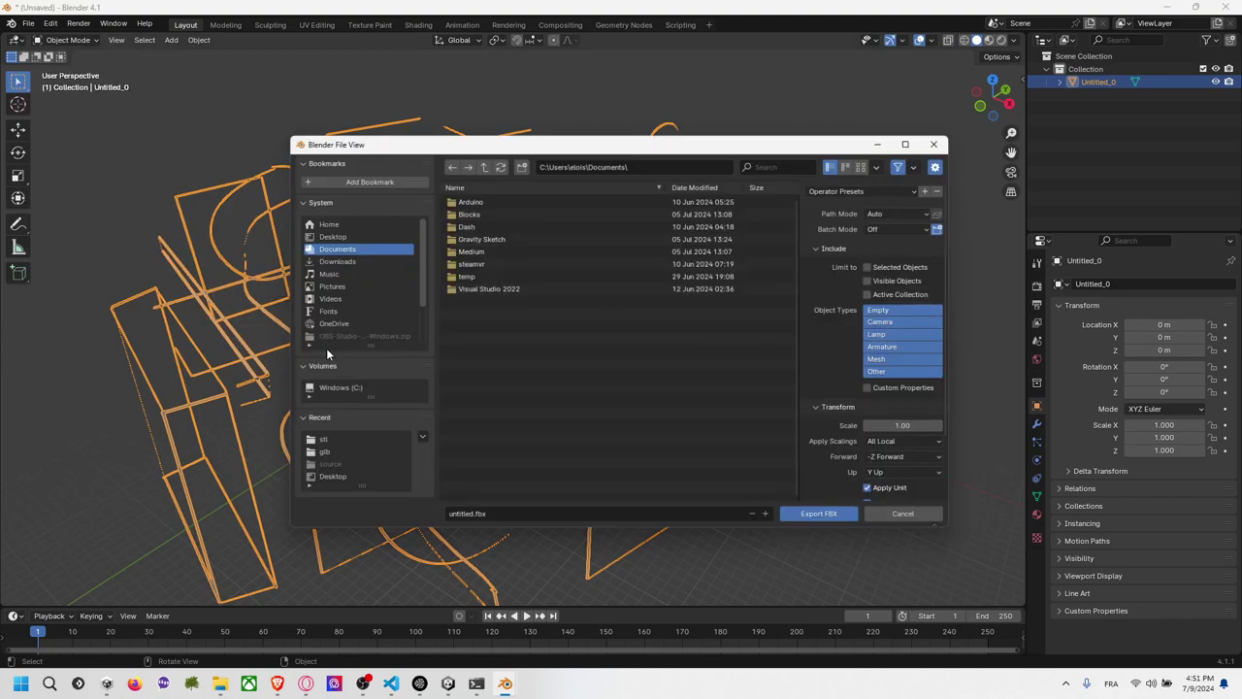
click(652, 162)
key(ctrl+v)
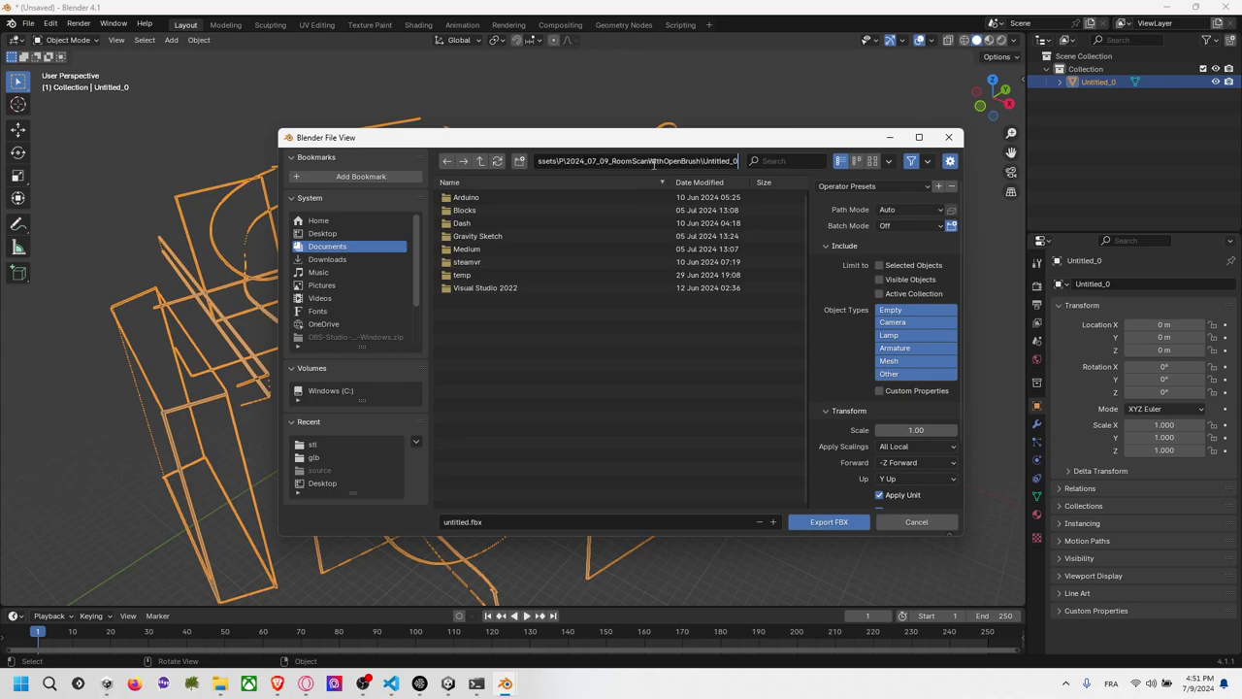
key(Return)
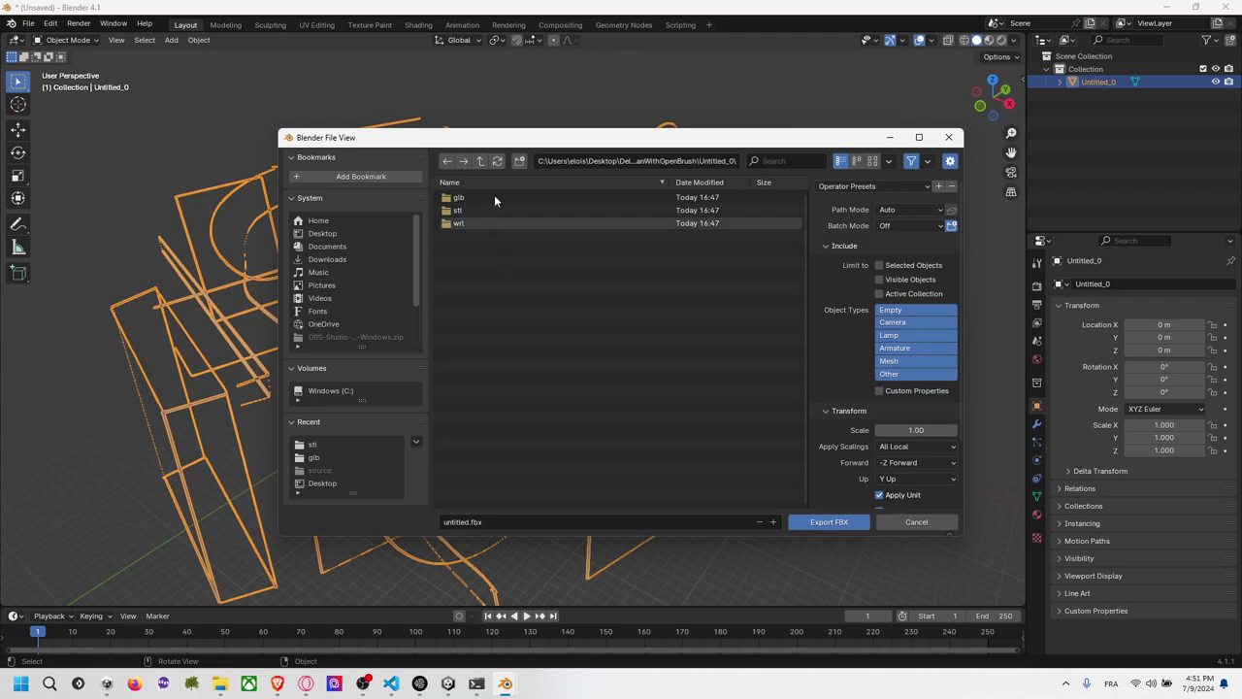
click(519, 160)
text(fbx)
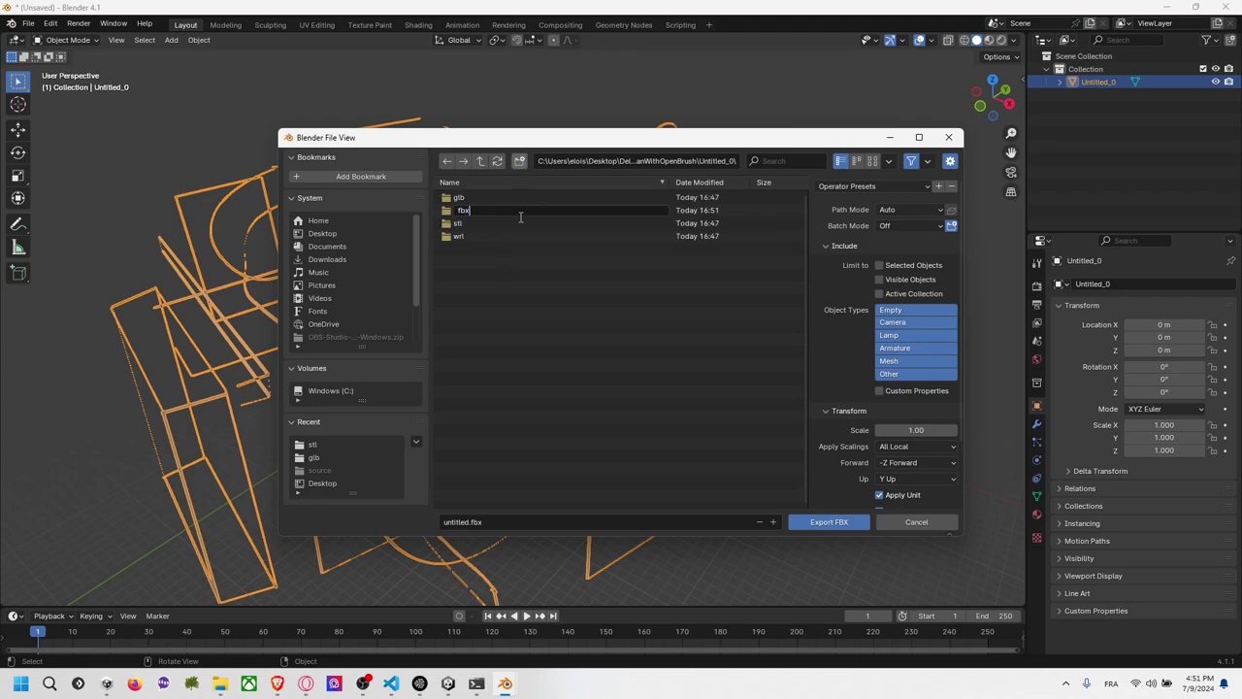
key(Return)
double_click(487, 195)
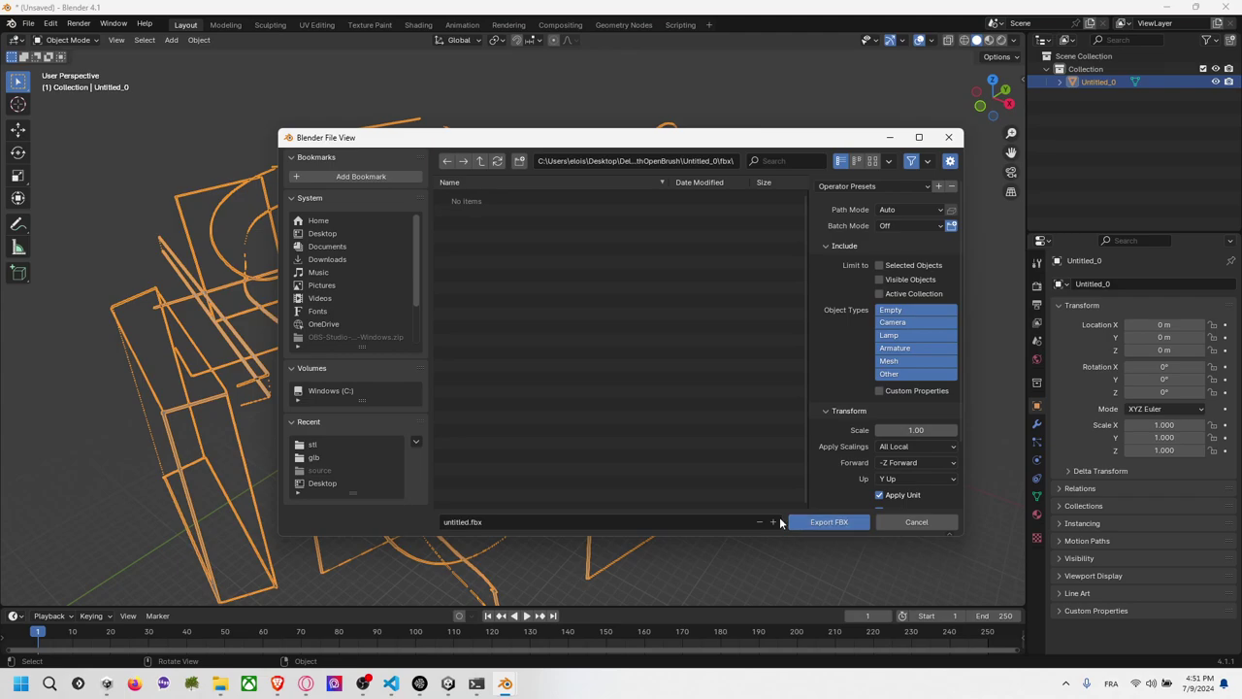
Name the file RoomBedEloi.fbx and export it
click(684, 523)
text(Room)
key(Return)
click(681, 523)
text(R)
text(loi)
key(Return)
click(802, 523)
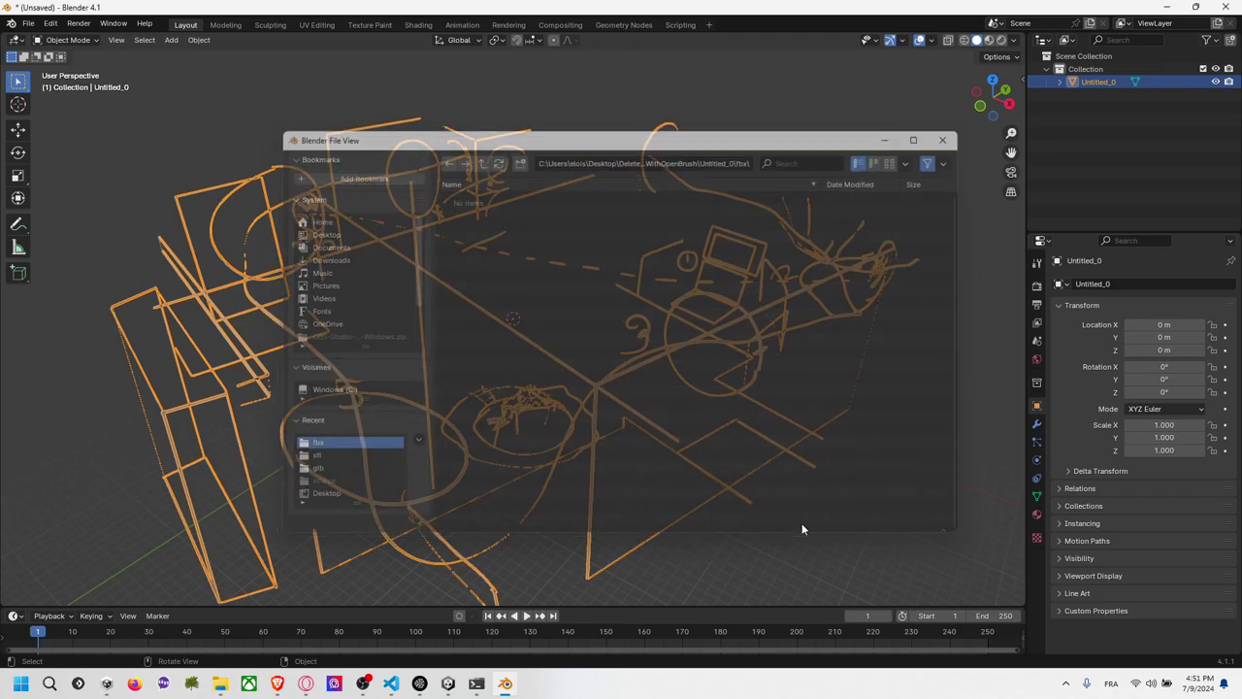
Drag RoomBedEloi from the fbx folder into the Drone In my Room scene and orbit around it
key(alt+Tab)
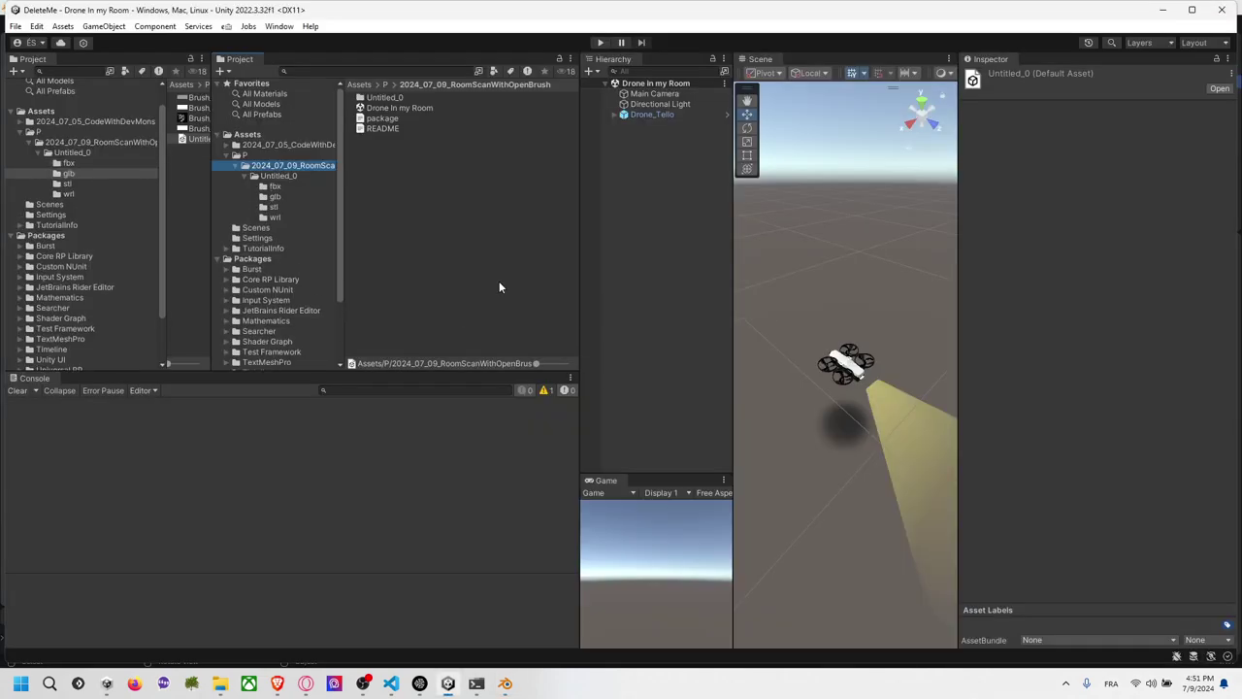
click(273, 188)
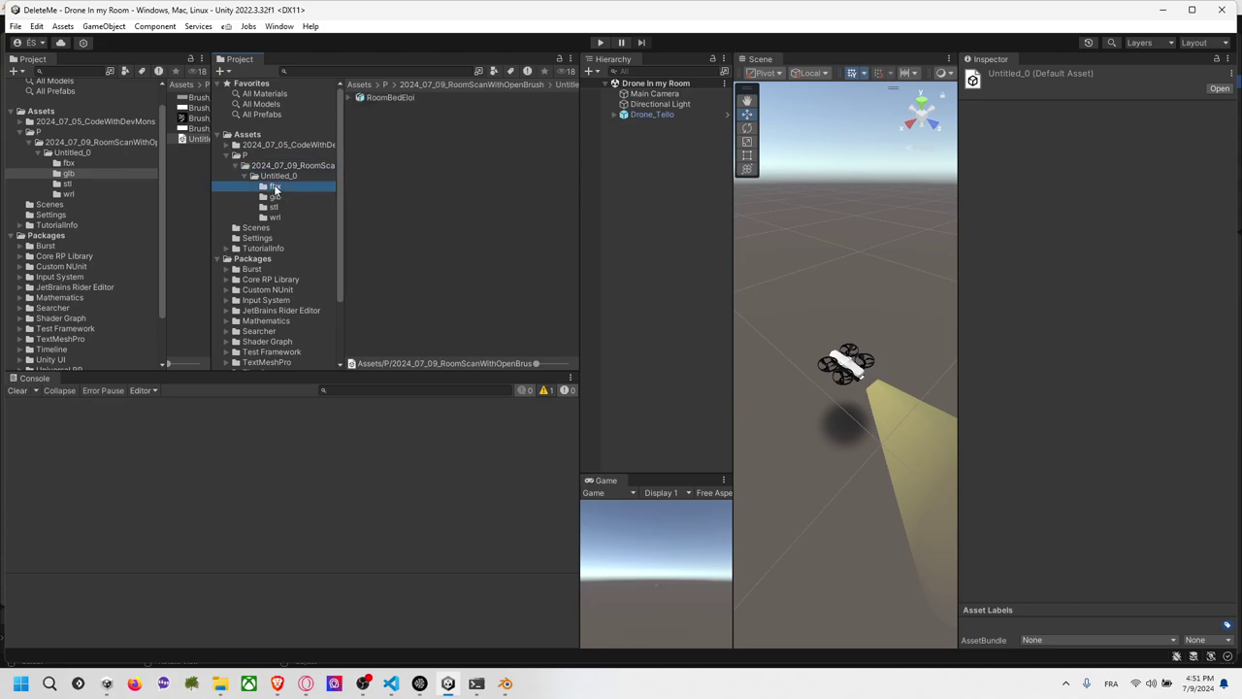
drag(388, 98, 853, 306)
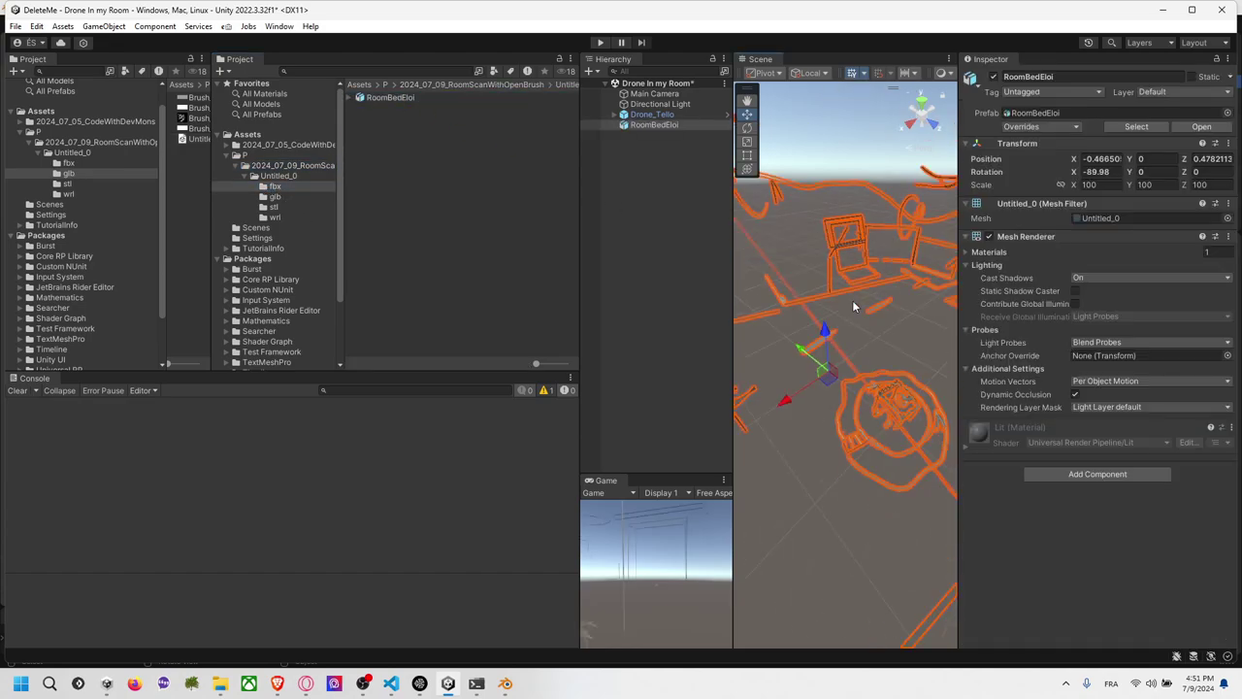
scroll(854, 310, up, 5)
mouse_move(856, 324)
right_down()
mouse_move(915, 332)
mouse_move(863, 307)
right_up()
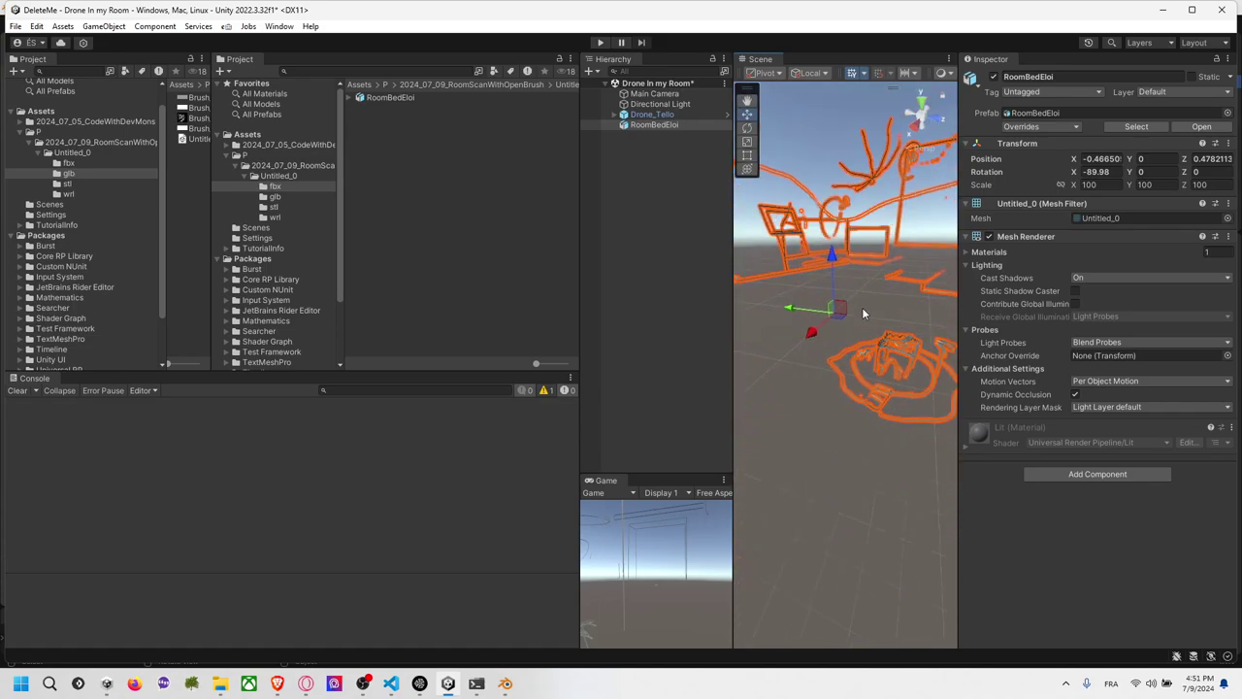
scroll(862, 306, up, 3)
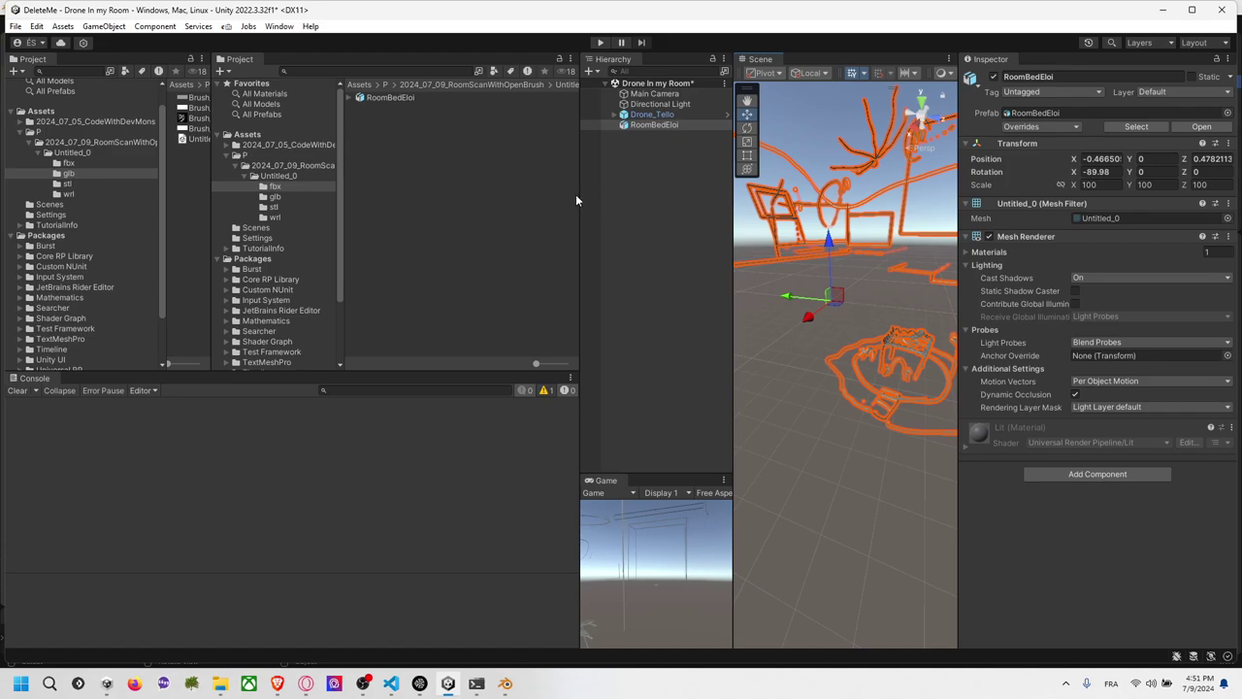
drag(578, 194, 430, 199)
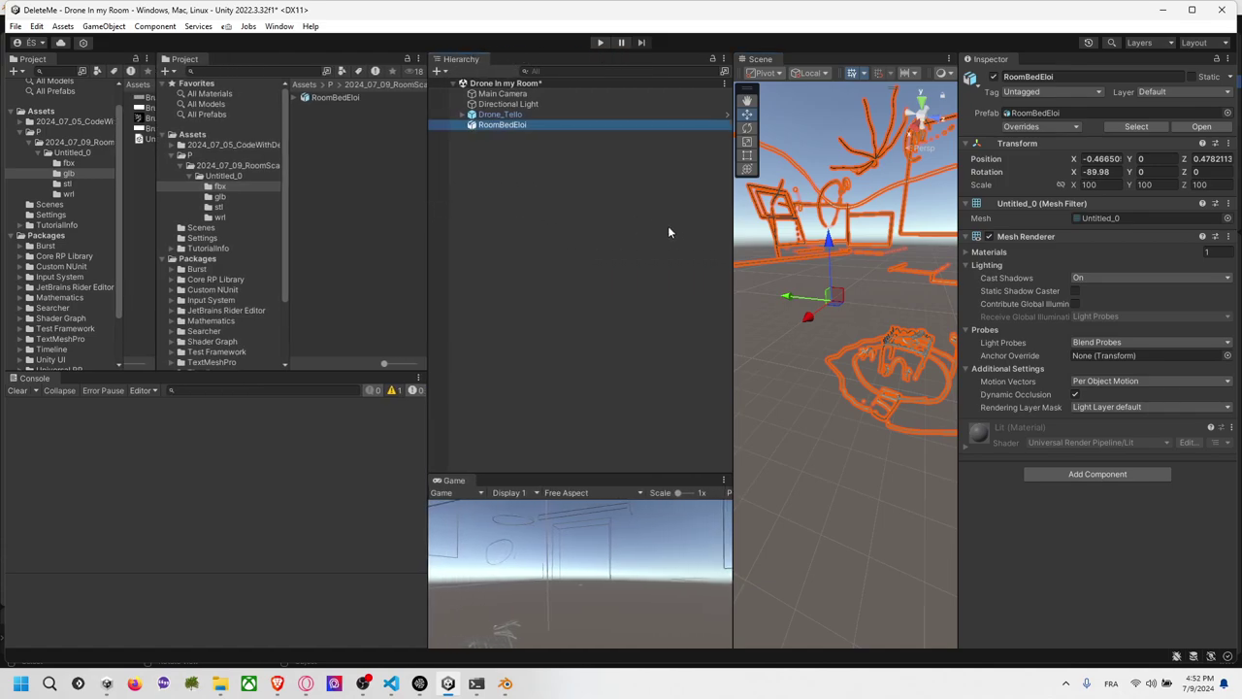
Add the Follow Drone Transform Lerp Mono component to Main Camera
click(510, 93)
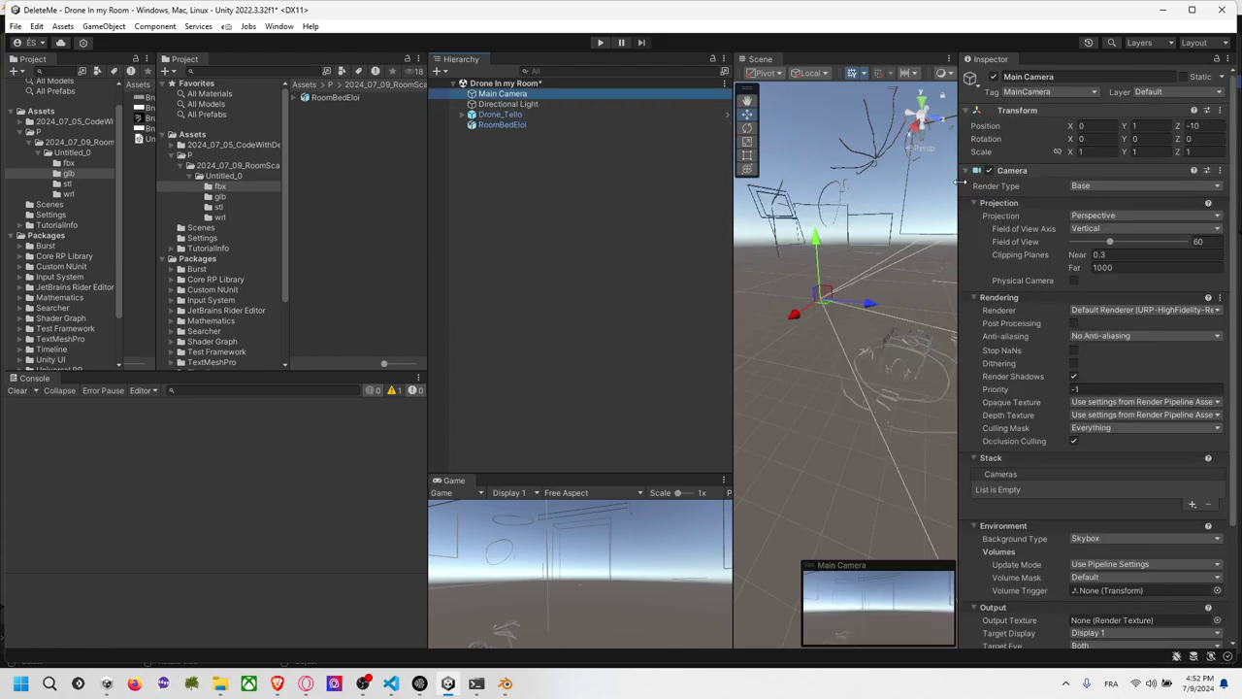
scroll(1024, 388, down, 5)
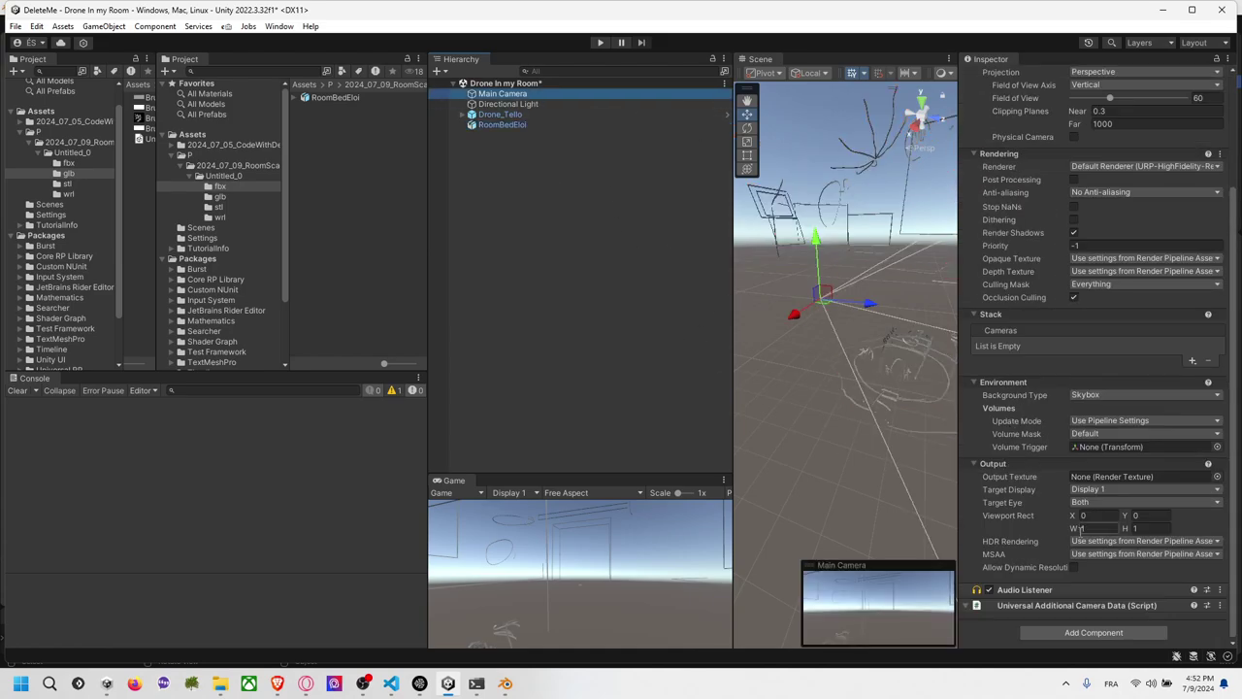
click(1129, 632)
text(follo)
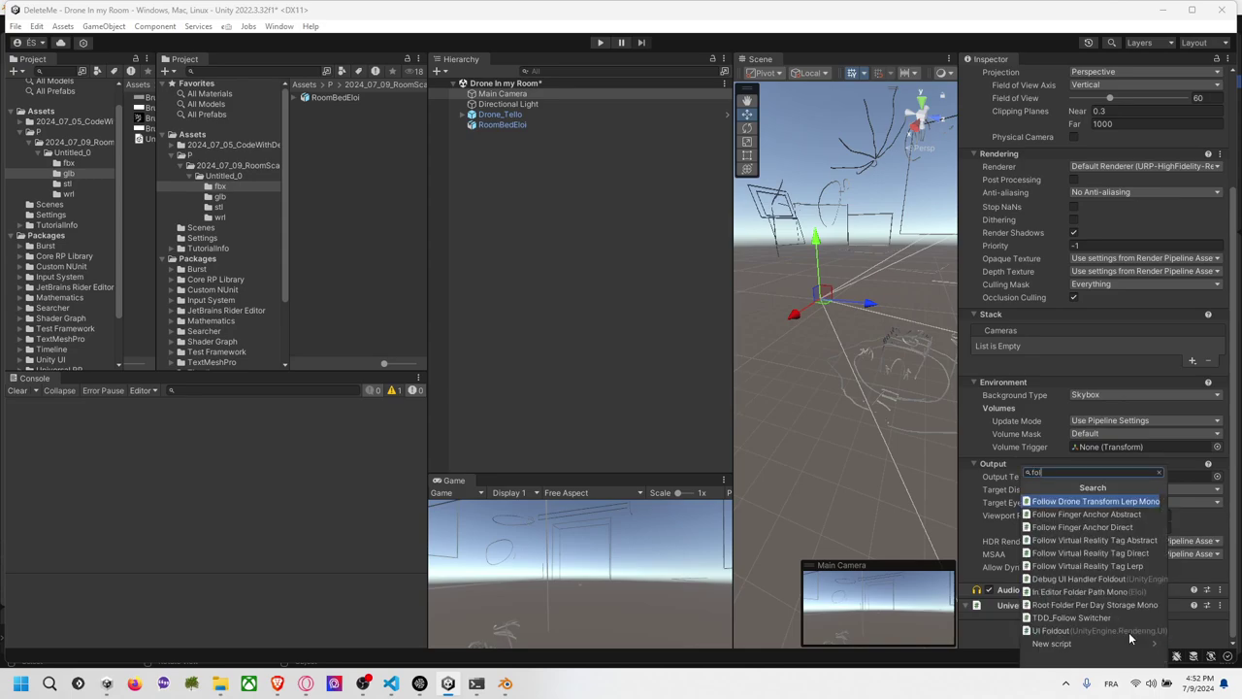
key(Return)
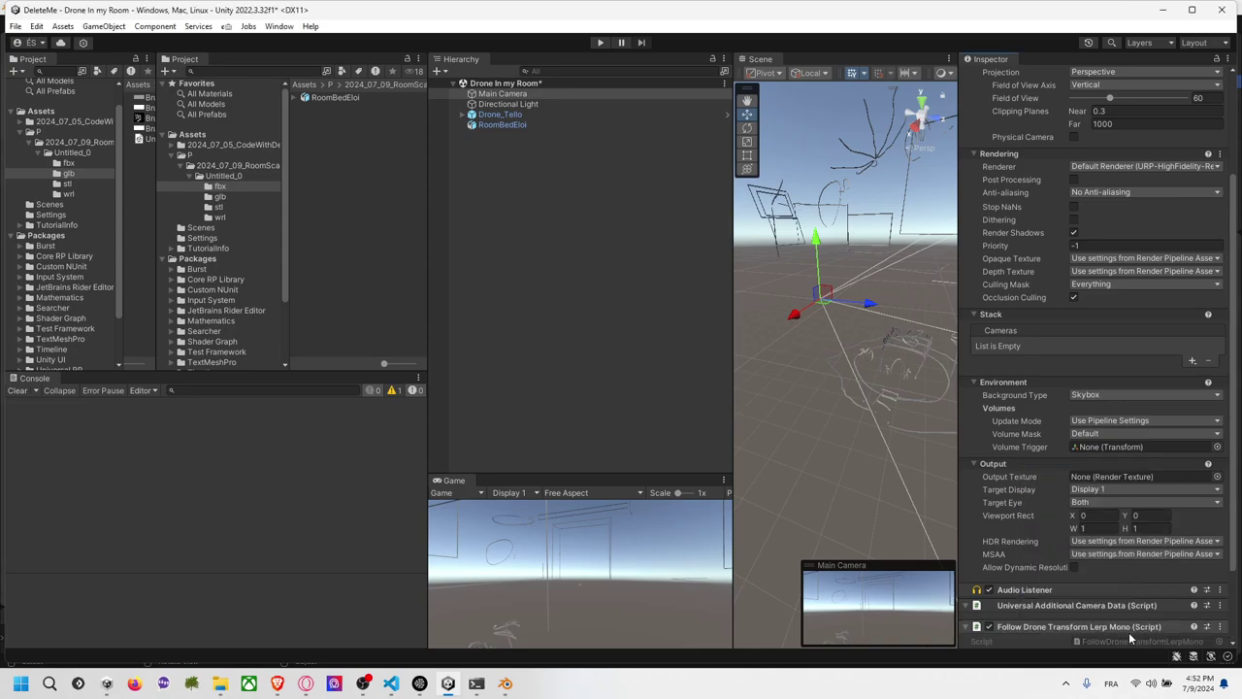
Set both lerp speeds to 2, target Drone_Tello, move Main Camera, and enable late update
scroll(1116, 606, down, 3)
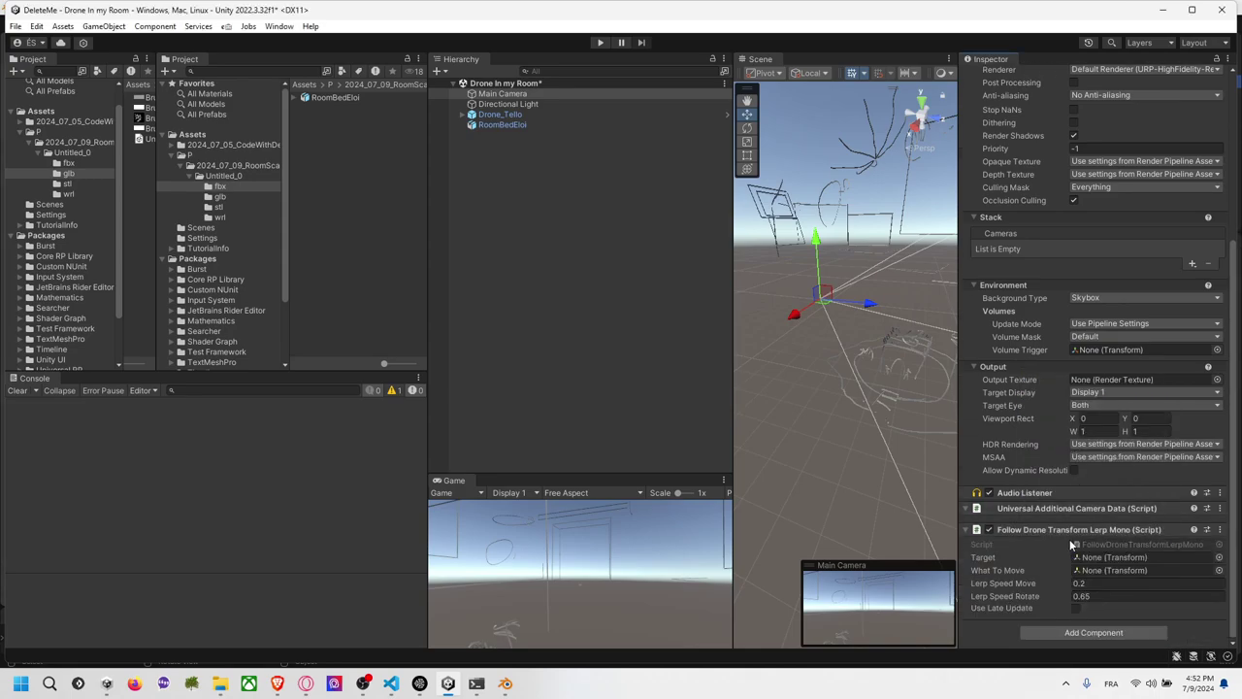
text(2)
click(1107, 594)
text(2)
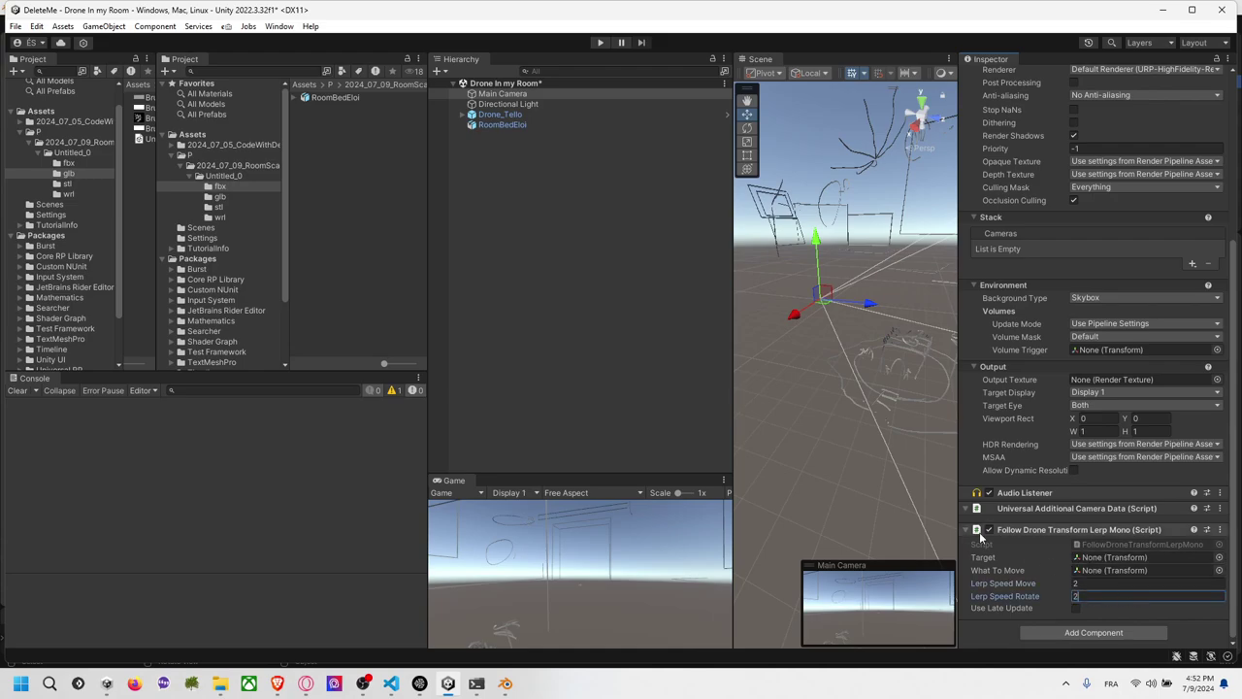
mouse_move(500, 114)
mouse_down()
mouse_move(1179, 578)
mouse_move(1145, 558)
mouse_up()
mouse_move(524, 112)
mouse_down()
mouse_move(842, 320)
mouse_move(1145, 570)
mouse_up()
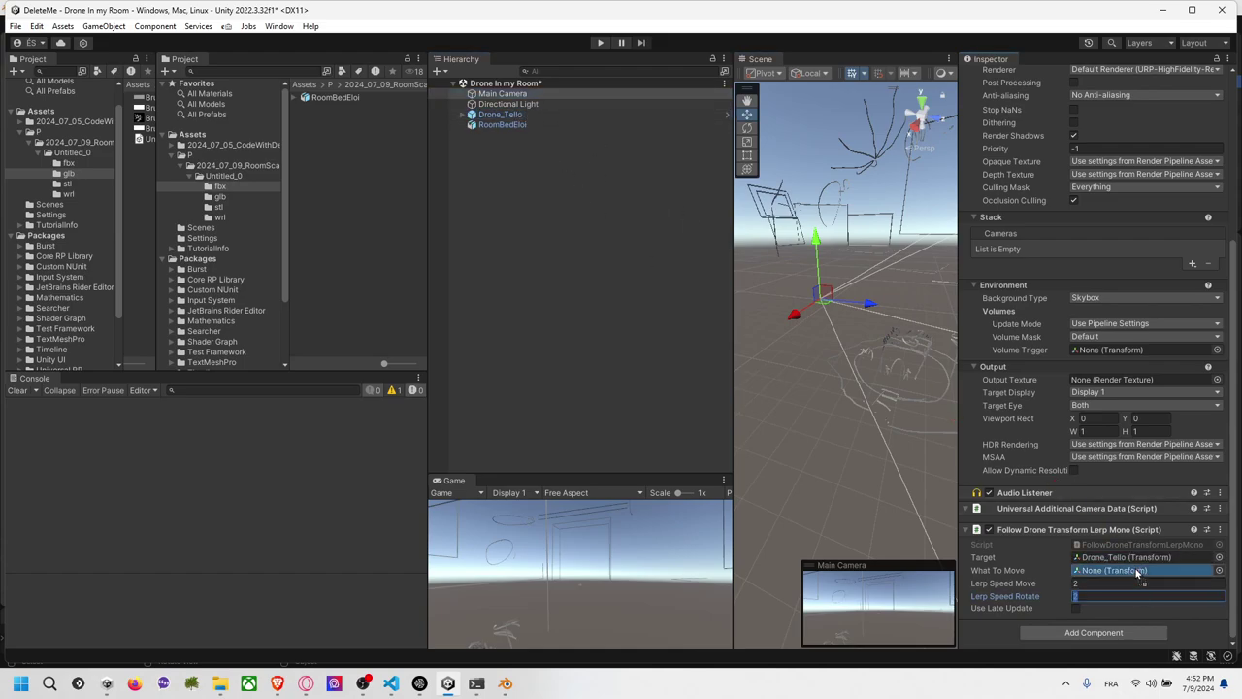
click(1071, 609)
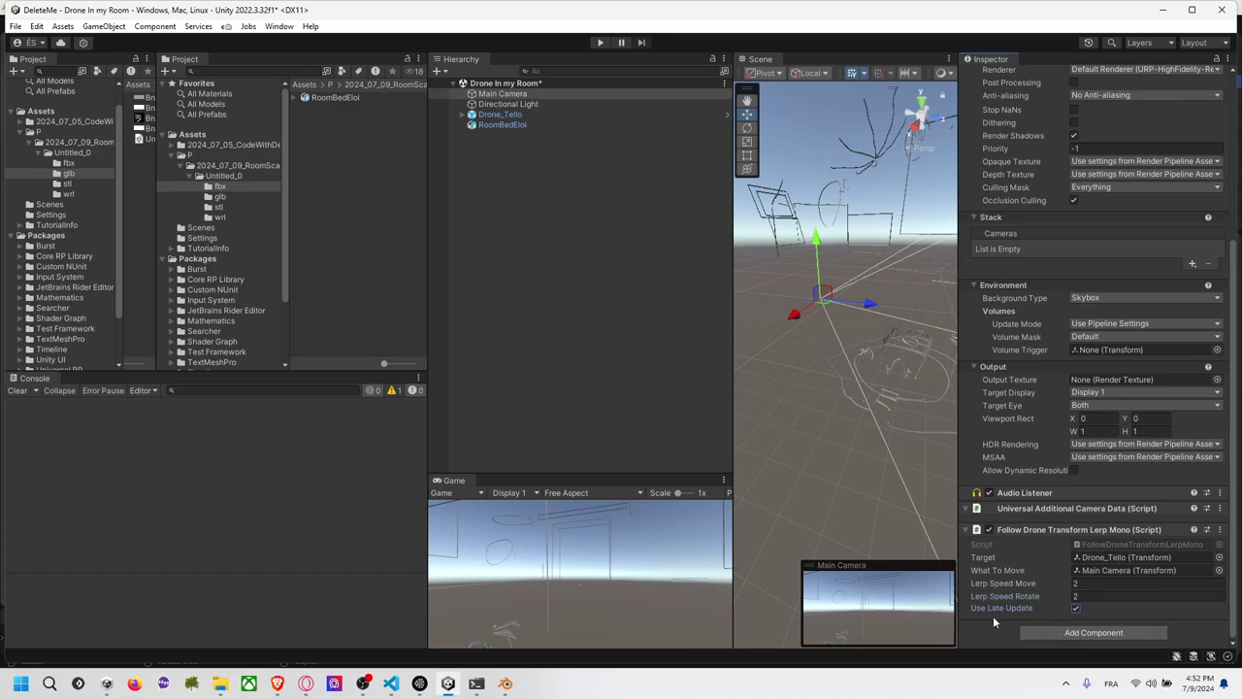
double_click(502, 125)
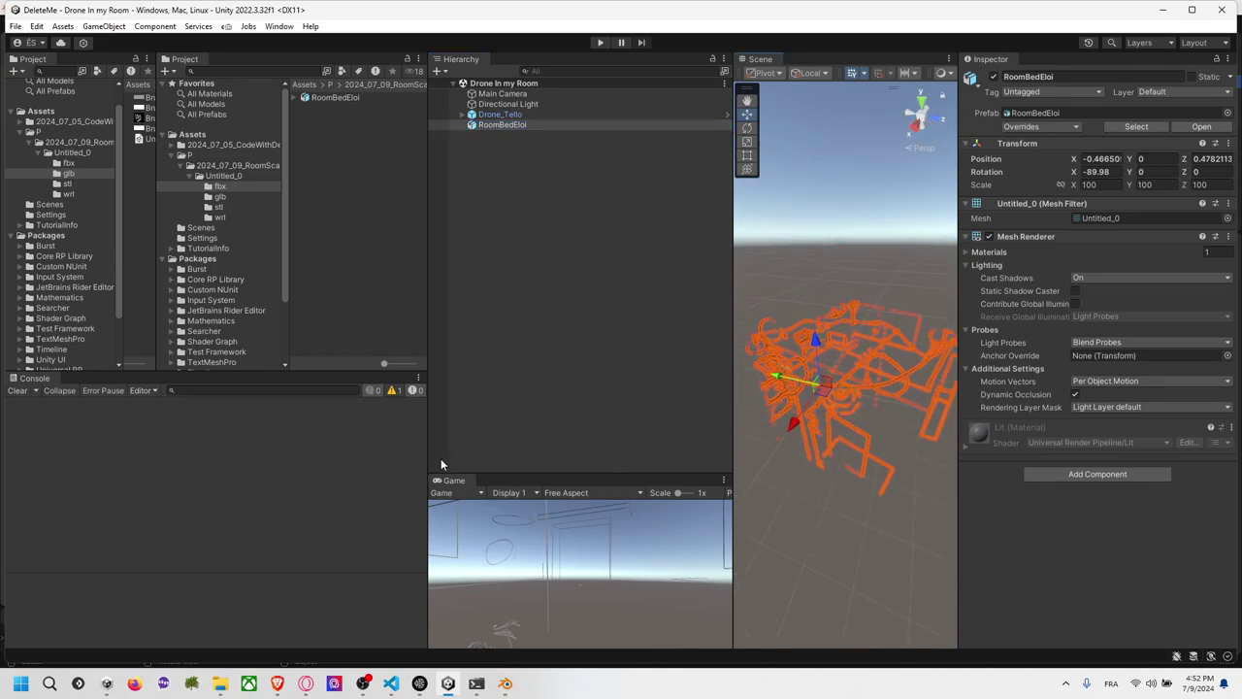
Switch the Game view to Play Maximized, then run and stop a test play
drag(426, 456, 223, 456)
click(573, 492)
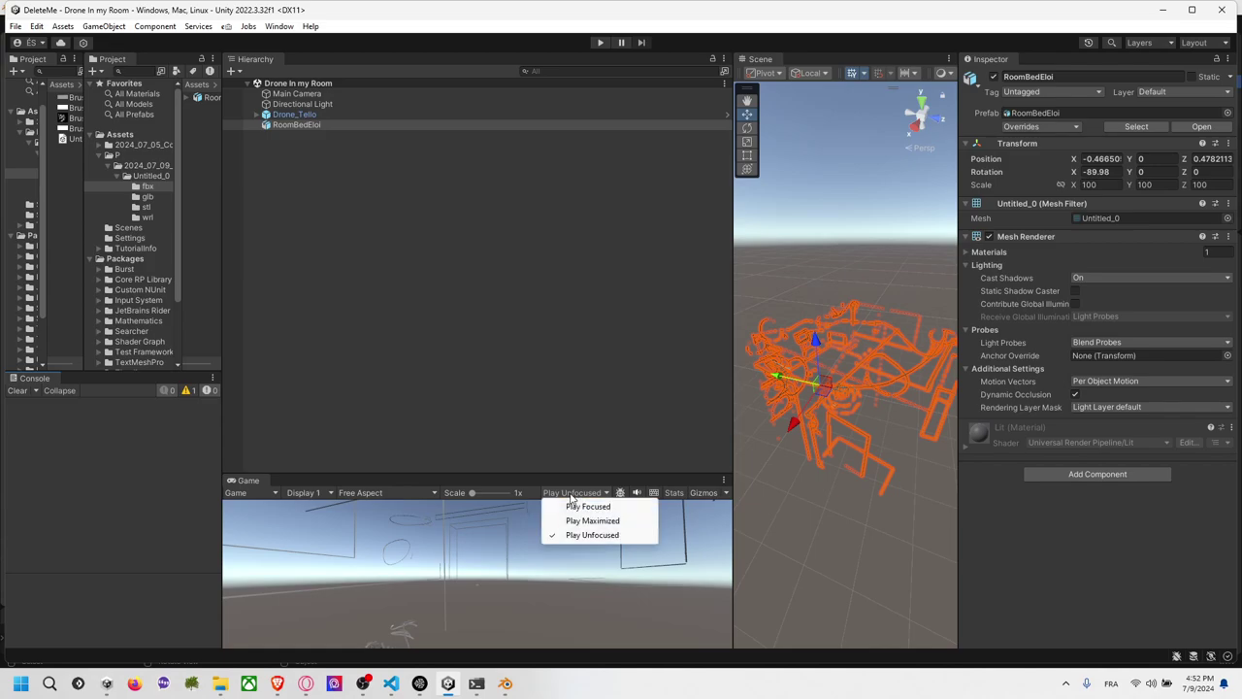
click(590, 520)
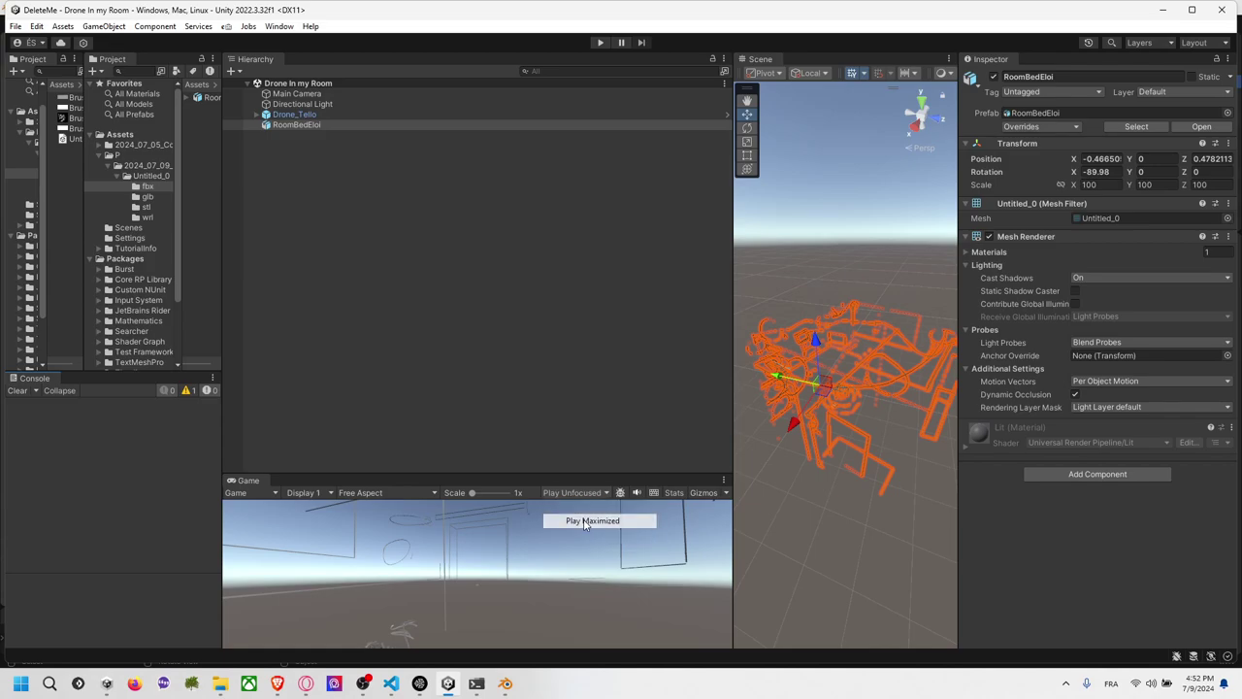
click(601, 43)
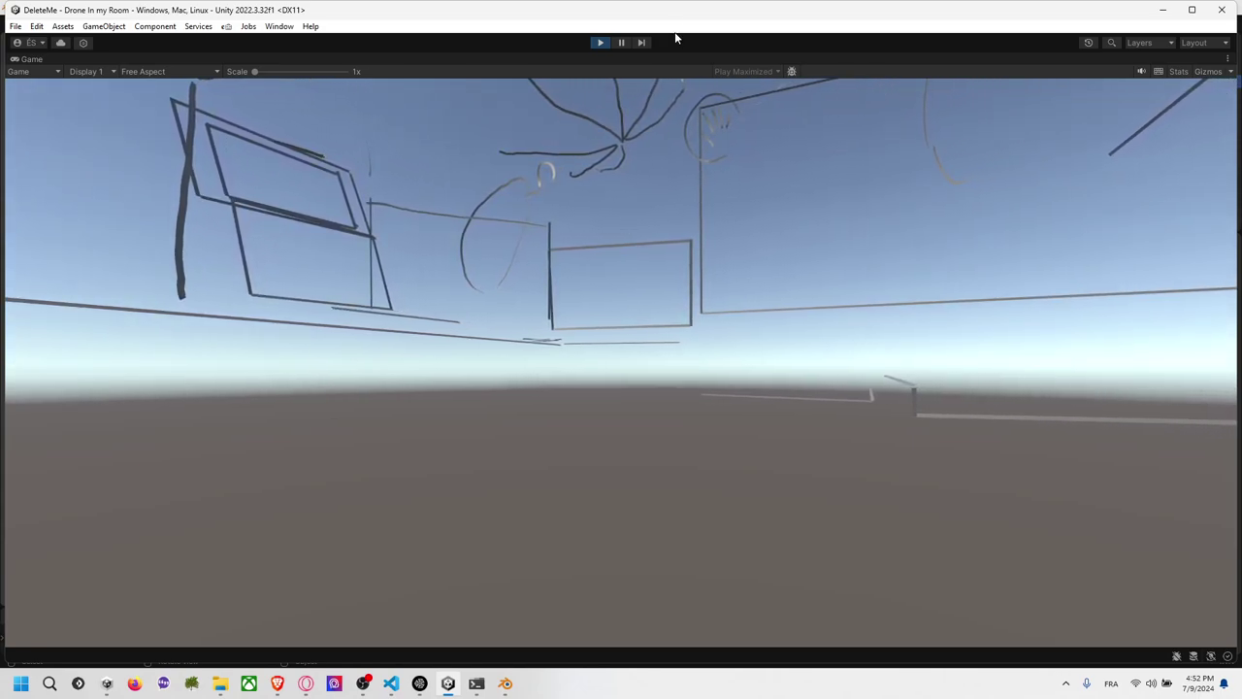
click(597, 42)
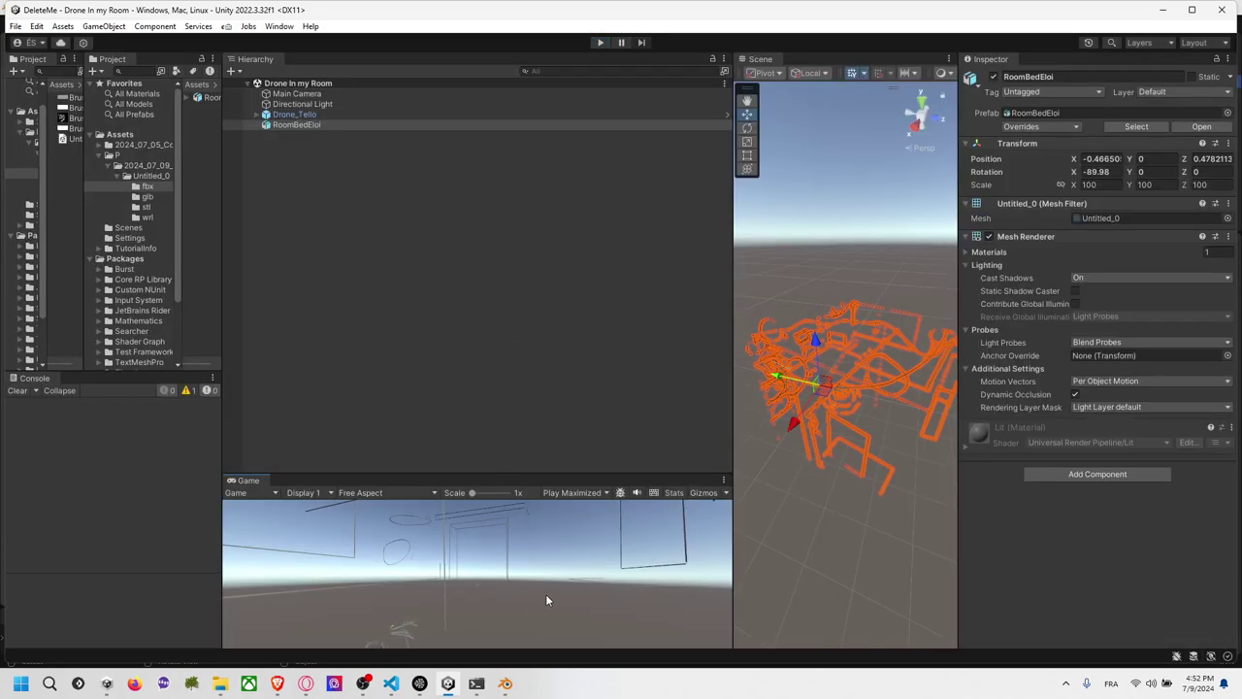
Create a 3D Cube object from the Hierarchy and frame it in the Scene view
click(477, 345)
right_click(321, 203)
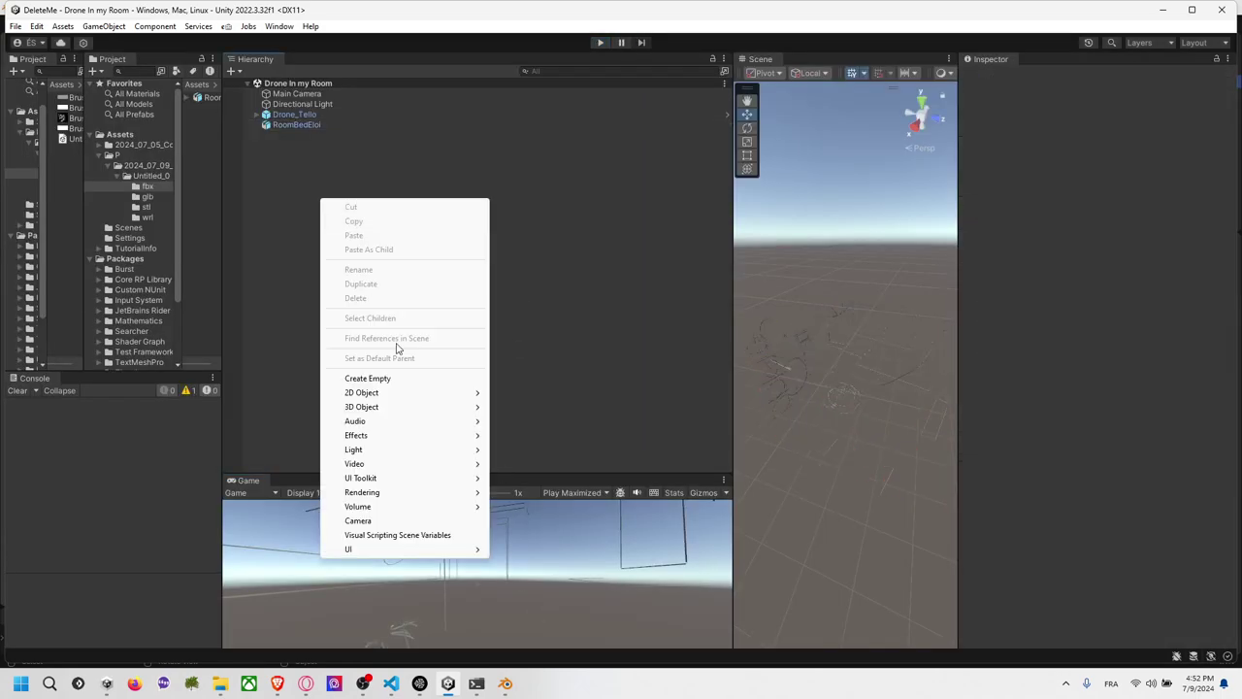
mouse_move(460, 409)
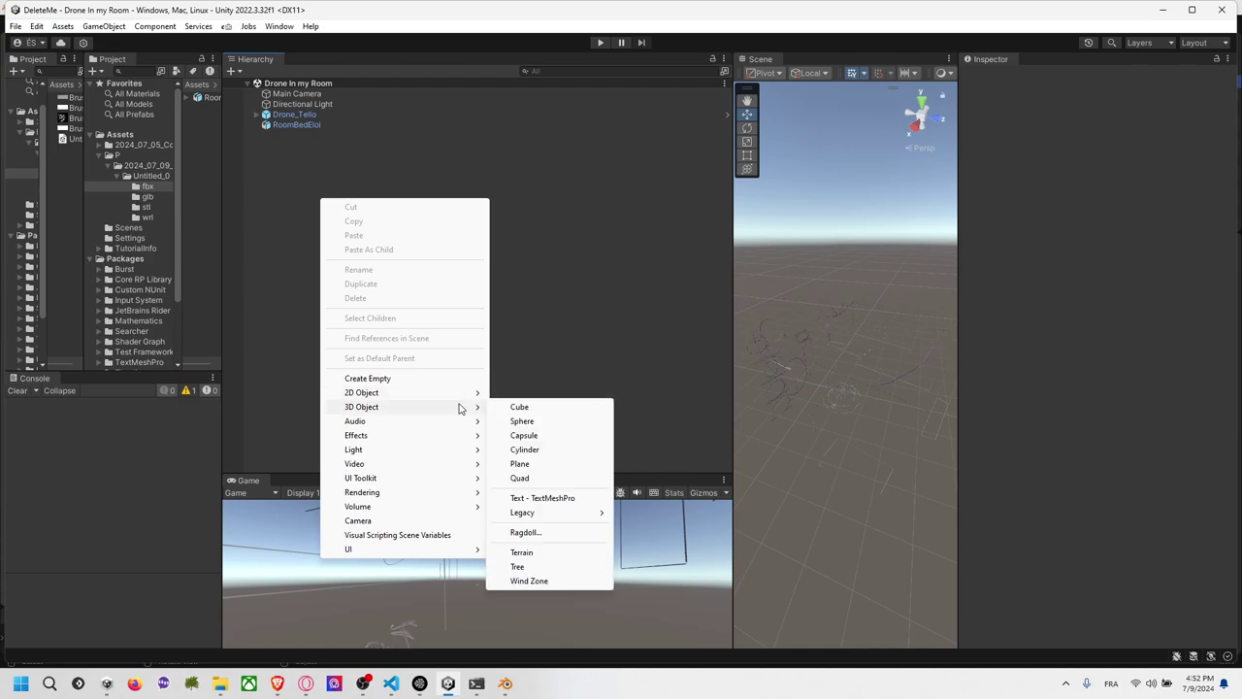
click(520, 408)
click(471, 374)
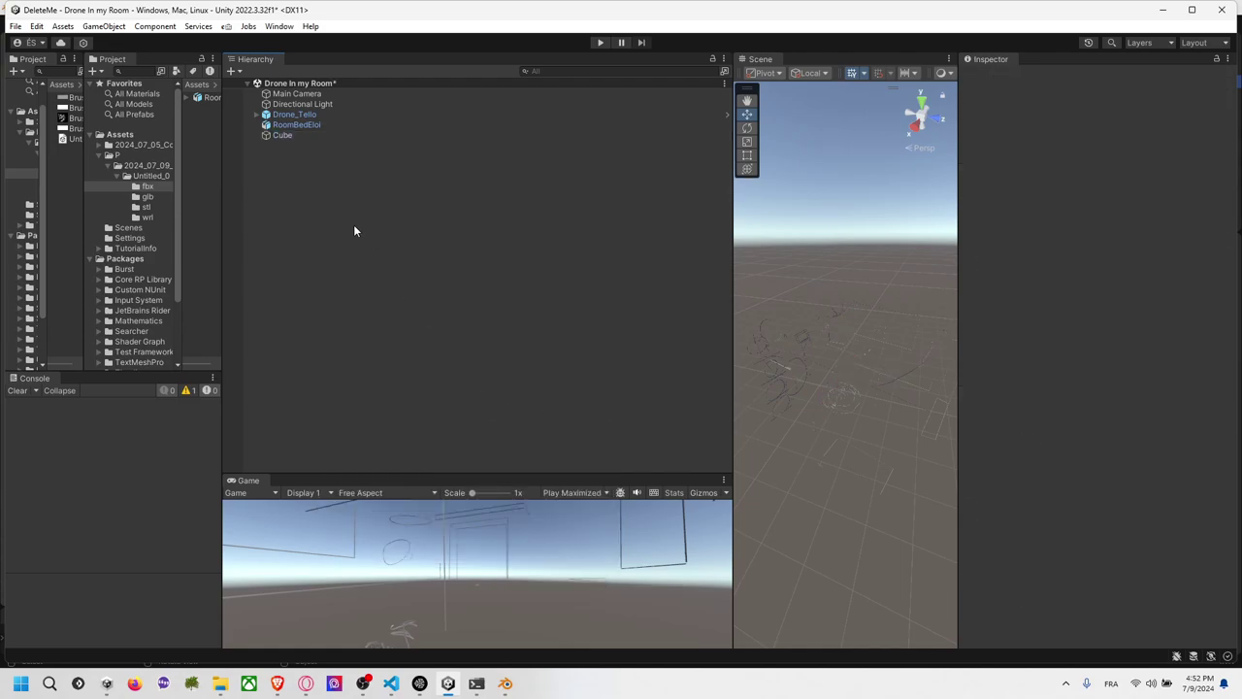
click(312, 134)
key(f)
scroll(821, 366, down, 2)
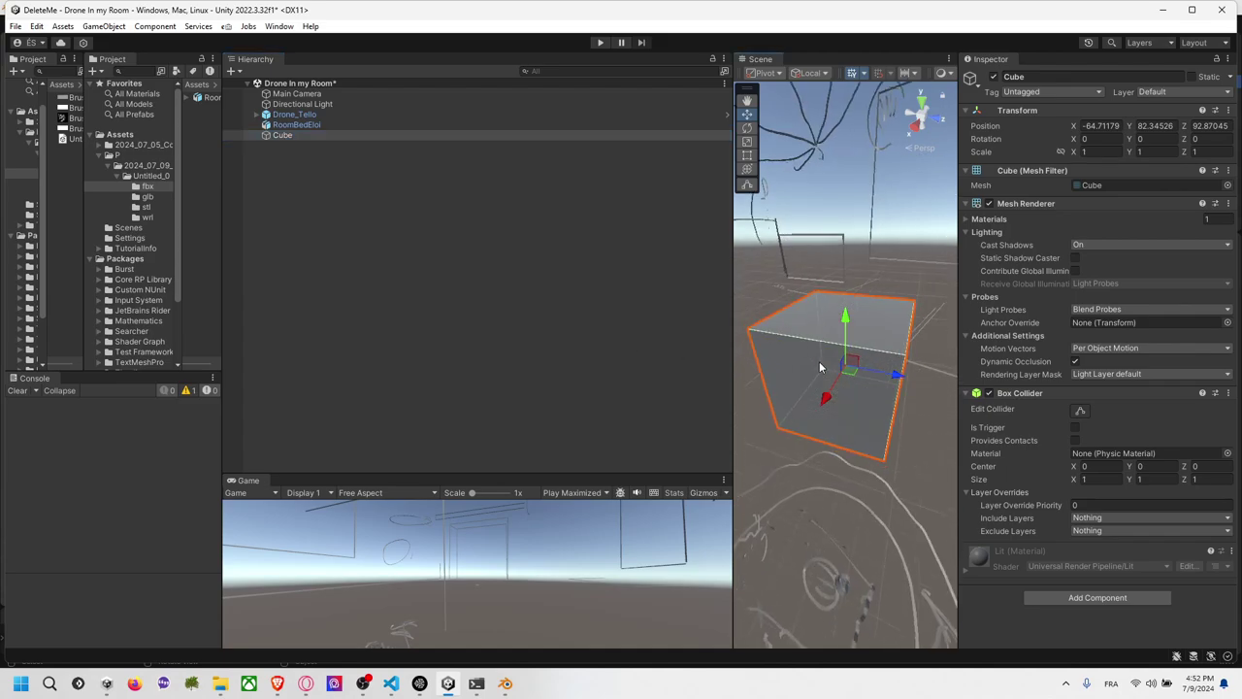
scroll(820, 367, down, 3)
scroll(820, 367, down, 3)
scroll(820, 366, down, 2)
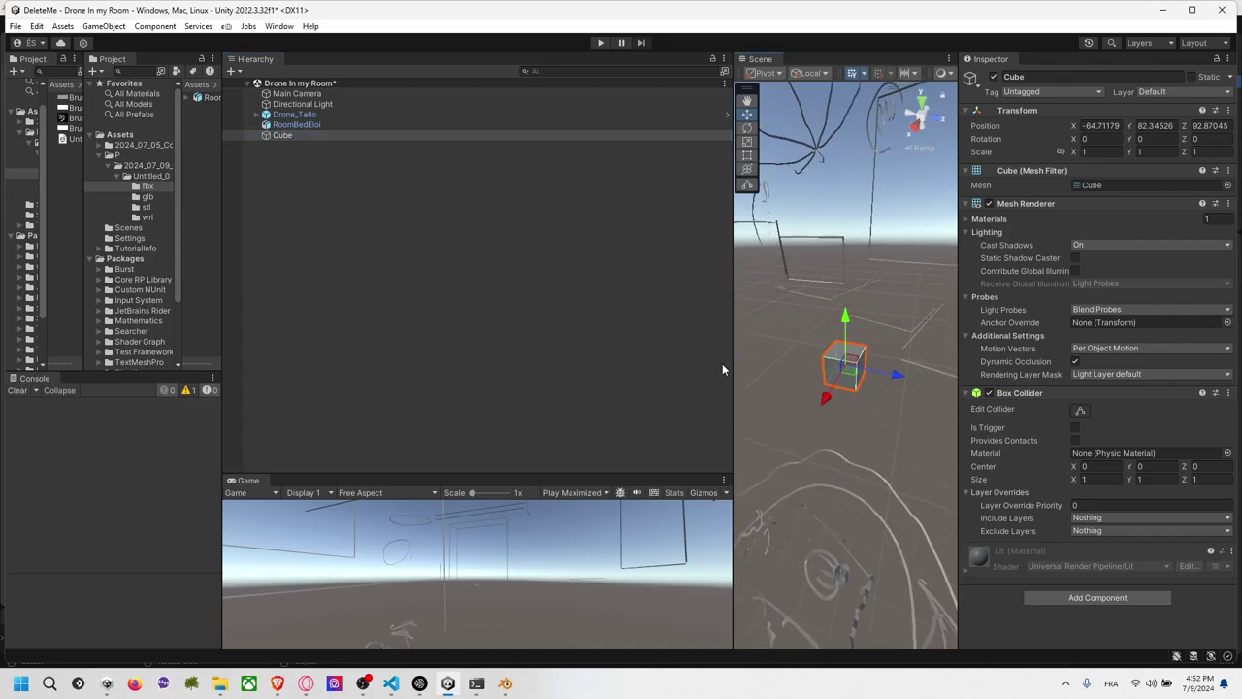
click(309, 124)
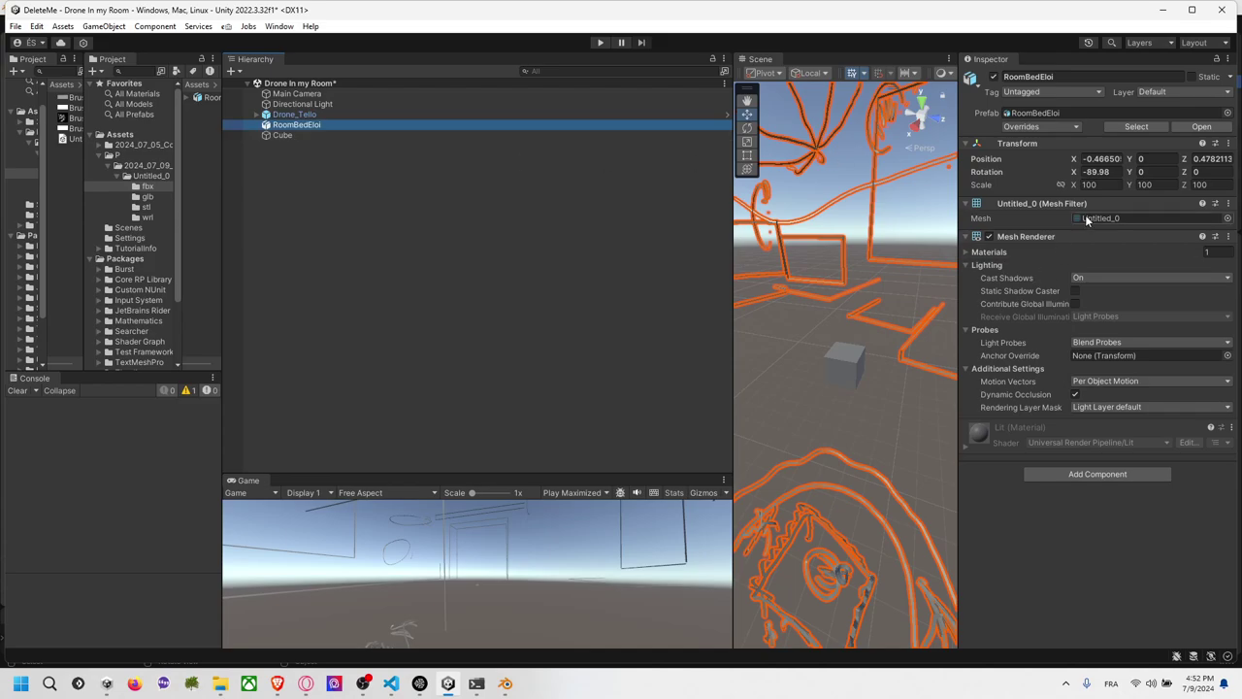
Change RoomBedEloi's model Scale Factor from 1 to 0.01 and apply the reimport
click(1136, 128)
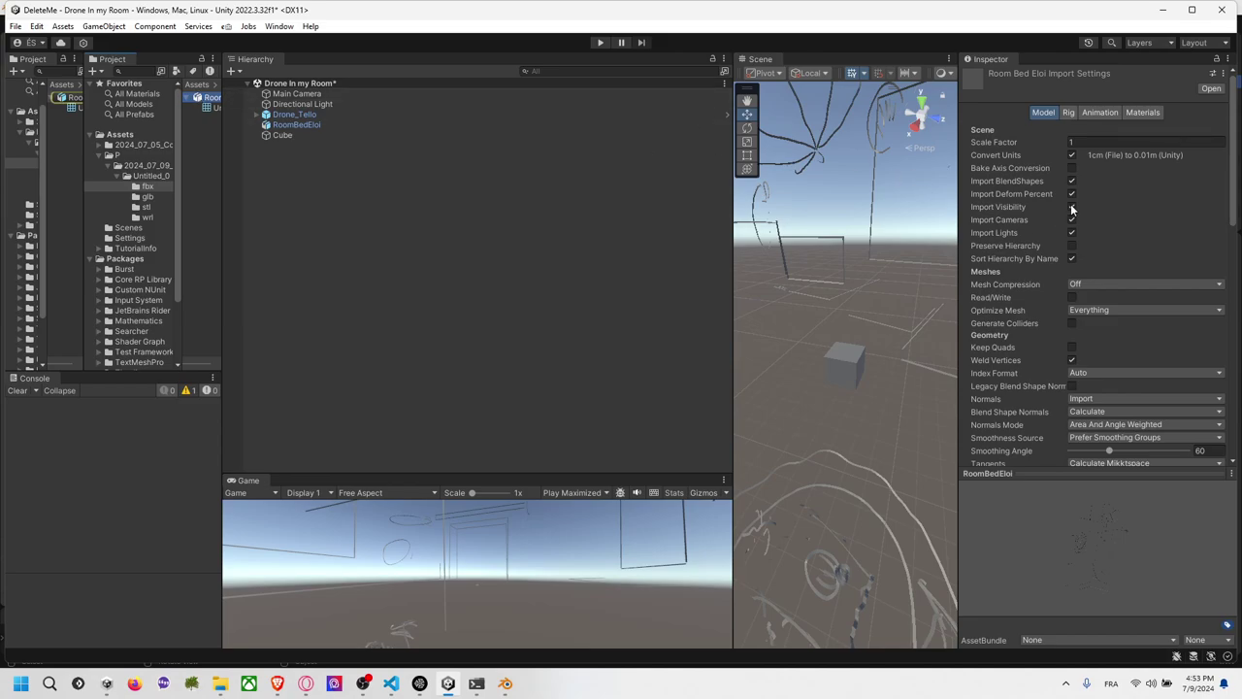
click(1099, 146)
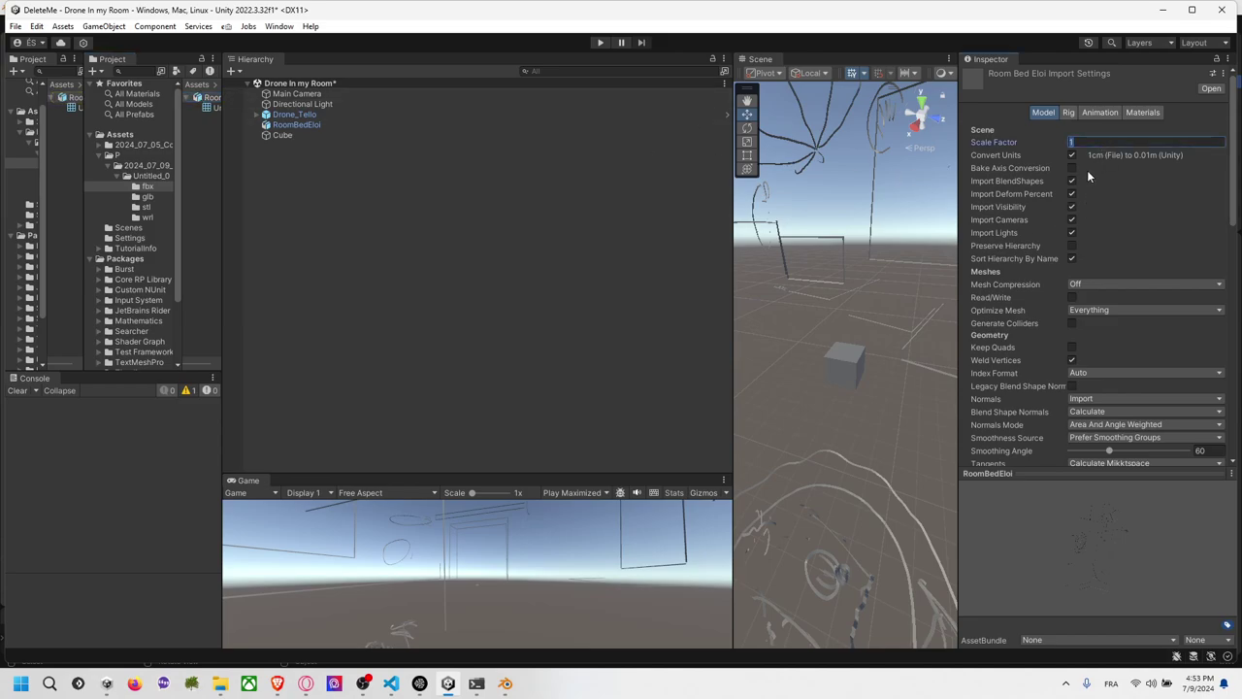
text(0.)
scroll(1163, 258, down, 3)
scroll(1226, 137, up, 3)
scroll(1188, 142, down, 5)
click(1212, 240)
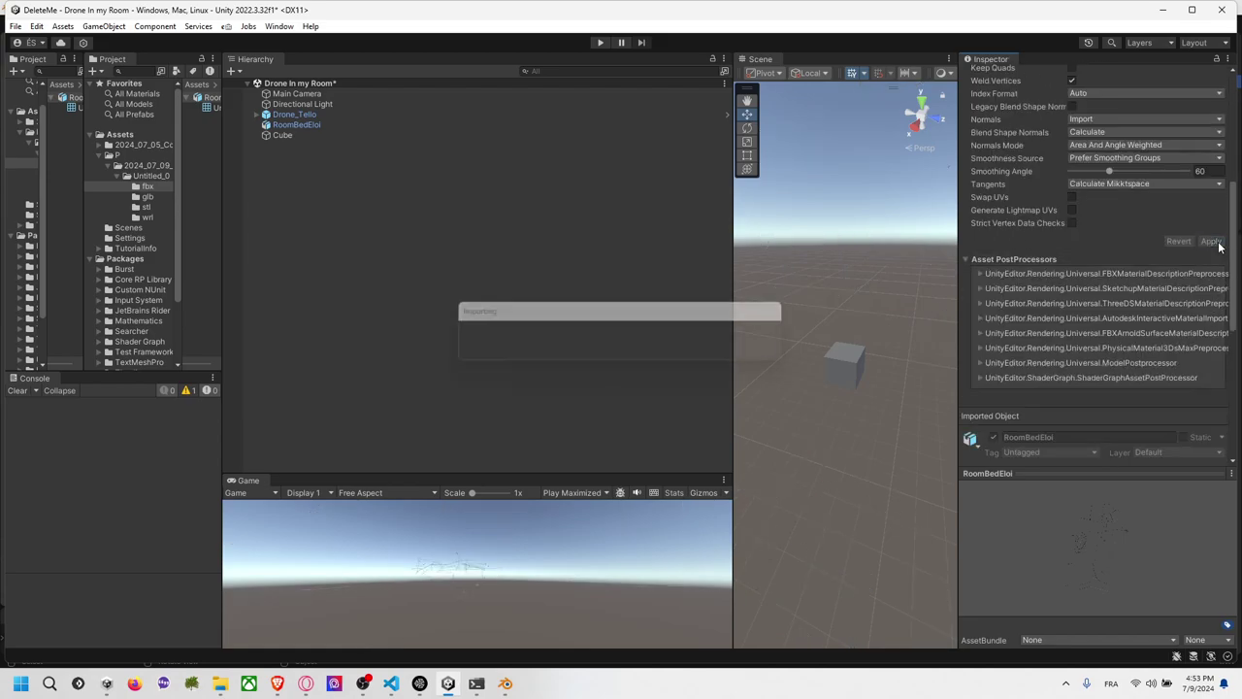
Set RoomBedEloi's position to 0, 0, 0
click(320, 124)
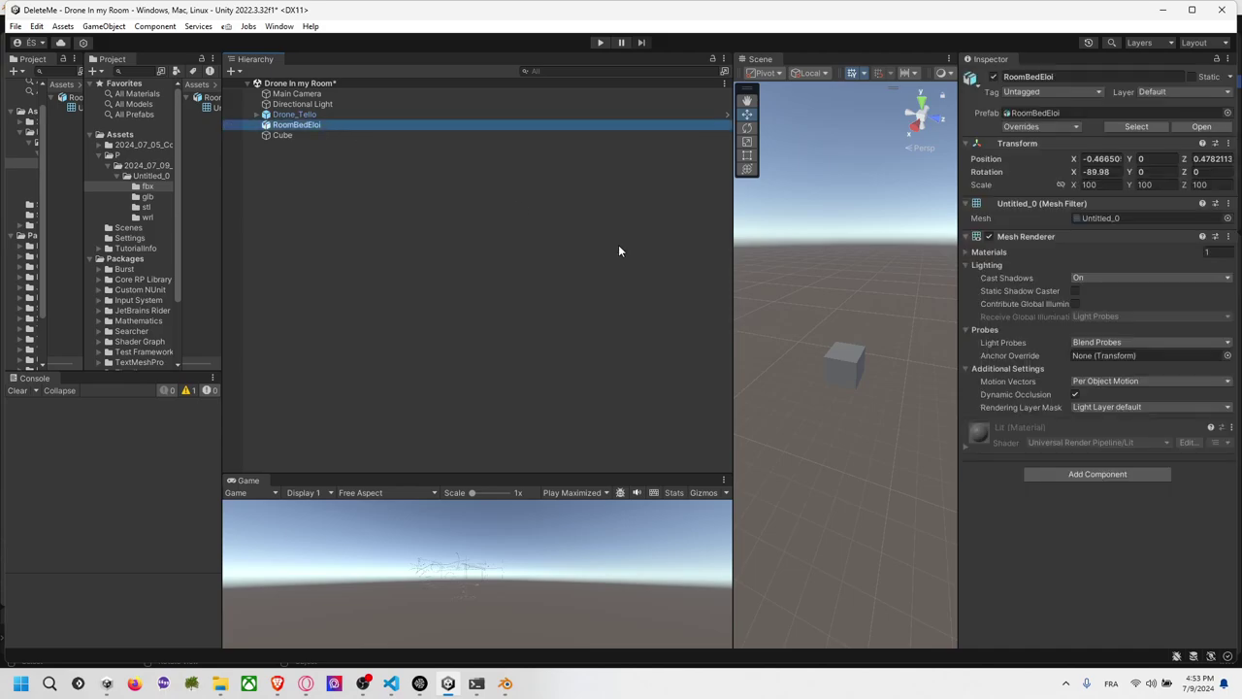
key(f)
click(311, 135)
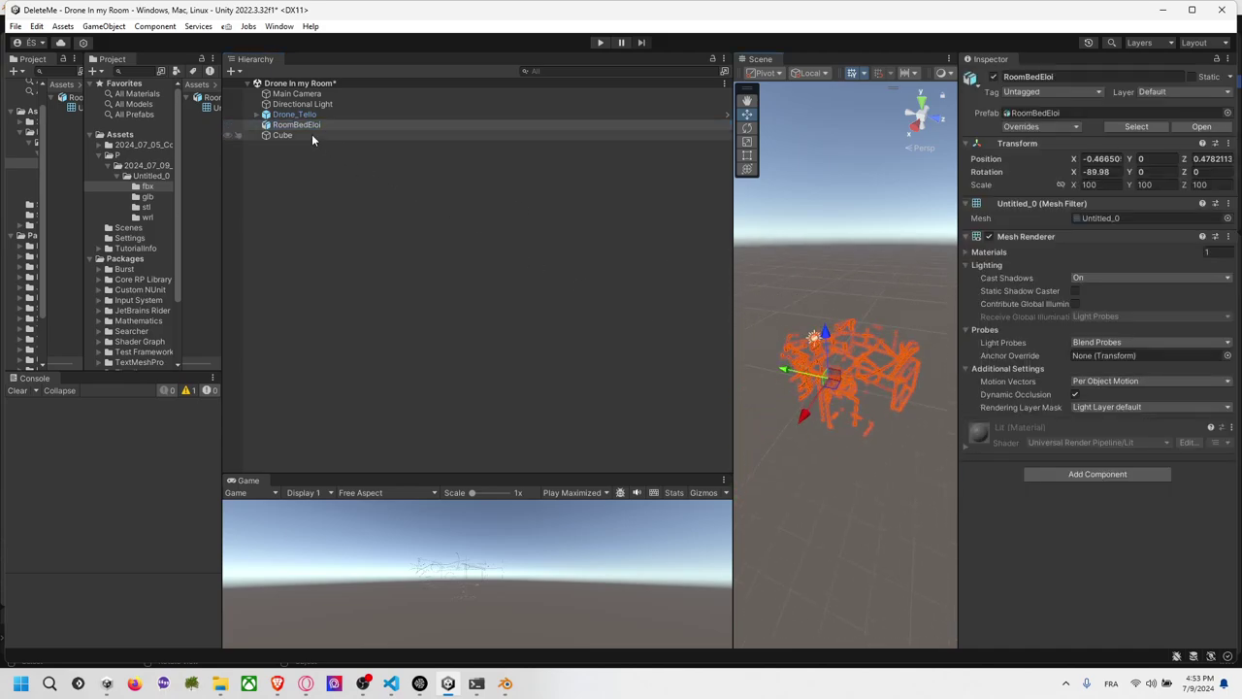
key(f)
click(329, 124)
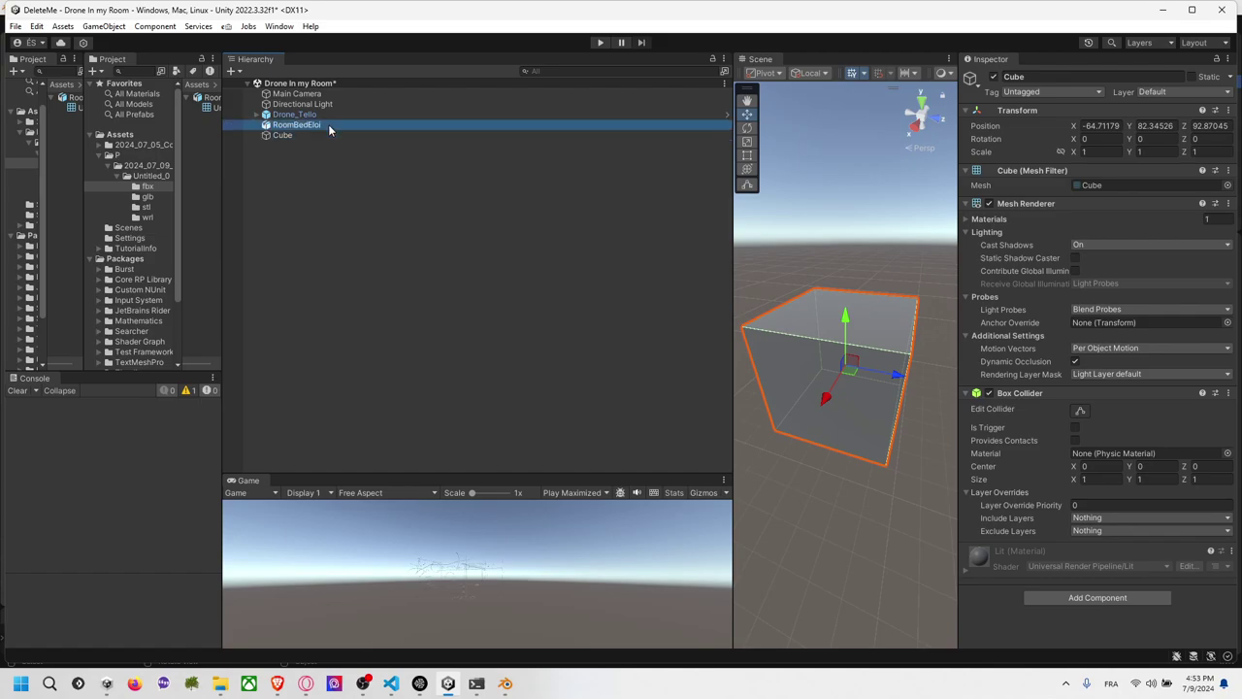
click(1107, 159)
text(0)
click(1211, 160)
text(0)
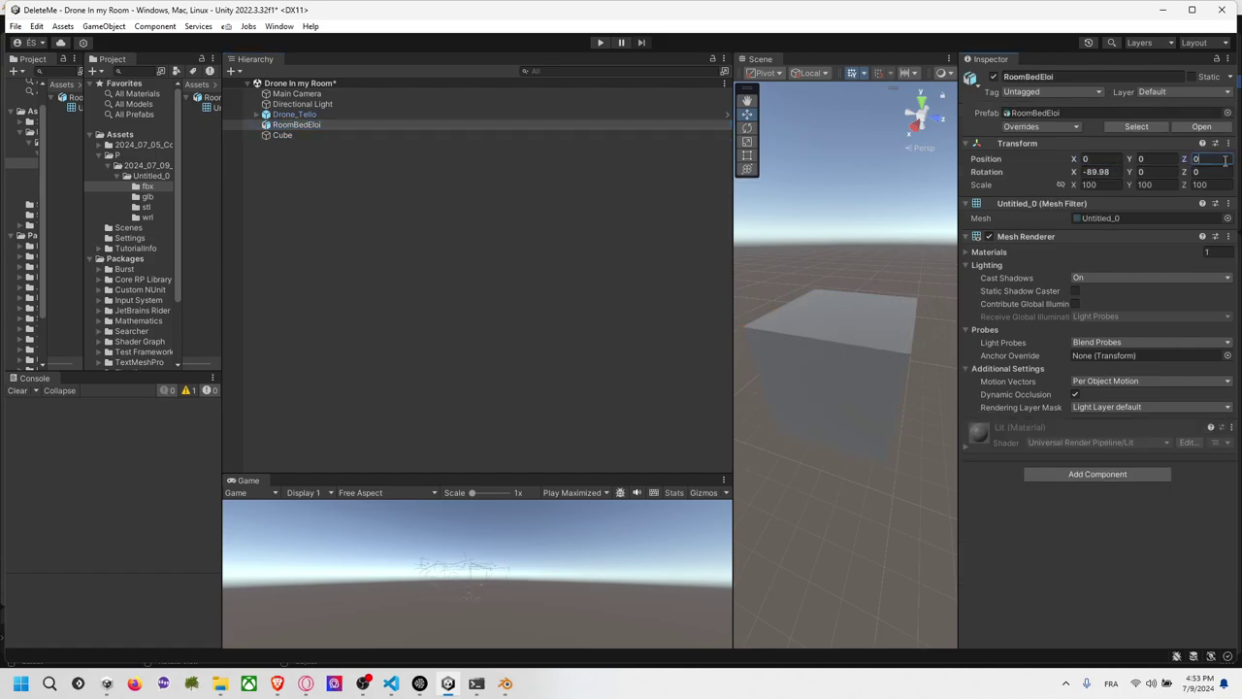
click(1123, 173)
Set the Cube's position to 0, 0, 0
click(386, 170)
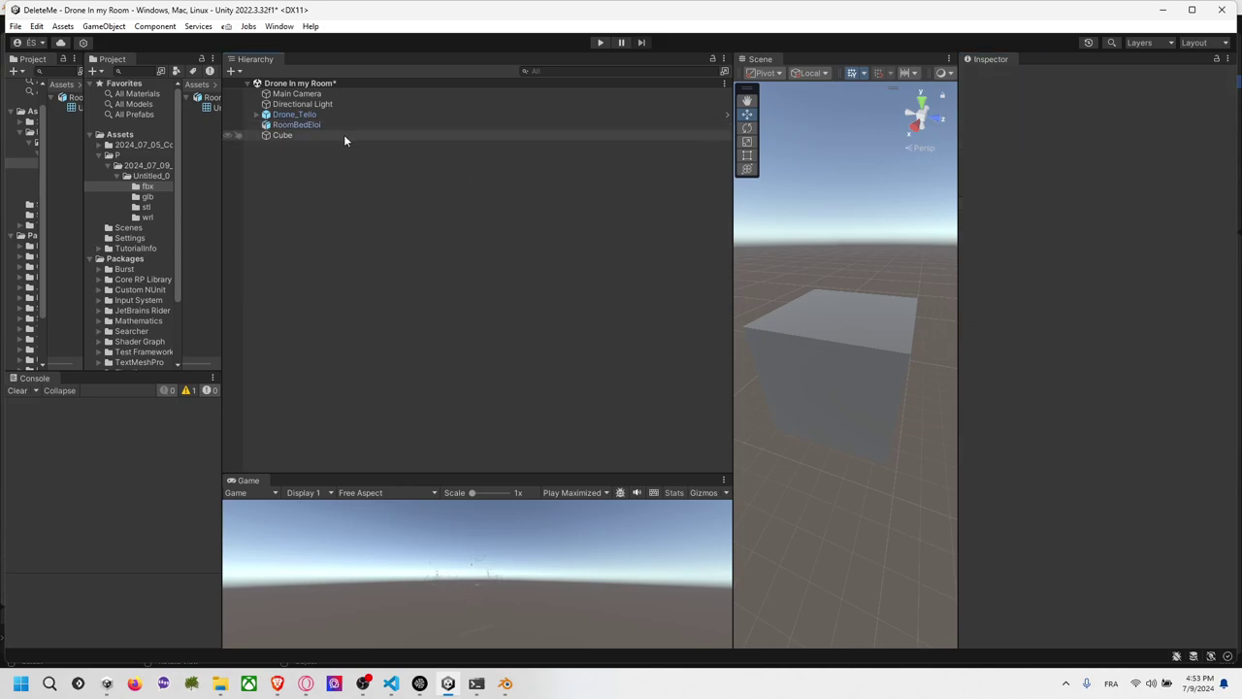
click(344, 136)
click(1102, 126)
text(0)
click(1172, 126)
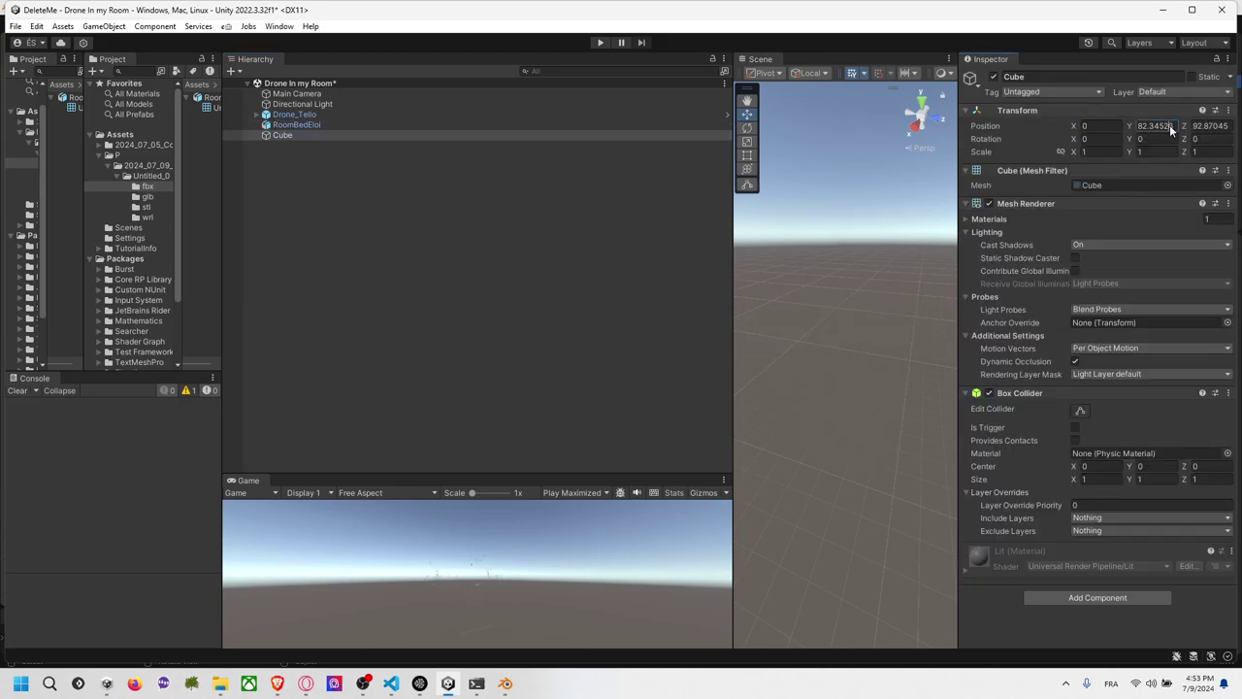
text(0)
click(1208, 126)
text(0)
double_click(383, 124)
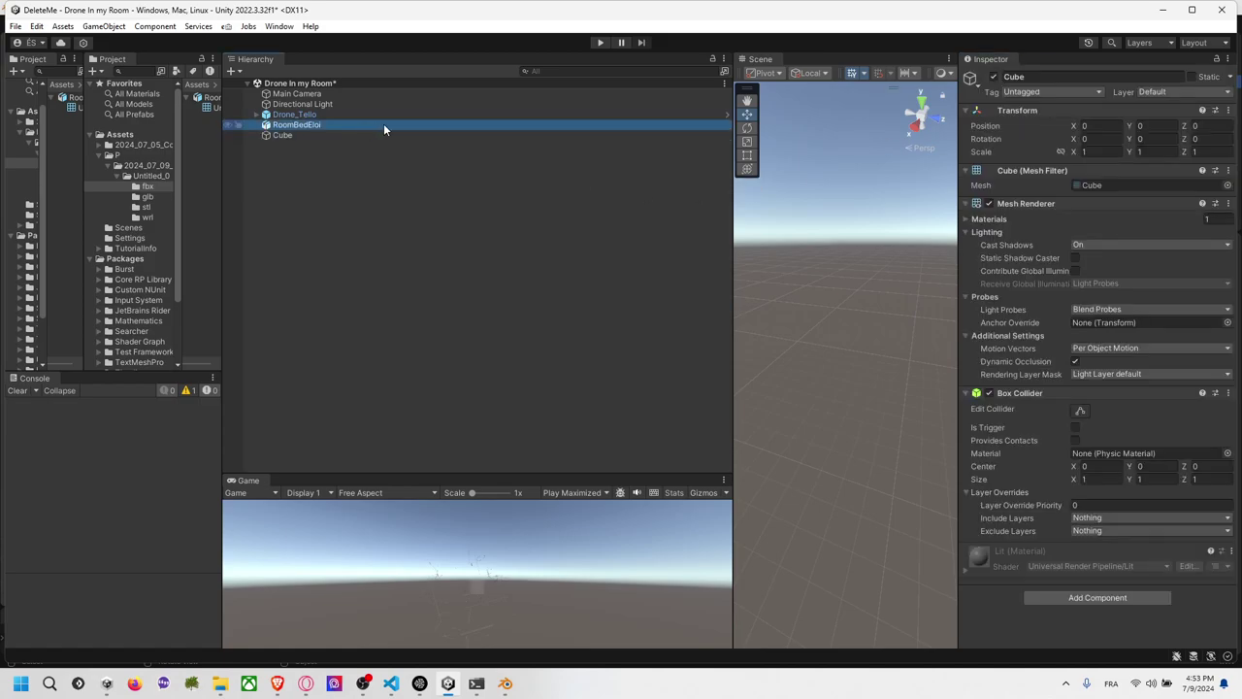
click(330, 137)
scroll(840, 376, up, 5)
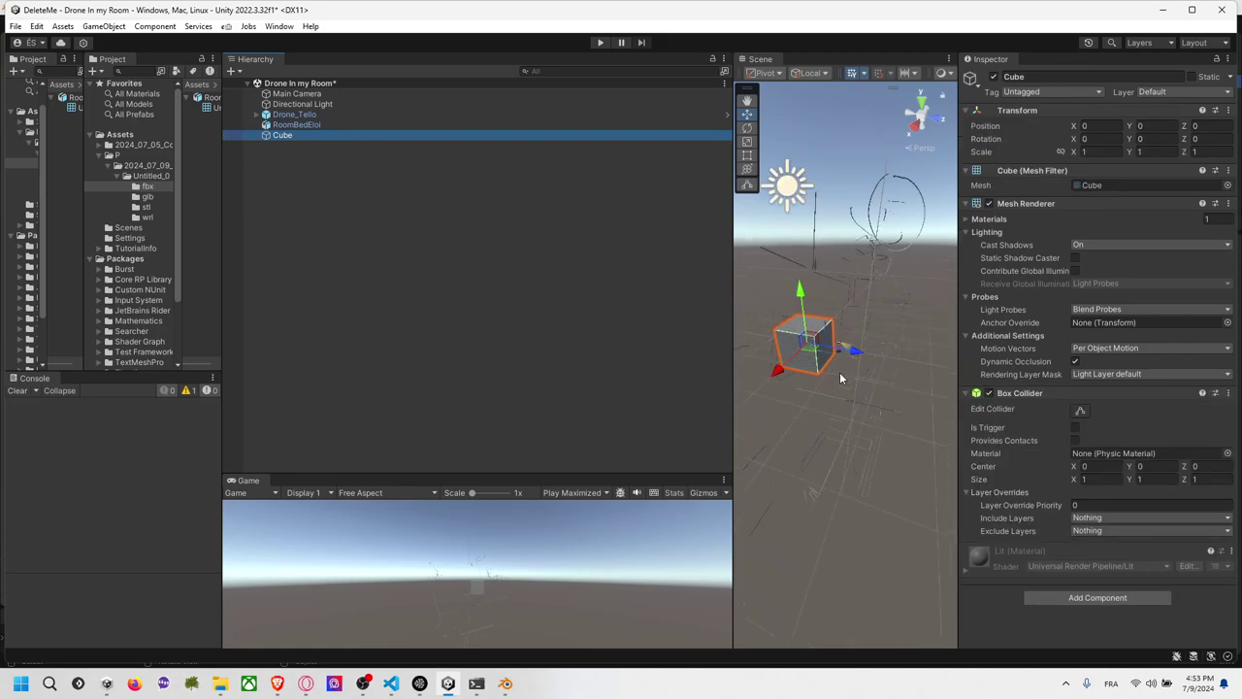
Rotate RoomBedEloi to -90 on X and bring the room to eye level in view
click(346, 126)
click(1102, 172)
text(9)
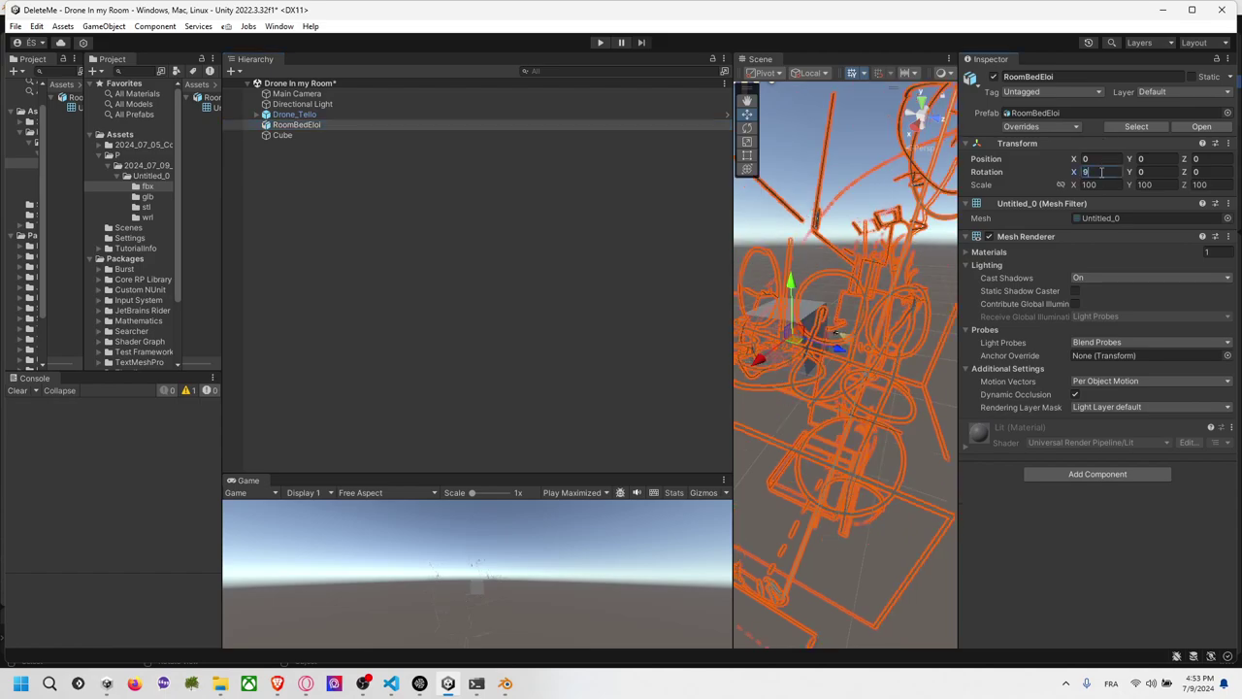
key(BackSpace)
text(9)
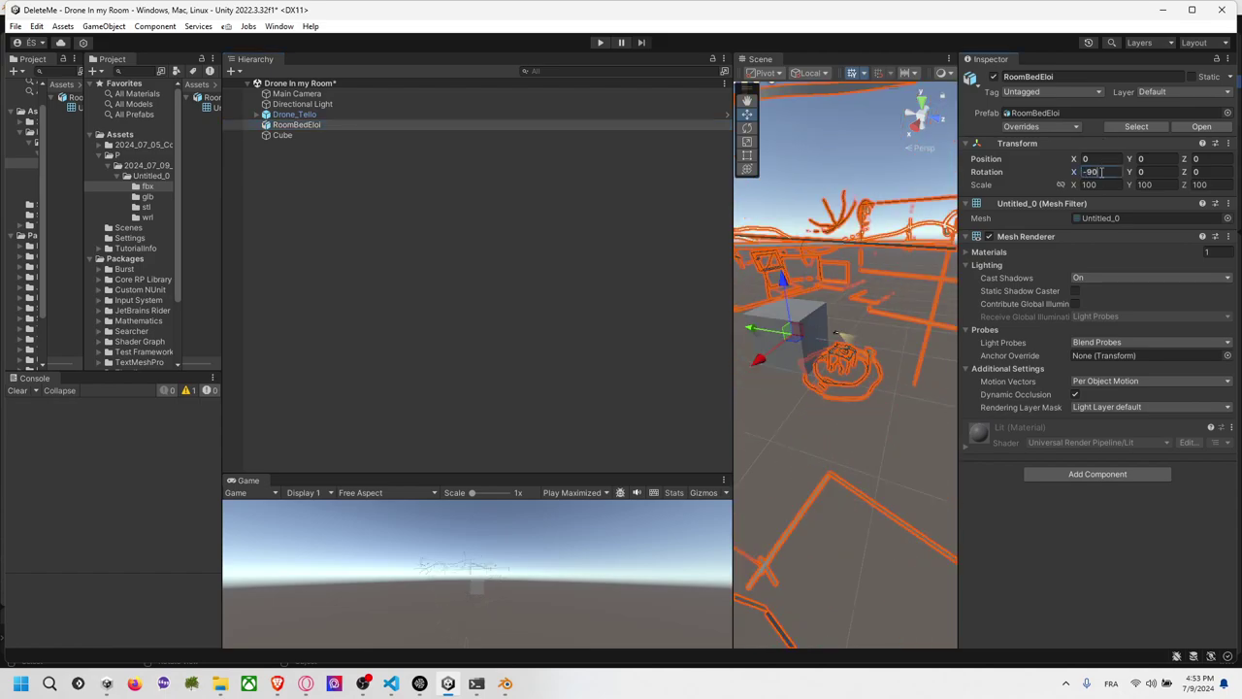
text(0)
scroll(864, 291, up, 3)
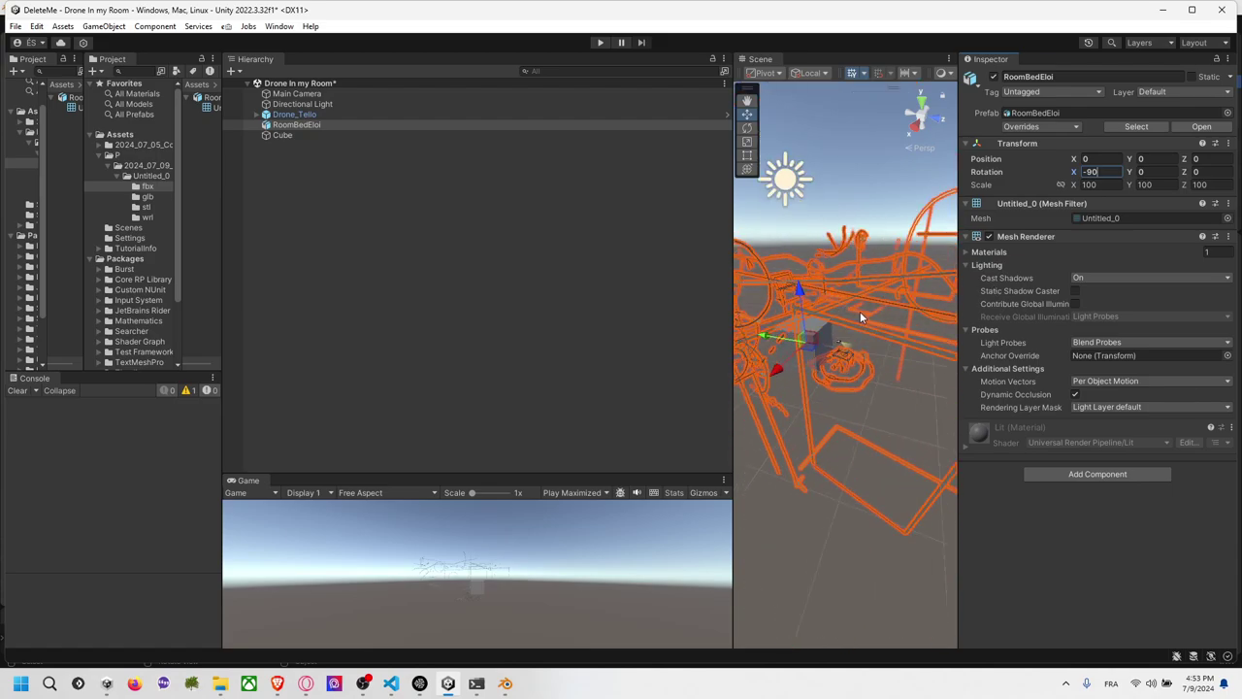
scroll(853, 299, up, 3)
scroll(840, 306, up, 3)
scroll(830, 312, up, 2)
middle_drag(829, 312, 893, 318)
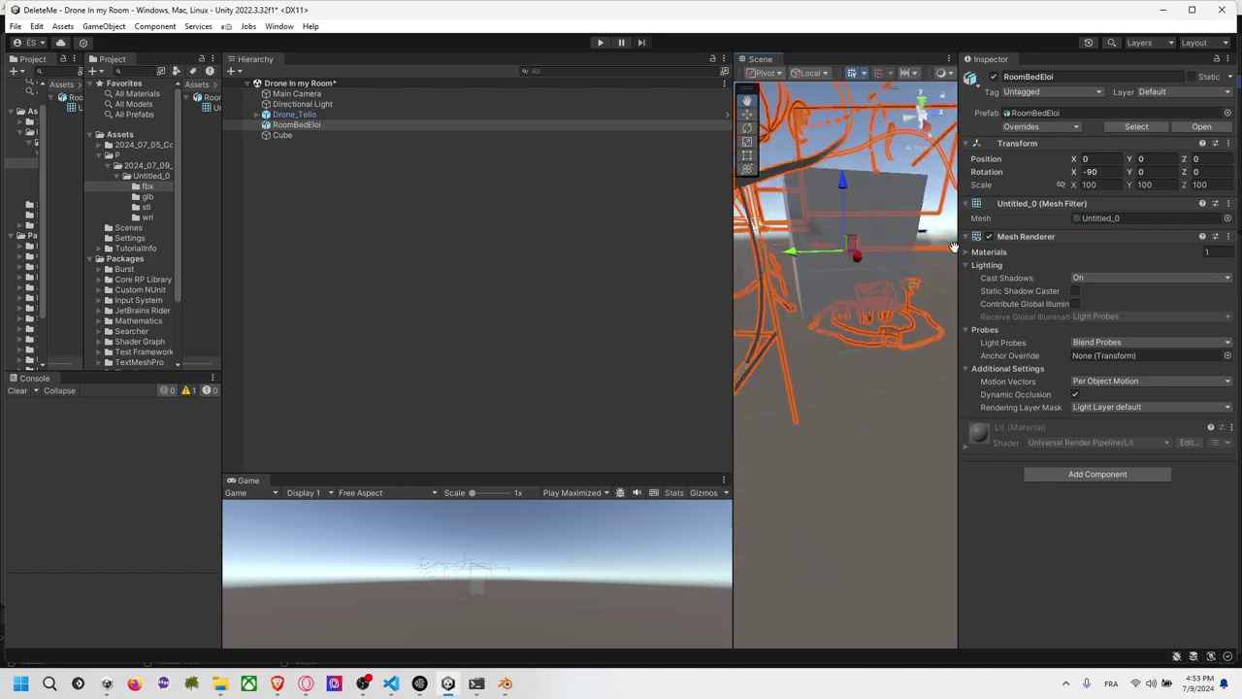
mouse_move(893, 318)
middle_down()
mouse_move(1017, 327)
mouse_move(1011, 248)
mouse_move(857, 293)
mouse_move(695, 295)
mouse_move(699, 241)
middle_up()
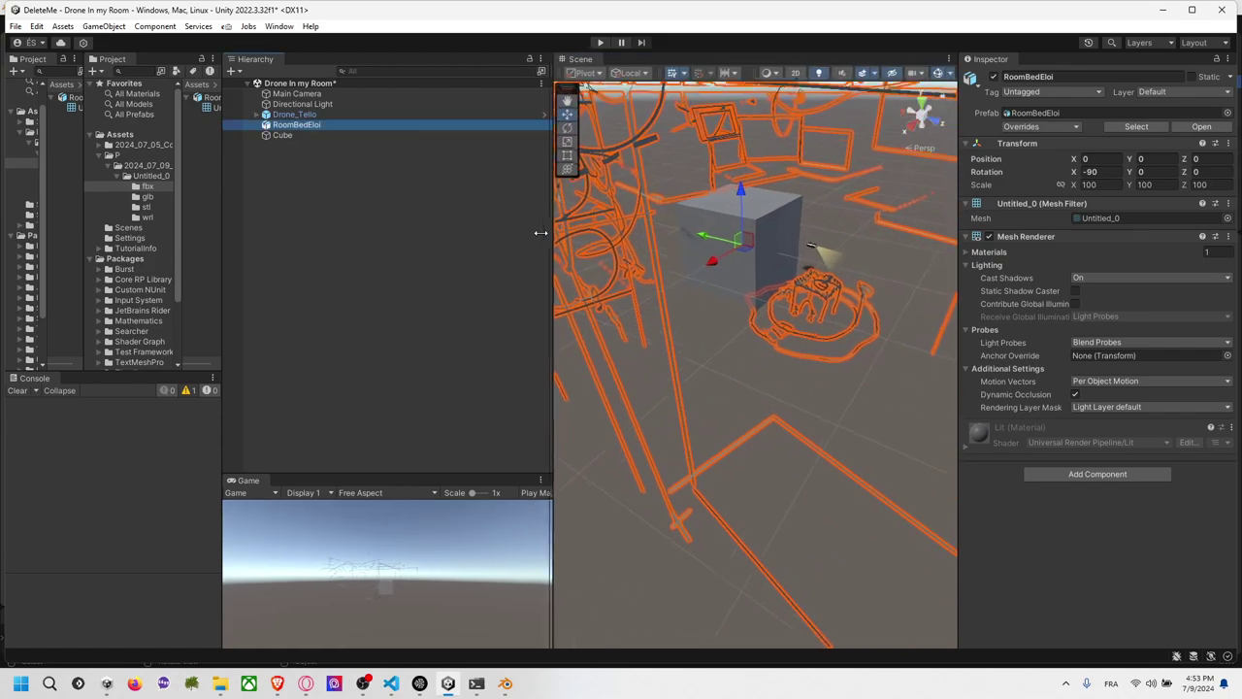
drag(729, 236, 519, 236)
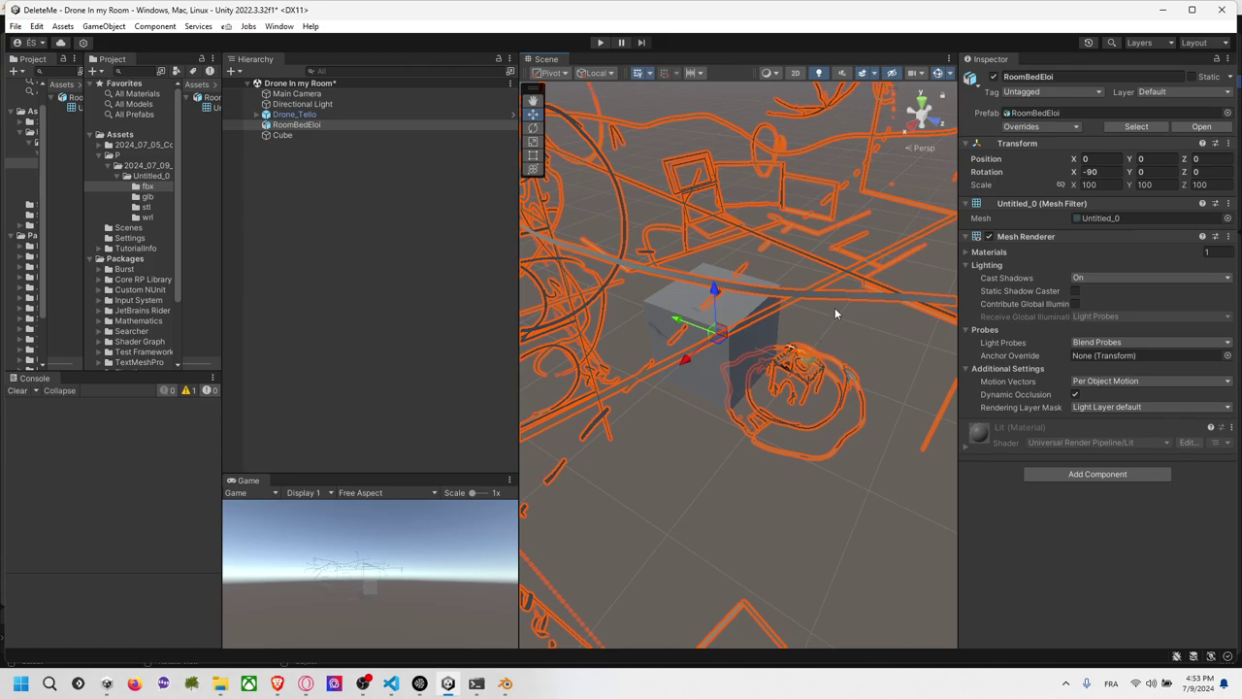
right_drag(857, 296, 848, 120)
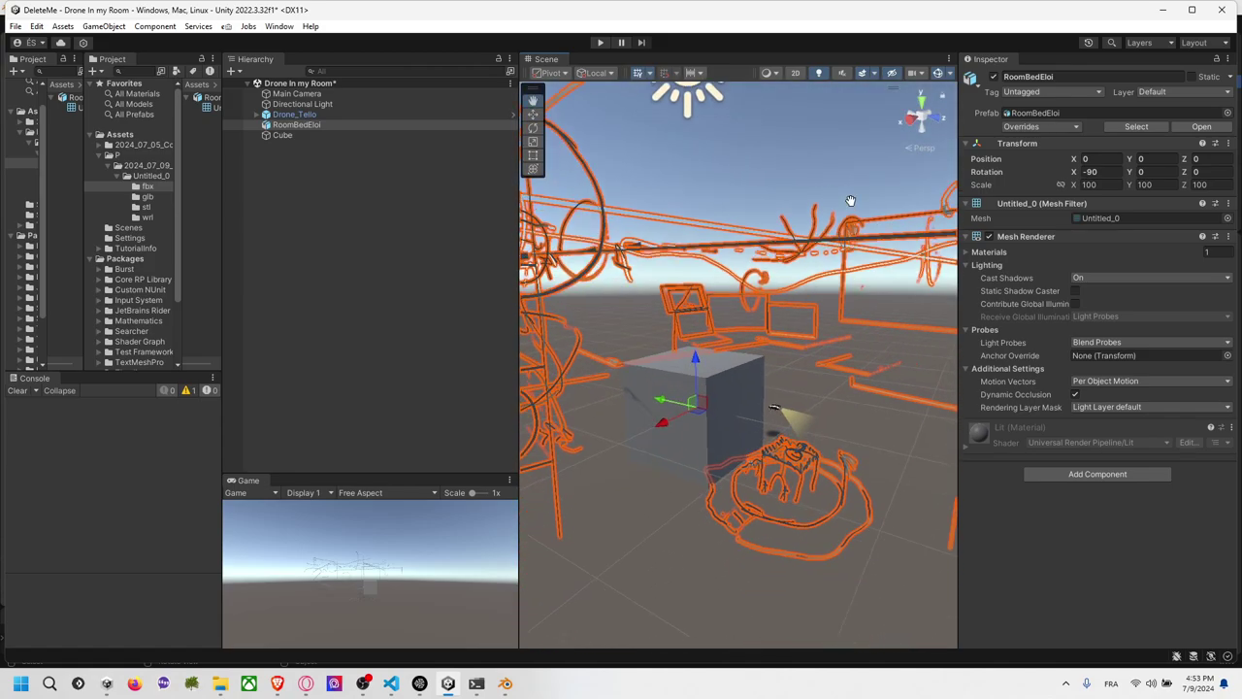
Deactivate the Cube and raise RoomBedEloi to about Y 1.128 in front view
click(727, 359)
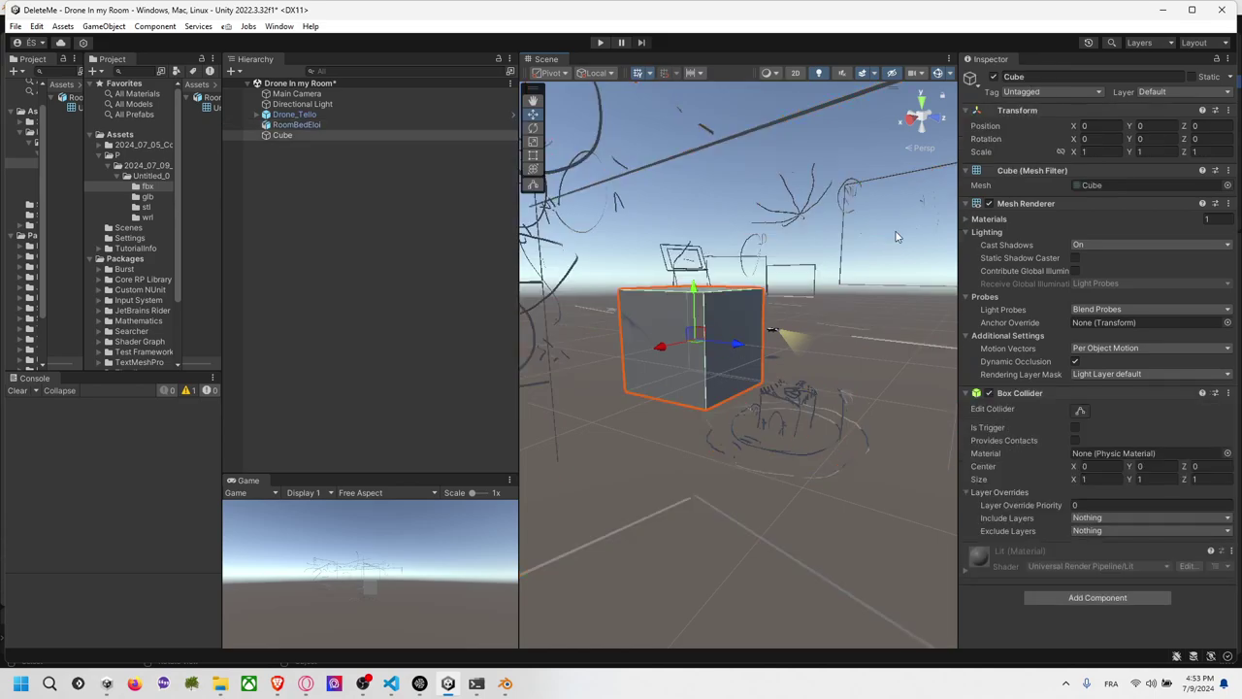
click(993, 77)
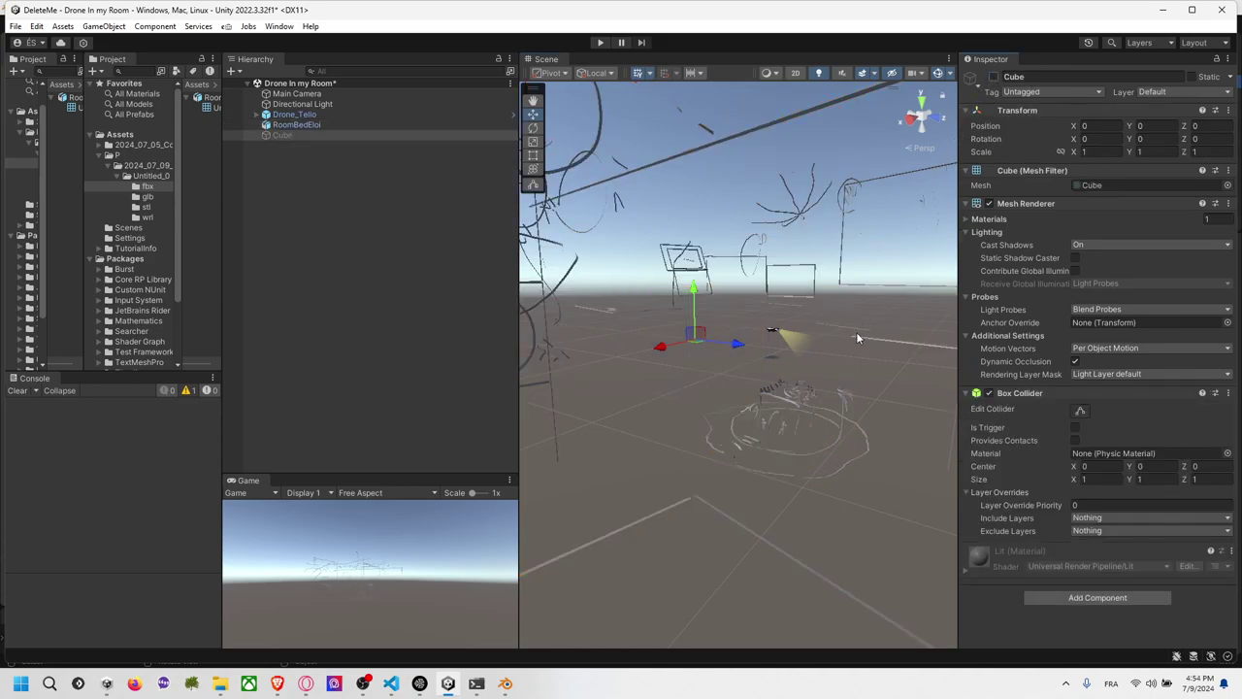
middle_drag(857, 338, 830, 275)
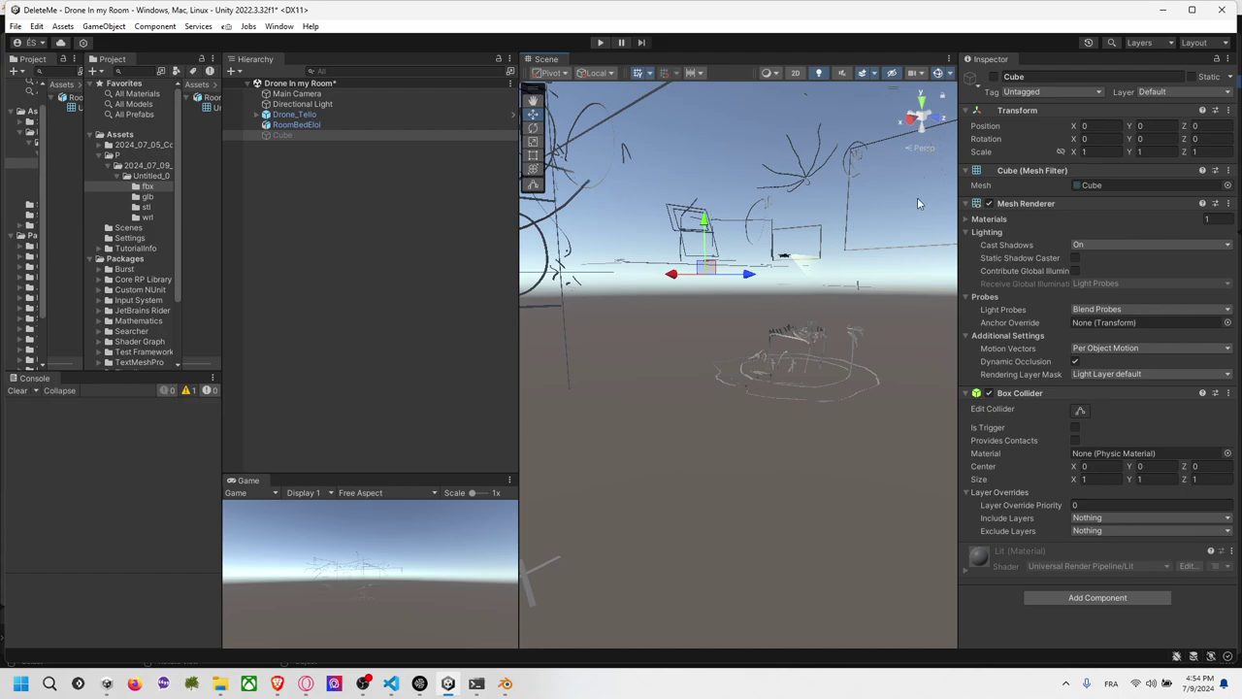
click(934, 120)
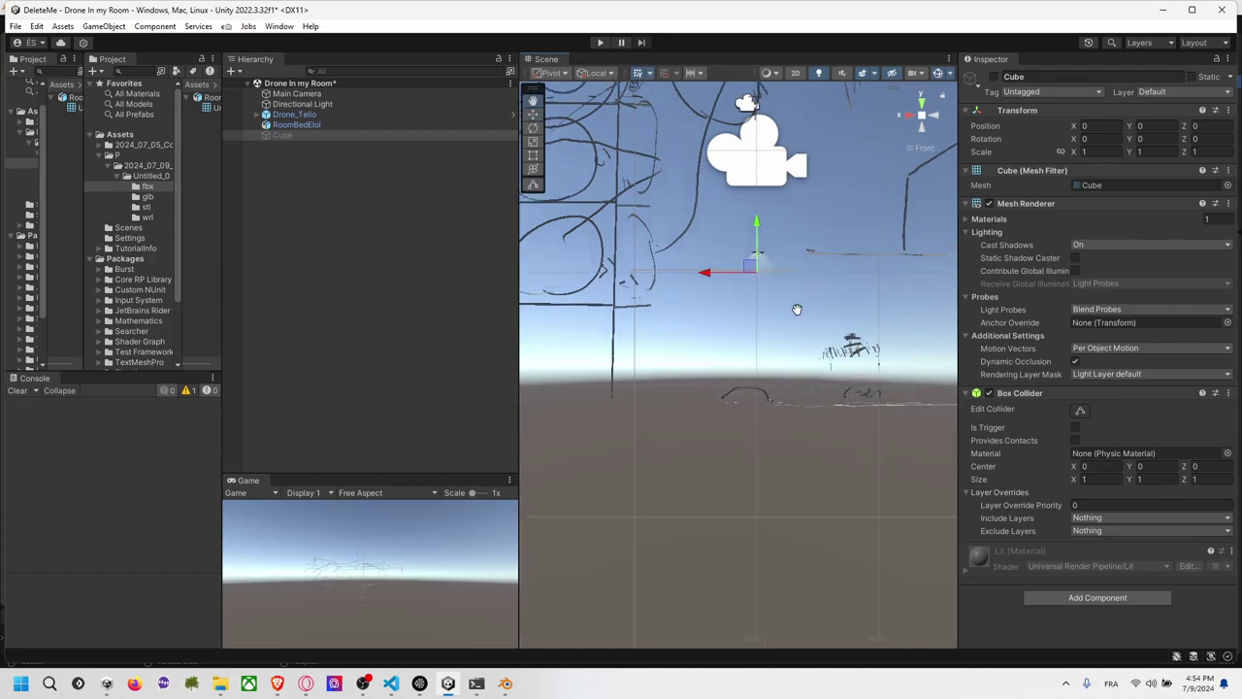
click(368, 126)
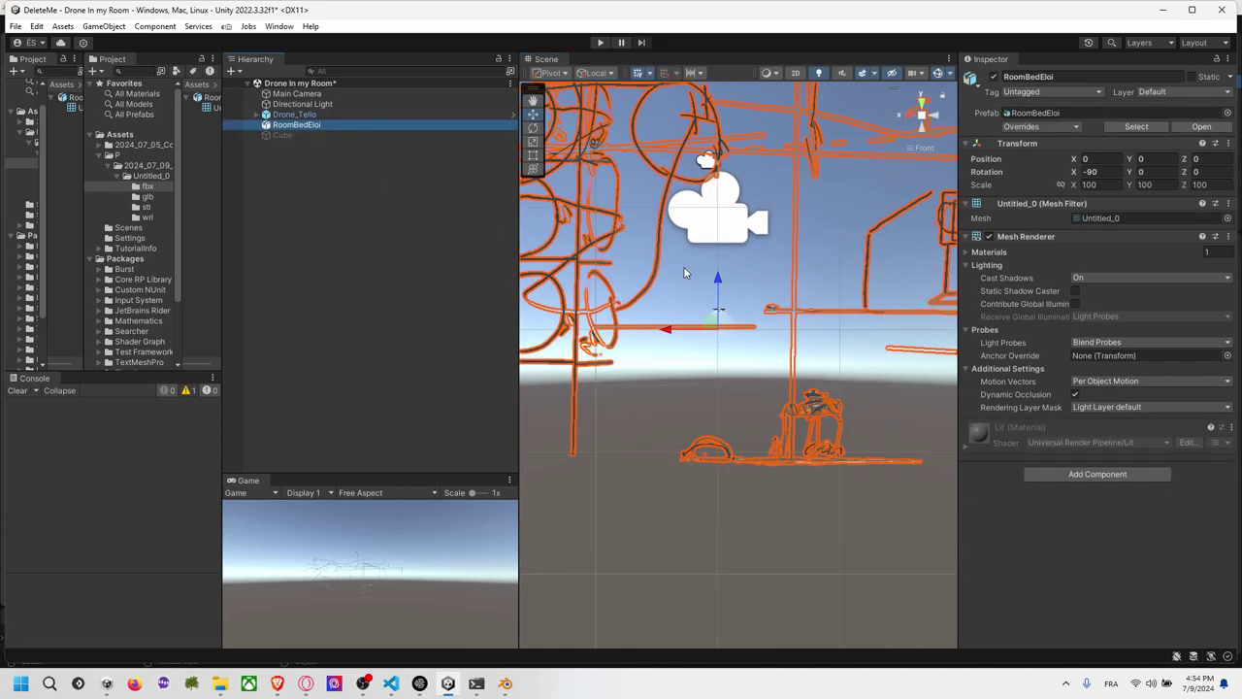
drag(719, 297, 738, 162)
Create an empty named Room Center and parent RoomBedEloi under it
right_click(279, 172)
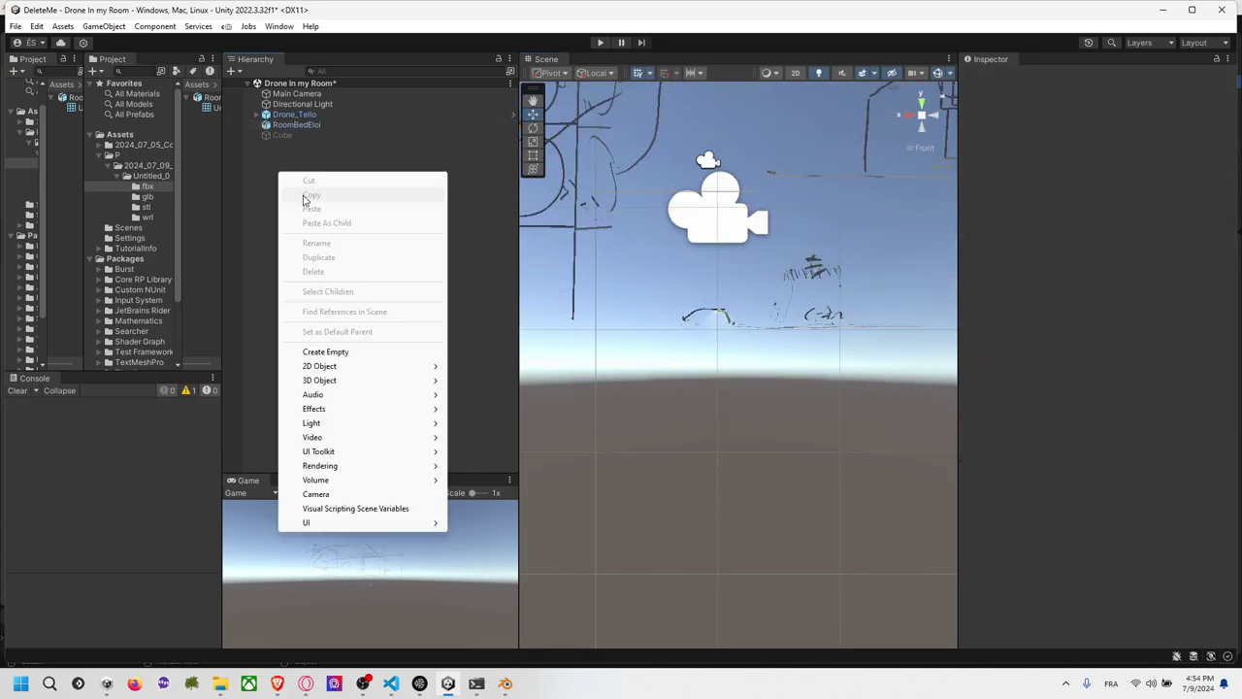
click(364, 357)
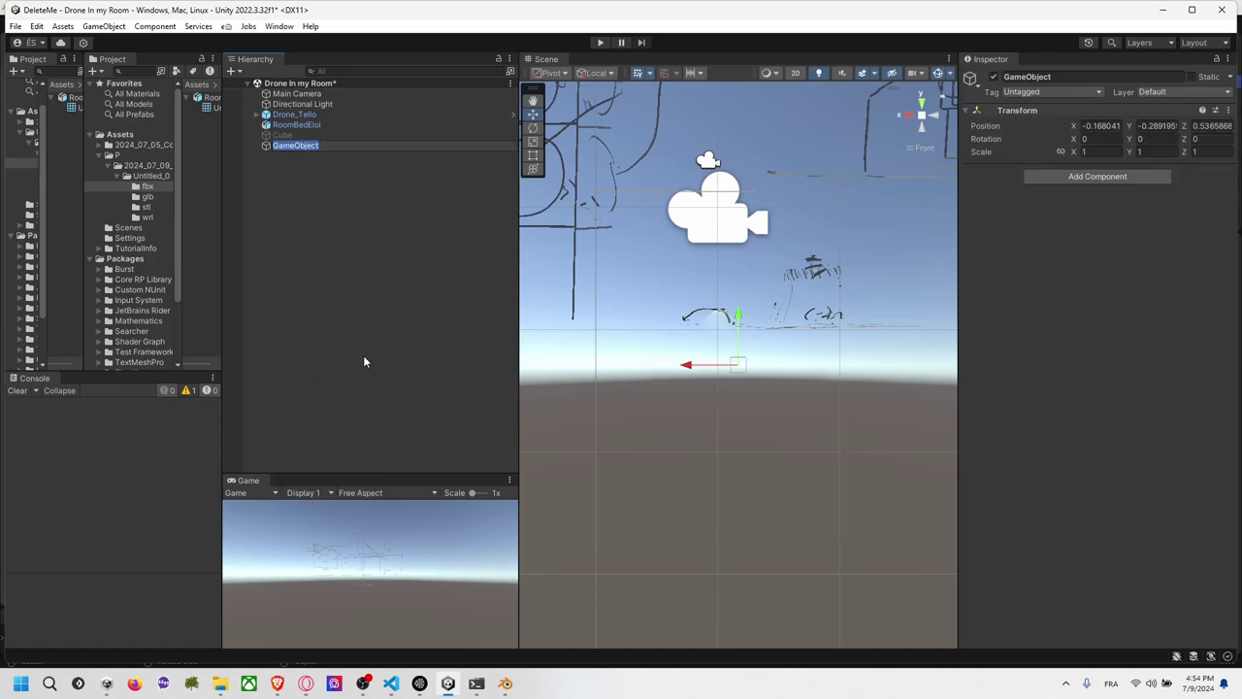
text(RoomCen)
text( Center)
key(Return)
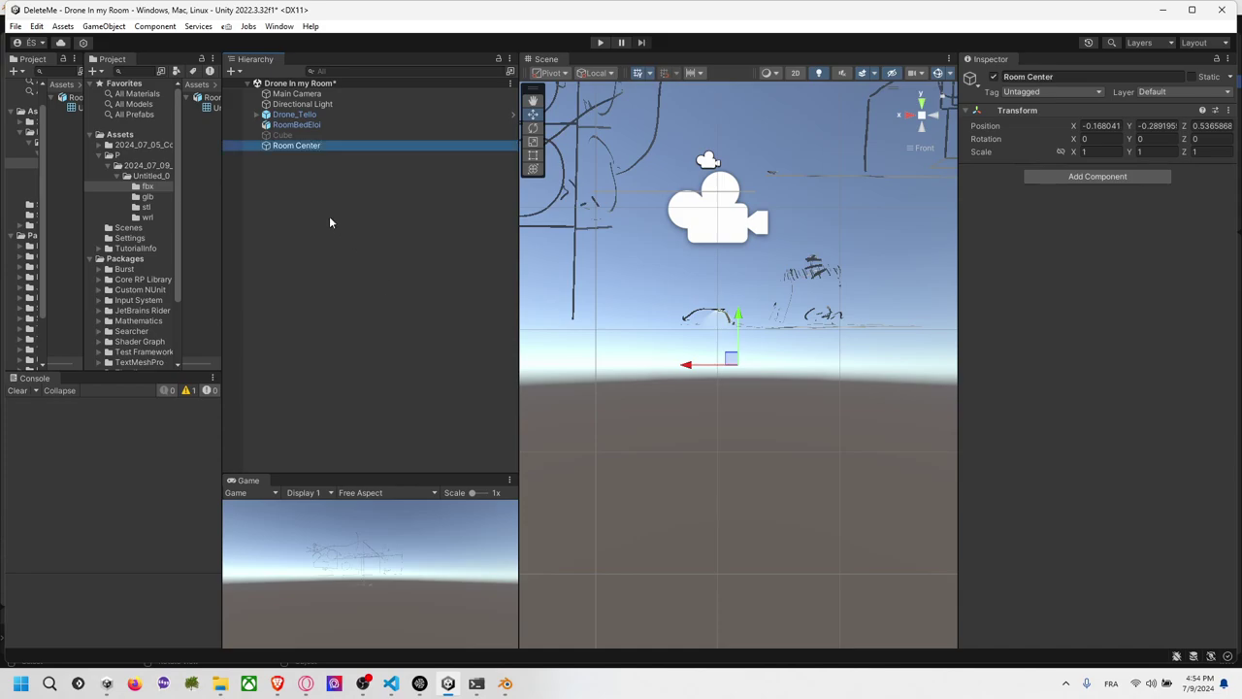
drag(296, 125, 301, 144)
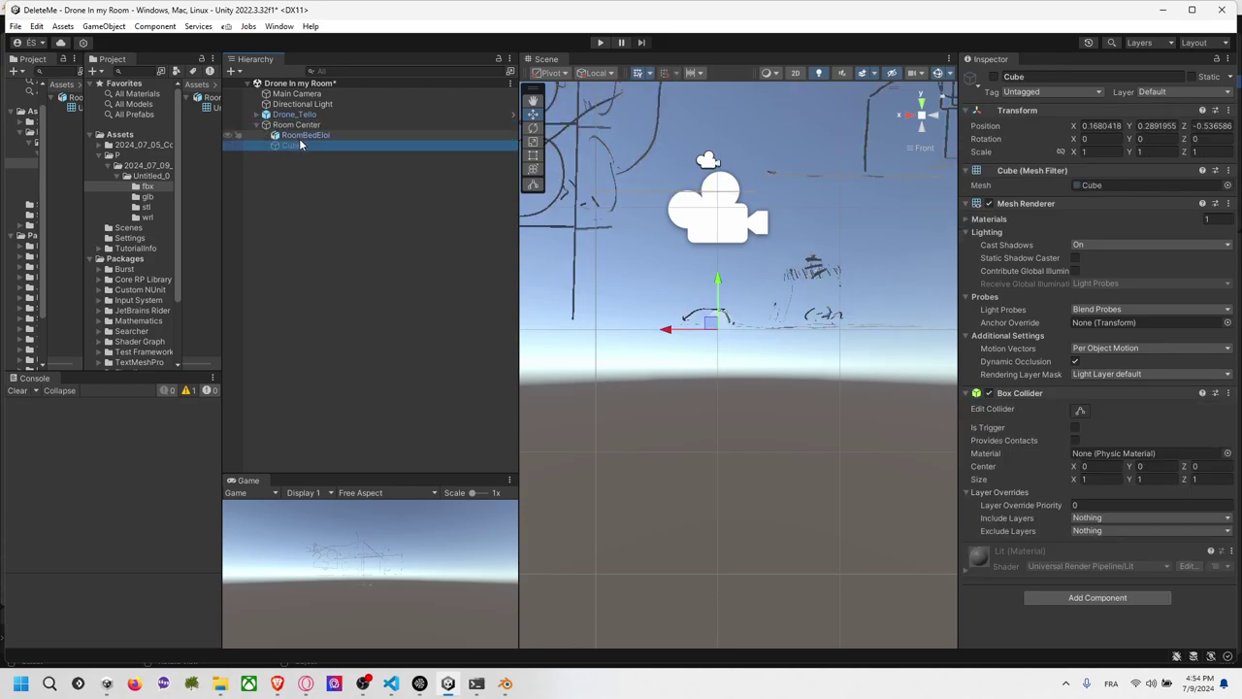
Rename the cube to Cube 1x1x1, enable it, and zero its position
click(312, 142)
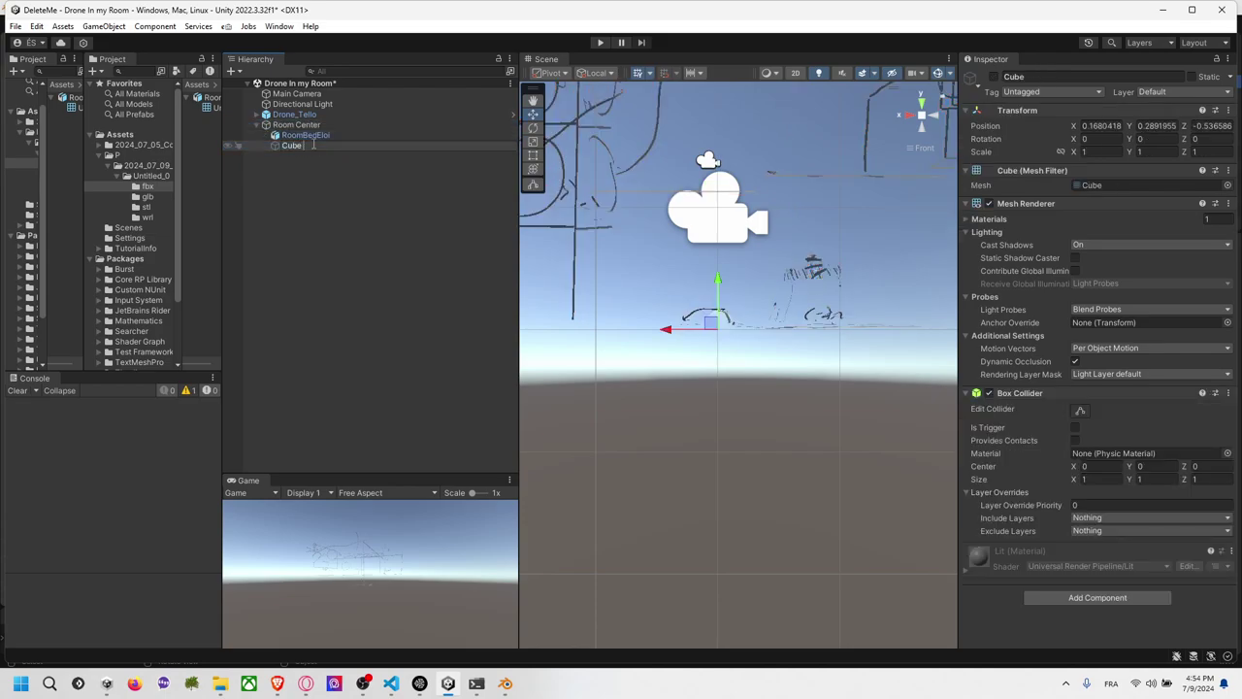
text(1x1x1)
key(Return)
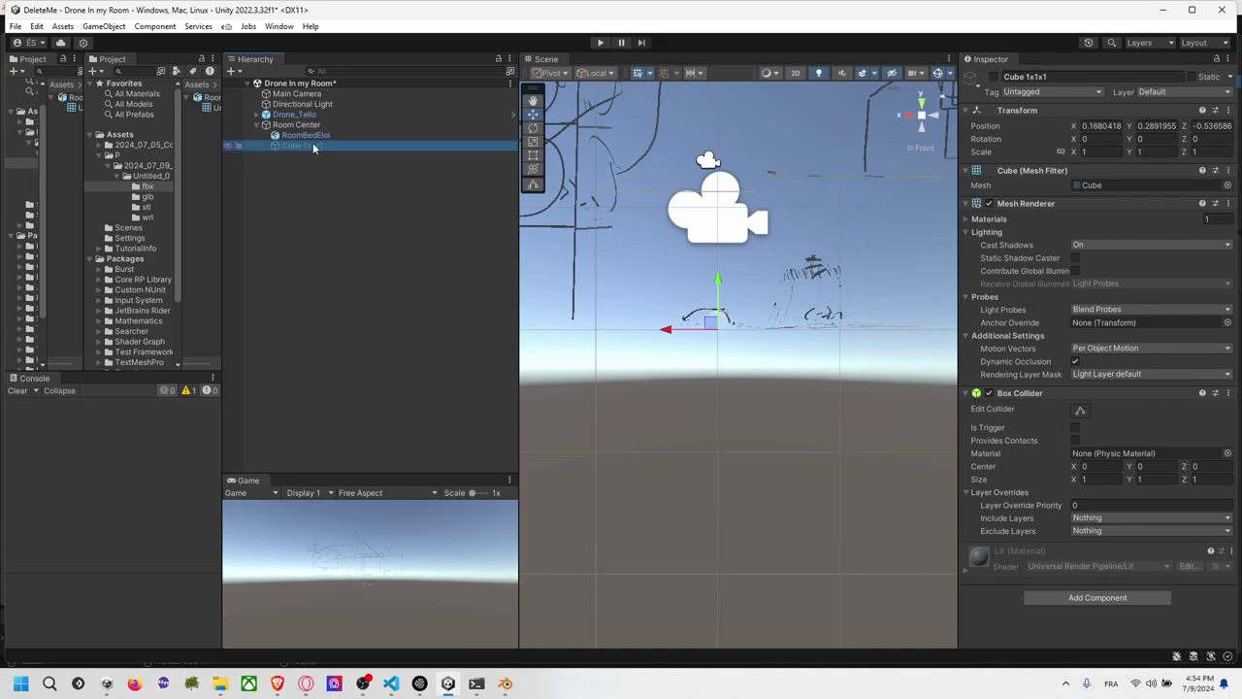
click(993, 77)
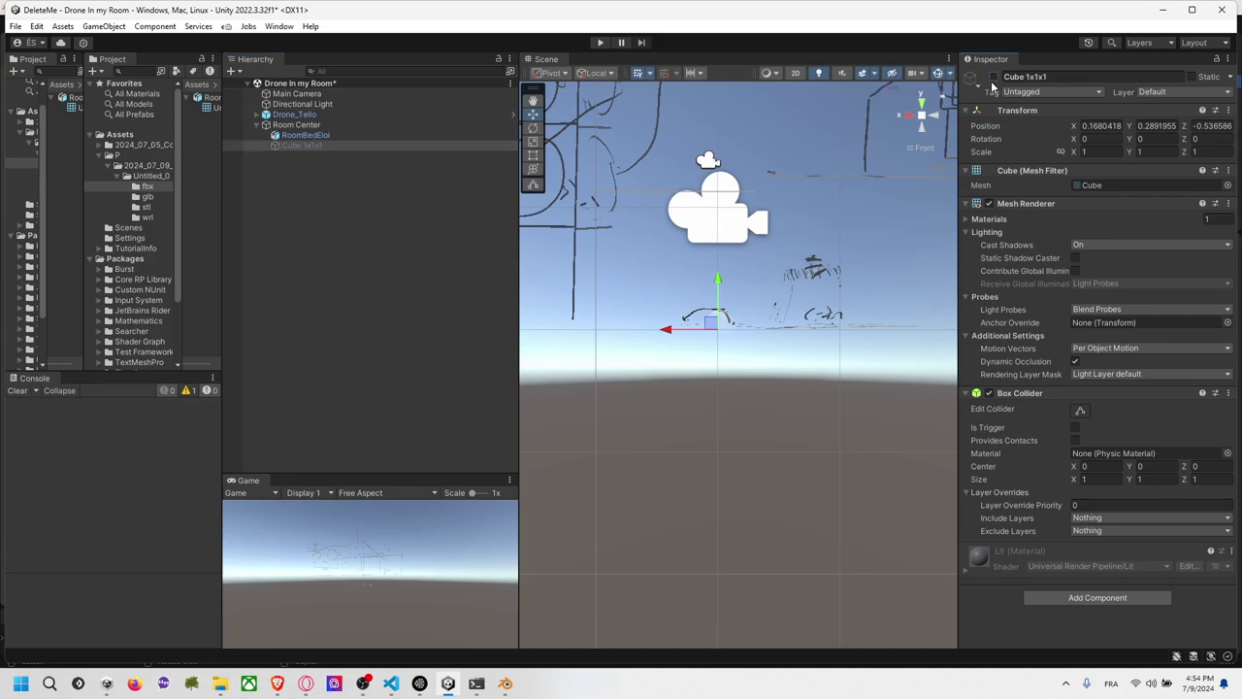
click(1104, 126)
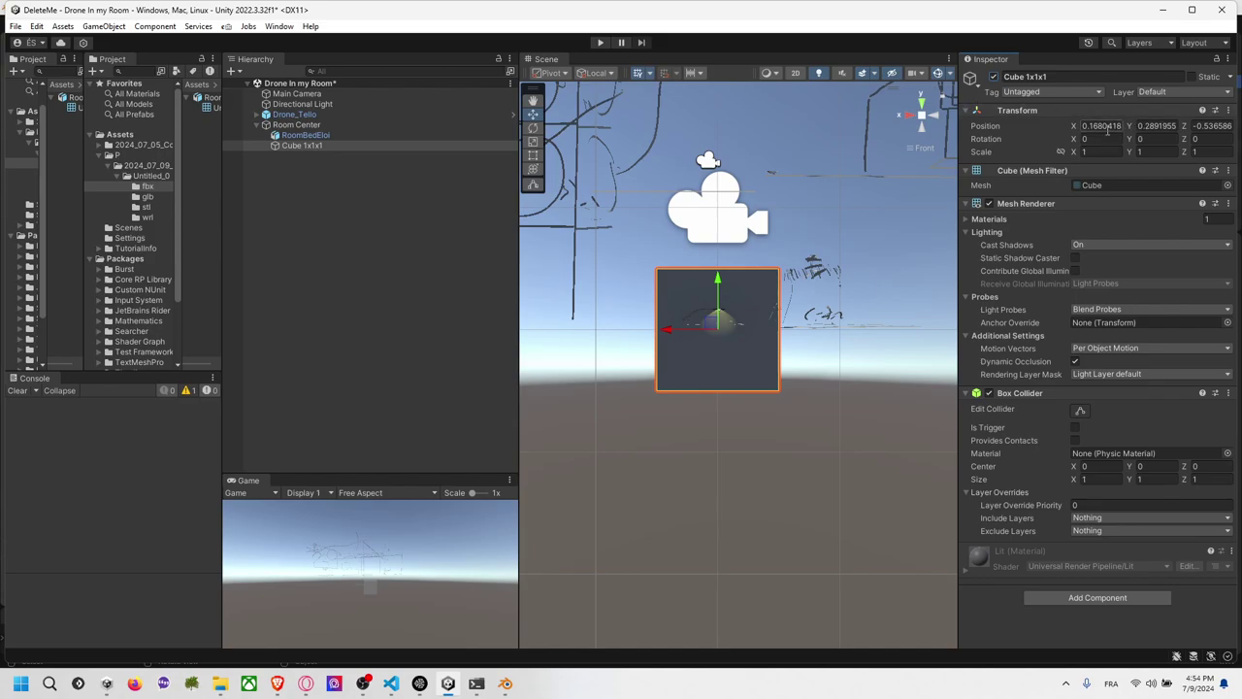
text(0)
key(Tab)
text(0)
text(00)
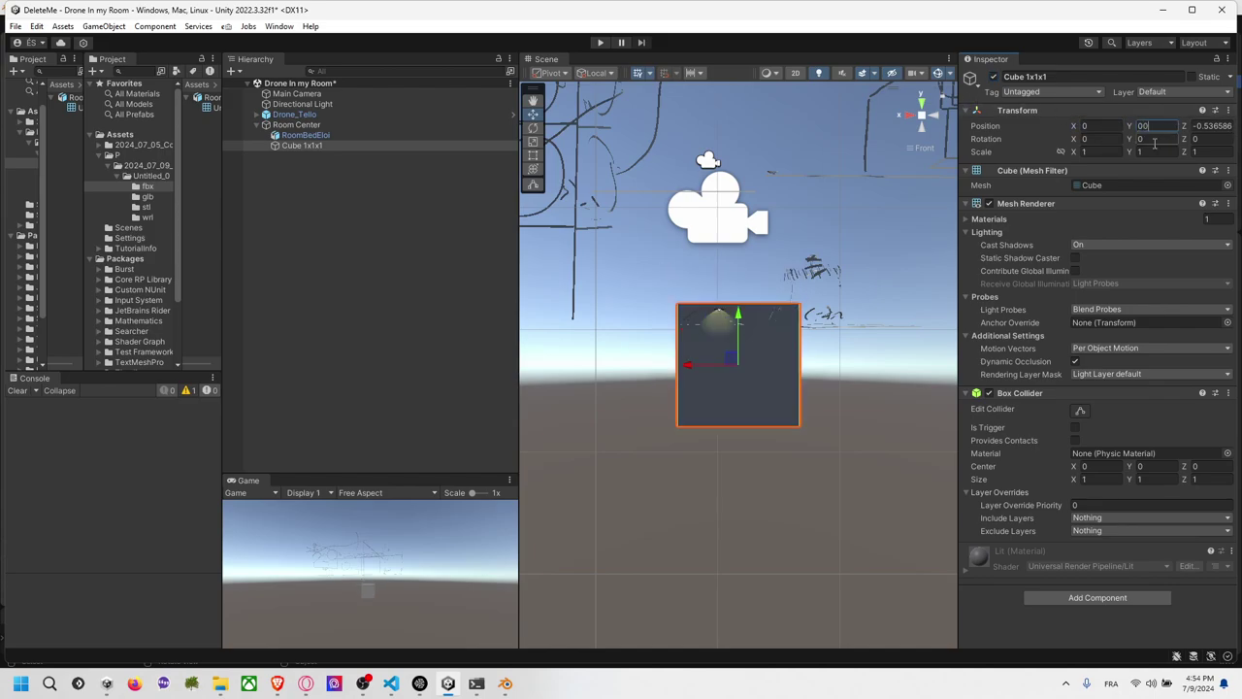
key(Tab)
text(0)
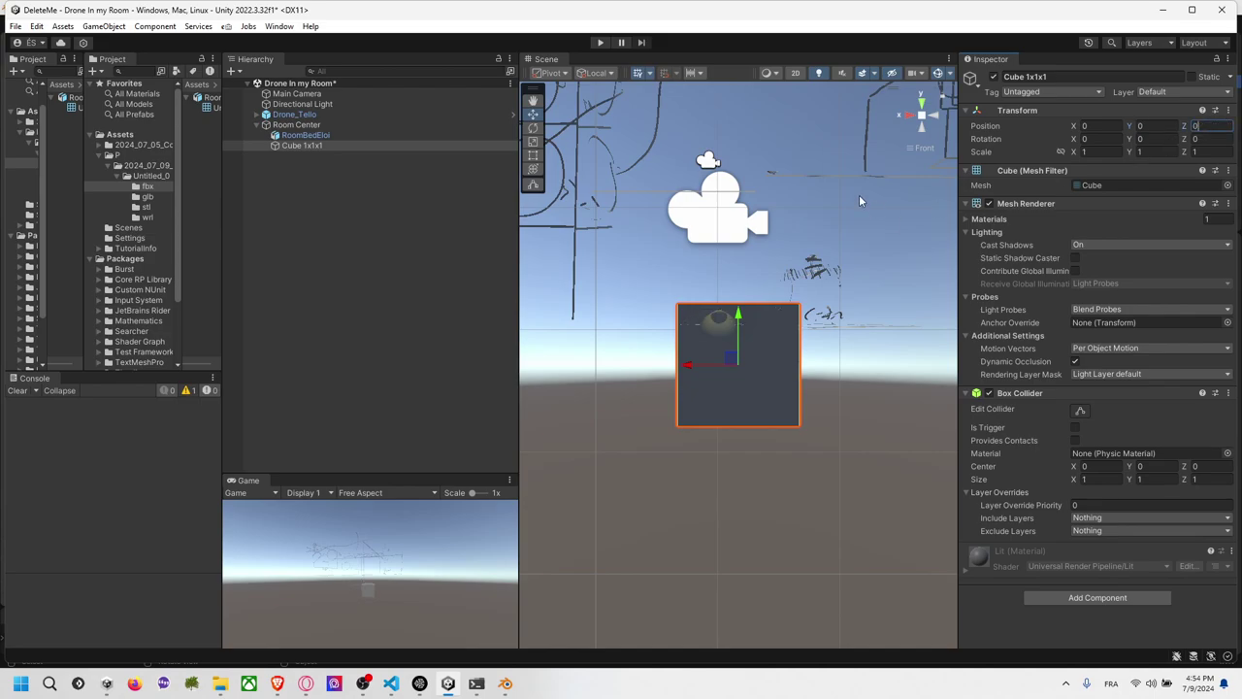
Move RoomBedEloi back to the root level and set Room Center's position to 0, 0, 0
click(332, 124)
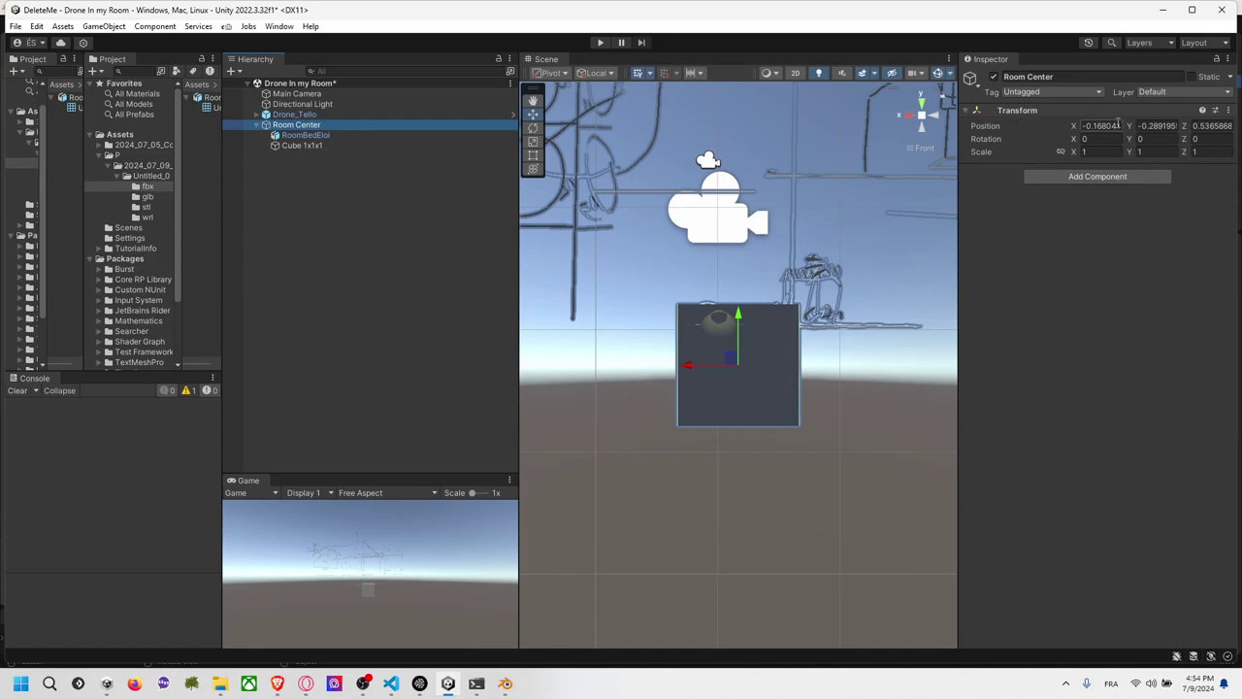
drag(305, 135, 322, 152)
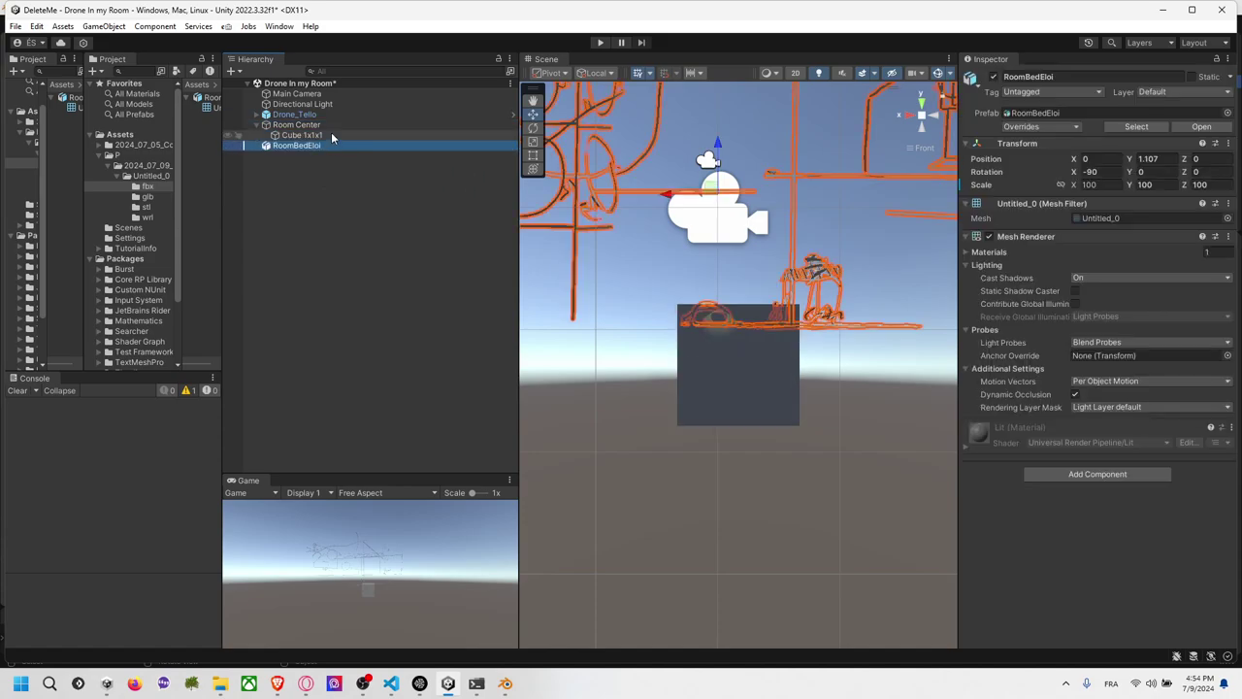
click(332, 124)
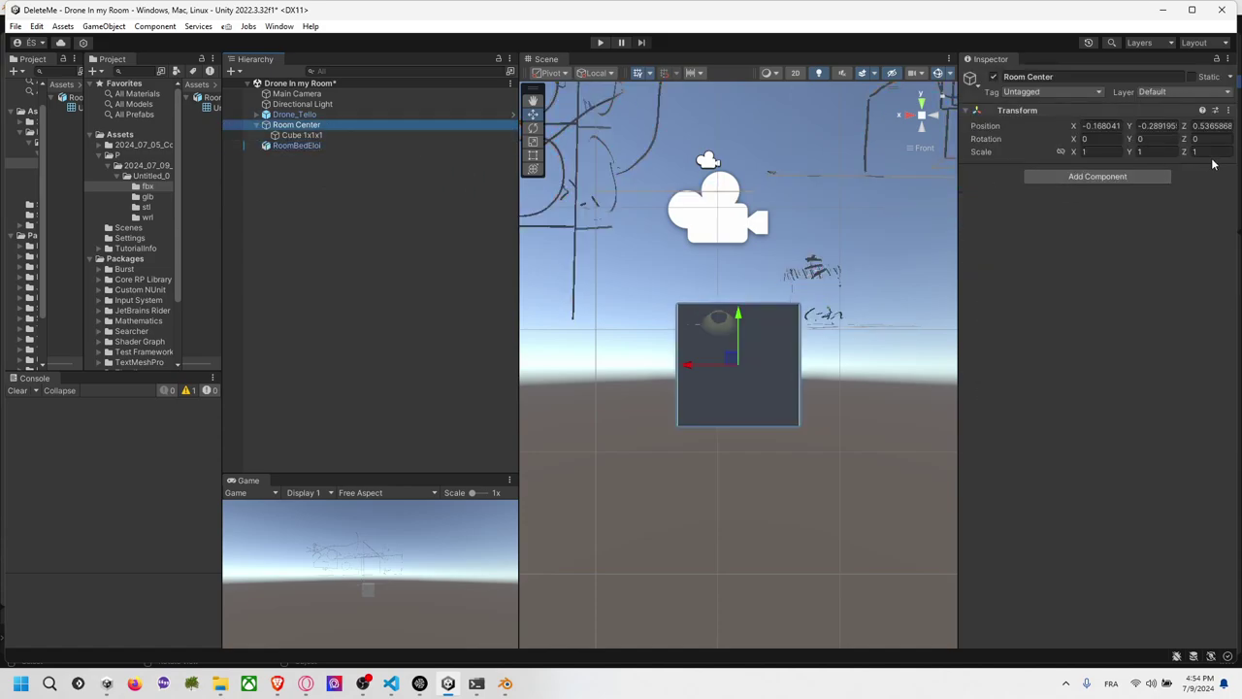
double_click(1157, 126)
text(0)
key(Tab)
text(0)
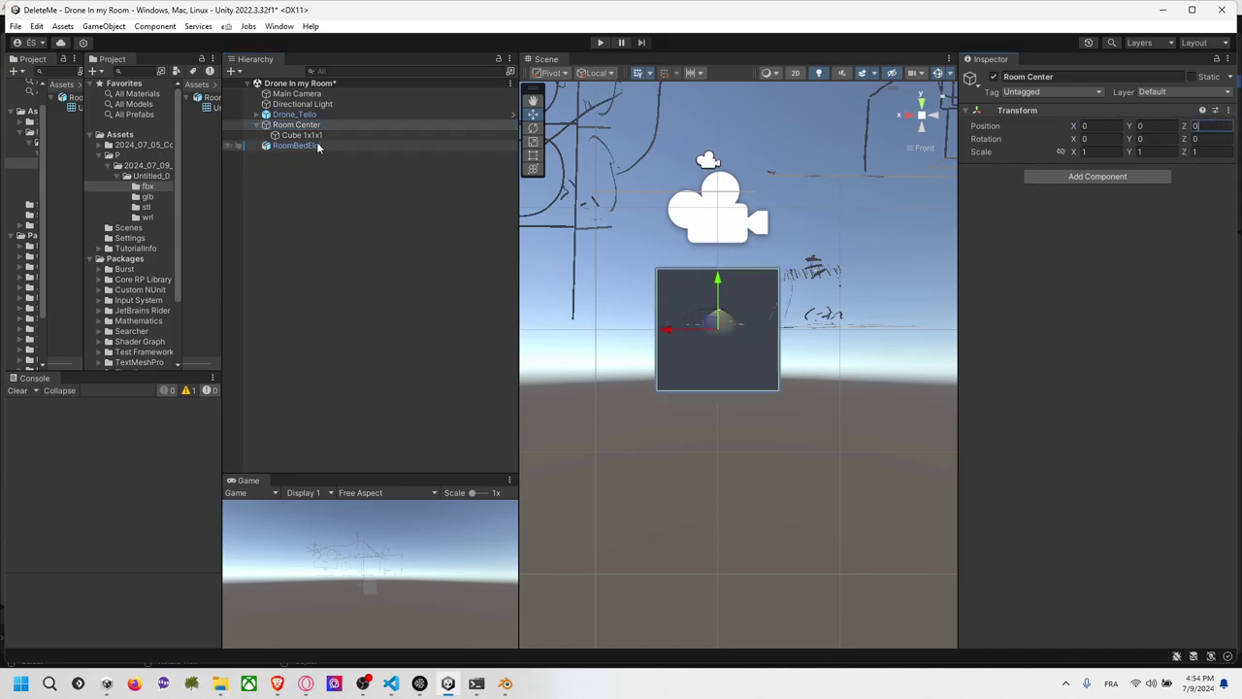
click(332, 134)
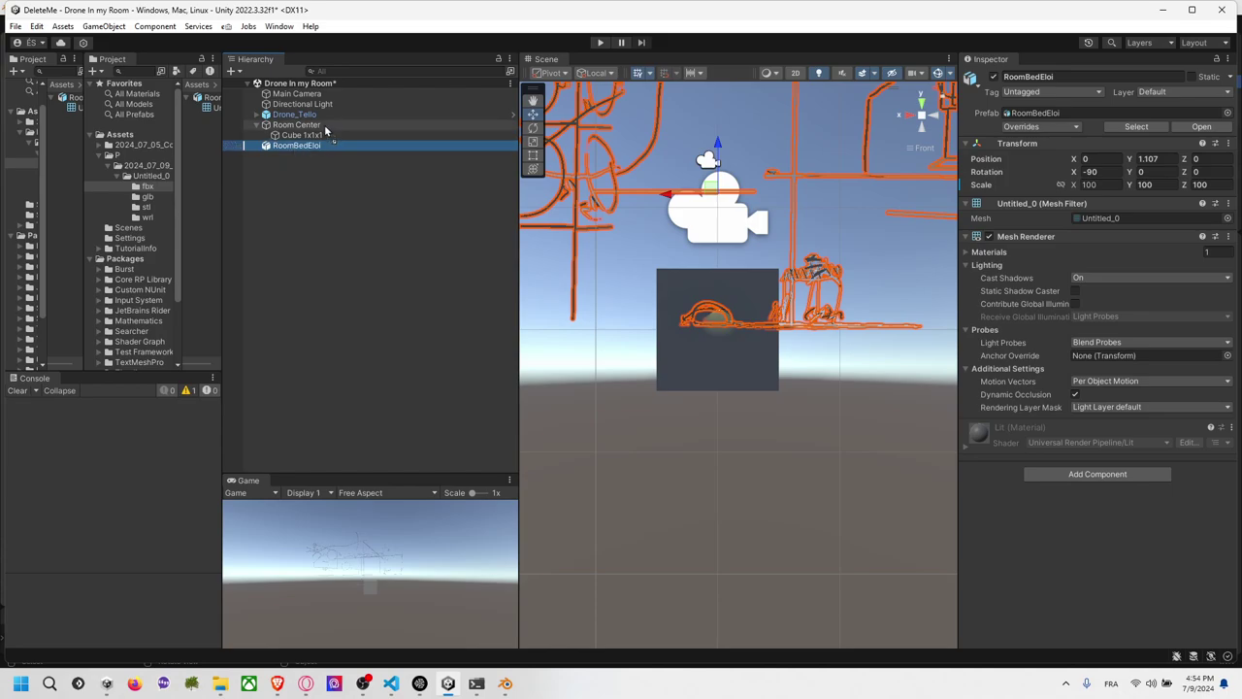
click(317, 138)
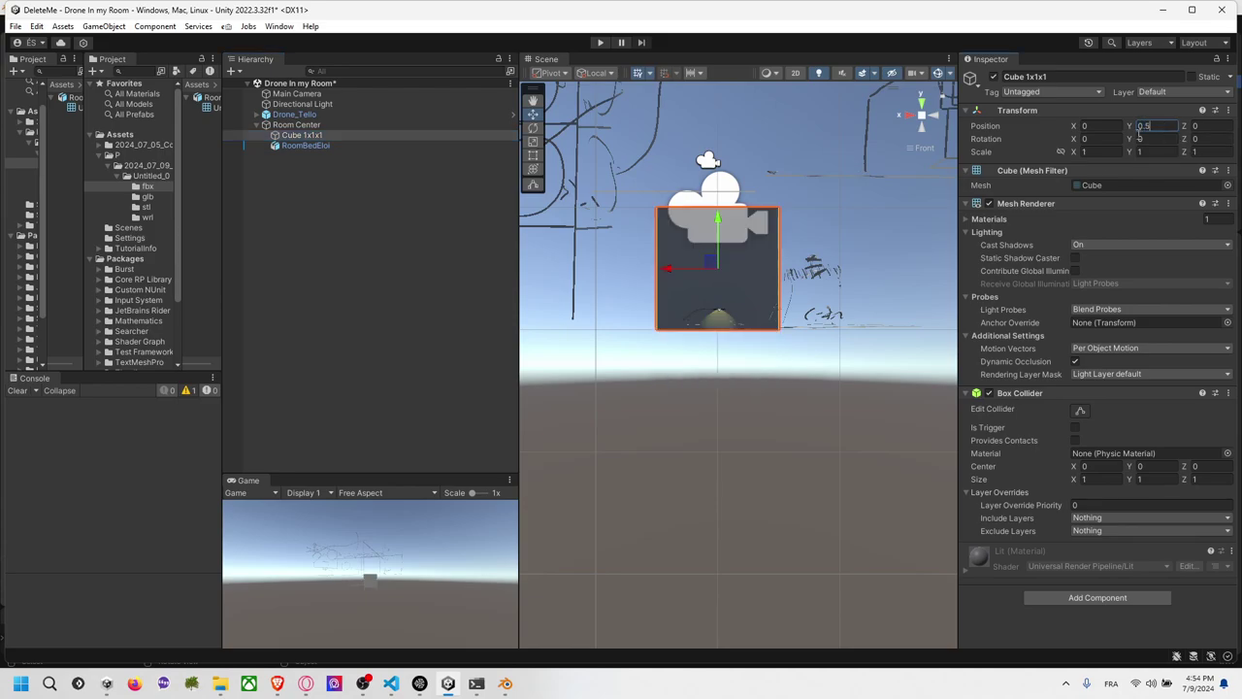
Orbit around Cube 1x1x1 and the room sketch, then start a Play-mode run
alt+drag(812, 168, 735, 306)
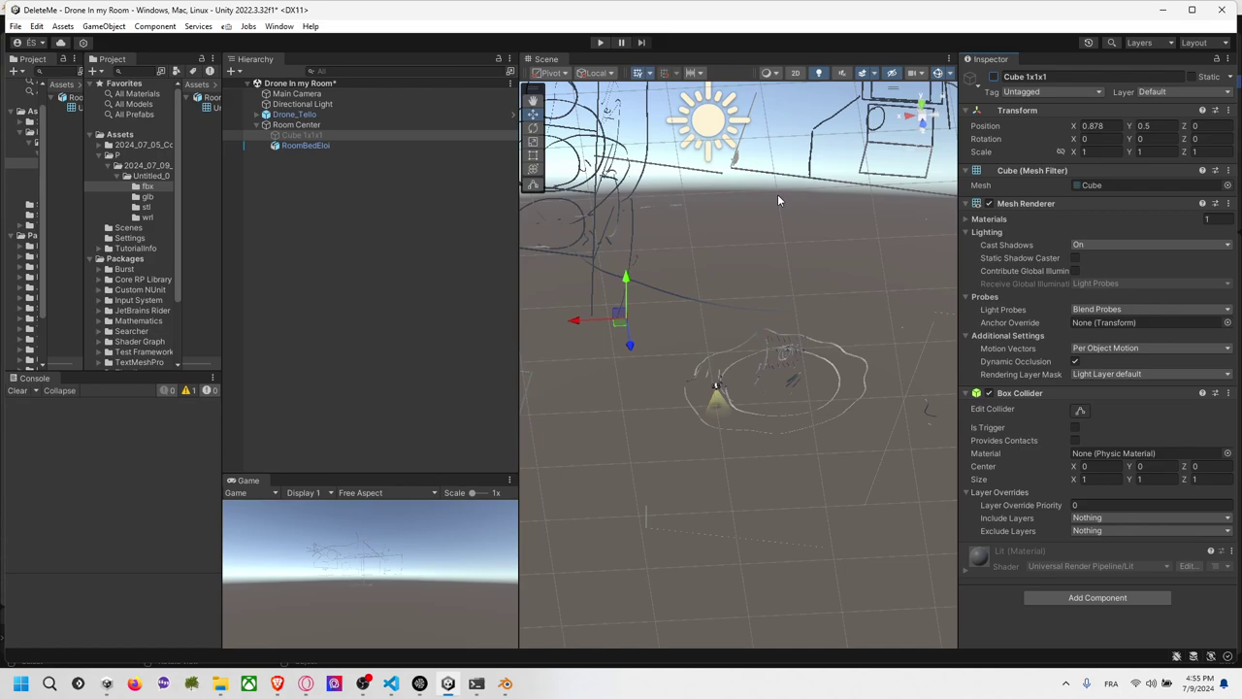
mouse_move(745, 313)
alt+mouse_down()
mouse_move(749, 269)
mouse_move(706, 252)
alt+mouse_up()
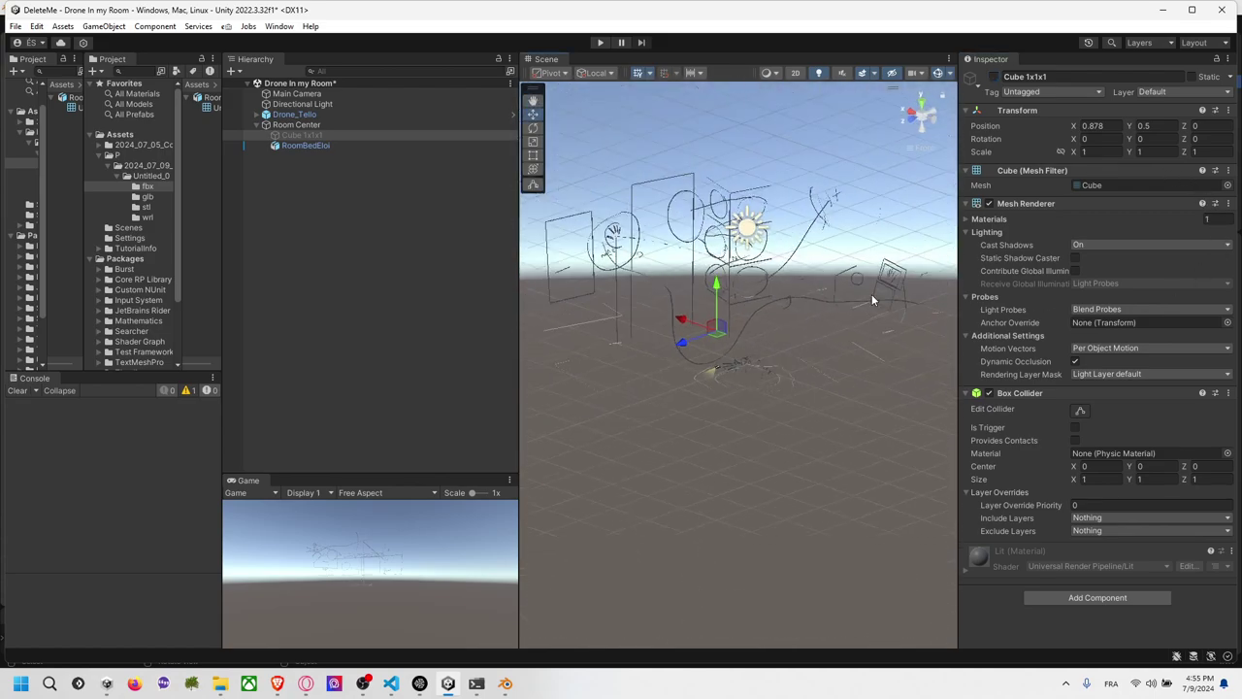
mouse_move(872, 301)
alt+mouse_down()
mouse_move(876, 347)
mouse_move(748, 378)
alt+mouse_up()
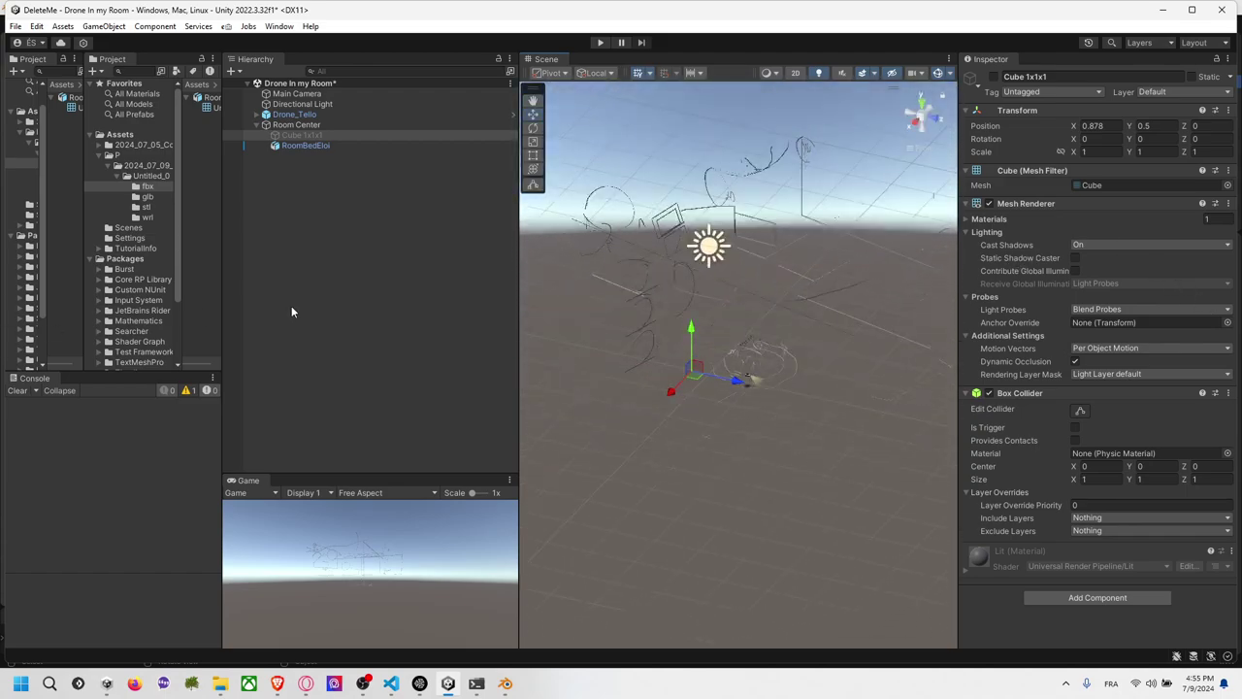
mouse_move(615, 273)
alt+mouse_down()
mouse_move(730, 250)
mouse_move(384, 304)
alt+mouse_up()
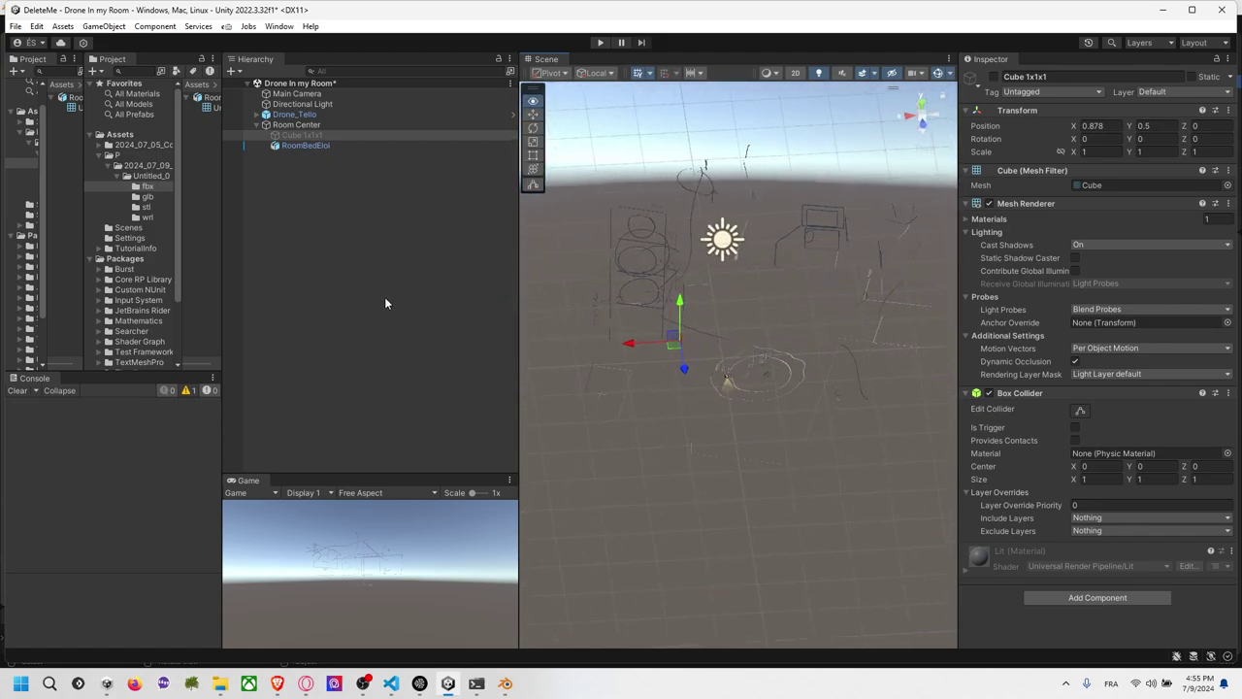
click(599, 43)
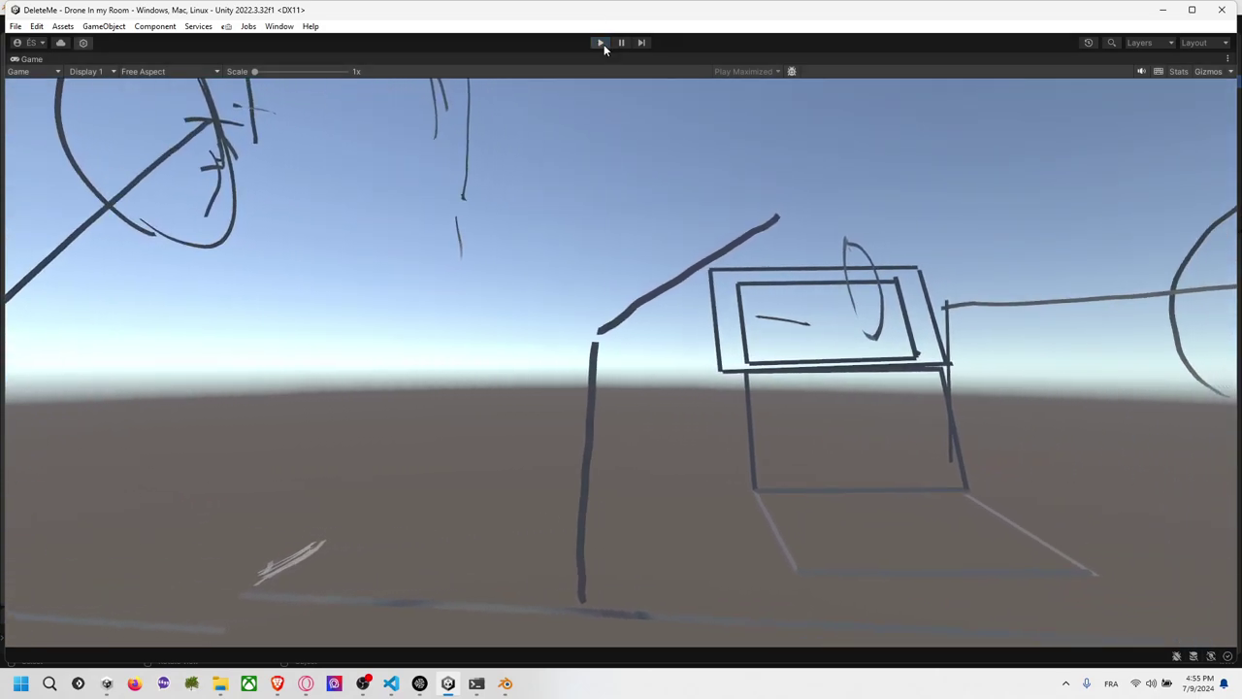
Stop Play mode, orbit the room in the Scene view, and select RoomBedEloi
click(604, 44)
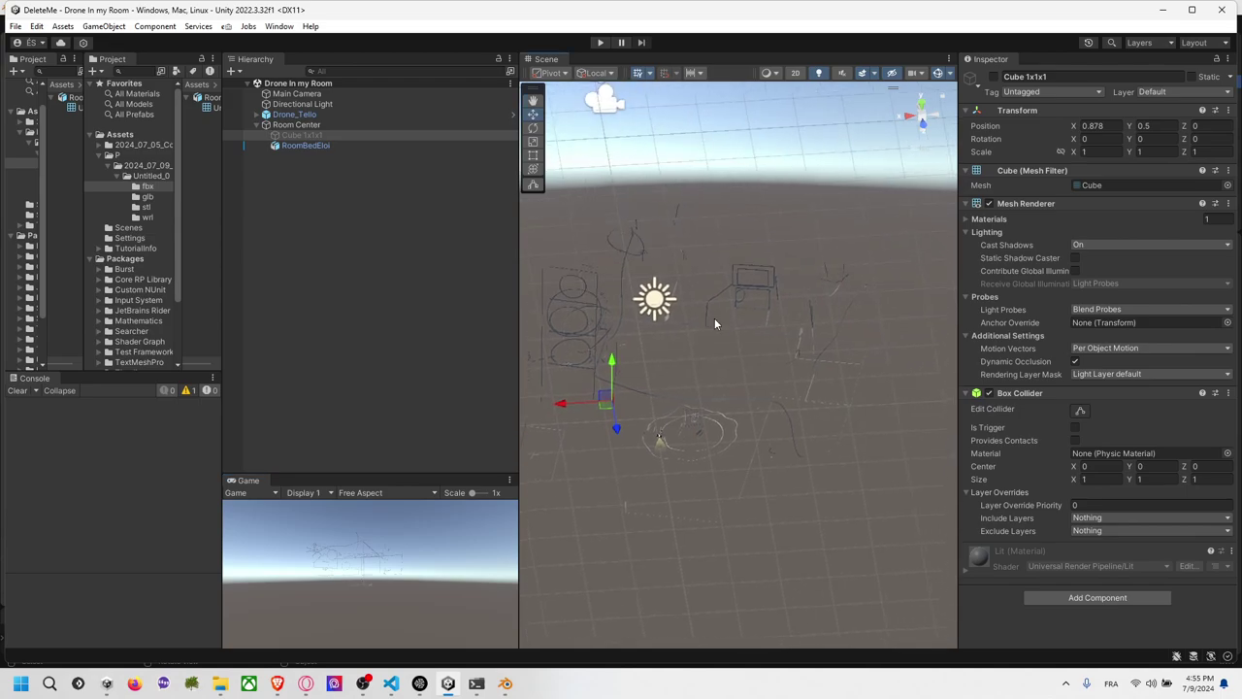
alt+drag(716, 325, 957, 276)
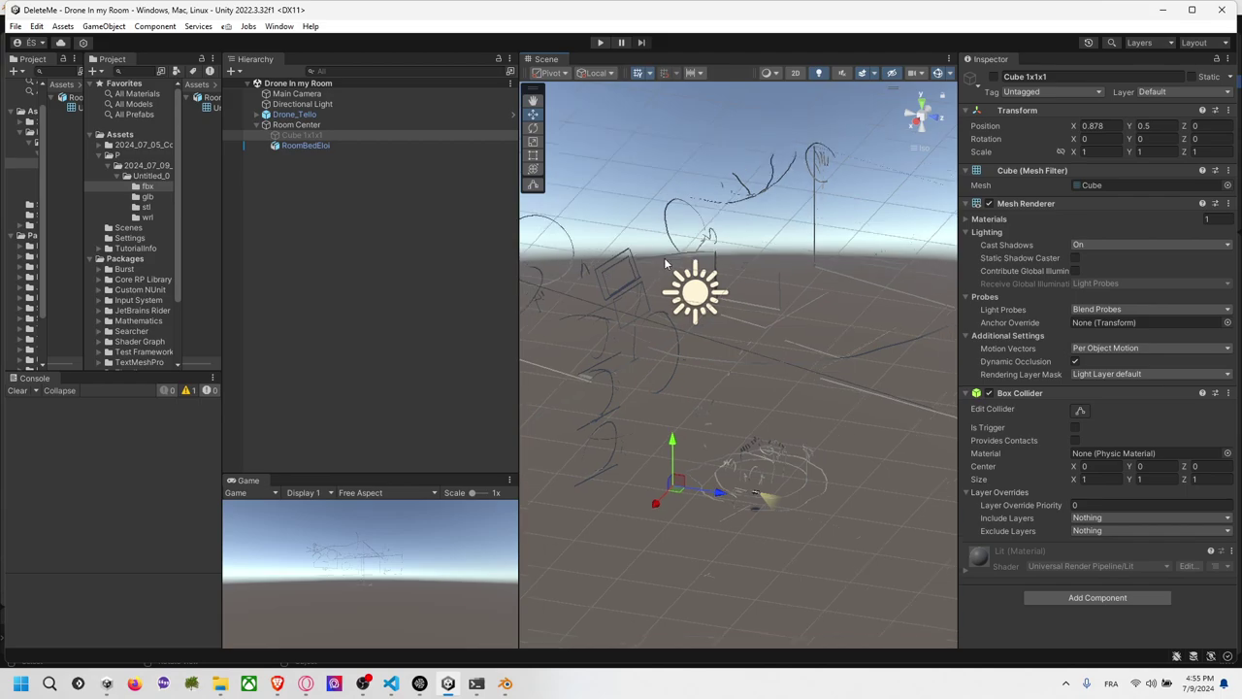
alt+drag(740, 269, 553, 295)
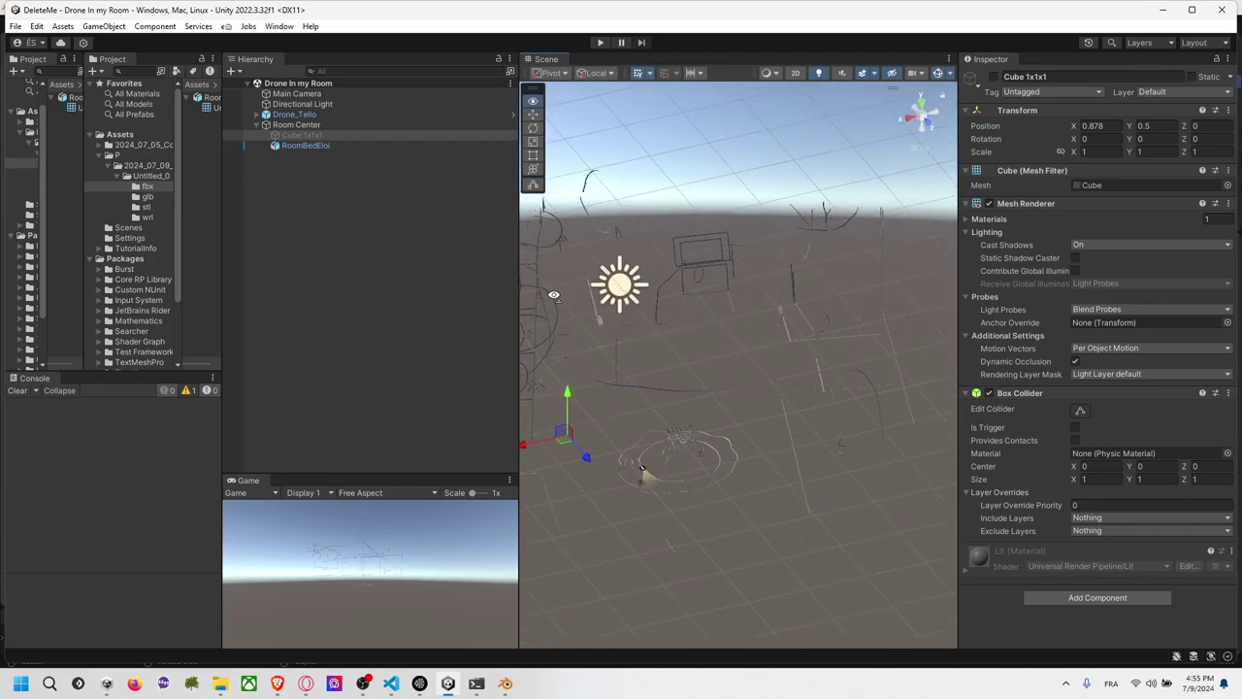
click(709, 285)
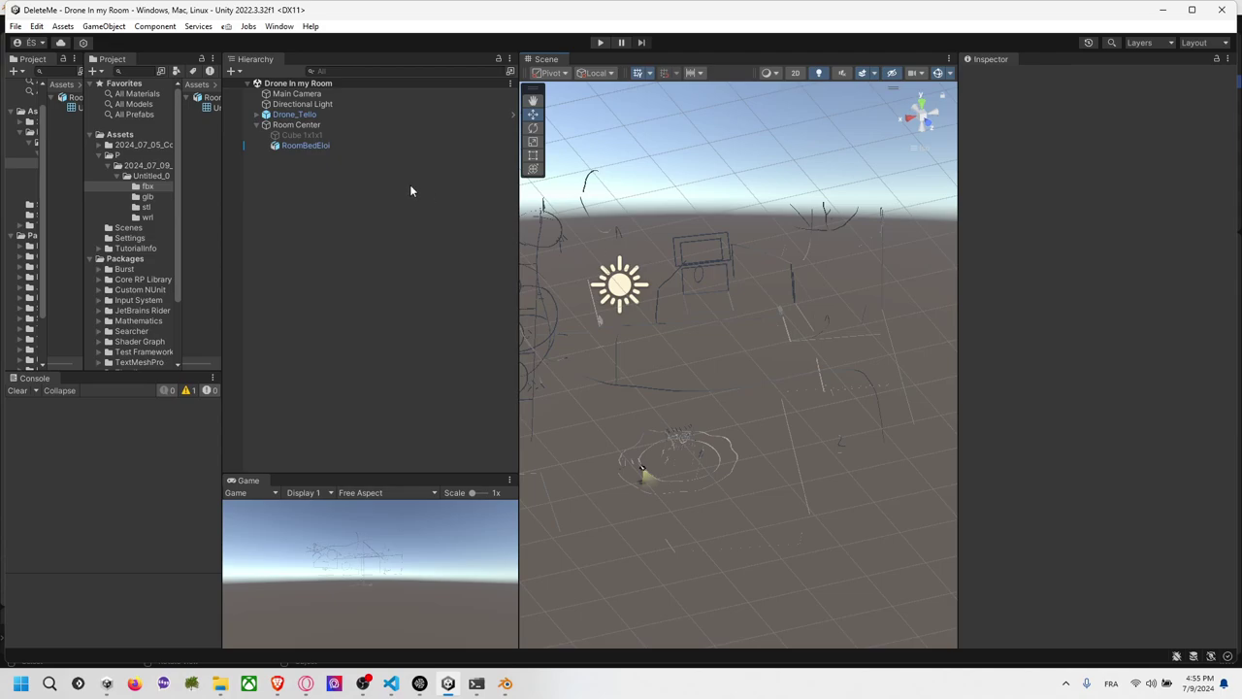
click(344, 147)
mouse_move(767, 235)
alt+mouse_down()
mouse_move(1058, 301)
mouse_move(789, 288)
mouse_move(801, 287)
alt+mouse_up()
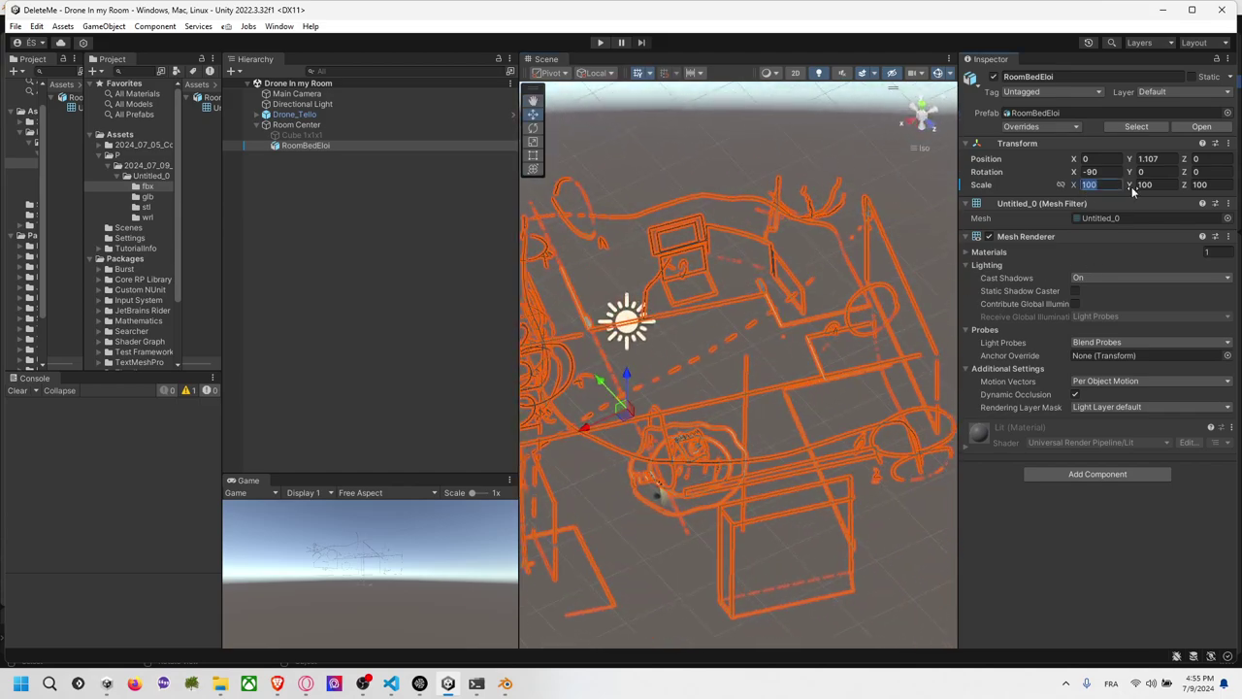
Set RoomBedEloi's Scale X to -100 to mirror the room, deselect it, and enter Play mode
text(100)
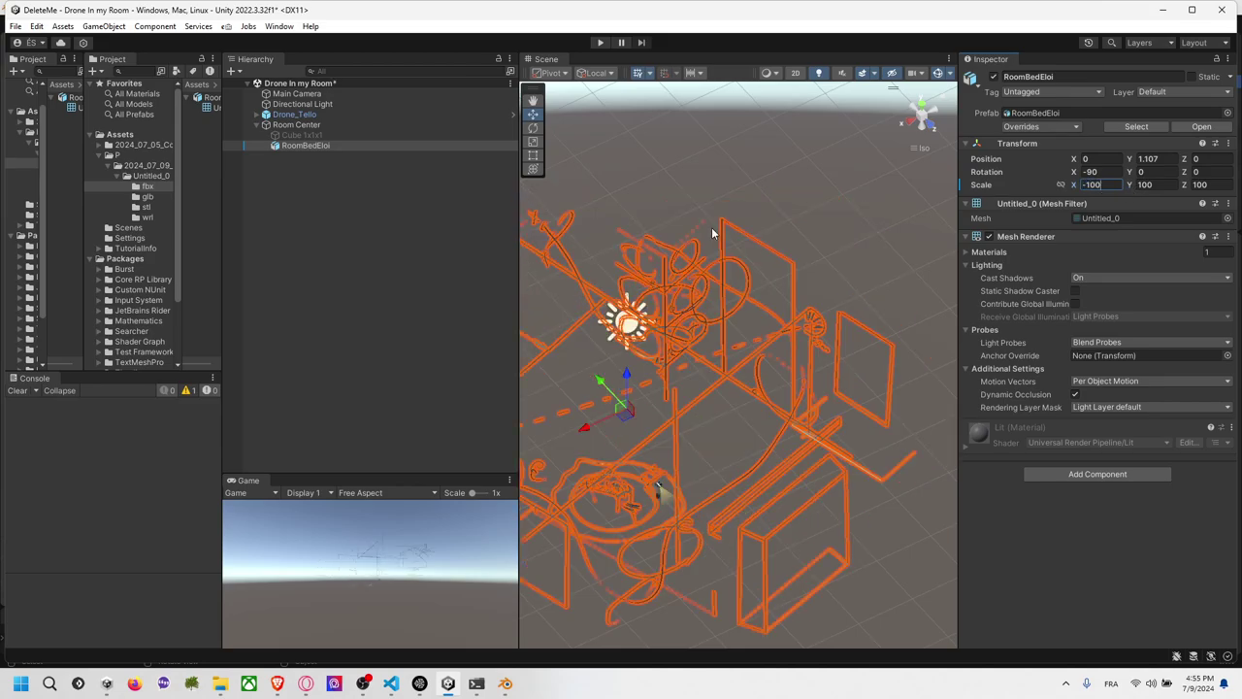
mouse_move(711, 233)
alt+mouse_down()
mouse_move(560, 177)
mouse_move(661, 139)
alt+mouse_up()
click(629, 131)
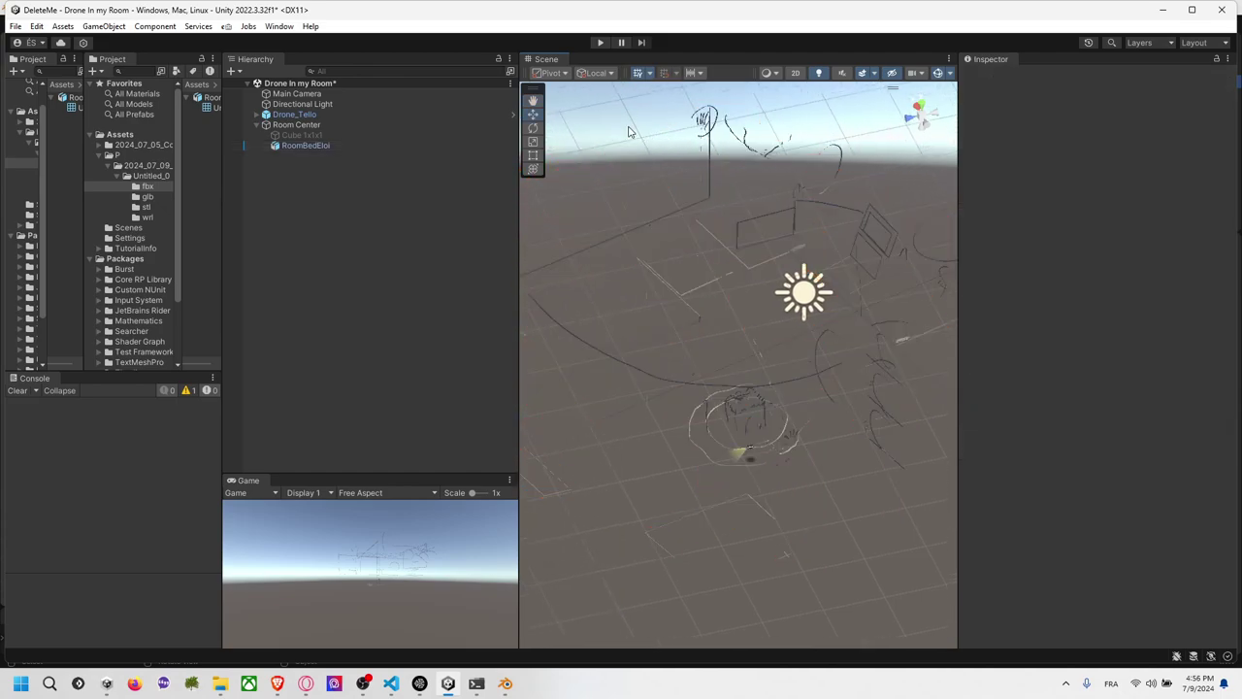
click(601, 43)
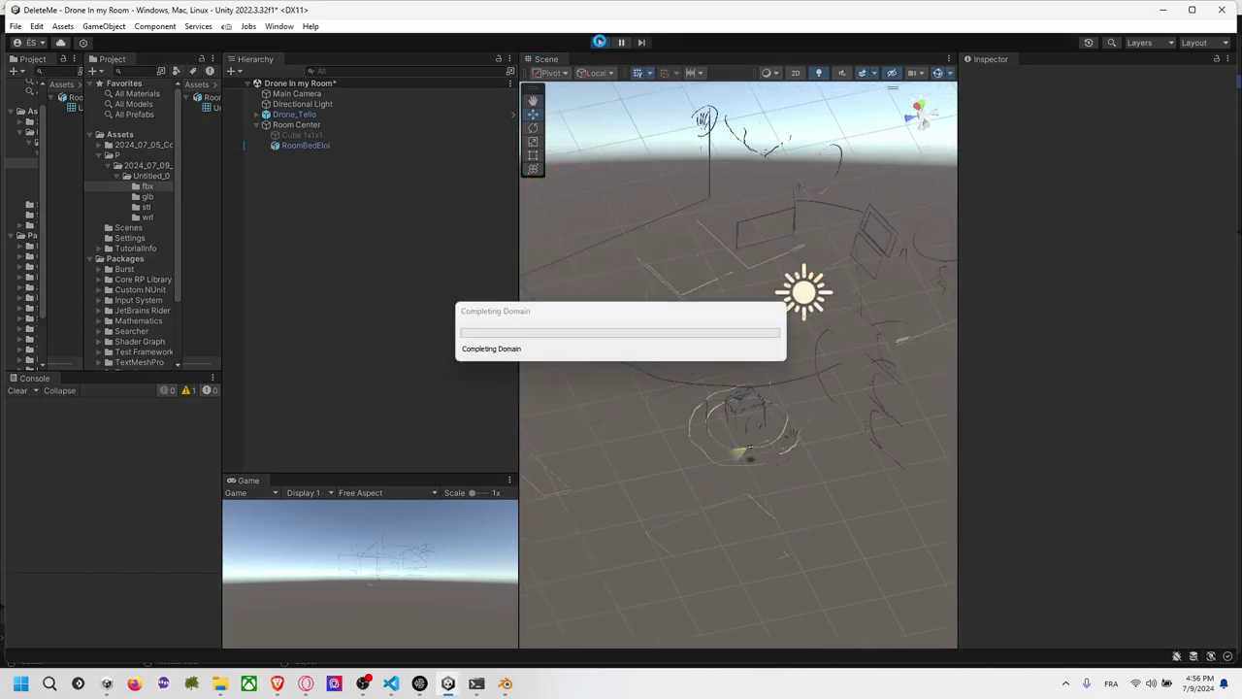
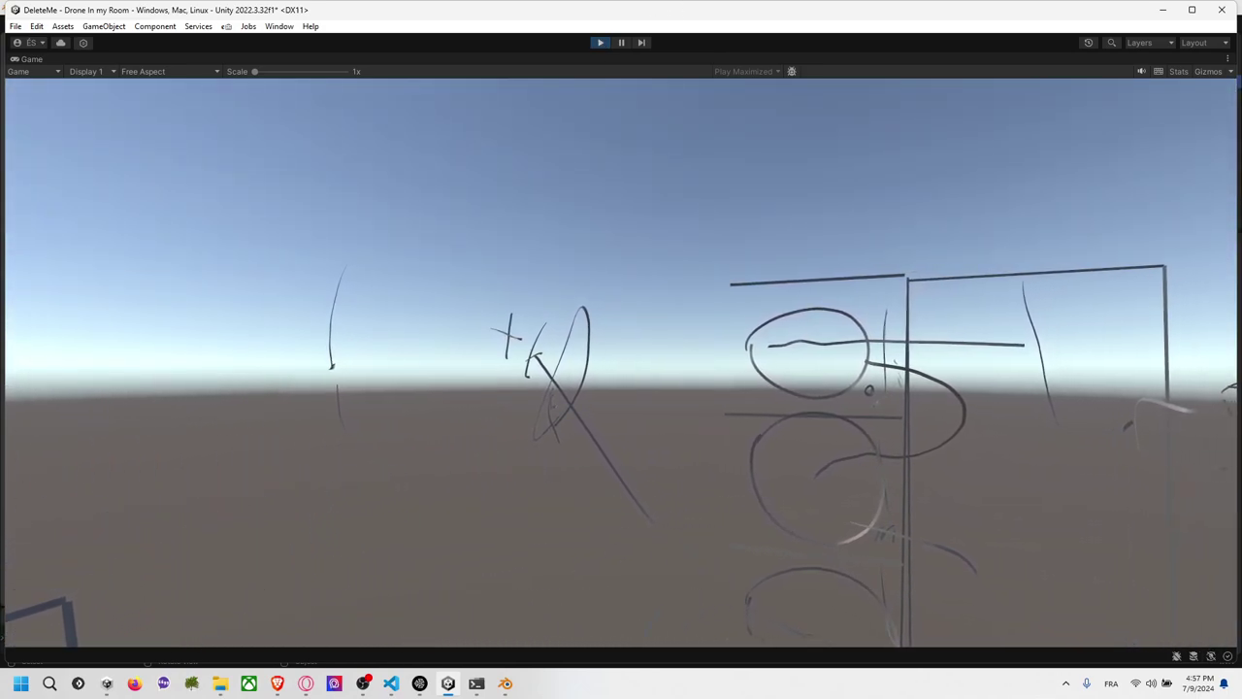
Stop play mode and trace RoomBedEloi's Lit material back to its source model's import settings
click(601, 43)
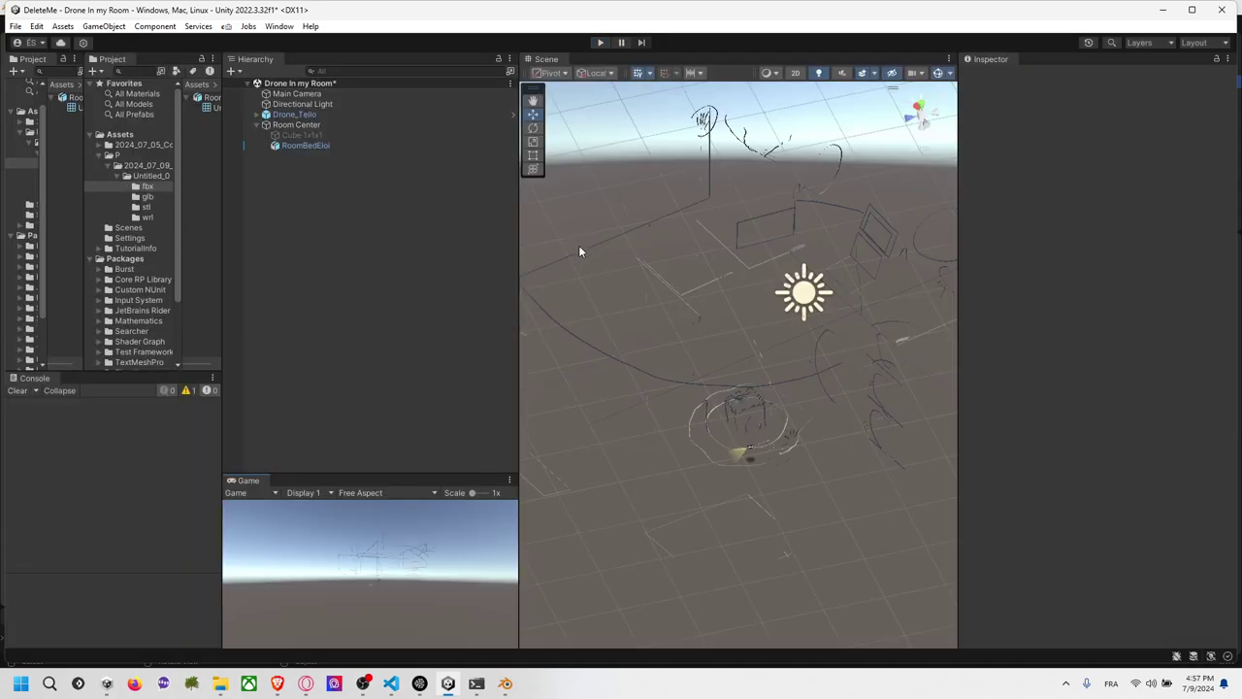
click(342, 145)
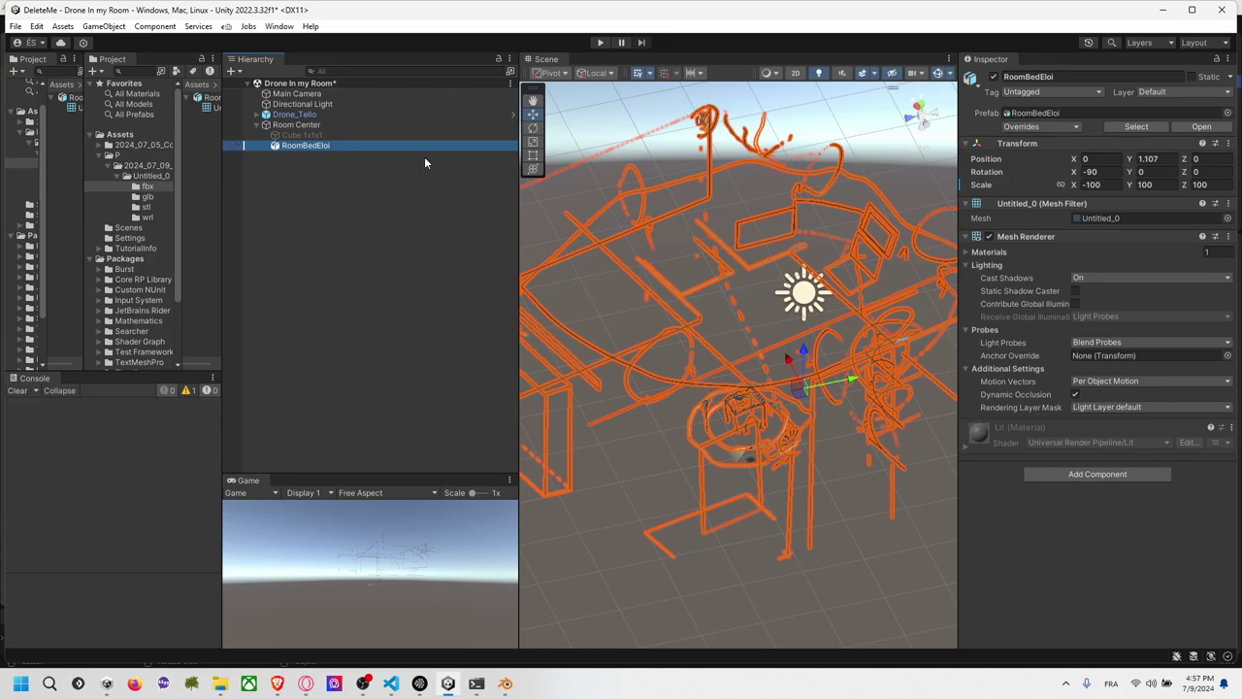
click(967, 255)
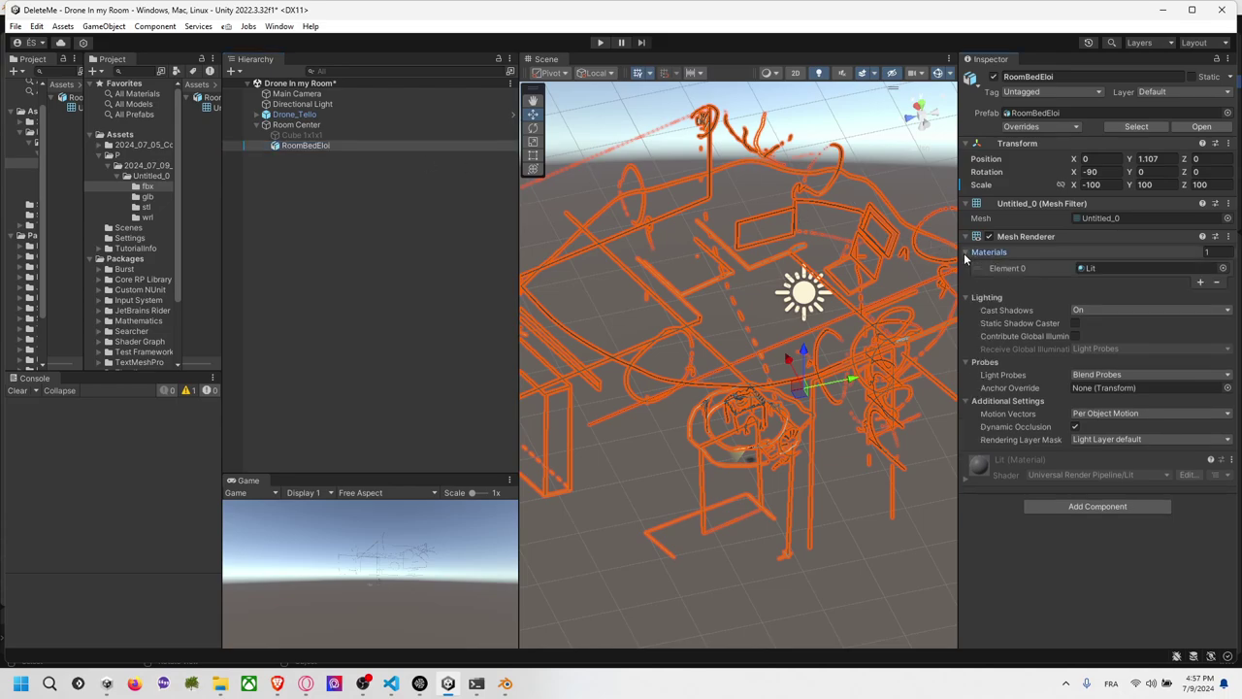
click(1098, 268)
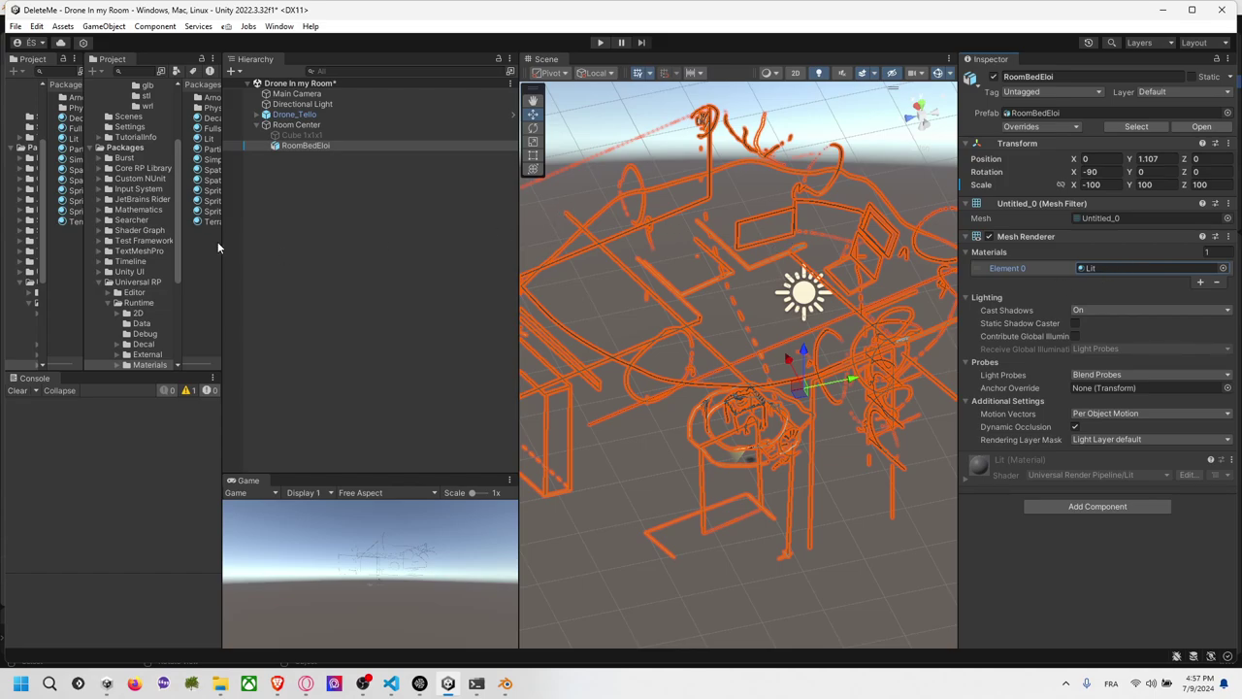
drag(221, 247, 335, 246)
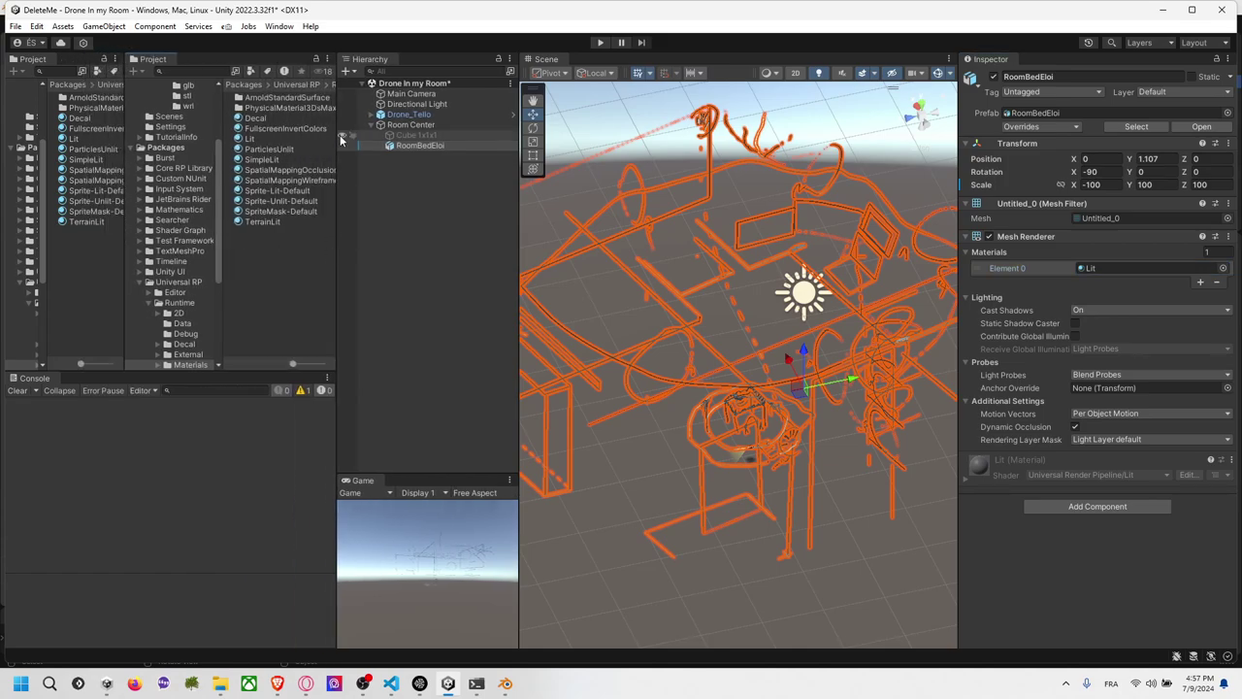
click(1136, 129)
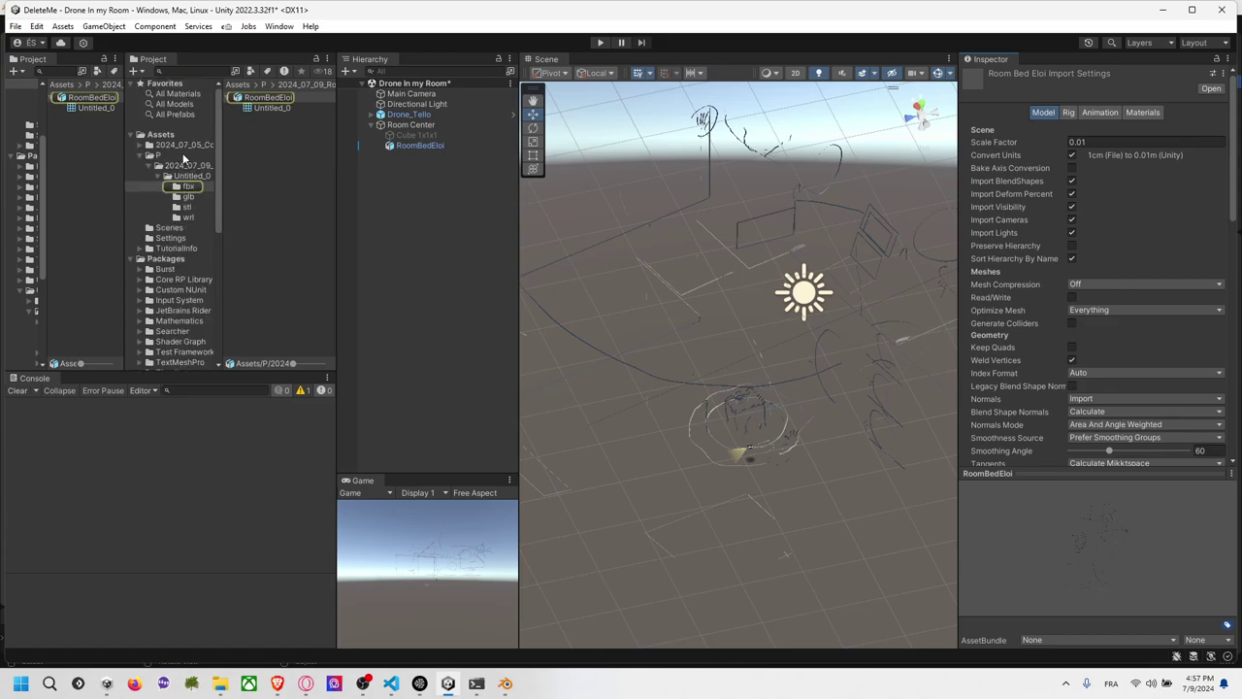
Create a Material folder in the room-scan folder holding a new material Mat_RoomLineEloiBed
right_click(263, 177)
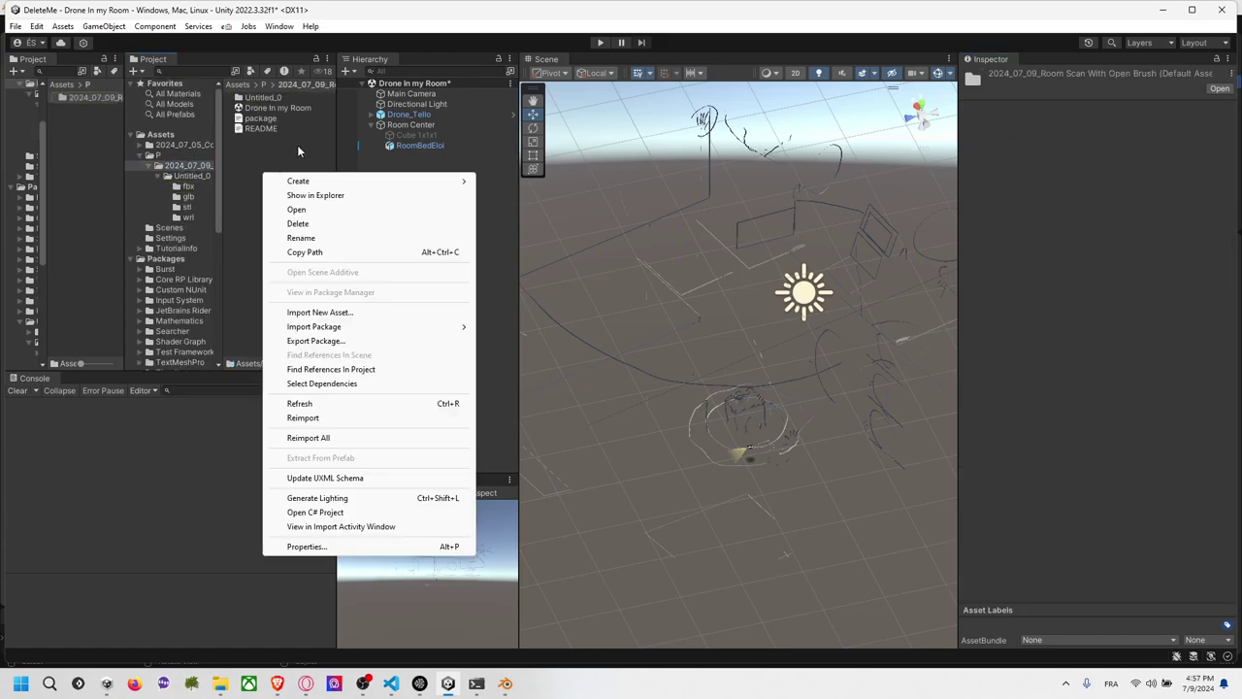
click(539, 53)
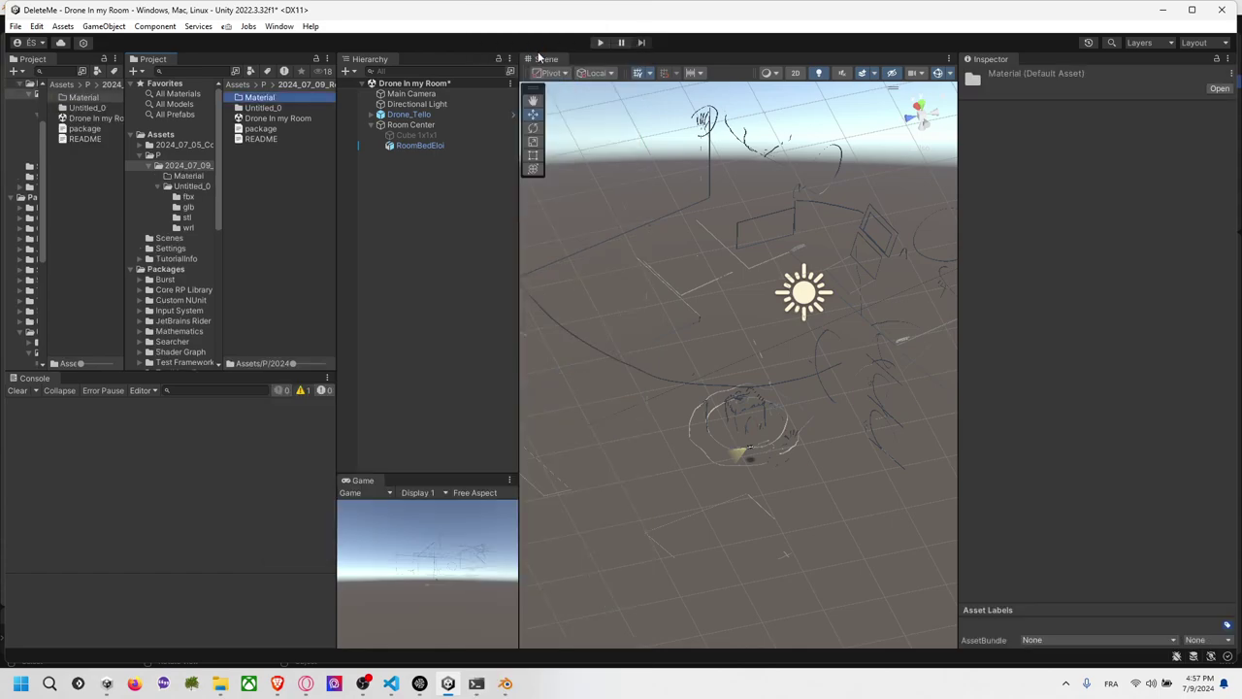
double_click(283, 98)
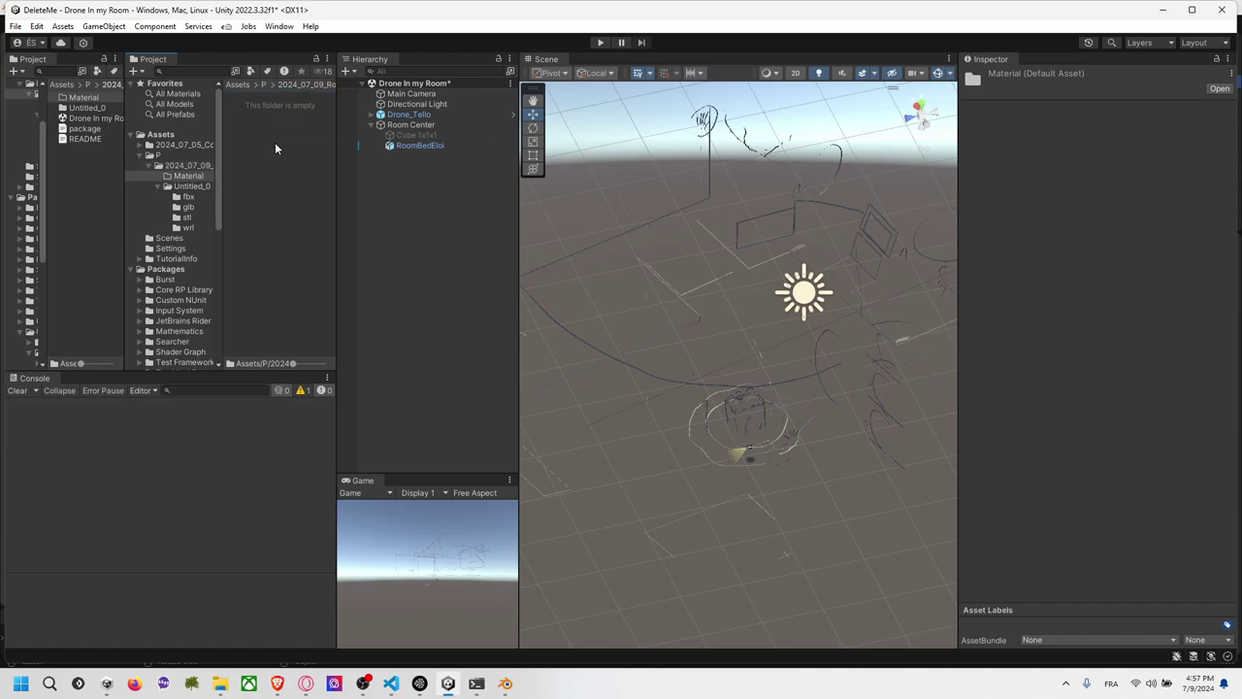
right_click(275, 142)
mouse_move(410, 154)
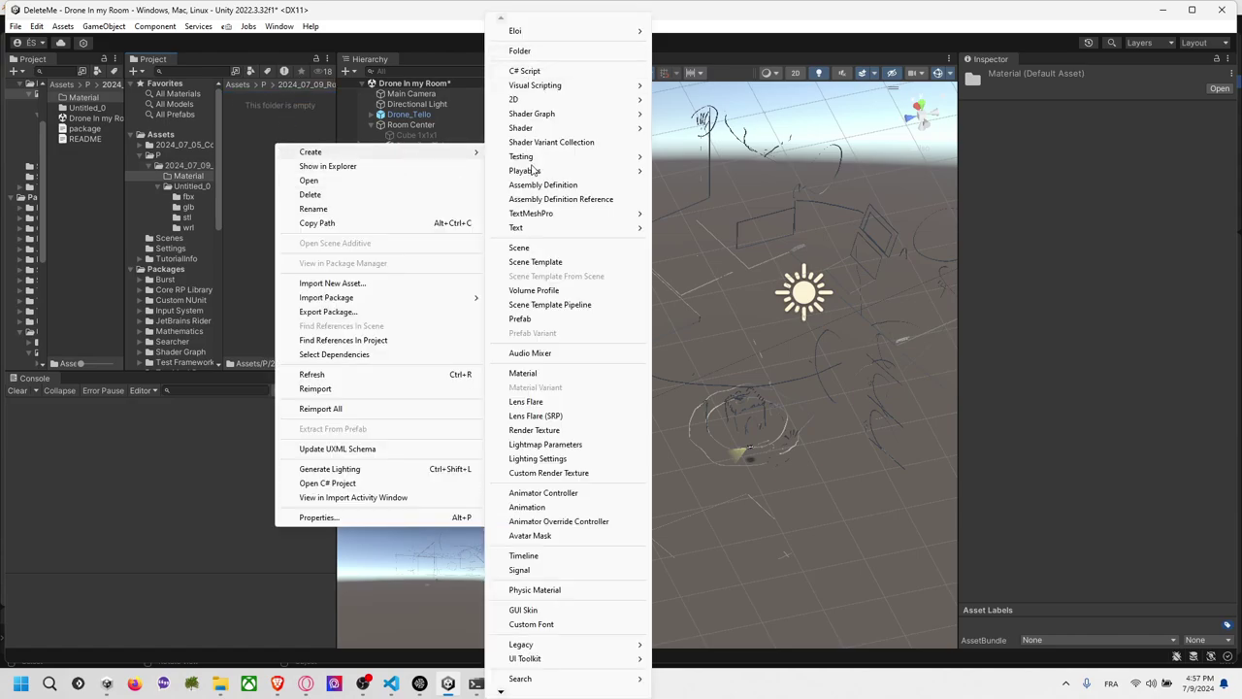
click(559, 375)
text(Mat_RoomLineEloiBed)
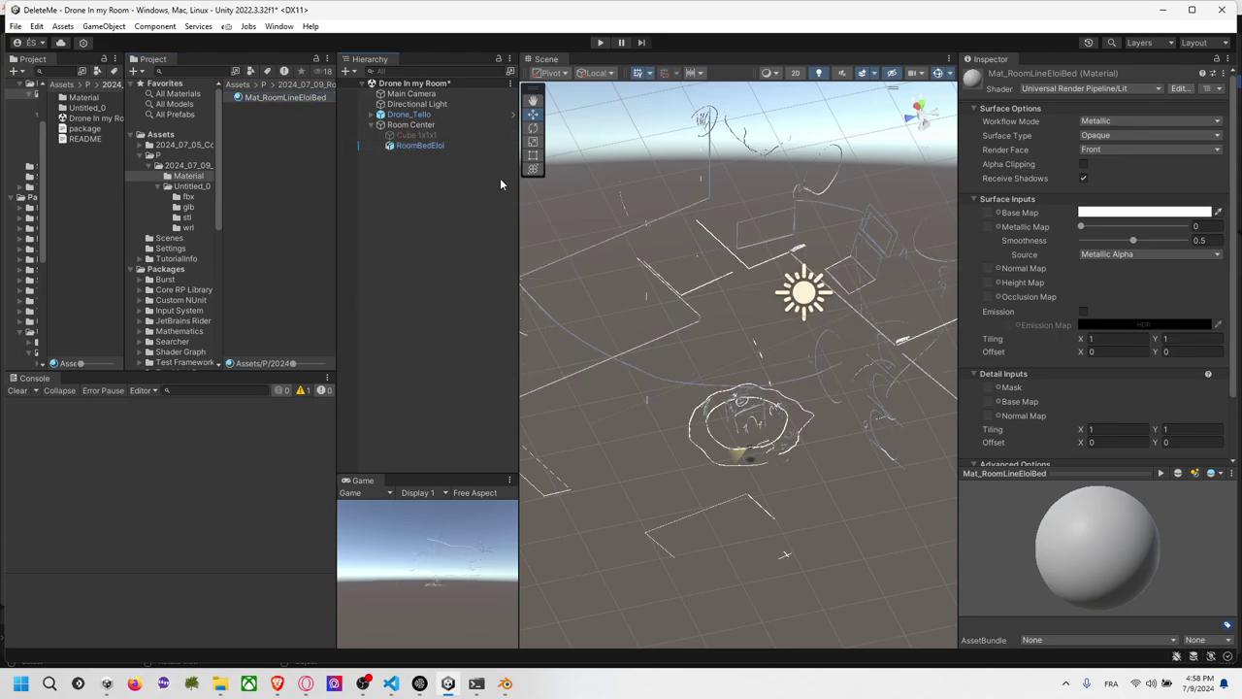
Set Mat_RoomLineEloiBed's Render Face to Both and its shader to Universal Render Pipeline/Unlit
click(1124, 151)
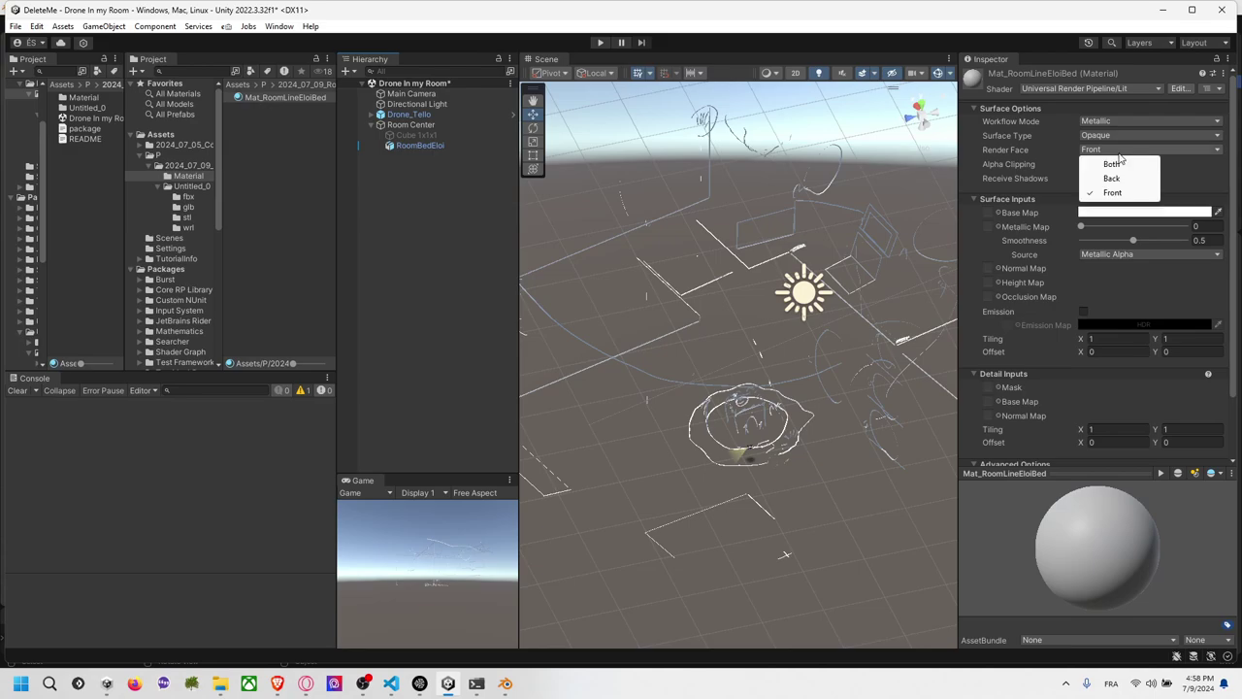
click(1116, 161)
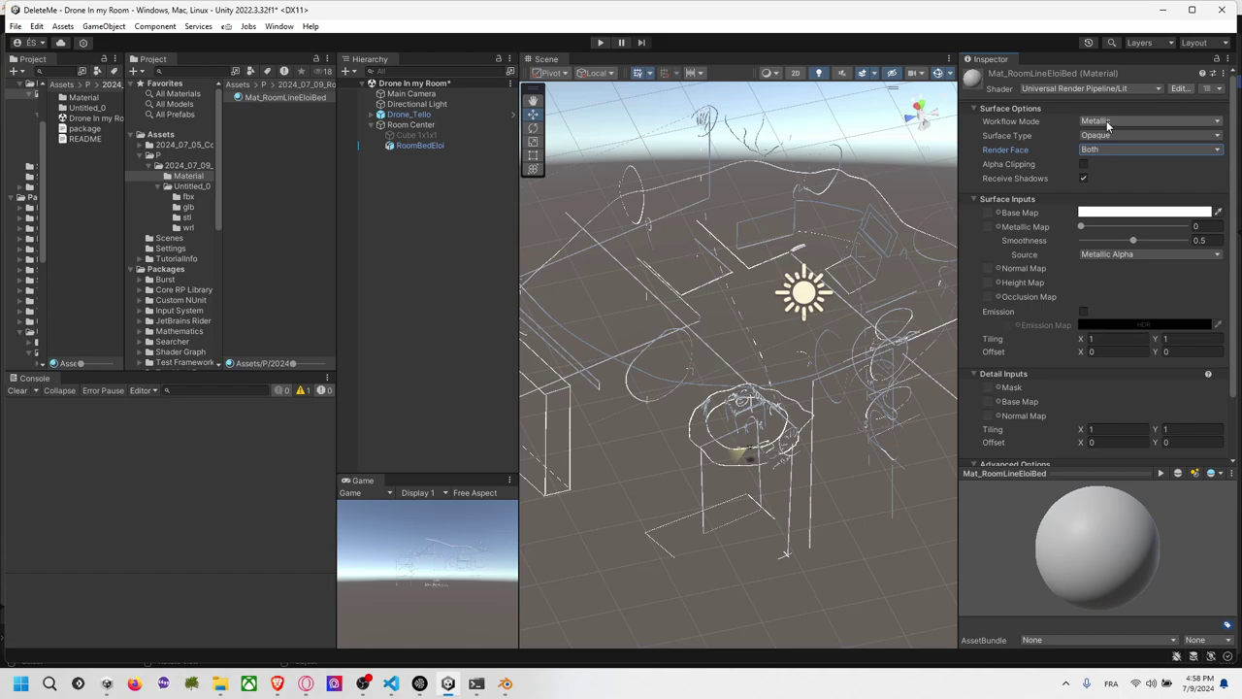
click(1130, 89)
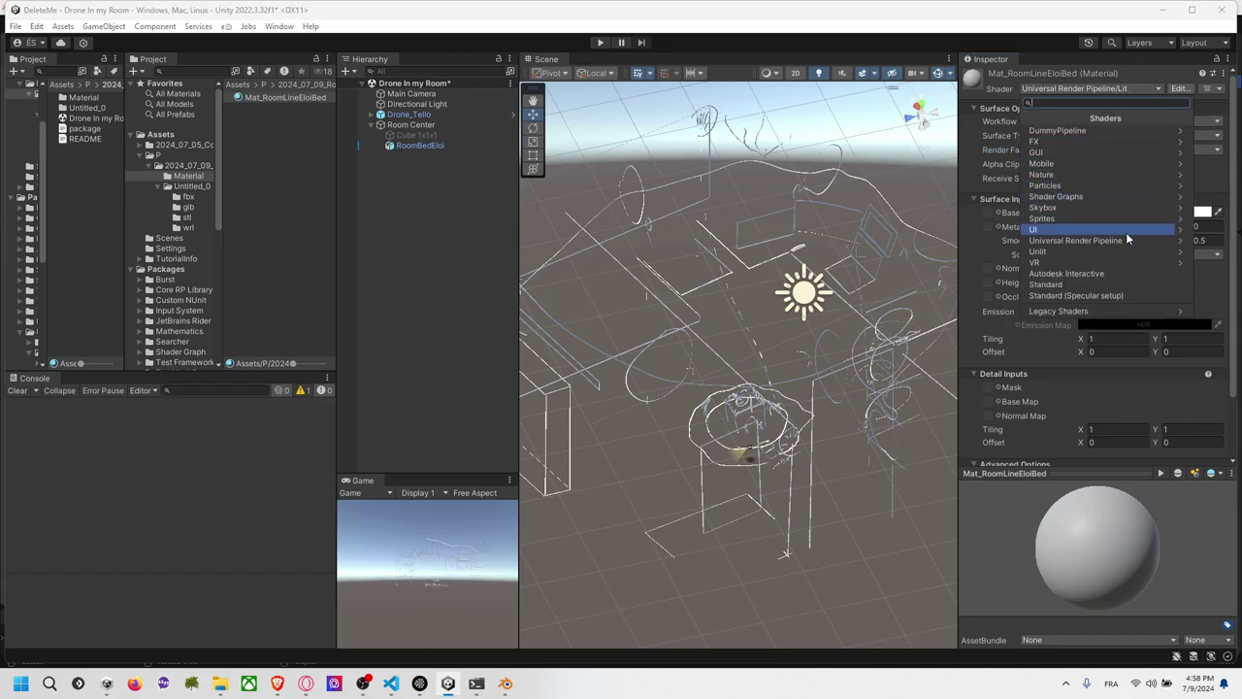
mouse_move(1126, 241)
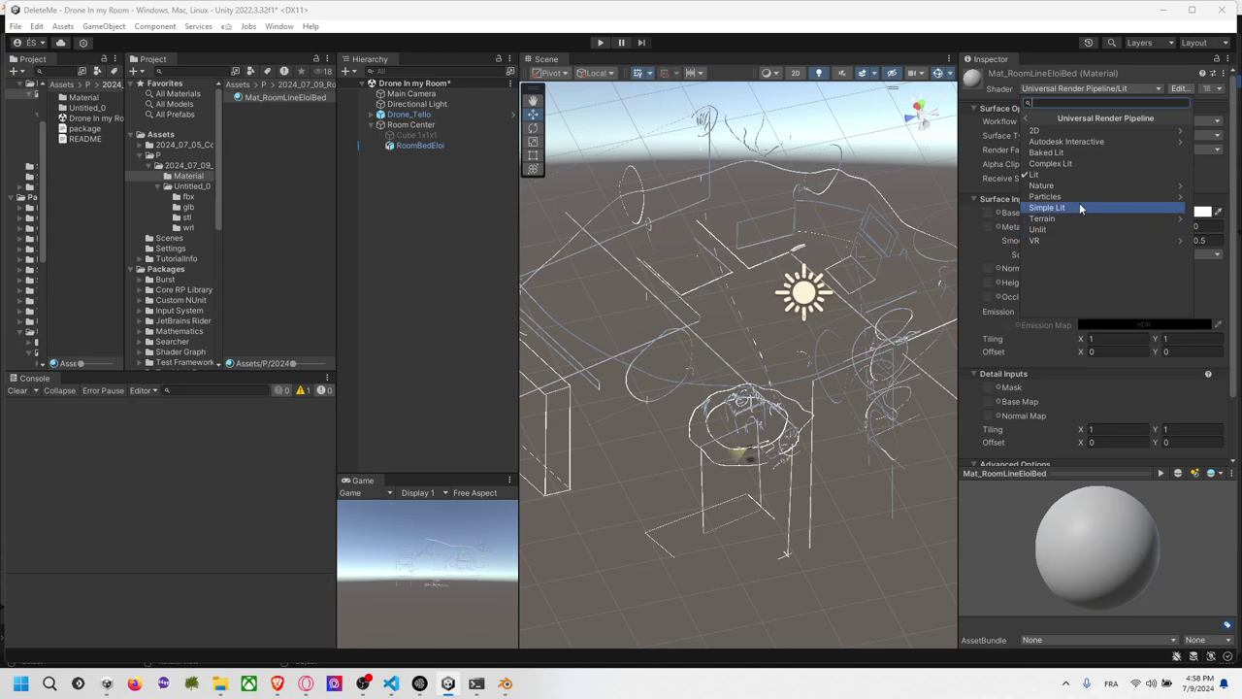
click(1069, 228)
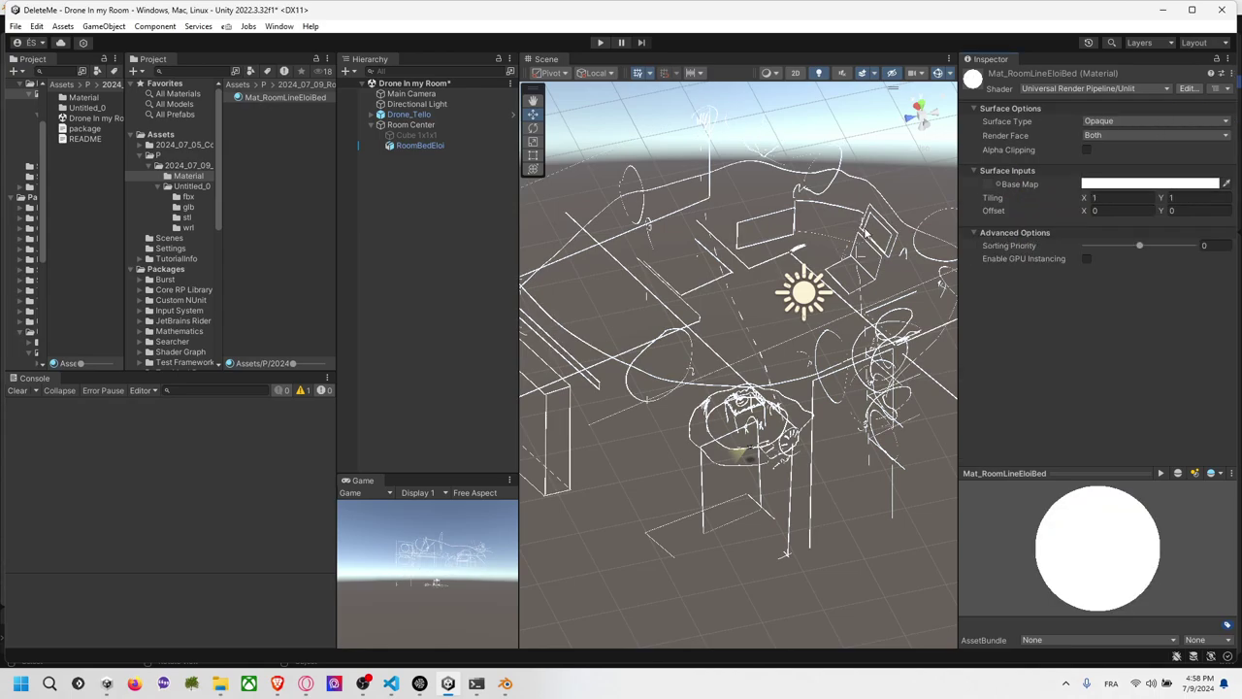
mouse_move(864, 233)
right_down()
mouse_move(555, 289)
mouse_move(922, 209)
mouse_move(814, 258)
right_up()
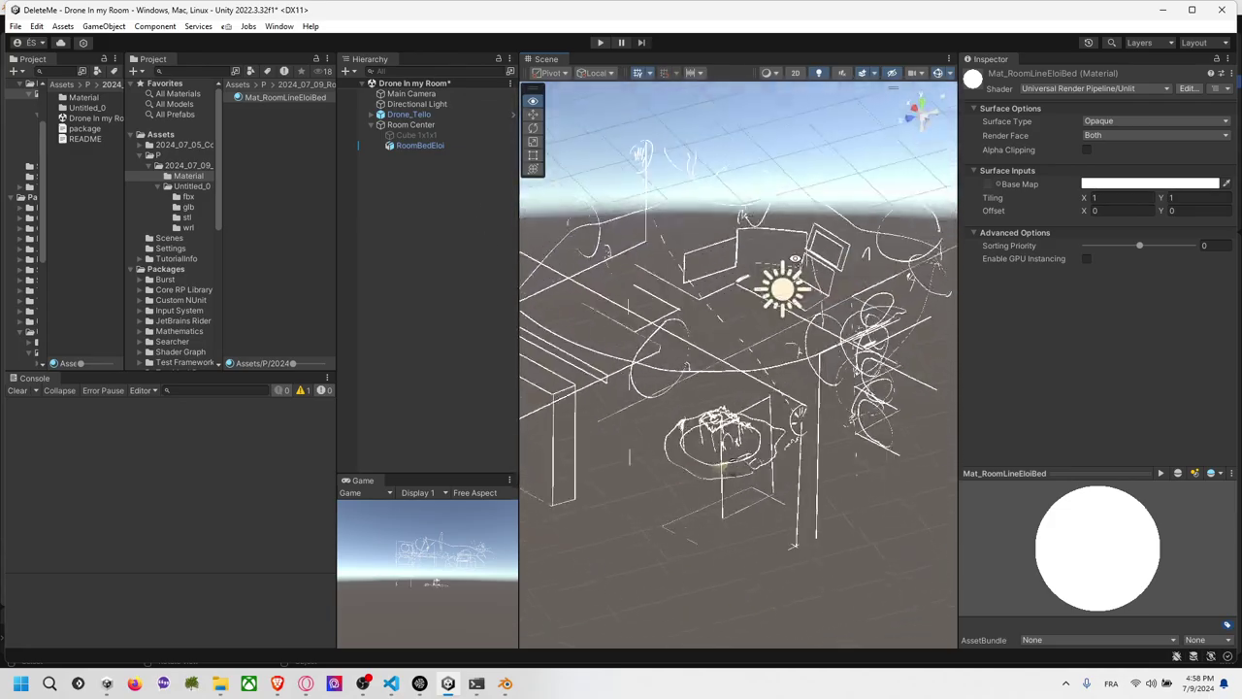
click(890, 177)
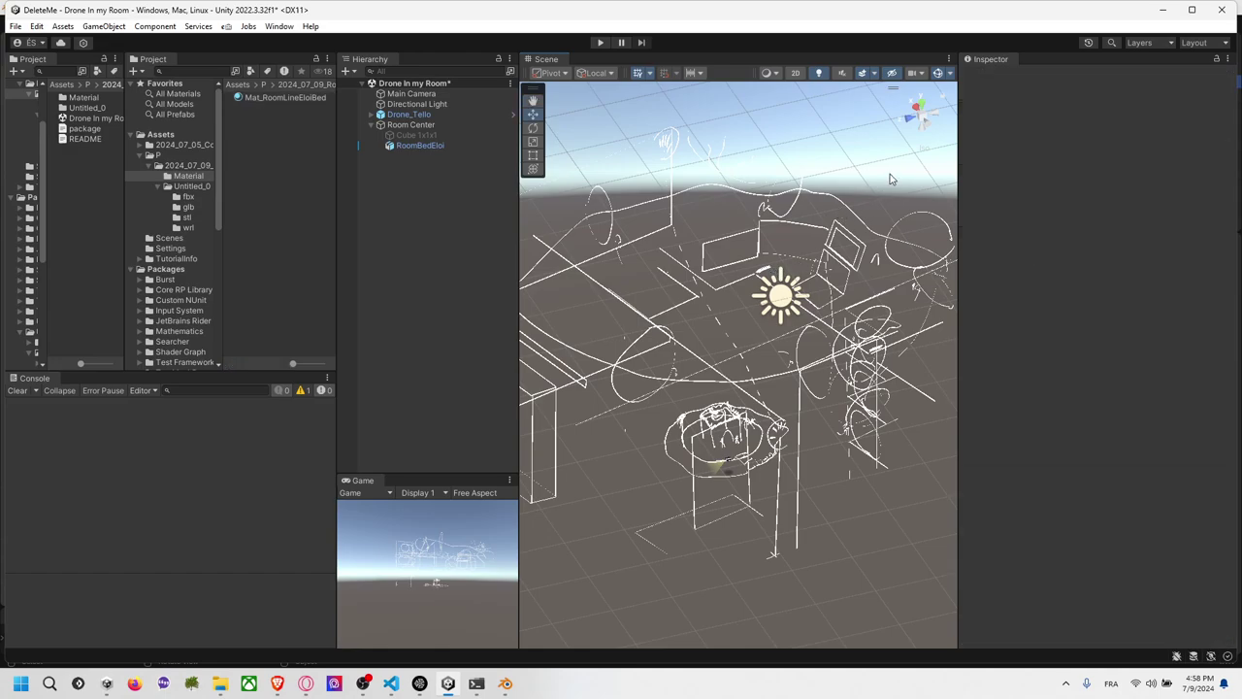
click(603, 44)
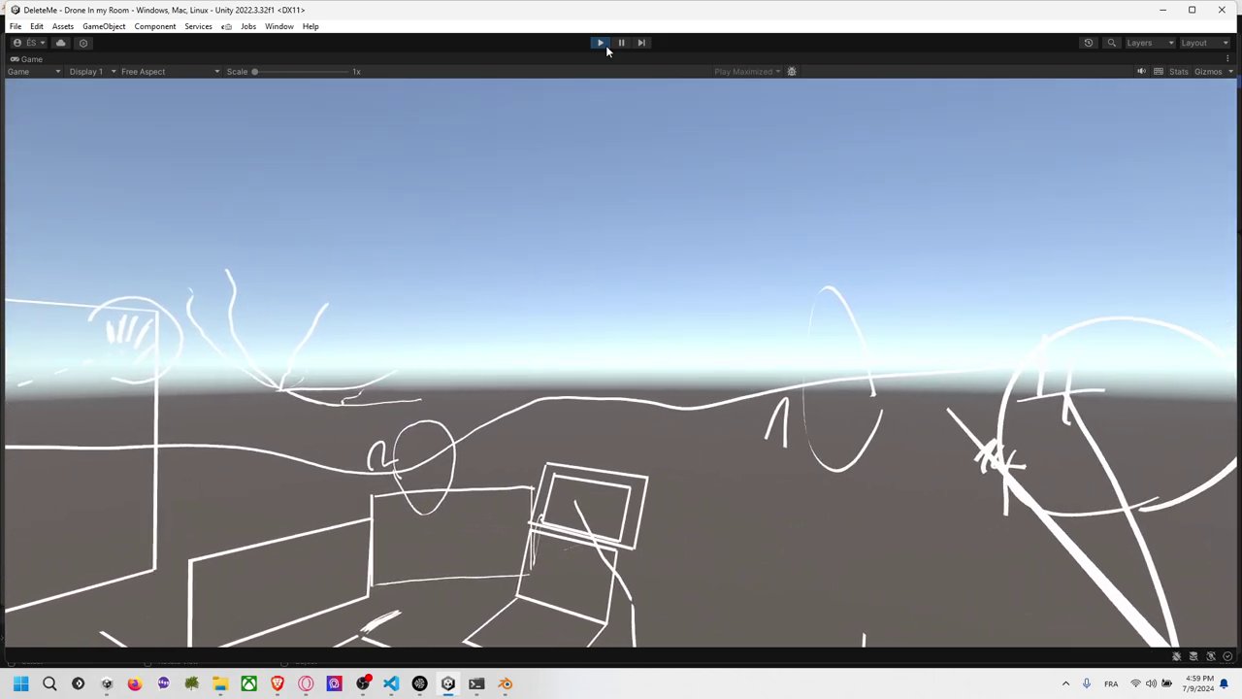
click(600, 42)
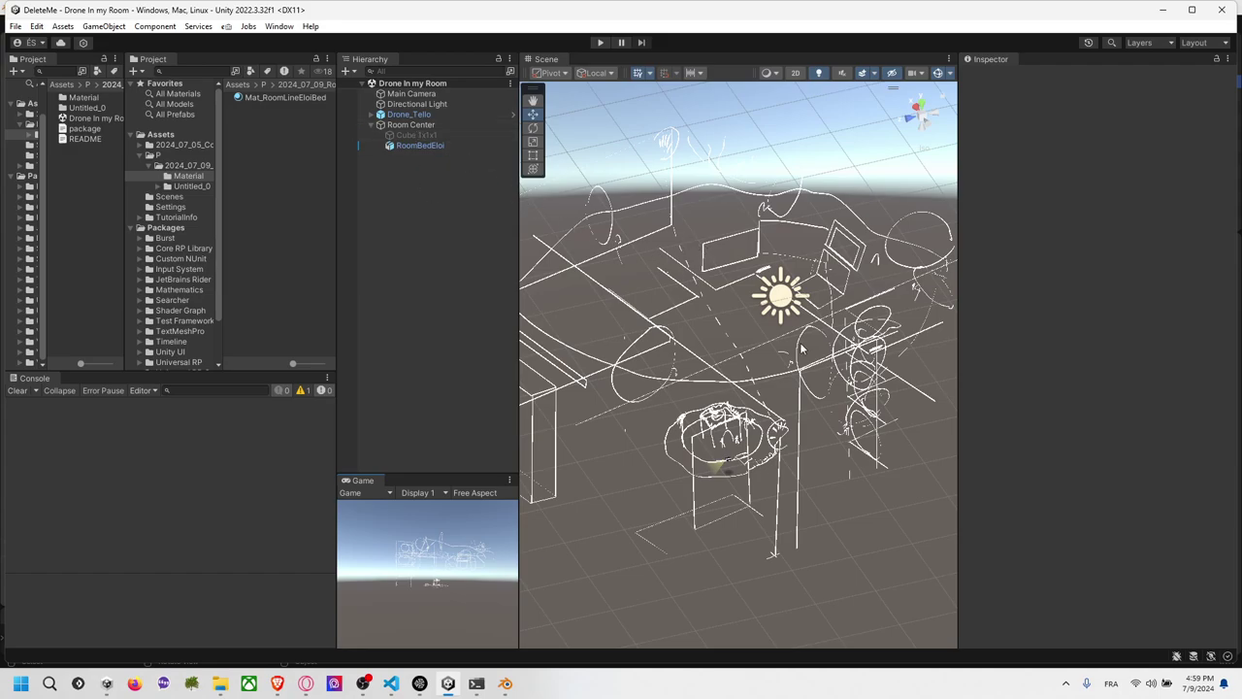
Change the Main Camera's Background Type to Solid Color, giving a black background
click(468, 95)
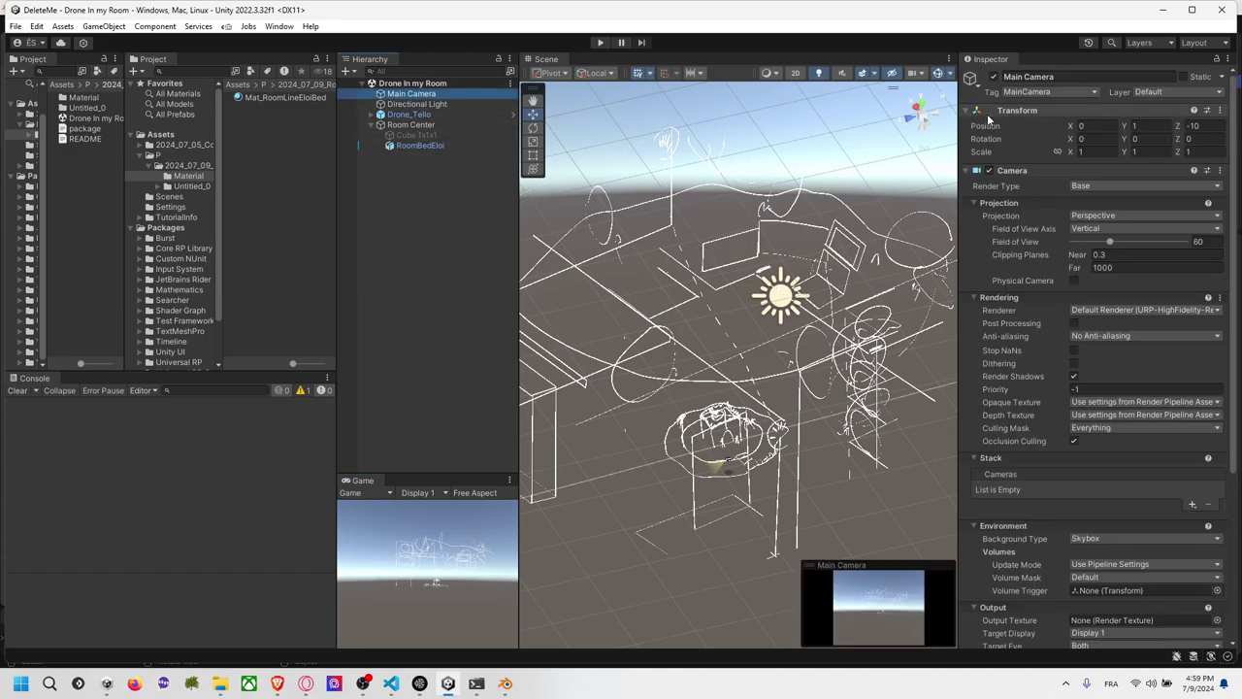
scroll(1112, 349, down, 3)
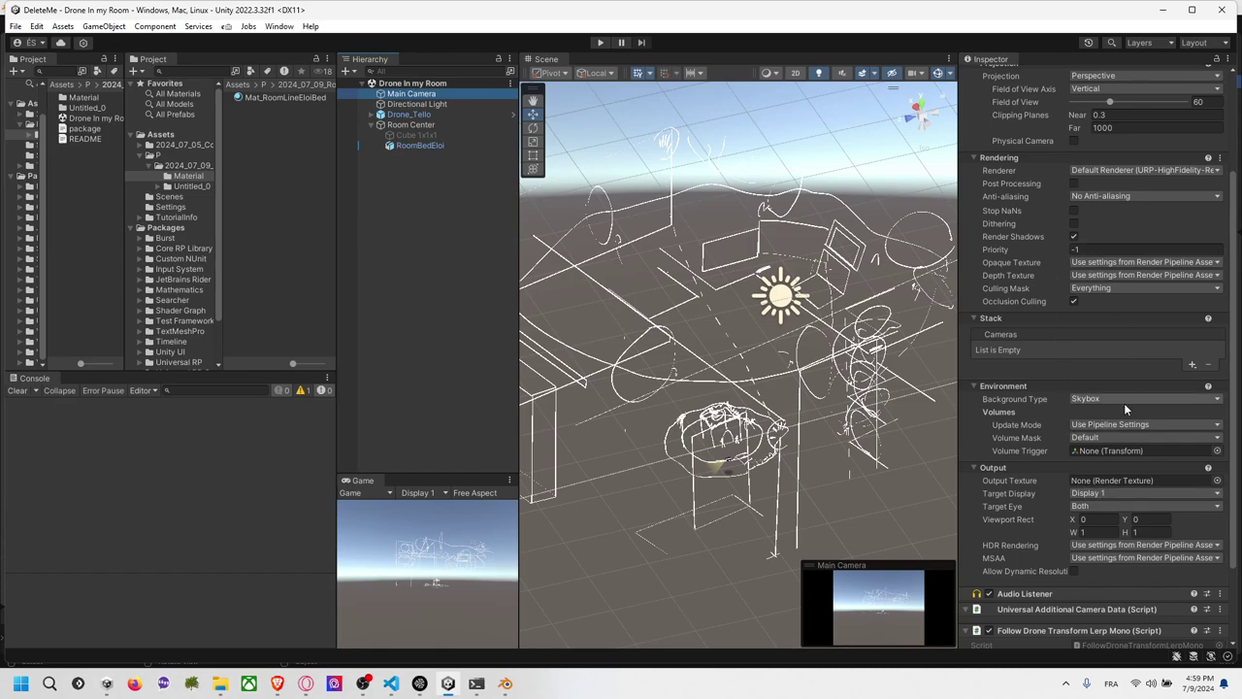
click(1124, 403)
click(1122, 424)
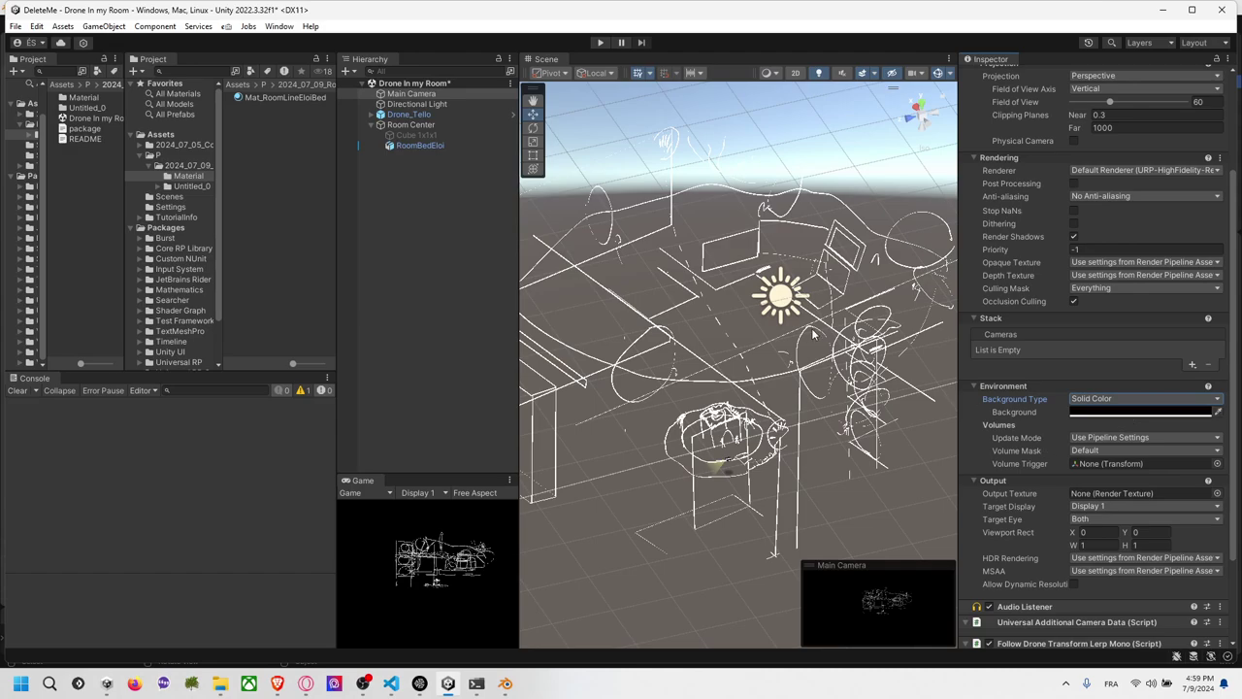
click(727, 273)
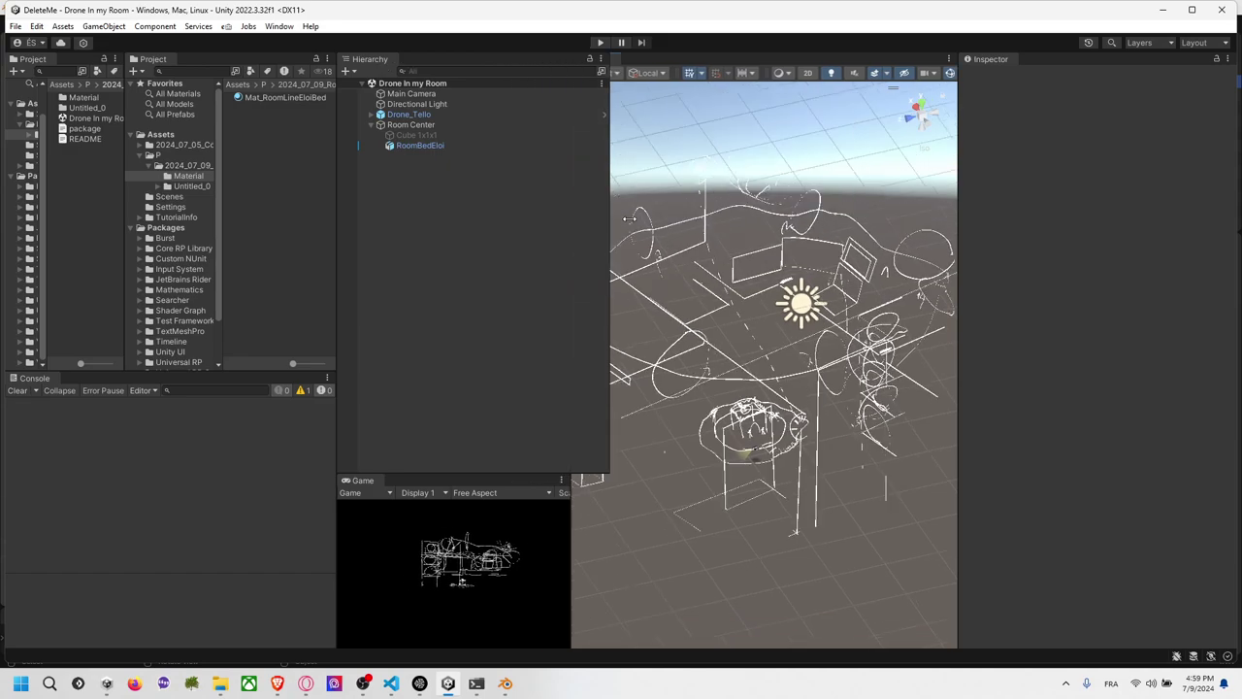
Widen the Hierarchy and Project panels and show the 2024_07_09_RoomScanWithOpenBrush folder contents
drag(516, 213, 683, 214)
click(198, 167)
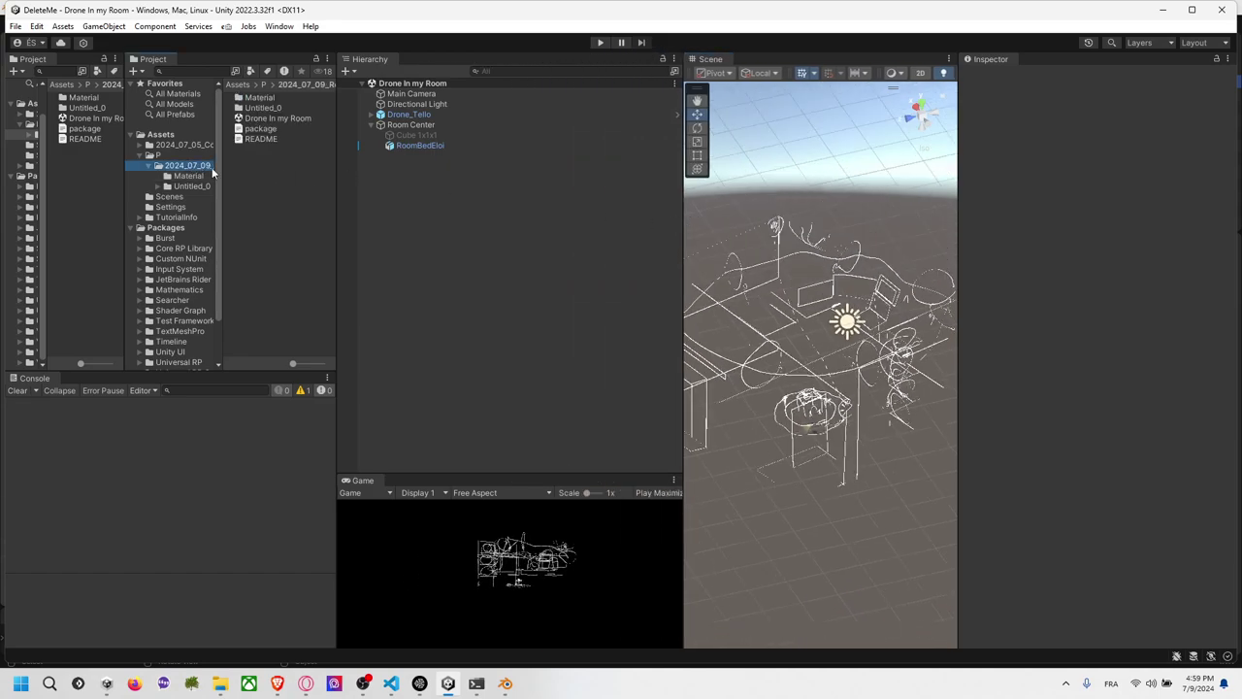
drag(336, 216, 524, 216)
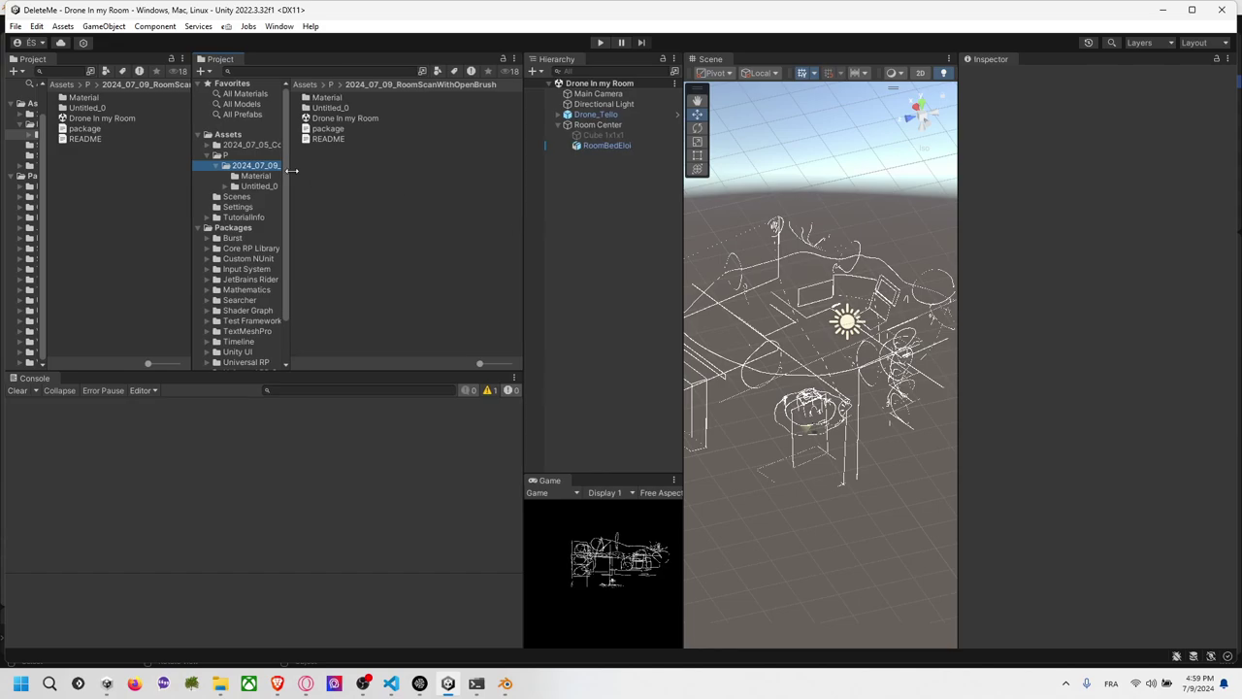
Open 2024_07_09_RoomScanWithOpenBrush in File Explorer and launch a cmd prompt there
right_click(258, 169)
click(310, 190)
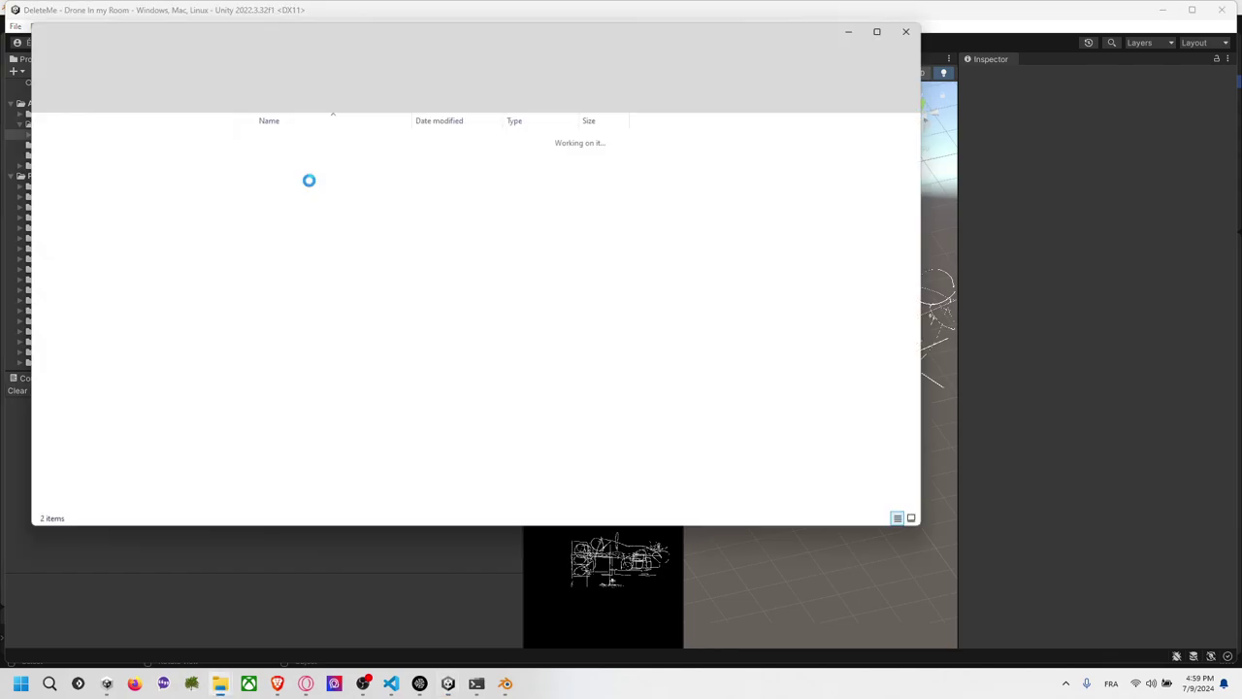
double_click(344, 142)
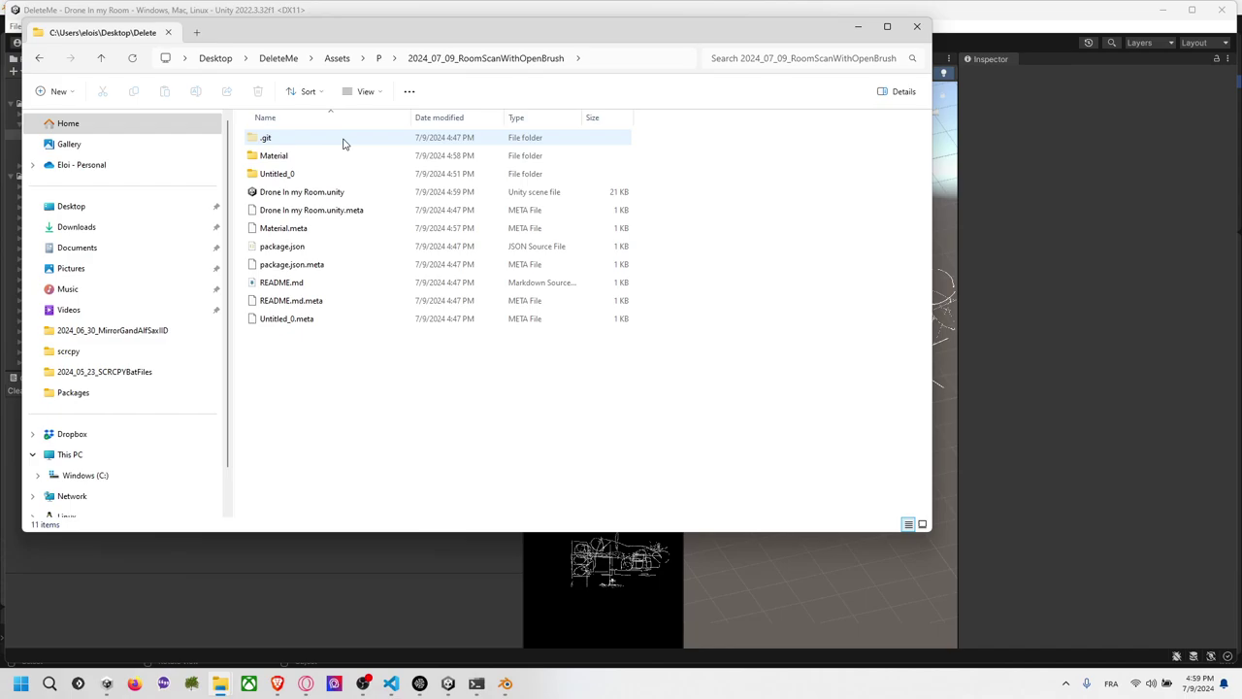
click(615, 58)
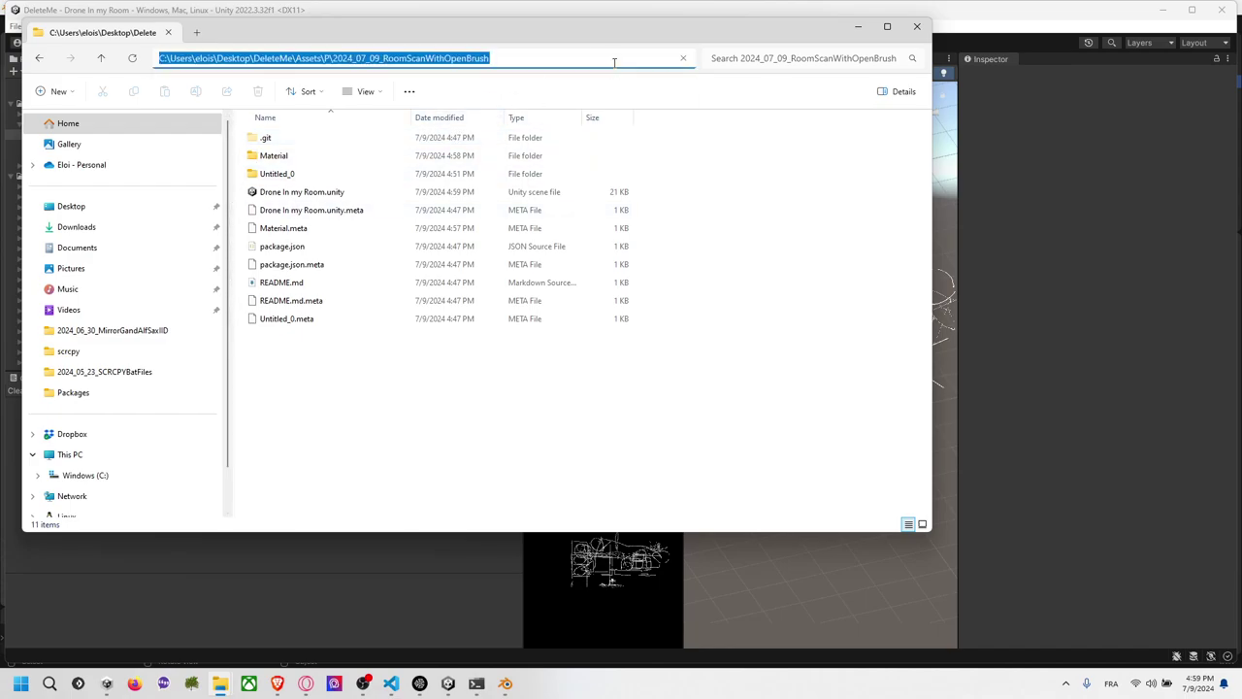
text(cmd)
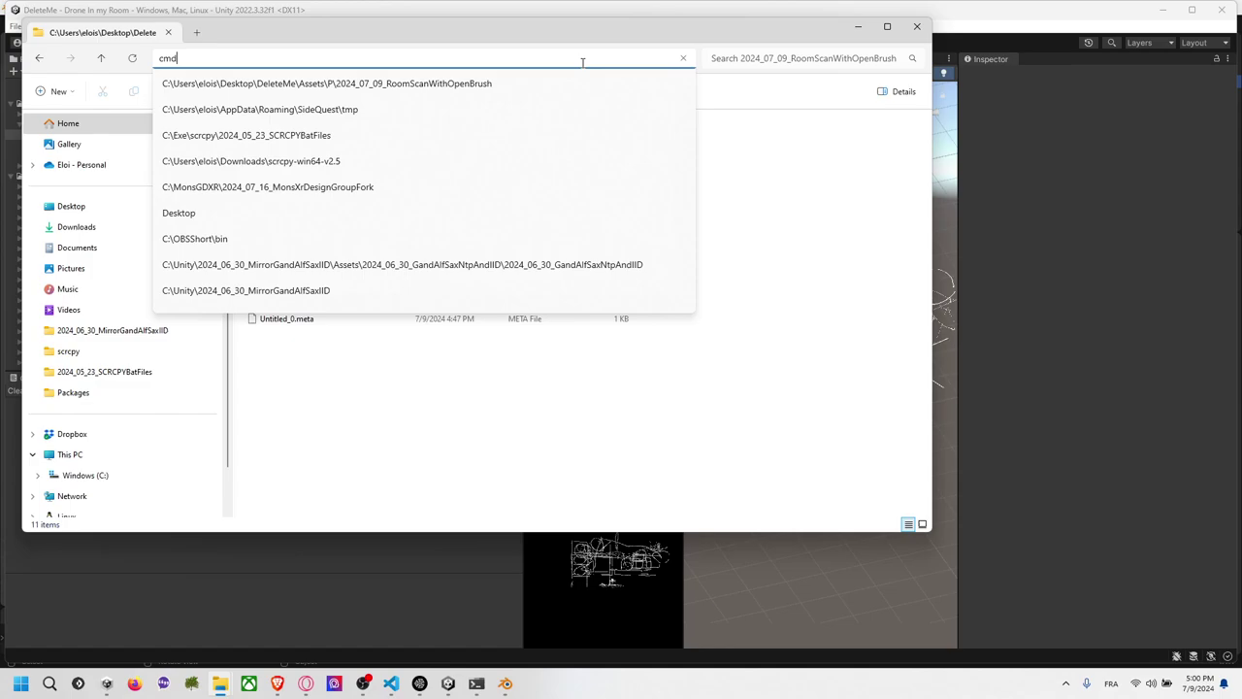
key(Return)
Run git add, commit -m "save", pull and push for the room-scan package, then return to Unity
text(git add .)
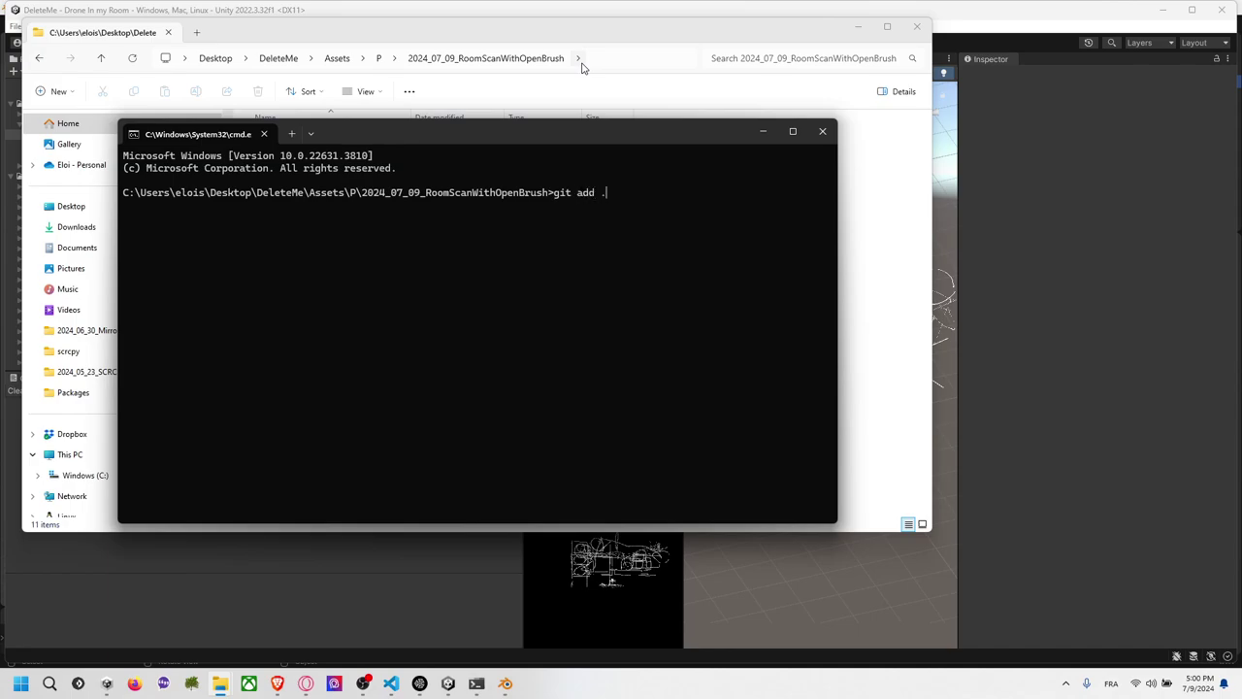
key(Return)
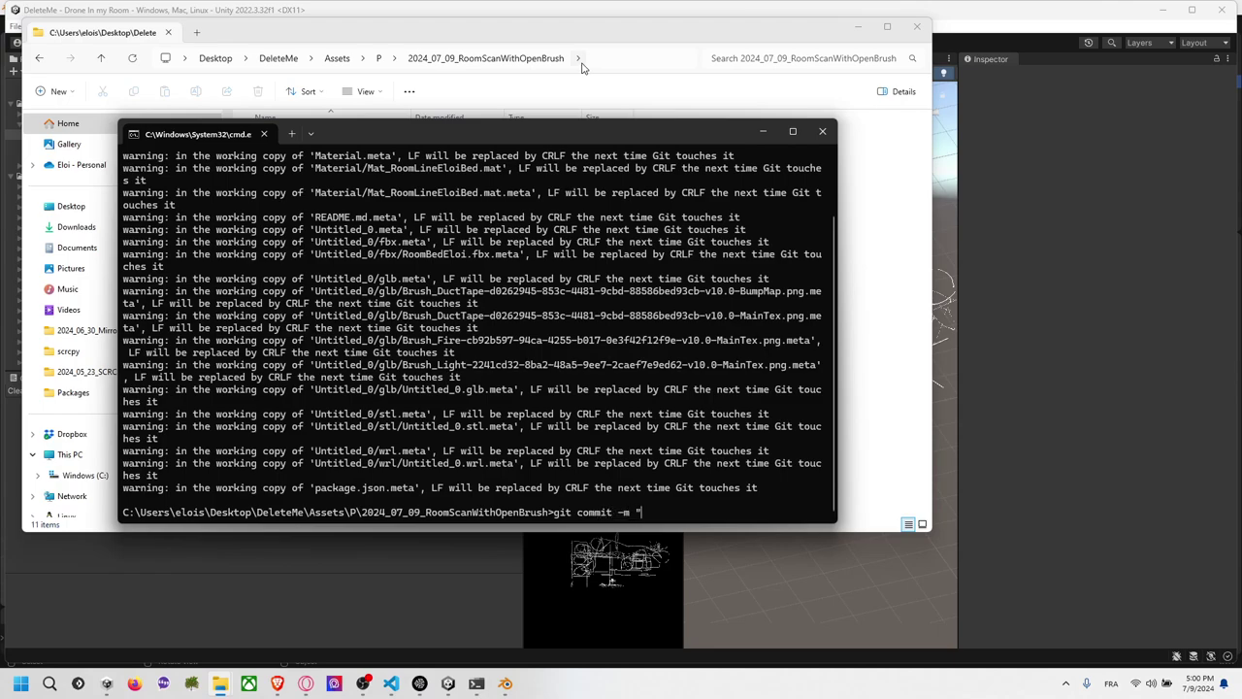
key(Return)
text(git pull)
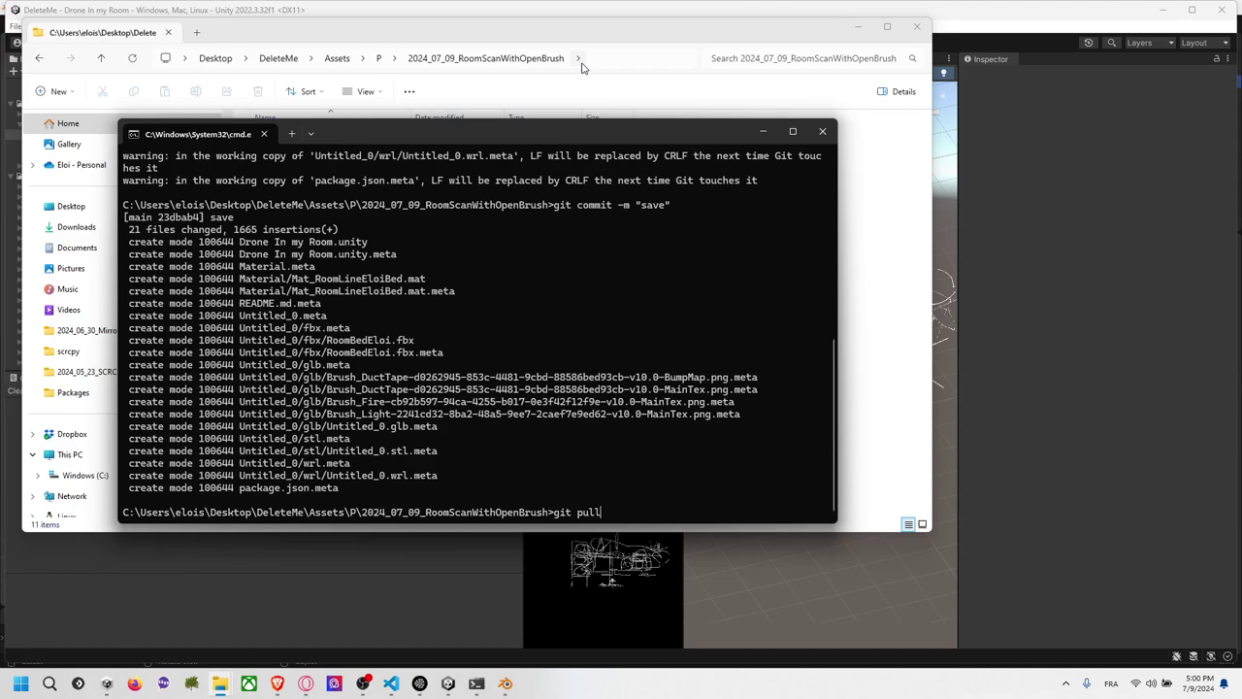
key(Return)
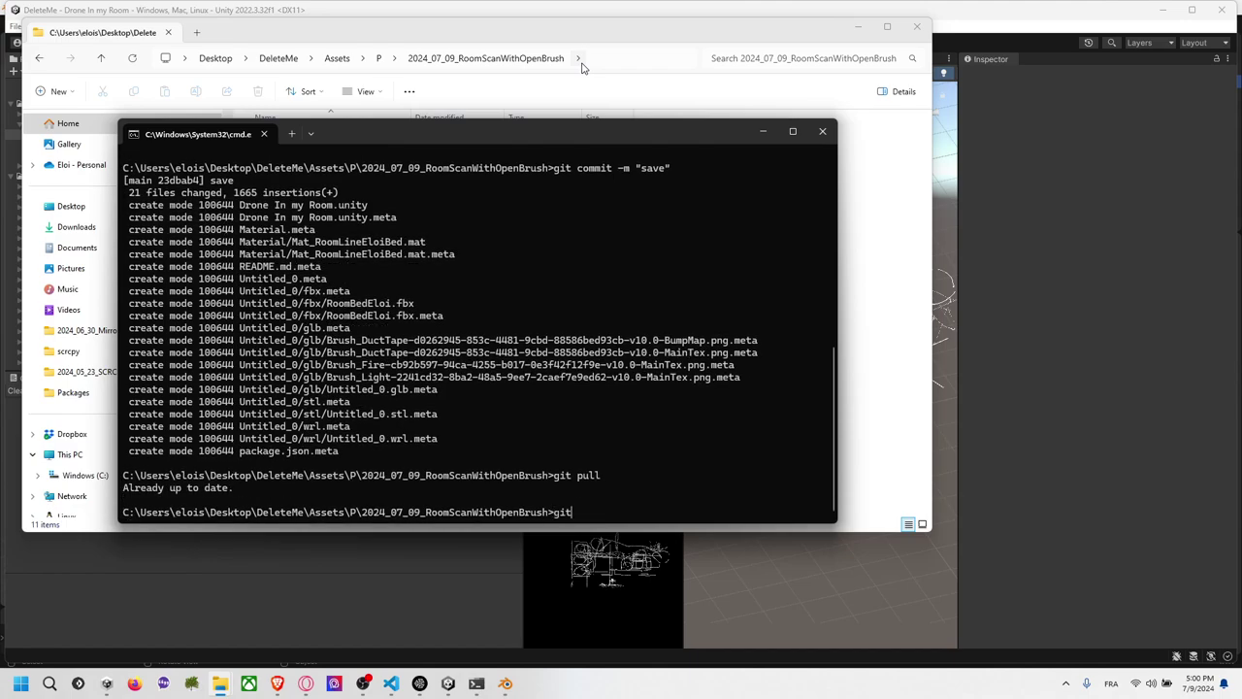
text(push)
key(Return)
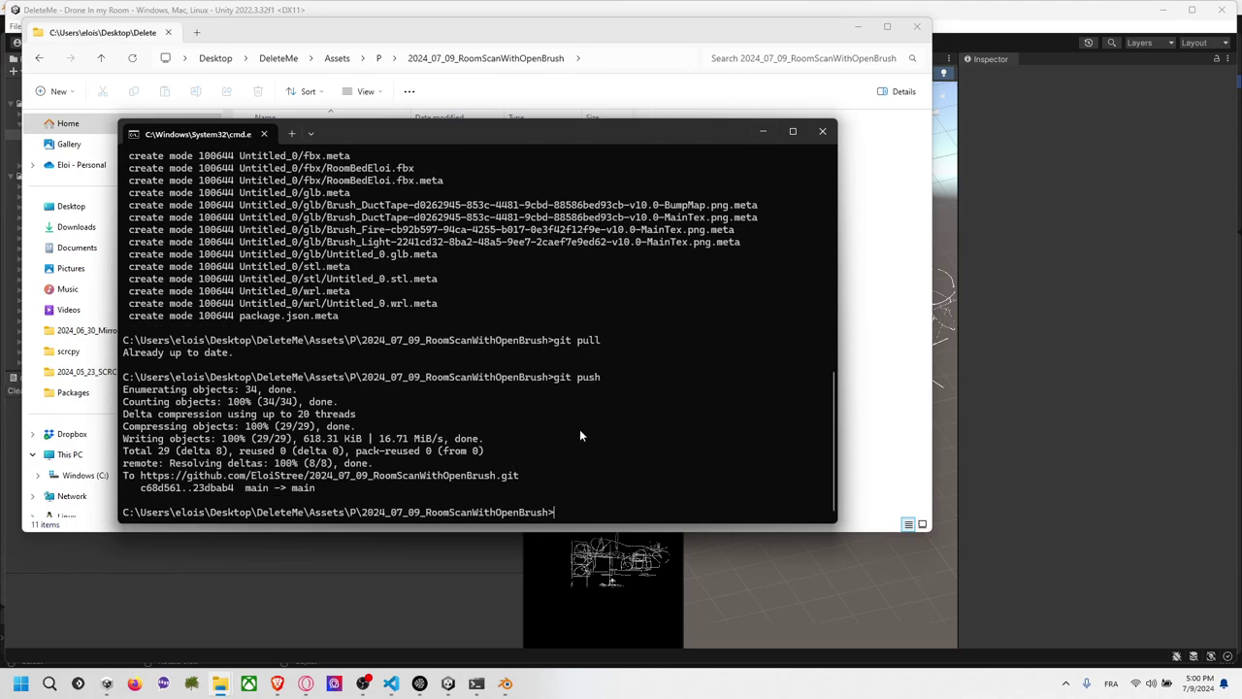
click(1007, 321)
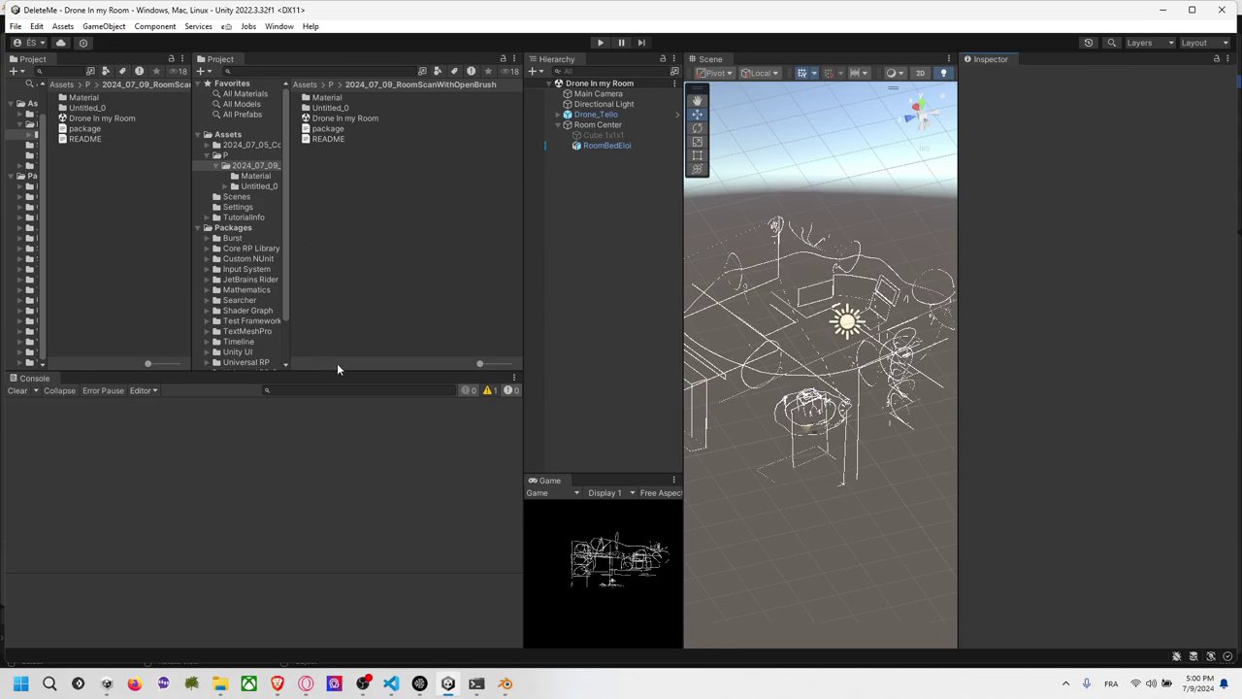
Close the second Project tab and widen the remaining Project panel's folder tree
click(631, 128)
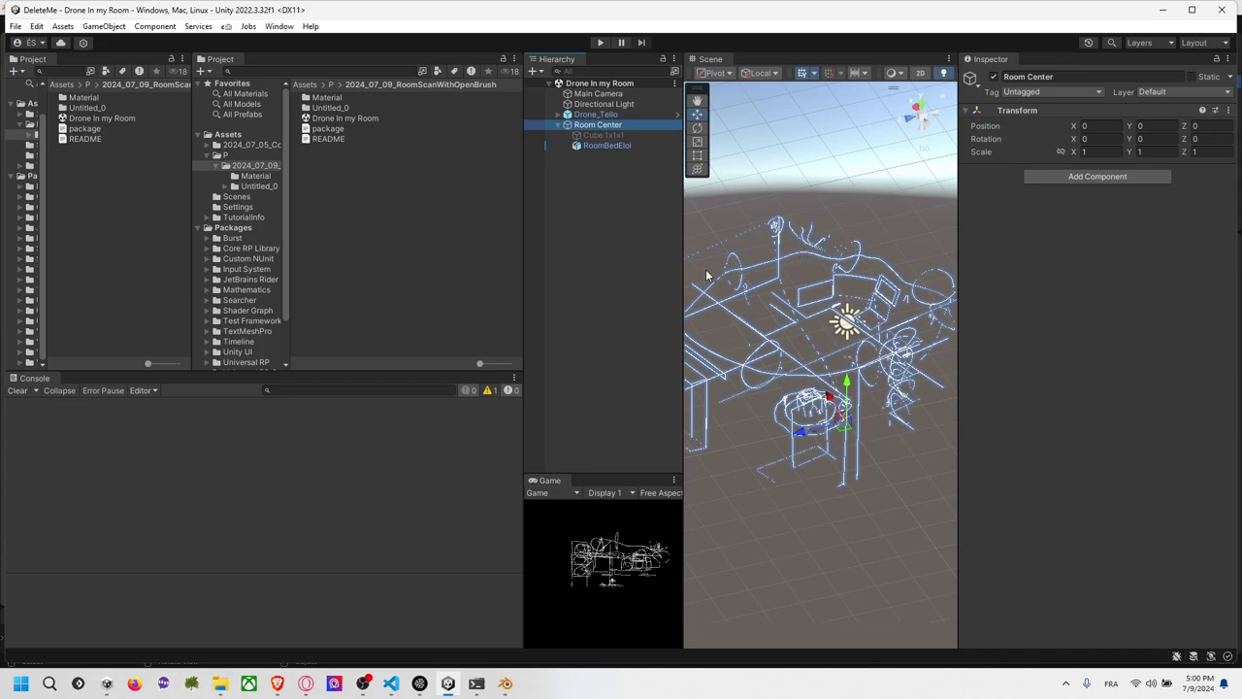
alt+drag(707, 276, 879, 352)
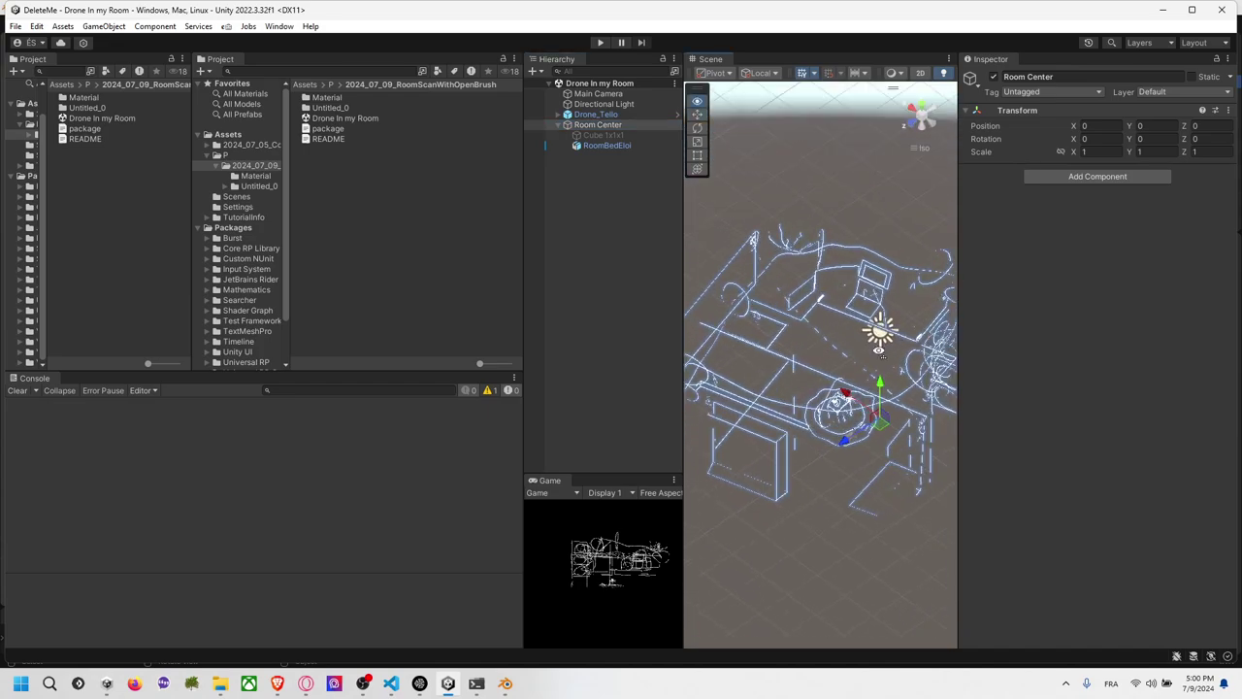
drag(627, 158, 596, 126)
drag(45, 157, 90, 158)
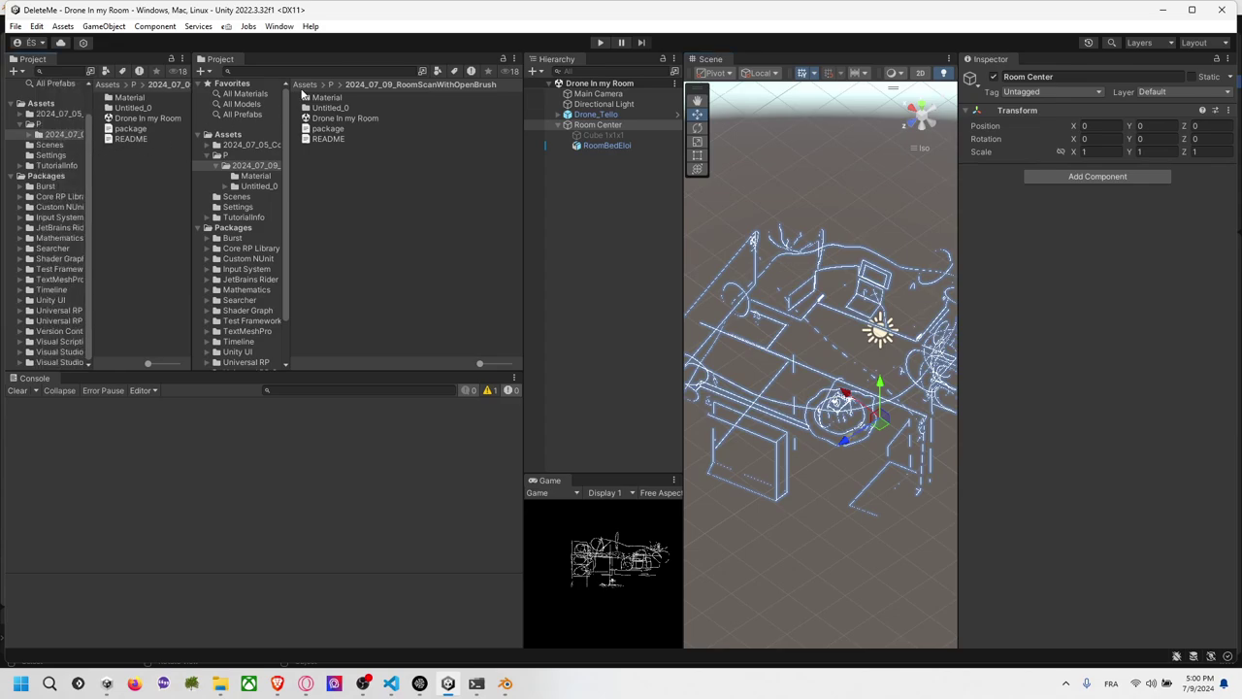
right_click(227, 59)
click(272, 129)
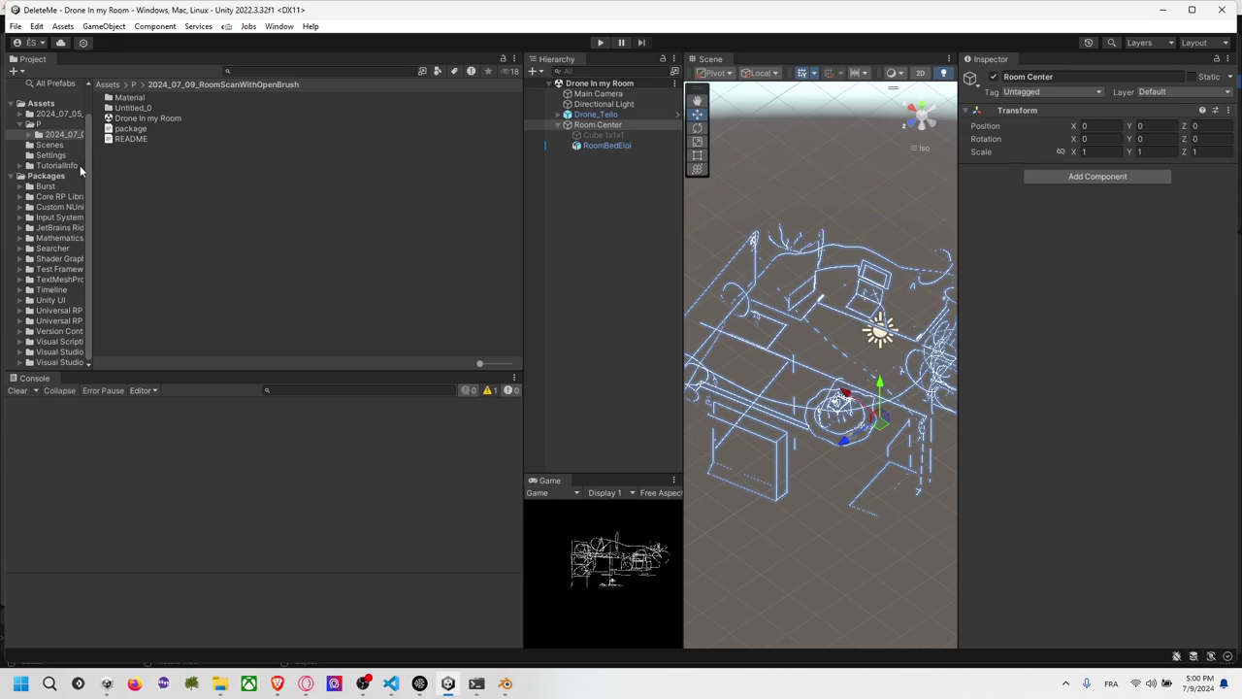
drag(93, 165, 225, 170)
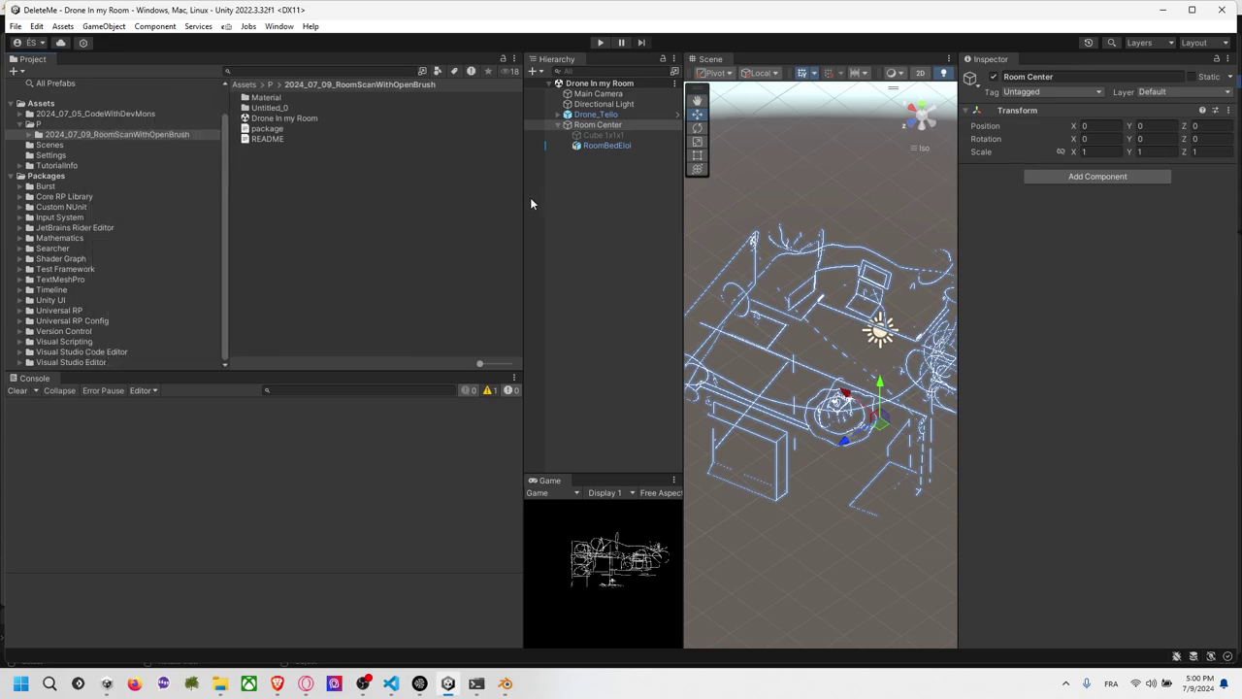
Create Scene and Prefab folders in the 2024_07_09_RoomScanWithOpenBrush package folder
drag(524, 199, 417, 202)
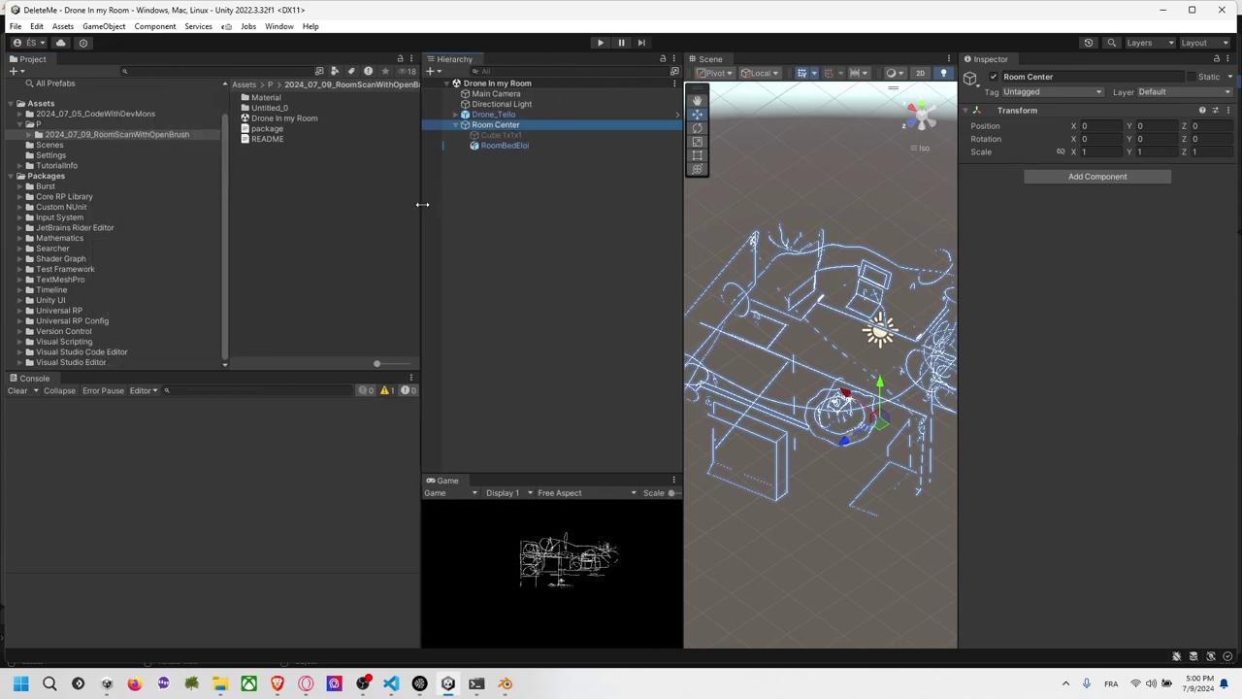
click(115, 139)
click(98, 128)
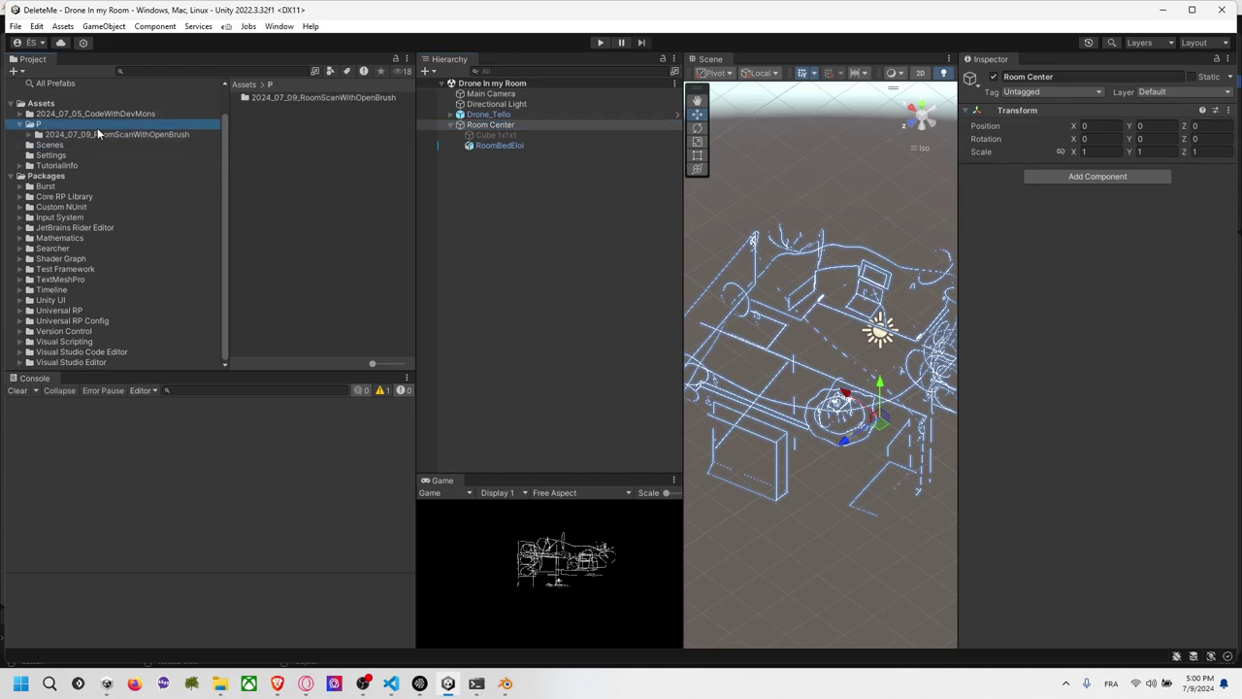
click(115, 137)
right_click(258, 184)
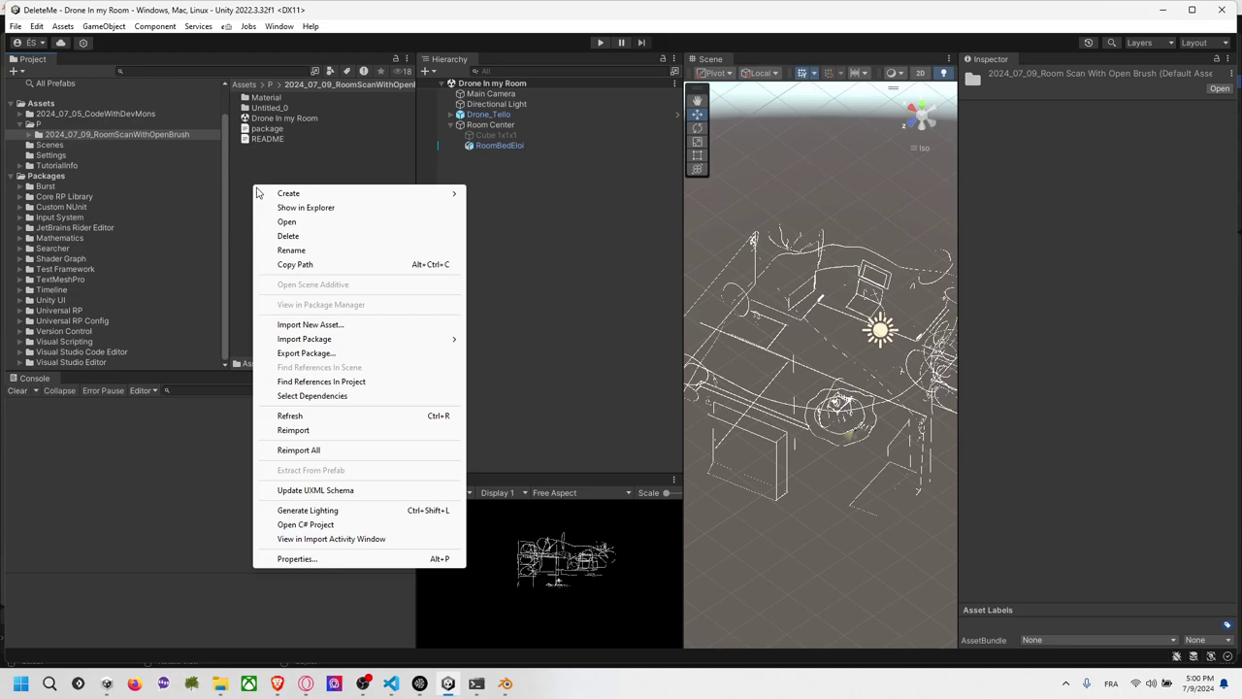
mouse_move(319, 194)
click(505, 50)
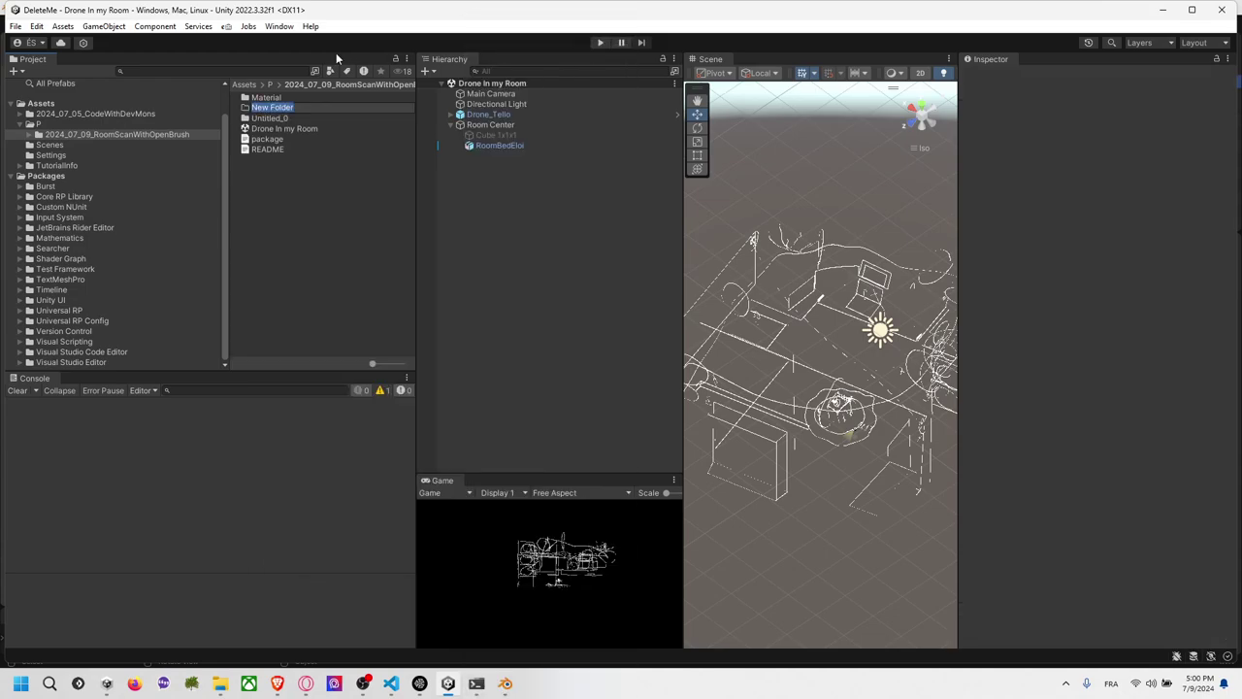
text(Scene)
key(Return)
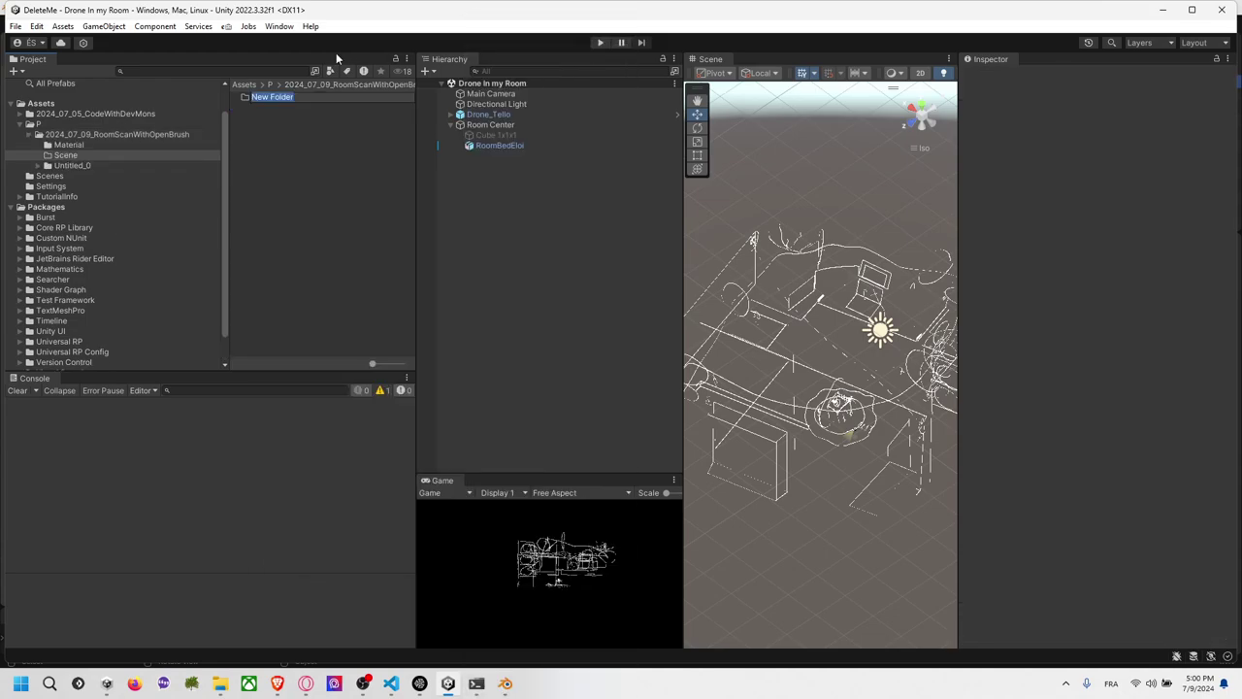
text(Prefab)
key(Return)
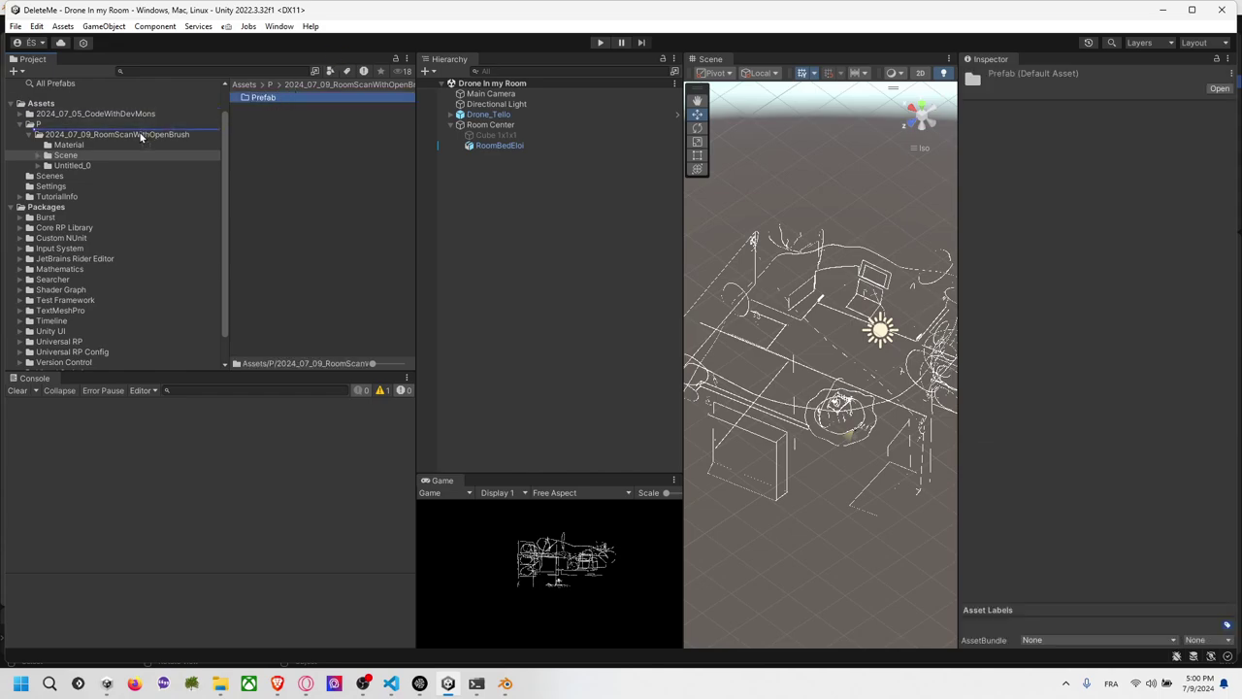
Move Prefab into the package folder, add a 3D folder, and move Untitled_0 into it
drag(265, 101, 141, 132)
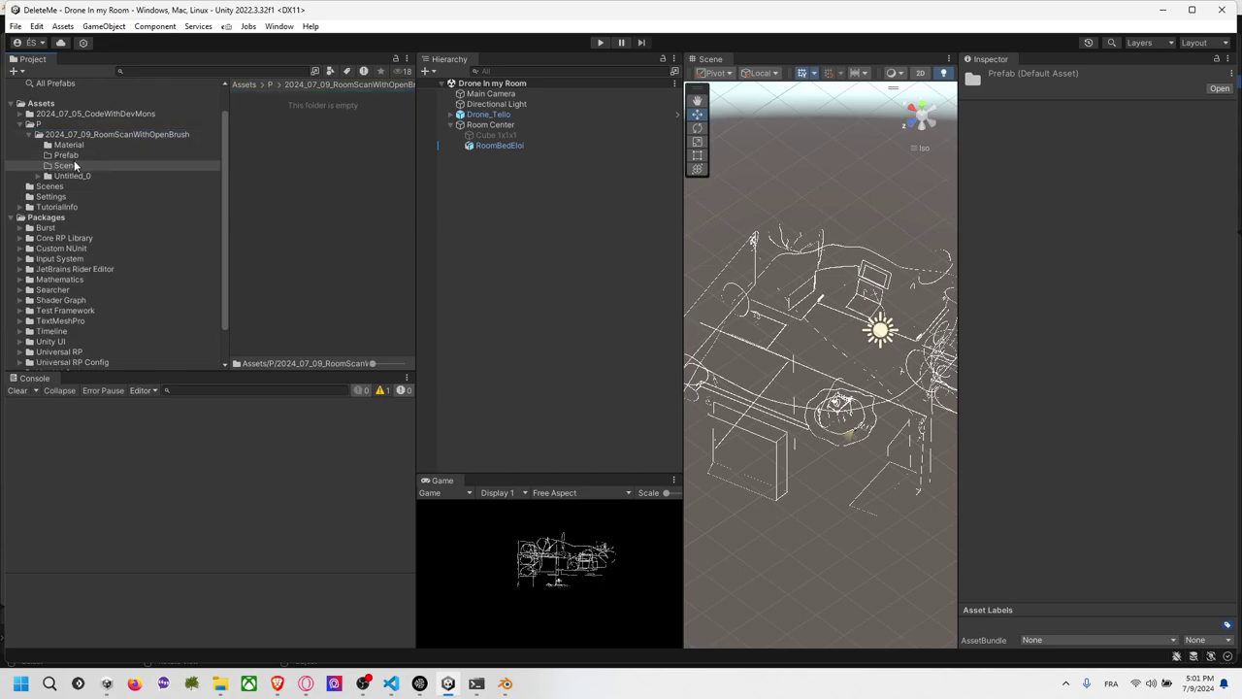
right_click(133, 134)
mouse_move(305, 134)
click(371, 54)
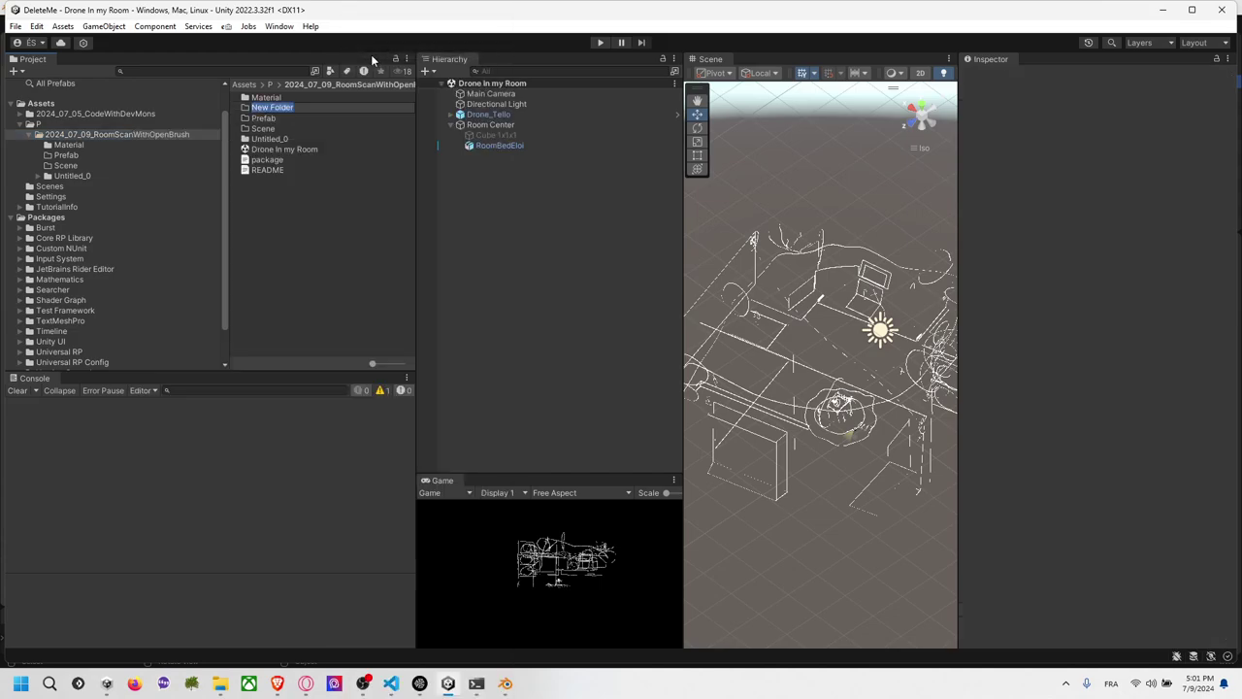
text(3D)
key(Return)
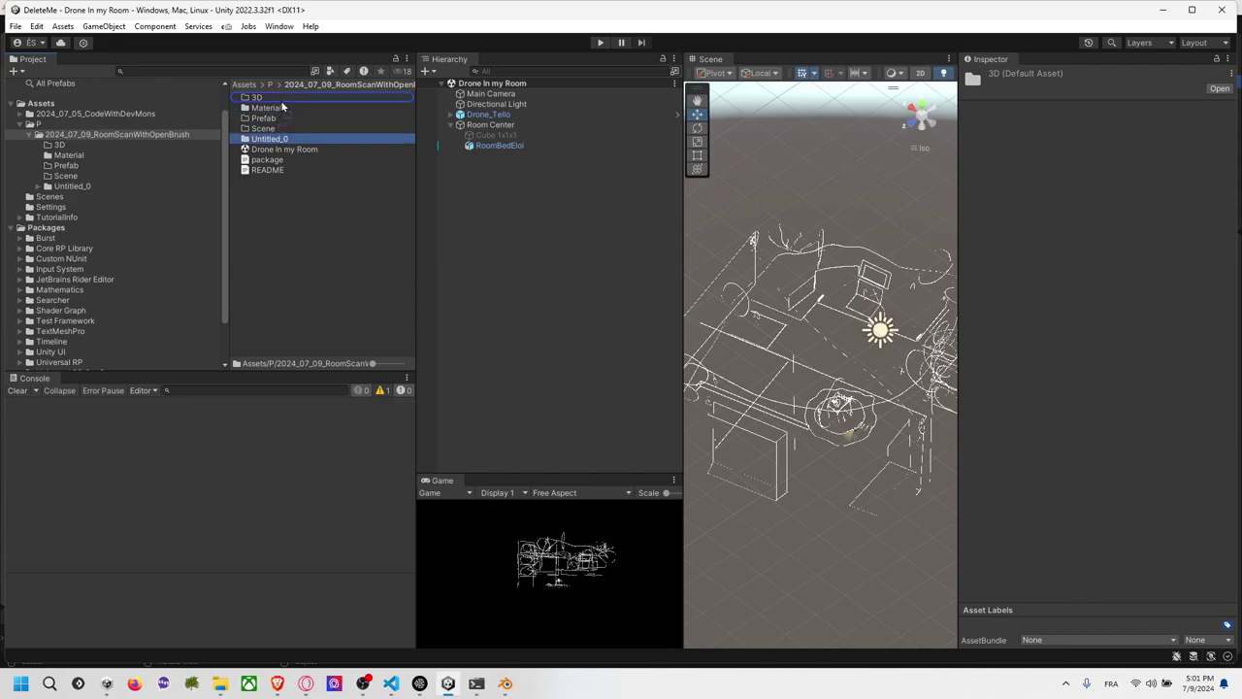
mouse_move(275, 140)
mouse_down()
mouse_move(283, 101)
mouse_move(259, 98)
mouse_up()
click(478, 125)
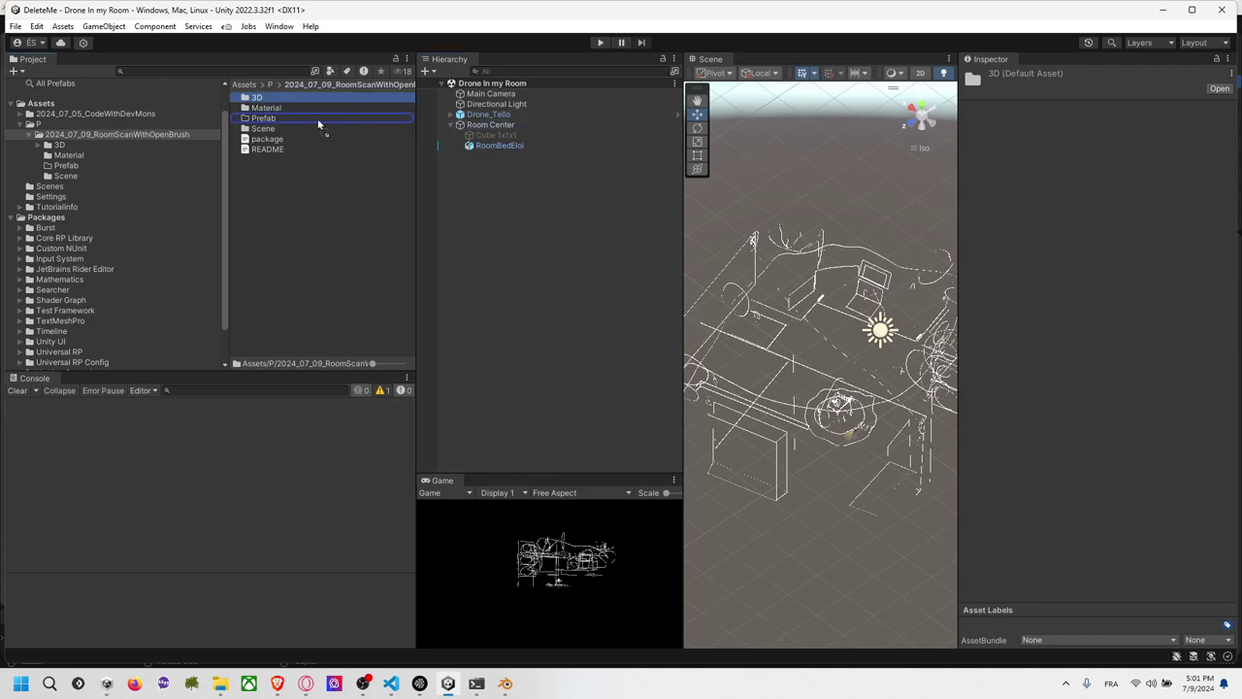
Make Room Center a prefab in the Prefab folder, then inspect Drone_Tello and the Directional Light
drag(477, 127, 312, 119)
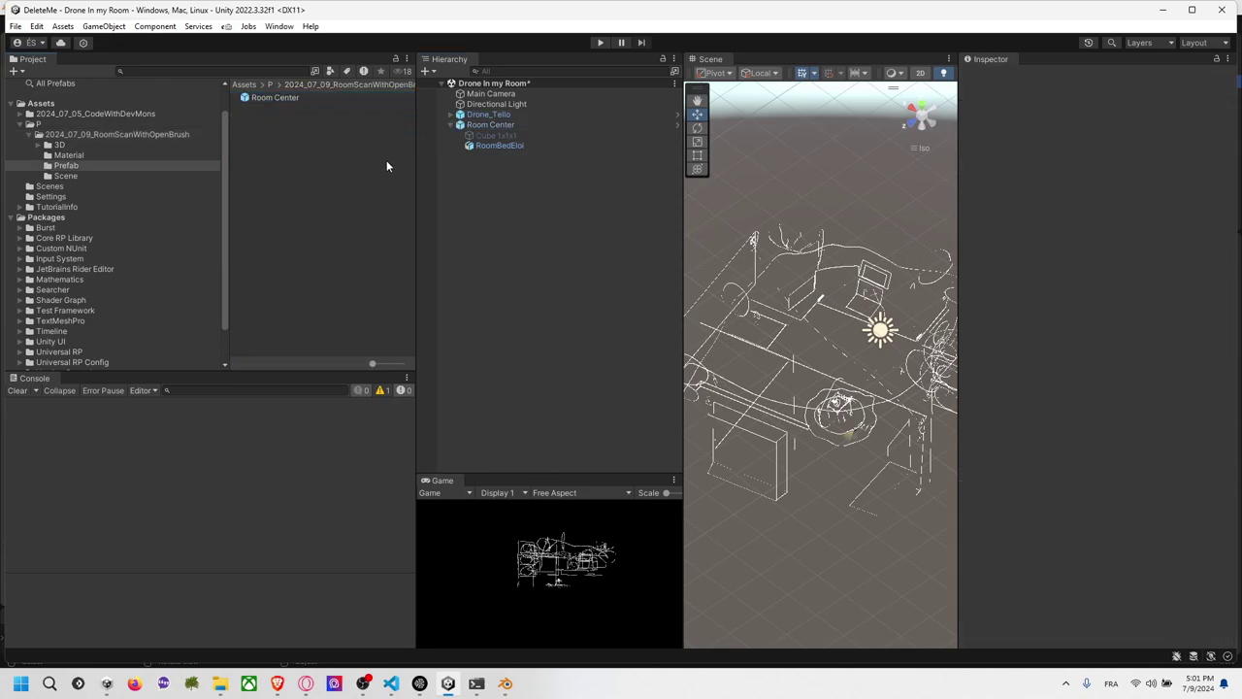
click(491, 114)
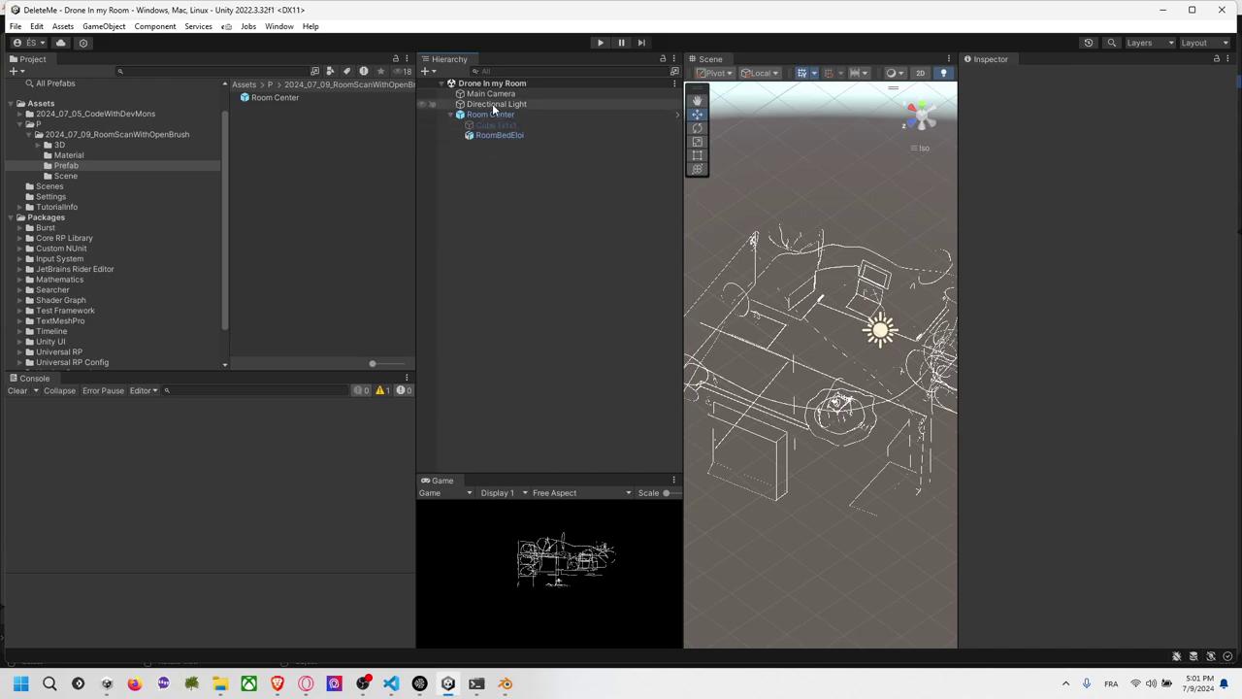
click(493, 105)
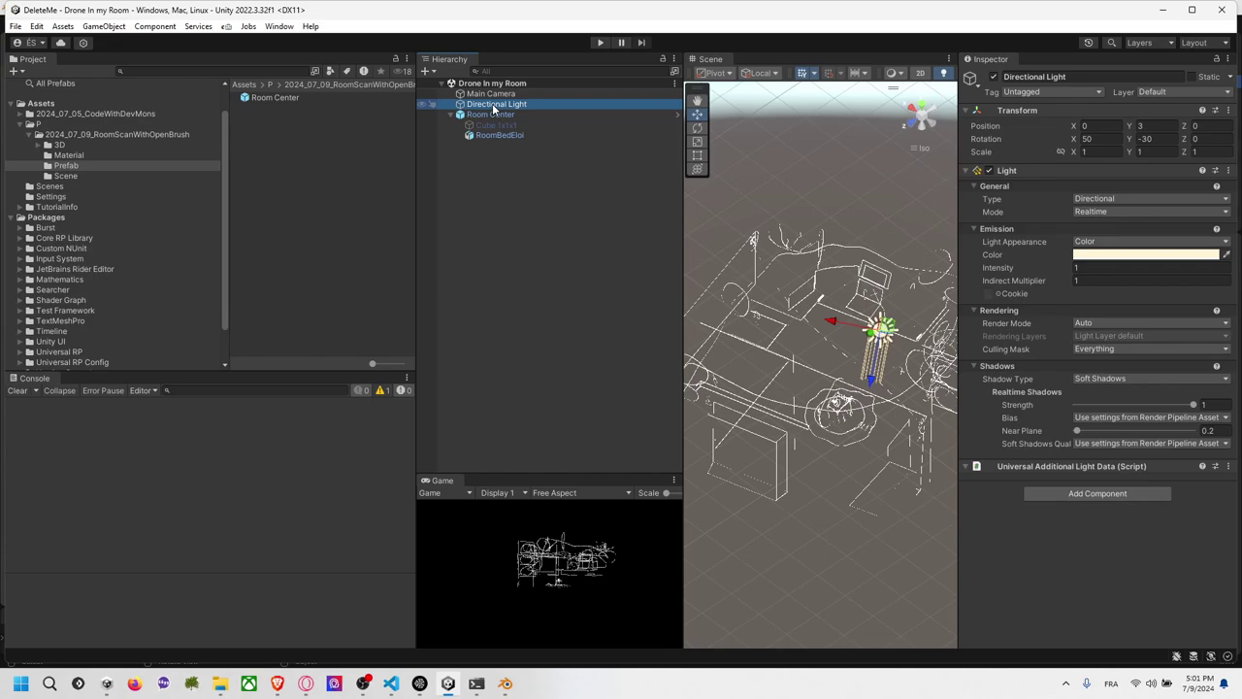
click(489, 162)
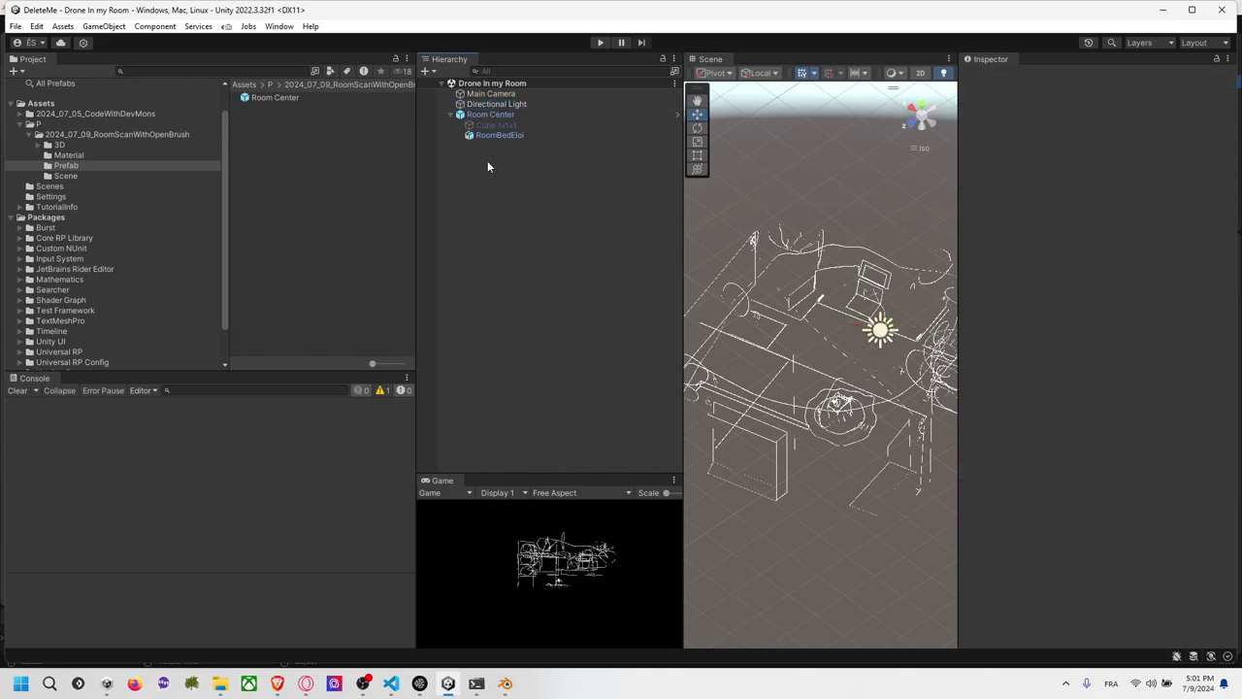
View the package README's description in the Inspector
click(167, 134)
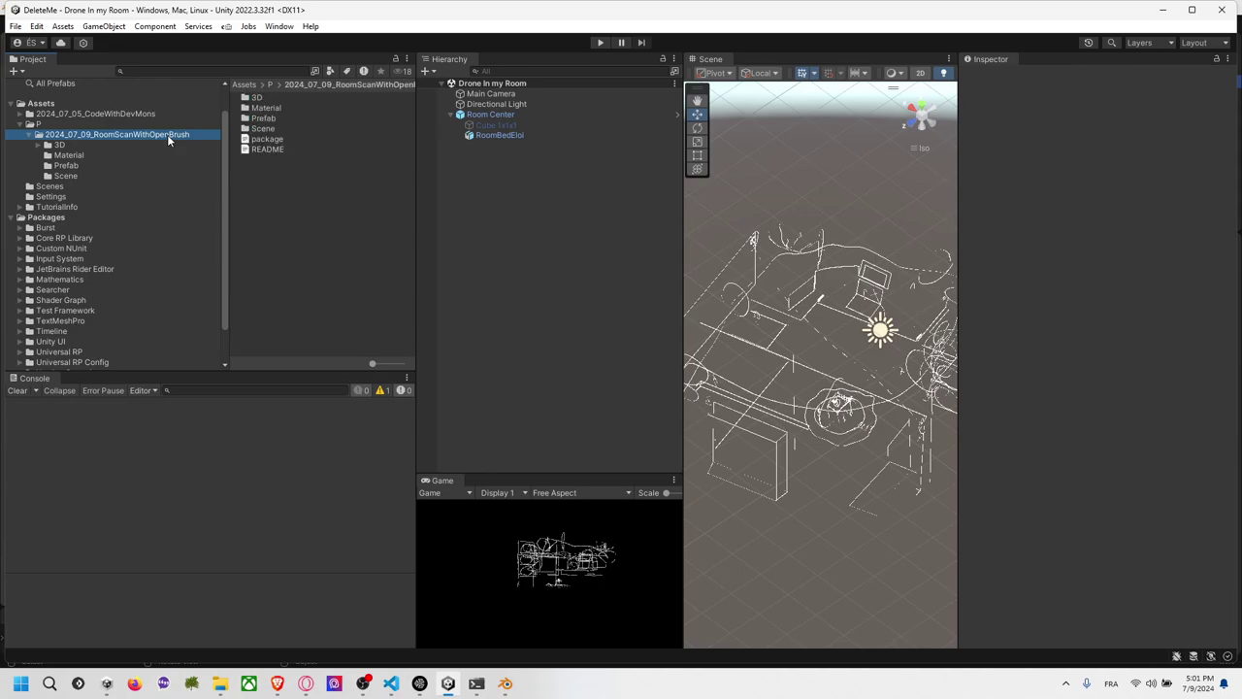
click(268, 150)
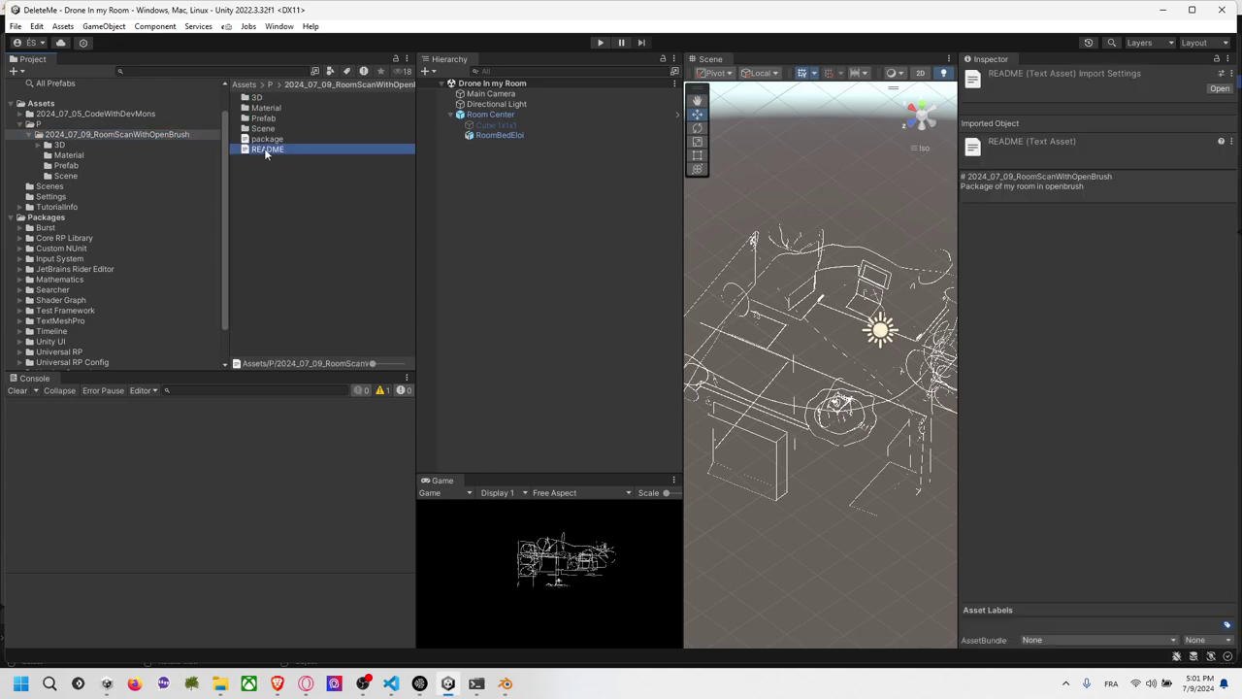
click(102, 143)
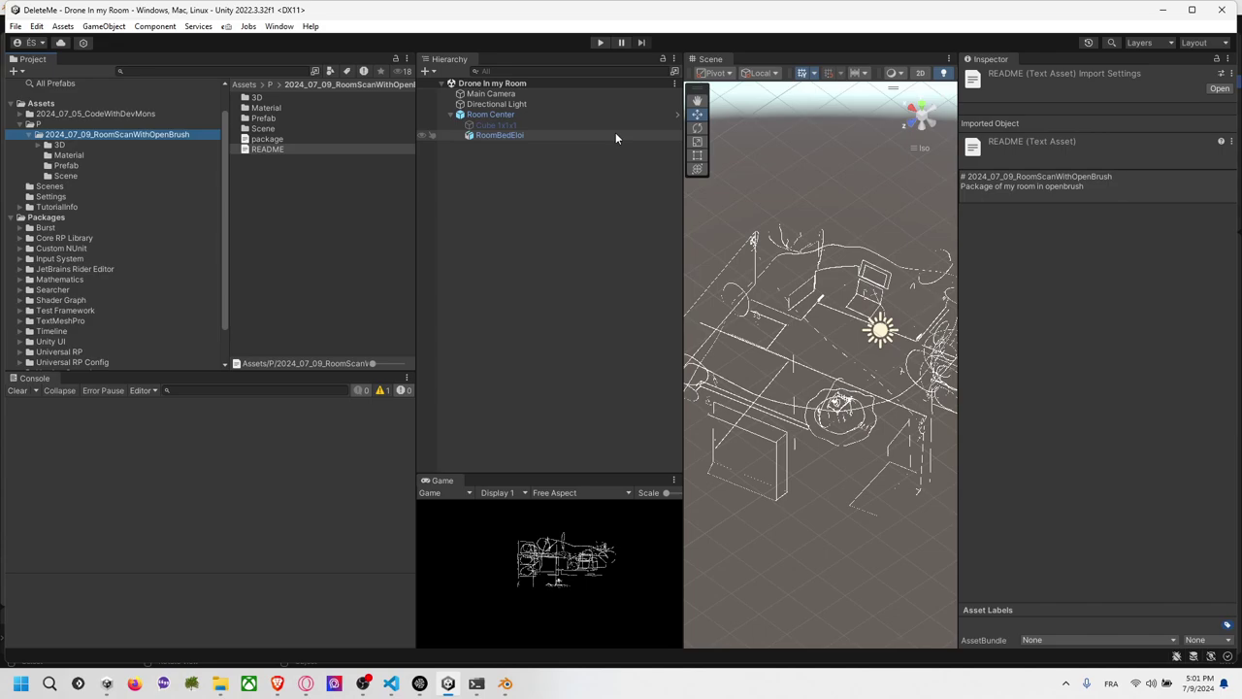
click(296, 162)
click(305, 149)
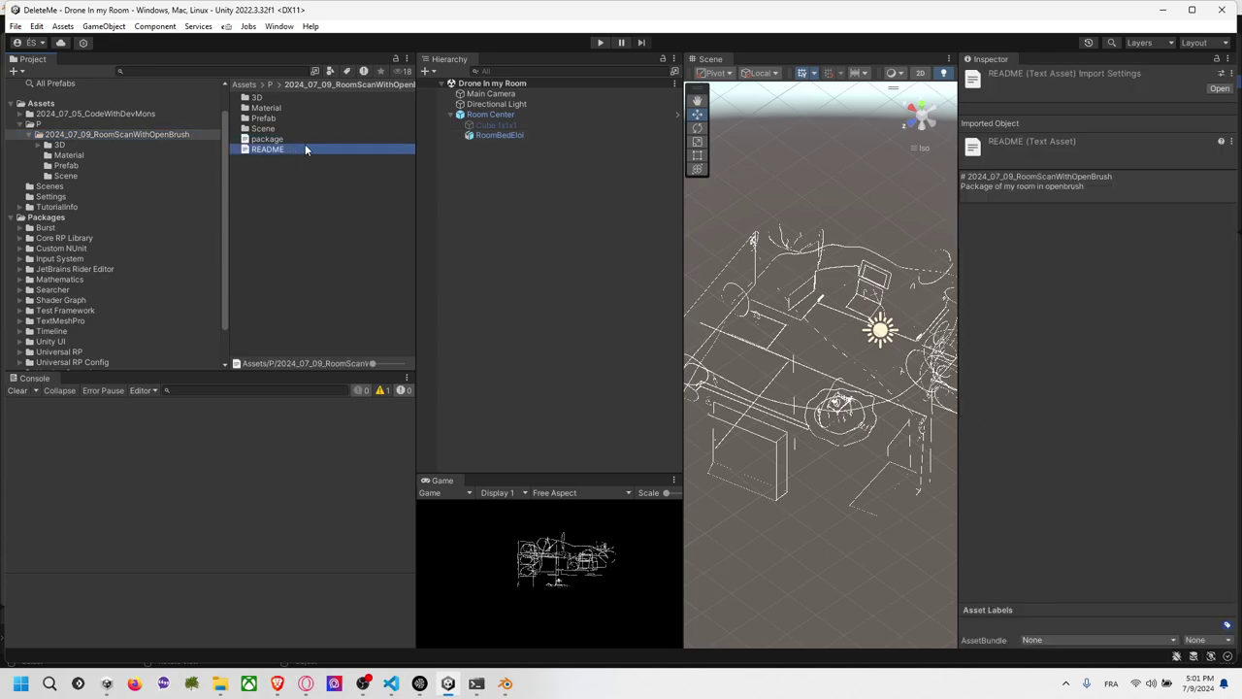
Run the package structure initialisation from the custom package tools menu
click(226, 26)
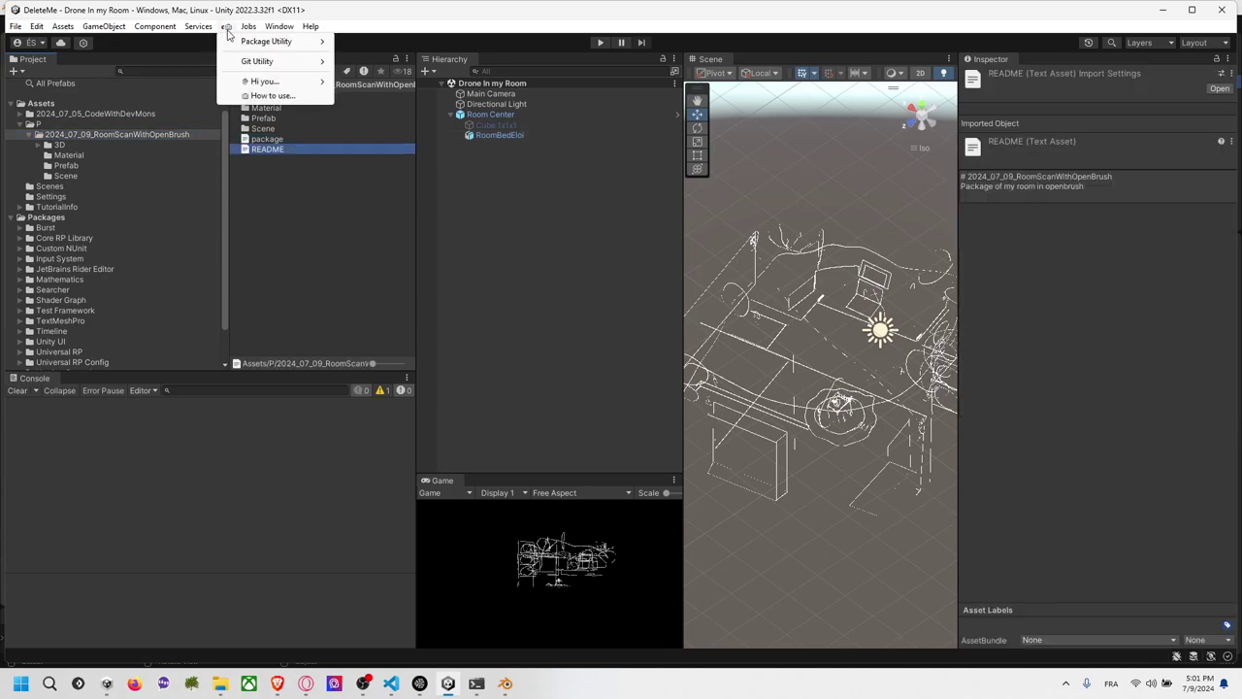
mouse_move(273, 62)
mouse_move(380, 77)
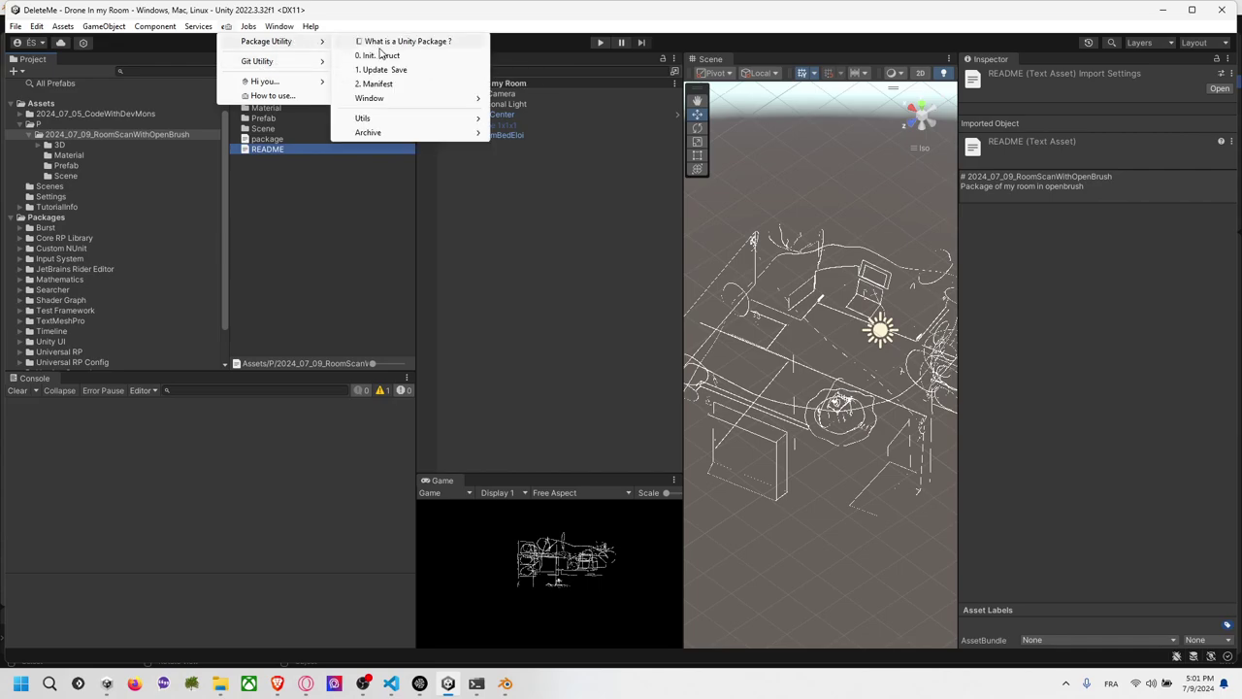
click(393, 57)
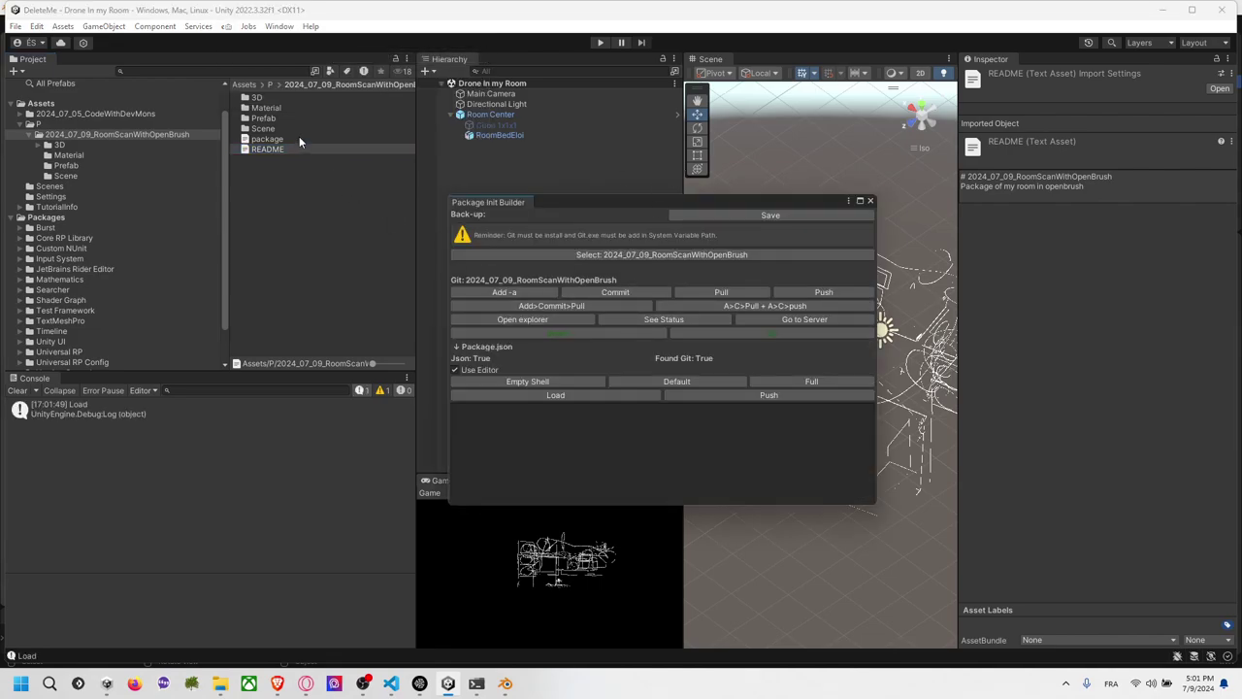
With README selected, commit, pull and push the package, then open its GitHub repository
click(293, 149)
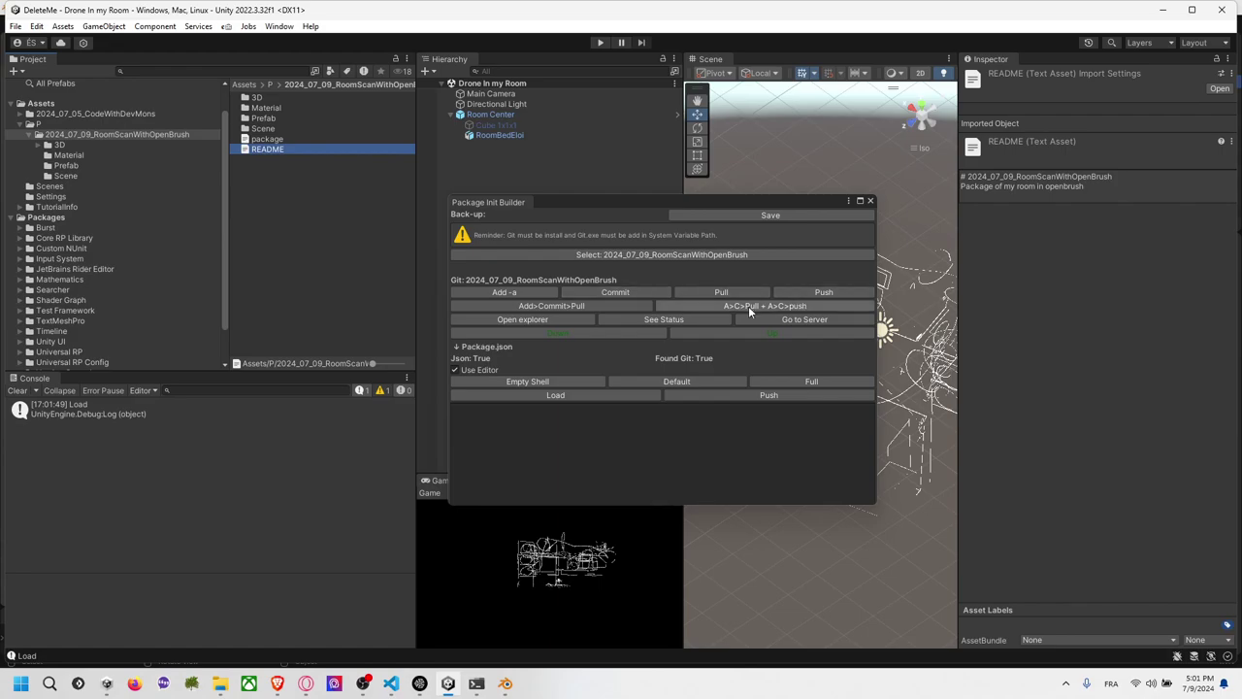
click(748, 306)
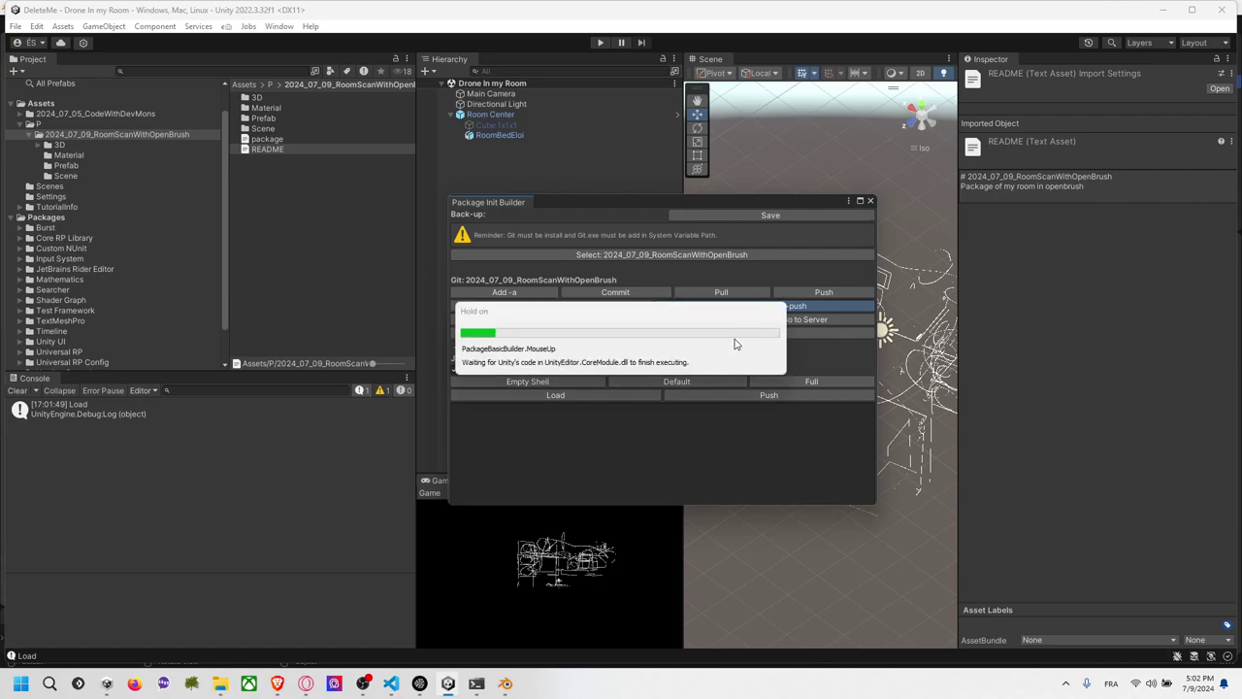
click(763, 321)
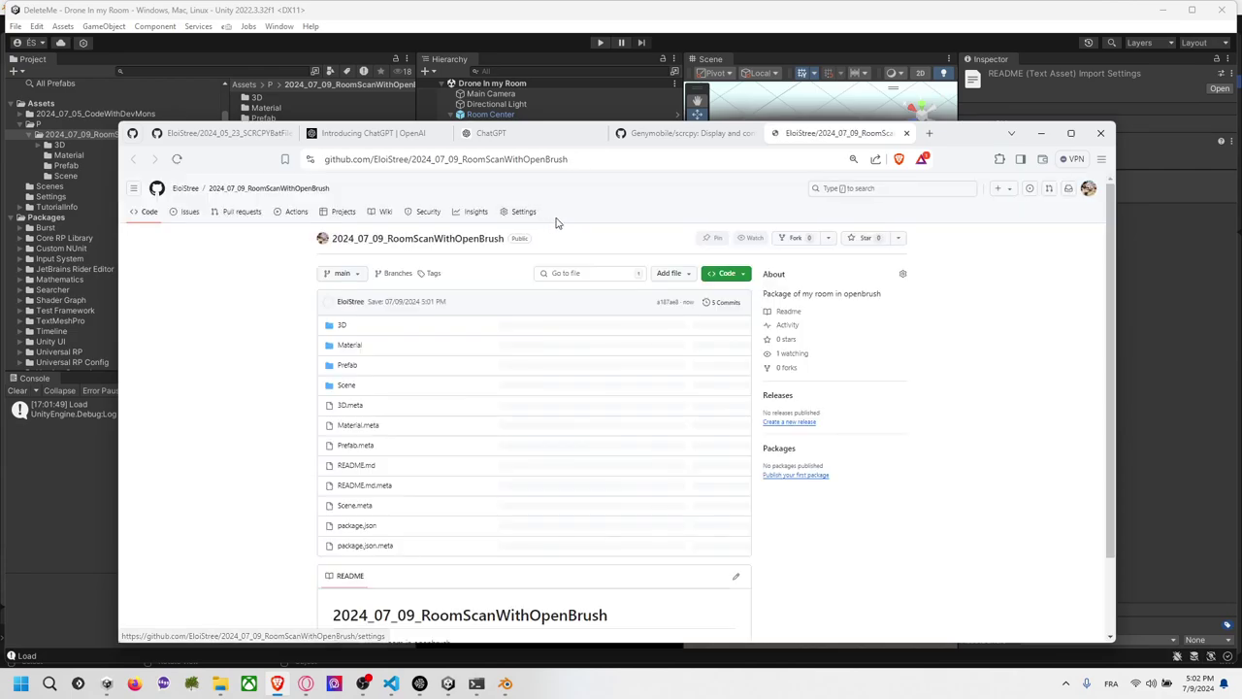
Open the Code dropdown on the 2024_07_09_RoomScanWithOpenBrush repo to reveal its HTTPS clone URL
scroll(466, 319, down, 2)
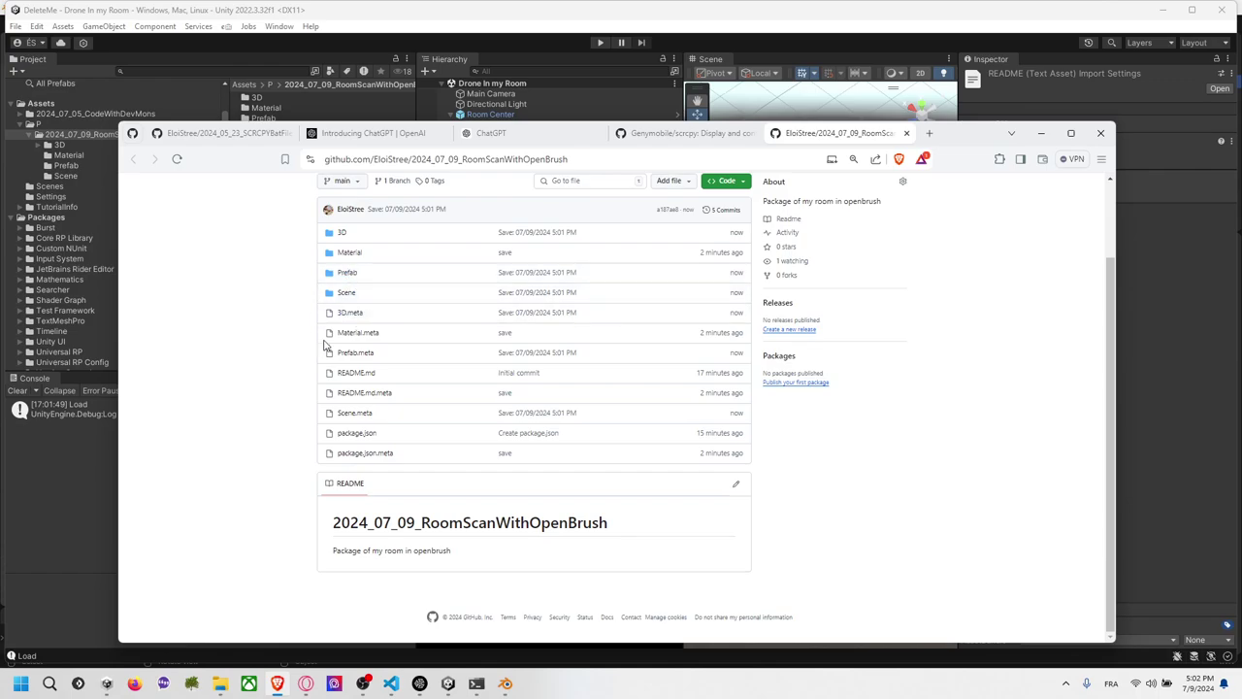
click(728, 182)
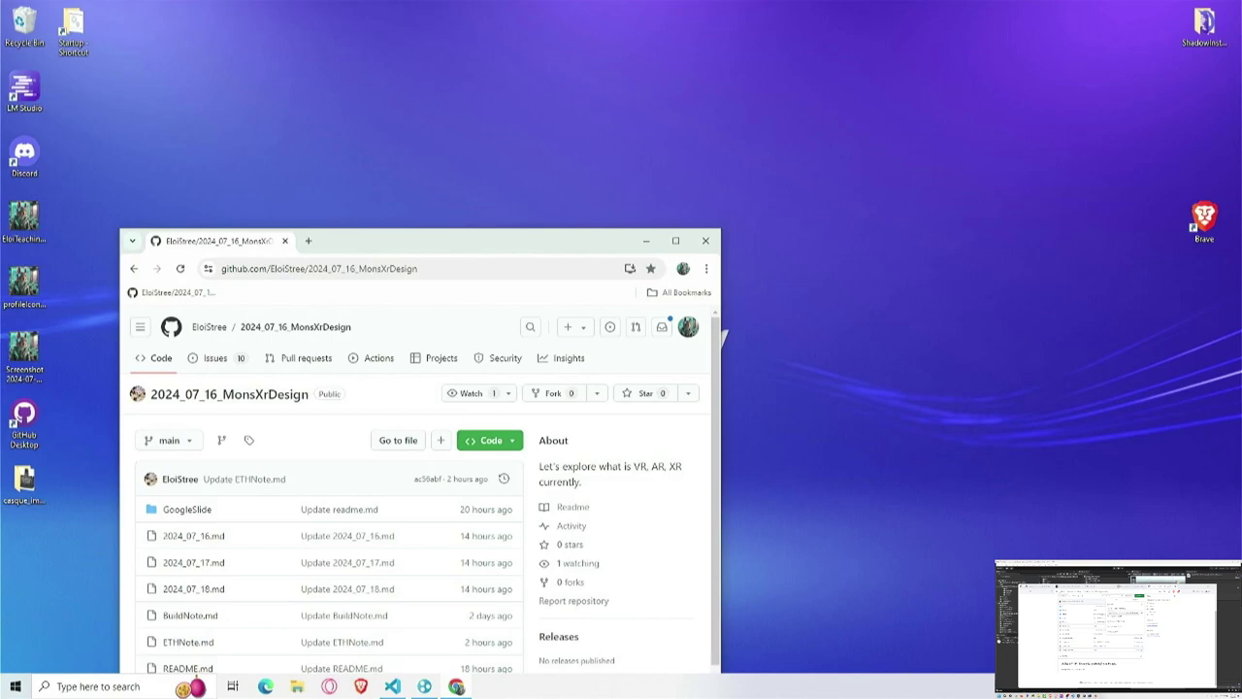
Launch Unity Hub from the Start search and open the M project
drag(564, 242, 621, 112)
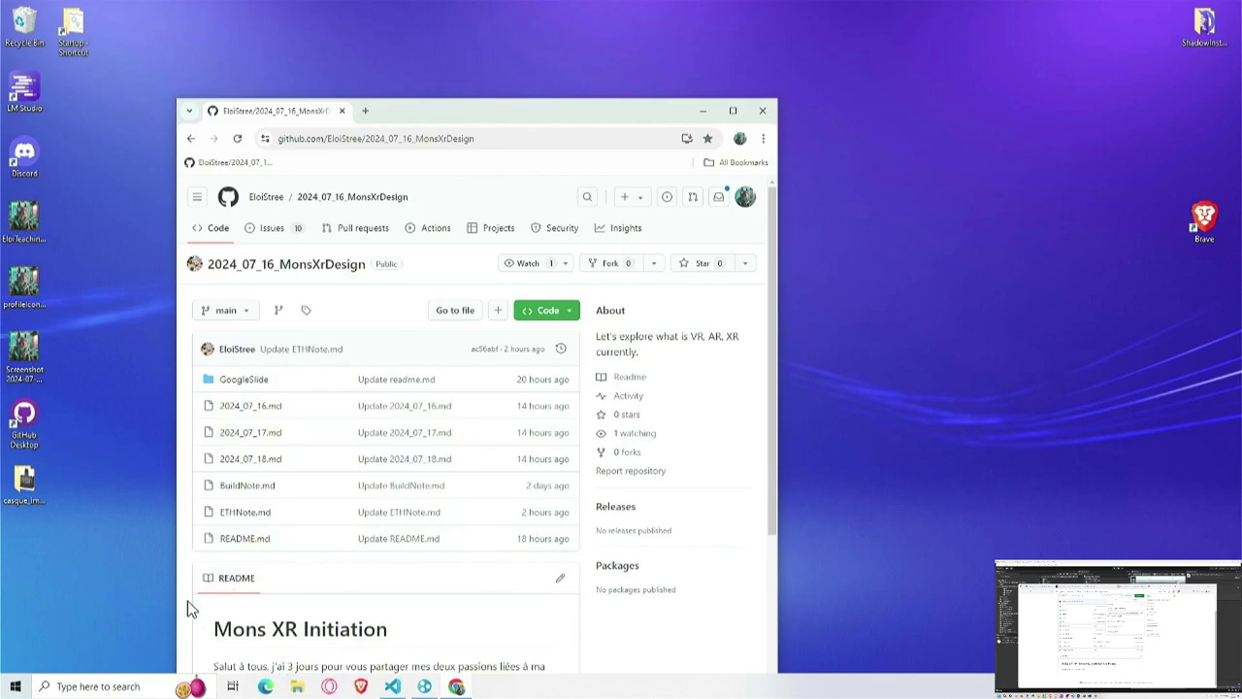
click(24, 684)
text(un)
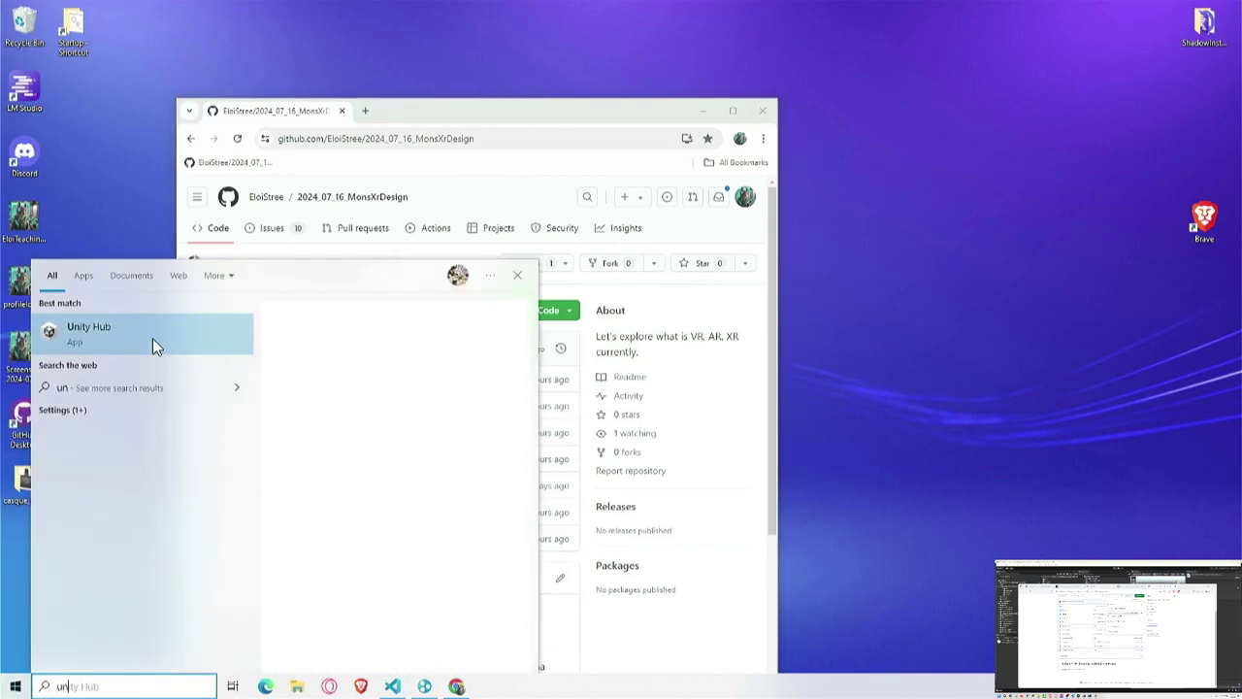
click(140, 320)
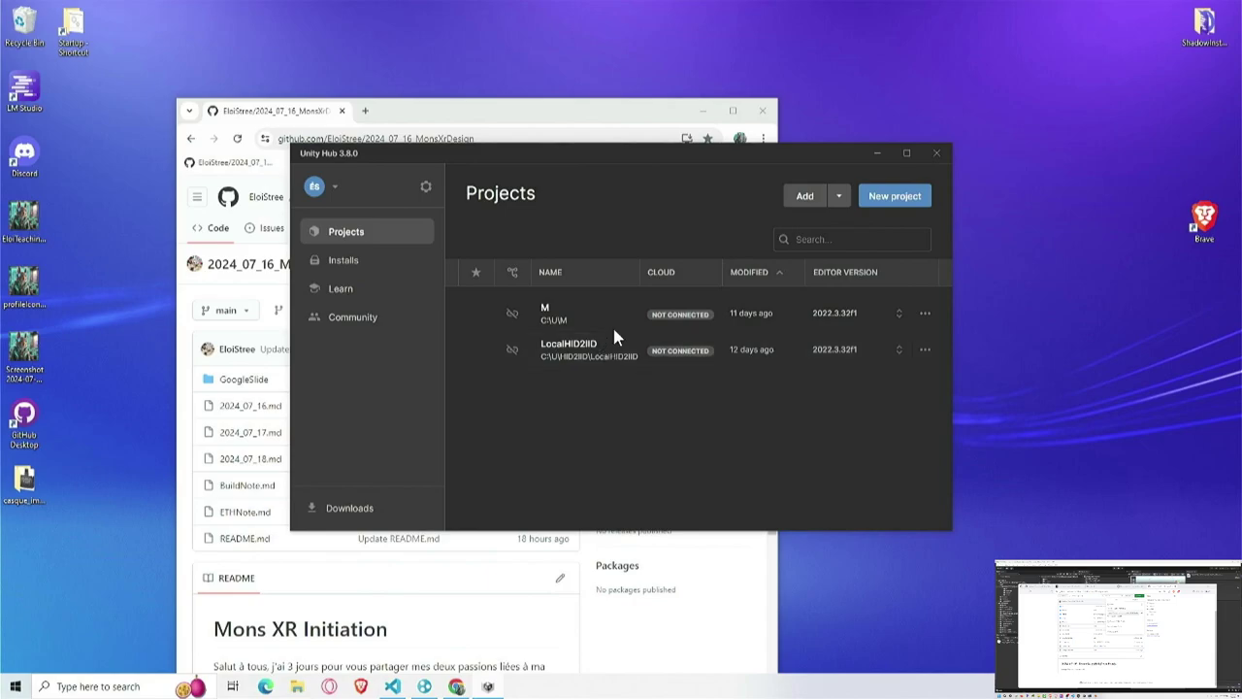
click(606, 328)
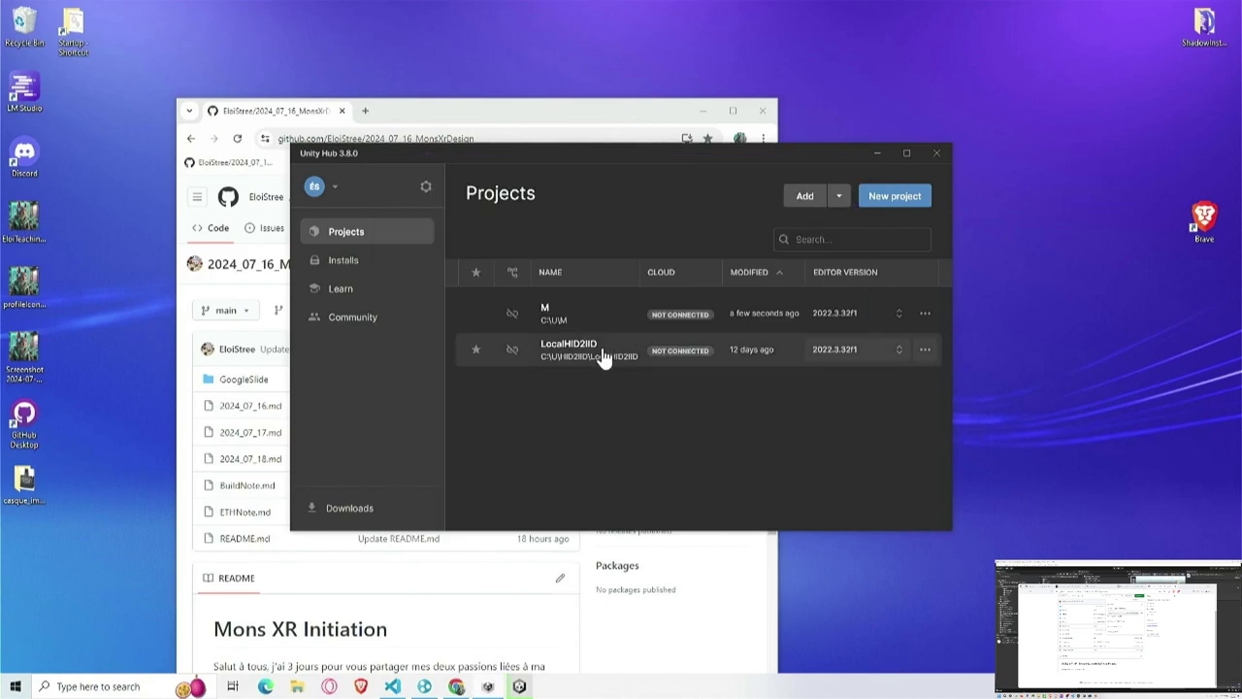
Browse to C:\U in the add-project folder browser and create a new empty folder there
click(806, 197)
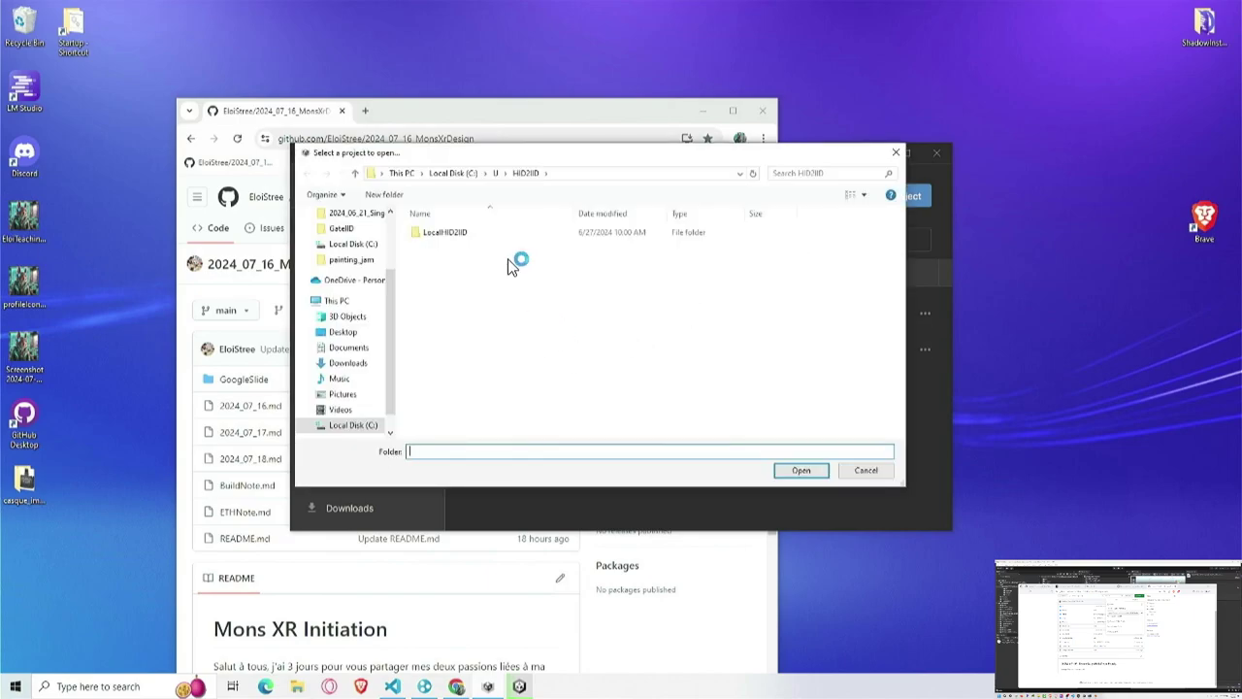
click(495, 173)
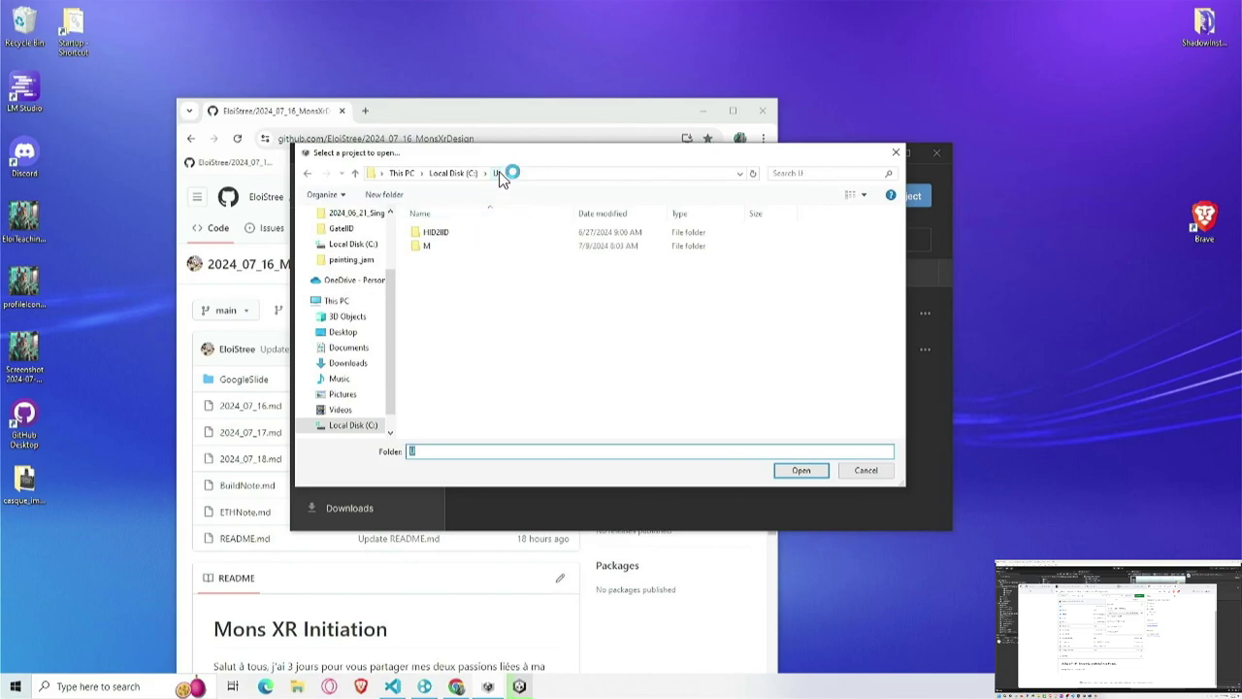
click(842, 475)
click(806, 197)
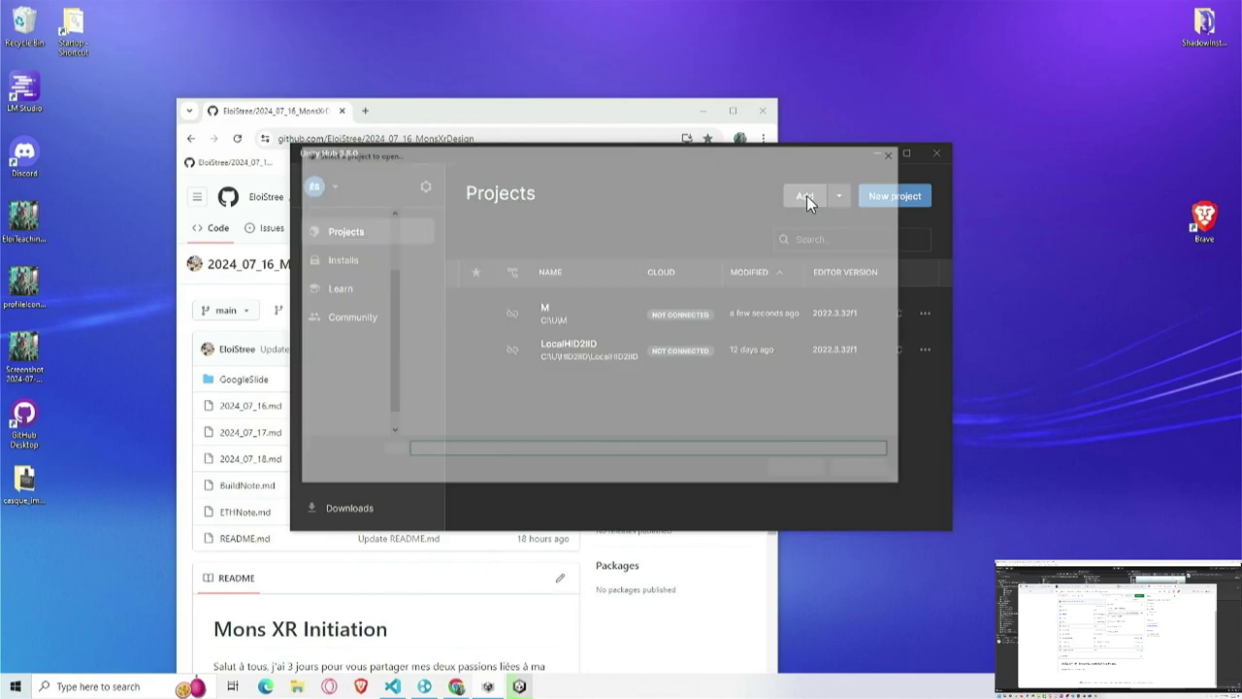
text(elet)
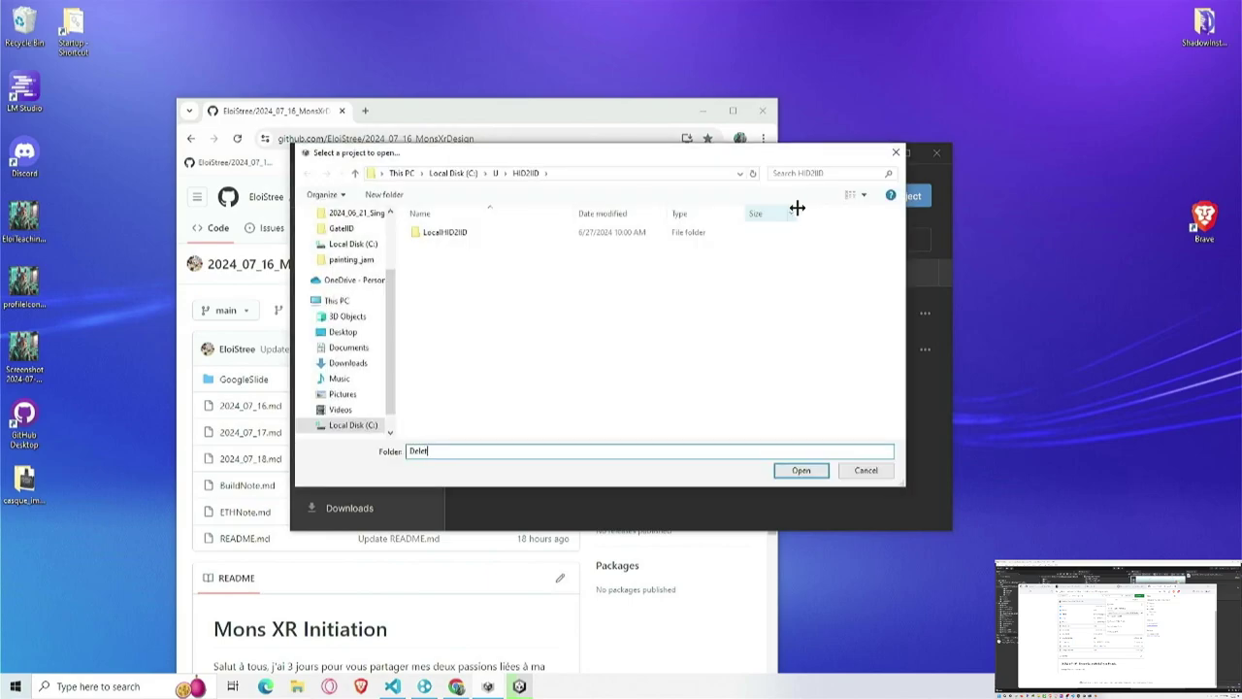
text(eMe)
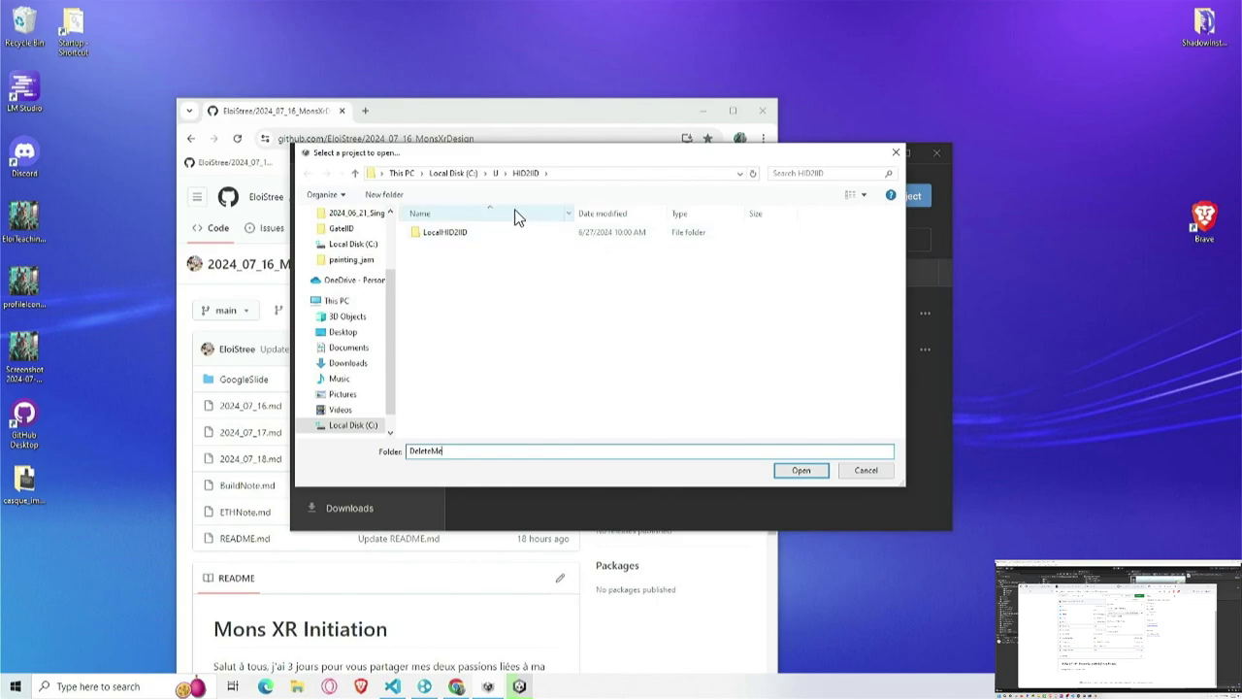
click(486, 173)
click(495, 173)
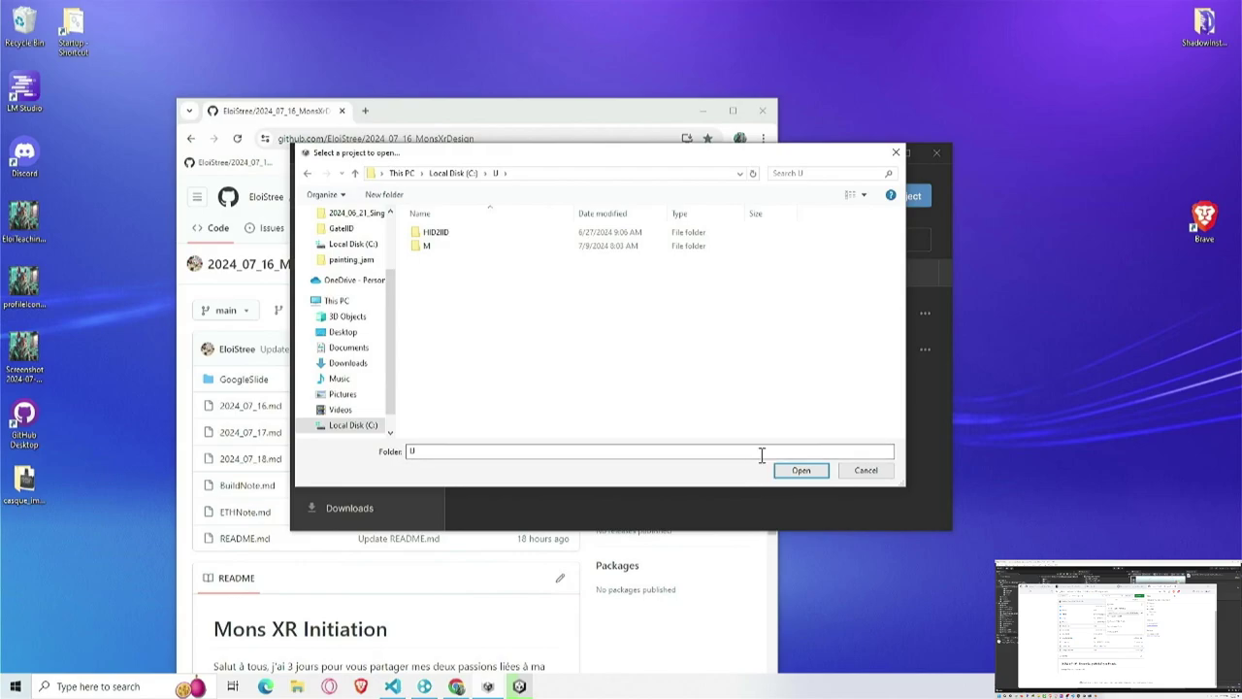
click(386, 196)
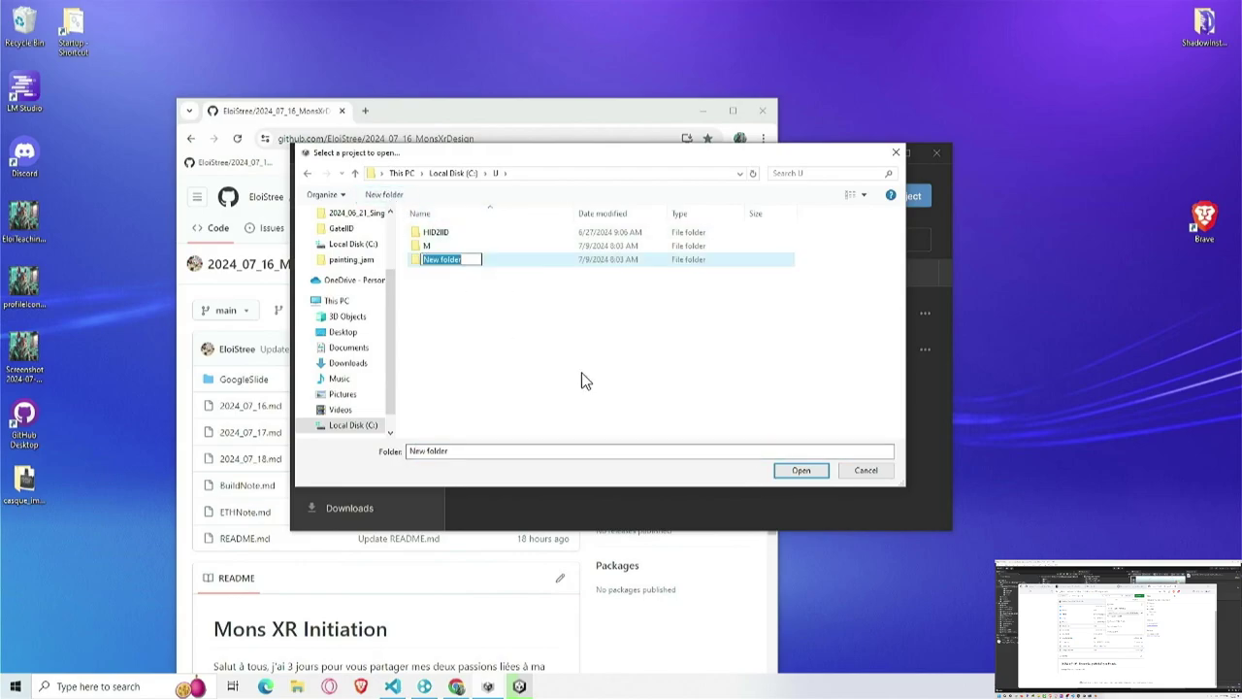
click(497, 177)
Try adding that folder as a project, dismiss the invalid-project error, and close the browser
click(802, 470)
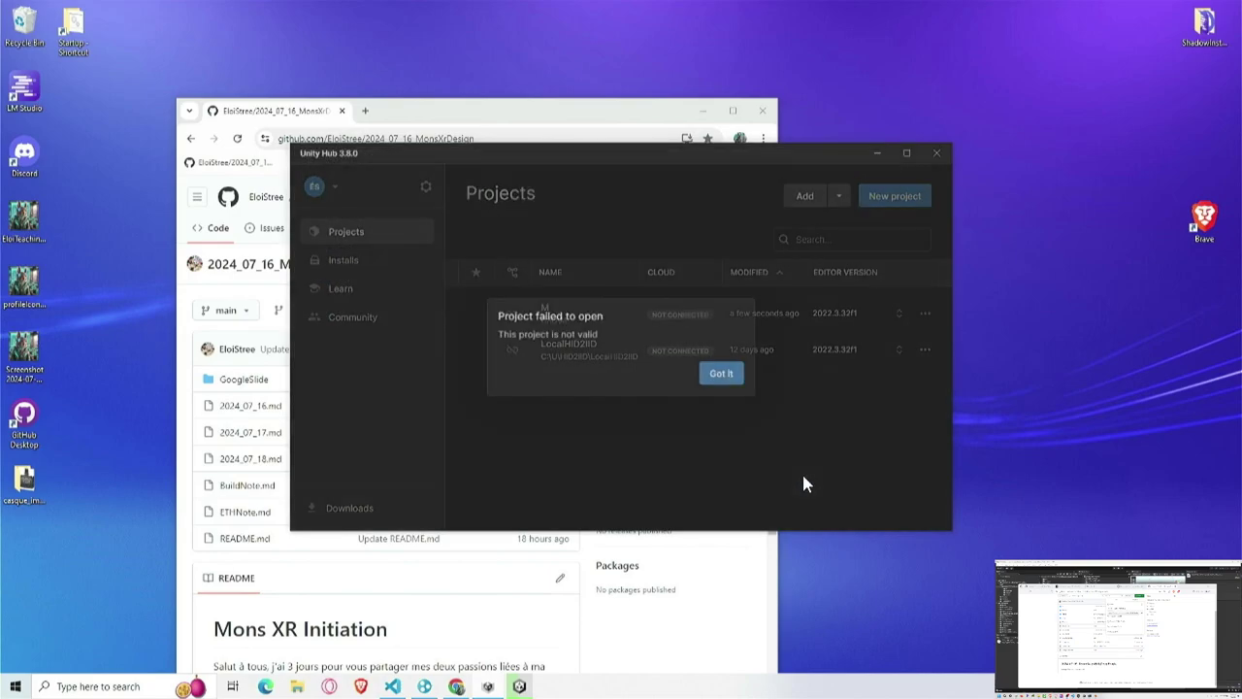
click(713, 371)
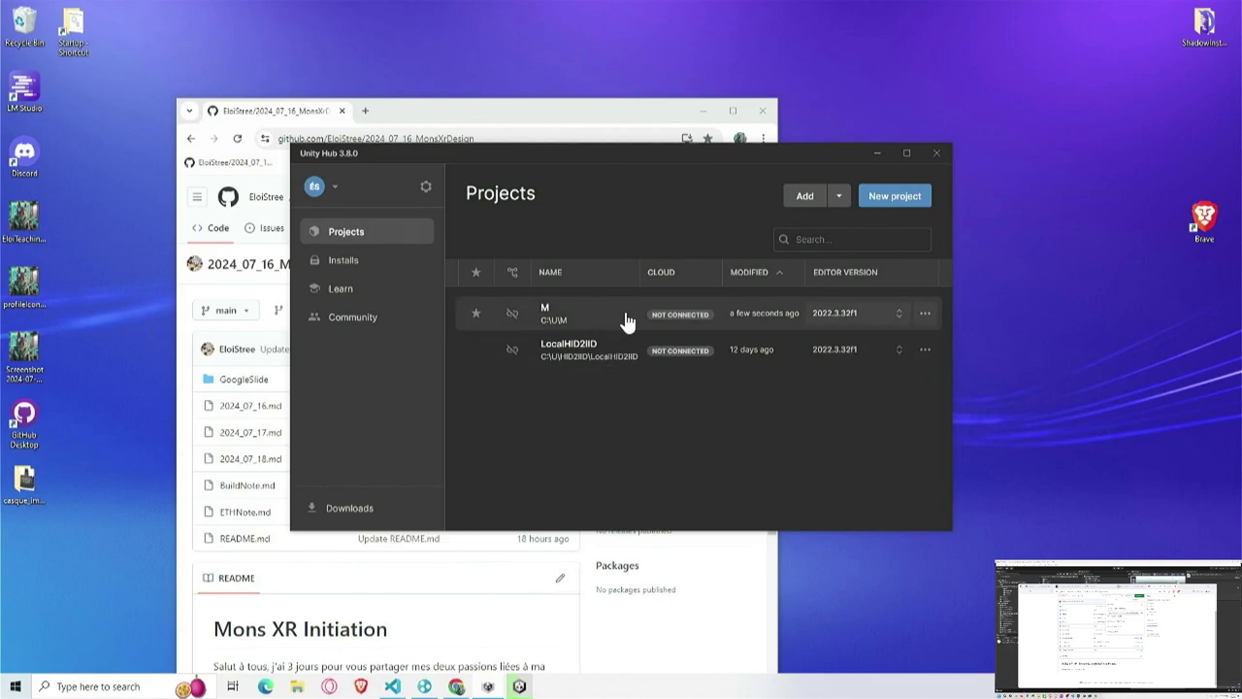
click(814, 196)
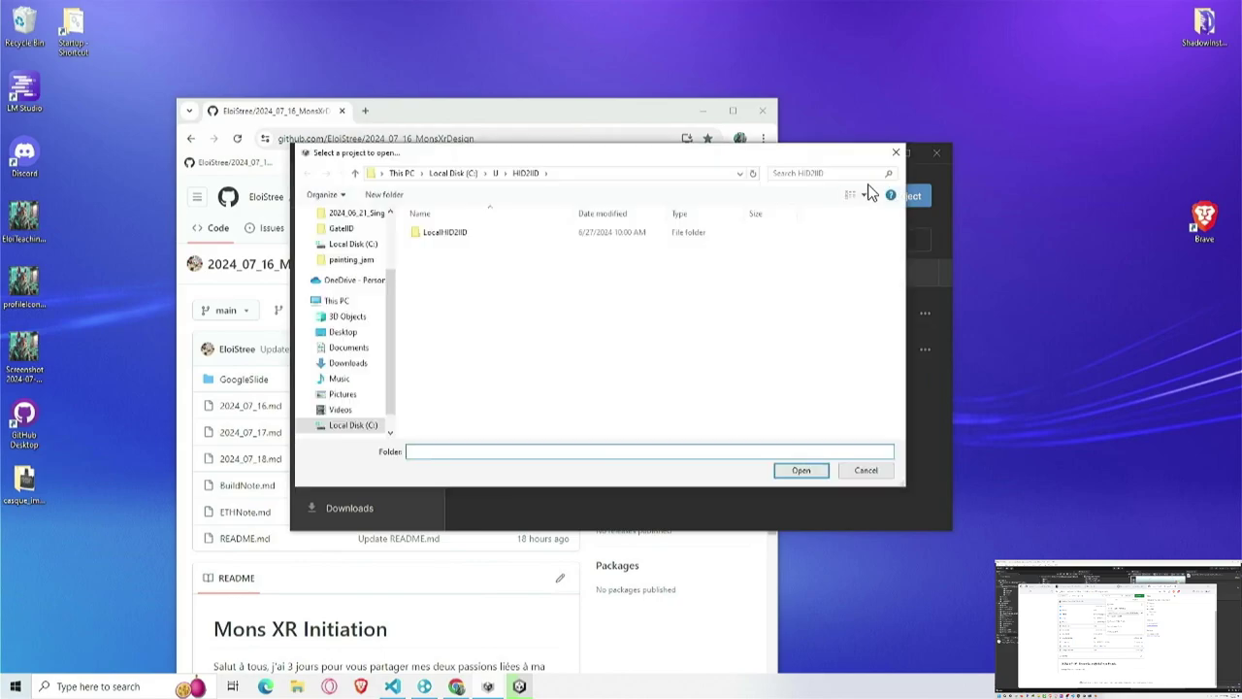
click(892, 153)
Start a new project from the Universal 3D template named DeleteMe
click(893, 196)
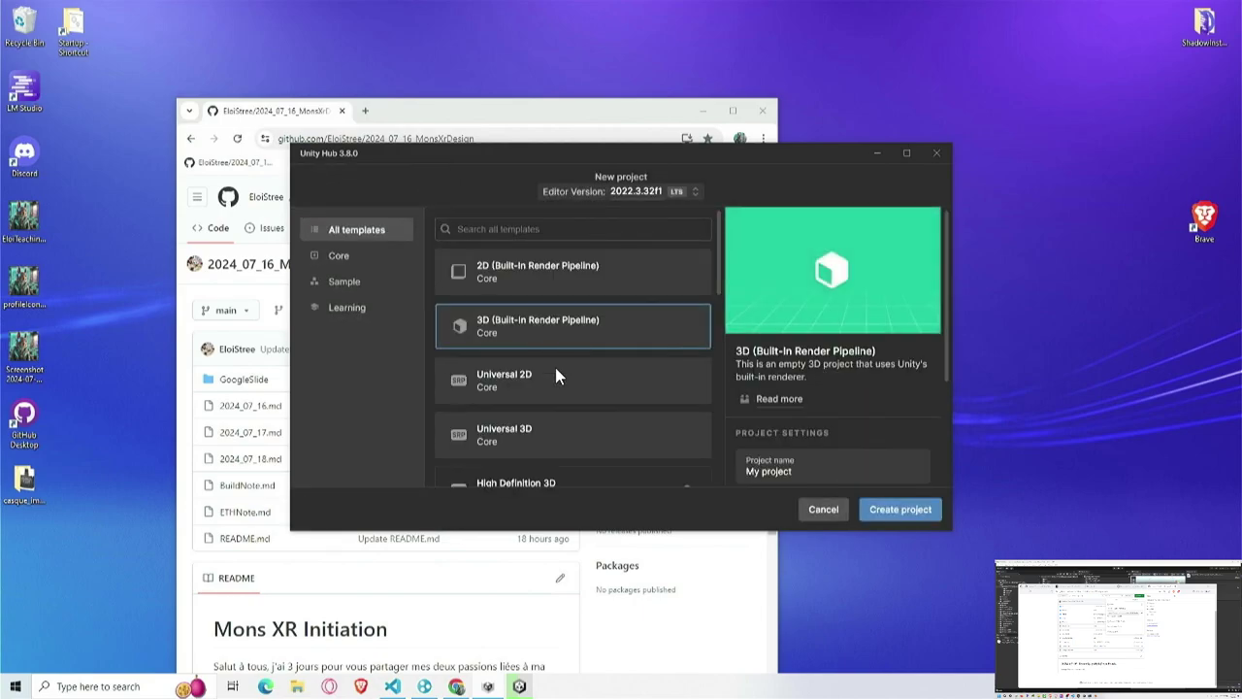
click(551, 437)
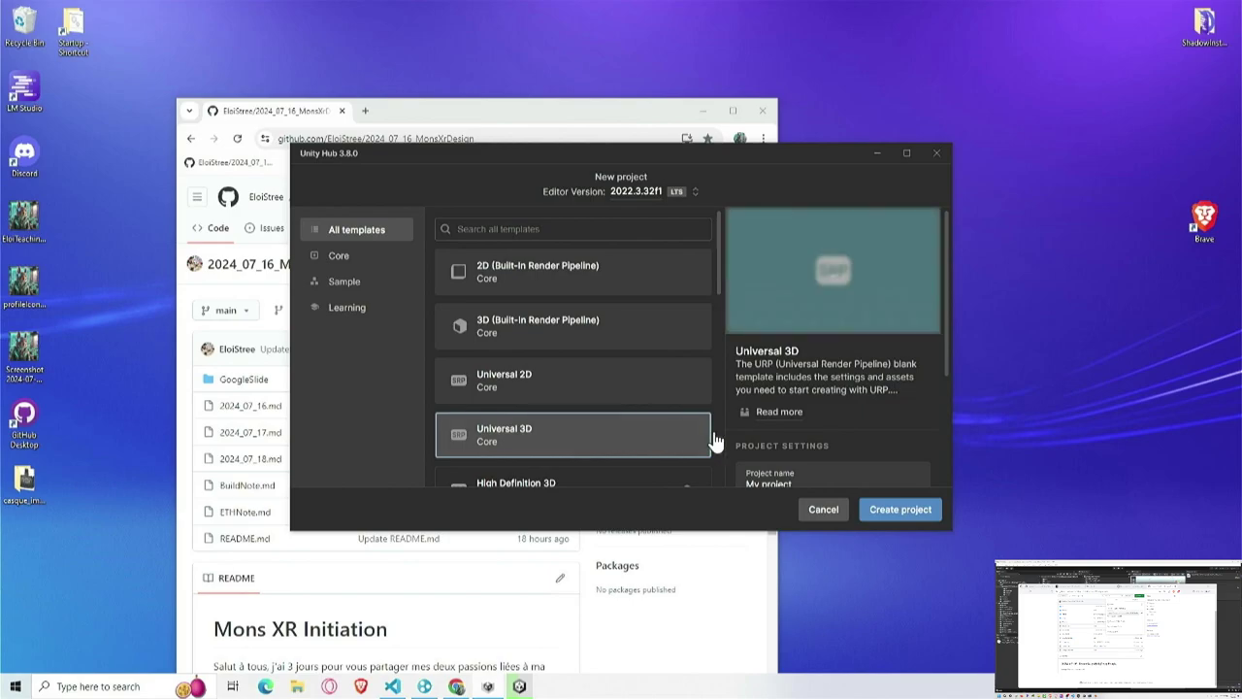
scroll(835, 408, down, 3)
double_click(799, 351)
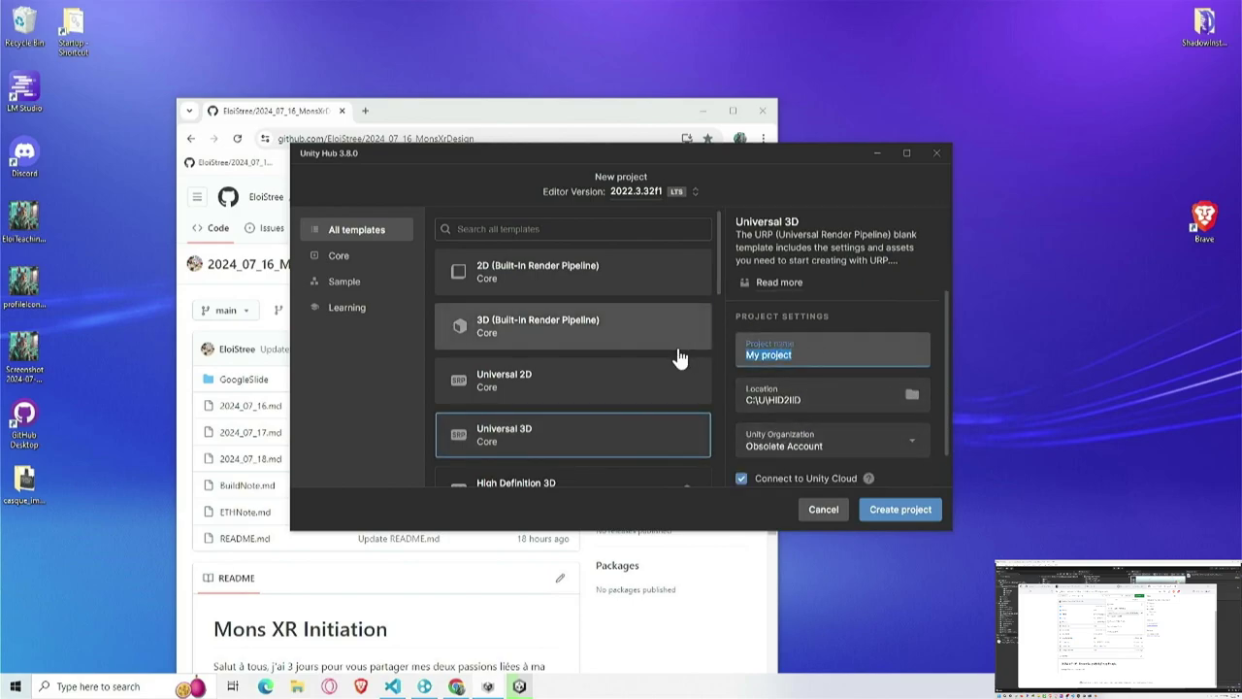
key(ctrl+a)
text(DeleteM)
Set the location to C:\U, untick Connect to Unity Cloud, and create the project
click(899, 388)
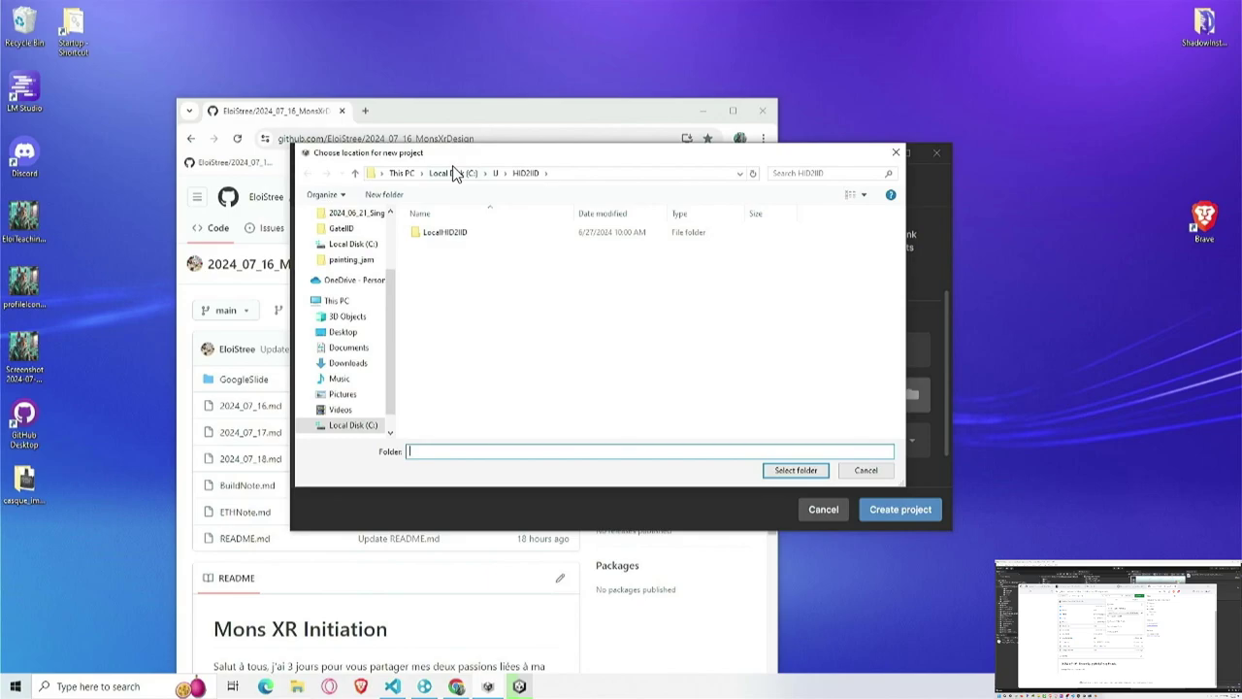
click(495, 173)
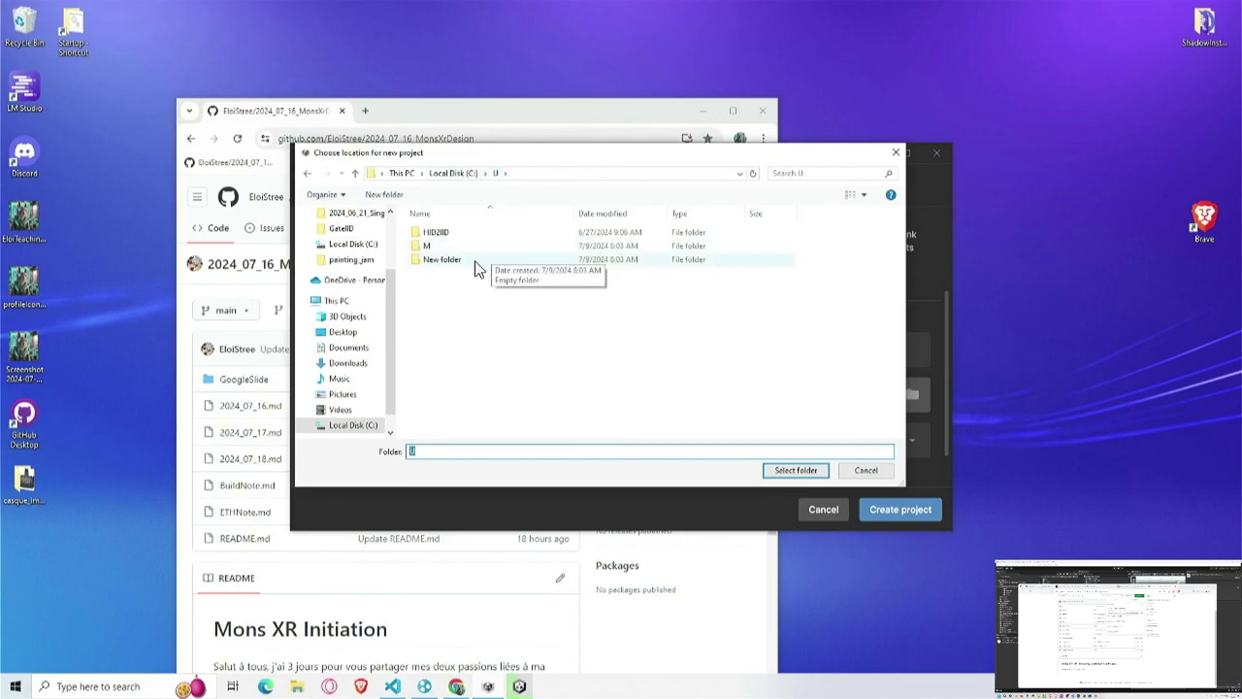
click(789, 470)
scroll(817, 476, down, 1)
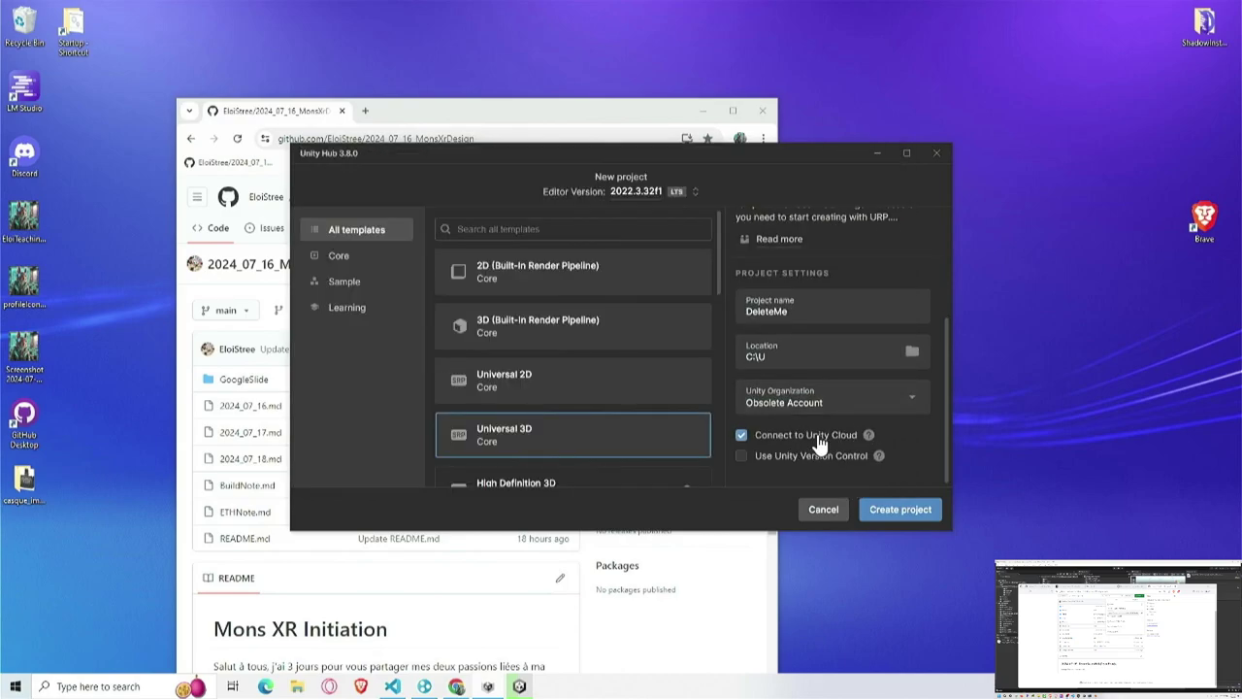
click(821, 439)
click(898, 510)
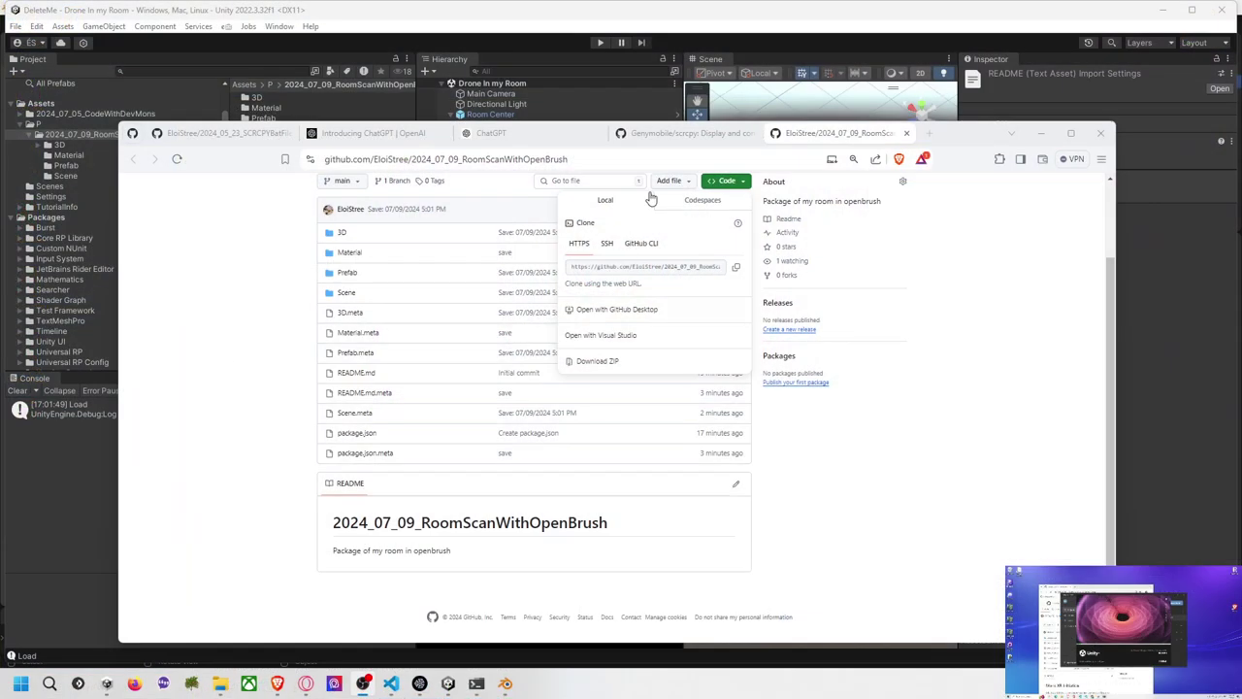
Bring the Unity editor forward and close the Package Init Builder, logging a Save
click(656, 29)
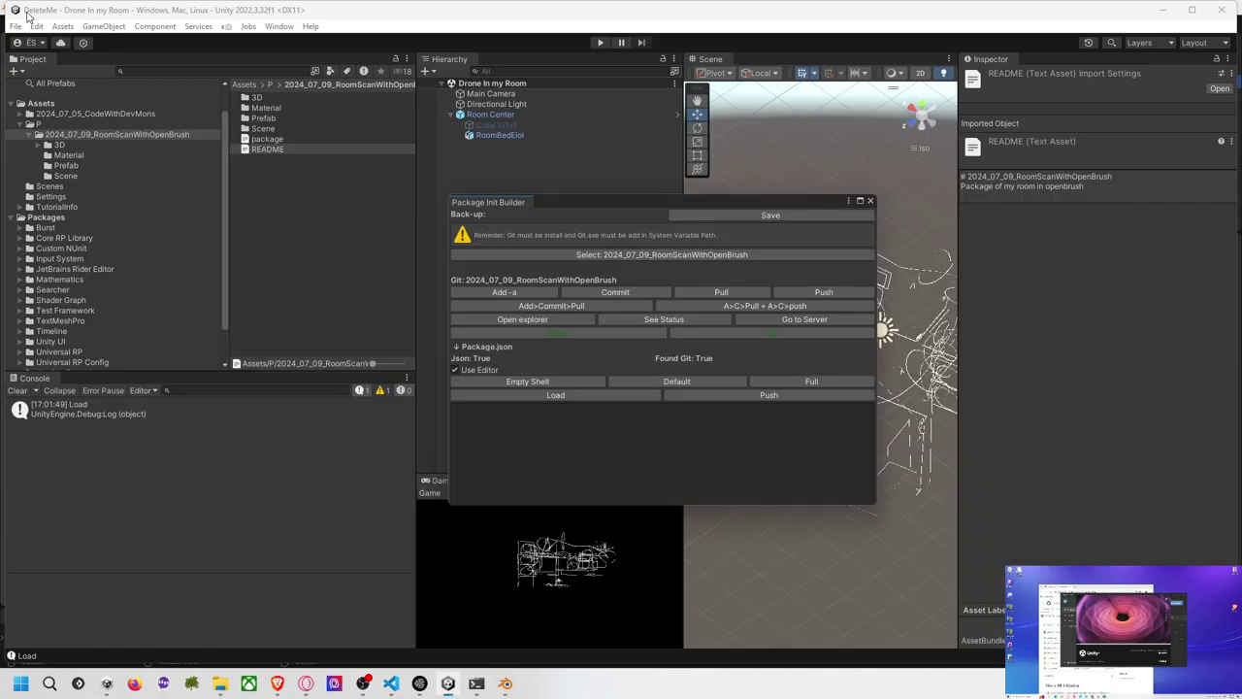
click(871, 202)
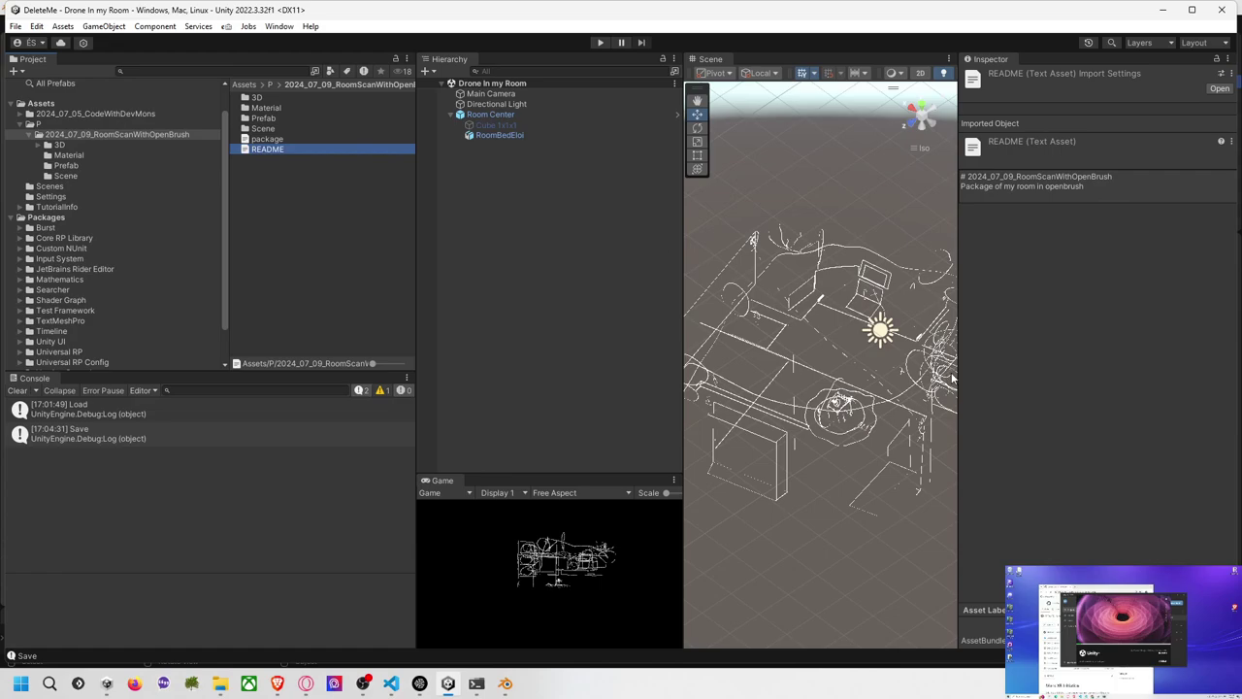
Widen the Scene view and orbit to a lower angle around the room scan
drag(961, 373, 1064, 378)
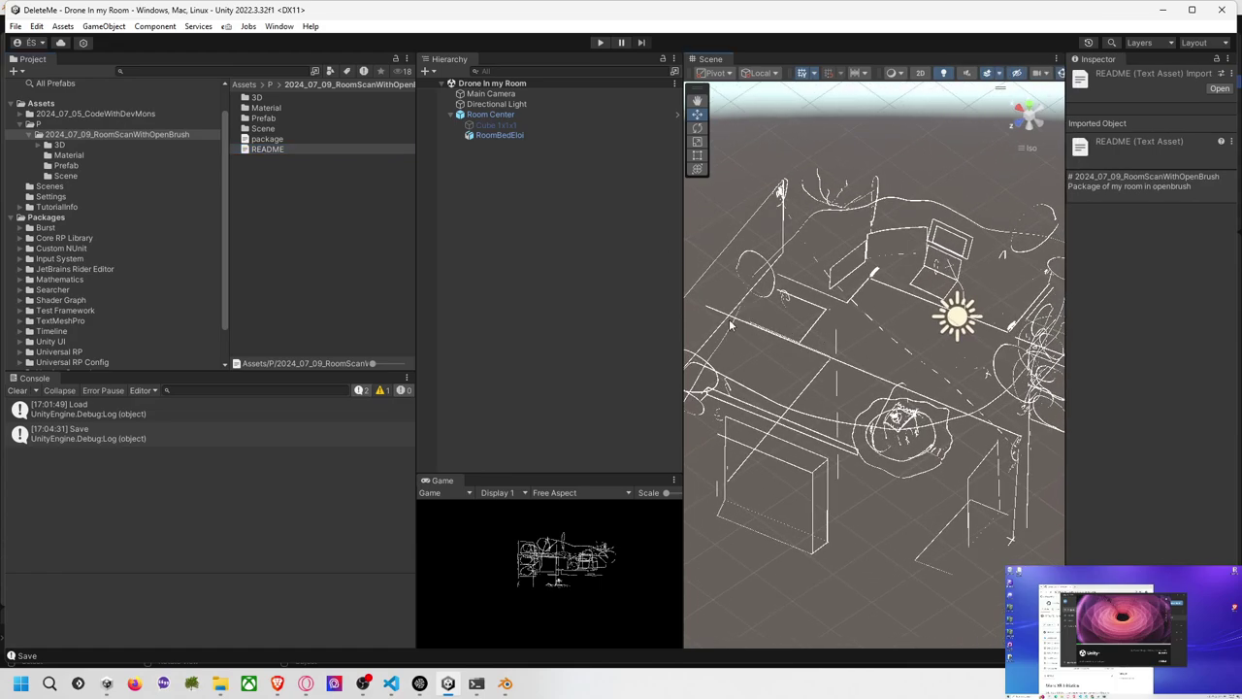
drag(685, 320, 513, 321)
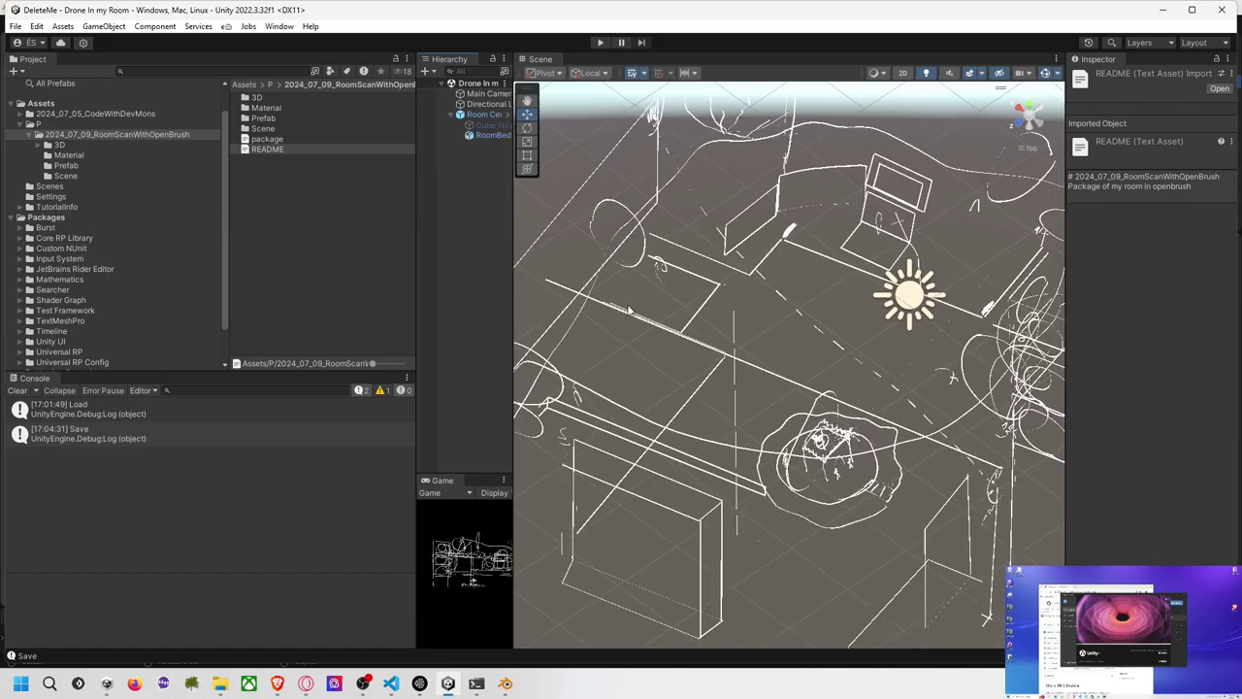
mouse_move(741, 319)
alt+mouse_down()
mouse_move(690, 289)
mouse_move(633, 368)
alt+mouse_up()
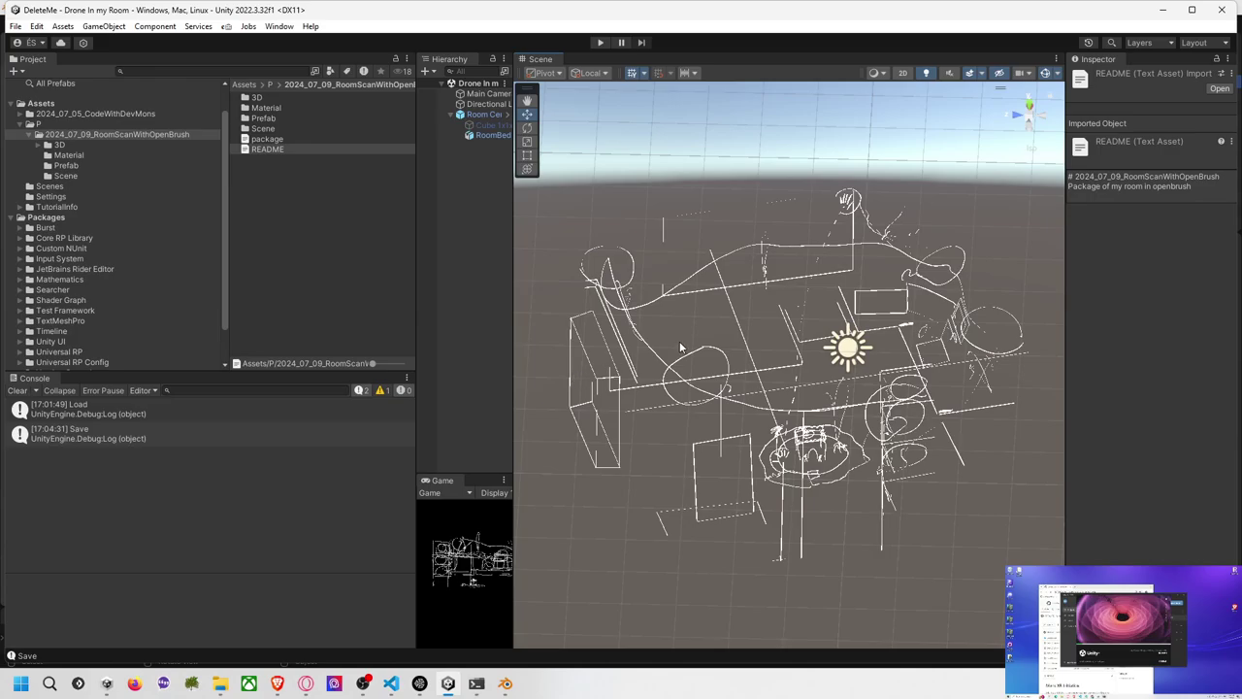
mouse_move(680, 348)
alt+mouse_down()
mouse_move(1036, 384)
mouse_move(779, 341)
alt+mouse_up()
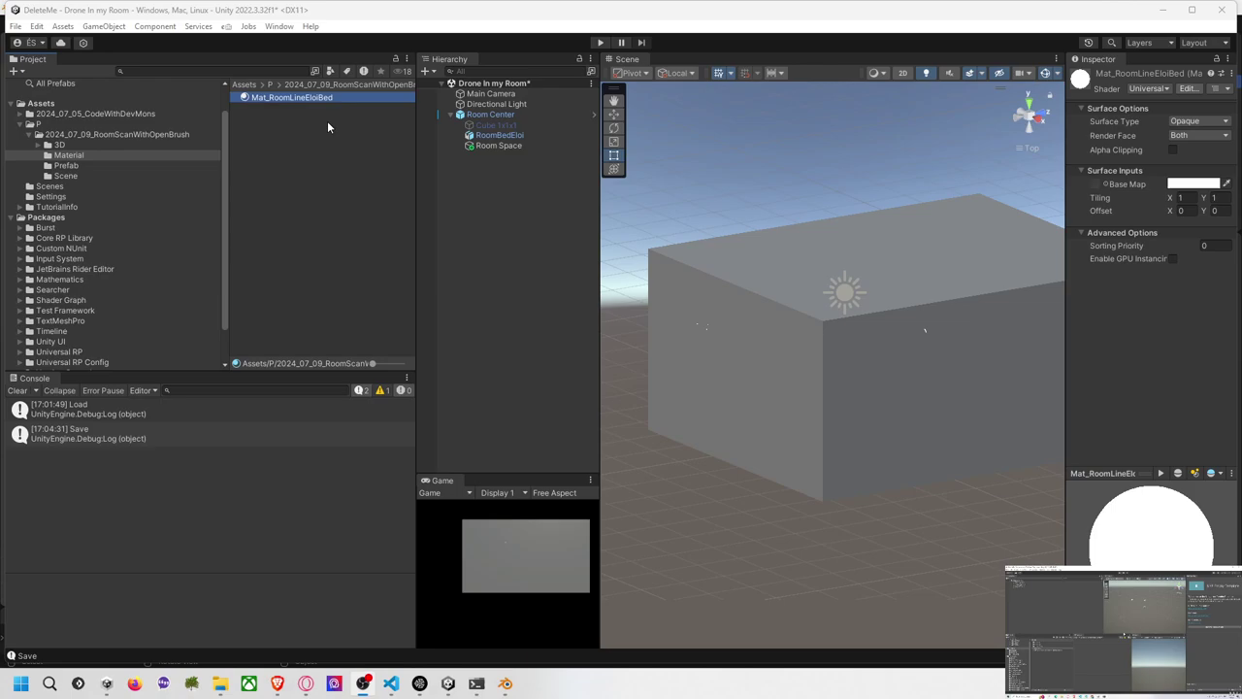
Duplicate Mat_RoomLineEloiBed, rename it Mat_RoomInvisibleWallSpace, and drag it onto the Room Space cube
click(327, 120)
click(325, 100)
key(ctrl+d)
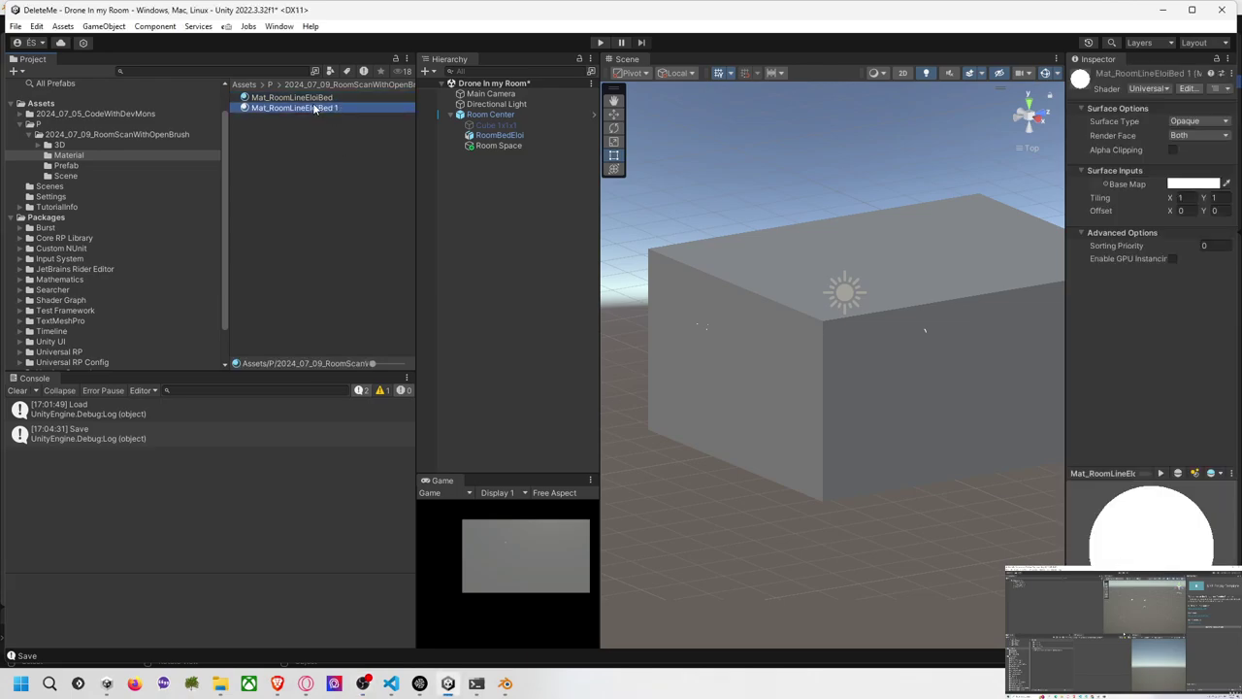
click(270, 111)
text(R)
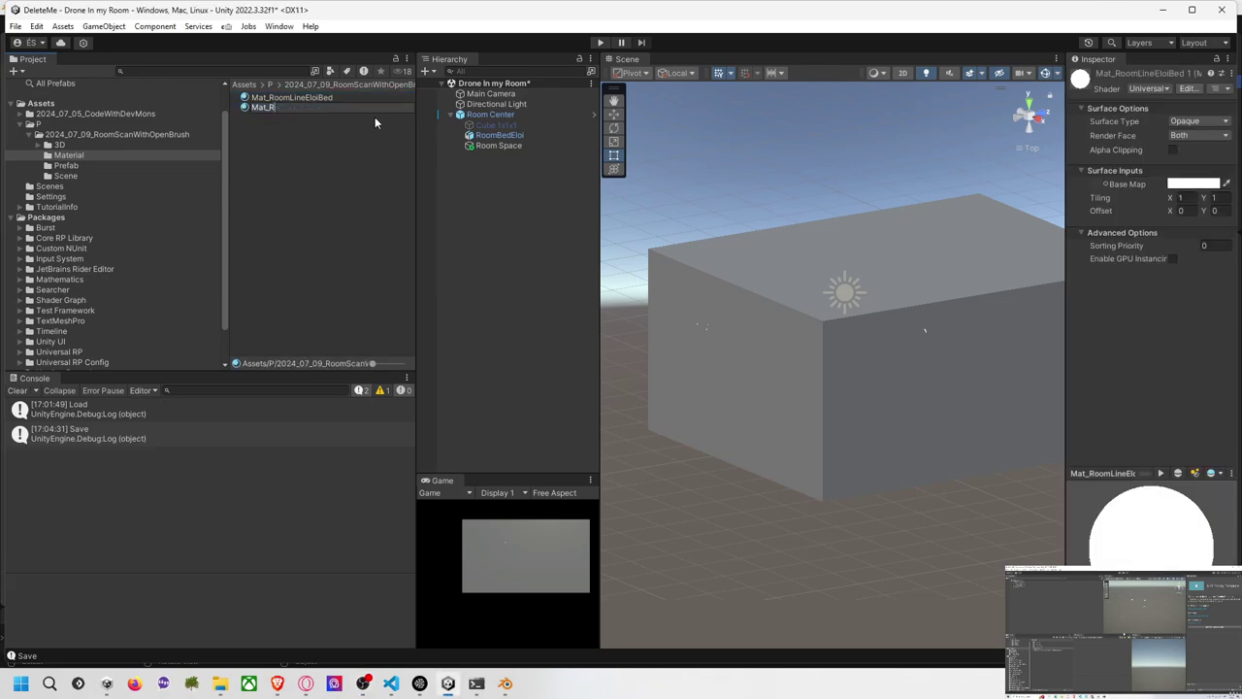
text(oom)
text(In)
text(visibleWall)
text(Space)
key(Return)
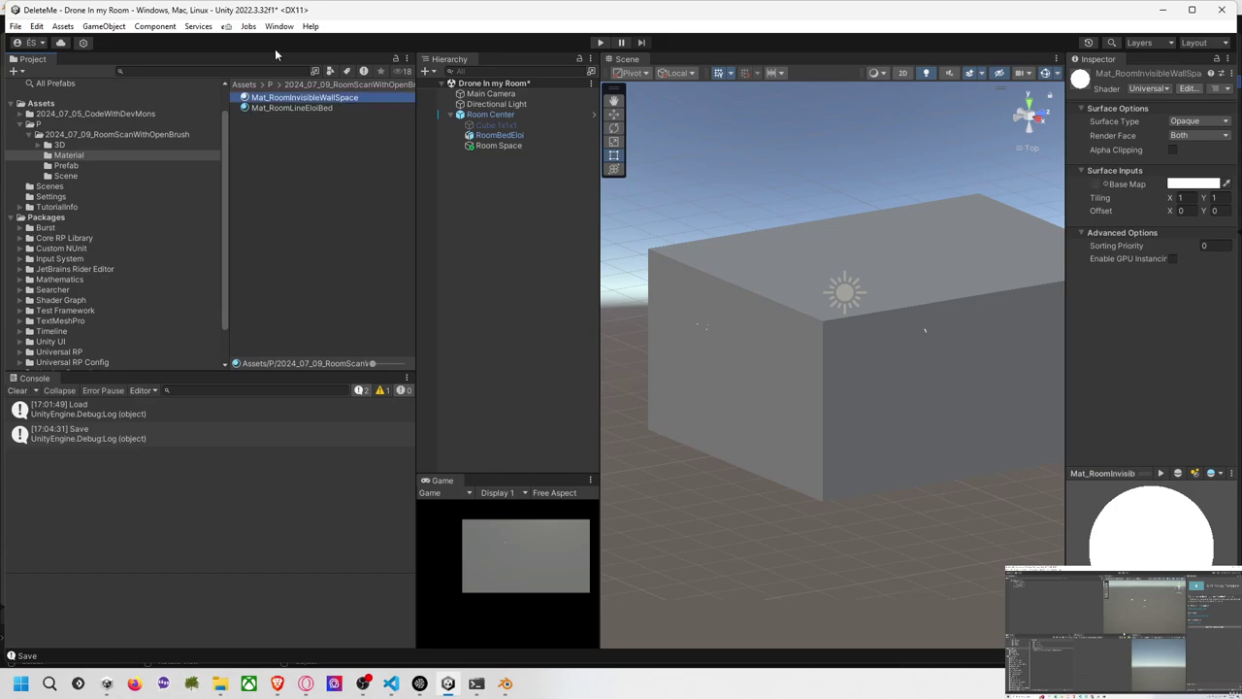
drag(297, 98, 733, 303)
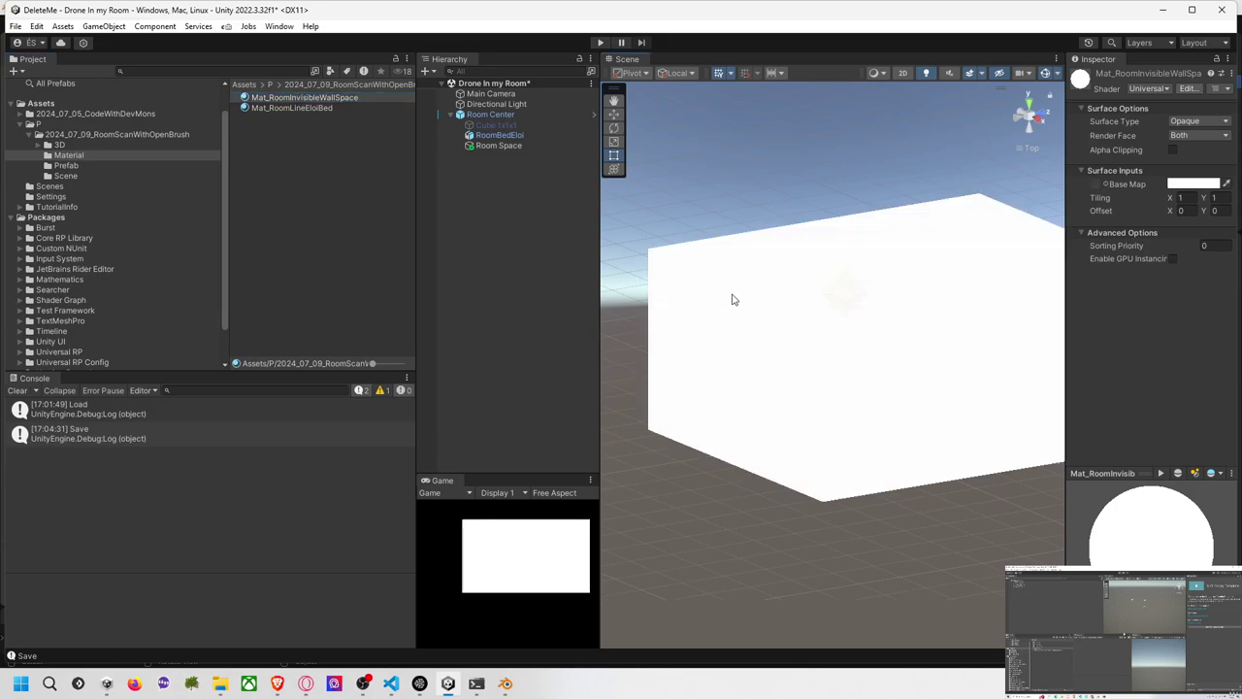
Set the Mat_RoomInvisibleWallSpace material's Surface Type to Transparent
click(348, 99)
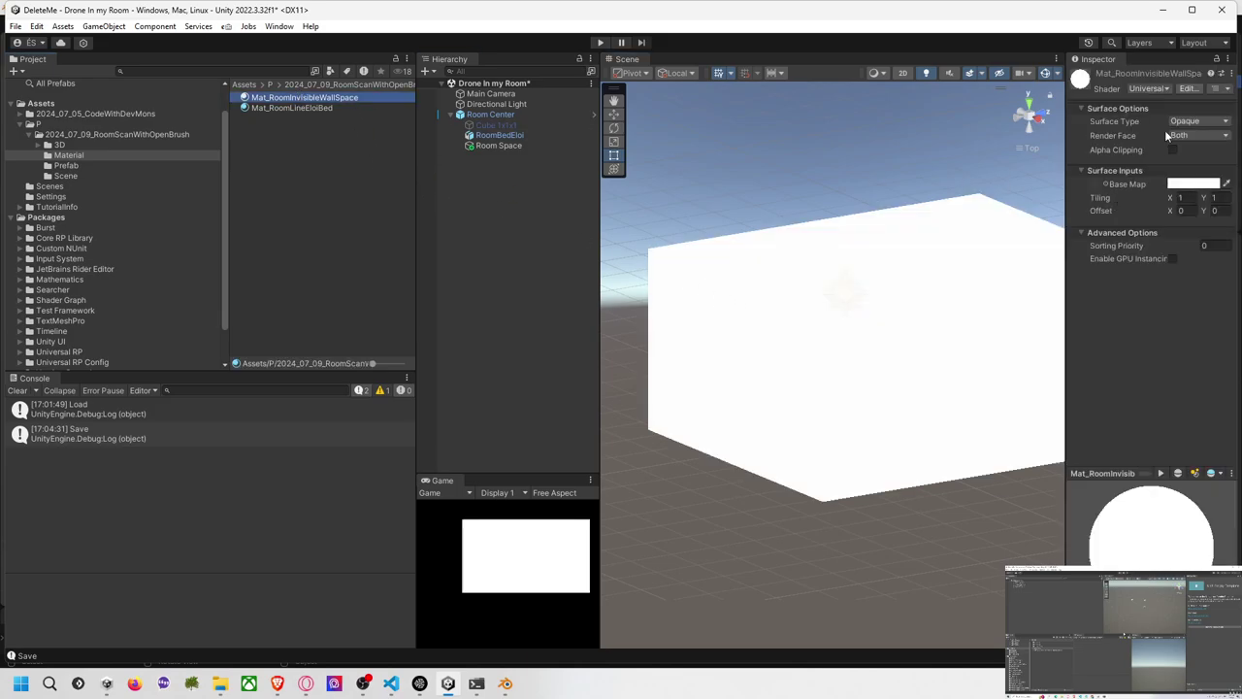
click(1159, 87)
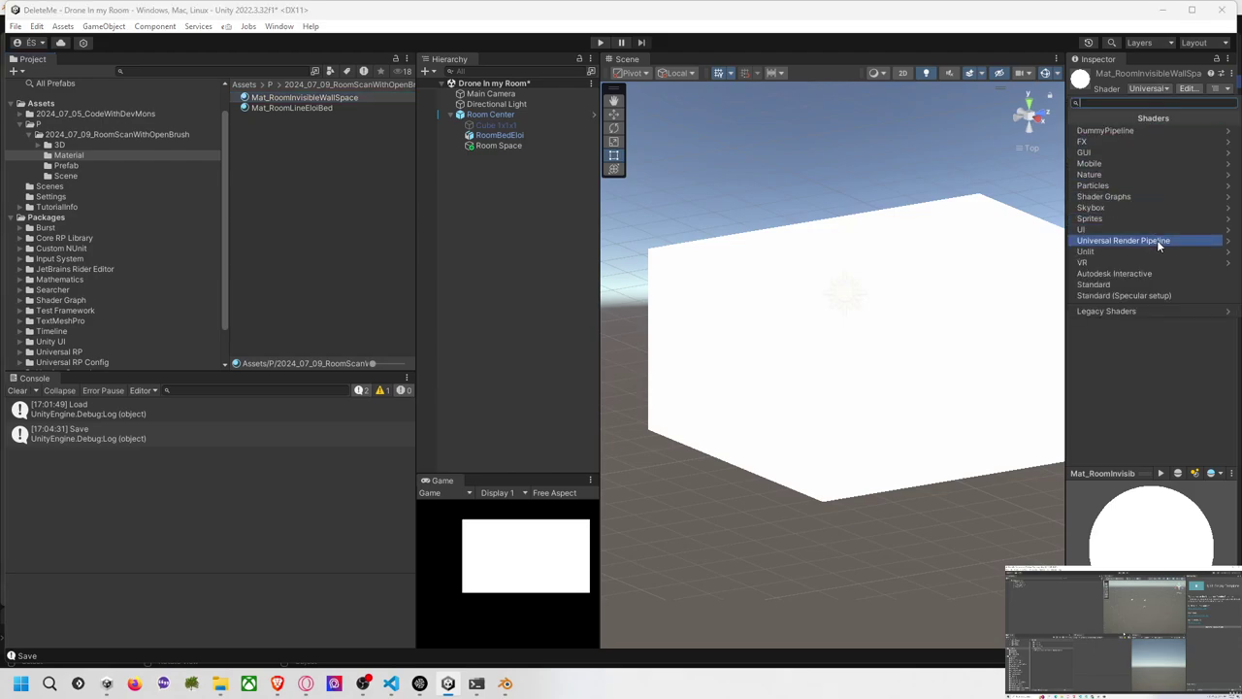
click(1095, 396)
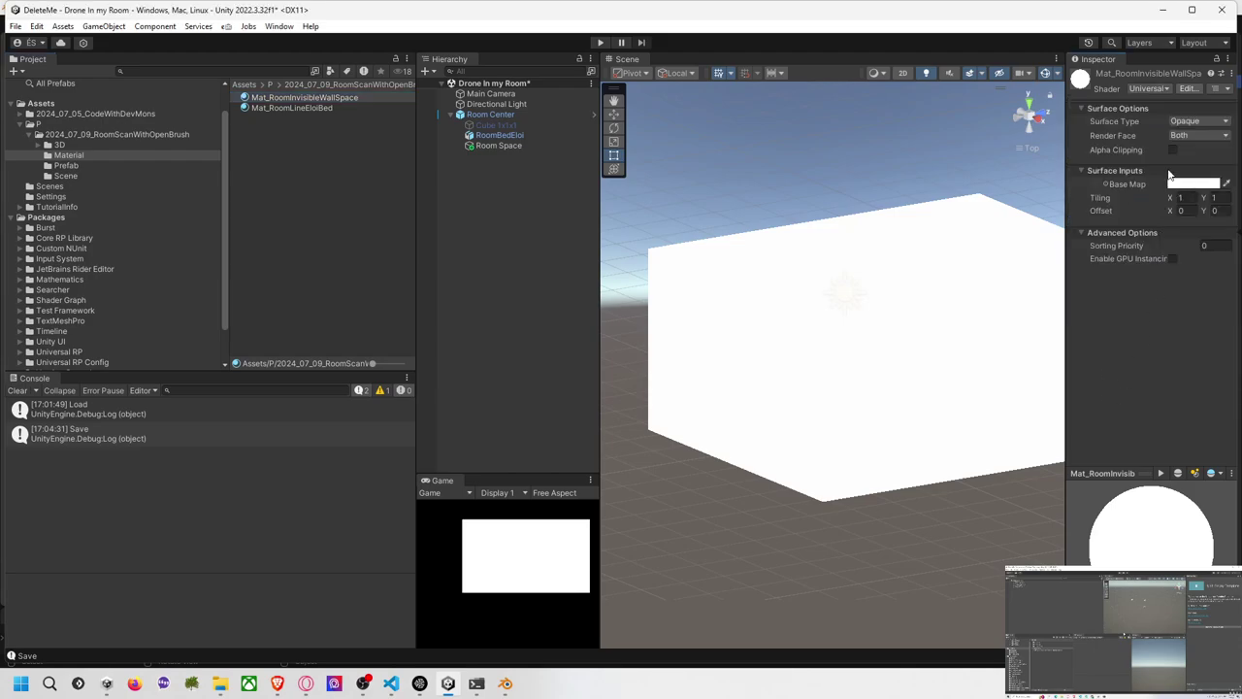
click(1126, 109)
click(1199, 120)
click(1199, 150)
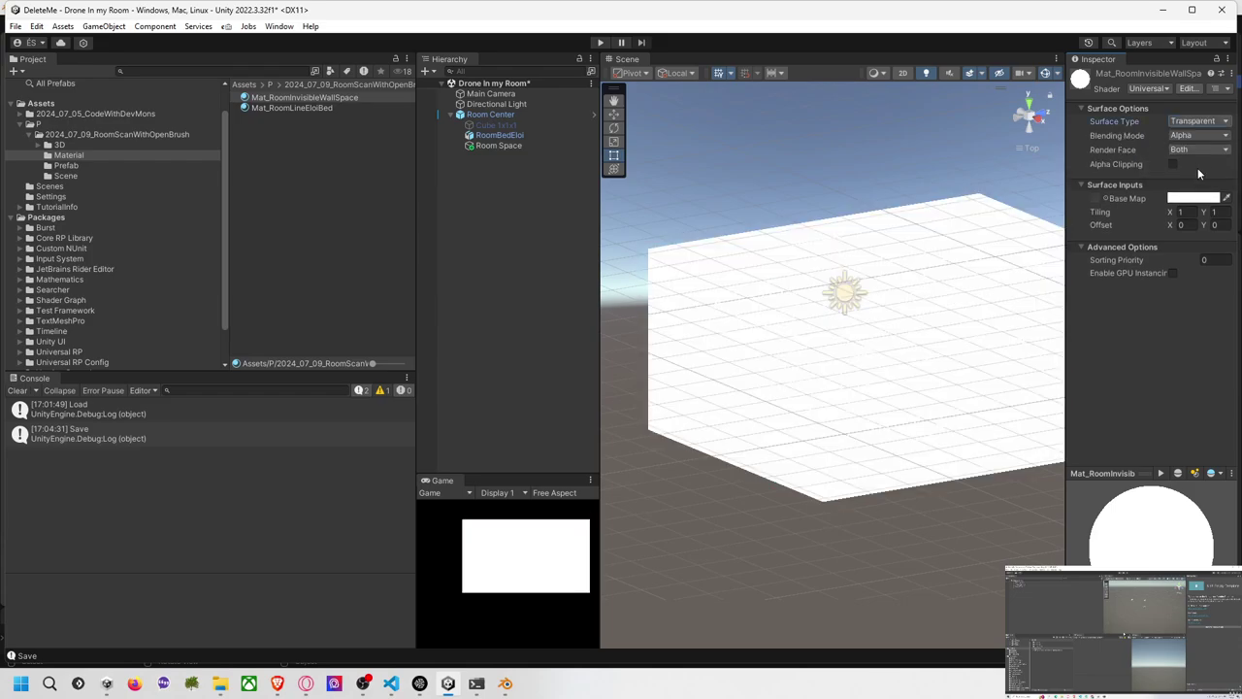
Give its Base Map light green BFFFB1 with alpha lowered almost to 0
click(1202, 197)
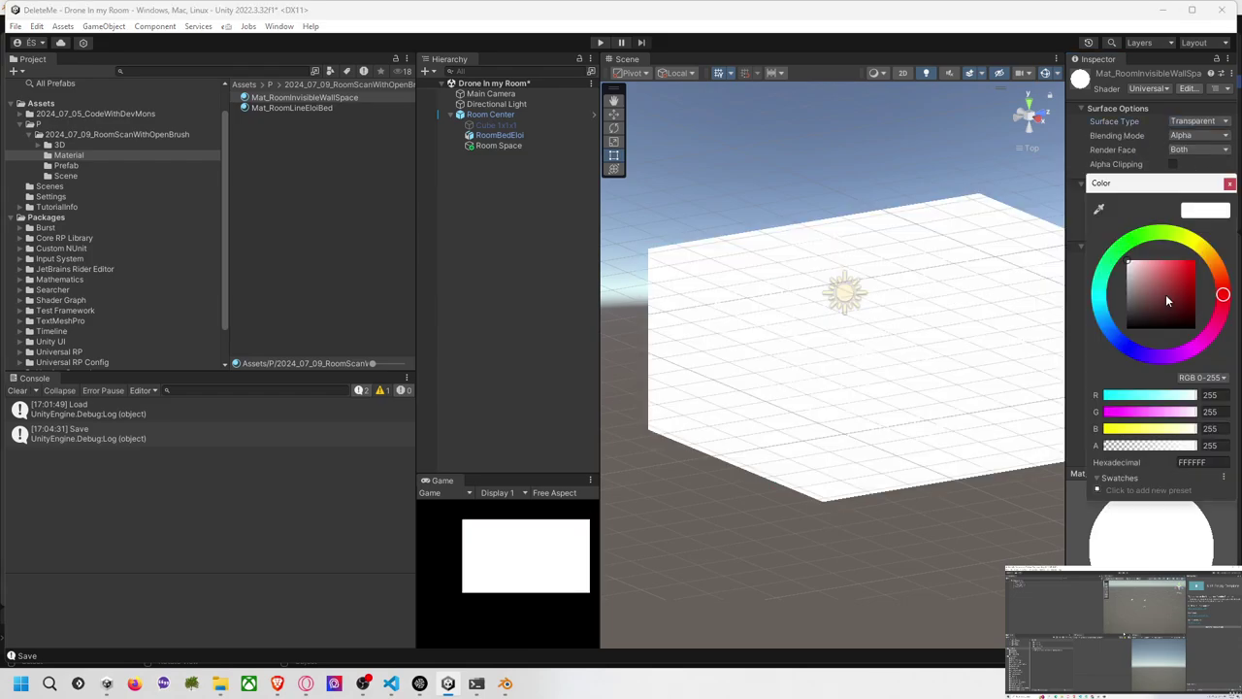
click(1142, 241)
drag(1161, 281, 1150, 260)
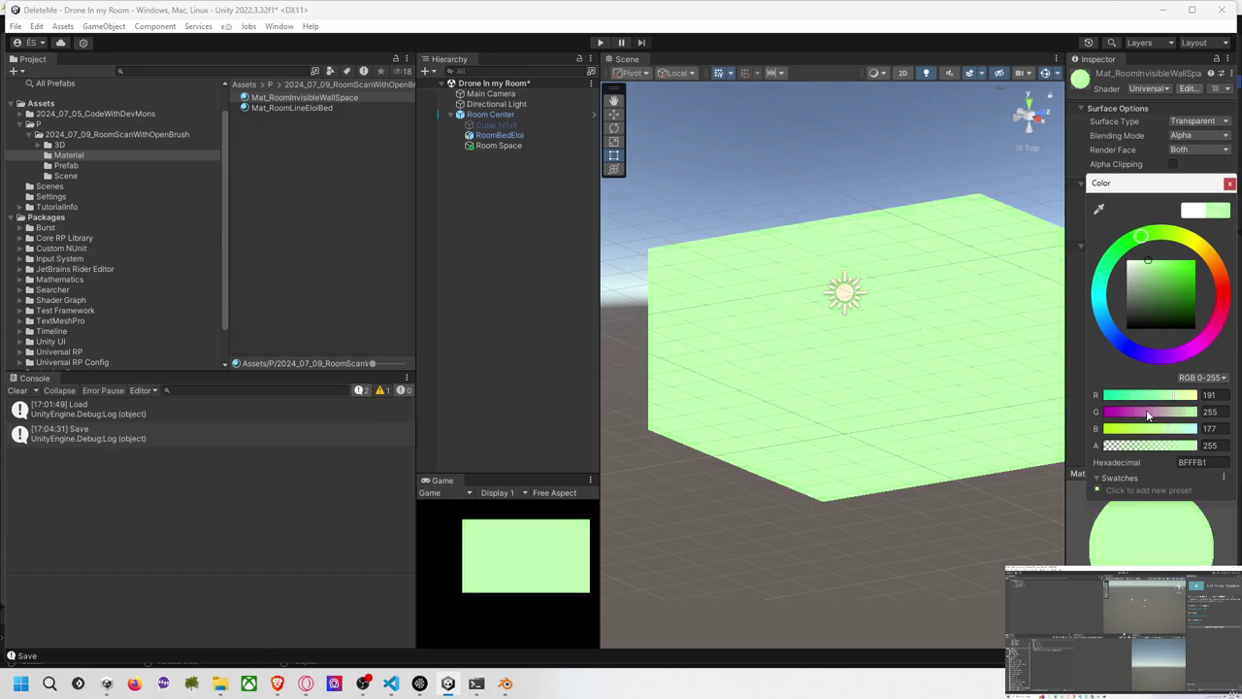
drag(1142, 447, 1108, 450)
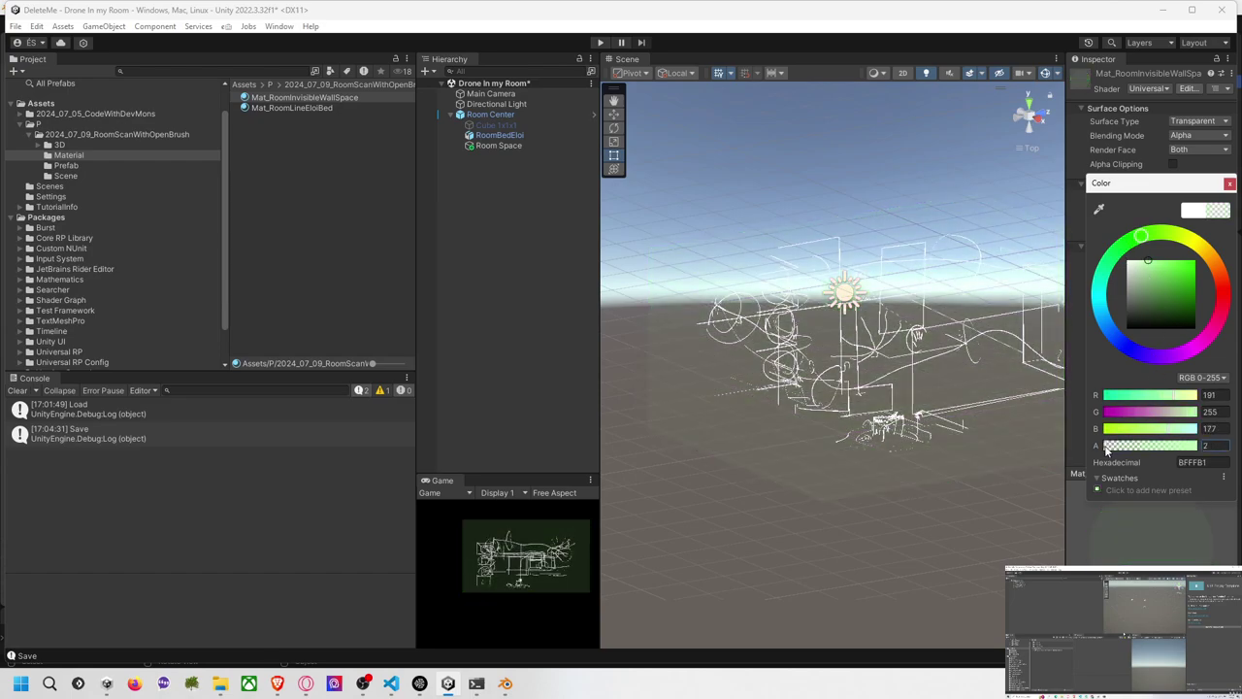
click(867, 487)
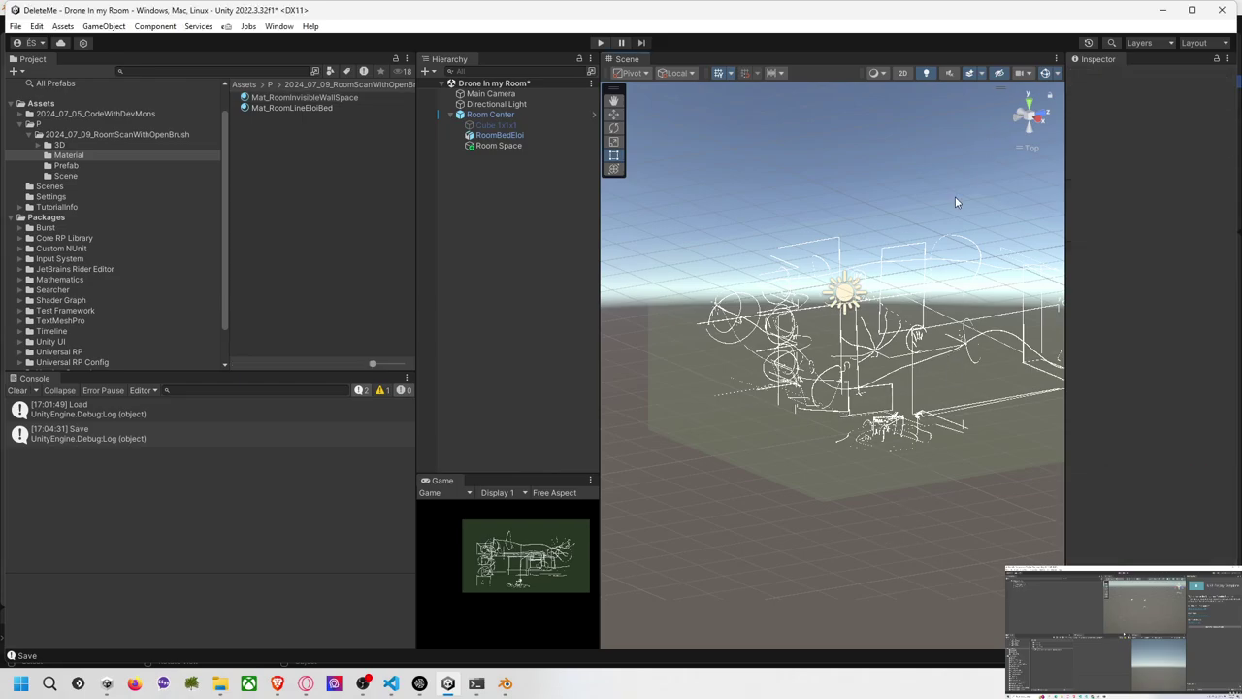
mouse_move(955, 202)
alt+mouse_down()
mouse_move(1074, 423)
mouse_move(879, 317)
mouse_move(840, 349)
mouse_move(822, 310)
alt+mouse_up()
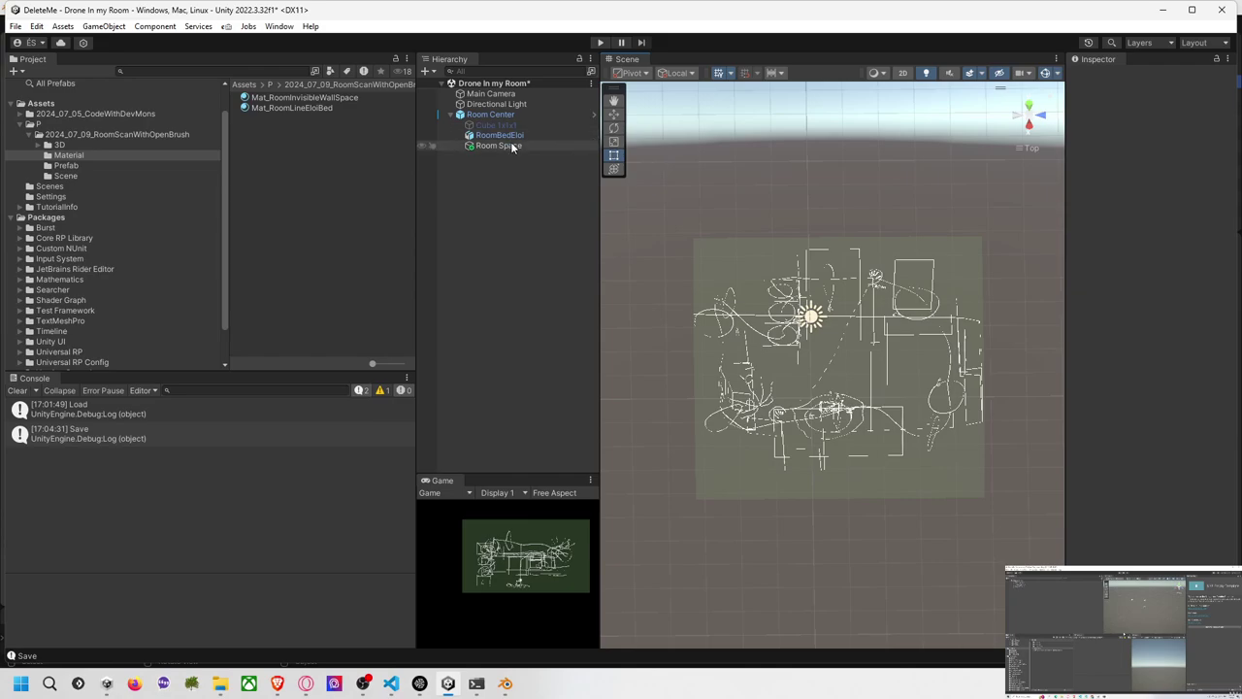
Add a cube under Room Space and narrow it into the left wall
right_click(516, 148)
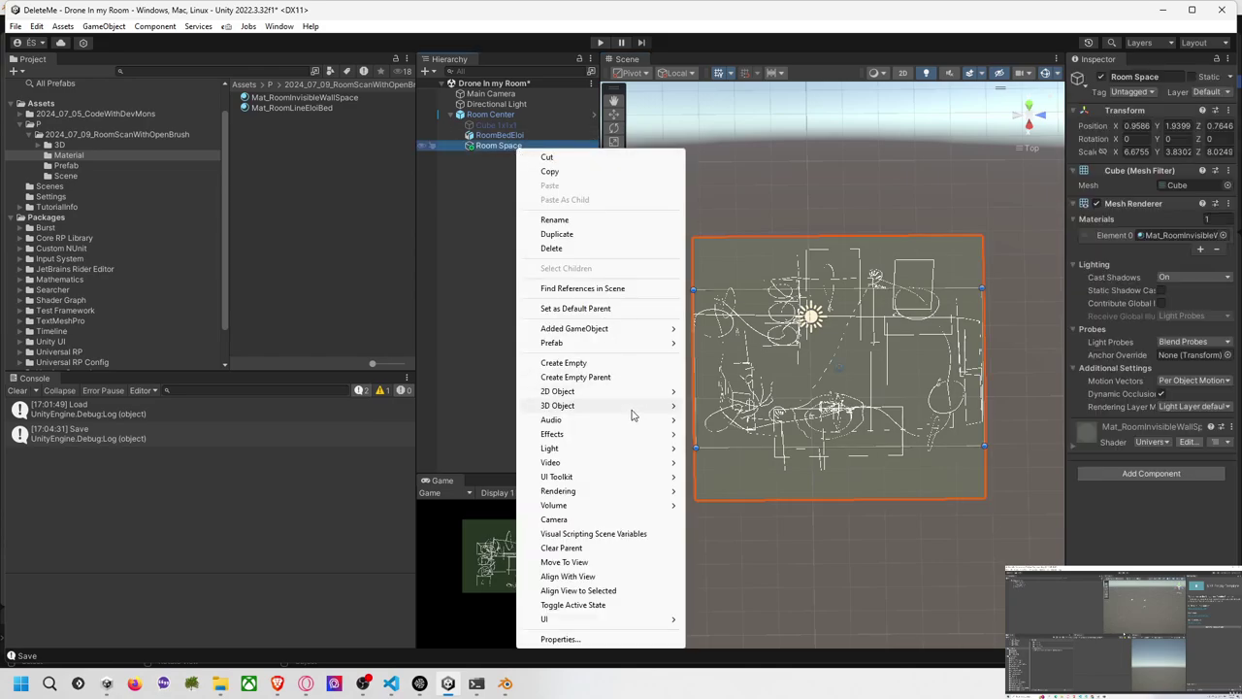
mouse_move(633, 405)
click(709, 410)
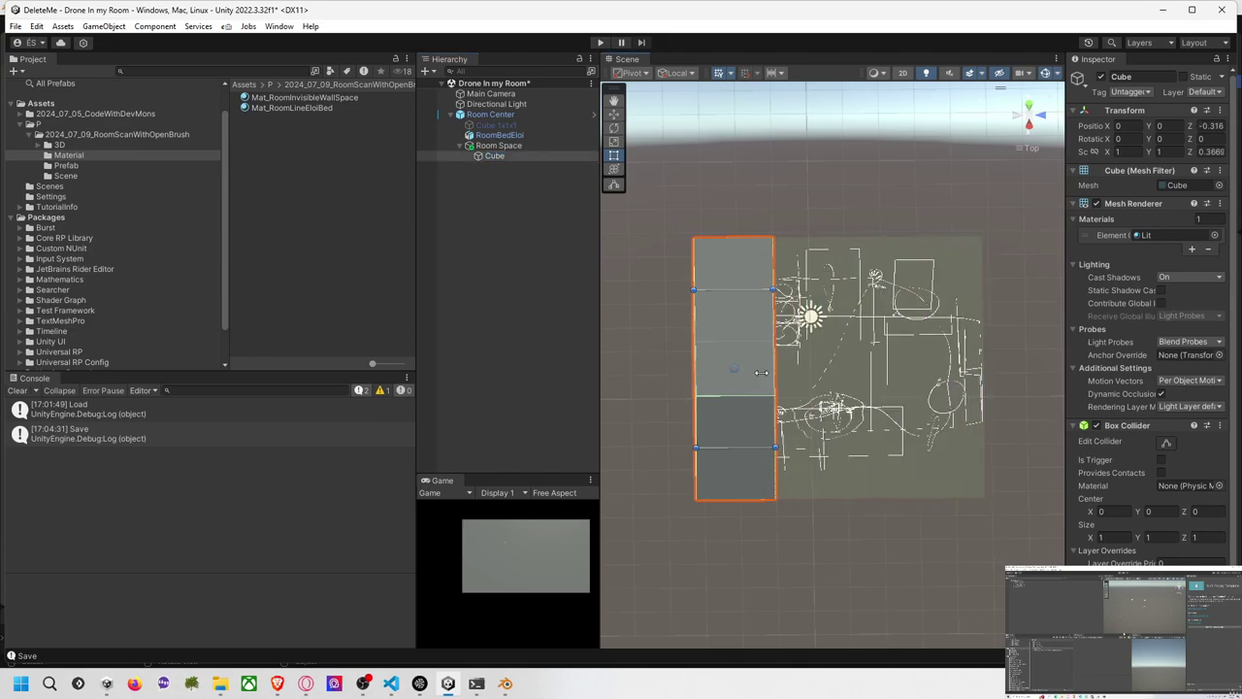
drag(983, 361, 584, 373)
mouse_move(689, 372)
middle_down()
mouse_move(783, 349)
mouse_move(735, 385)
middle_up()
click(516, 180)
click(508, 158)
key(ctrl+d)
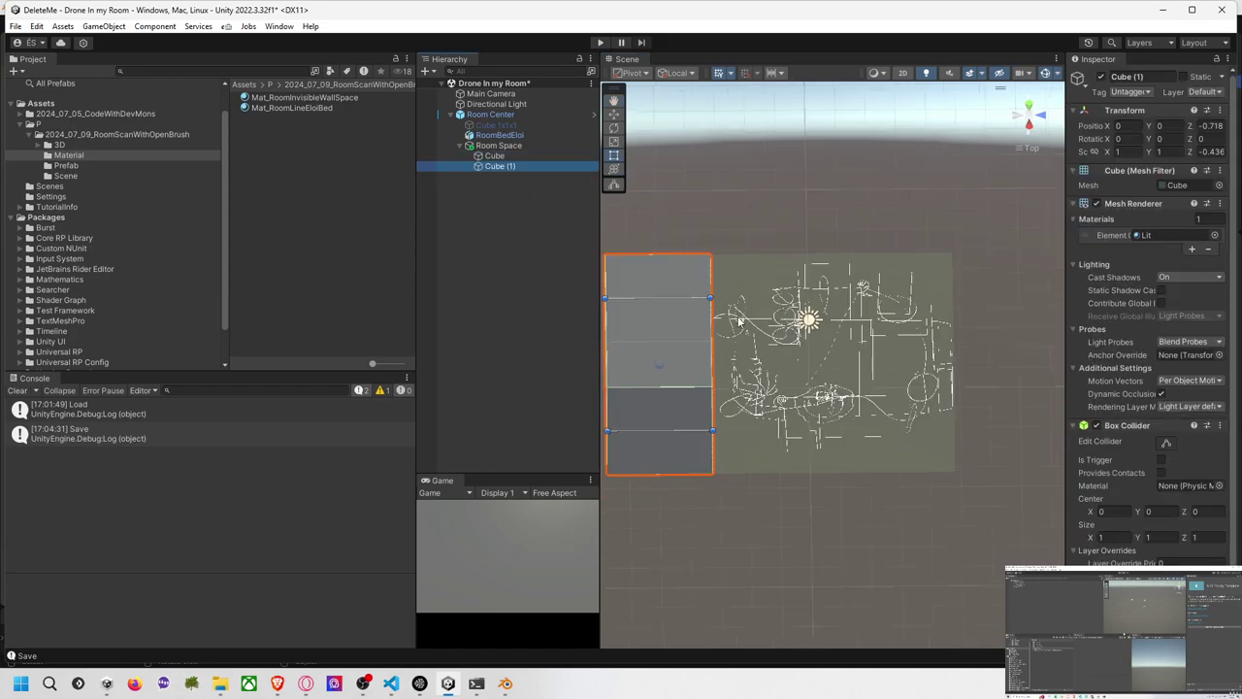
scroll(704, 355, down, 1)
drag(636, 367, 1057, 366)
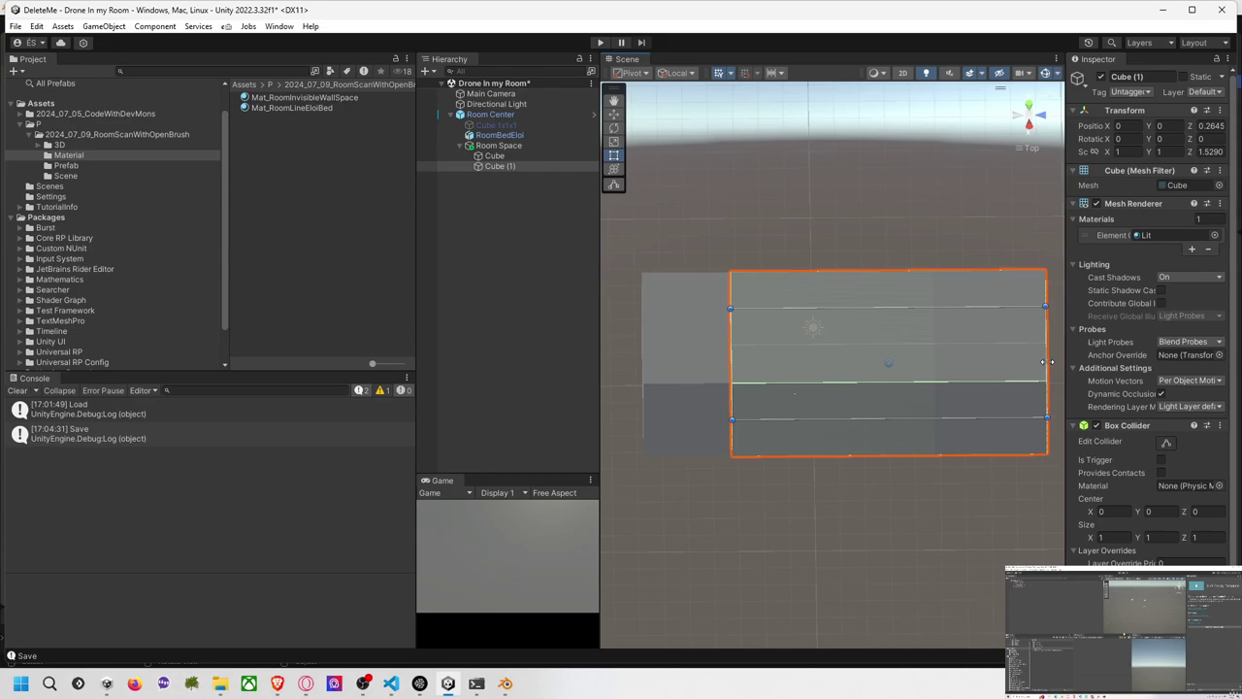
key(ctrl+z)
key(ctrl+z)
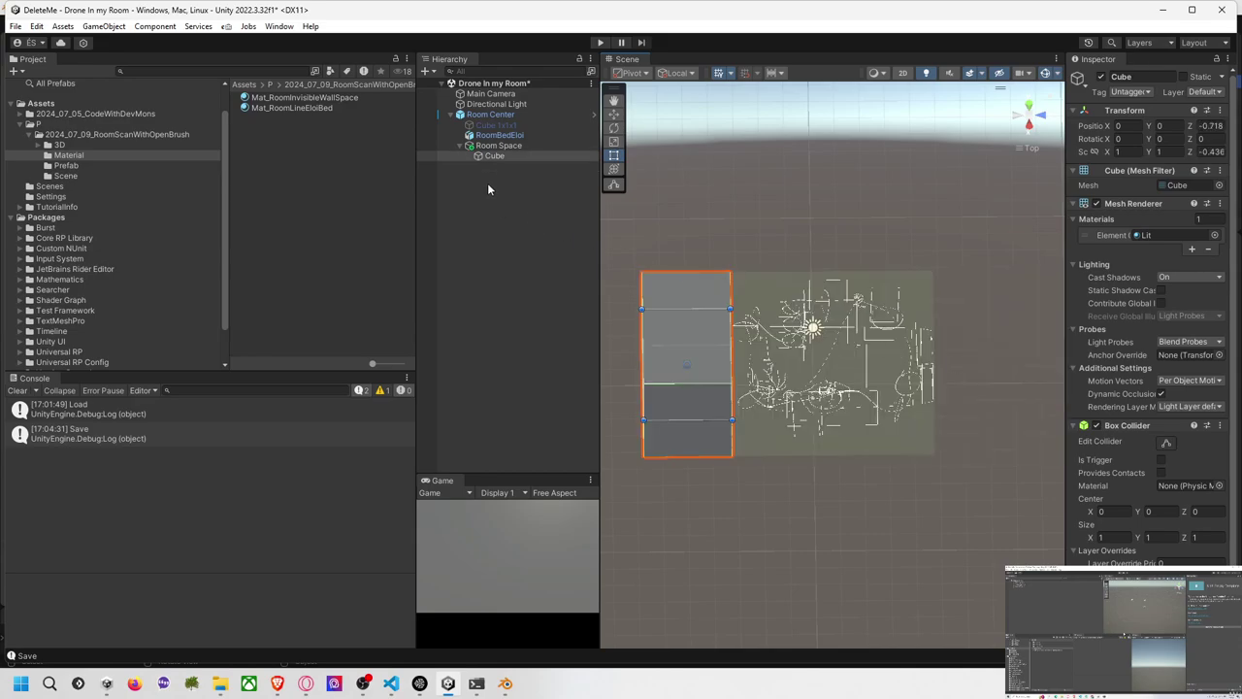
Add another cube under Room Space and shrink it into the right wall
click(507, 147)
right_click(508, 150)
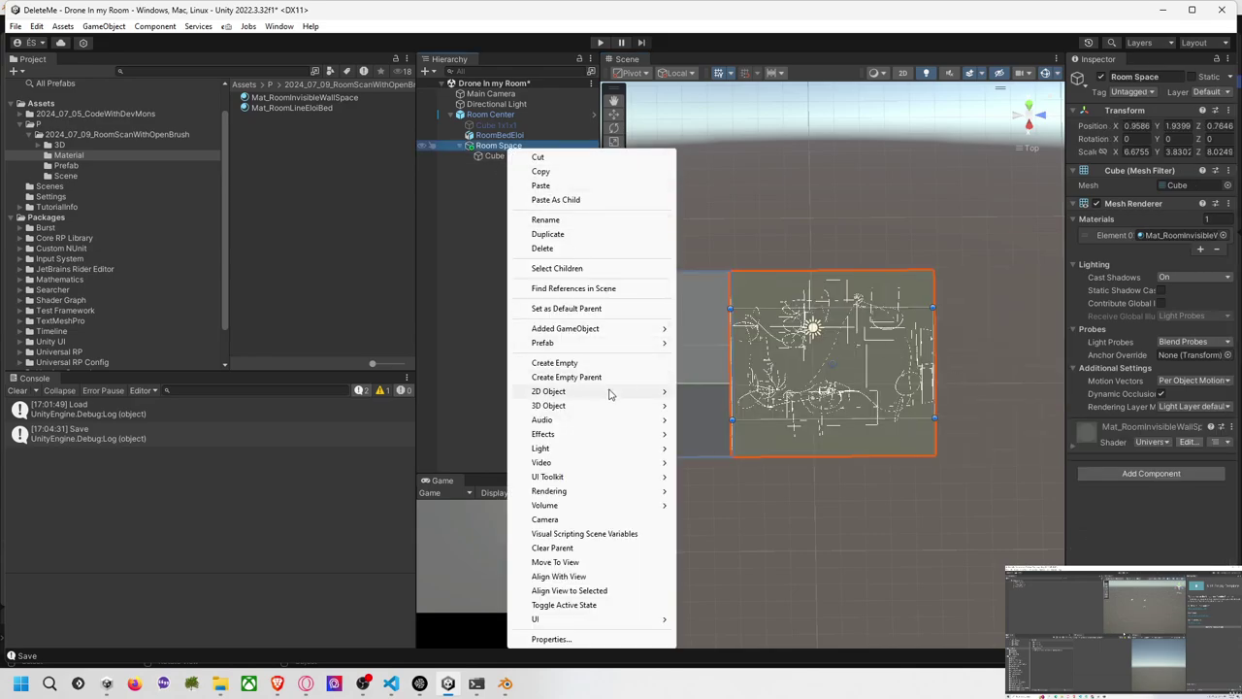
mouse_move(621, 406)
click(706, 407)
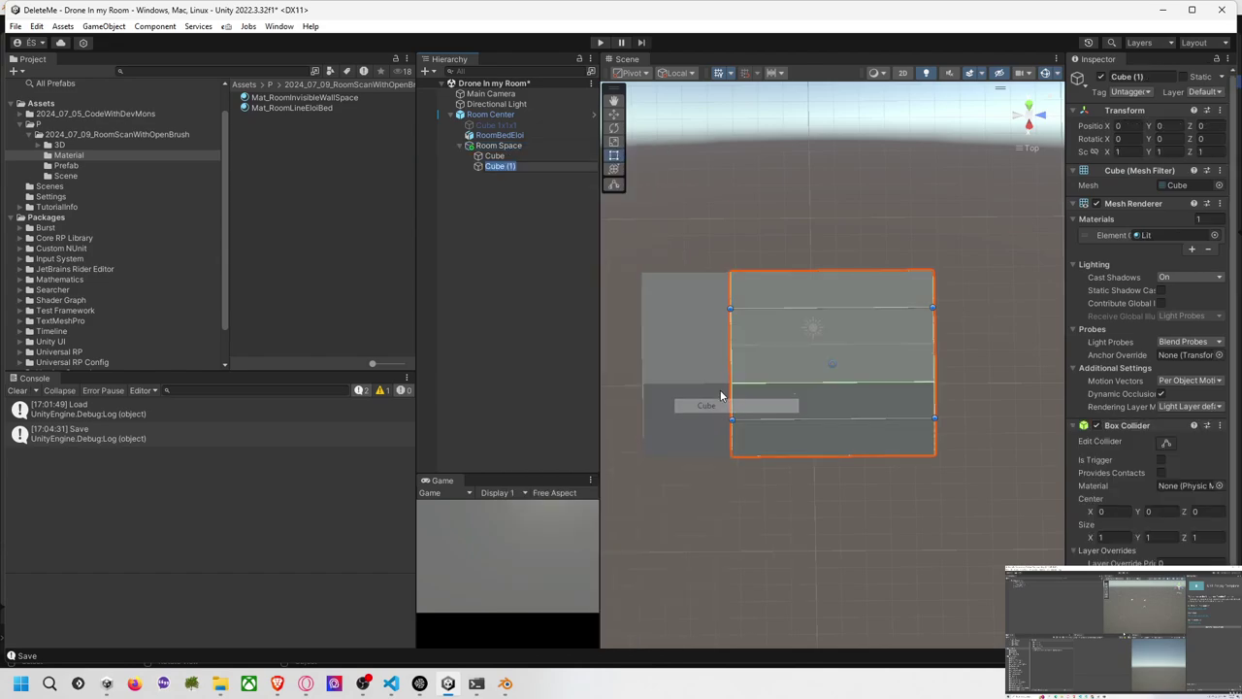
drag(730, 360, 1021, 362)
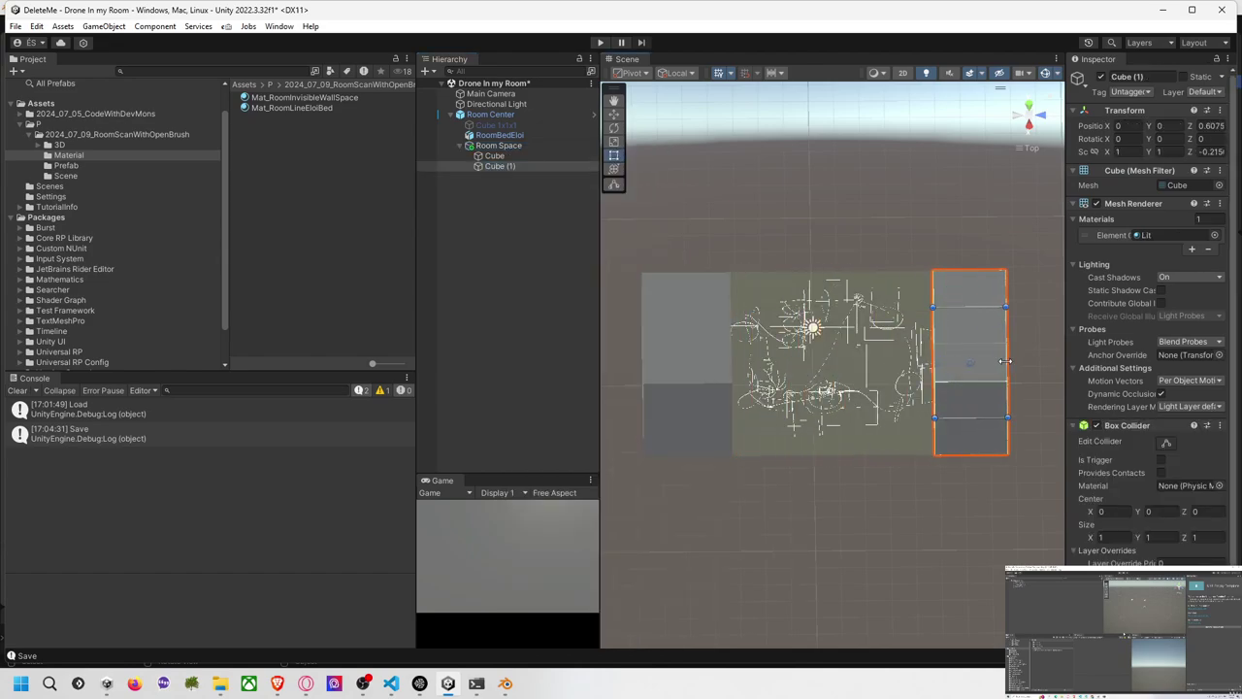
Add third and fourth cubes under Room Space, moving the fourth toward the right
click(498, 135)
click(495, 146)
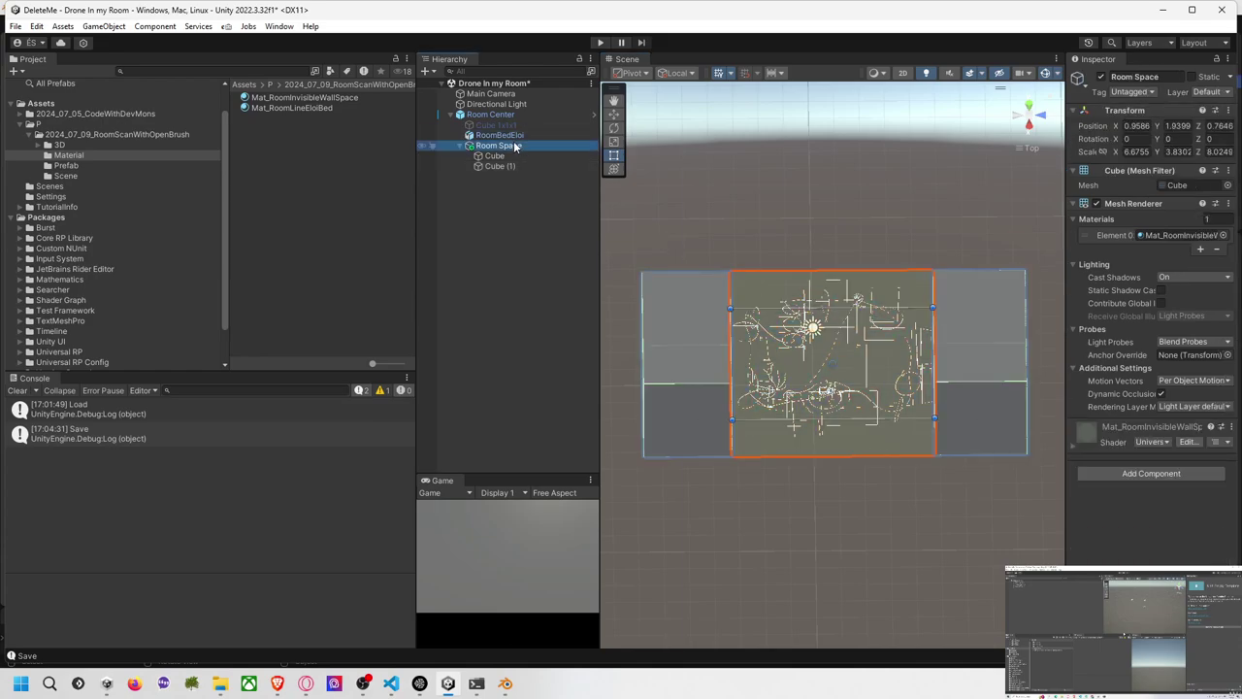
right_click(512, 145)
mouse_move(631, 385)
click(738, 399)
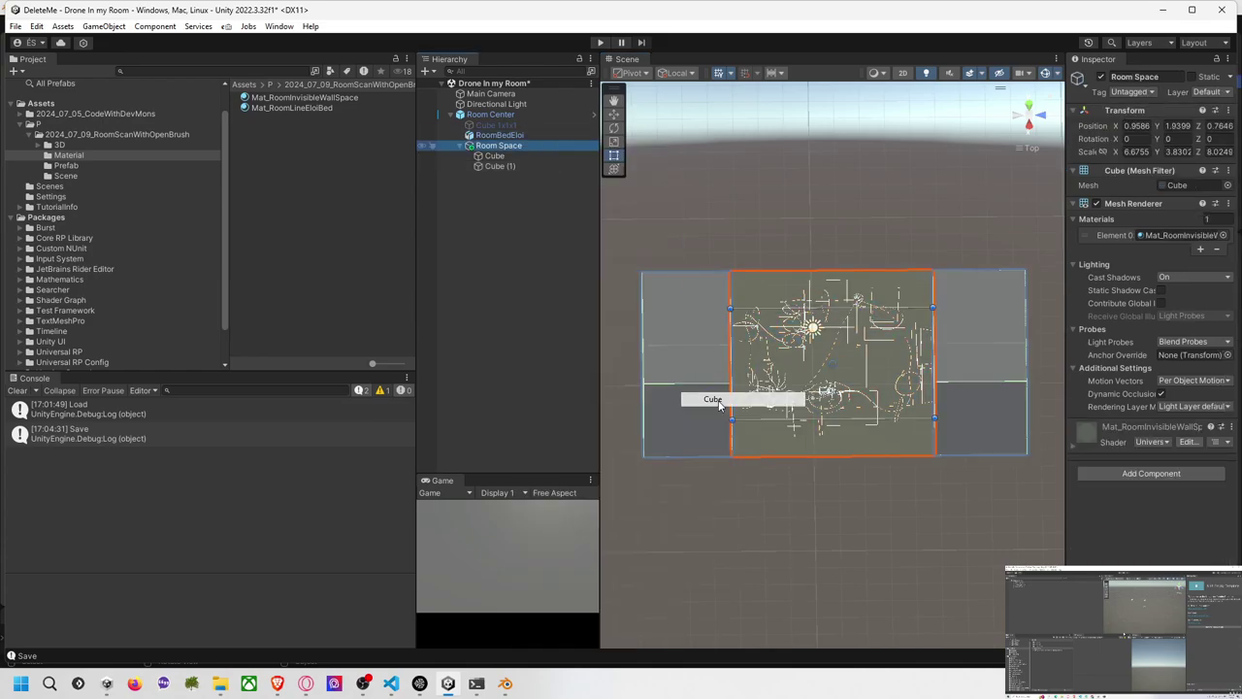
mouse_move(895, 366)
alt+mouse_down()
mouse_move(684, 355)
mouse_move(876, 353)
mouse_move(613, 368)
alt+mouse_up()
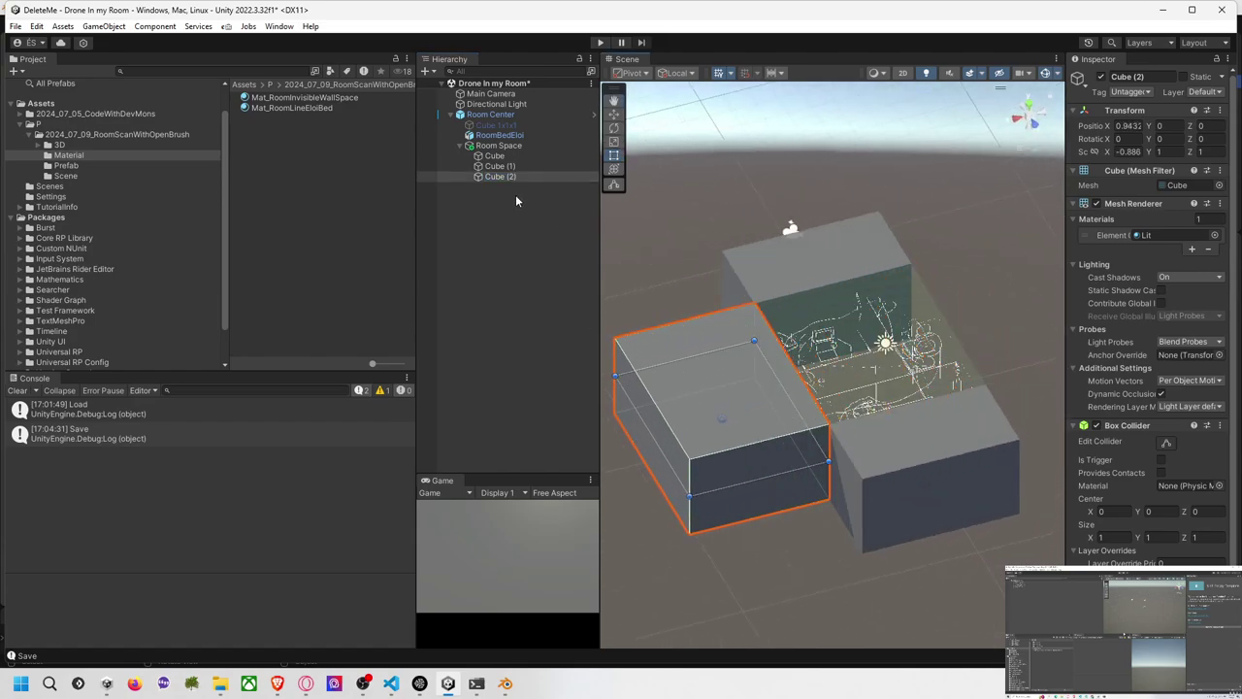
right_click(514, 145)
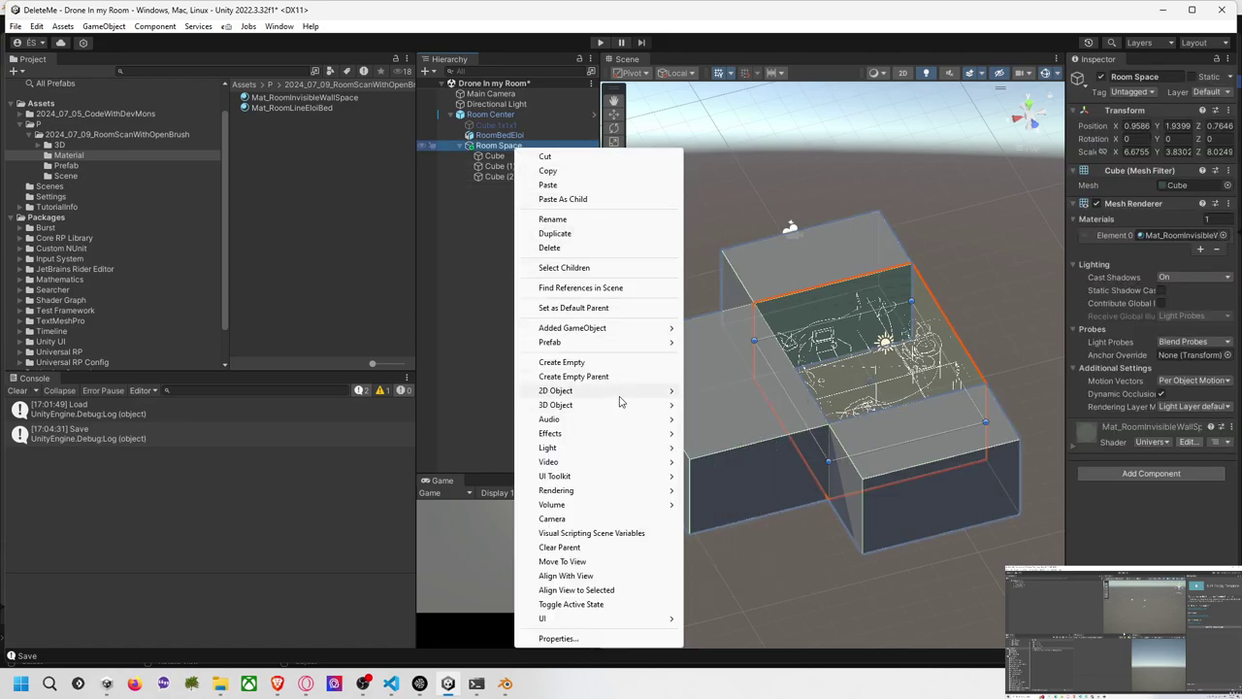
mouse_move(622, 404)
click(708, 408)
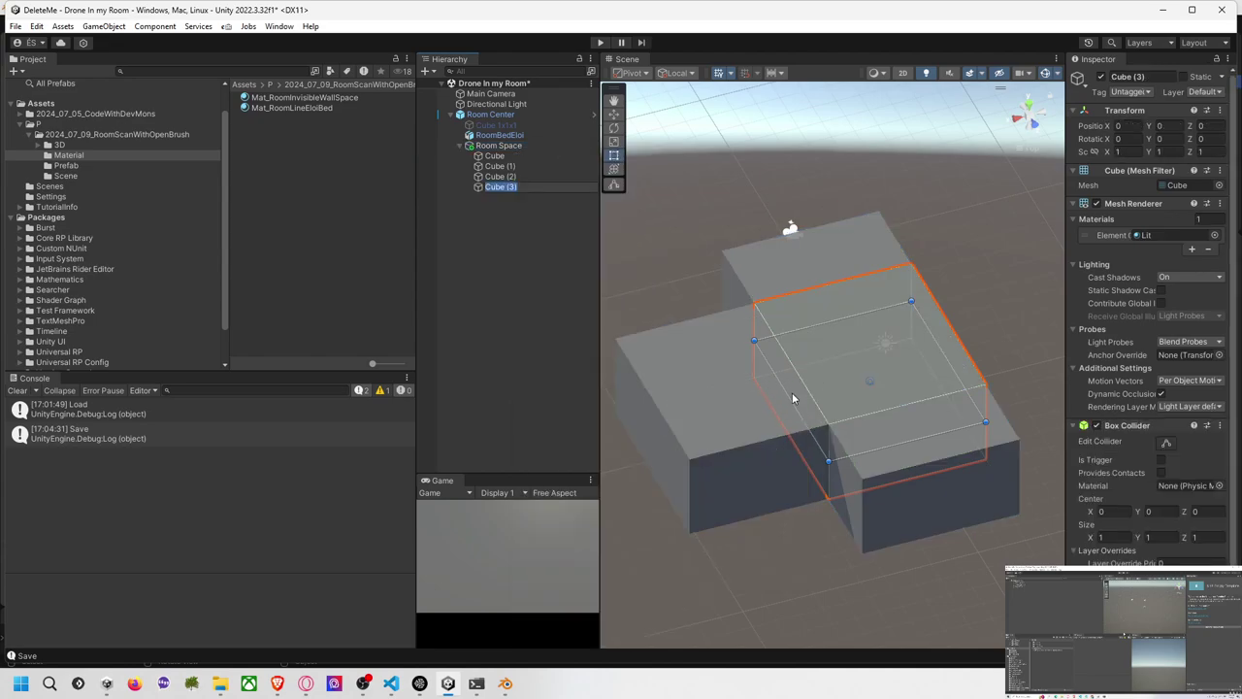
mouse_move(784, 396)
mouse_down()
mouse_move(1044, 371)
mouse_move(980, 388)
mouse_up()
middle_drag(980, 388, 912, 379)
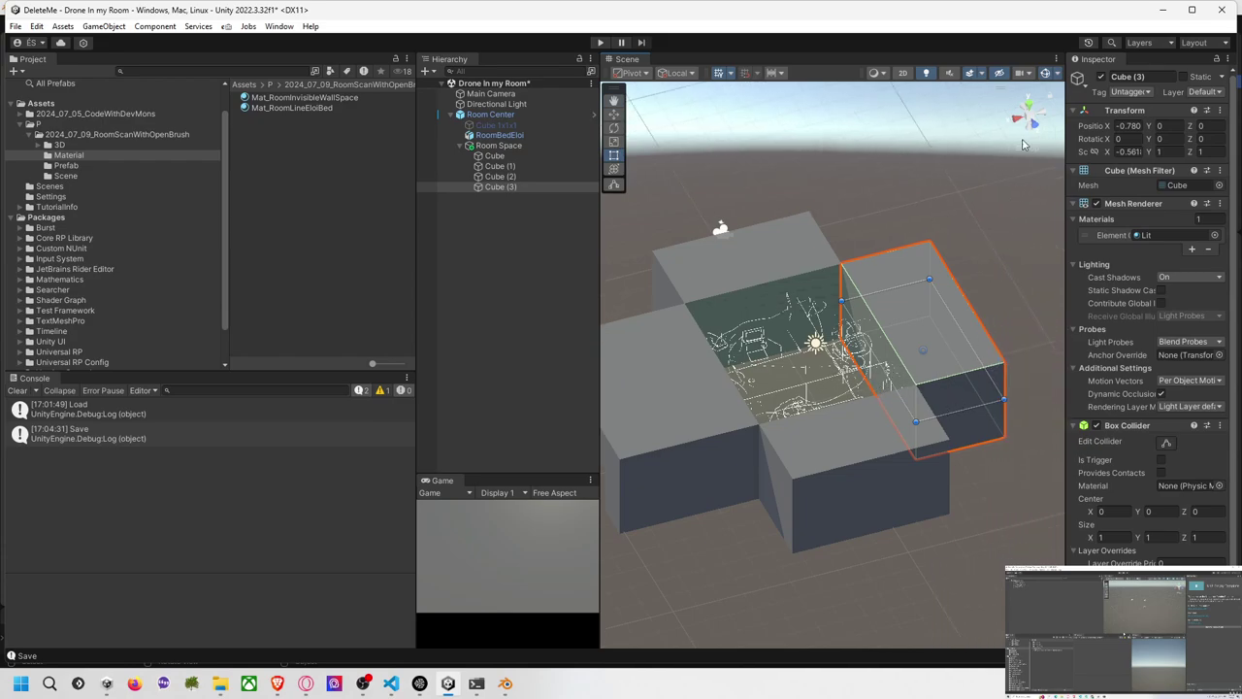
In the top view, stretch the wall cubes and Cube (2) along the room walls
click(1031, 114)
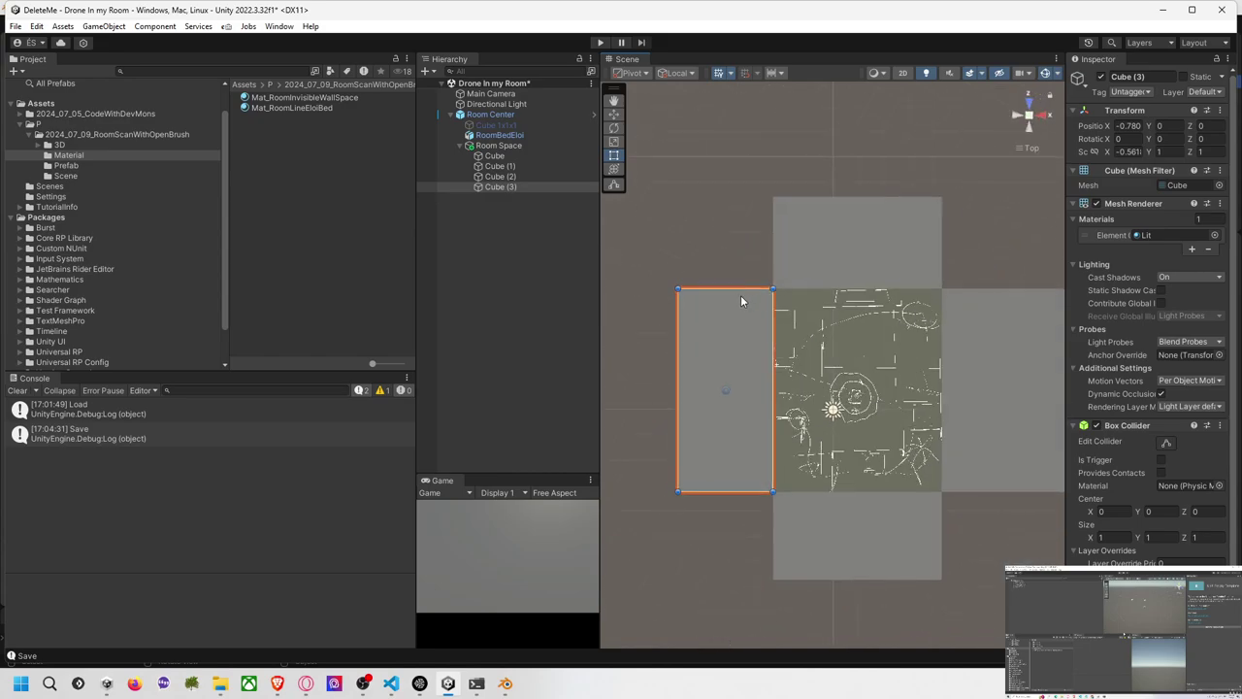
drag(741, 289, 741, 208)
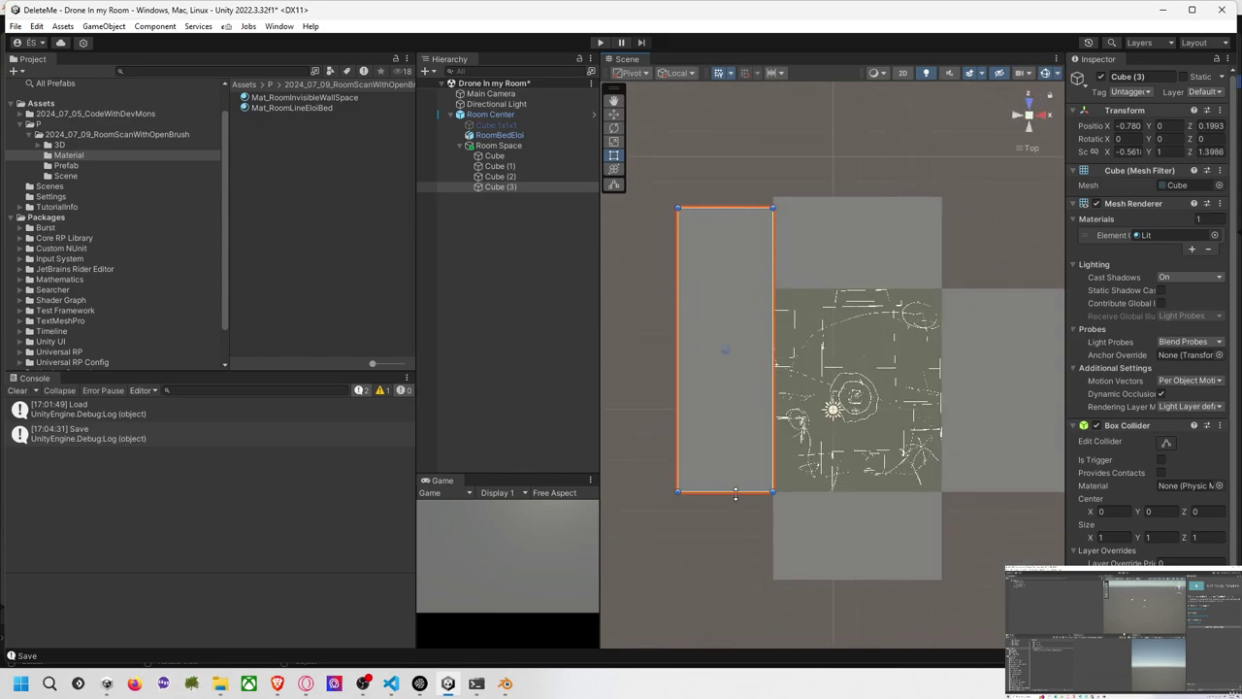
drag(736, 493, 736, 588)
click(1002, 470)
drag(1002, 491, 1002, 561)
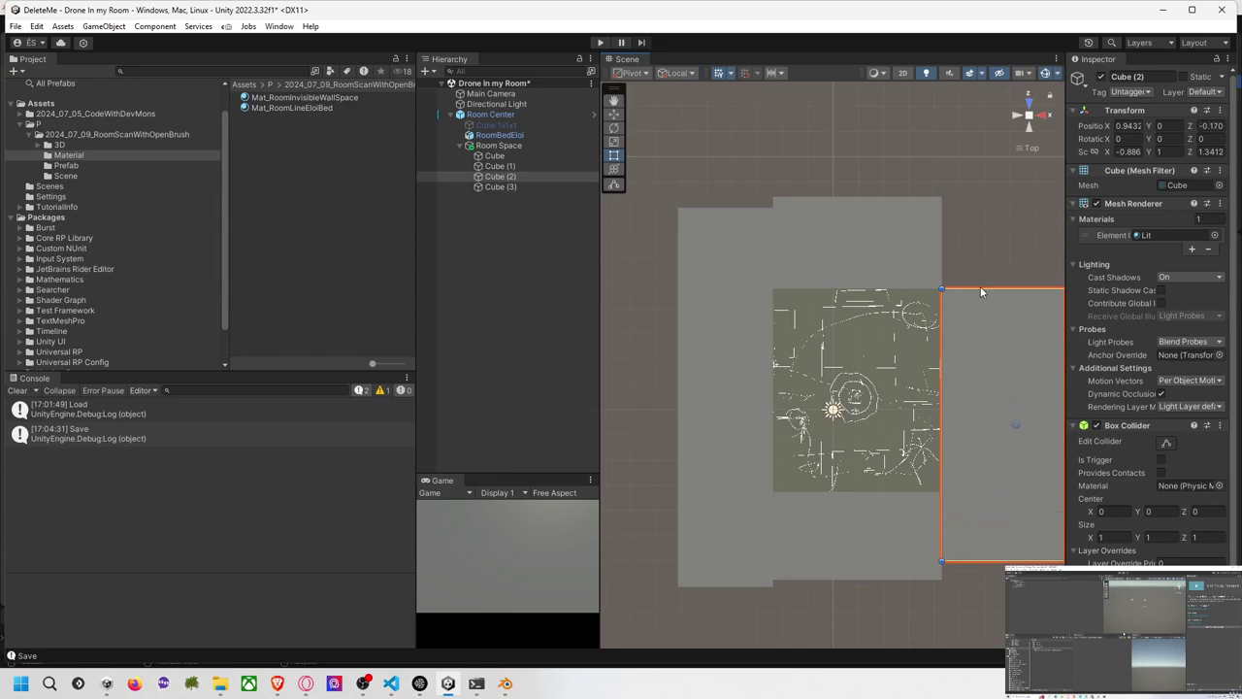
drag(988, 288, 988, 203)
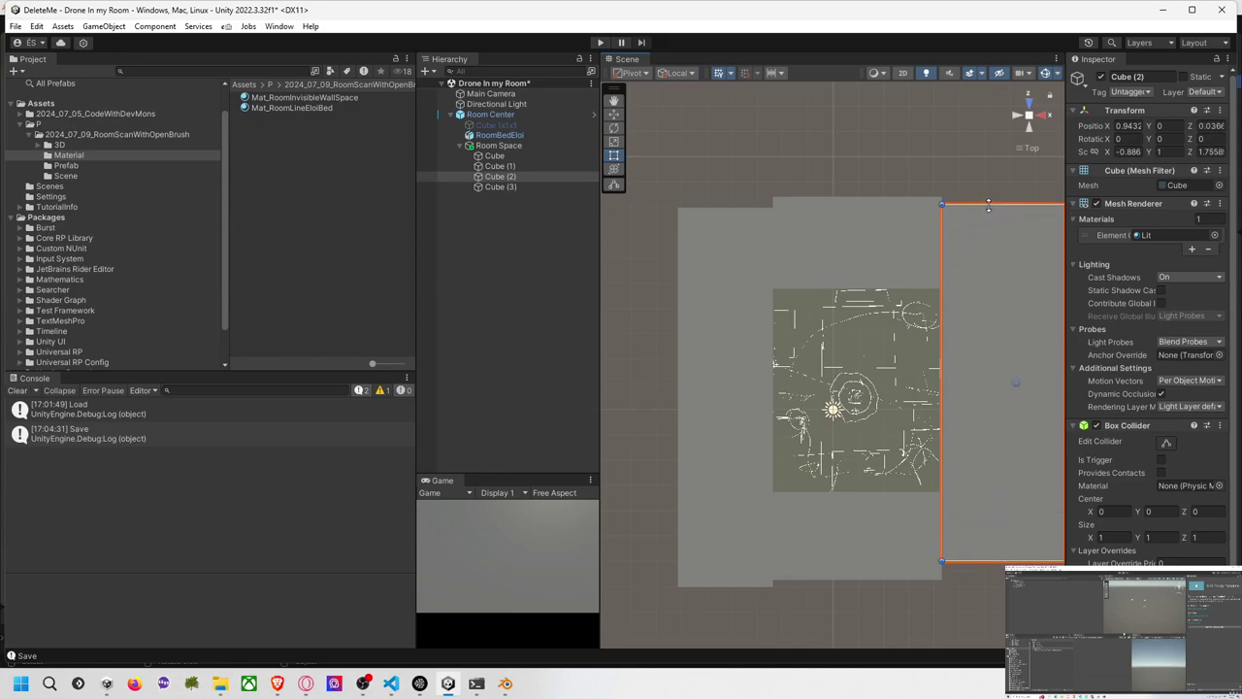
Add two new cubes, Cube (4) and Cube (5), under Room Space
right_click(501, 146)
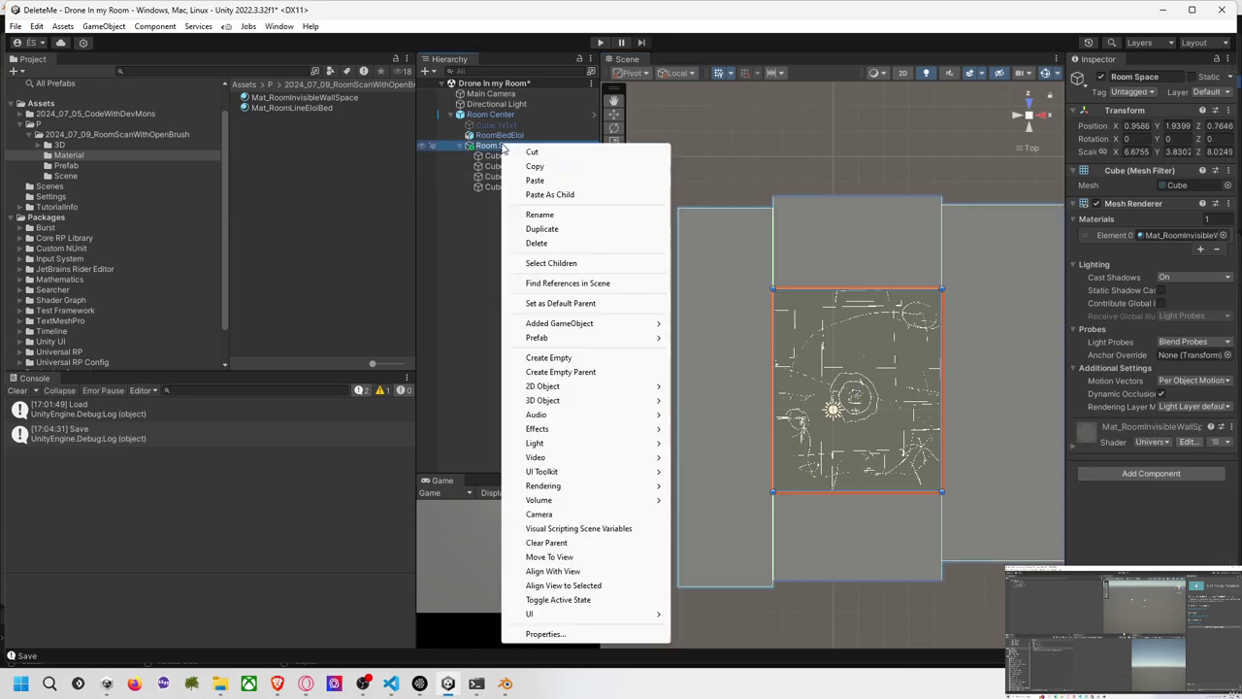
mouse_move(582, 401)
click(714, 401)
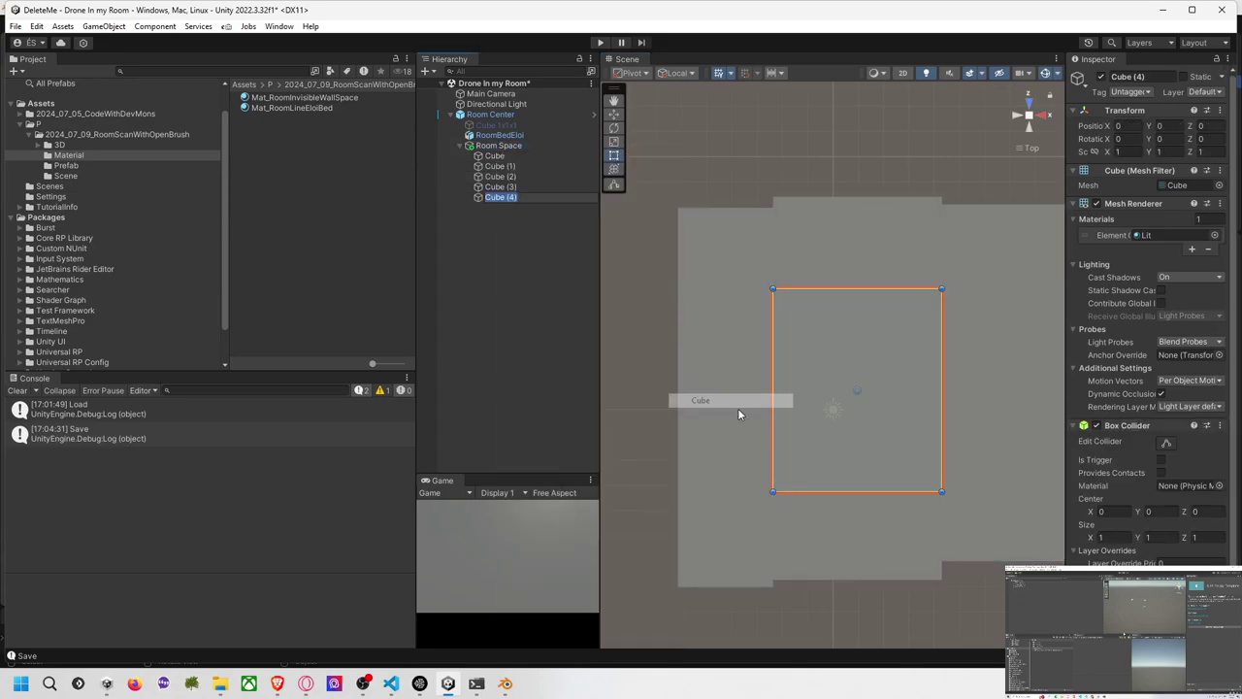
right_click(510, 146)
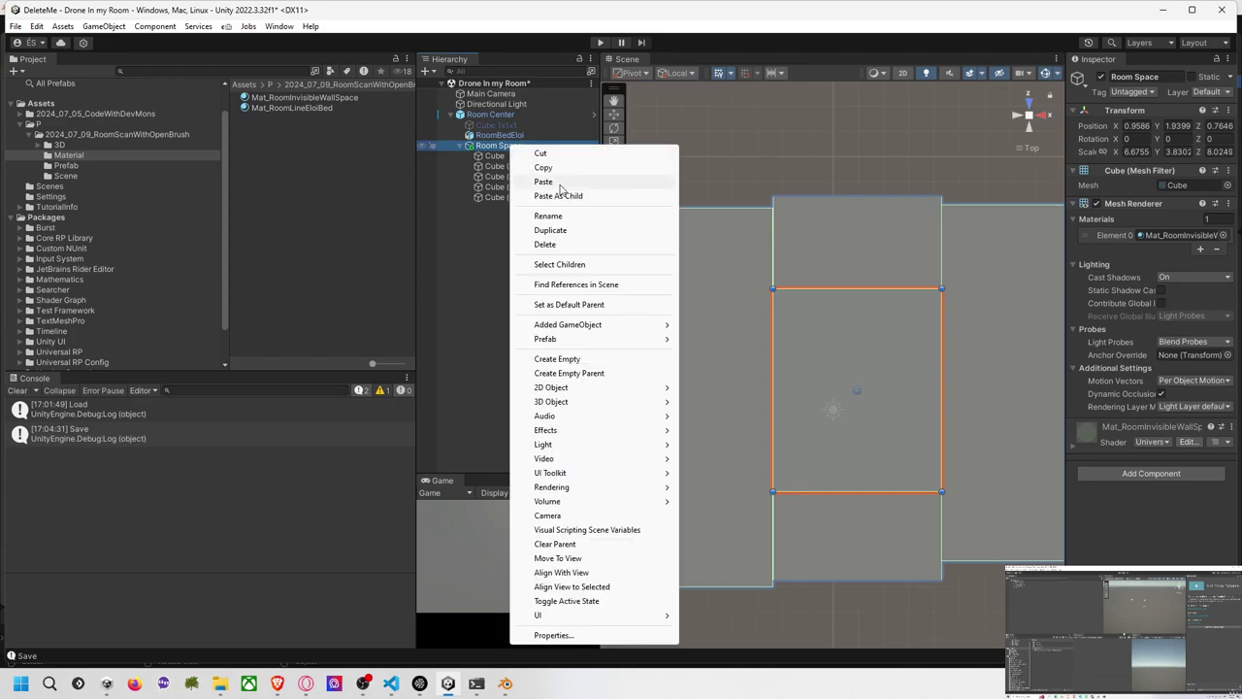
mouse_move(621, 401)
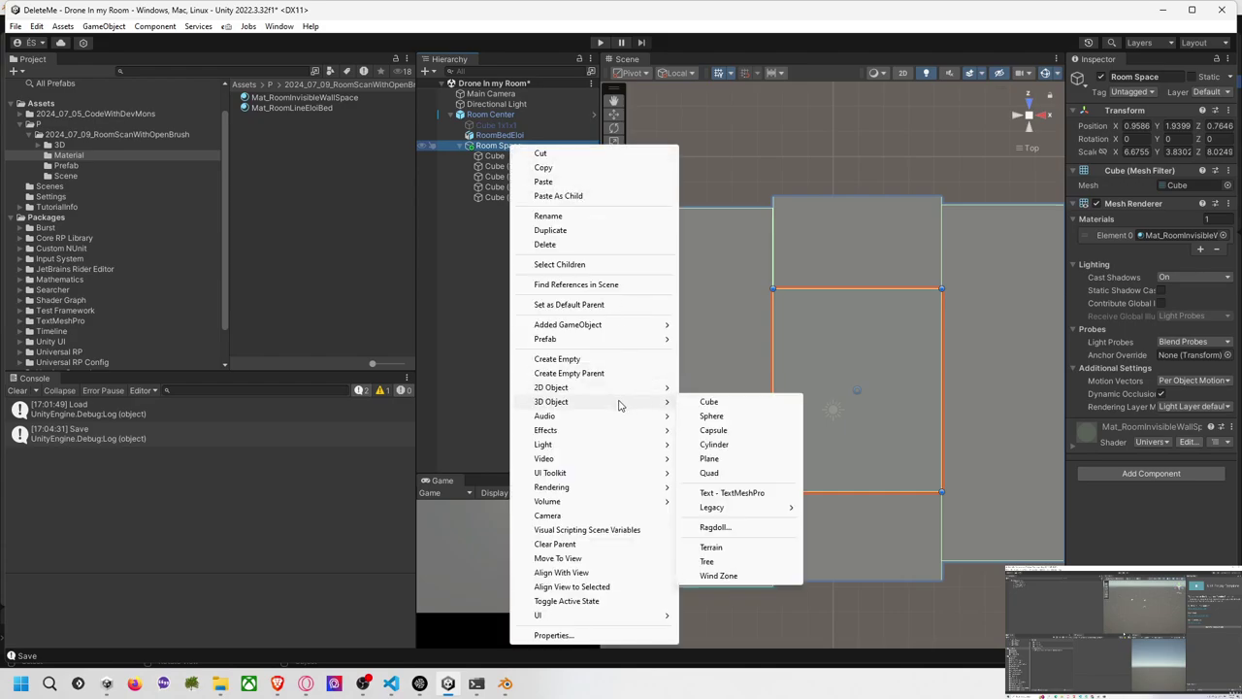
click(717, 401)
From the Back view, raise Cube (5) above Cube (4) and widen both across the room
click(1030, 127)
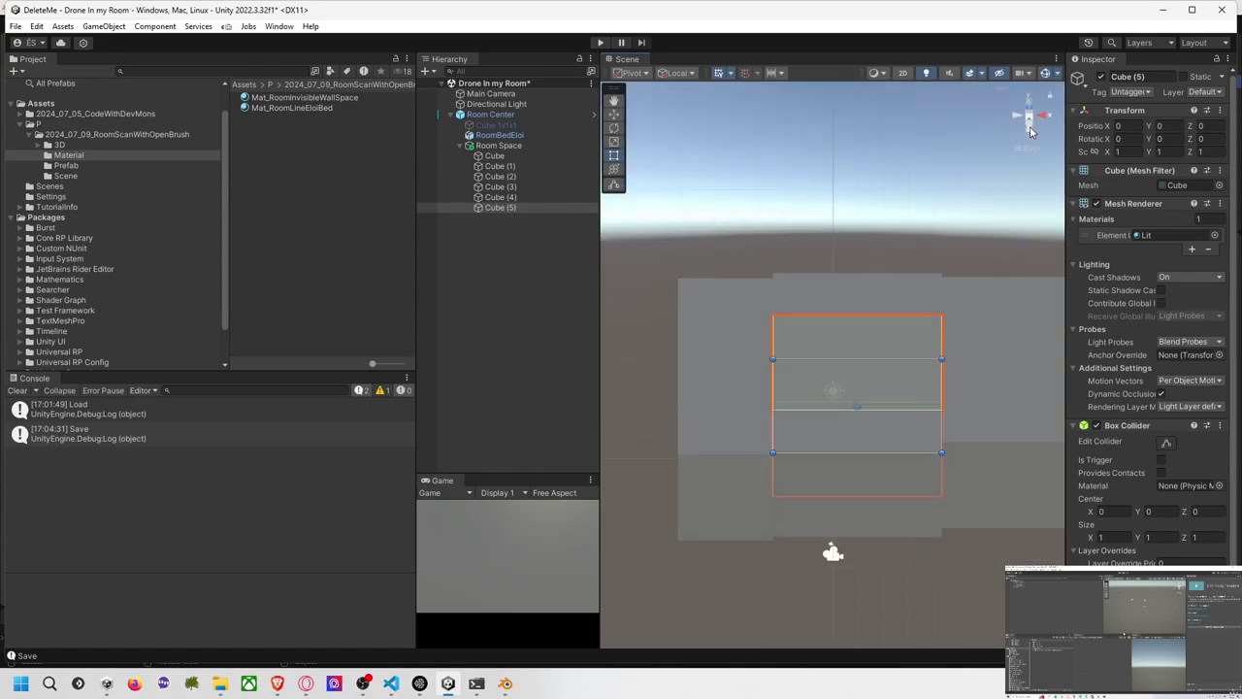
mouse_move(843, 436)
mouse_down()
mouse_move(842, 321)
mouse_move(860, 507)
mouse_up()
click(500, 197)
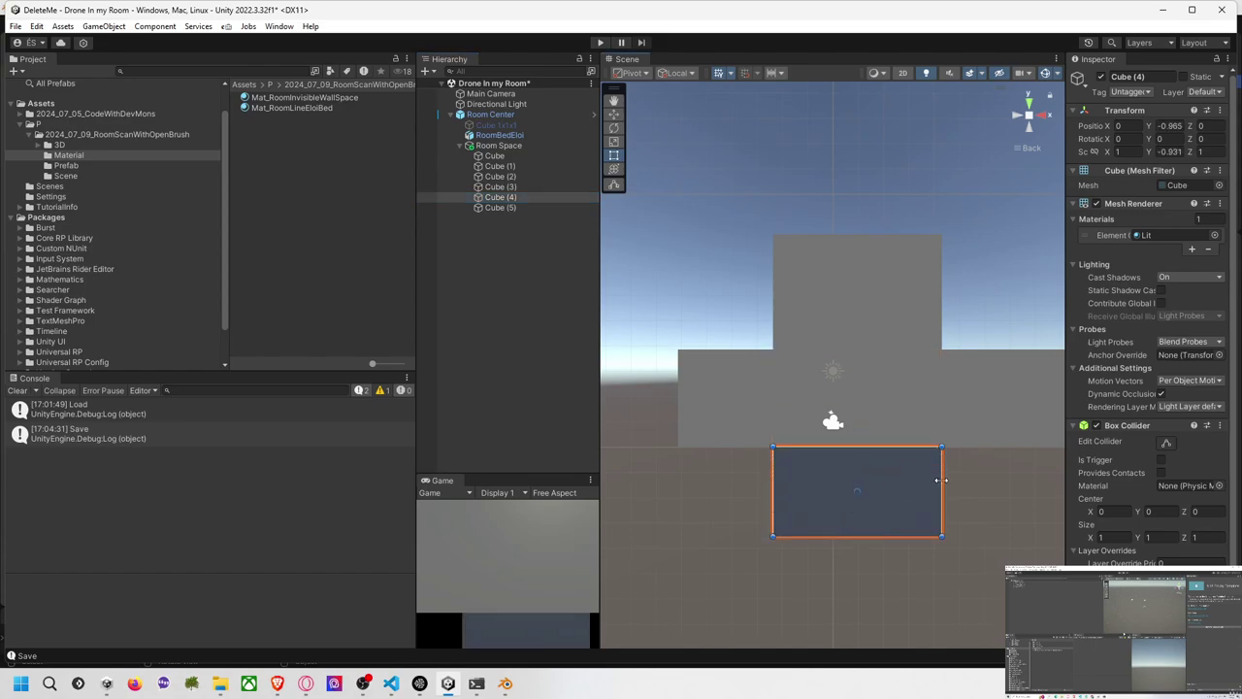
drag(941, 479, 1033, 484)
drag(771, 479, 697, 479)
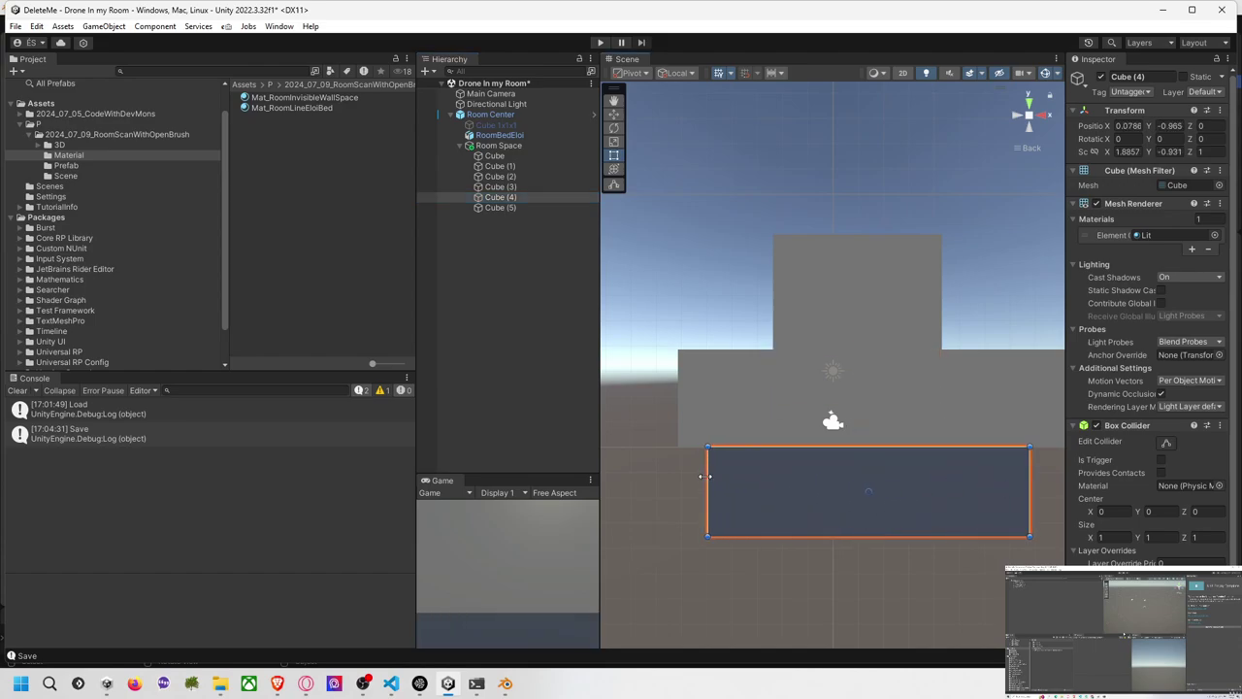
click(782, 295)
drag(773, 269, 671, 273)
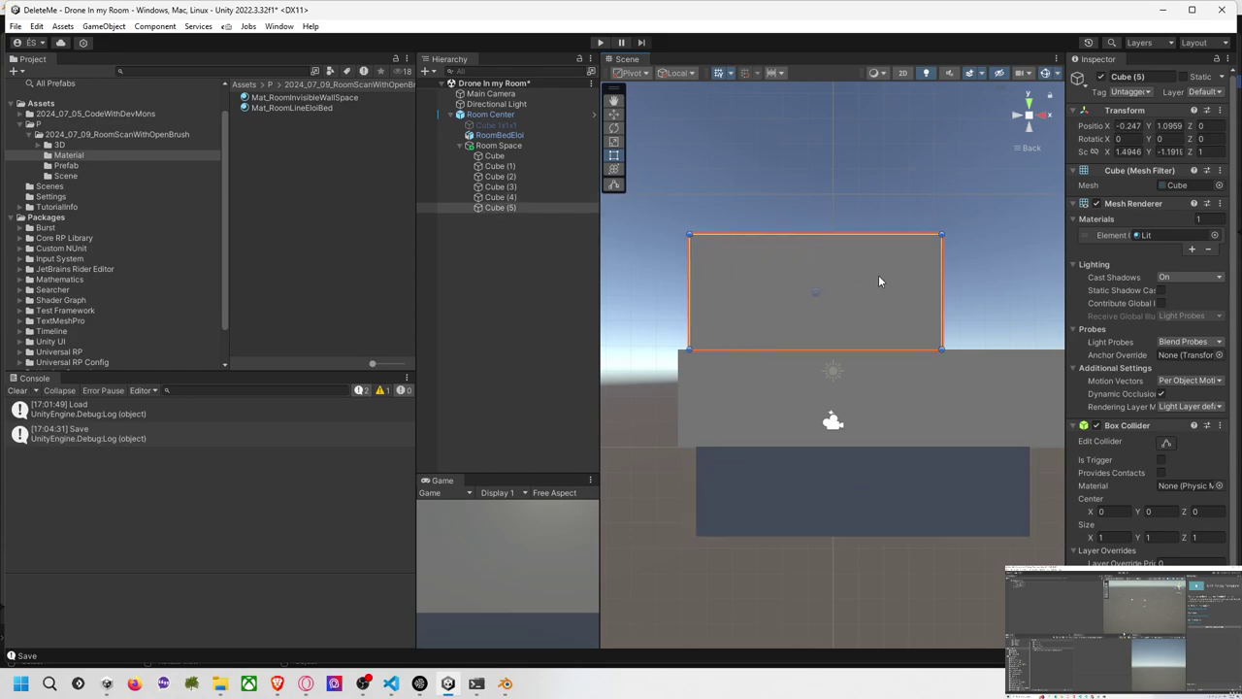
drag(952, 289, 1043, 289)
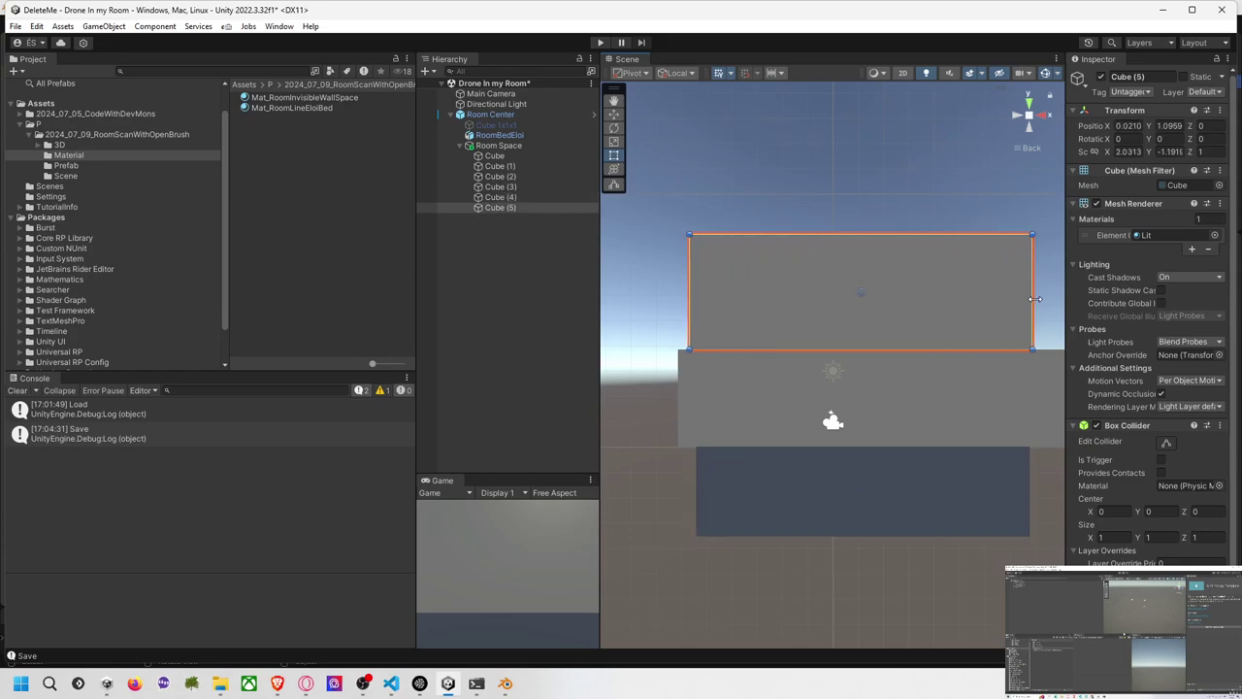
From the Right view, extend both cubes' depth to span the room
click(1045, 117)
drag(907, 282, 999, 292)
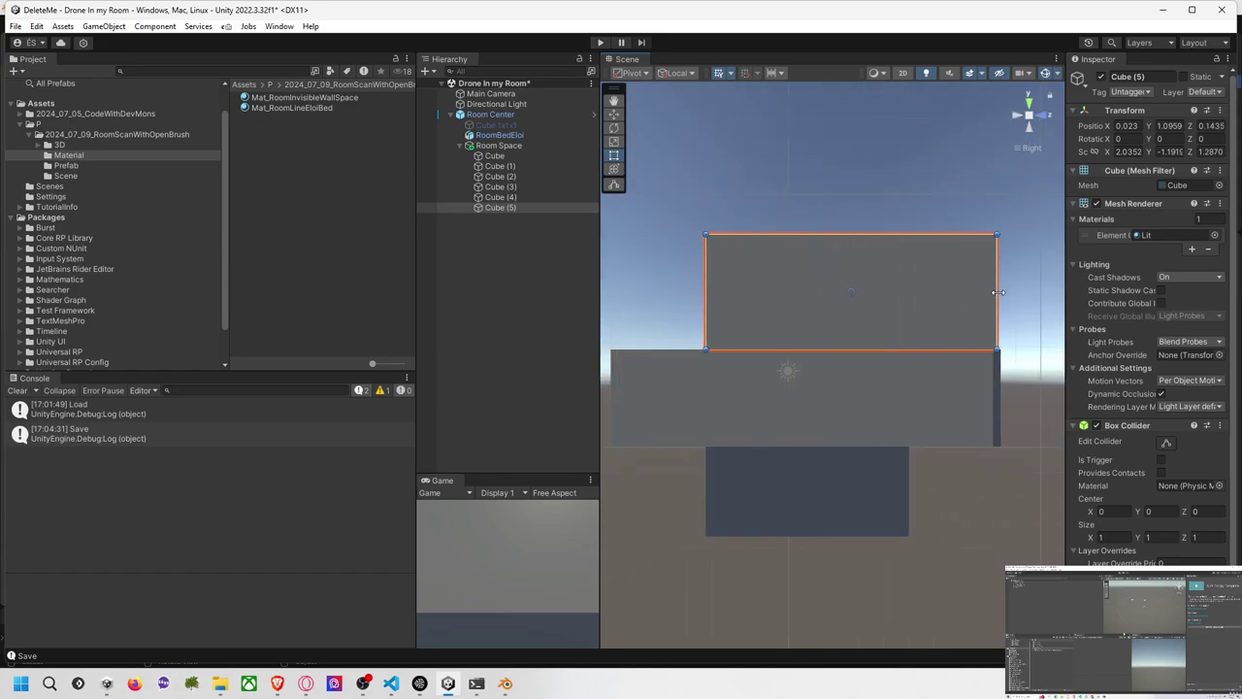
click(908, 485)
drag(906, 485, 985, 488)
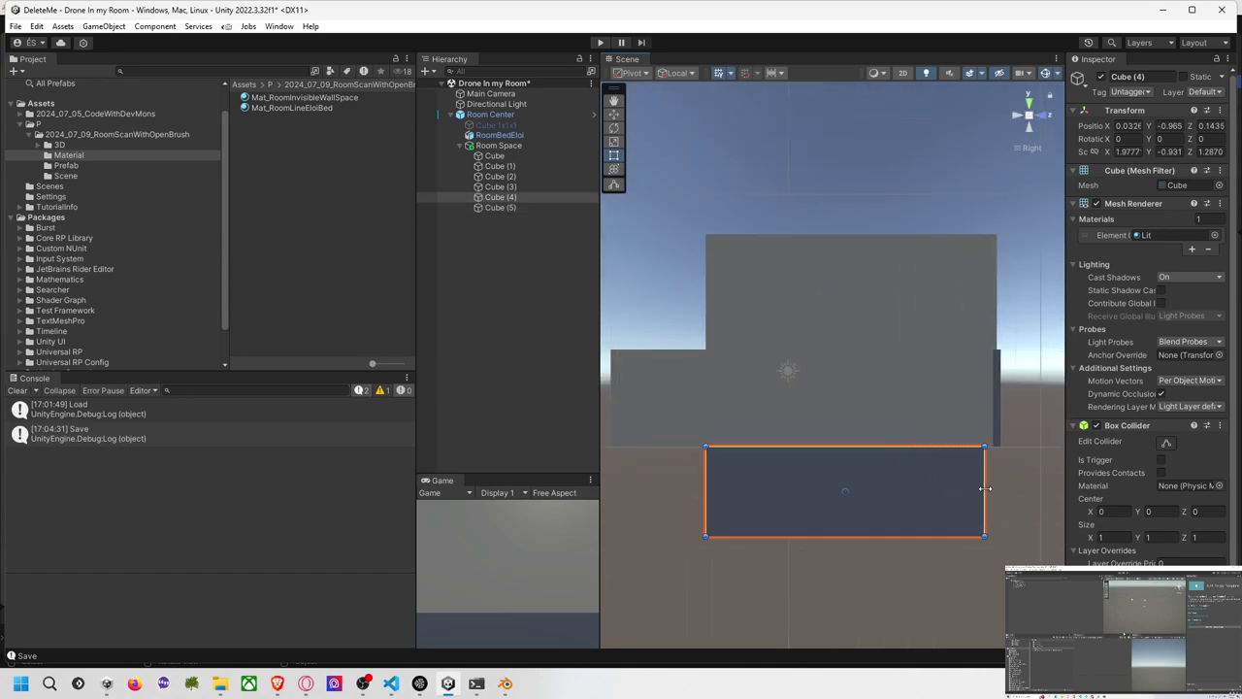
drag(702, 486, 611, 462)
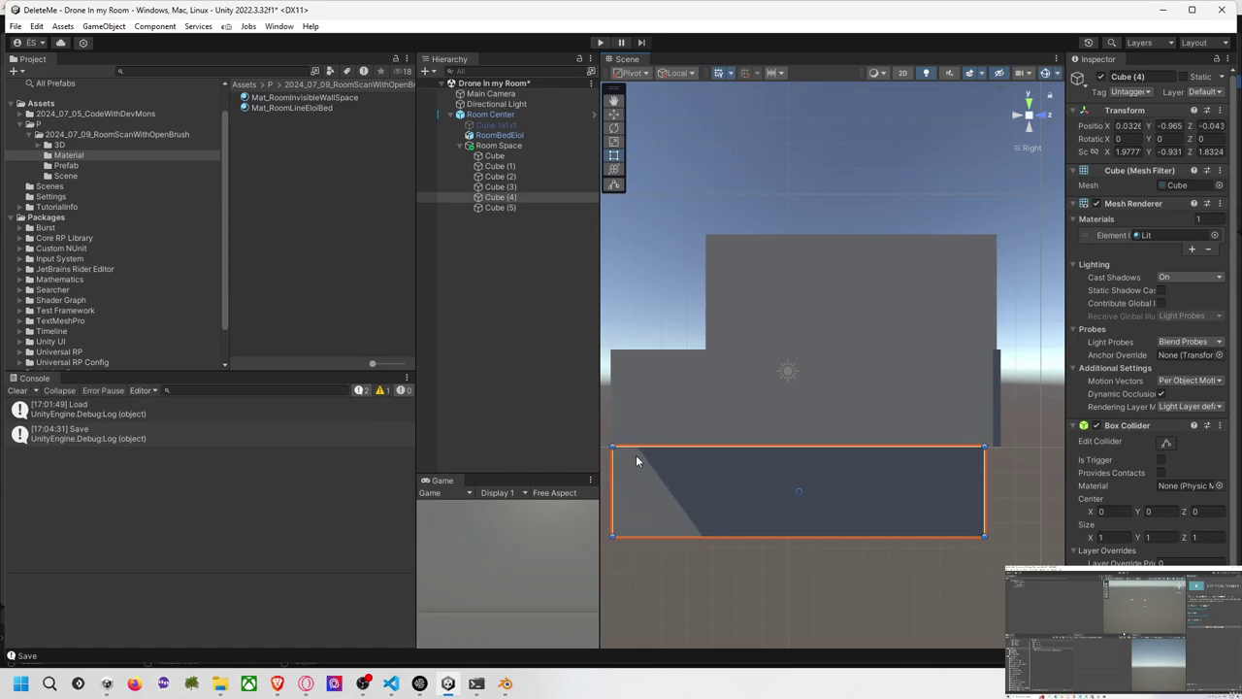
click(724, 286)
drag(710, 276, 619, 282)
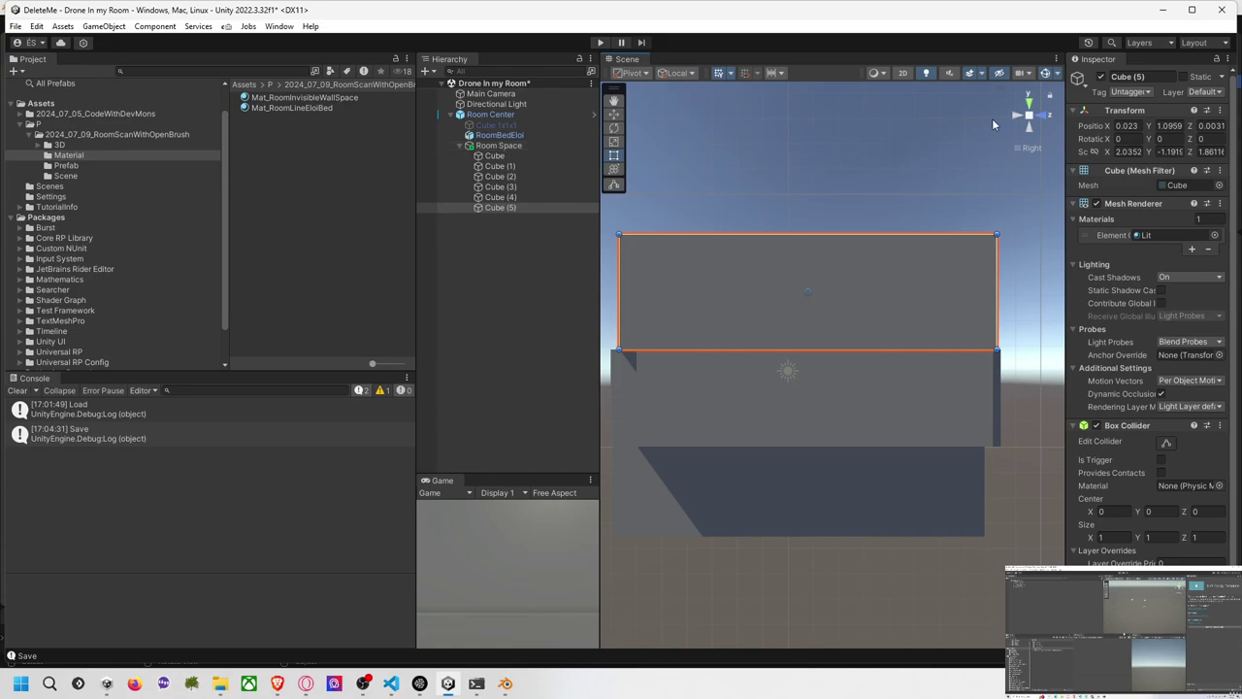
click(1030, 111)
mouse_move(897, 353)
right_down()
mouse_move(943, 396)
mouse_move(833, 287)
mouse_move(938, 311)
right_up()
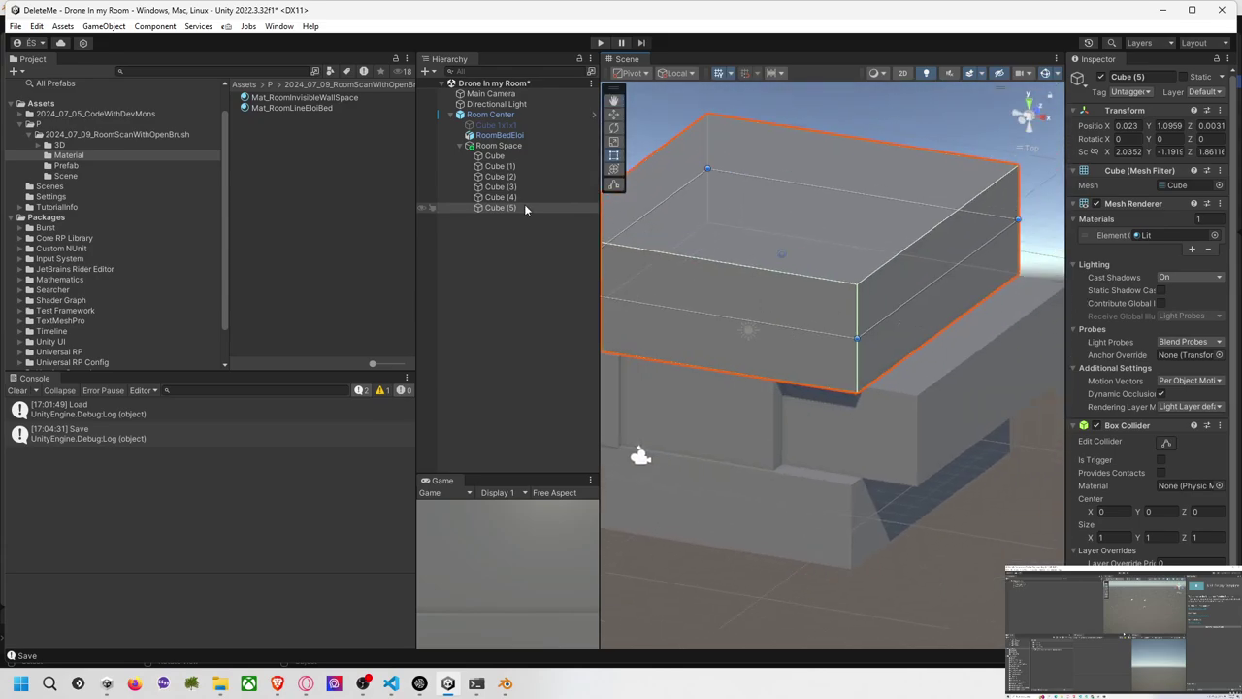
Turn off the Mesh Renderer on all six Room Space cubes, Cube through Cube (5)
shift+click(509, 158)
click(1097, 203)
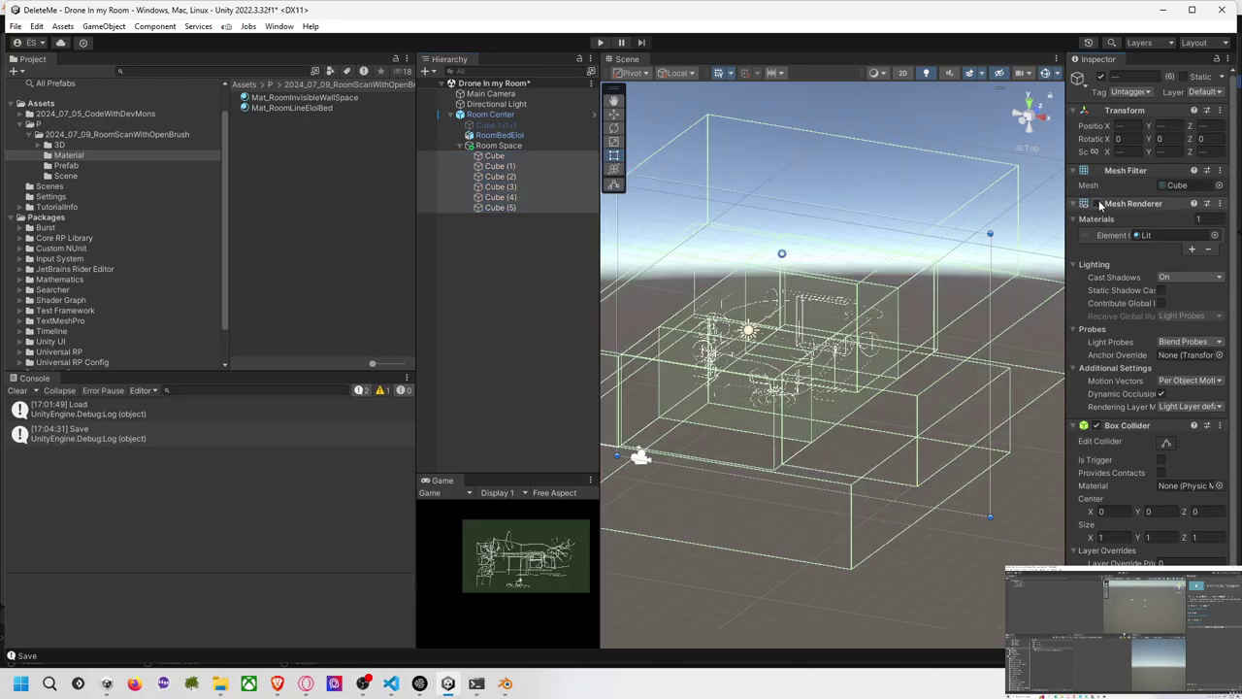
mouse_move(930, 269)
right_down()
mouse_move(915, 588)
mouse_move(639, 333)
mouse_move(709, 377)
right_up()
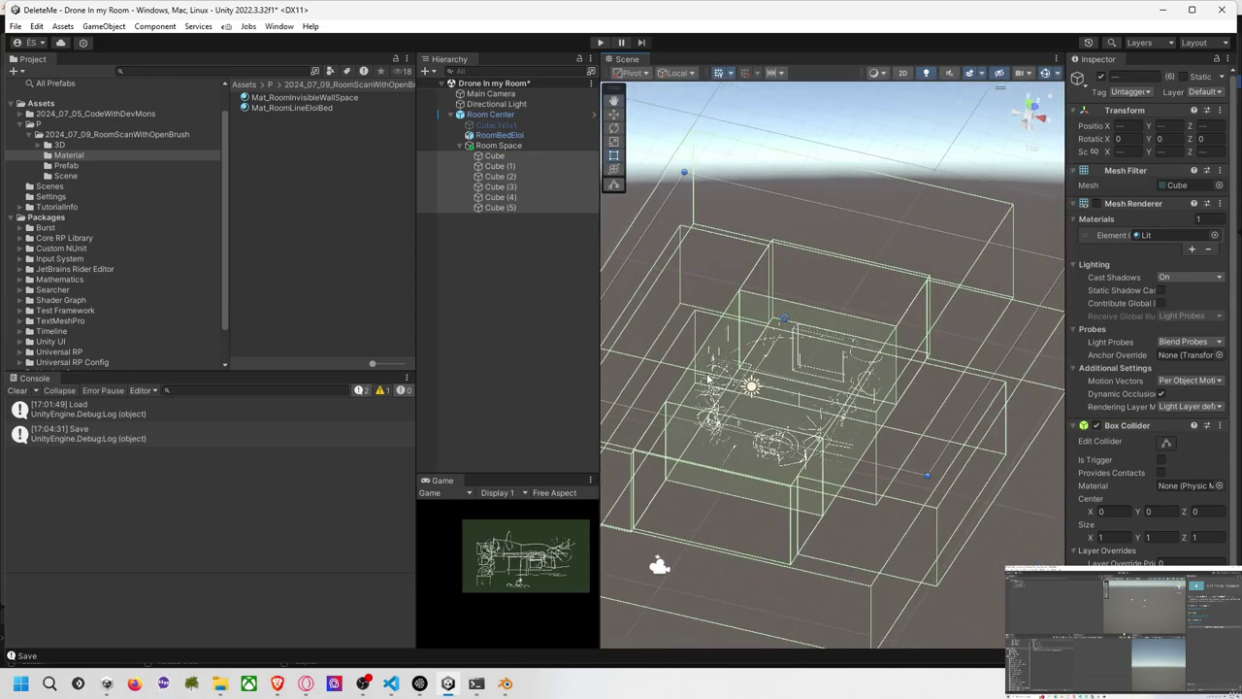
Hide Room Space in the Scene view, frame the room scan, and select Room Center
click(423, 146)
click(527, 322)
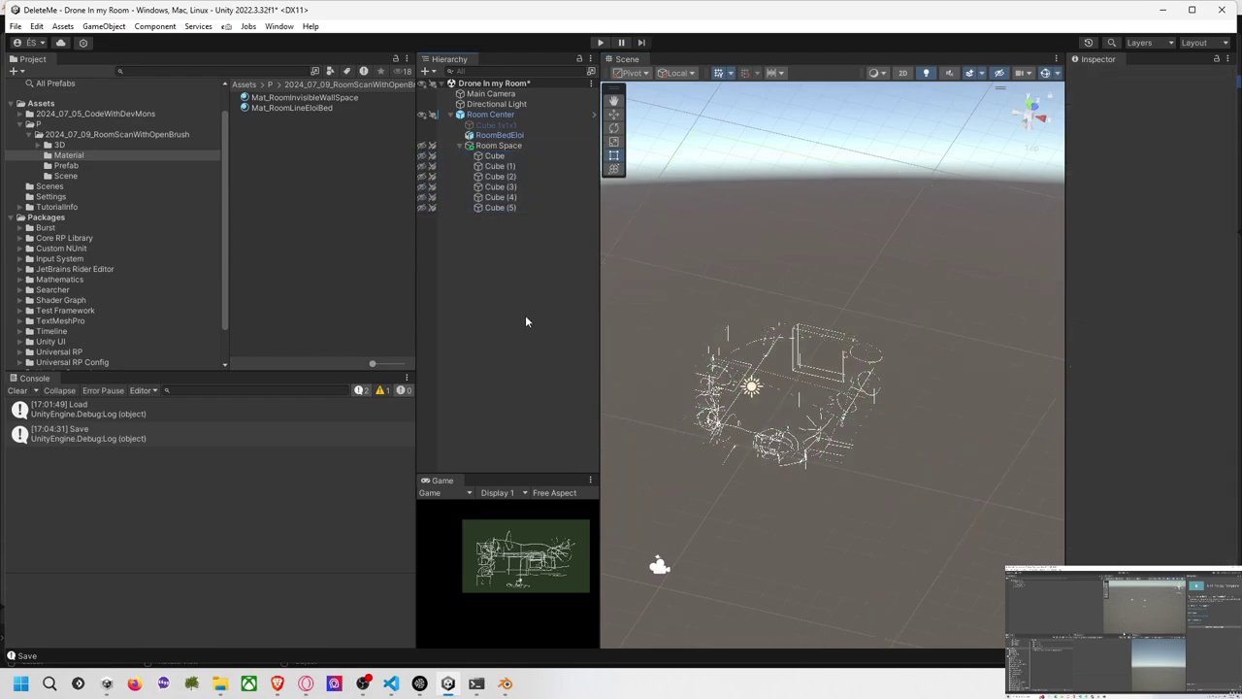
double_click(498, 146)
mouse_move(787, 418)
right_down()
mouse_move(840, 350)
mouse_move(794, 393)
right_up()
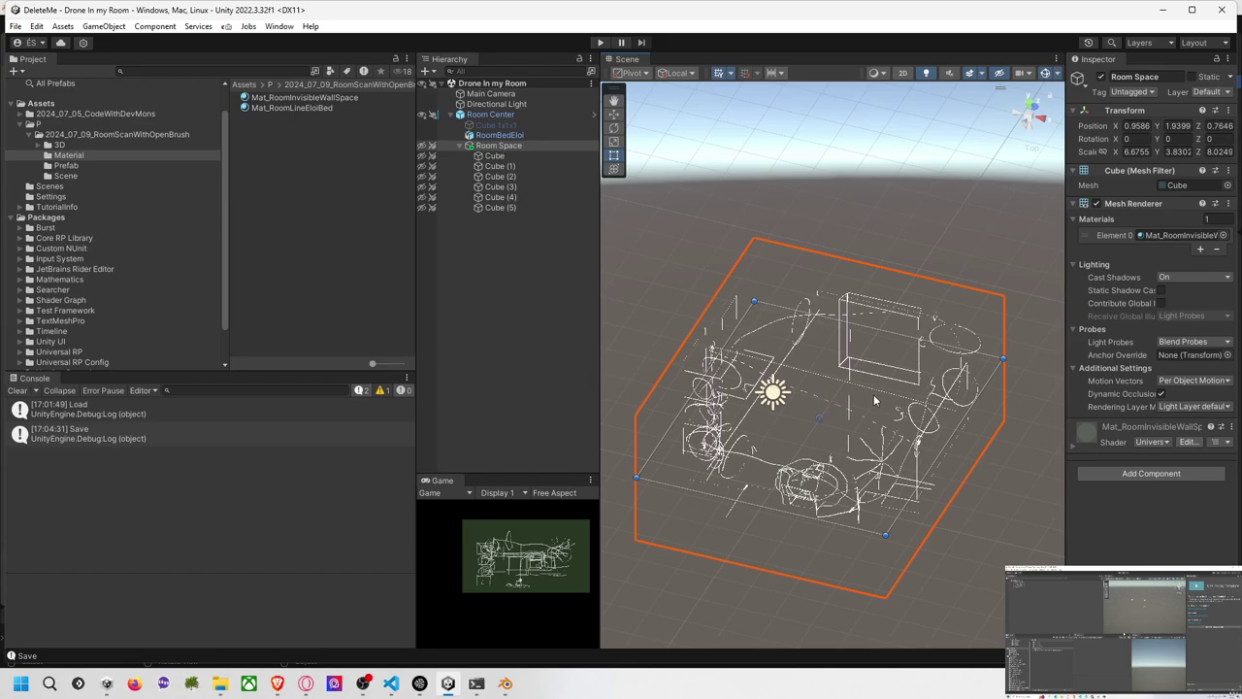
right_drag(873, 400, 692, 364)
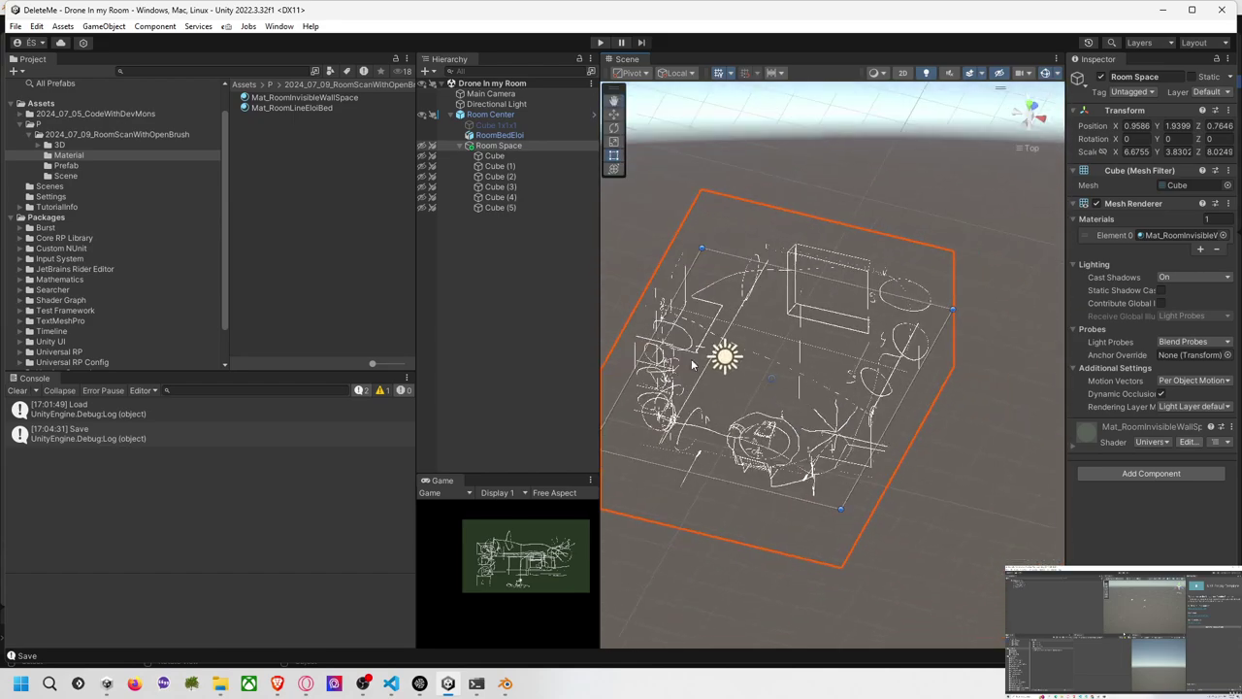
click(489, 115)
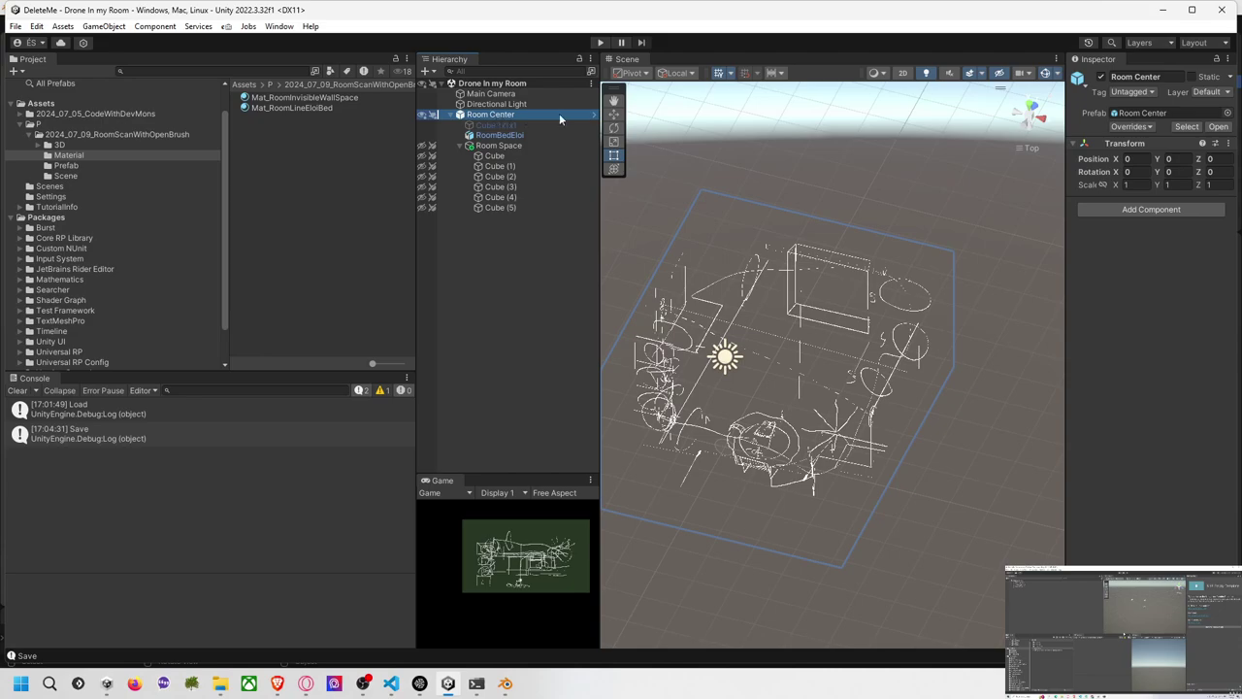
Apply all overrides to the Room Center prefab and view the package's README
click(1149, 126)
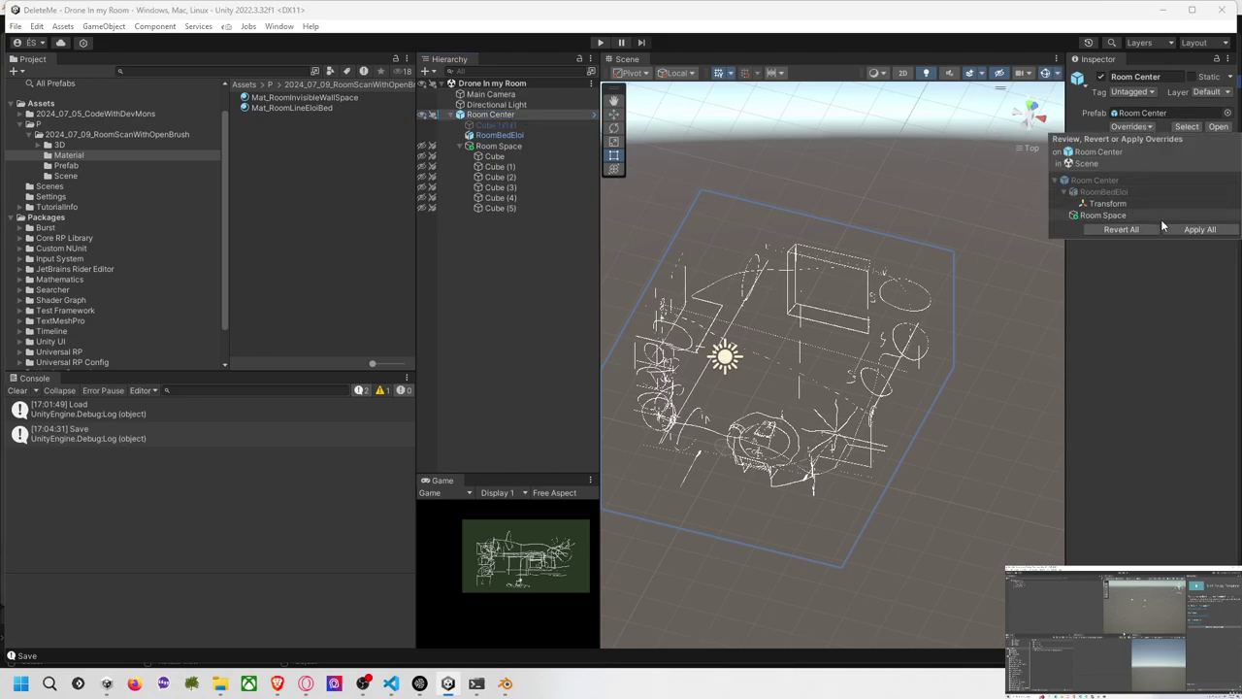
click(1220, 230)
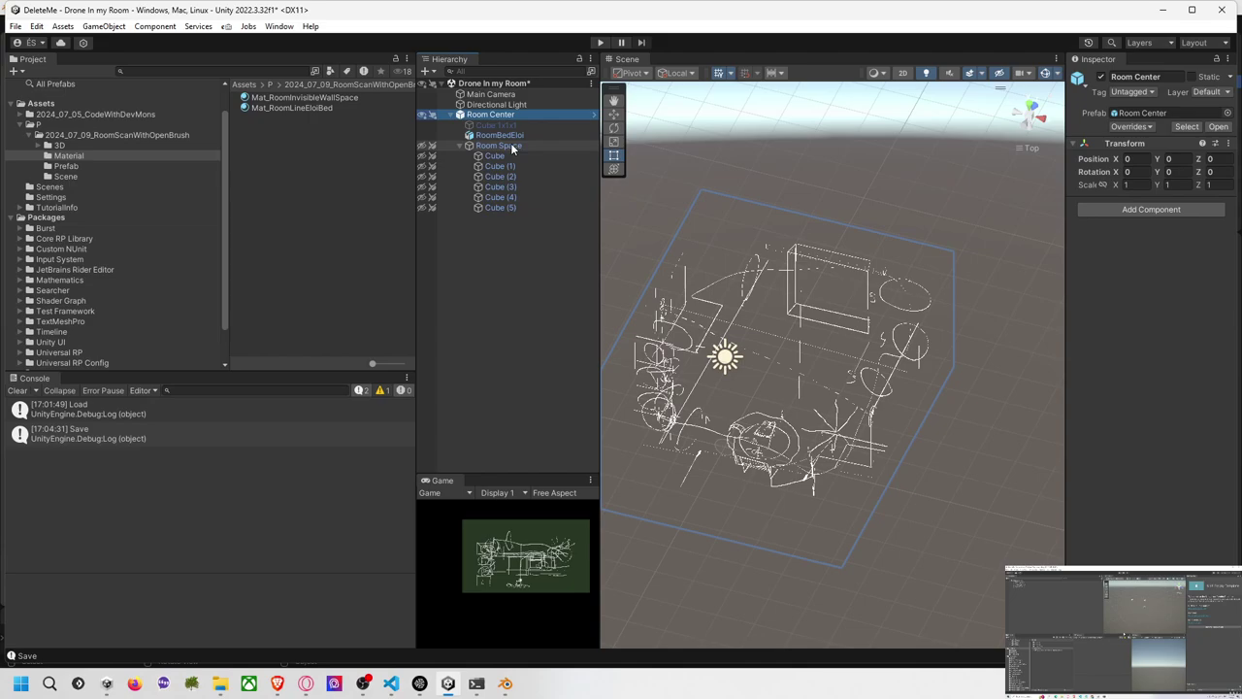
click(124, 135)
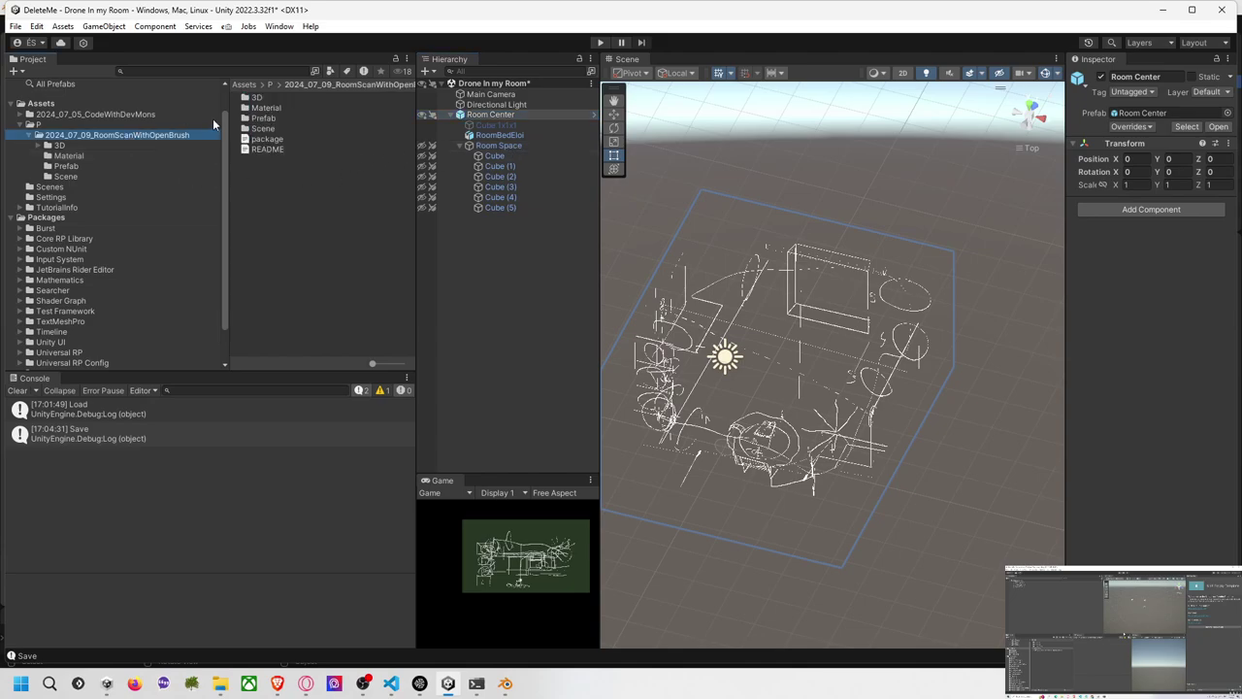
click(268, 149)
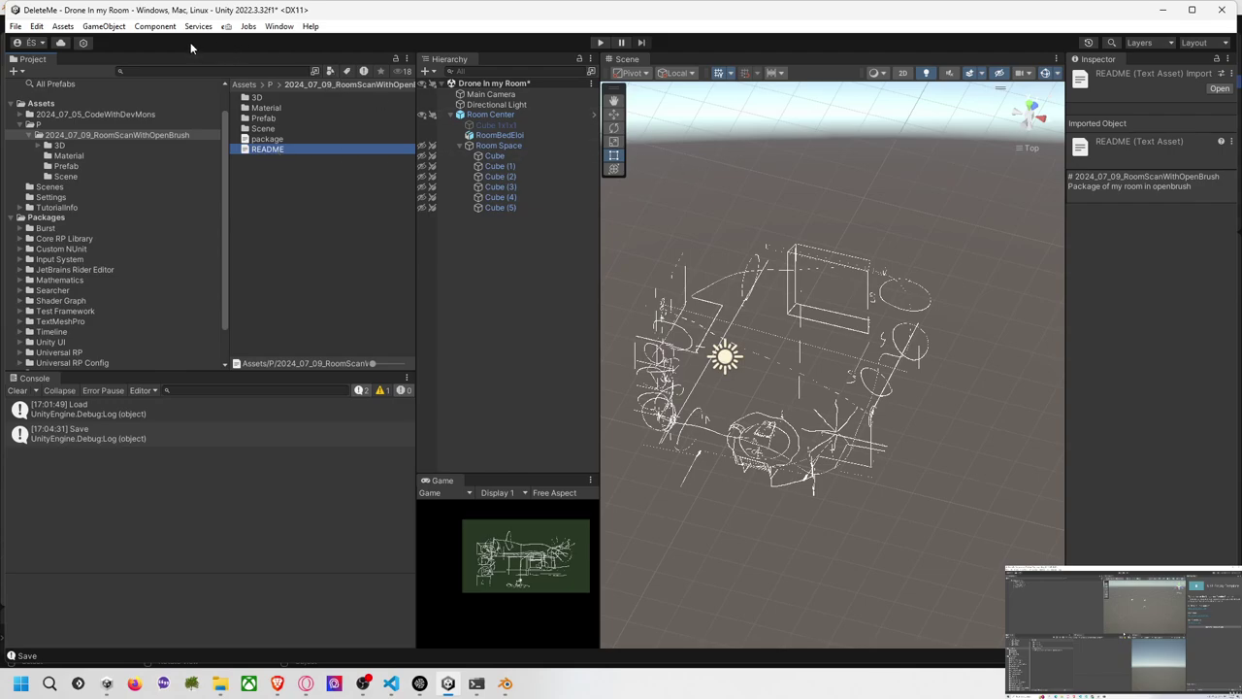
Open and close the package init builder, then clear the selection and the console
click(226, 26)
mouse_move(320, 41)
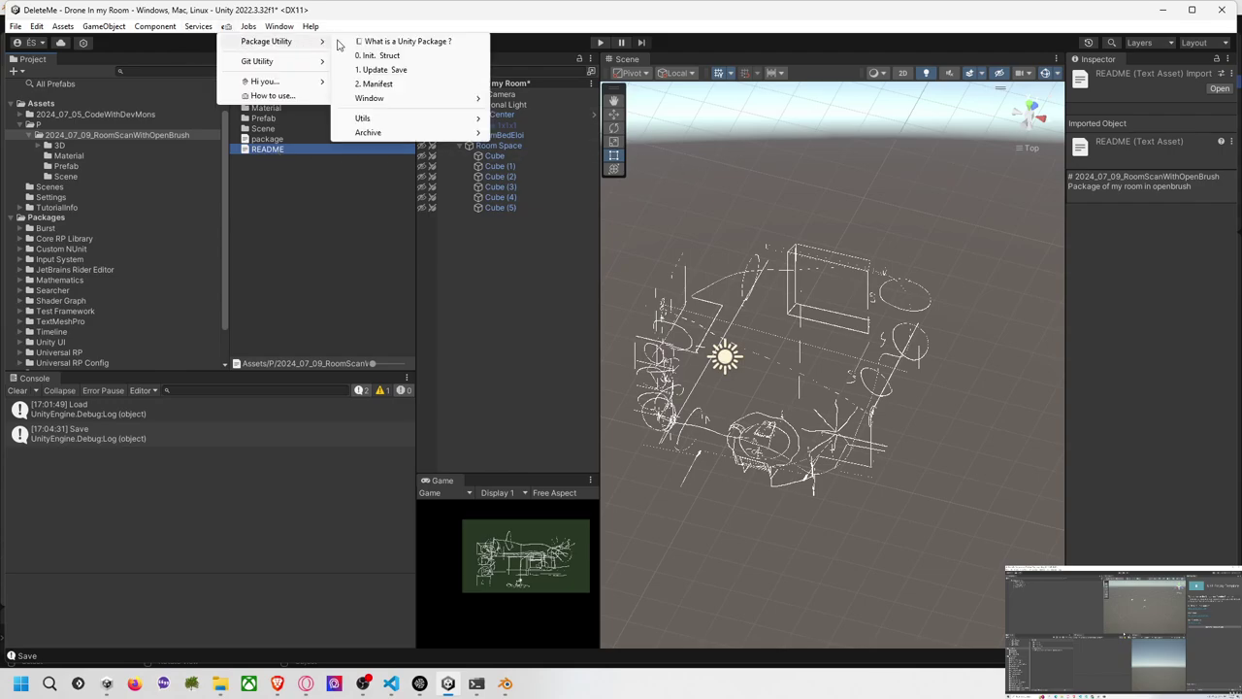
click(384, 56)
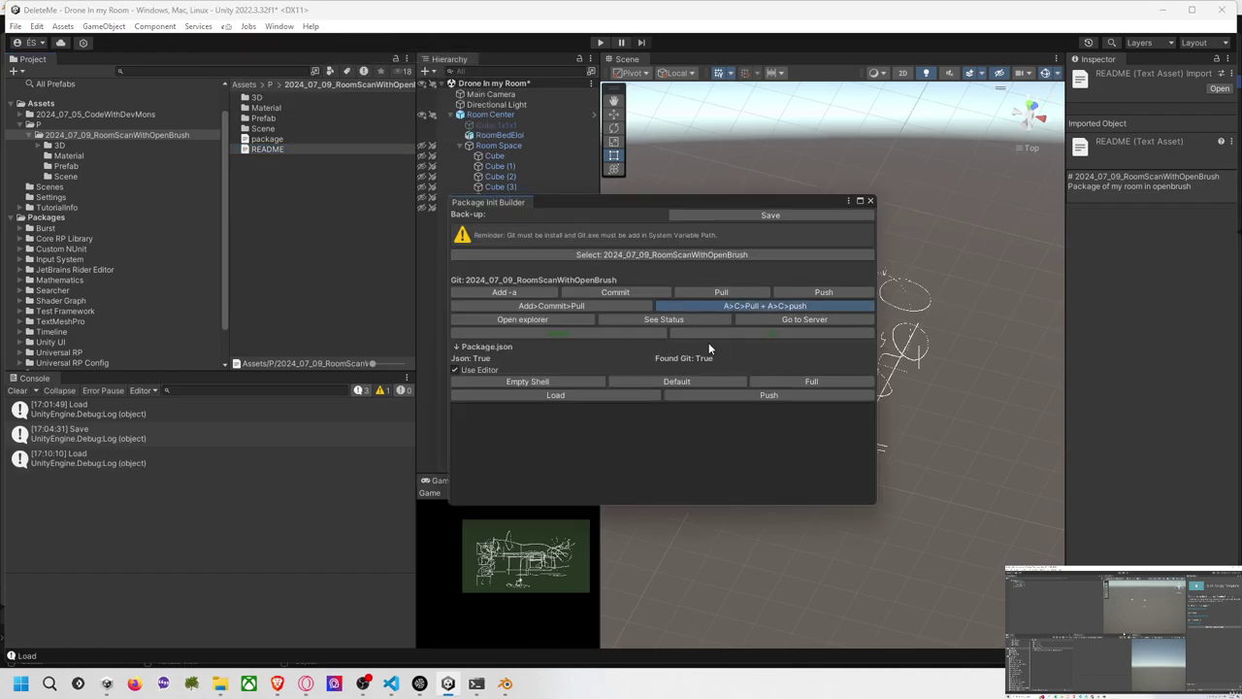
click(870, 201)
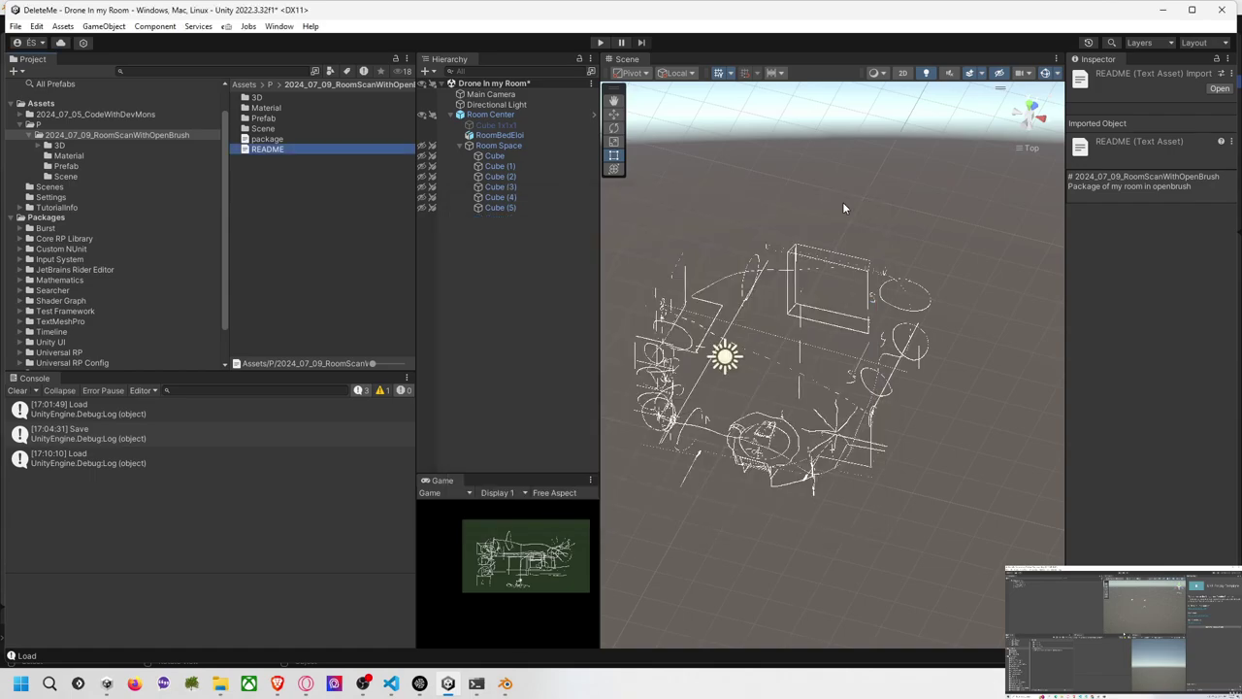
click(528, 306)
click(17, 390)
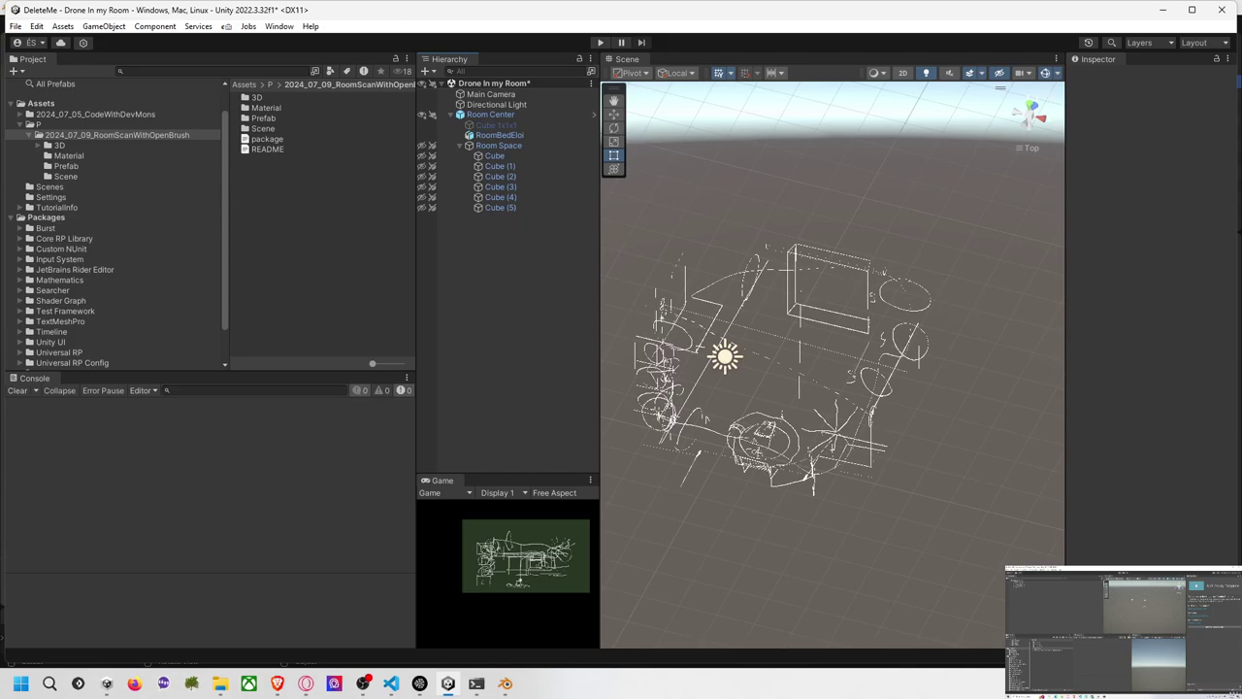
Copy the 2024_07_09_RoomScanWithOpenBrush repository's HTTPS clone URL on GitHub
key(alt+Tab)
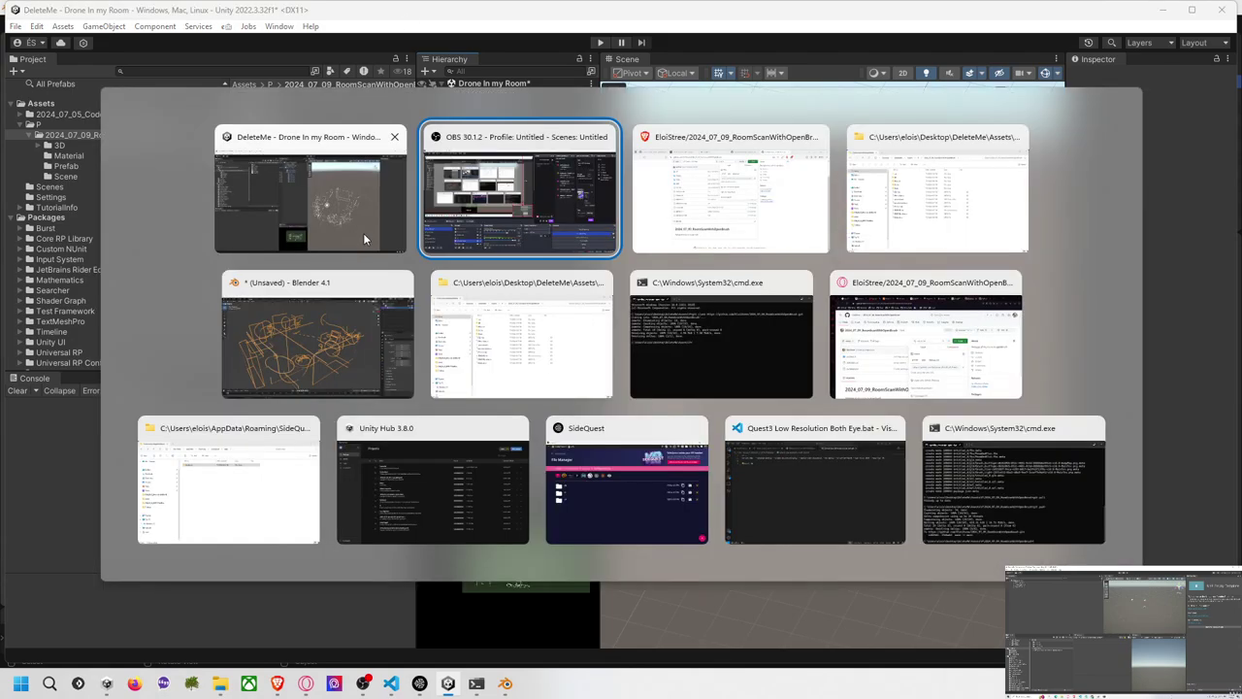
key(alt+Tab)
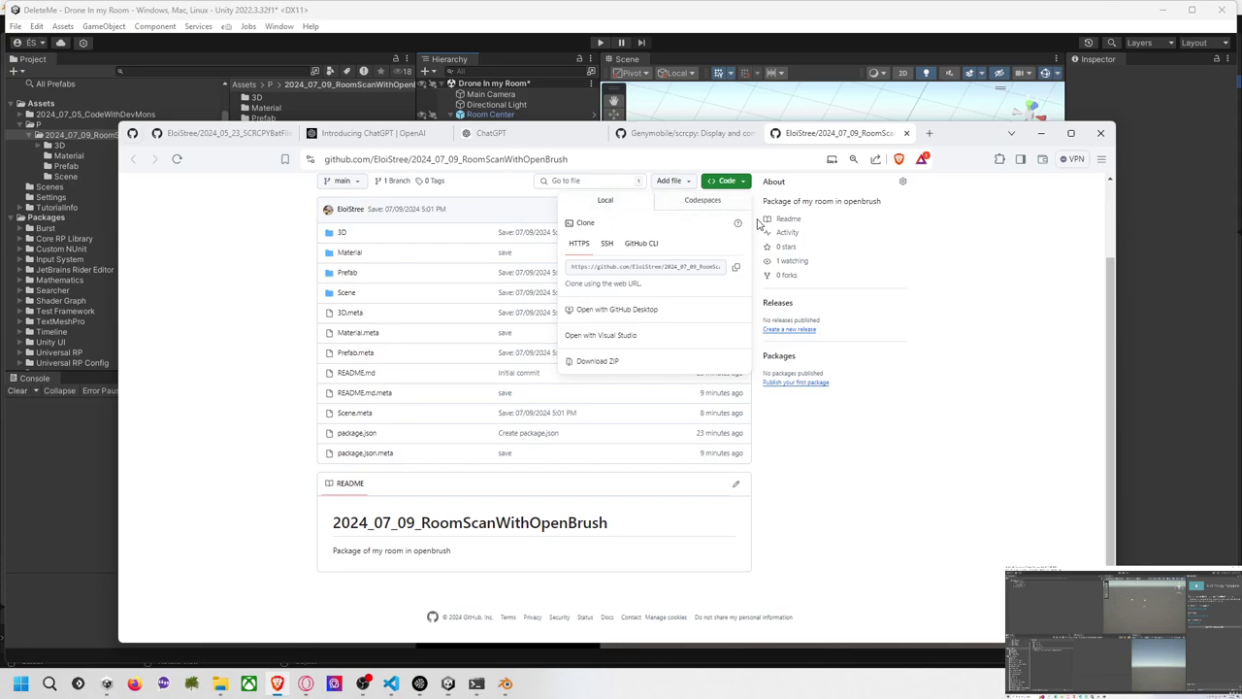
click(765, 199)
click(728, 181)
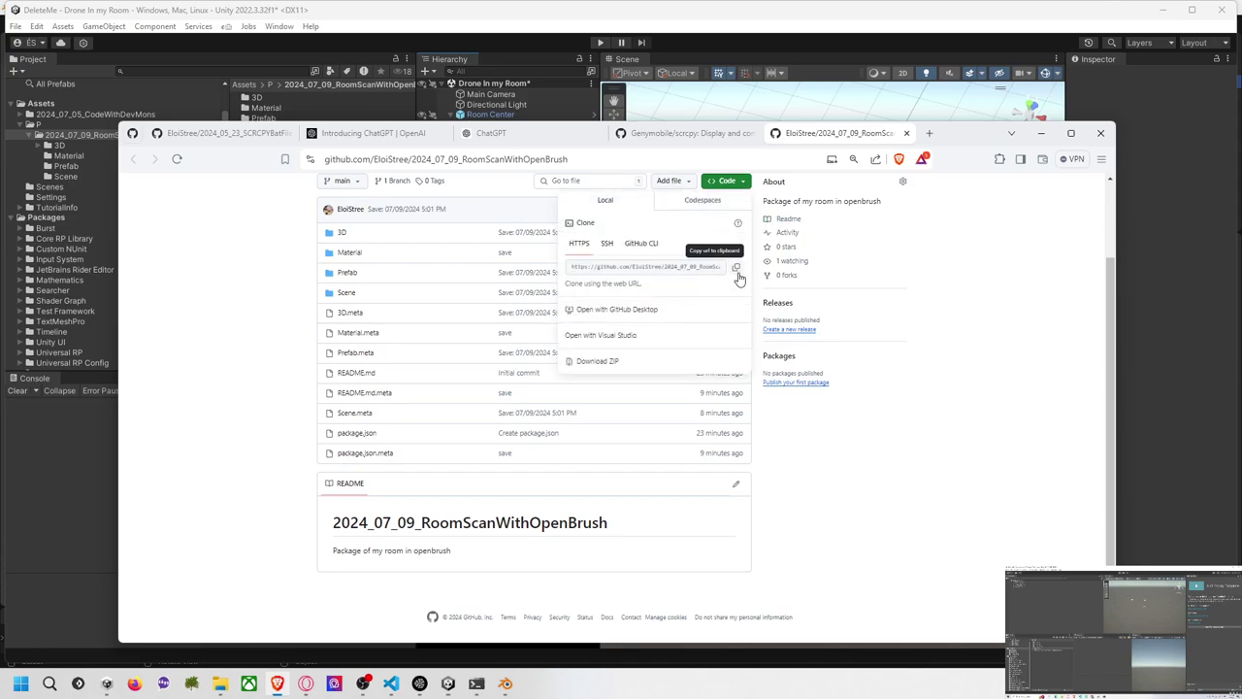
click(737, 267)
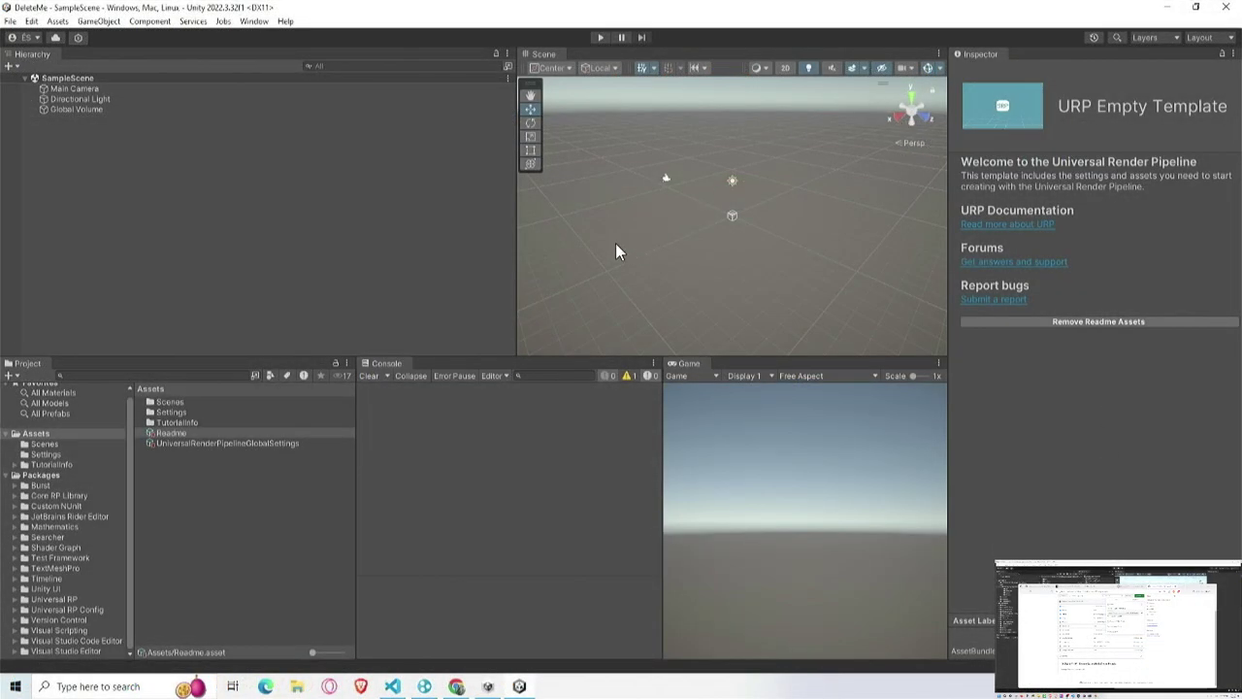
In Package Manager, add a package from git URL using the pasted RoomScanWithOpenBrush repository URL
click(342, 123)
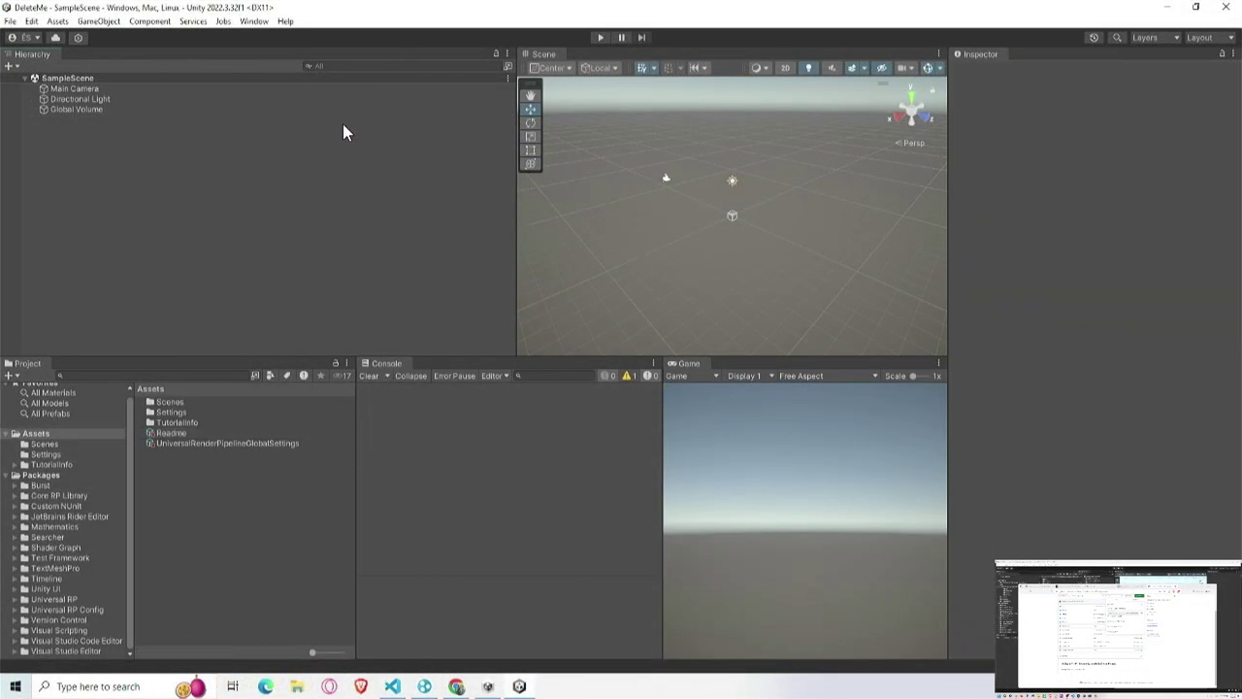
click(255, 20)
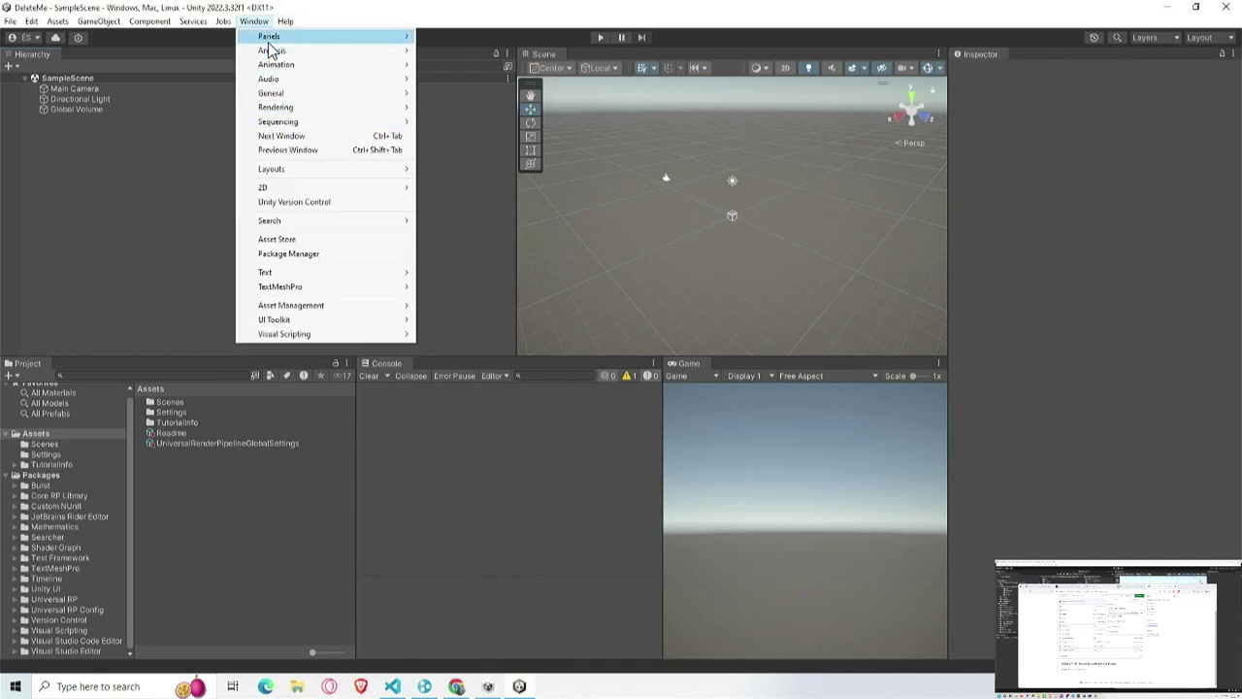
click(313, 251)
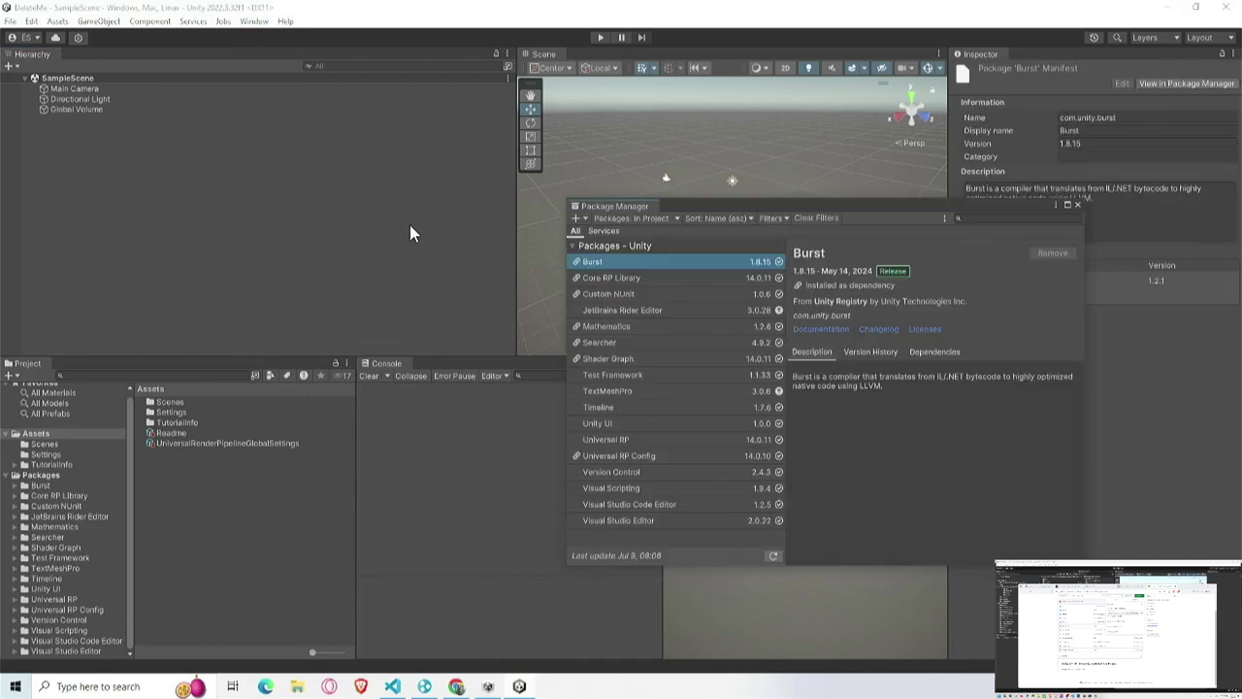
click(582, 219)
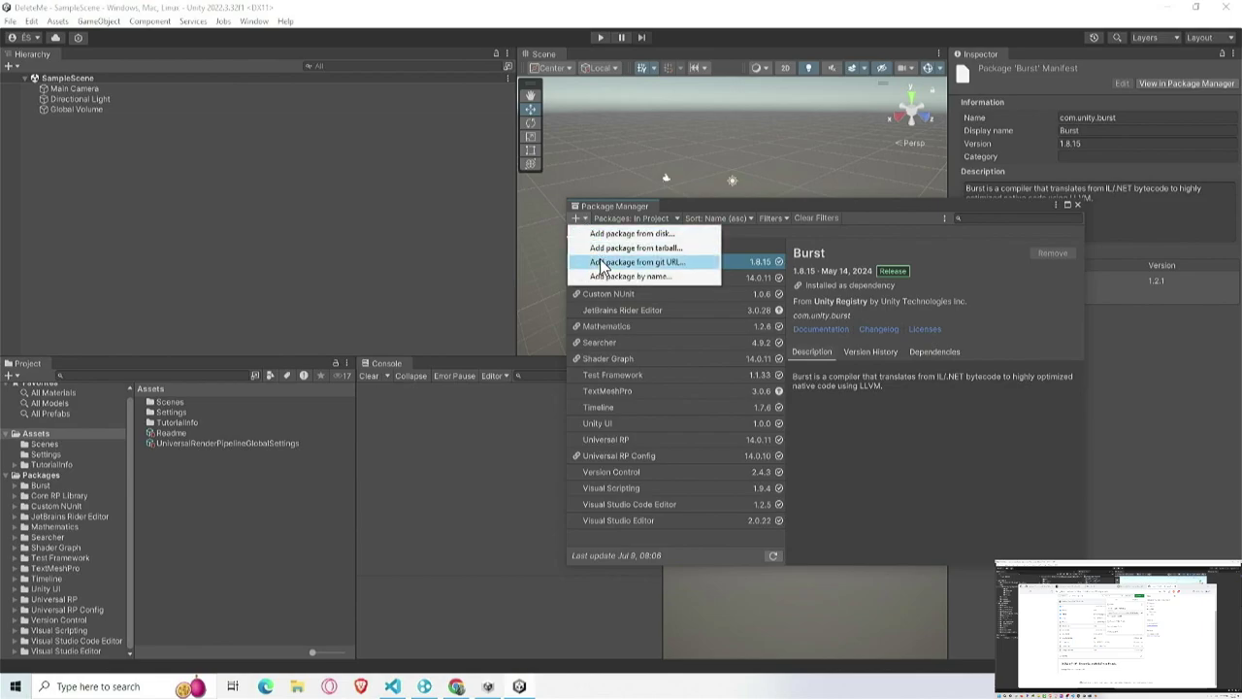
click(603, 264)
text(https://github.com/EloiStree/2024_07_09_RoomScanWithOpenBrush.git)
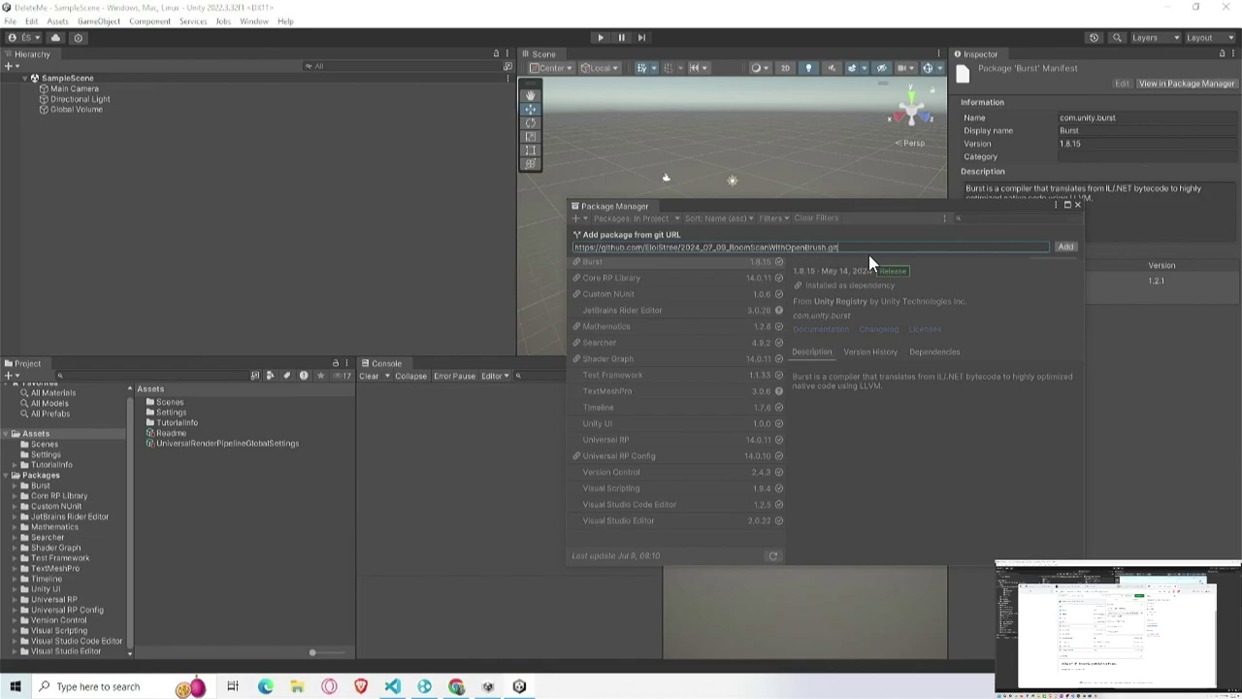
click(1063, 248)
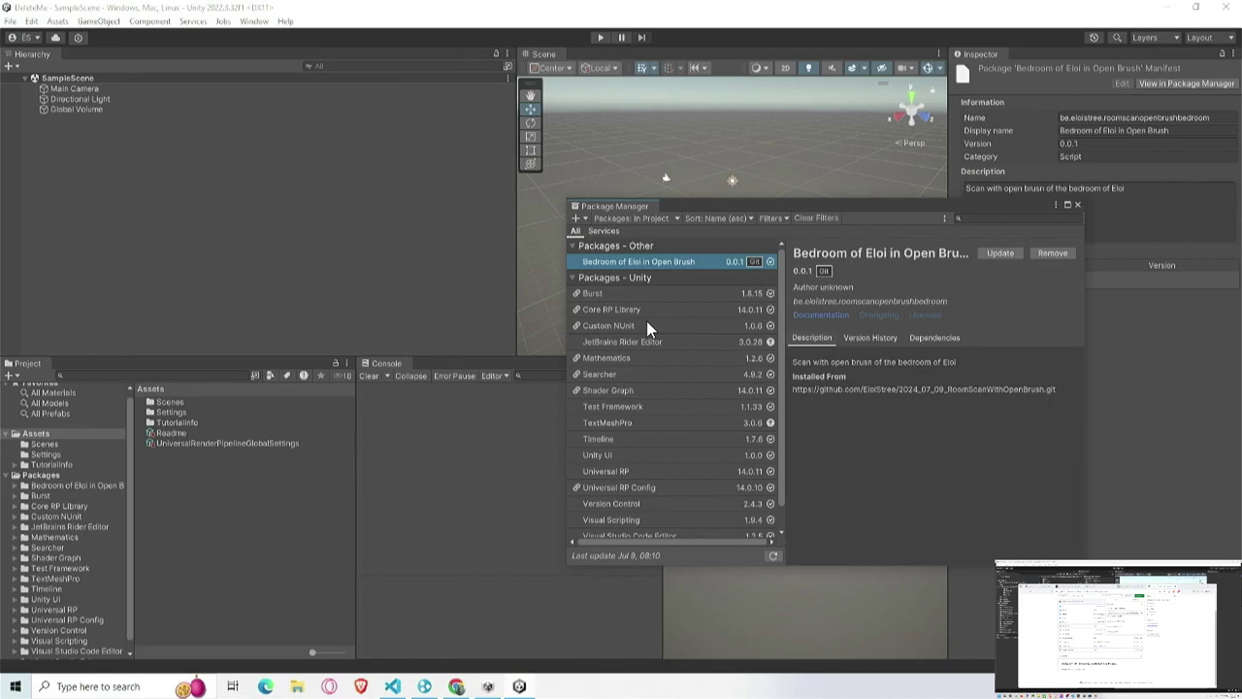
Drag Room Center from the package's Prefab folder into the SampleScene Hierarchy
click(87, 485)
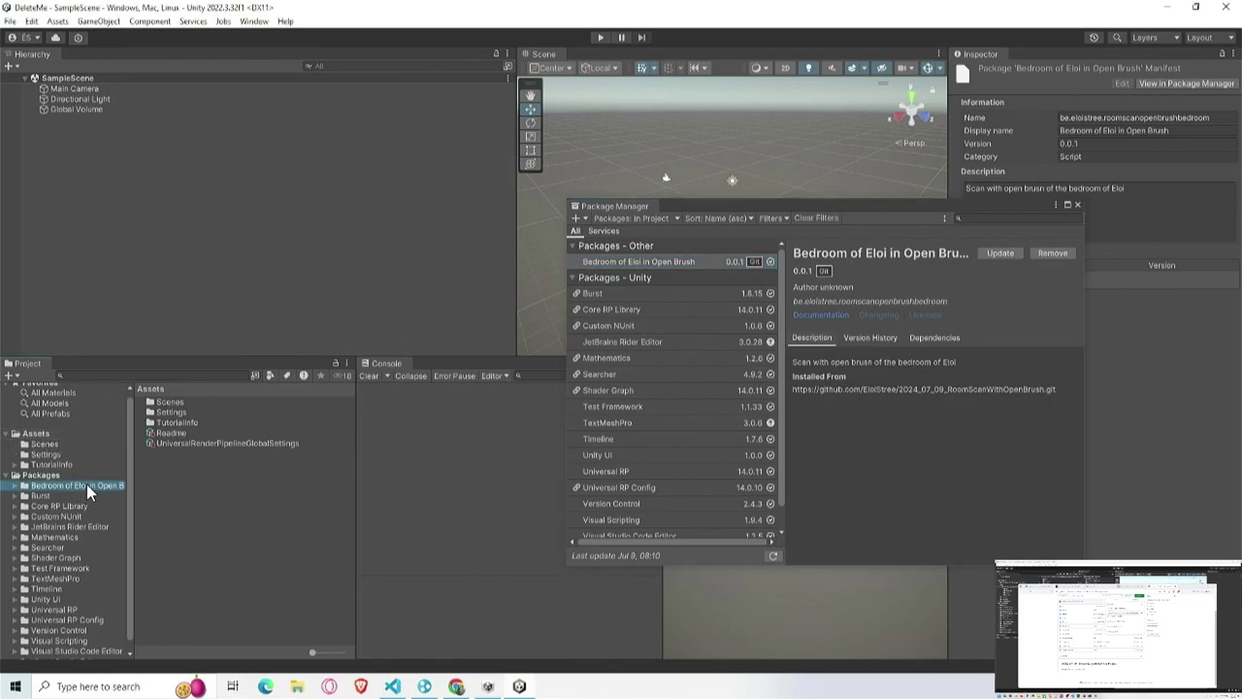
double_click(177, 423)
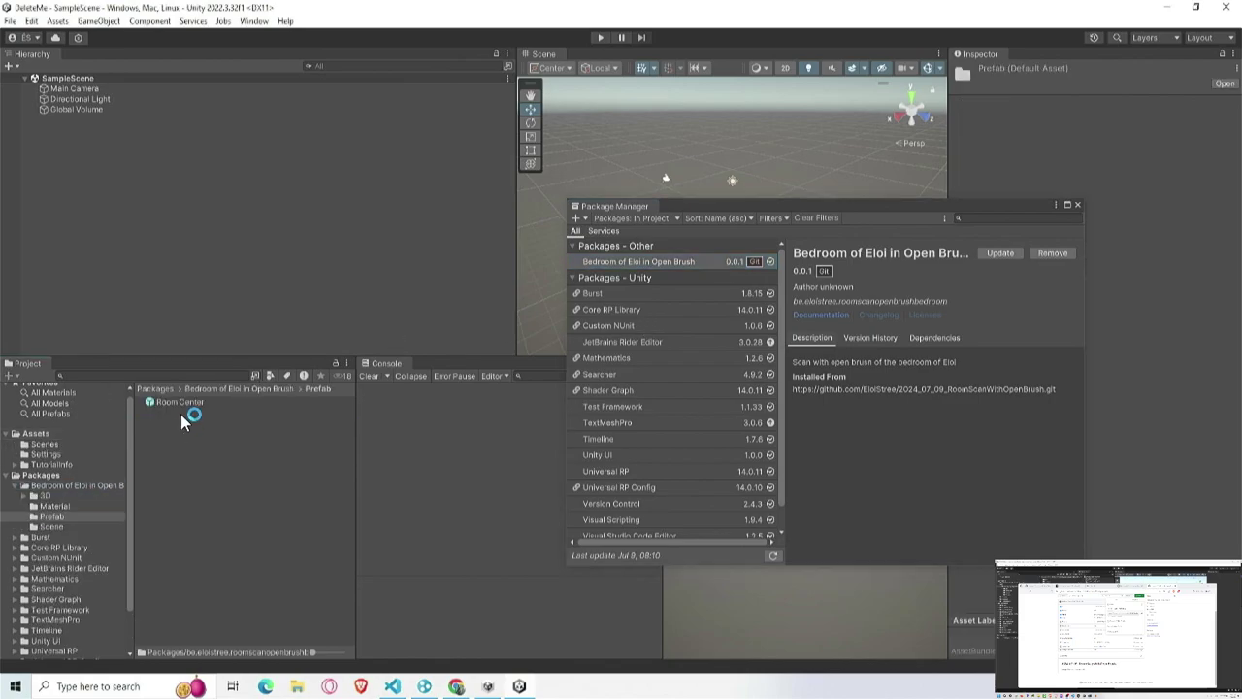
mouse_move(180, 401)
mouse_down()
mouse_move(226, 277)
mouse_move(284, 279)
mouse_up()
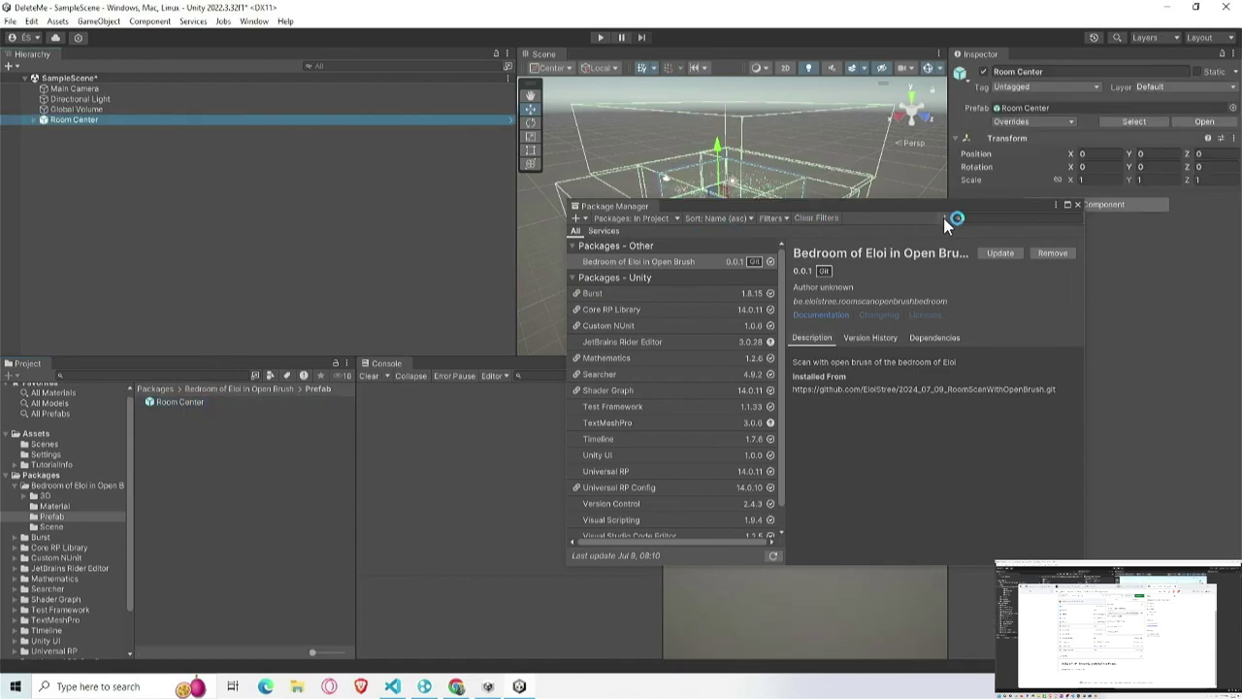
Close the Package Manager and zoom the Scene view onto the room-scan lines
click(1077, 205)
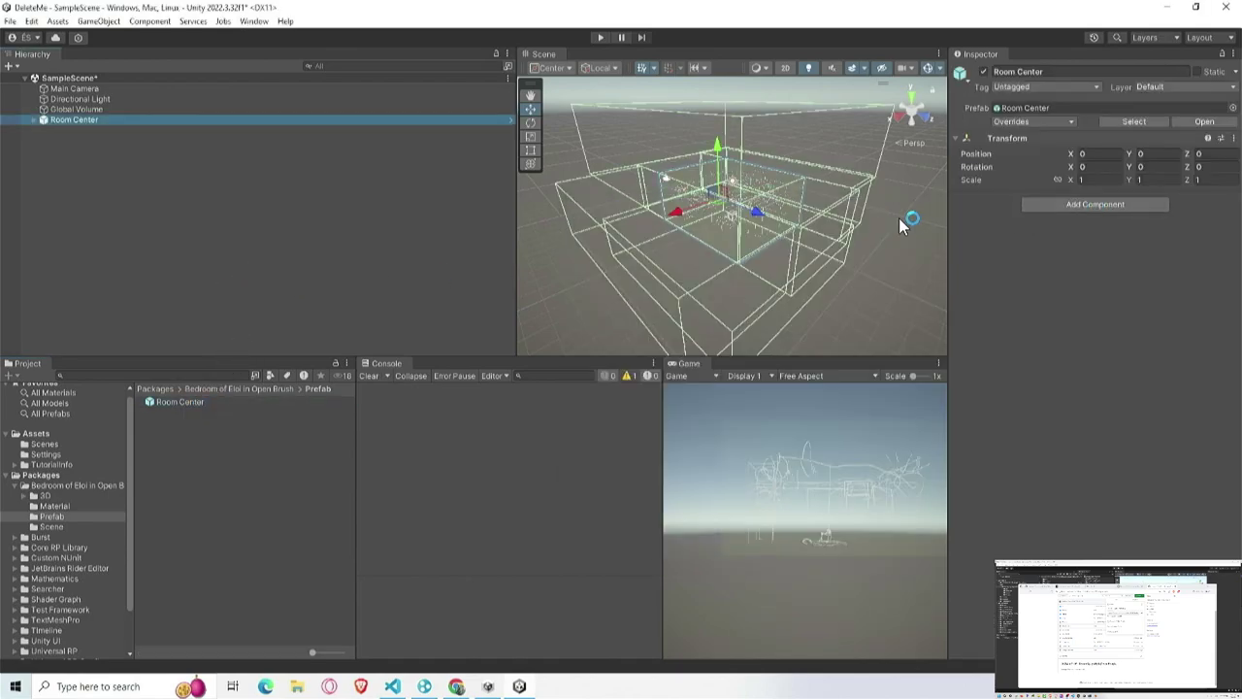
scroll(841, 234, up, 5)
middle_drag(822, 242, 862, 251)
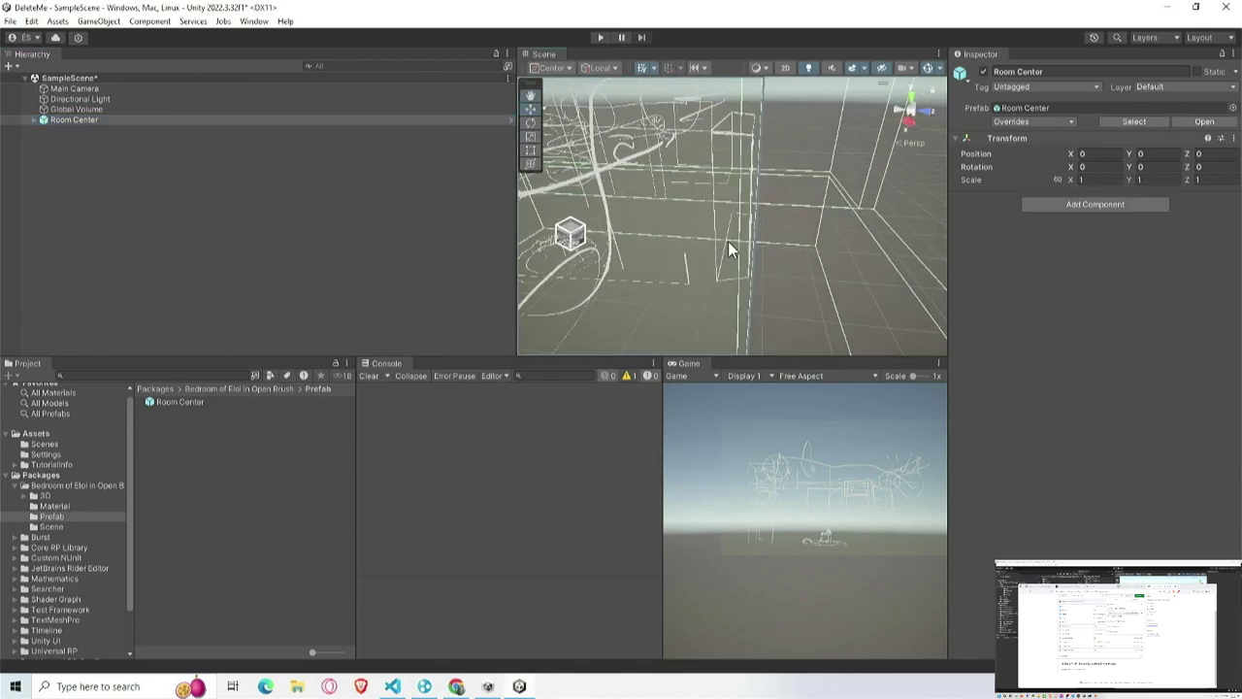
scroll(754, 244, down, 5)
scroll(753, 242, down, 3)
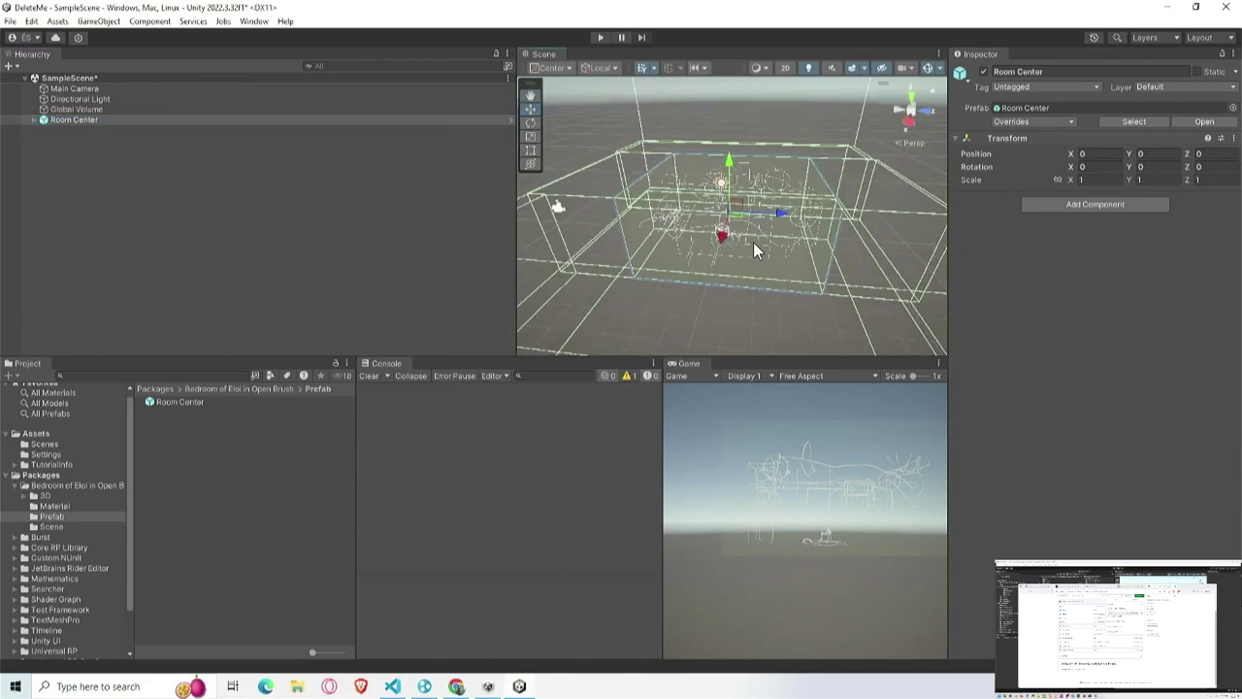
scroll(753, 244, down, 3)
click(292, 228)
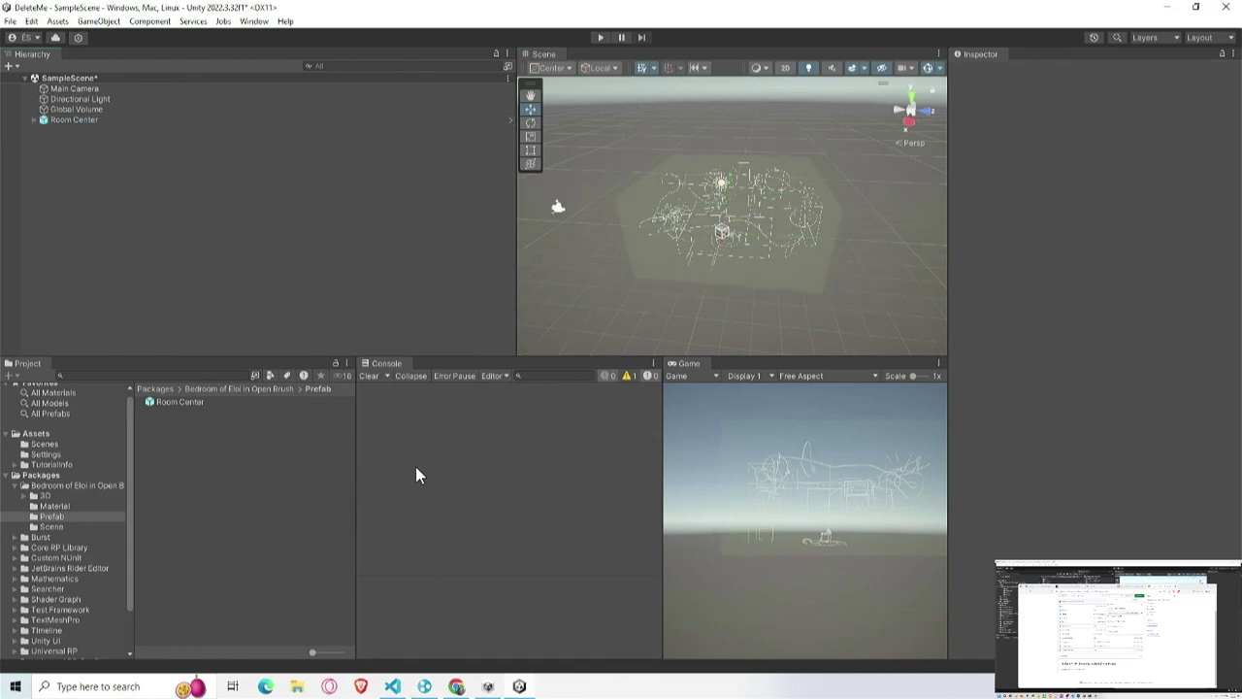
Go to github.com, filter repositories by 'root', and open 2023_02_19_RootsOfKnowledgeDrone
click(364, 687)
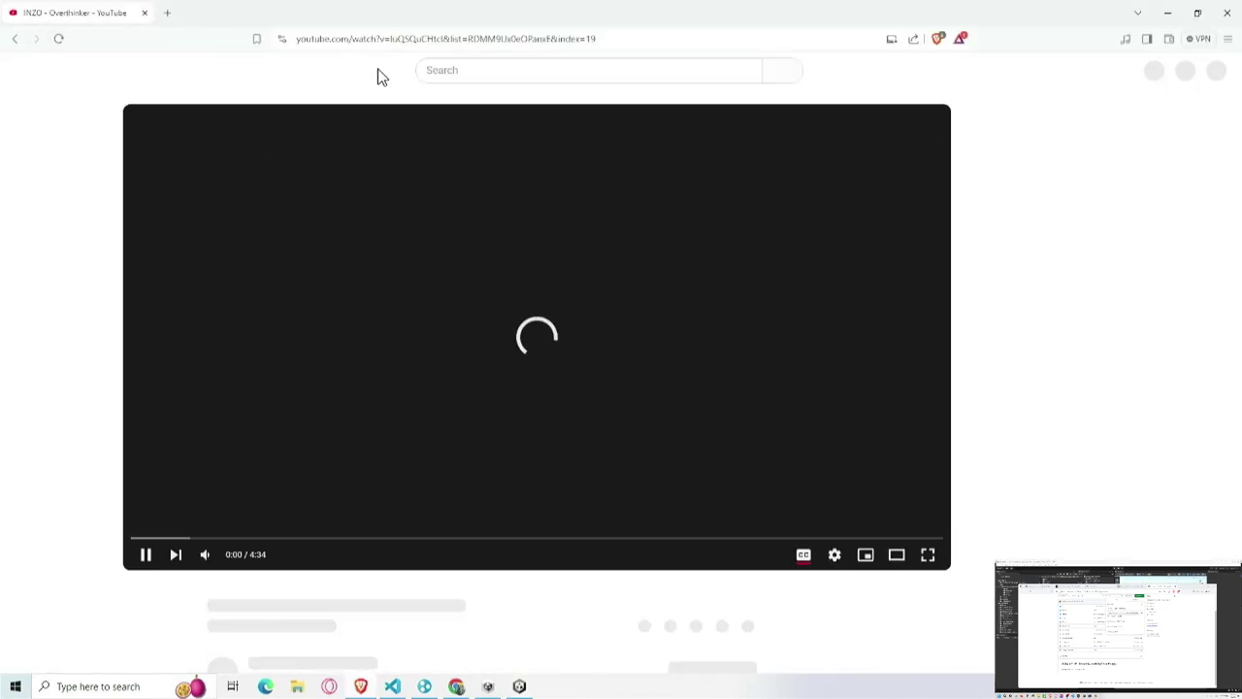
click(396, 41)
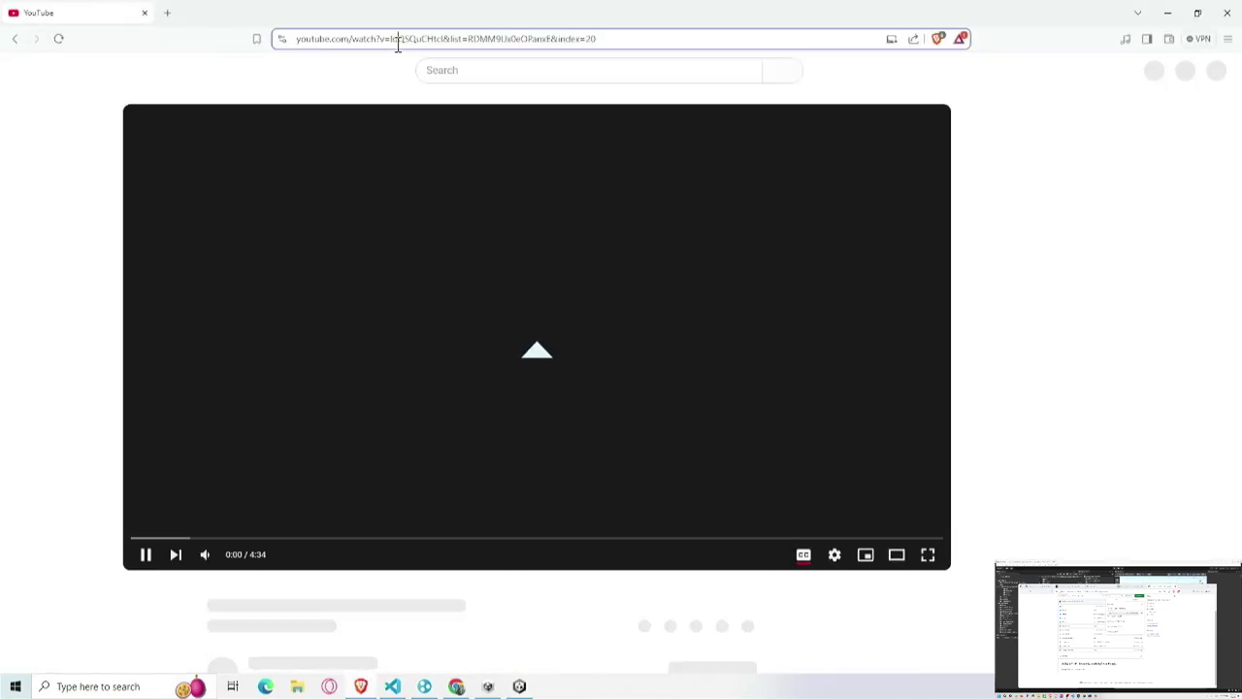
text(gith)
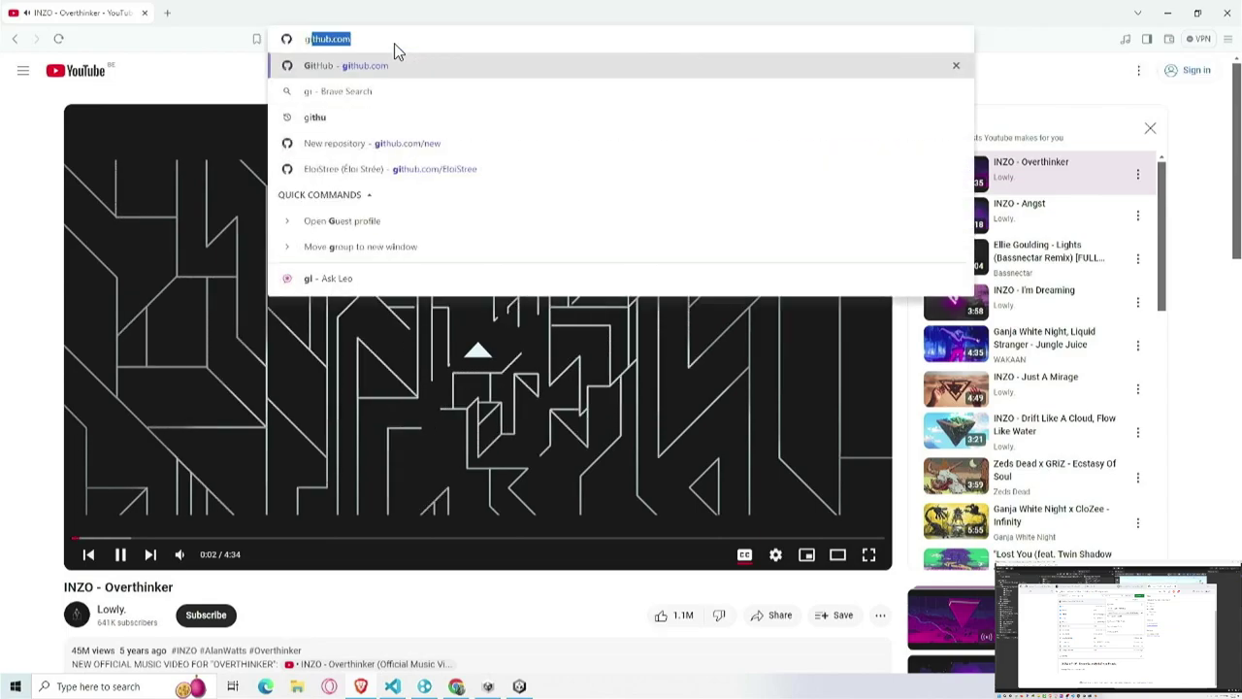
key(Return)
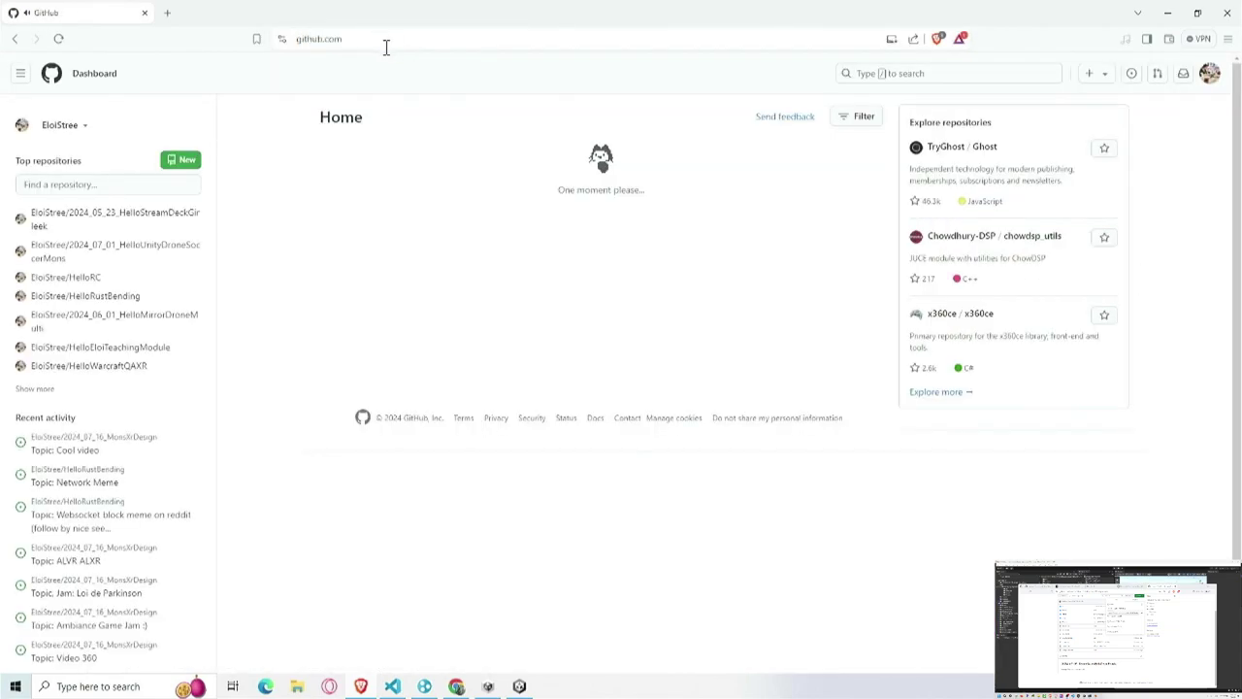
click(59, 190)
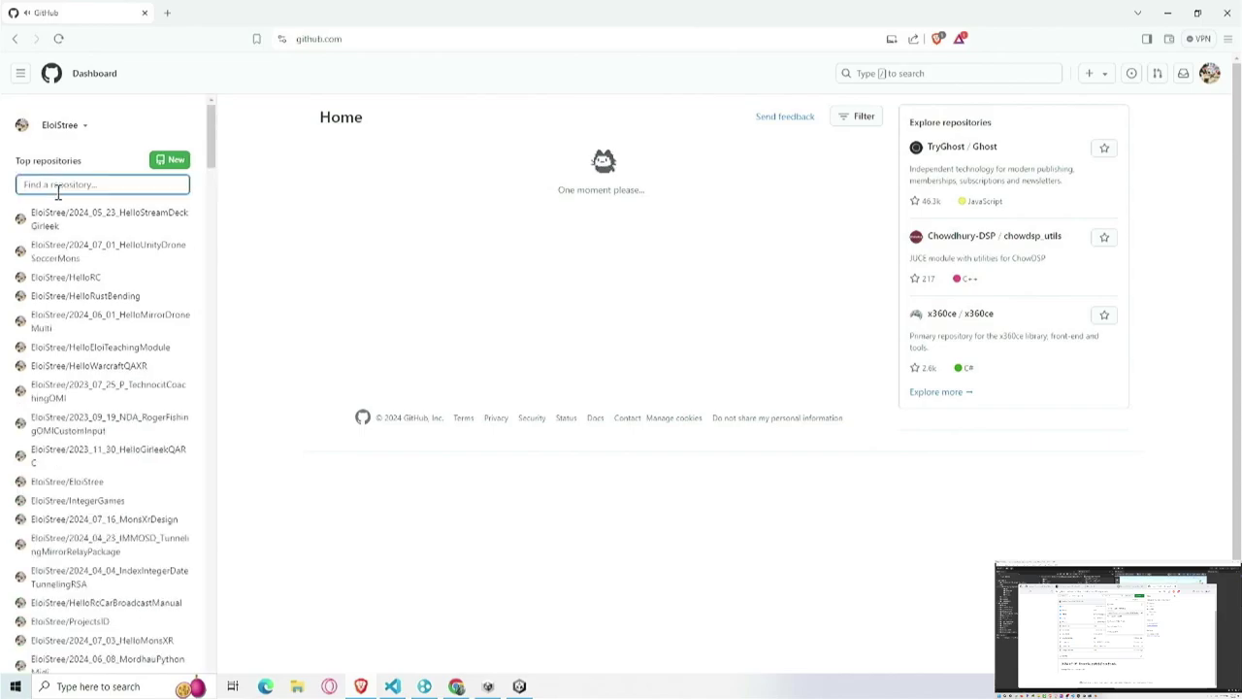
text(root)
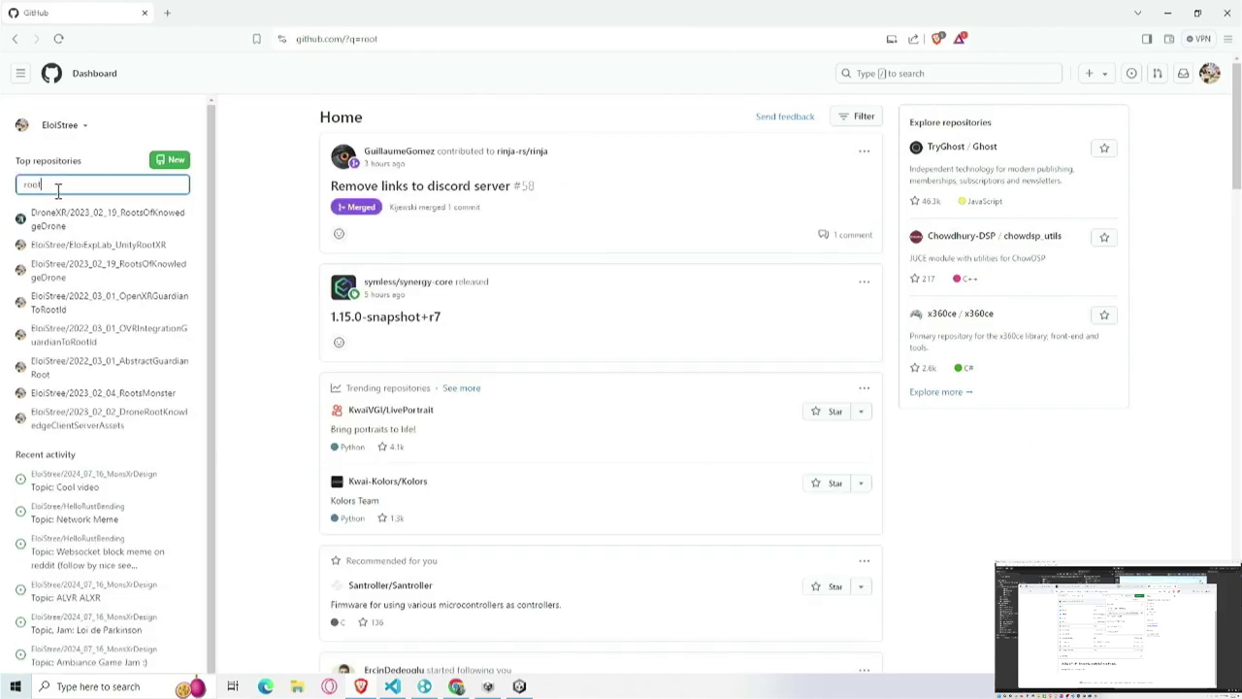
click(144, 277)
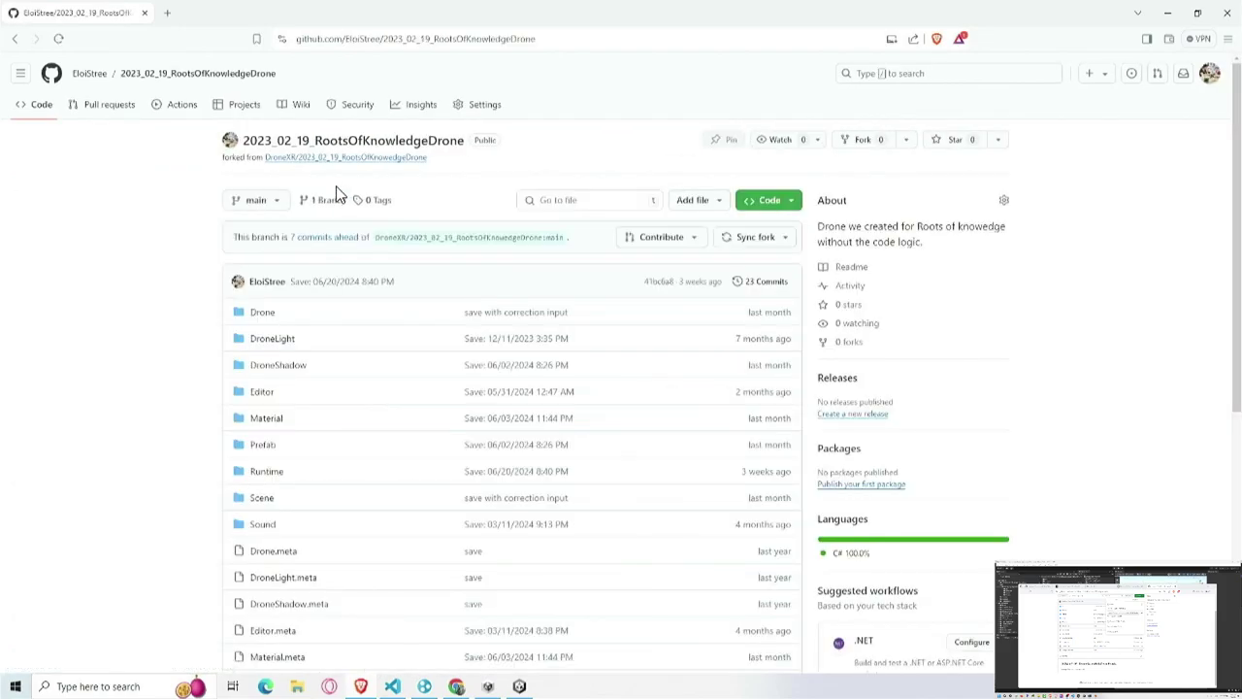
Copy the repository's HTTPS clone URL and return to Unity
click(767, 201)
click(783, 315)
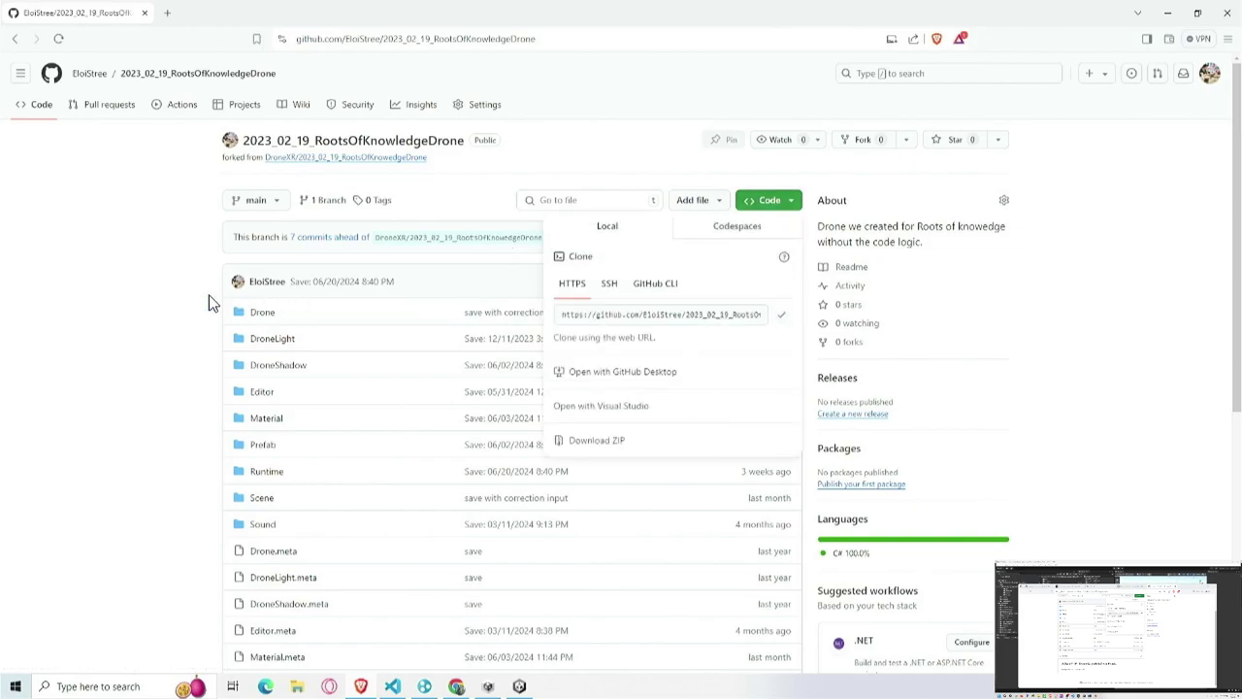
key(alt+Tab)
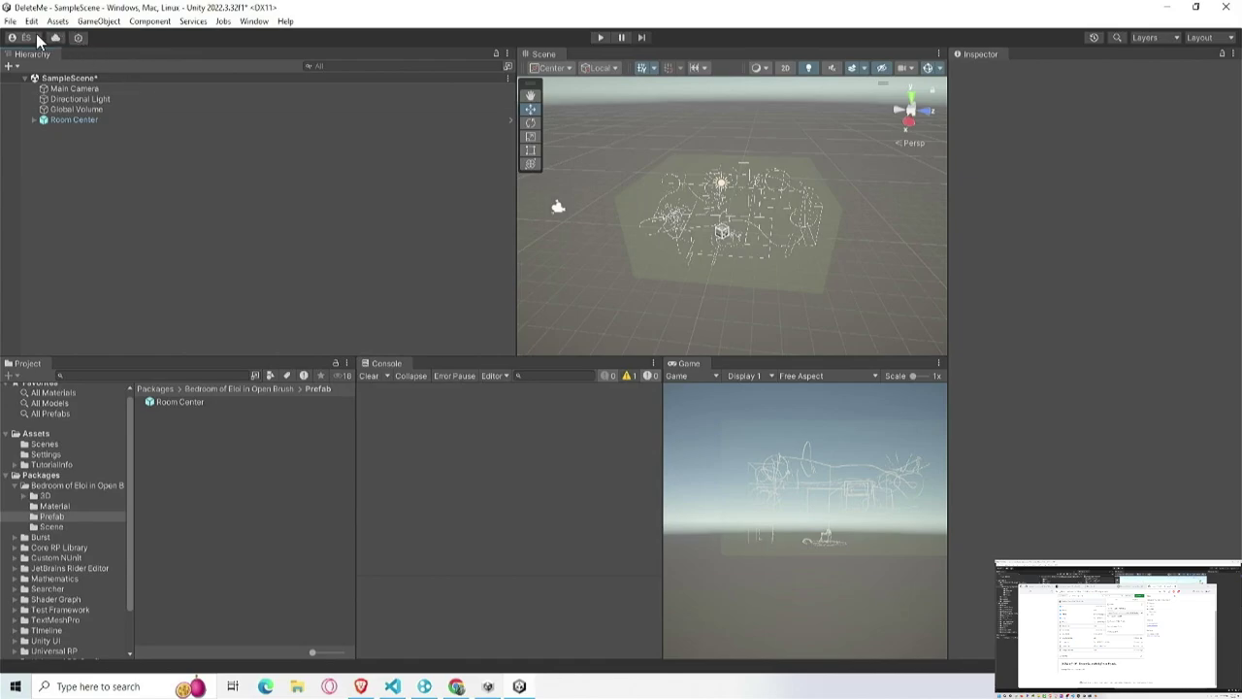
Install the RootsOfKnowledgeDrone package in Package Manager from its pasted git URL
click(254, 21)
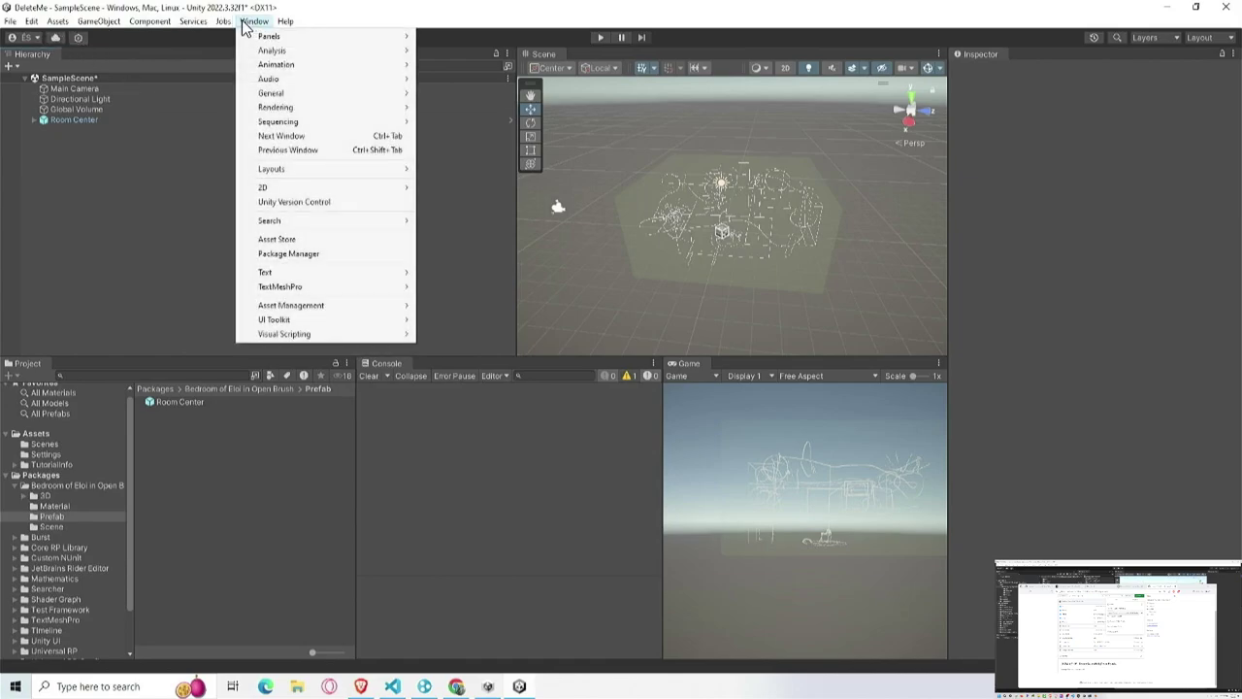
click(244, 27)
click(244, 23)
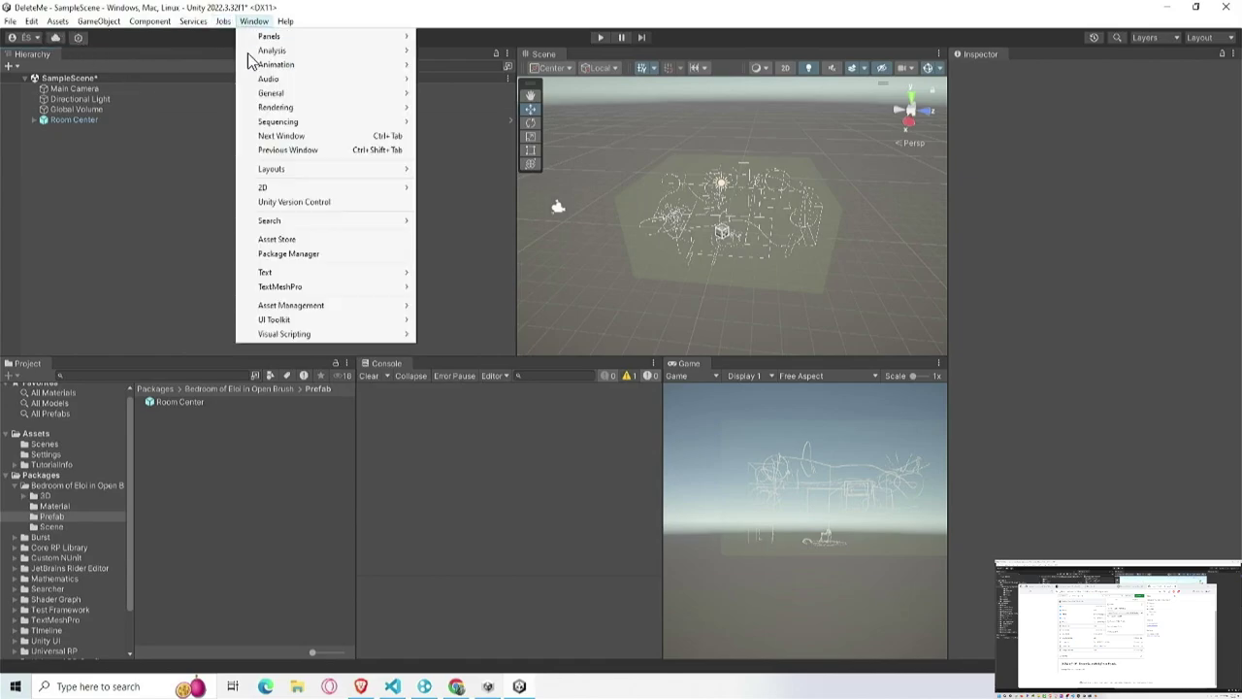
click(291, 253)
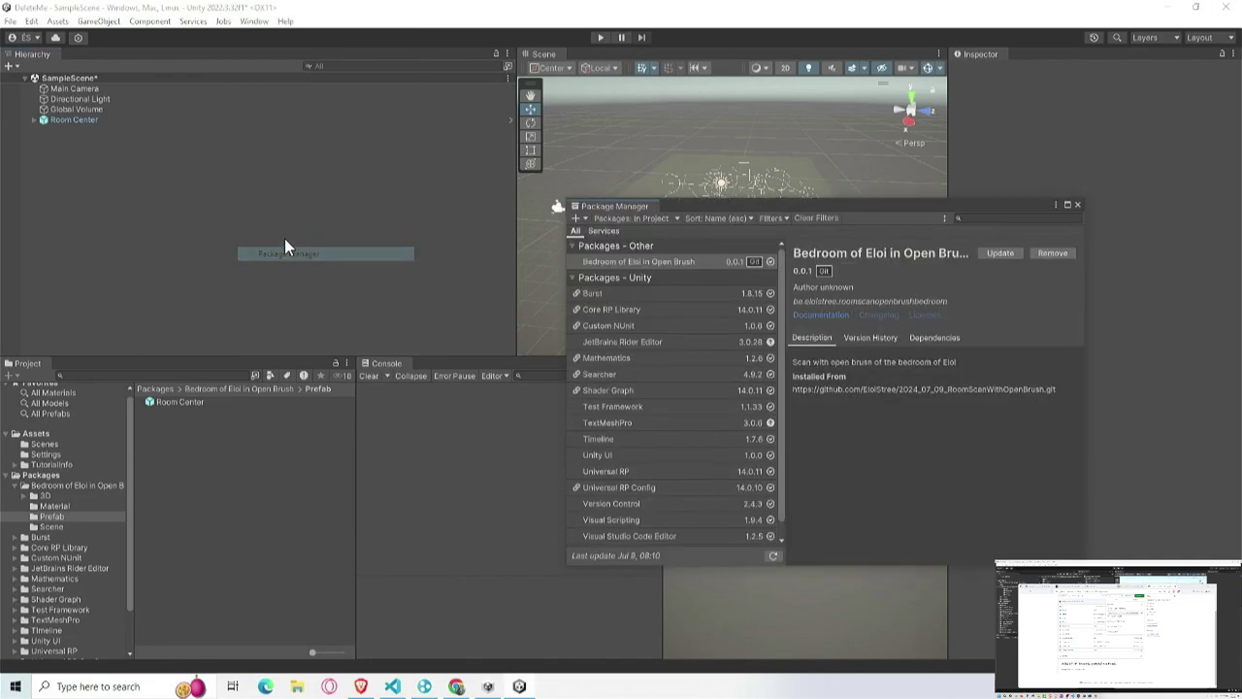
click(961, 218)
text(https://github.com/EloiStree/2023_02_19_RootsOfKnowledgeDrone.git)
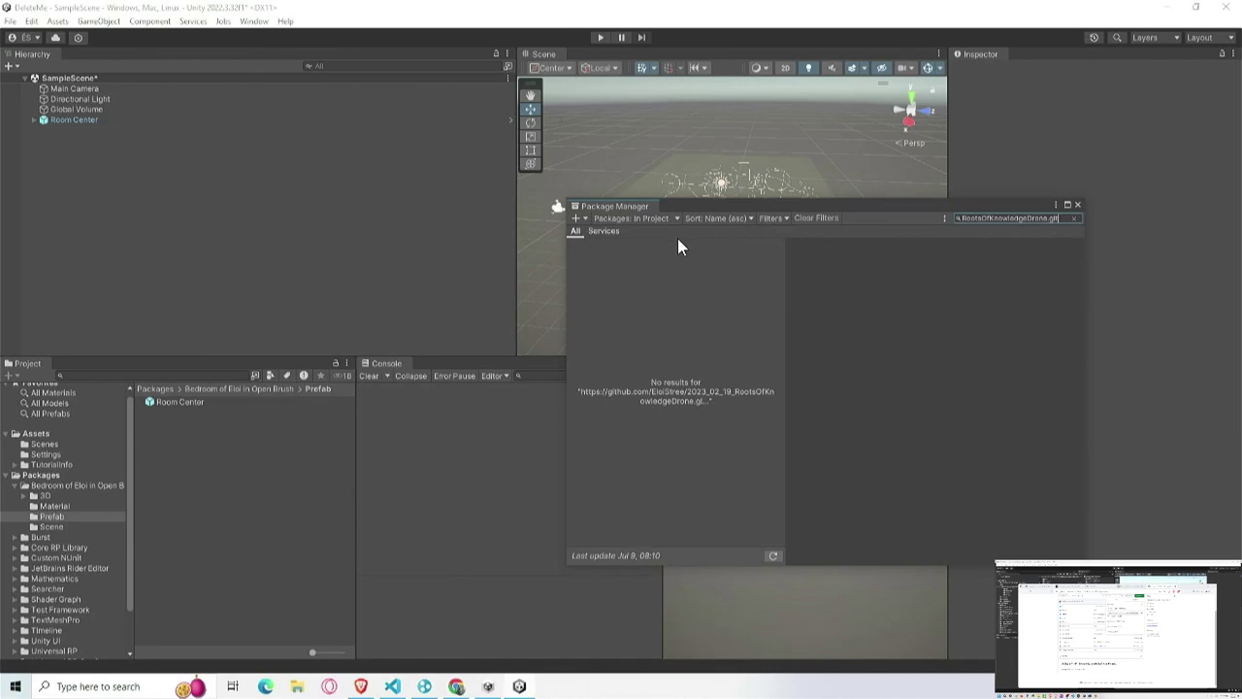
click(626, 220)
click(572, 218)
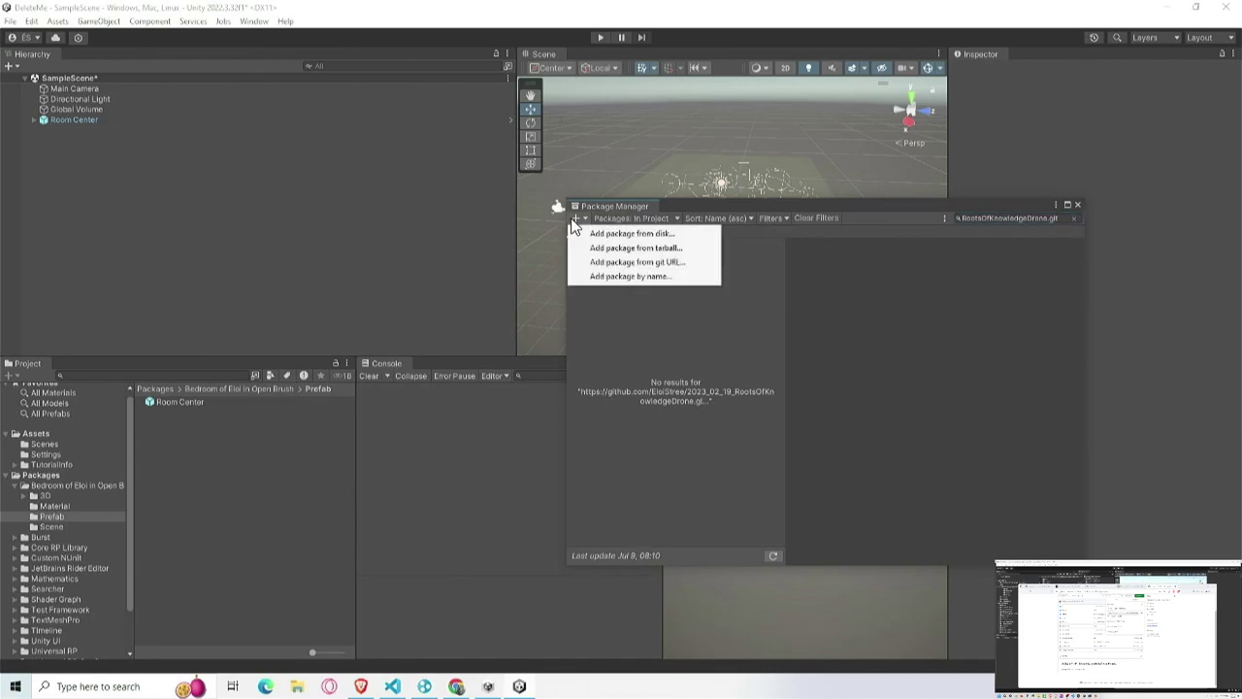
click(607, 260)
text(https://github.com/EloiStree/2023_02_19_RootsOfKnowledgeDrone.git)
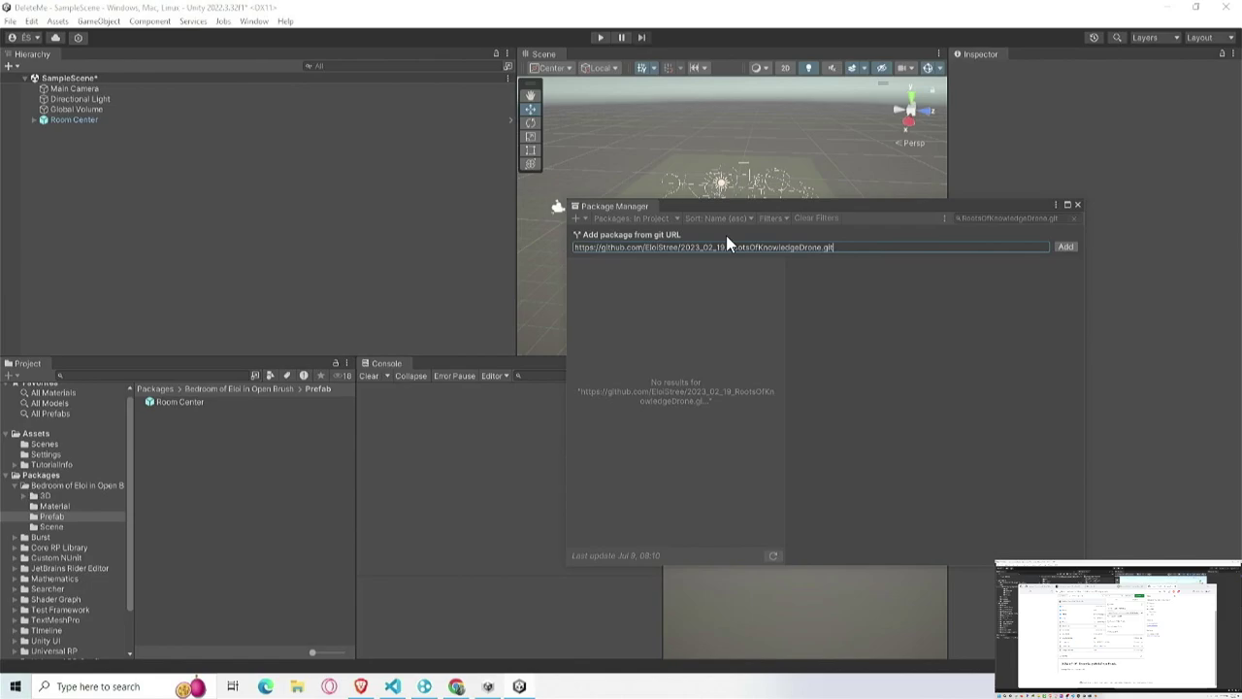
key(Return)
Clear the package search filter and select the full InputAction compile error text in the Console
click(992, 220)
key(ctrl+a)
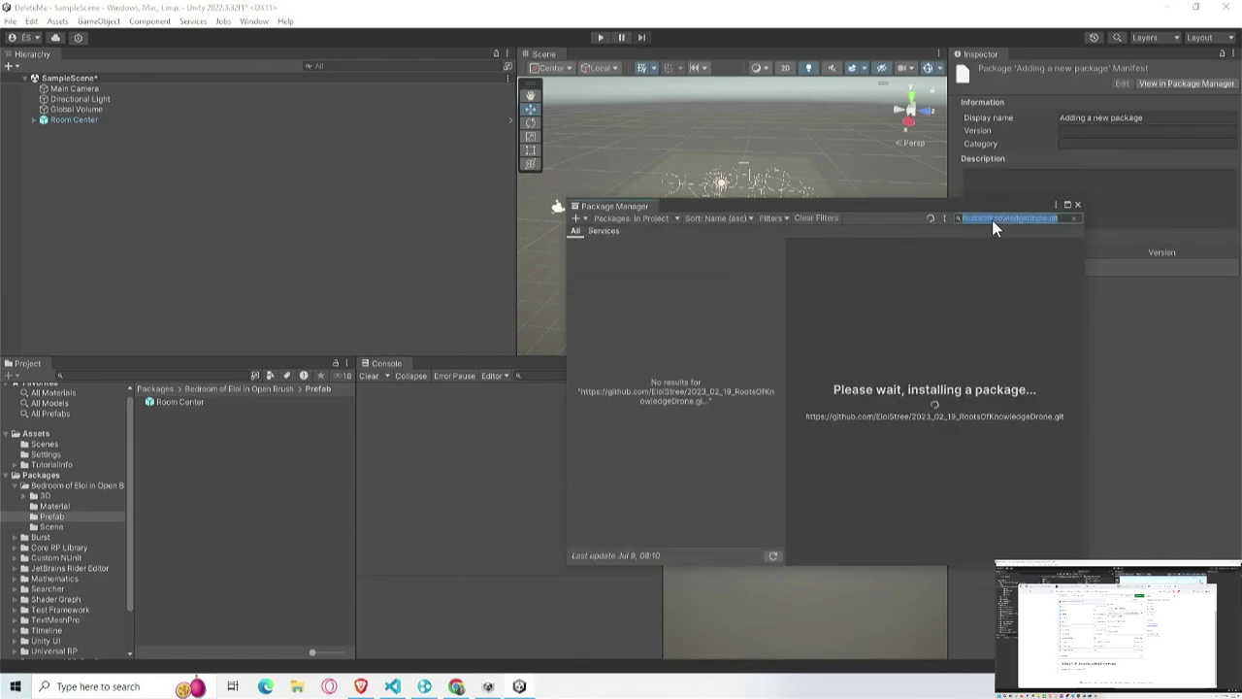
key(BackSpace)
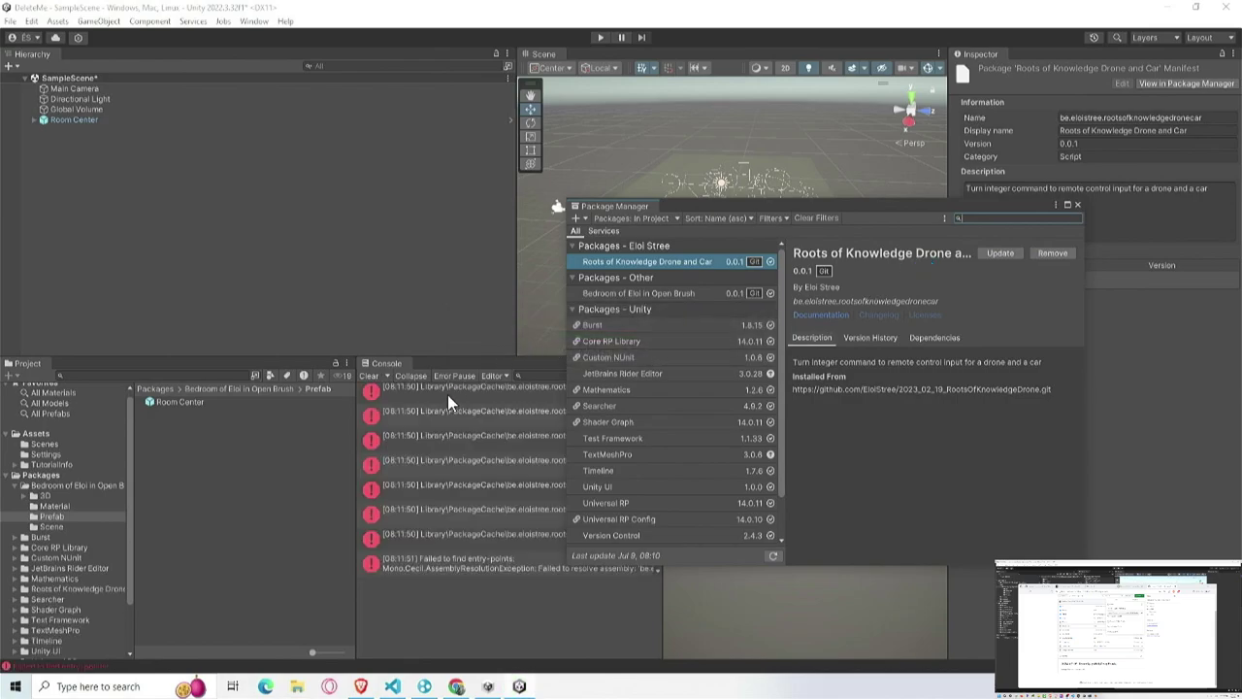
click(447, 394)
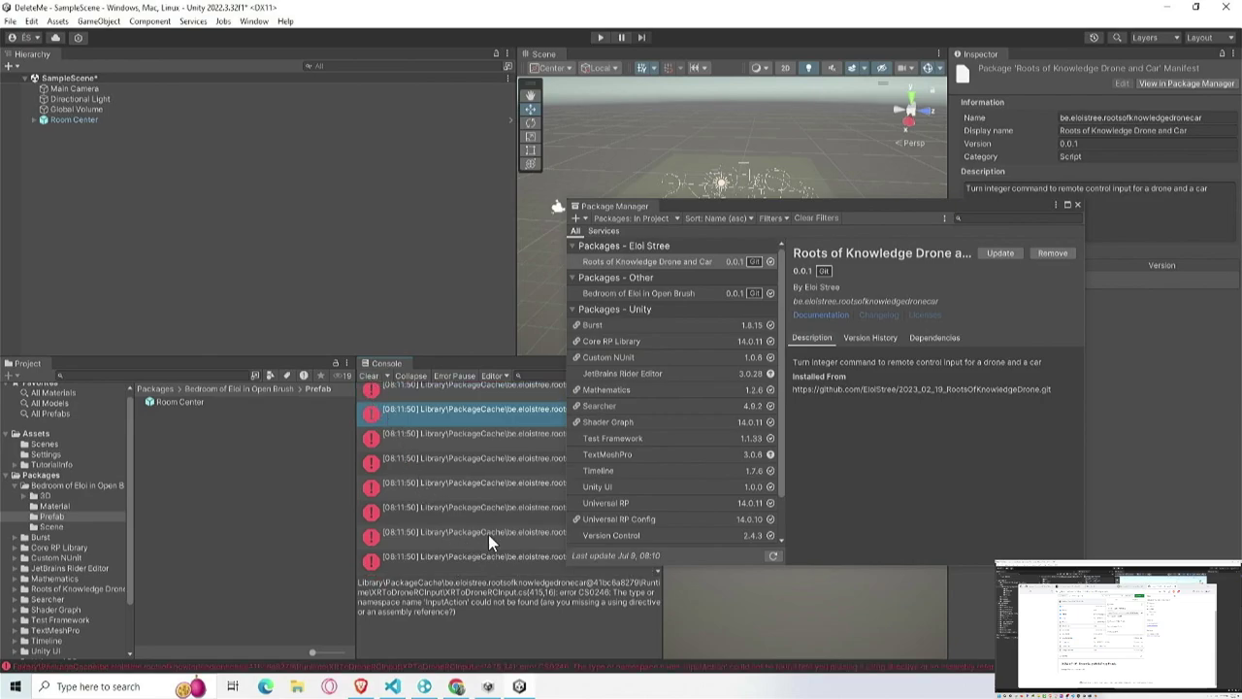
drag(425, 600, 468, 605)
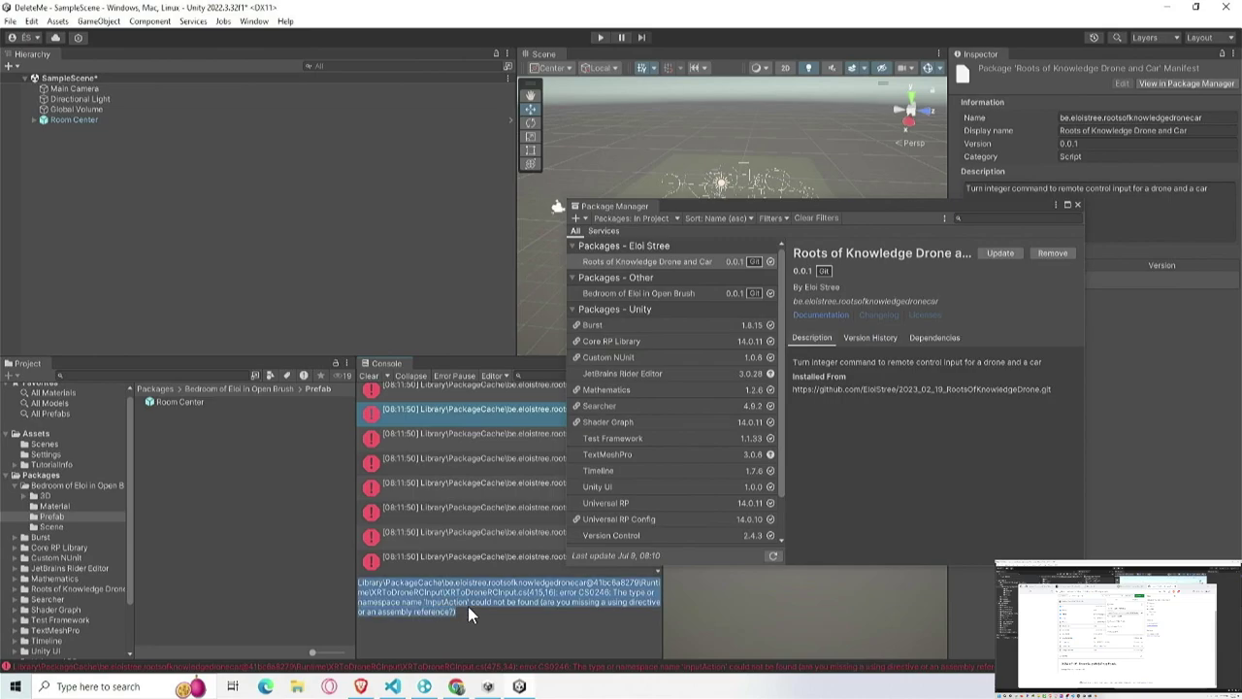
click(256, 21)
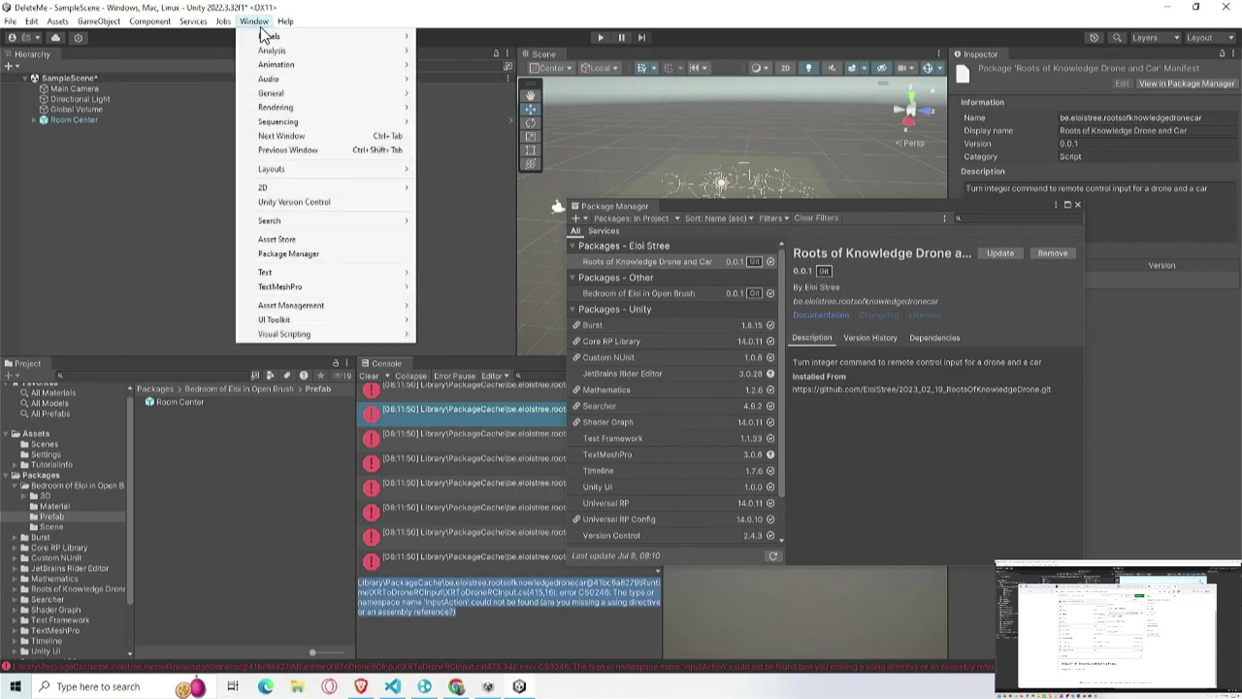
Install Input System 1.7.0 from the Unity Registry, then switch to the drone repository page
click(310, 255)
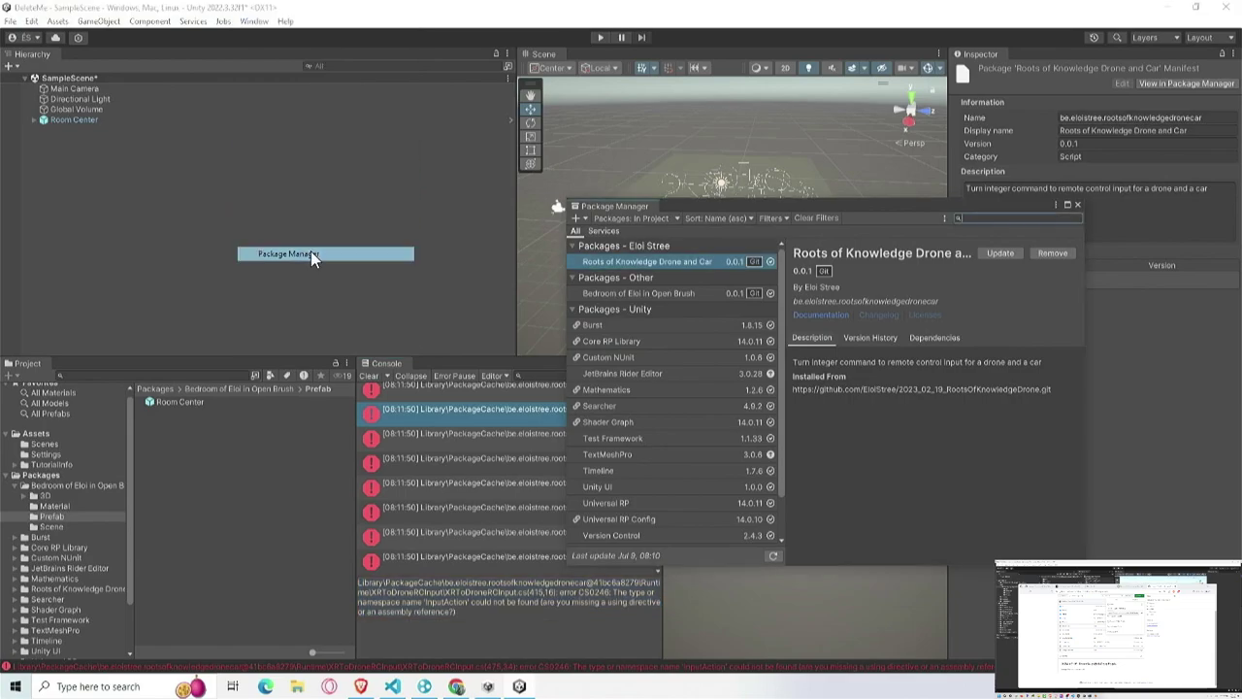
click(653, 217)
click(658, 233)
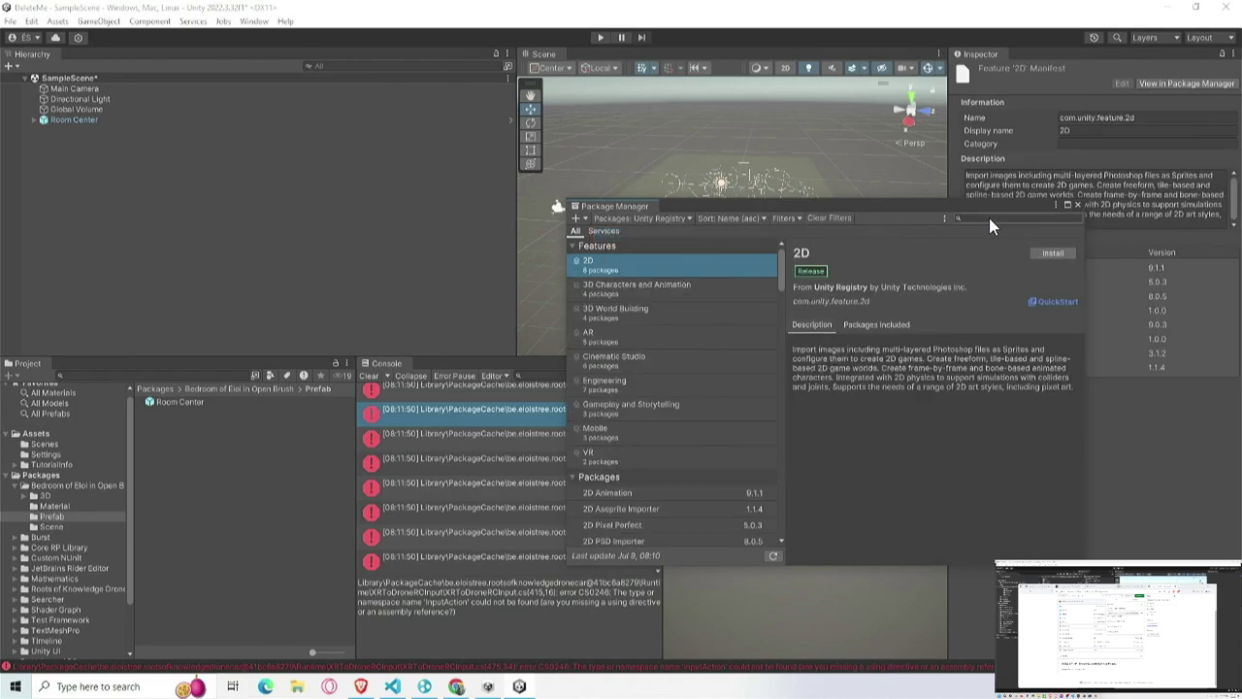
text(Input)
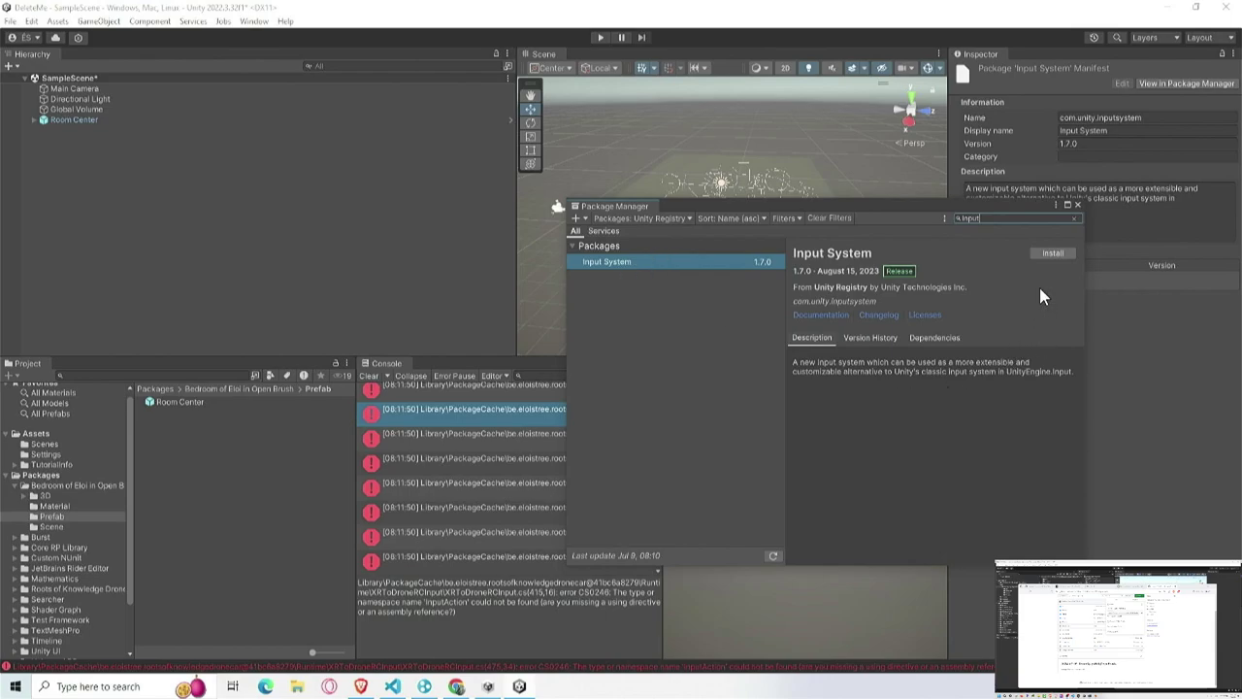
click(1051, 254)
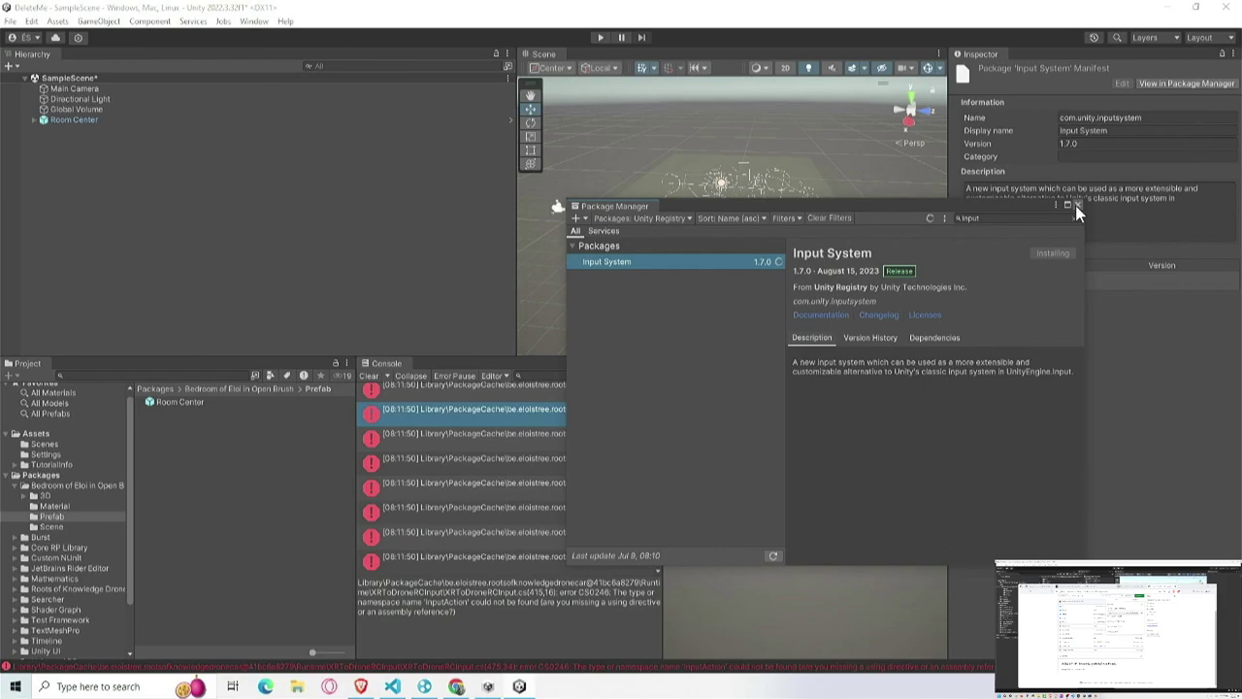
click(1075, 204)
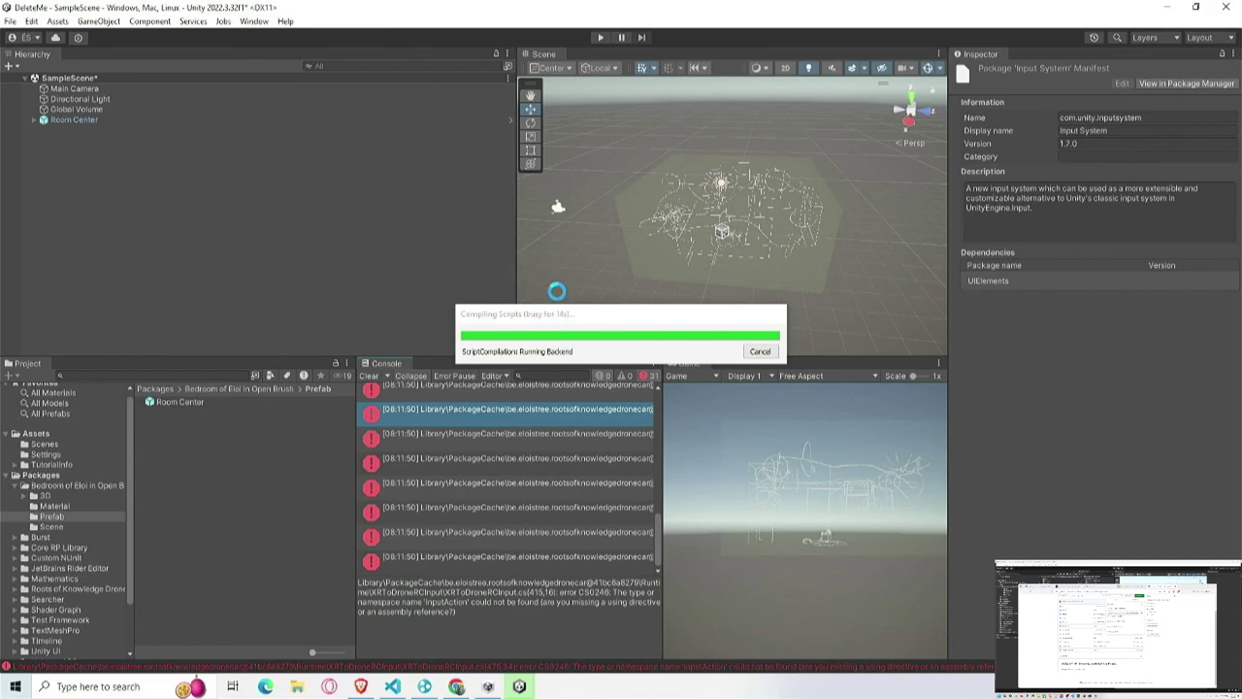
key(alt+Tab)
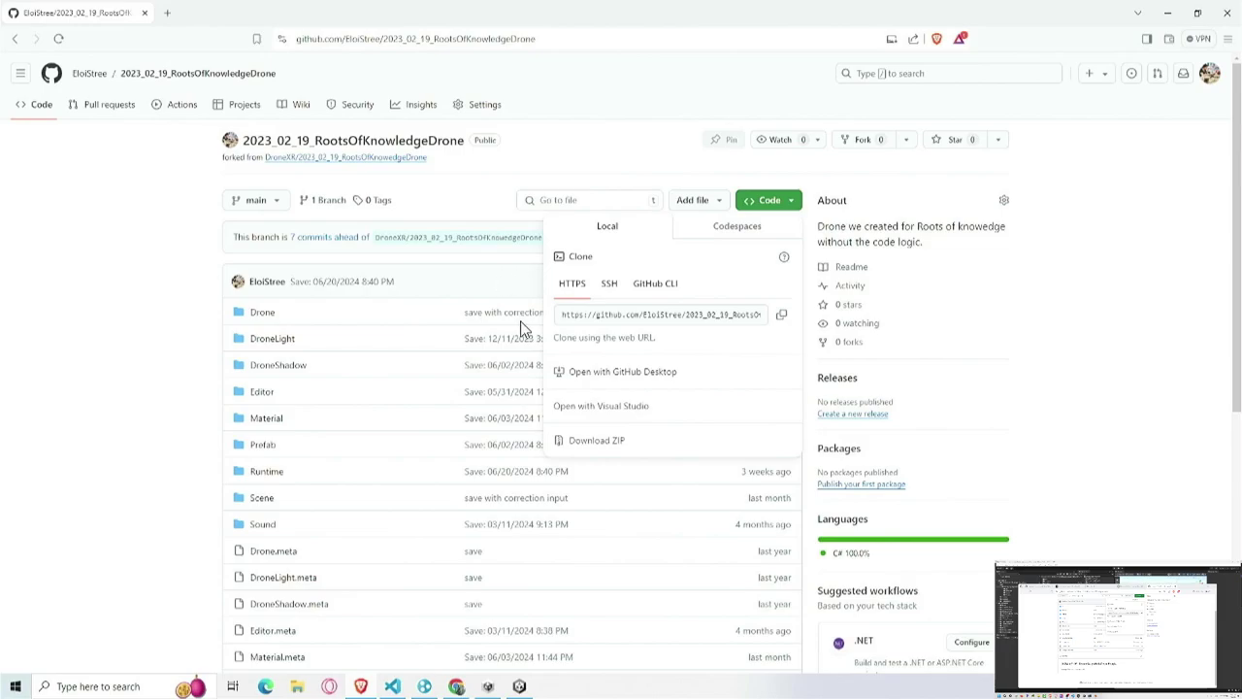
Answer Yes to enable the native input system backends and save the modified SampleScene
click(528, 688)
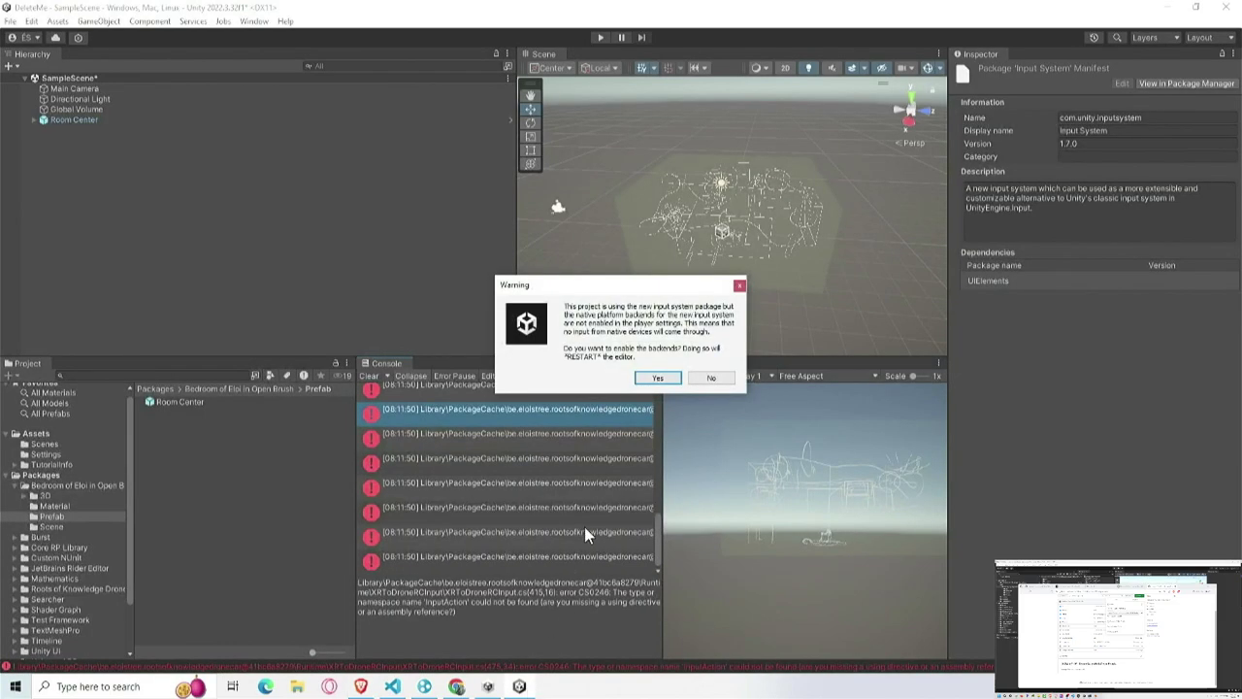
click(660, 381)
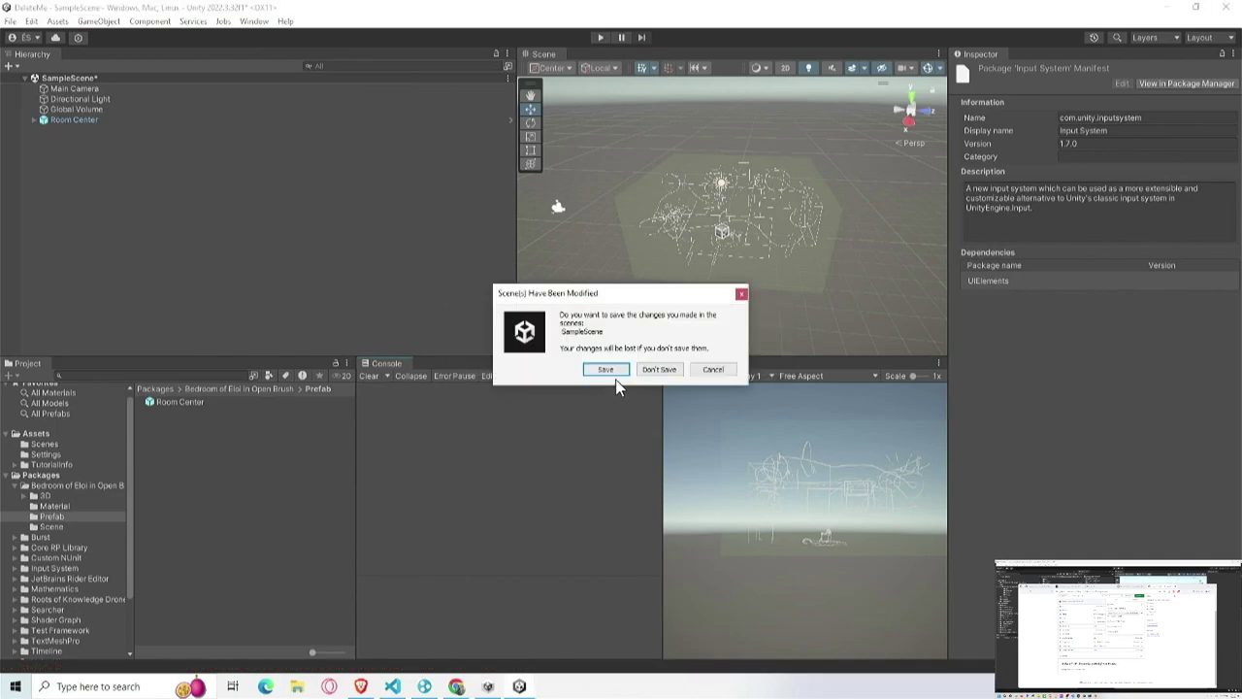
click(611, 371)
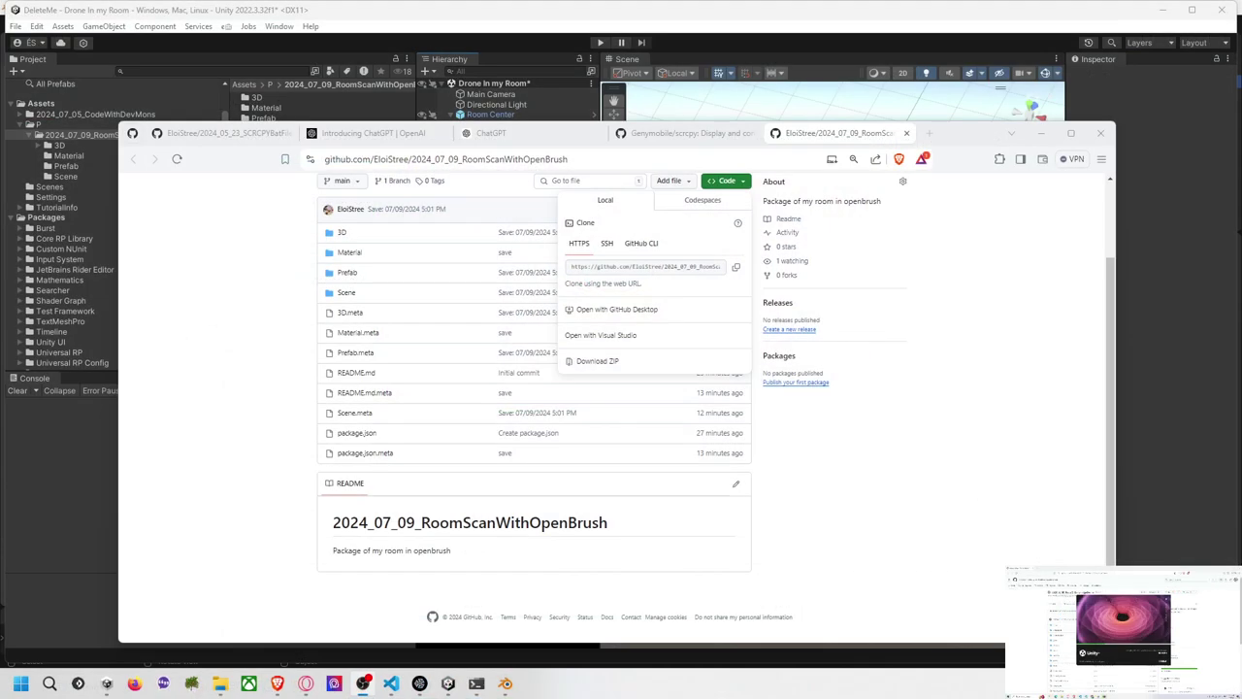
Orbit and zoom out the Scene view to see the whole room-scan sketch in Drone In my Room
click(796, 115)
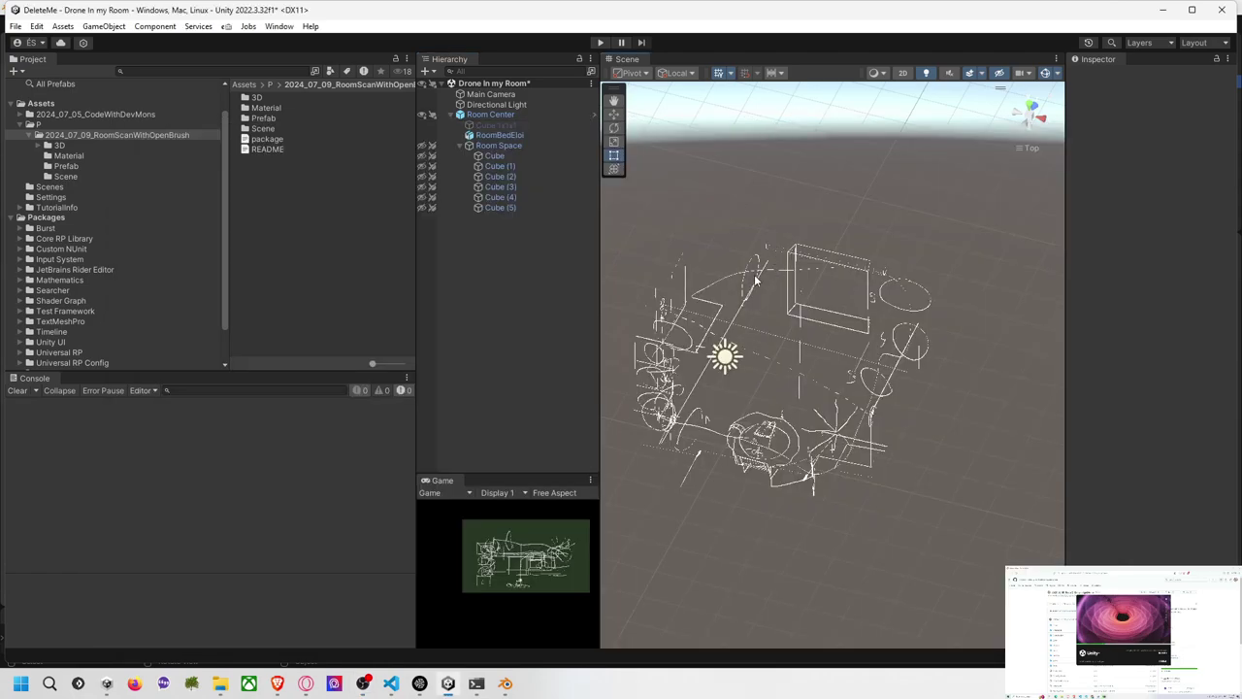
mouse_move(748, 269)
alt+mouse_down()
mouse_move(727, 276)
mouse_move(773, 311)
alt+mouse_up()
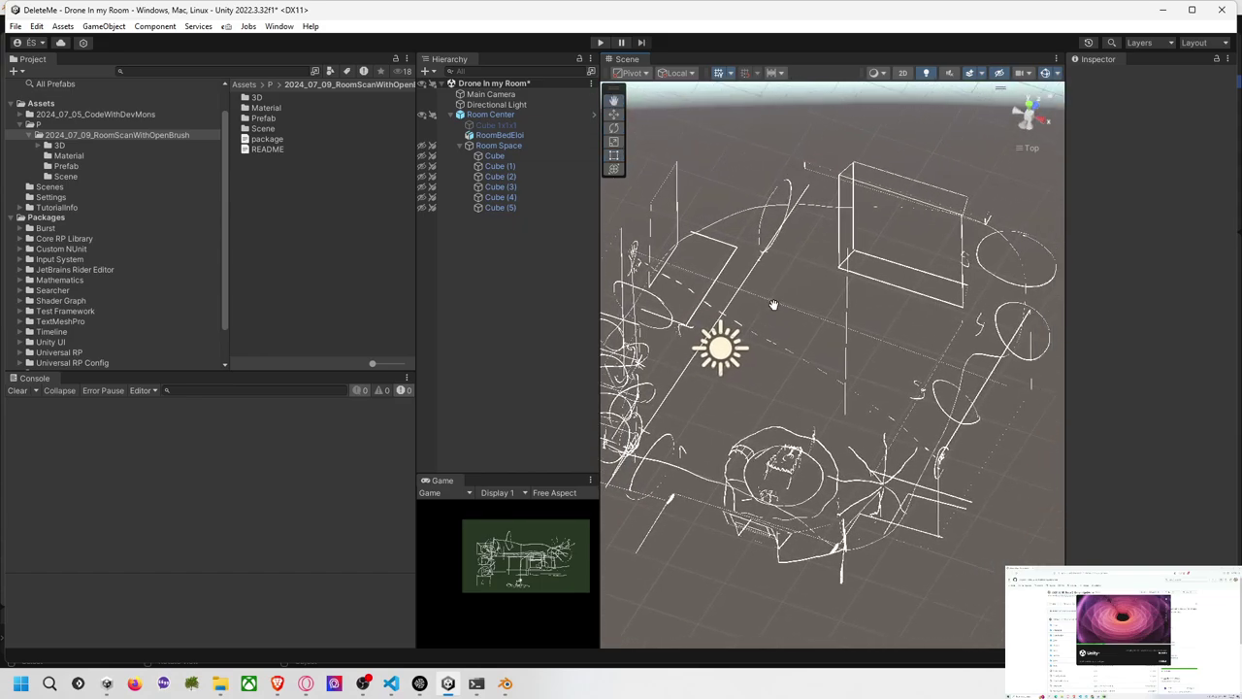
scroll(773, 308, down, 2)
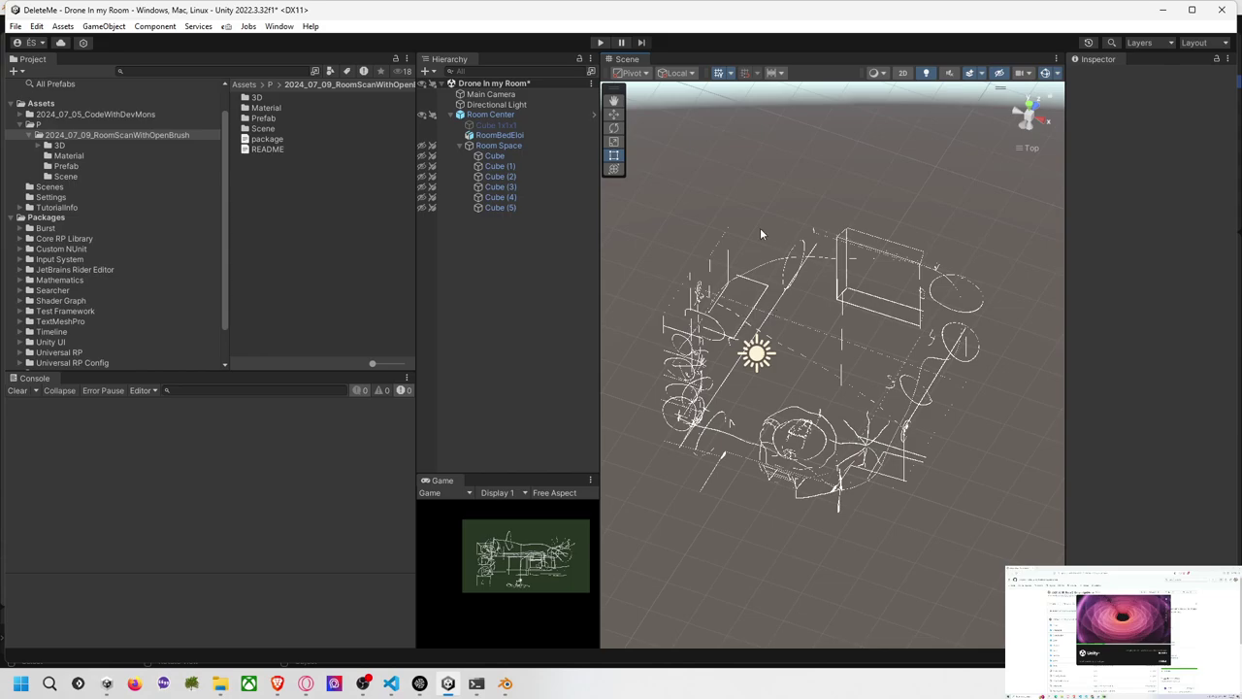
Open README.md in VS Code and add the line 'You can fetch a drone to play here:'
right_click(275, 187)
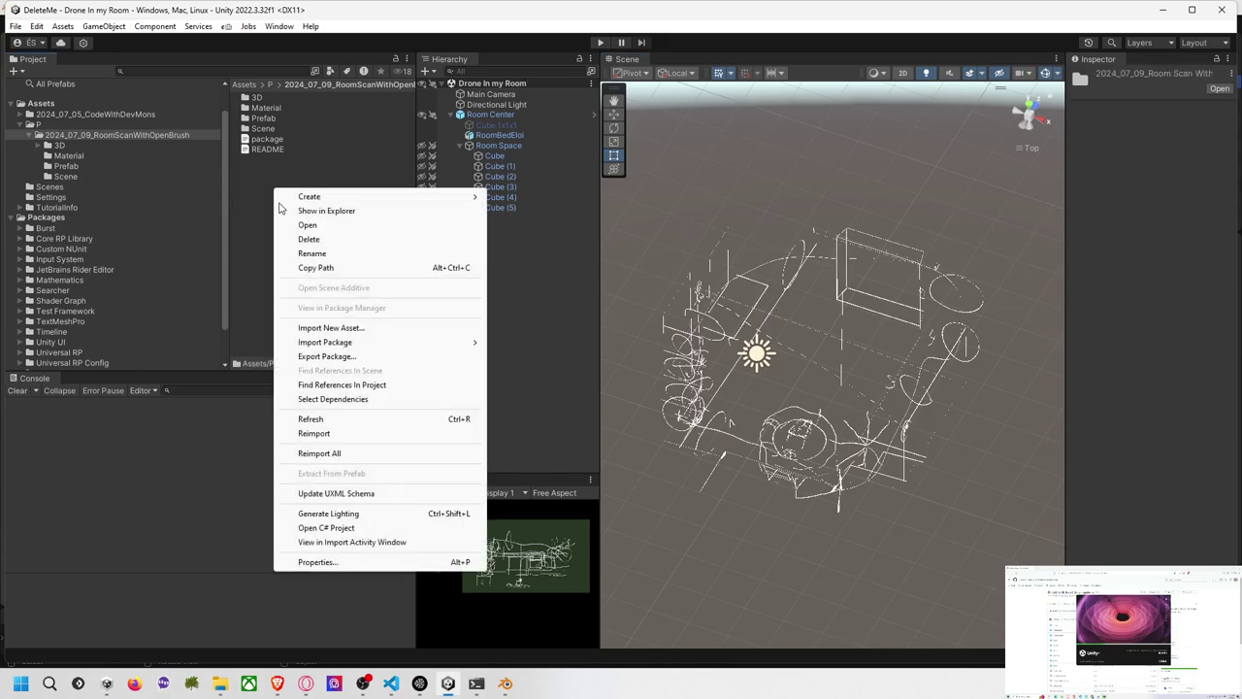
double_click(279, 148)
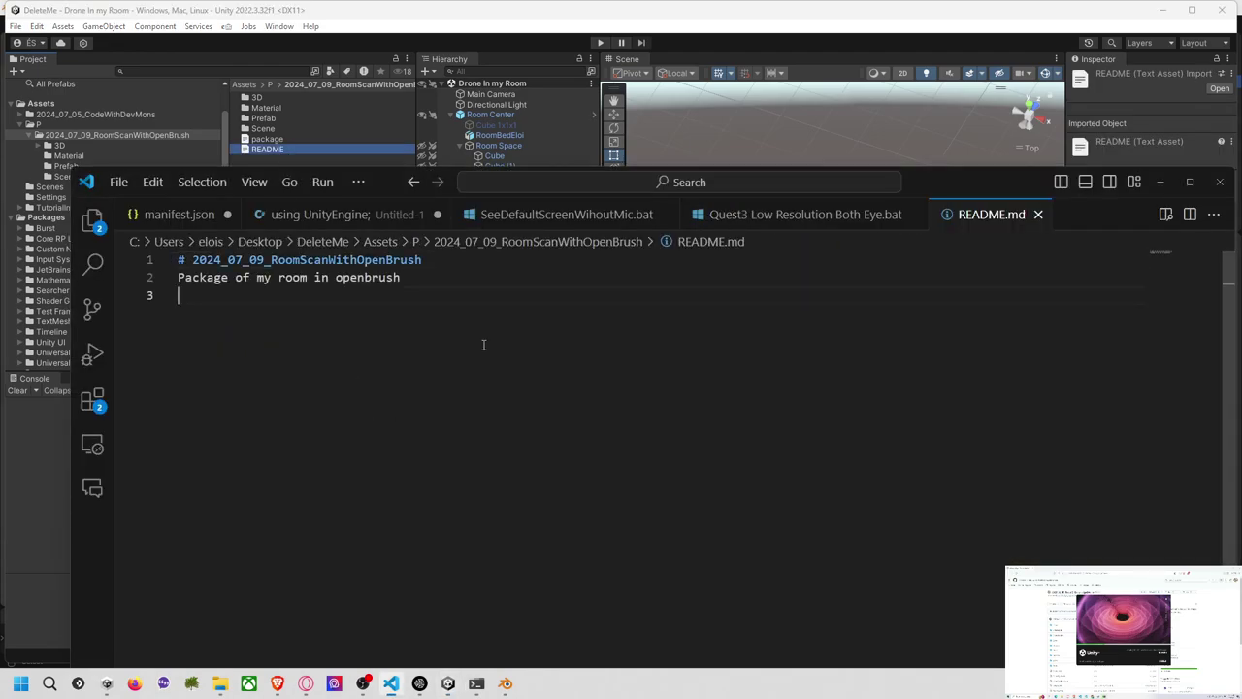
key(Return)
key(Return)
text(You )
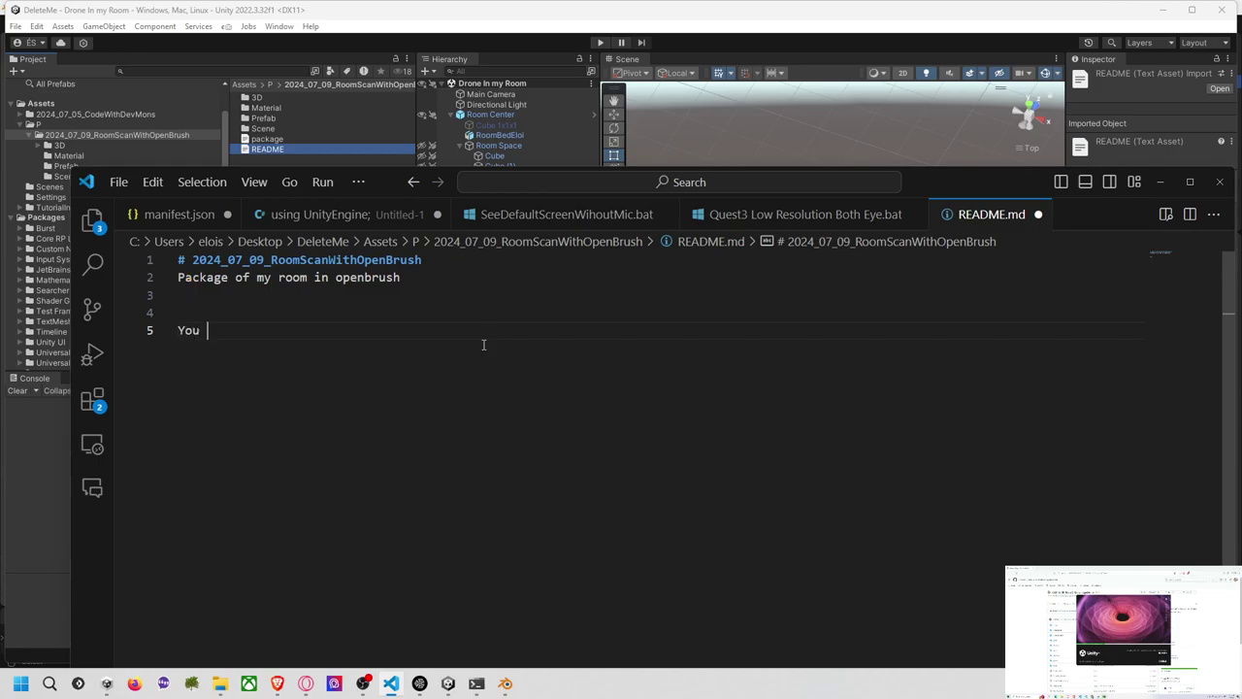
text(can fetch a )
text(drone to play)
text(here)
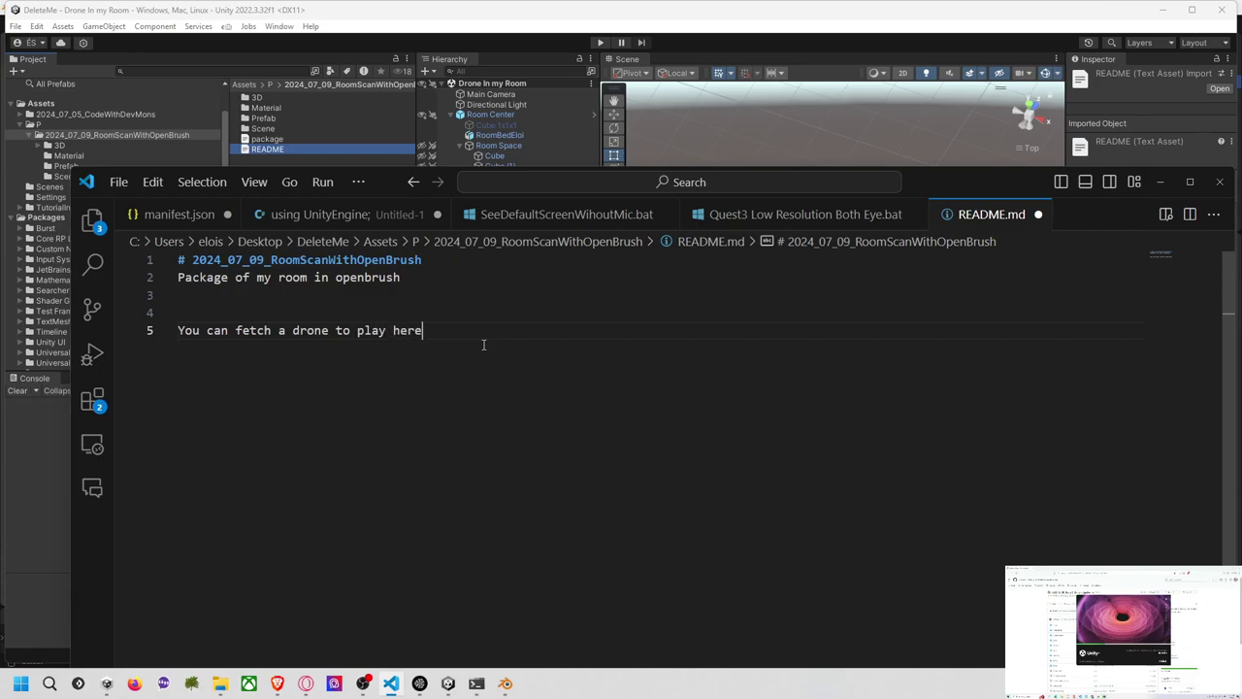
text(:)
key(Return)
click(306, 684)
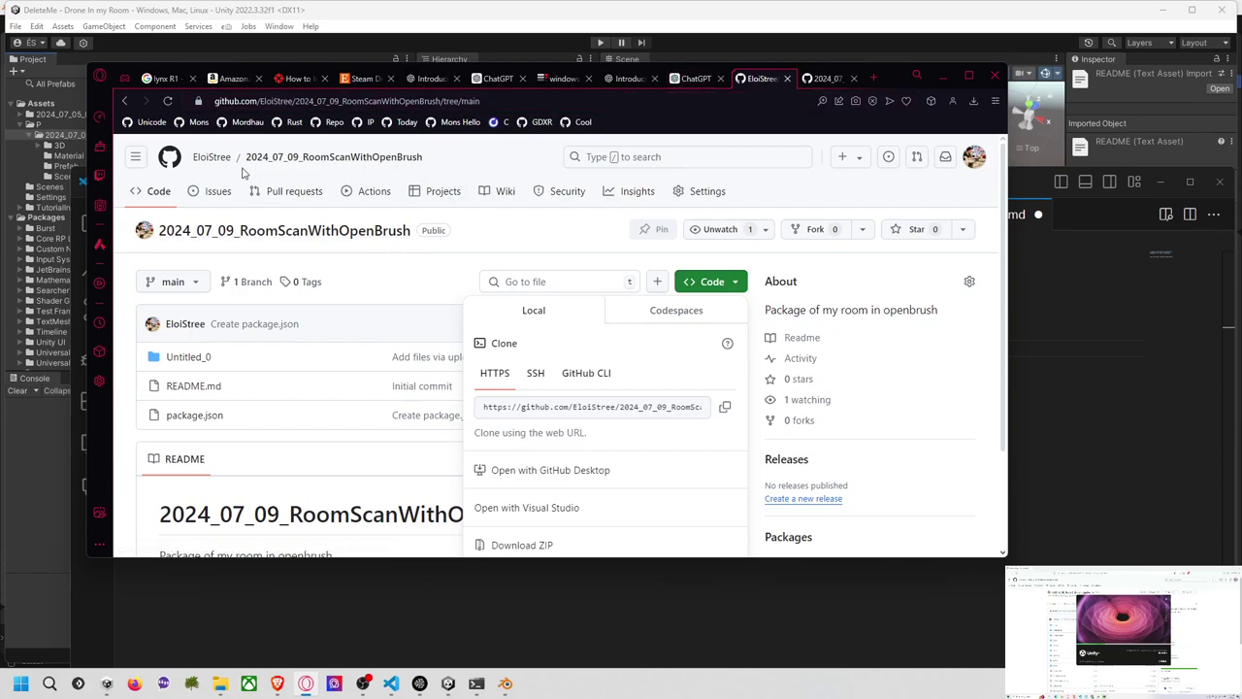
Find the 2023_02_19_RootsOfKnowledgeDrone repo in the owner's repositories and paste its URL into the README
click(212, 158)
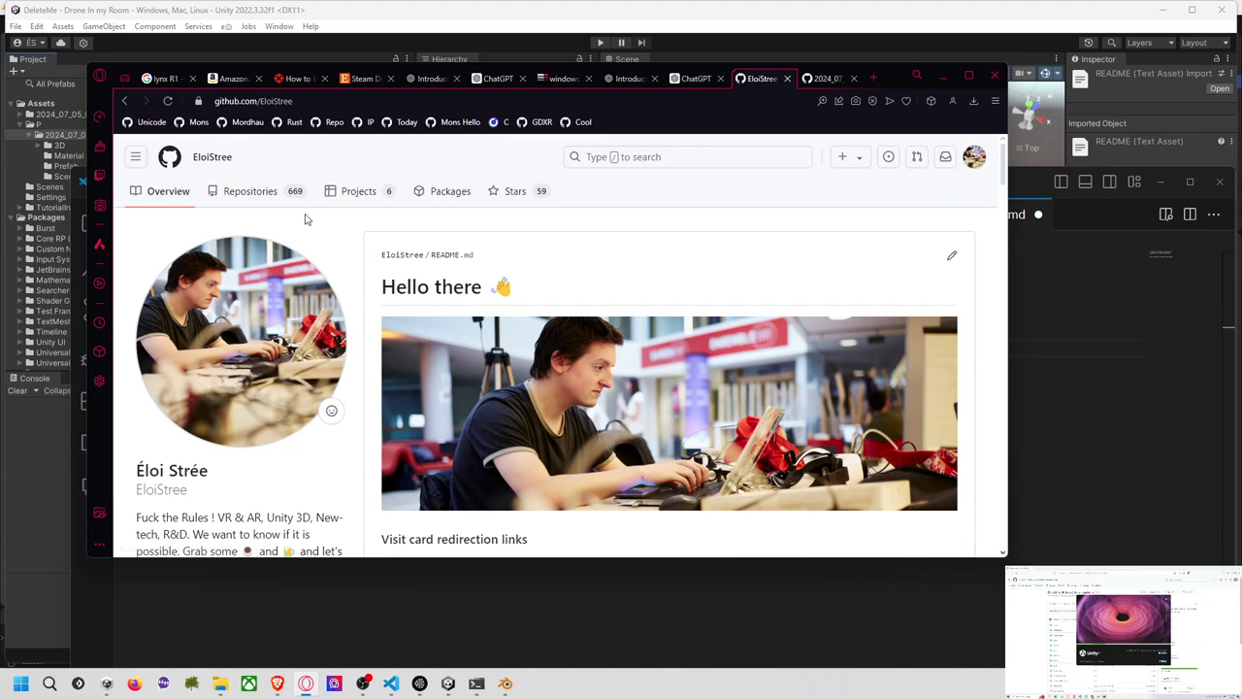
click(274, 197)
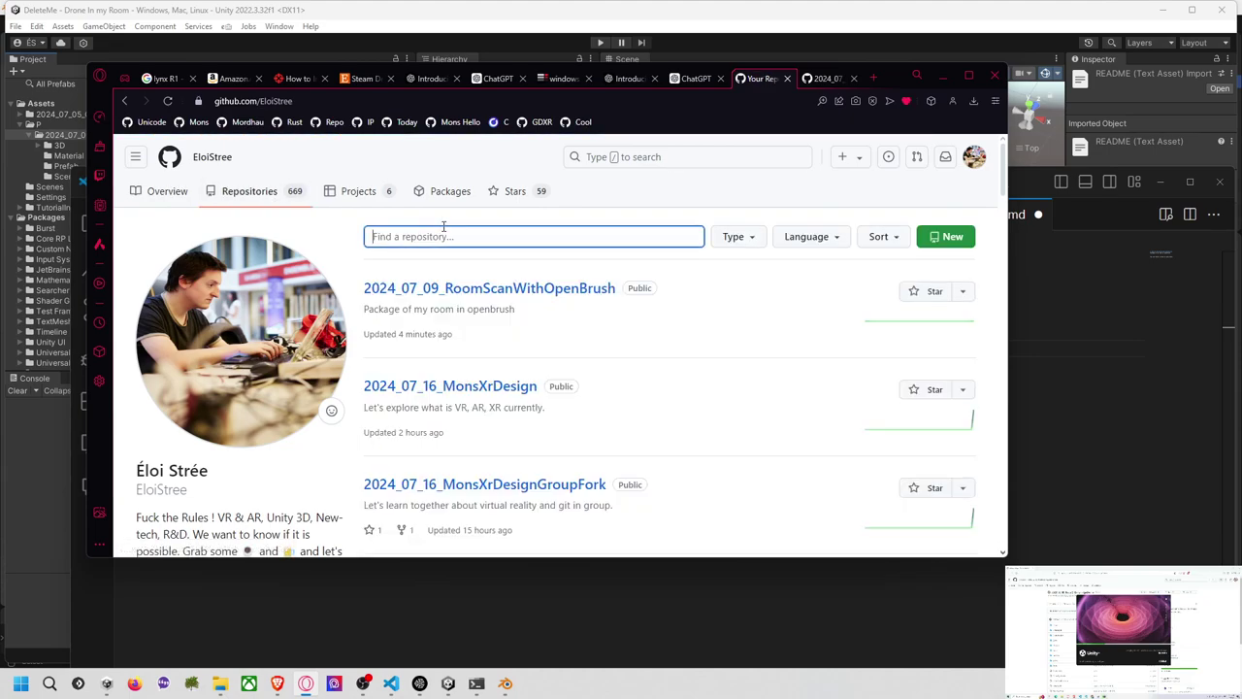
text(root of)
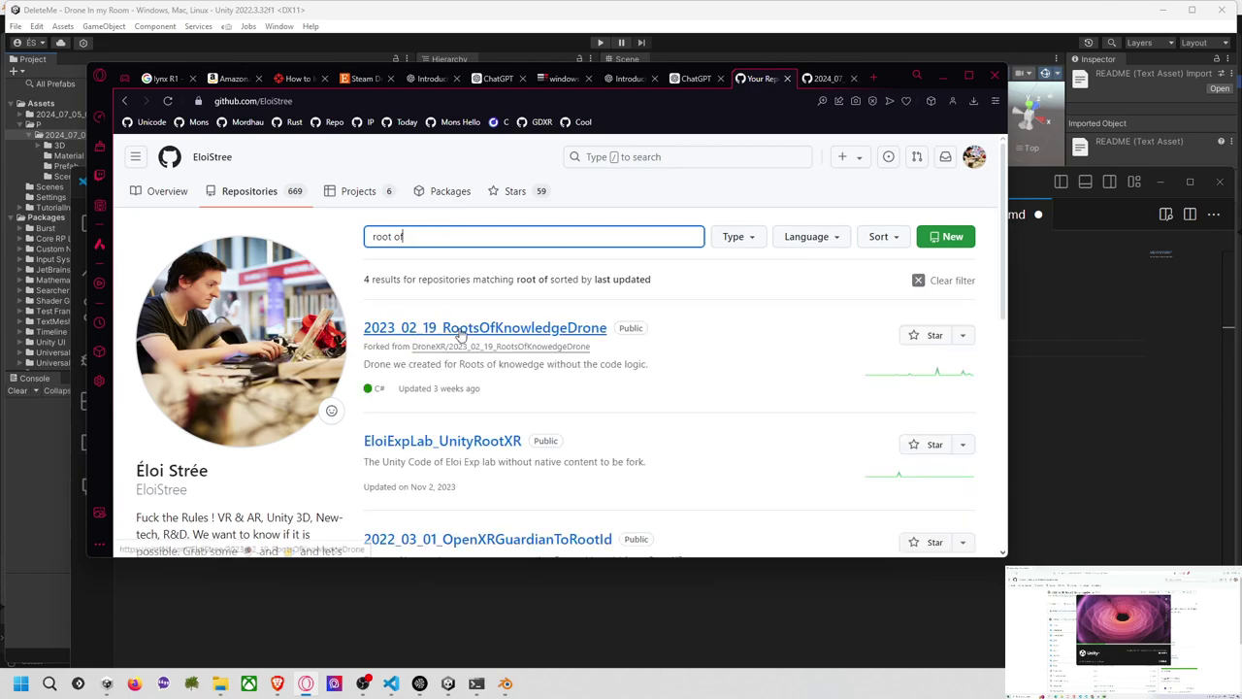
click(456, 336)
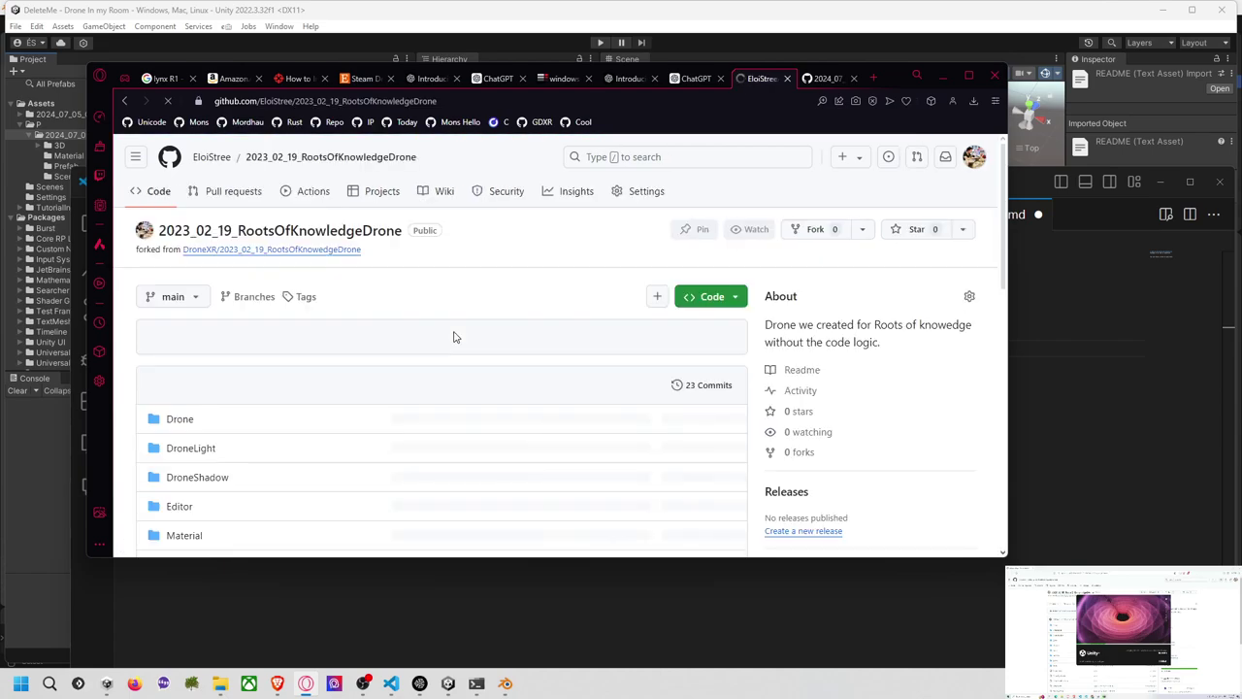
click(441, 101)
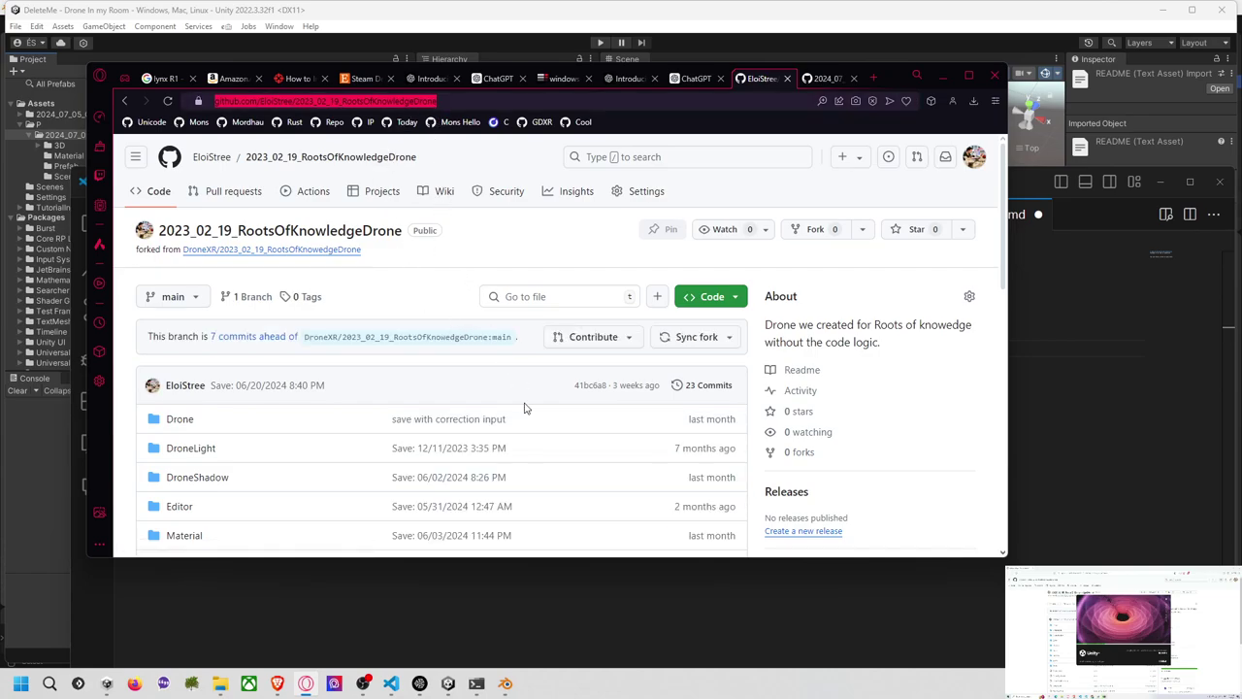
click(555, 573)
text(https://github.com/EloiStree/2023_02_19_RootsOfKnowledgeDrone)
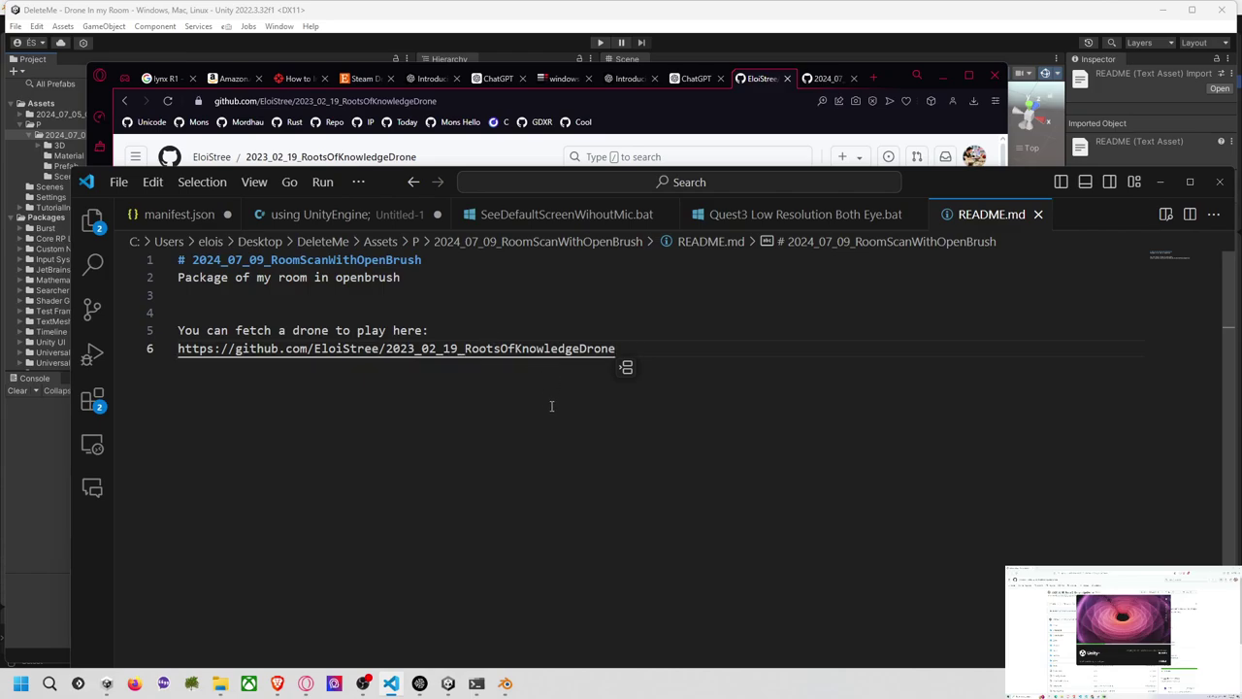
Add a fenced, quoted README entry holding the drone repository's .git URL, then return to the browser
key(Return)
key(Return)
key(Return)
text(<)
key(BackSpace)
key(Return)
text(")
text(")
text(https://github.com/EloiStree/2023_02_19_RootsOfKnowledgeDrone)
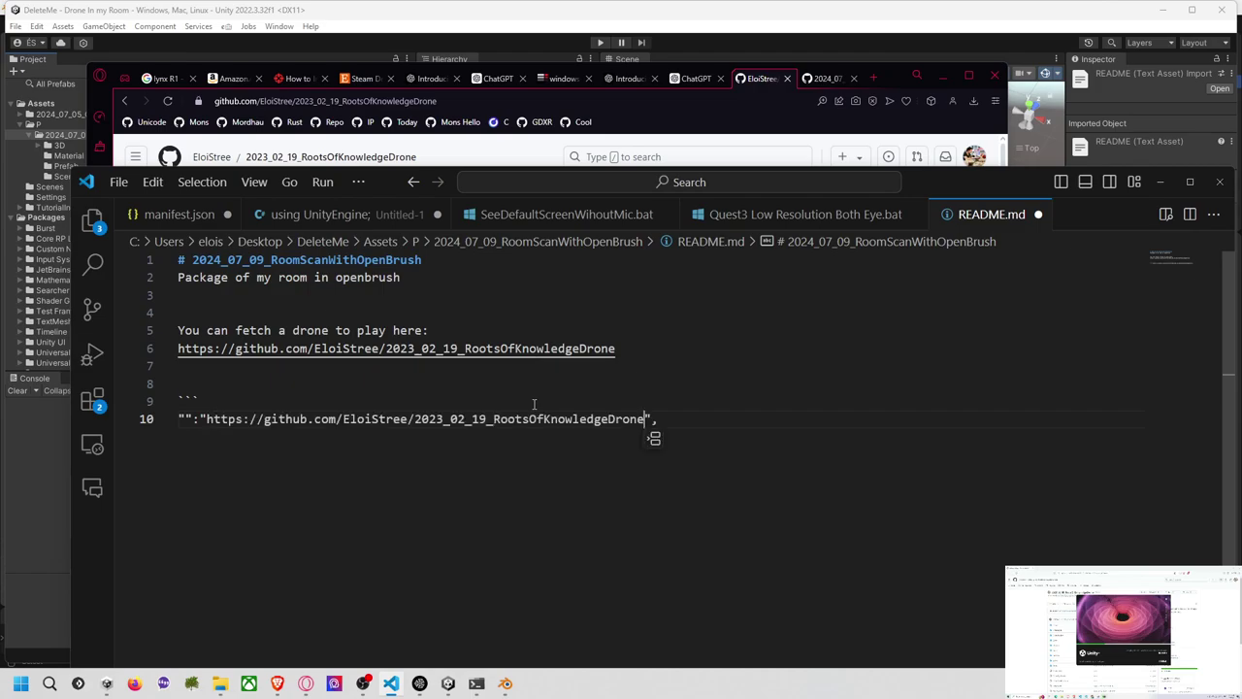
text(.git)
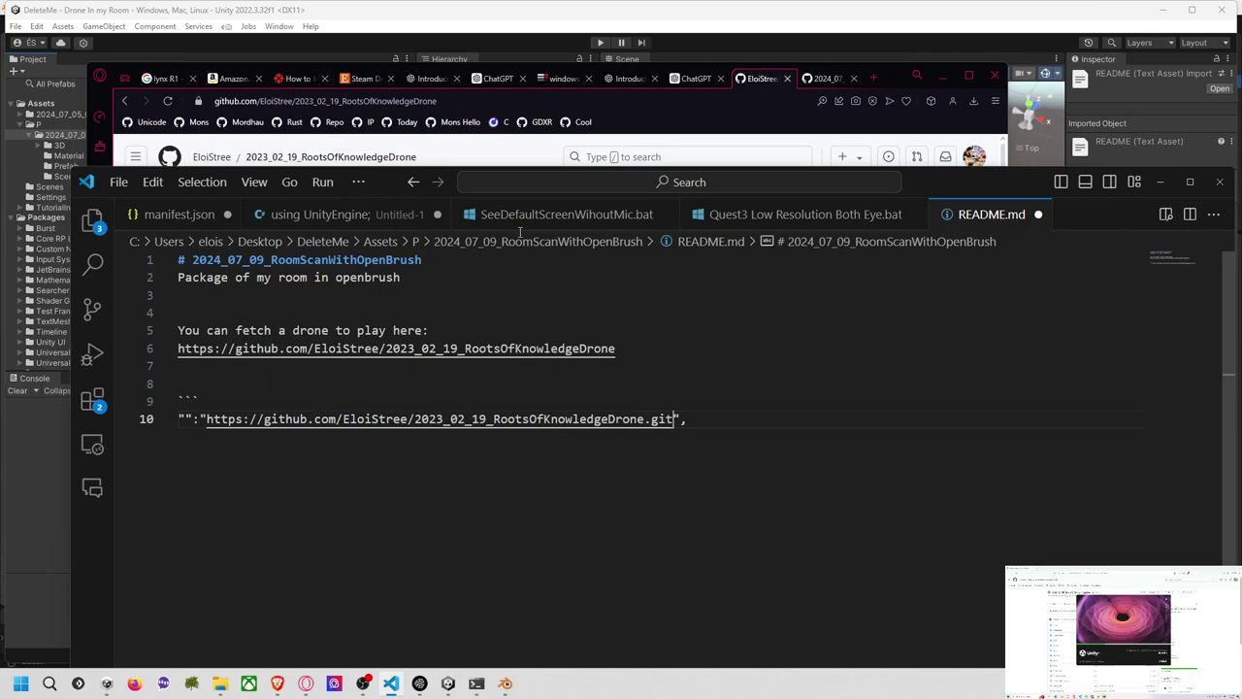
key(alt+Tab)
scroll(347, 324, down, 1)
Copy the package name be.eloistree.rootsofknowledgedronecar from the drone repository's package.json
scroll(268, 339, down, 3)
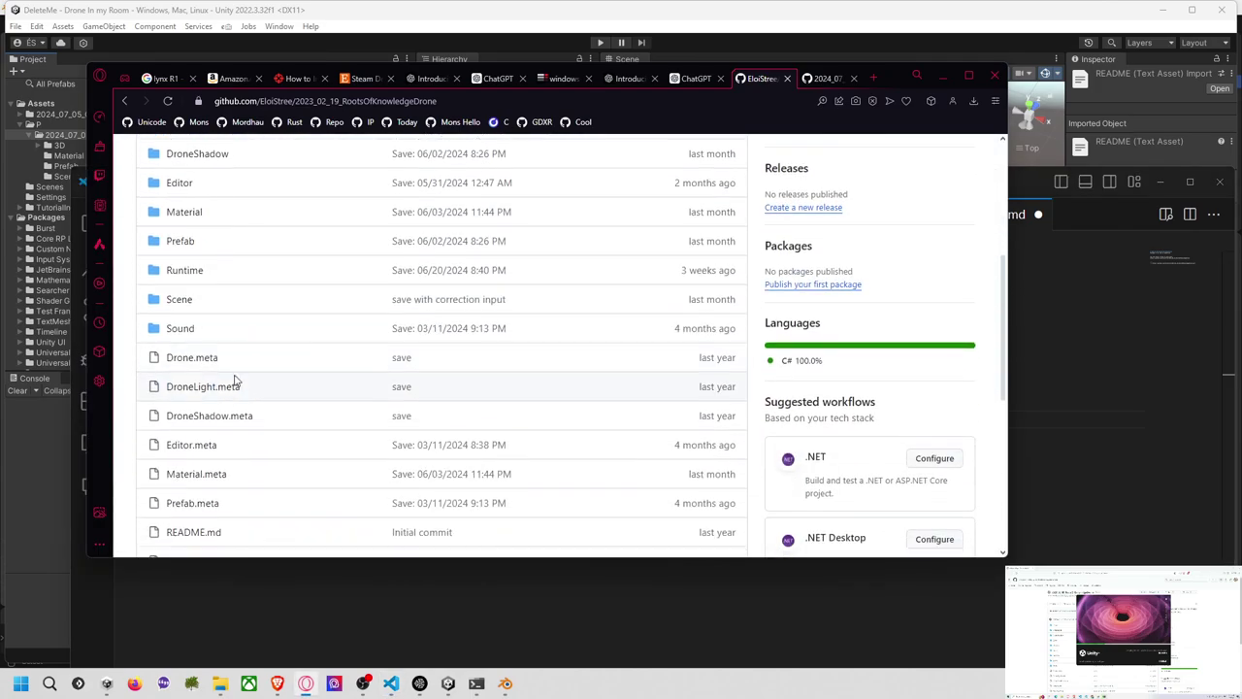
scroll(188, 435, down, 2)
scroll(190, 452, down, 1)
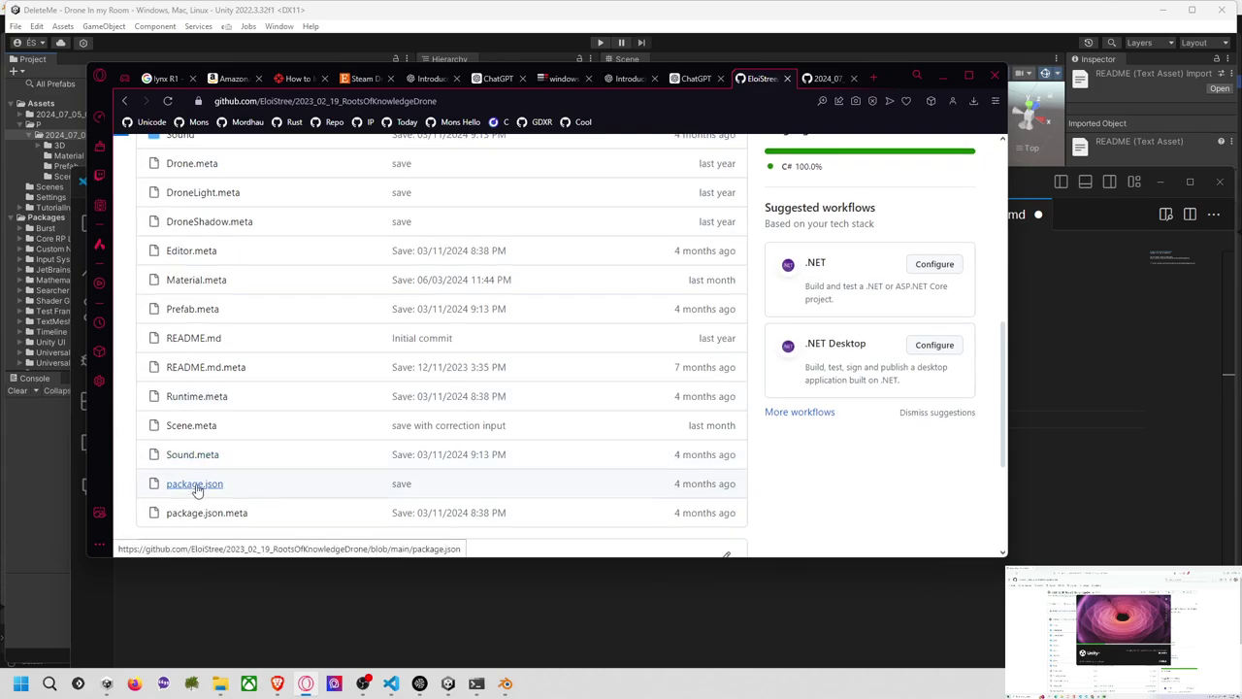
click(195, 485)
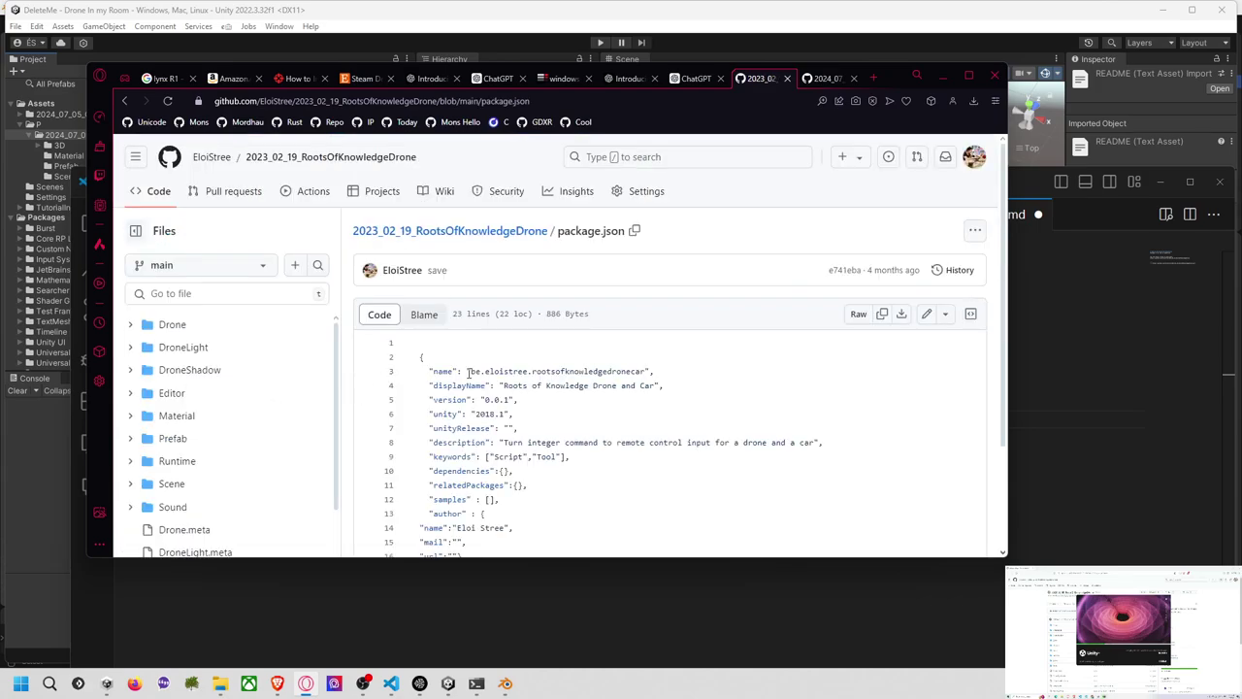
drag(470, 372, 645, 372)
key(ctrl+c)
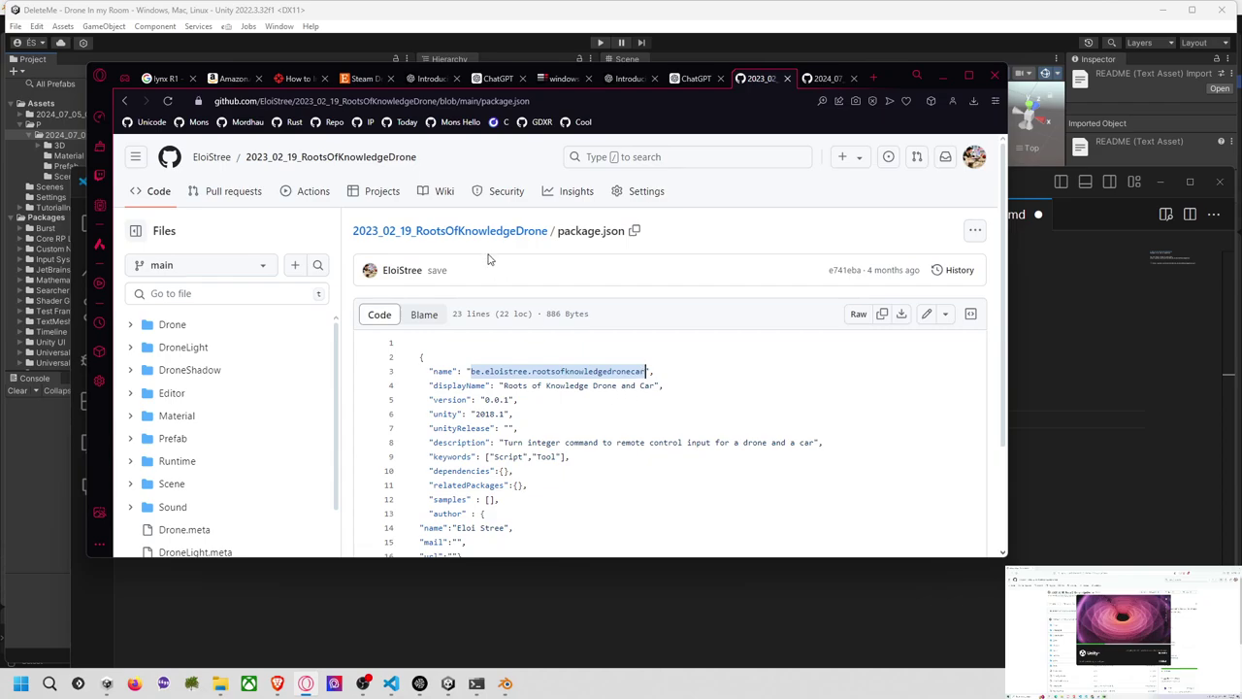
click(816, 81)
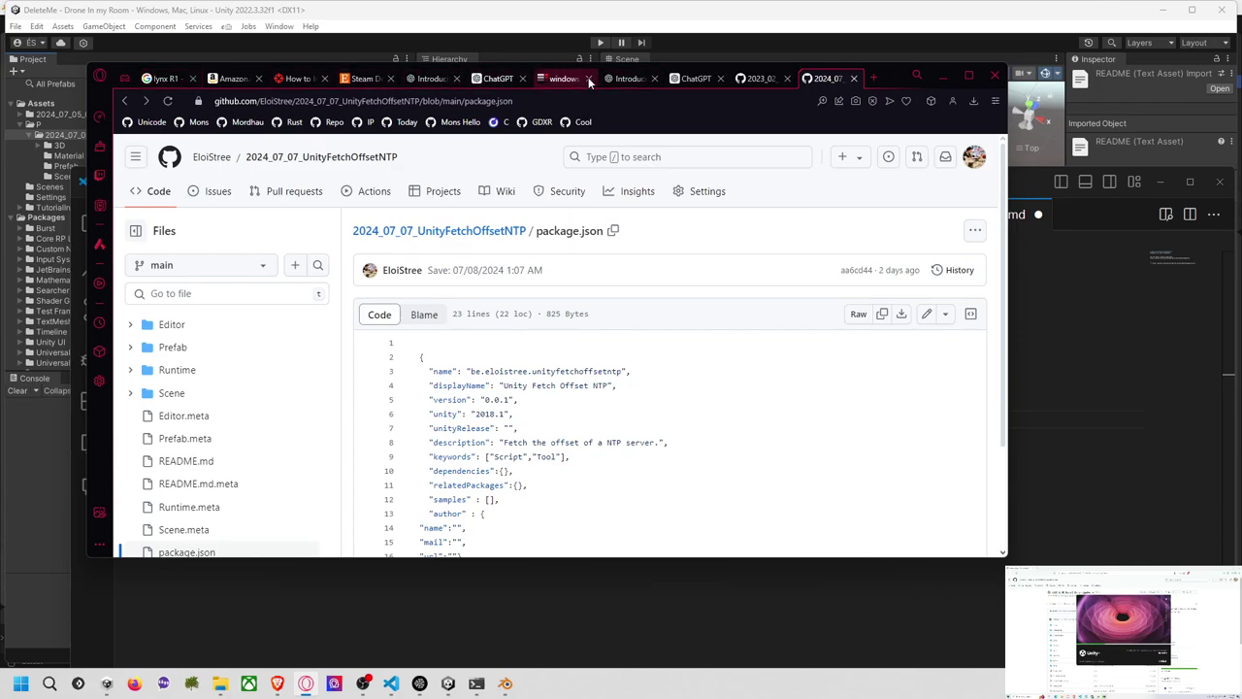
Paste the package name into the fenced JSON entry, captioned 'Add in manifest.json'
key(alt+Tab)
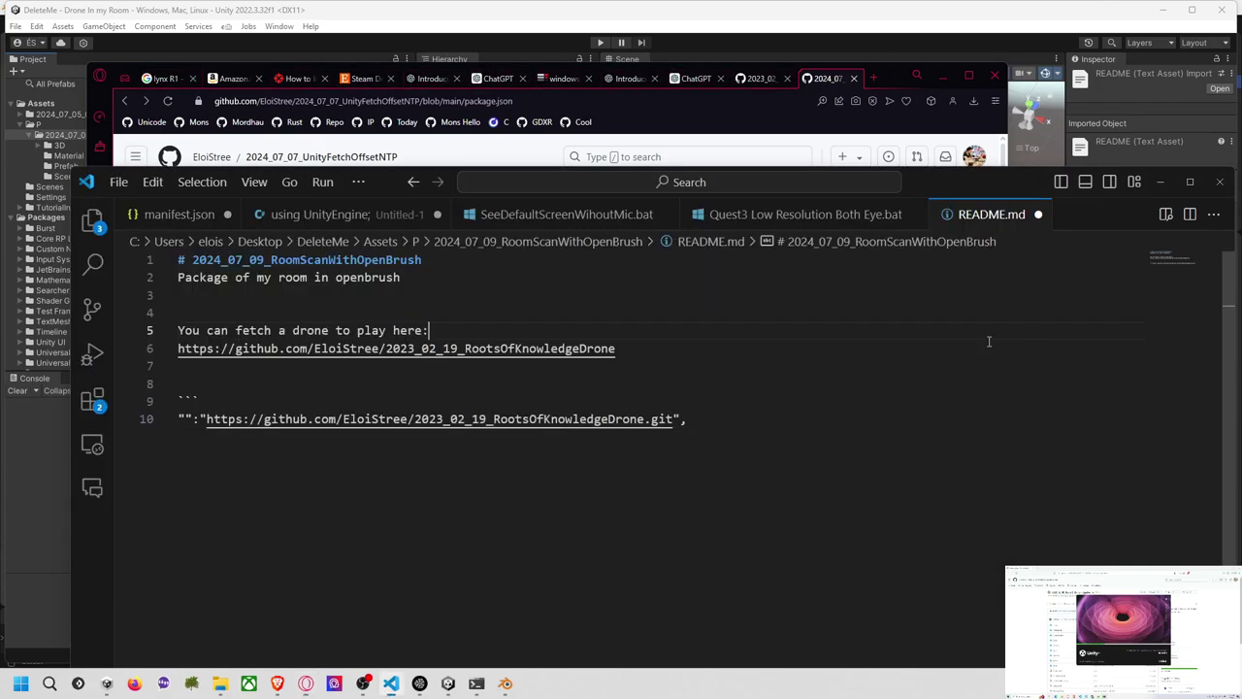
click(184, 419)
key(ctrl+v)
drag(199, 399, 179, 399)
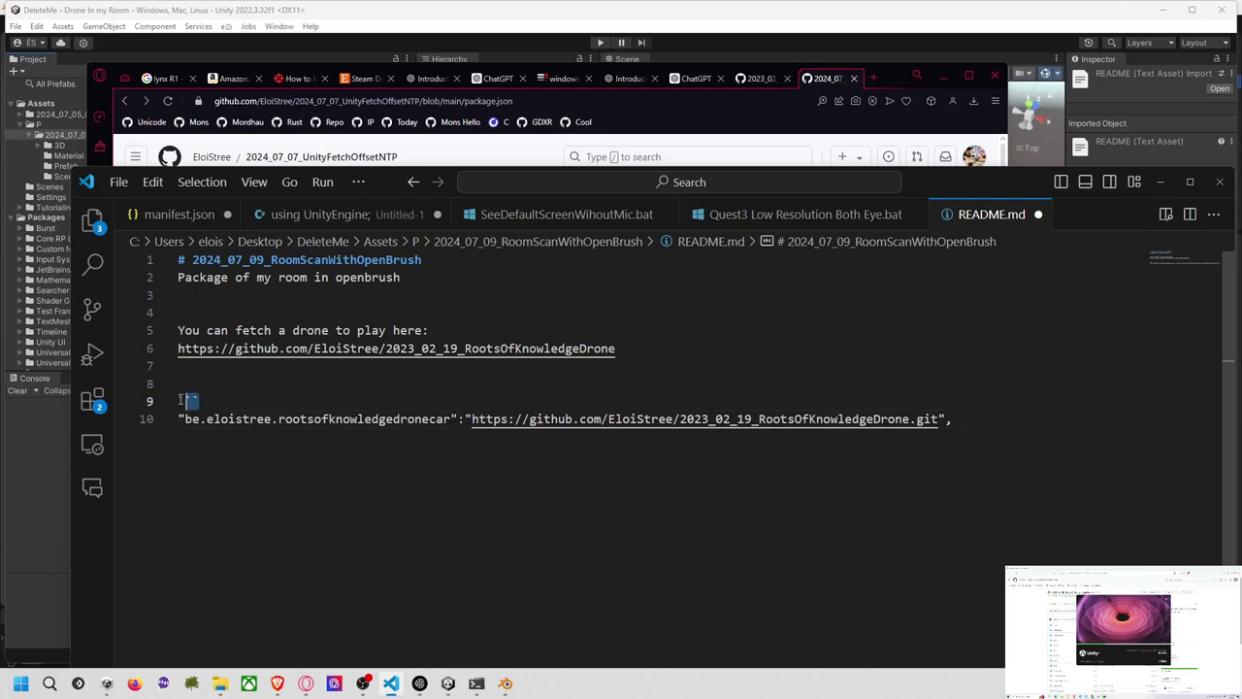
text(`)
click(737, 450)
key(Return)
text(```)
key(Up)
key(Up)
key(Up)
key(Return)
text(Add i)
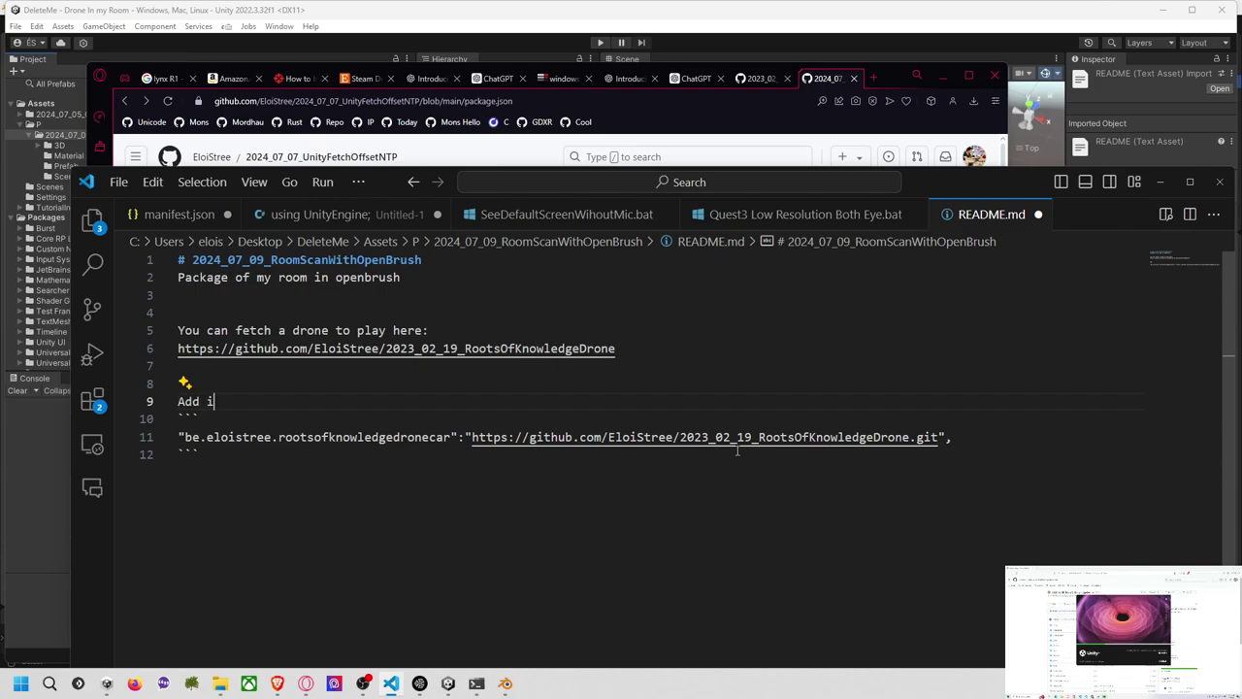
text(n manifest.jo)
key(BackSpace)
key(BackSpace)
text(son)
Add an 'or clone in Package Git Url:' line followed by the drone repository's .git URL
key(Down)
key(Down)
key(Down)
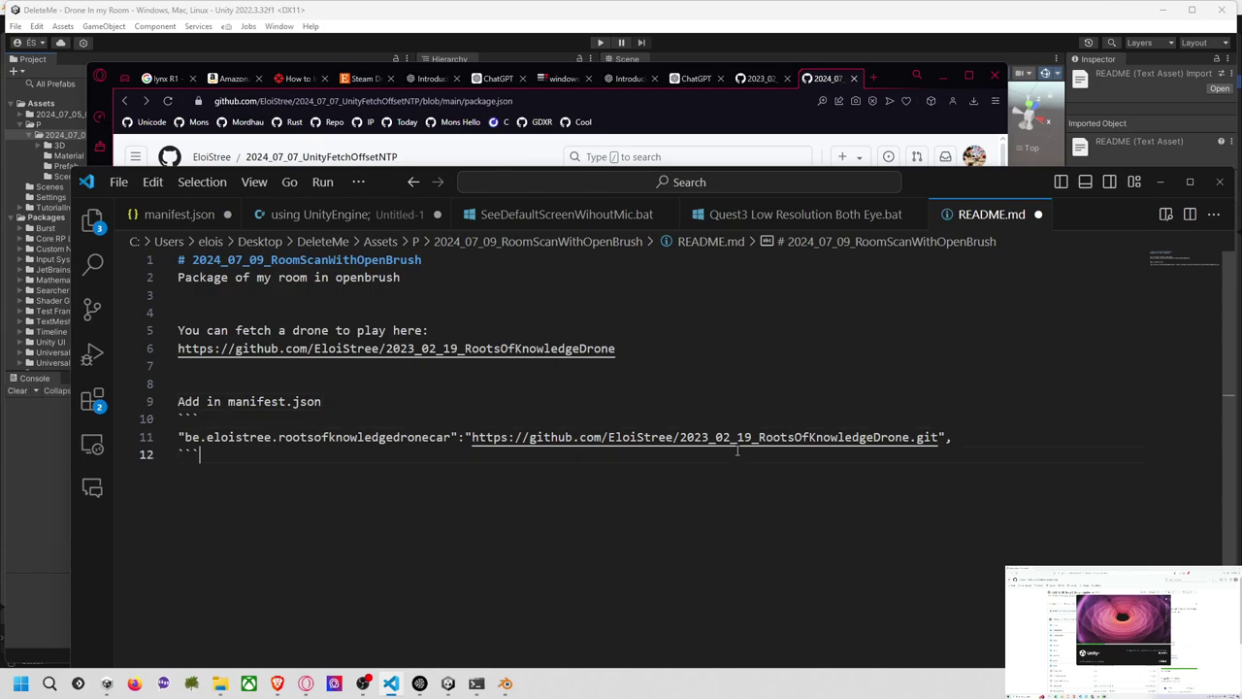
key(Return)
key(Return)
text(orclon)
text( e in Pa)
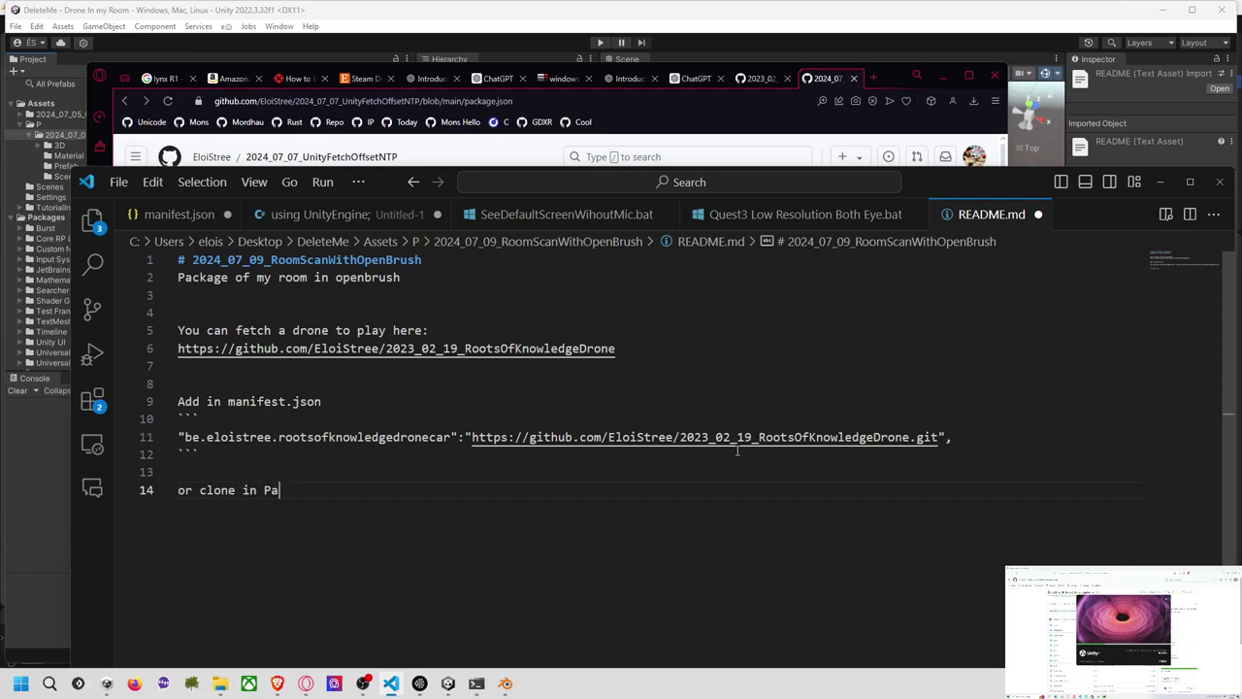
text(ckage)
text(it )
text(Url:)
drag(640, 351, 178, 350)
key(ctrl+c)
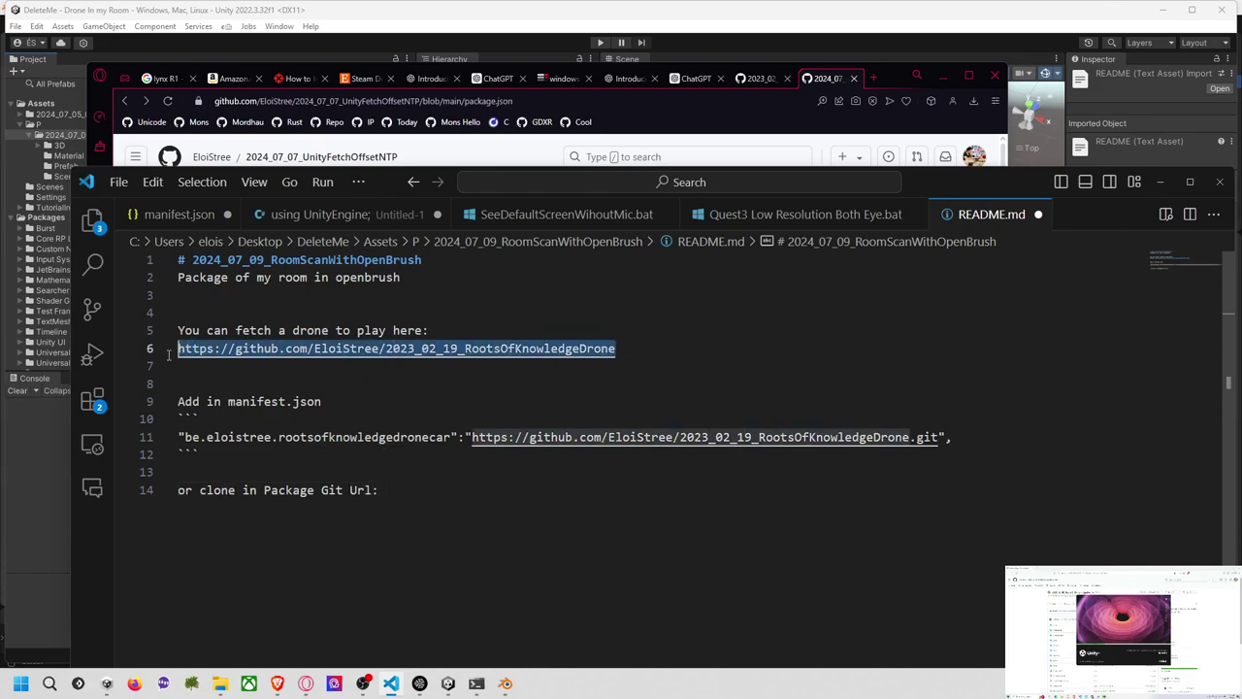
click(404, 495)
key(Return)
key(ctrl+v)
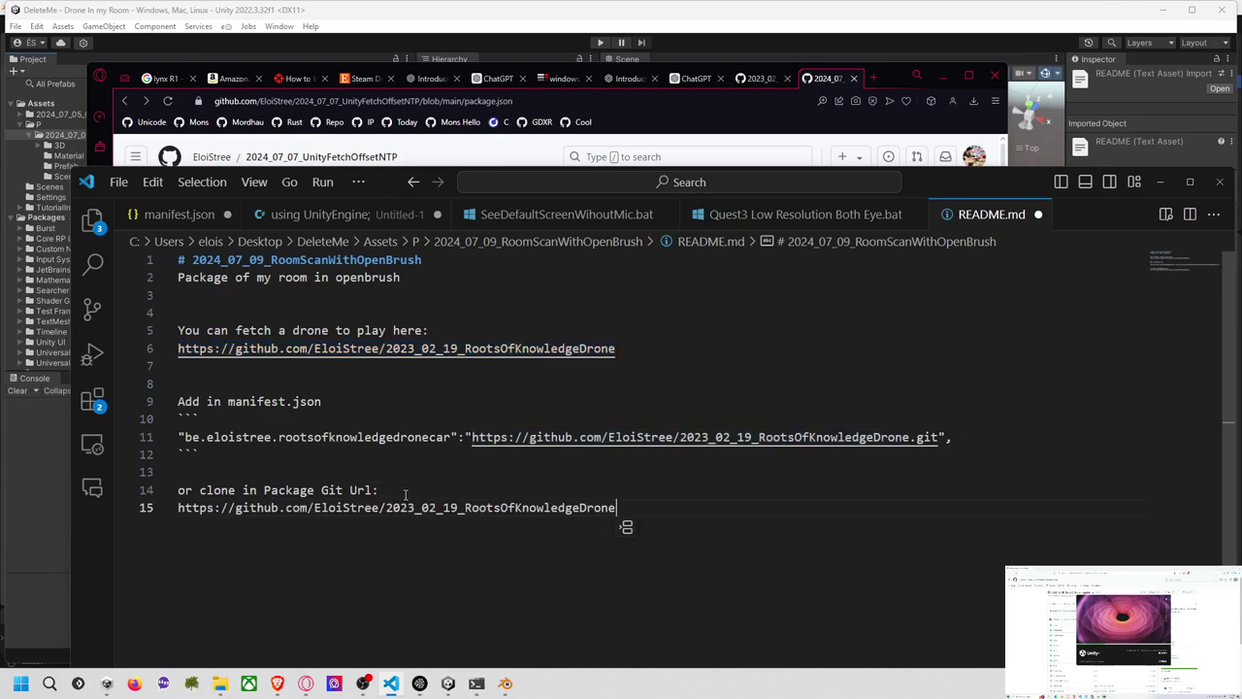
text(.git)
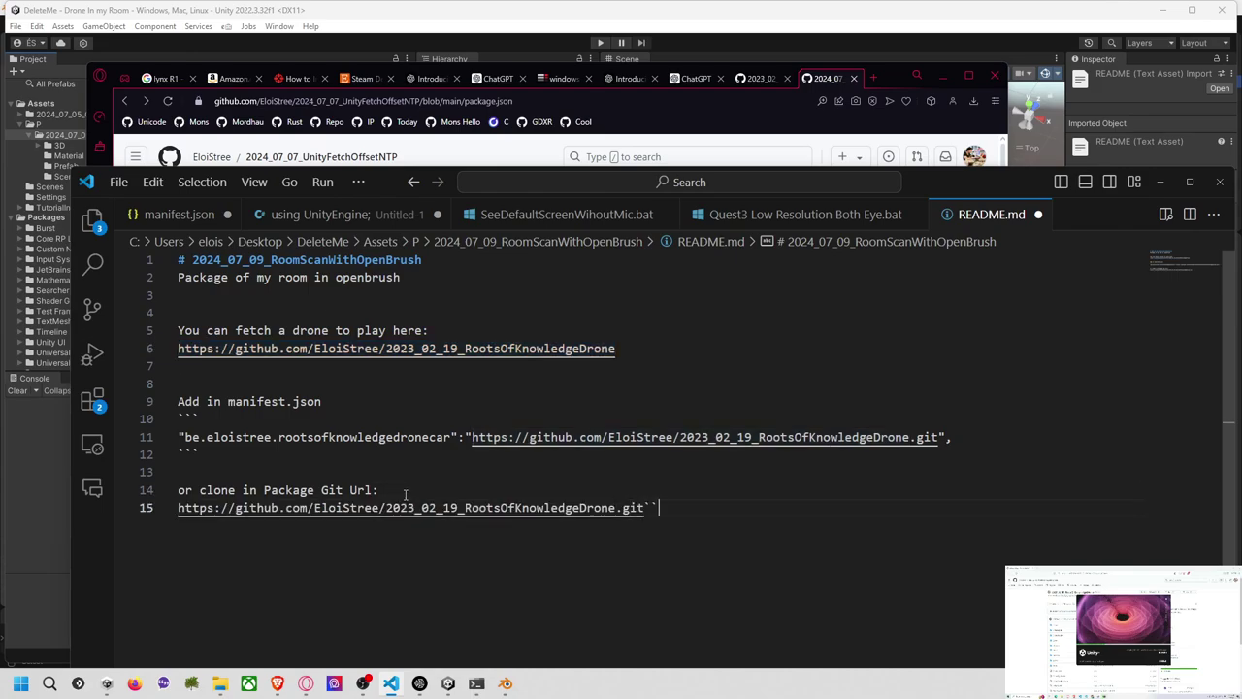
key(Home)
text(`)
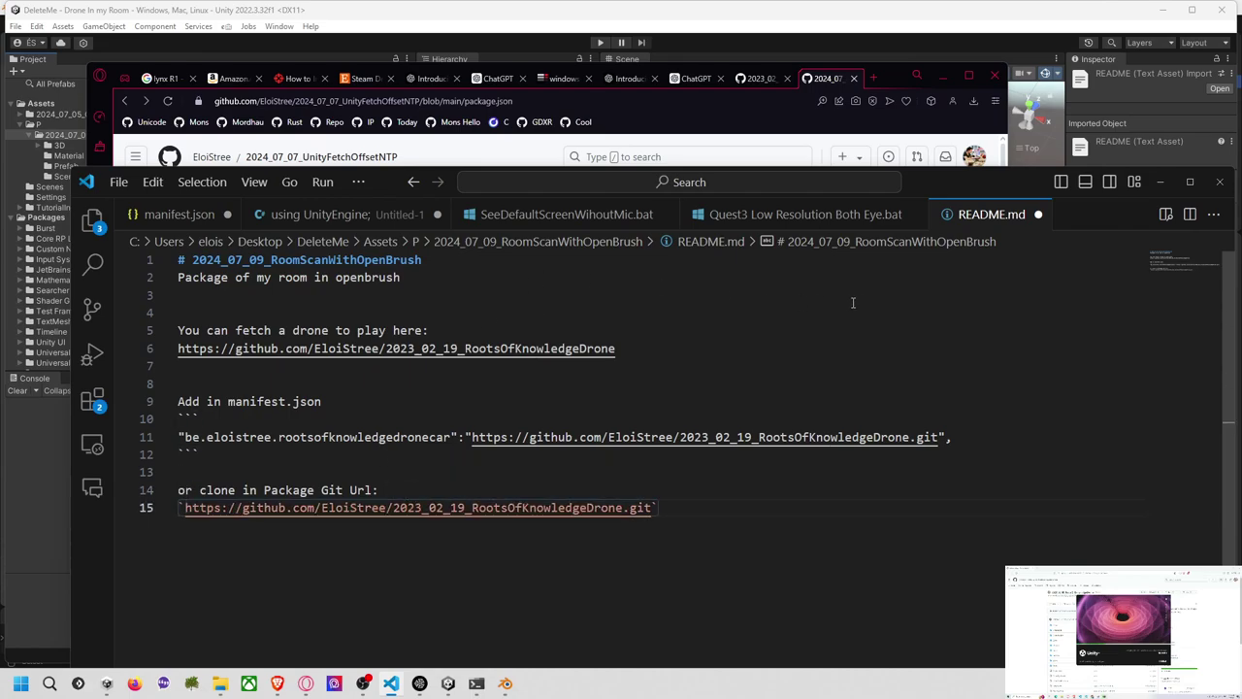
click(932, 379)
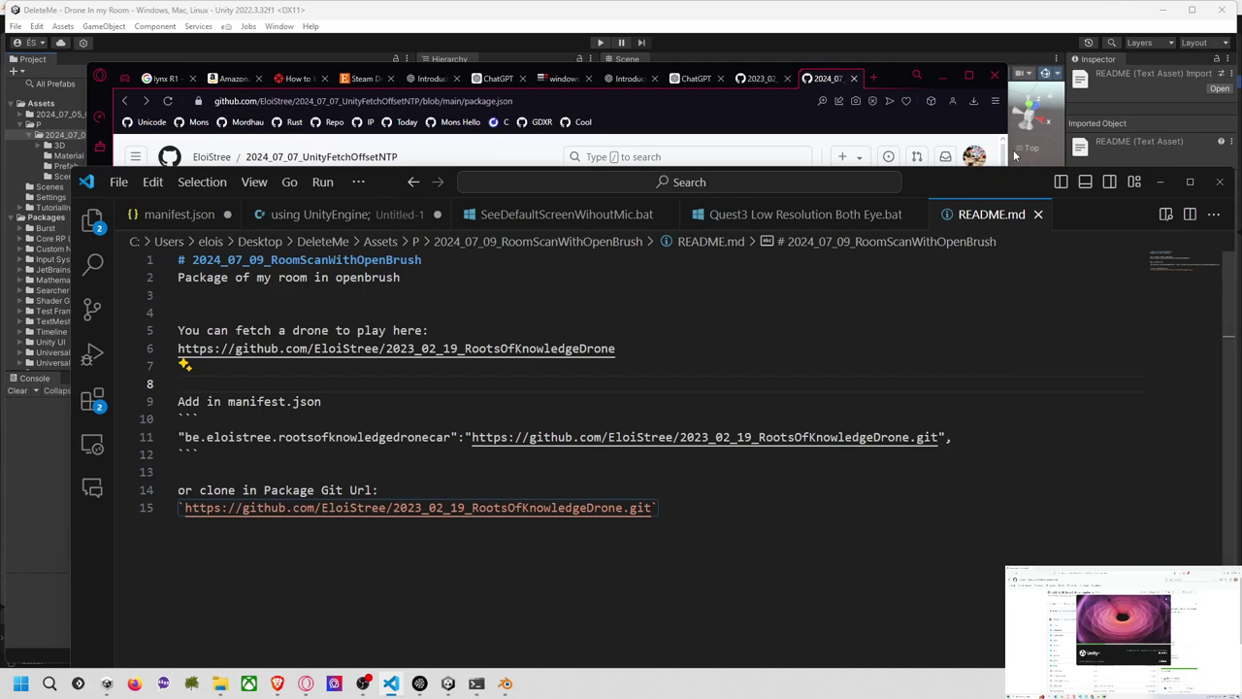
View the updated README in Unity, then open and close the 2024_07_09_RoomScanWithOpenBrush folder in Explorer
click(909, 49)
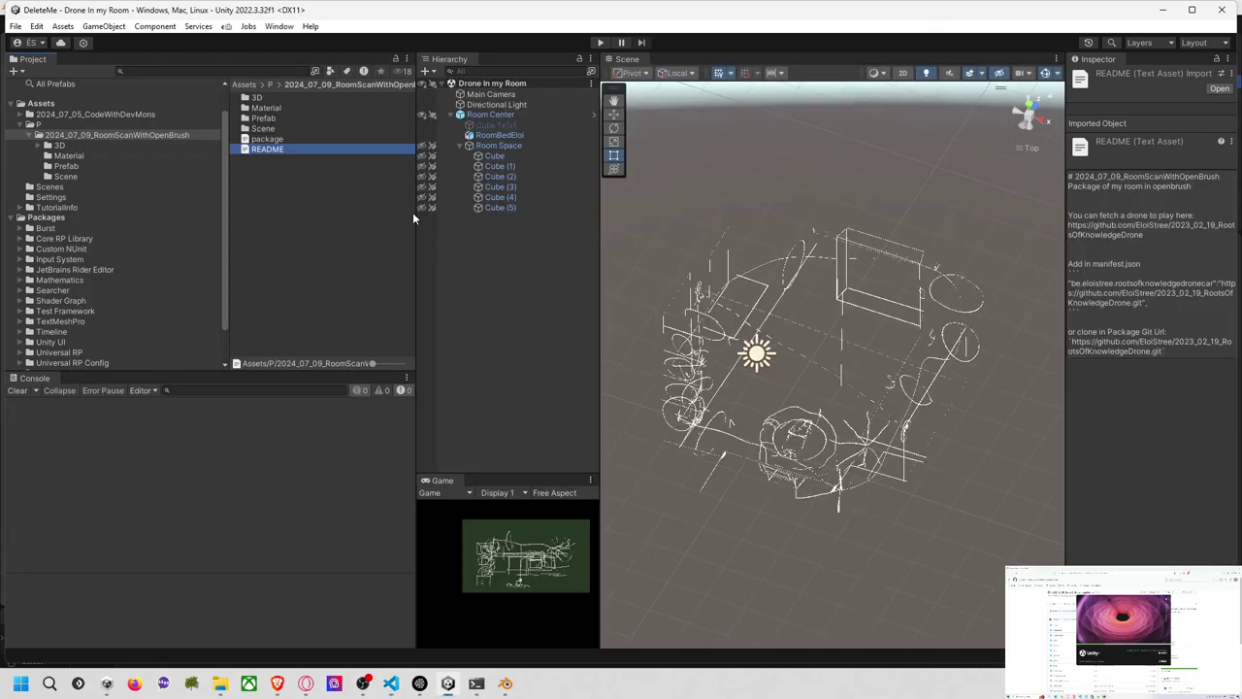
click(277, 147)
right_click(281, 180)
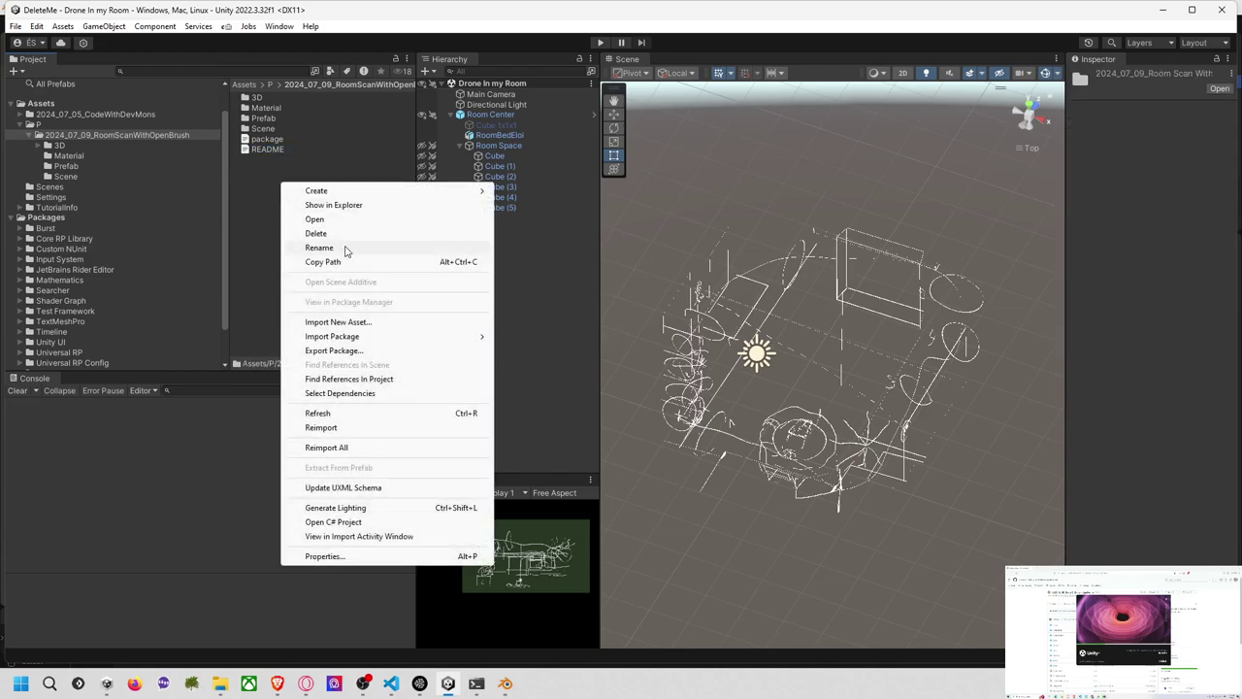
click(355, 204)
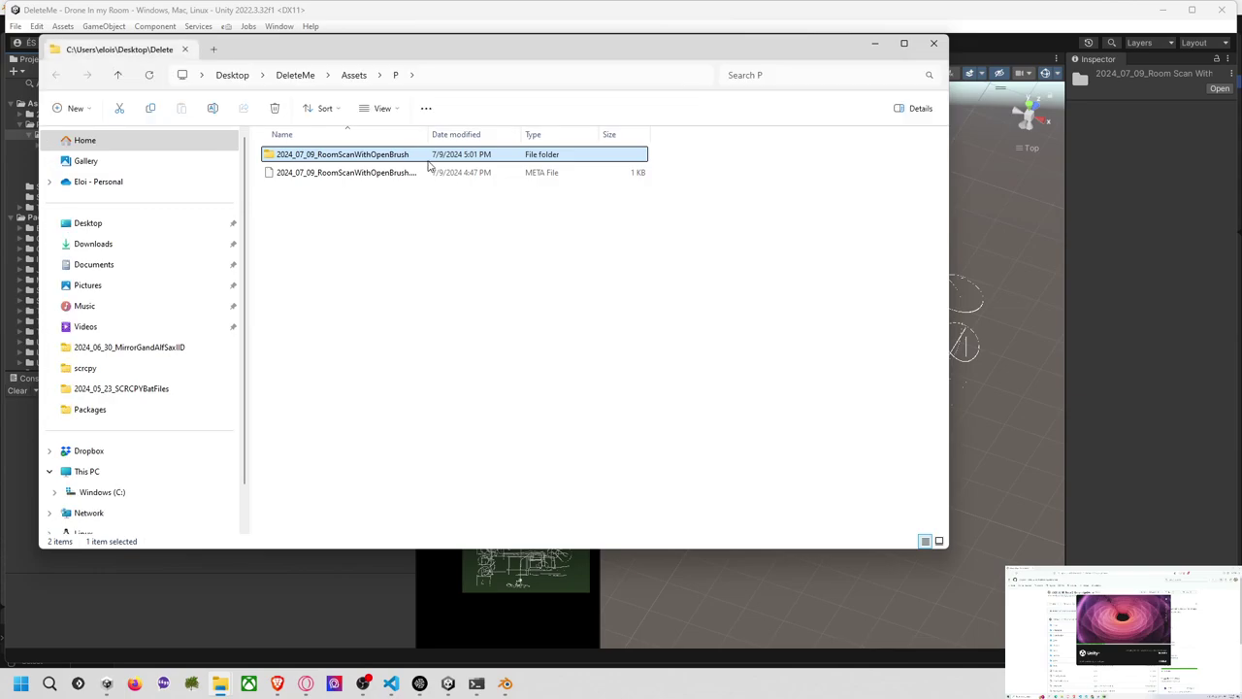
double_click(429, 158)
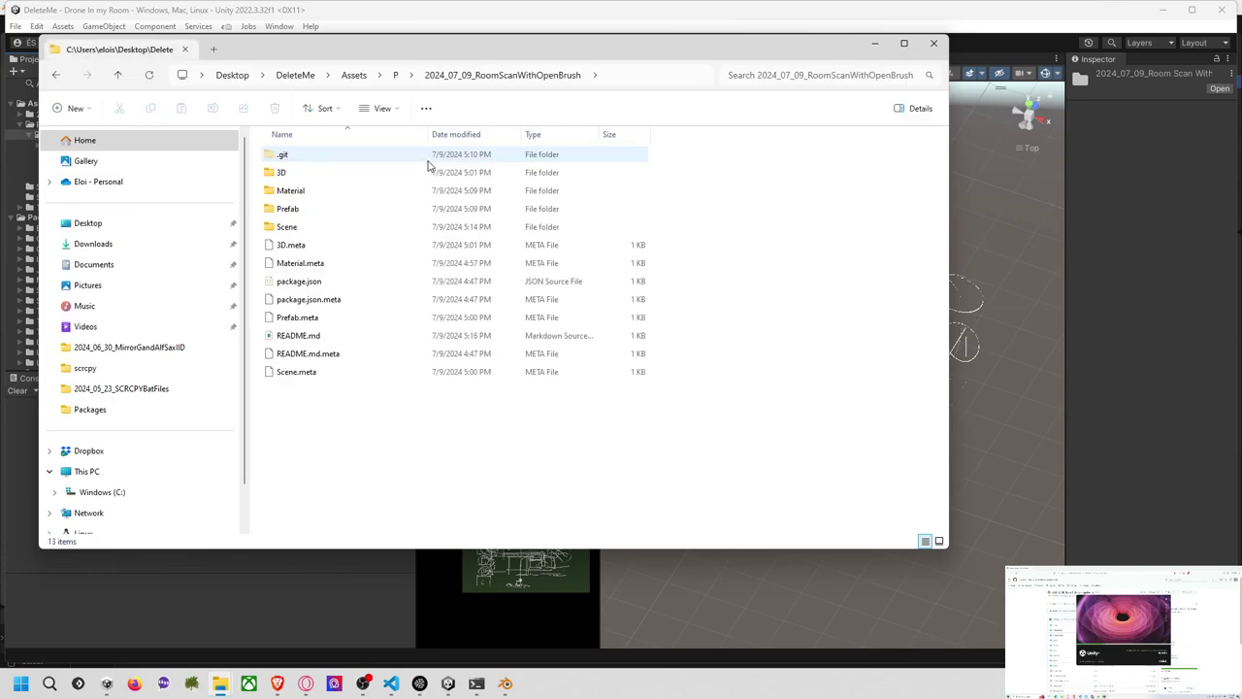
click(934, 43)
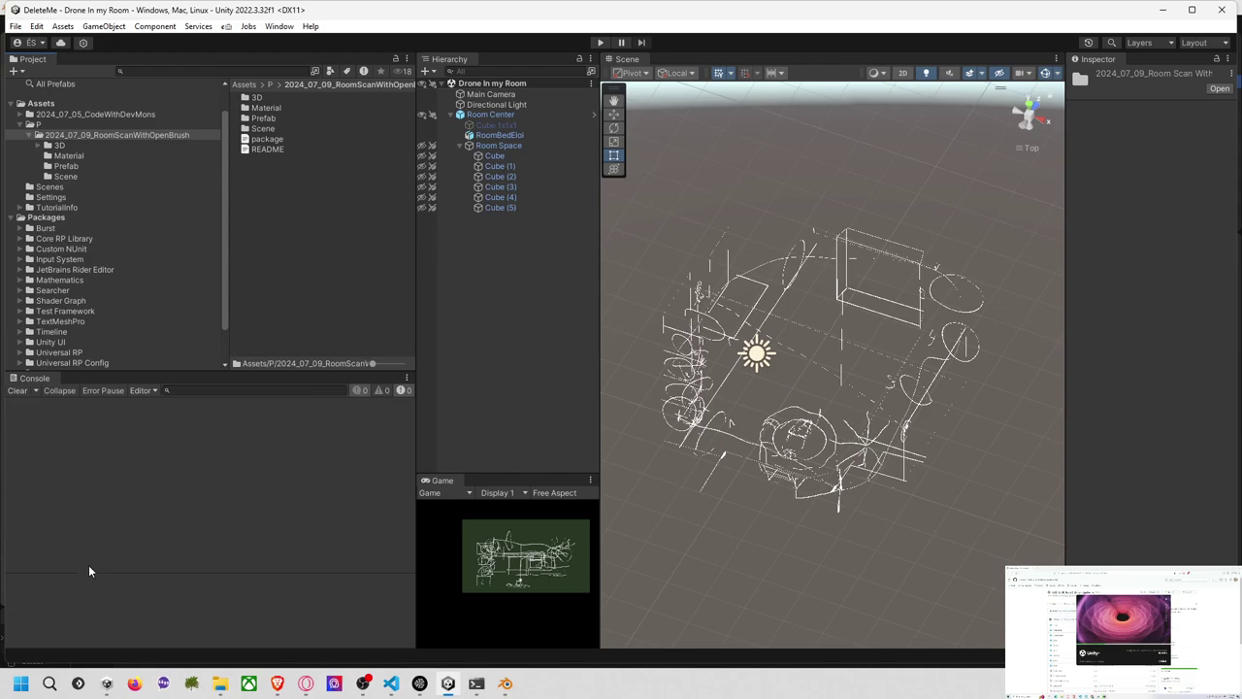
Search the web for 'github desktop' in a new tab and open the GitHub Desktop page
click(29, 682)
text(githu)
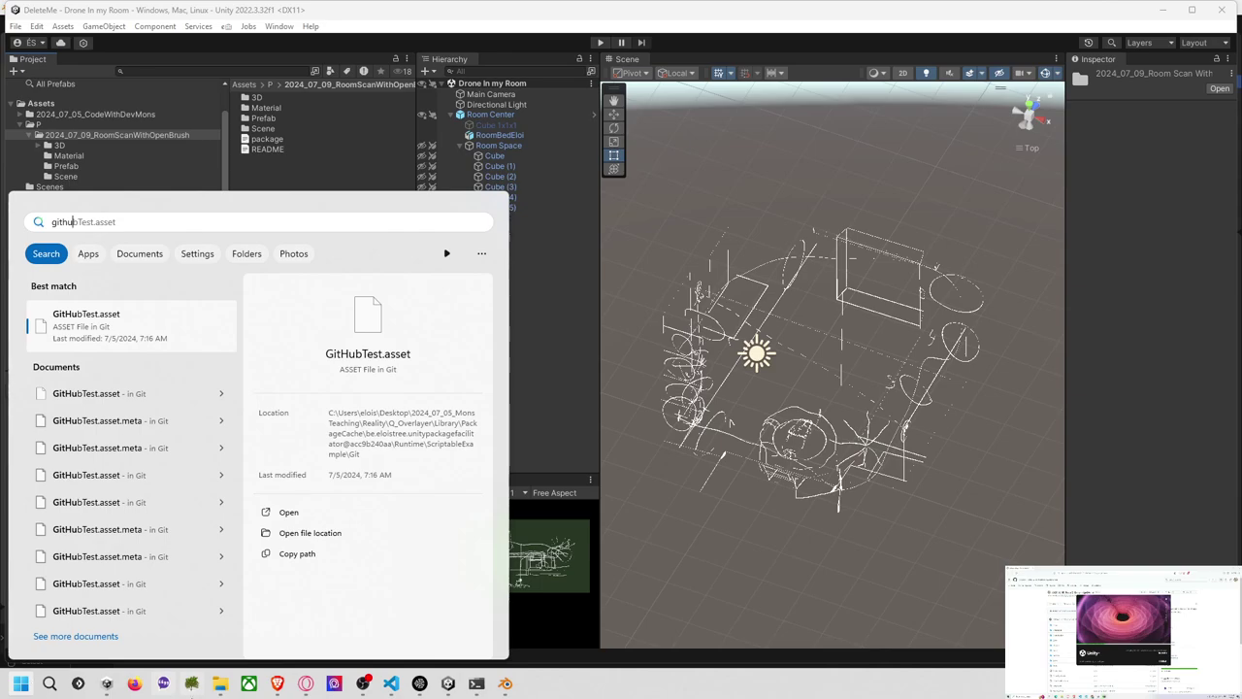
click(305, 684)
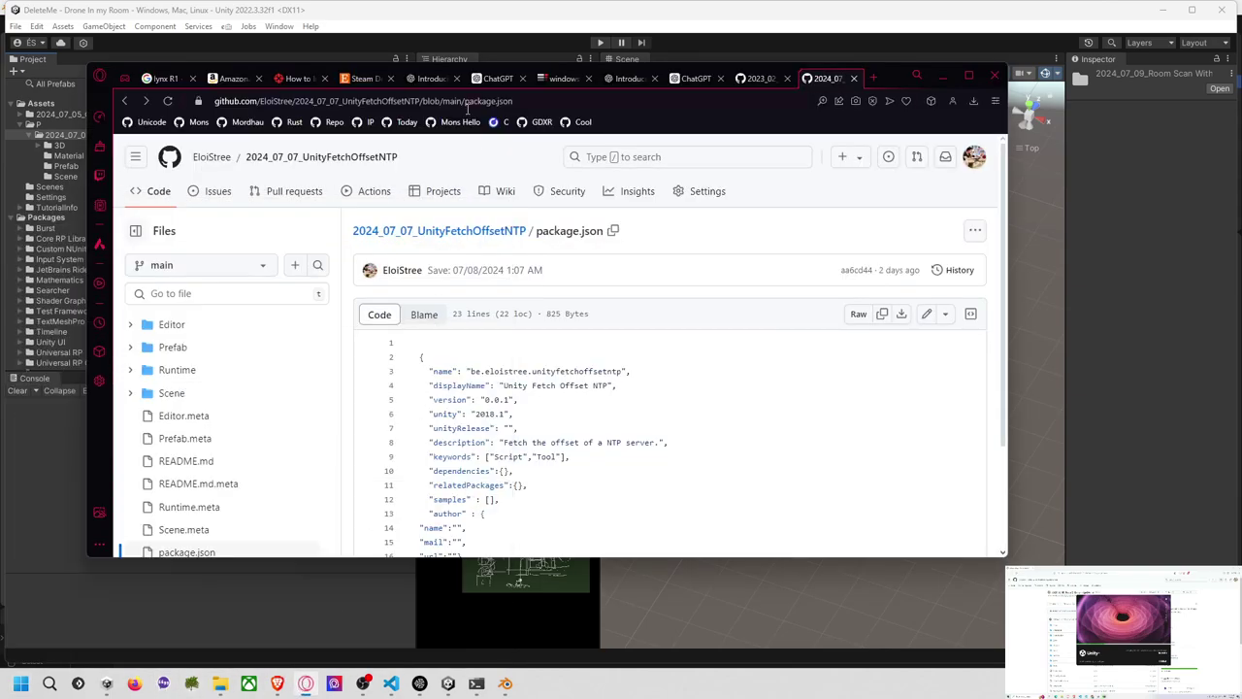
key(ctrl+t)
text(github)
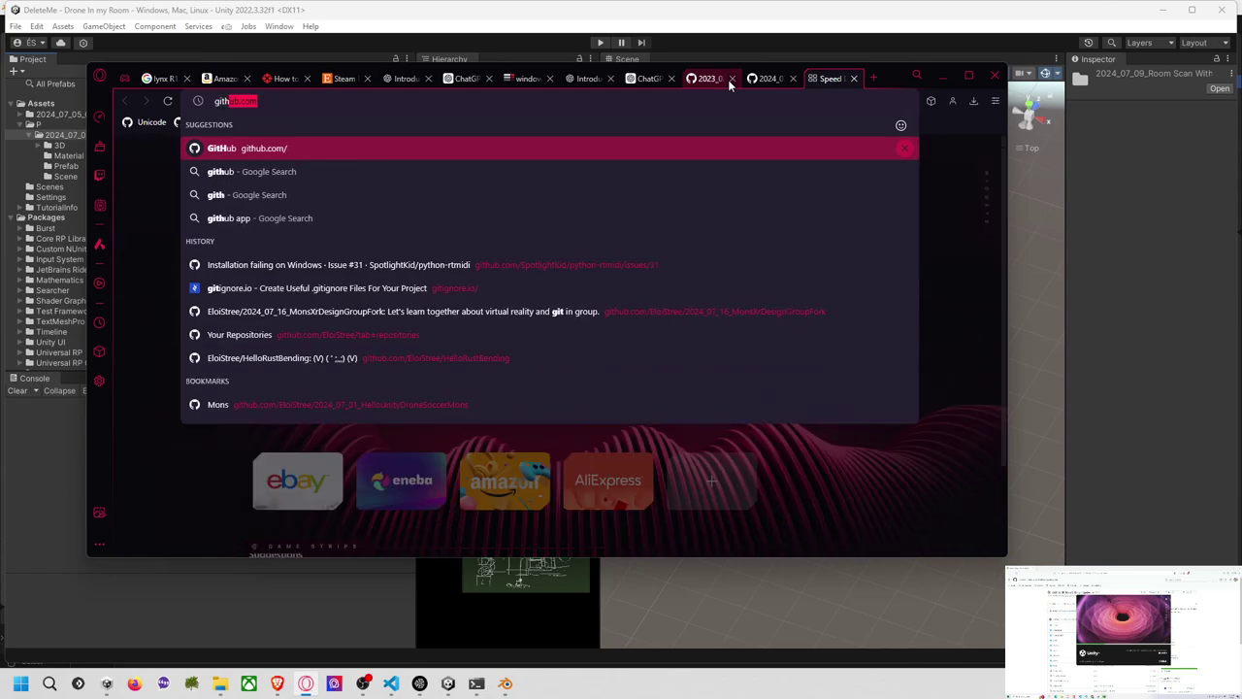
text( desktop)
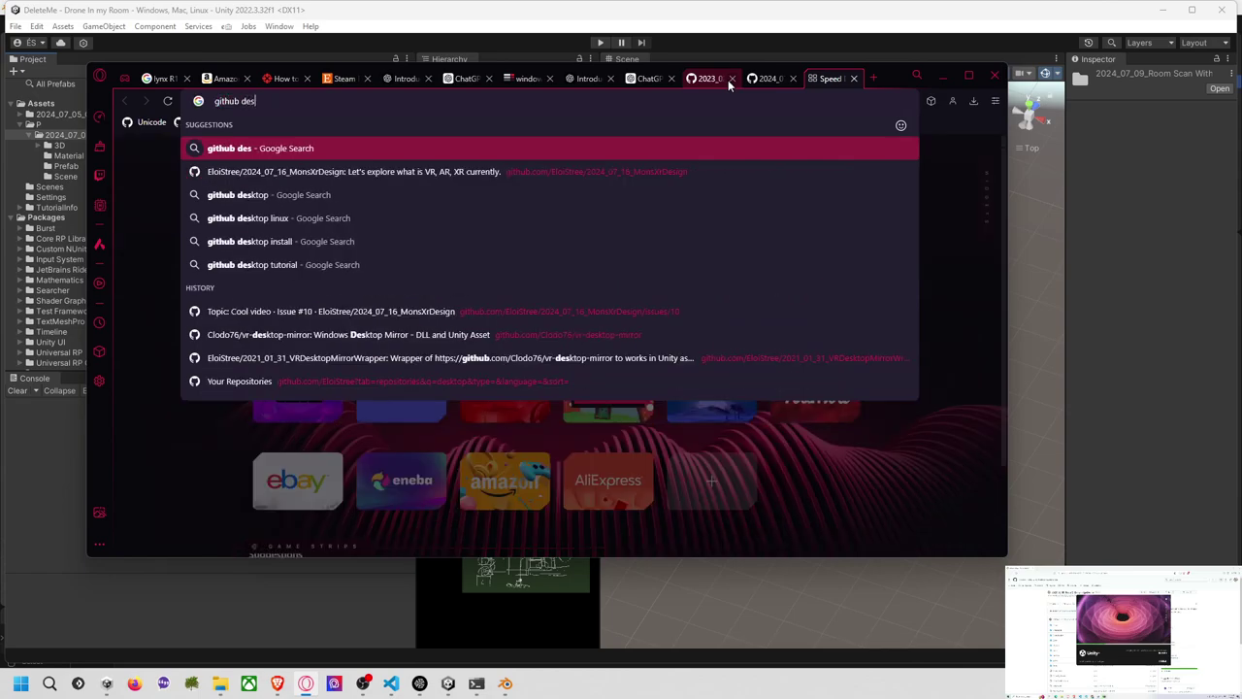
key(Return)
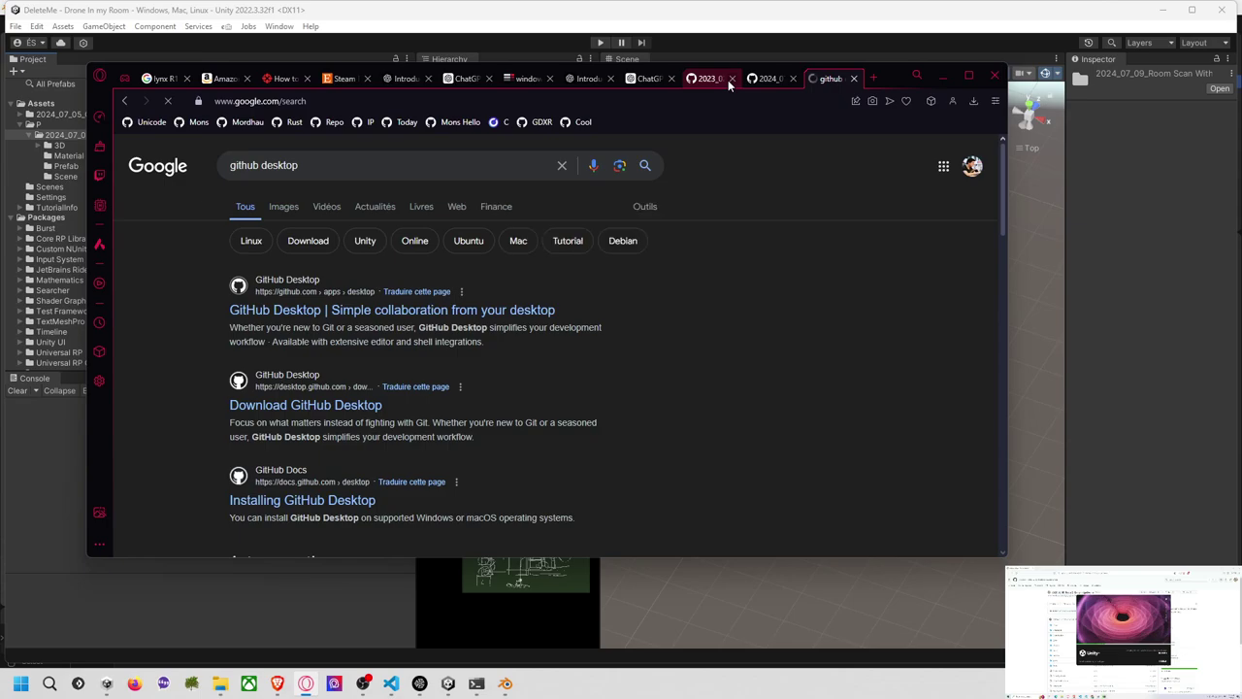
click(552, 309)
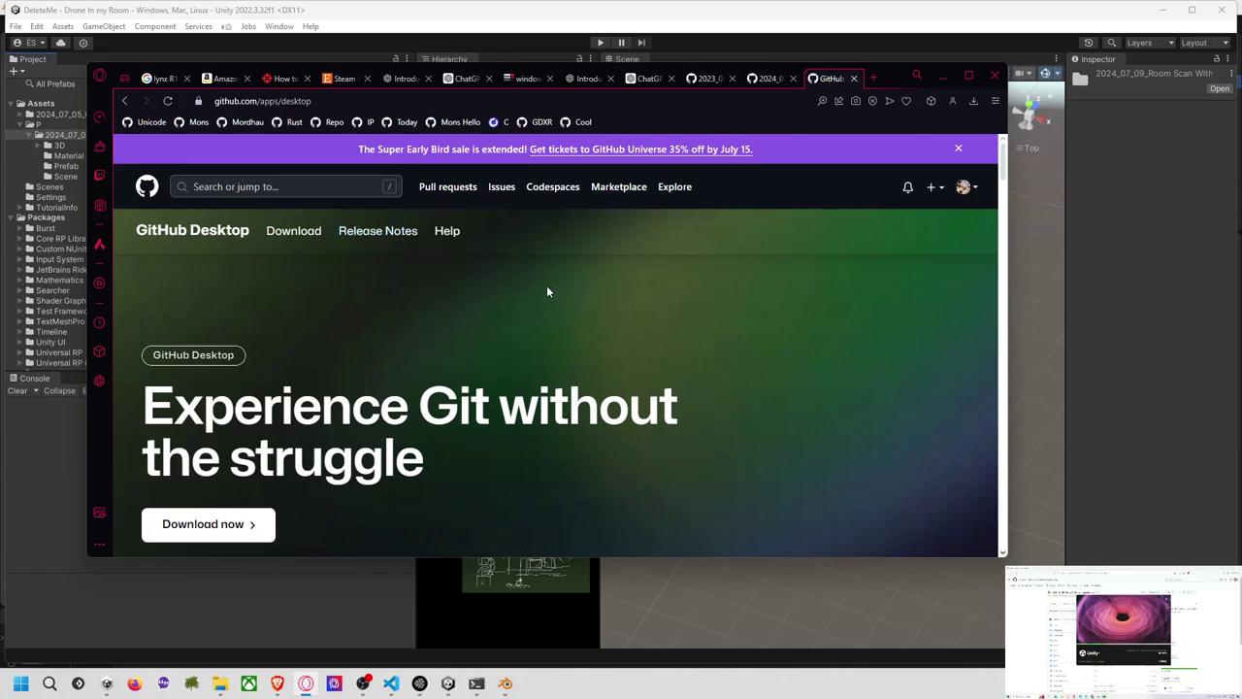
Download and save the Windows 64-bit installer GitHubDesktopSetup-x64.exe
scroll(547, 291, down, 3)
click(244, 332)
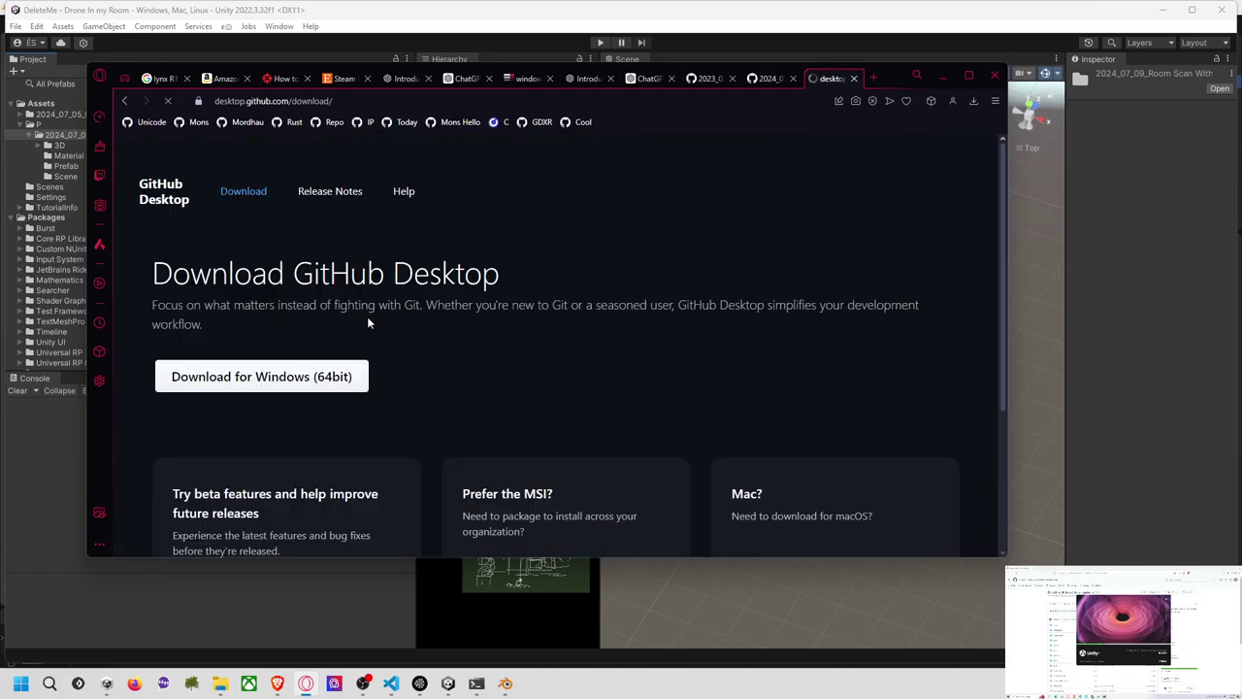
click(312, 369)
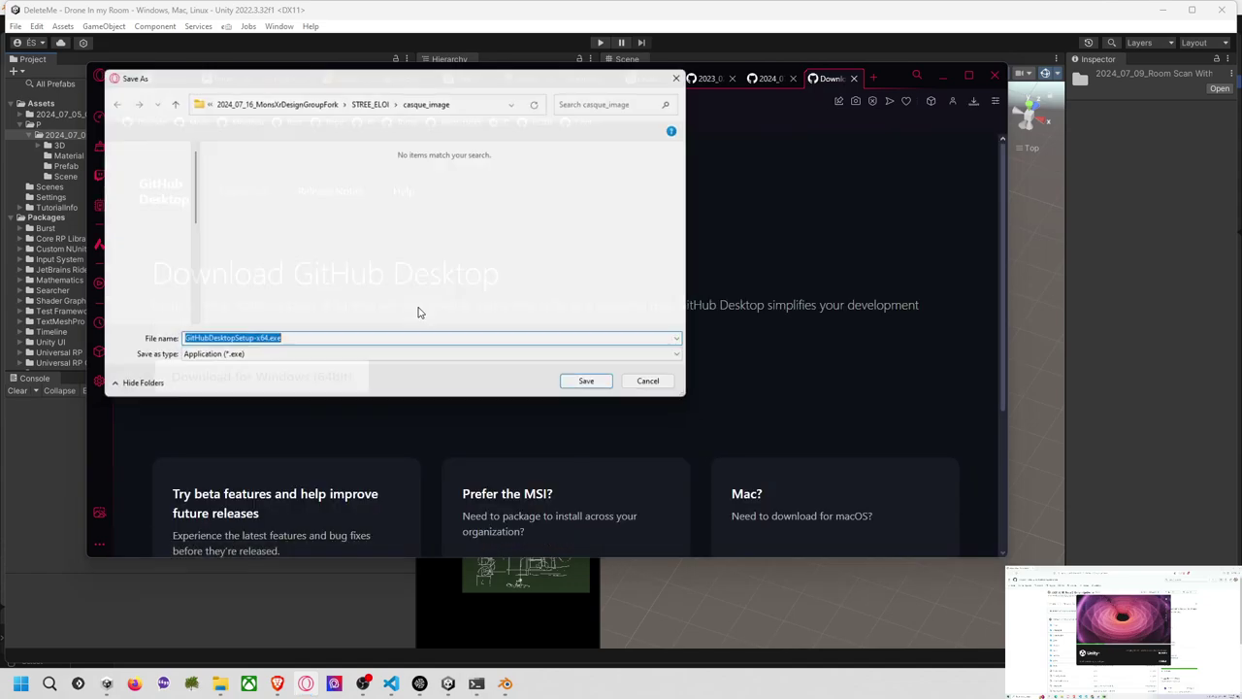
click(588, 383)
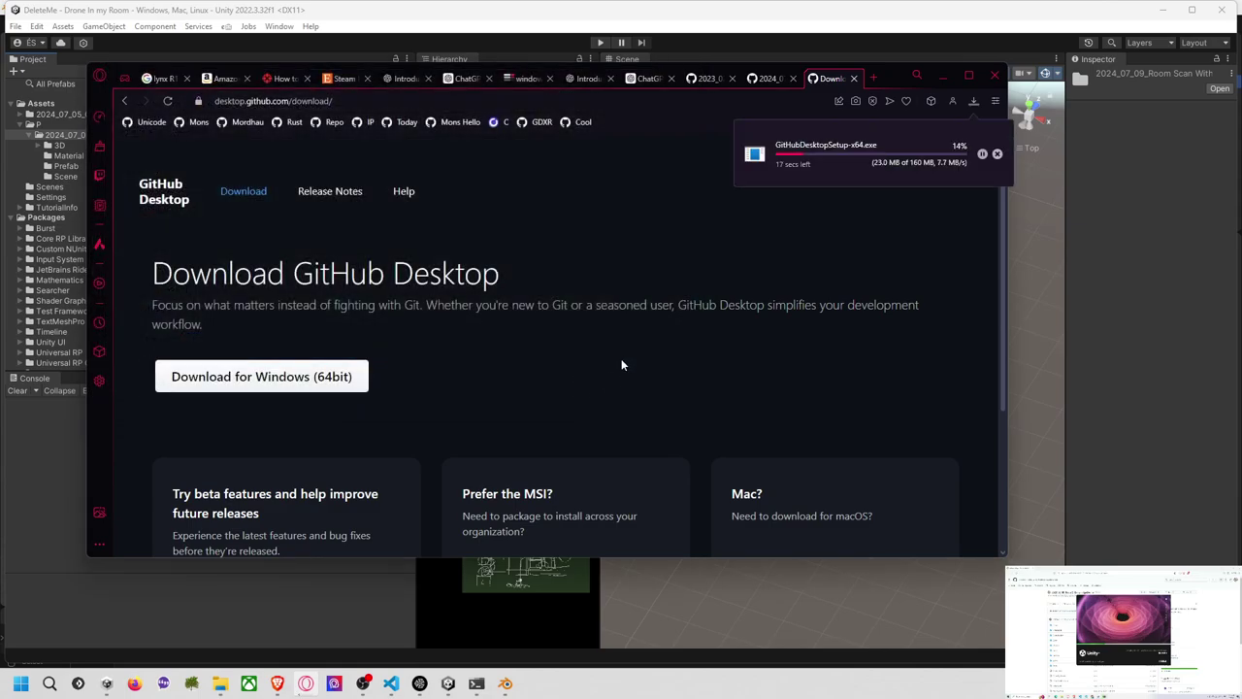
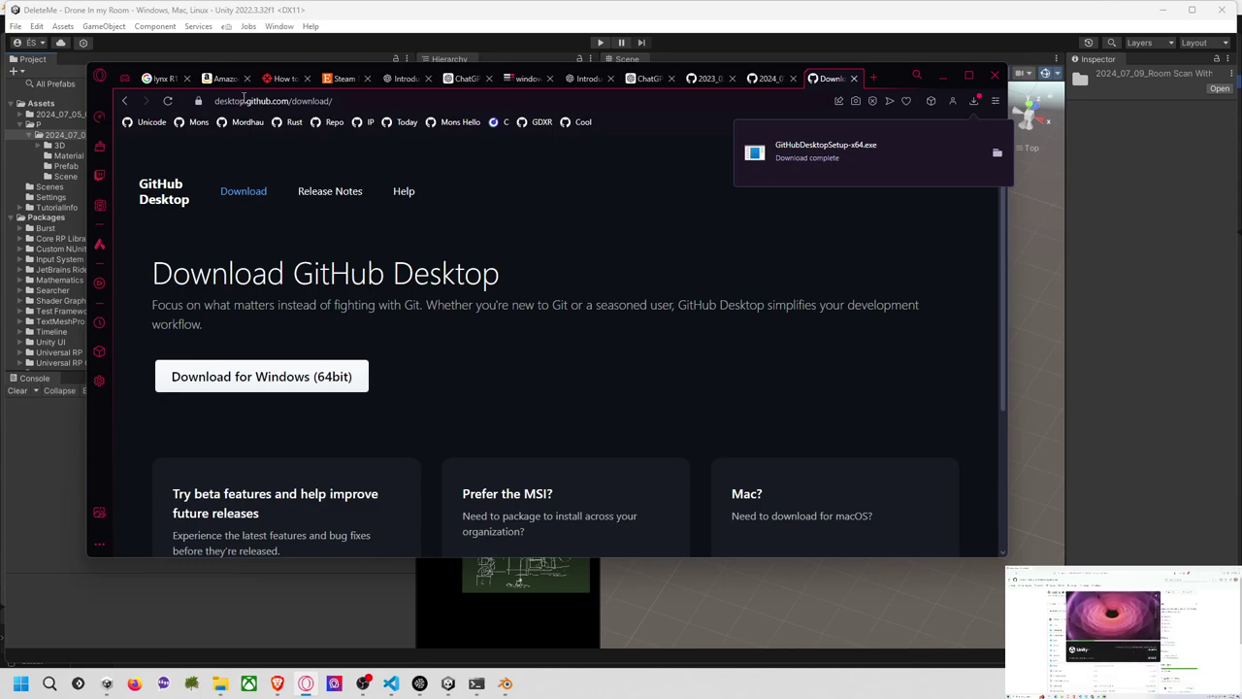
Run the downloaded GitHubDesktopSetup installer from Opera GX's recent downloads
click(932, 101)
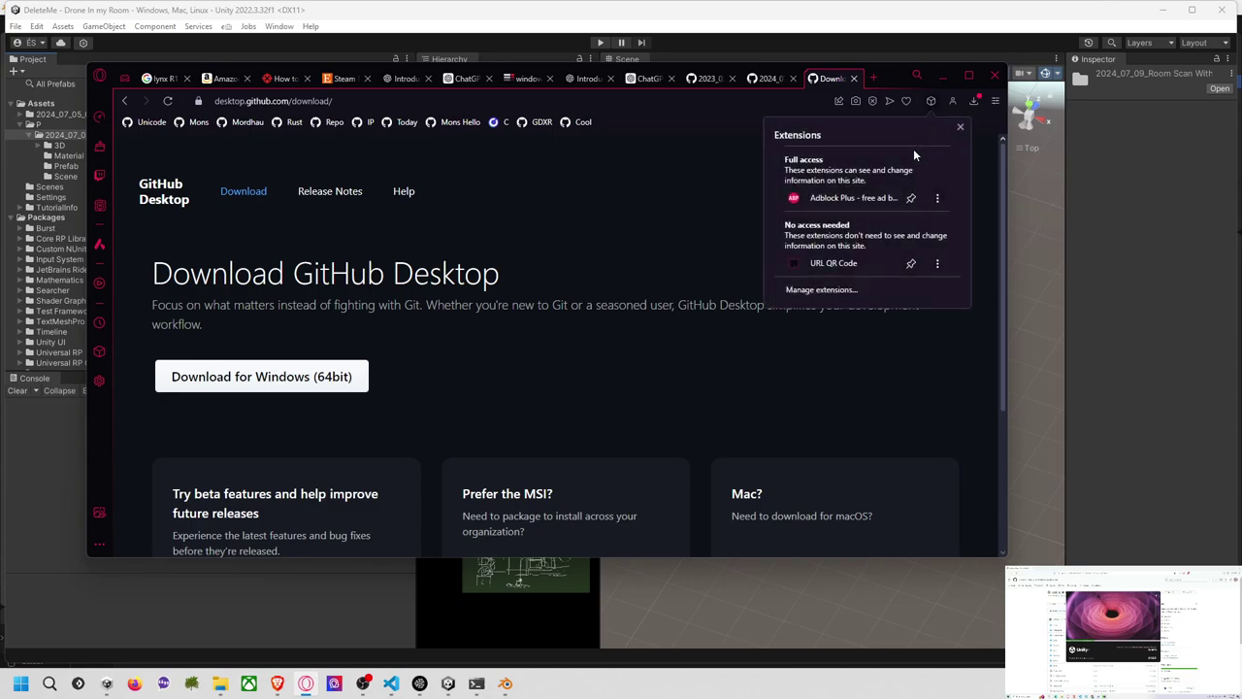
click(954, 102)
click(971, 102)
click(839, 184)
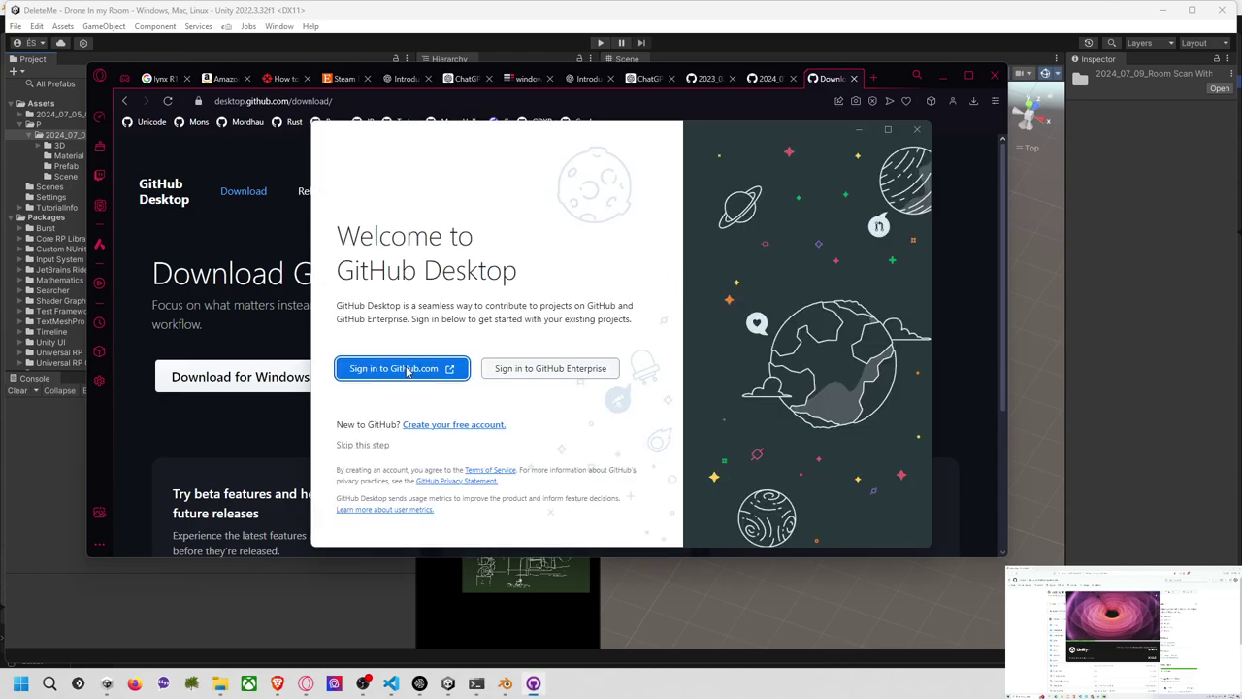
Authorize GitHub Desktop through the browser, accept the Git identity, and choose Add an Existing Repository
click(406, 369)
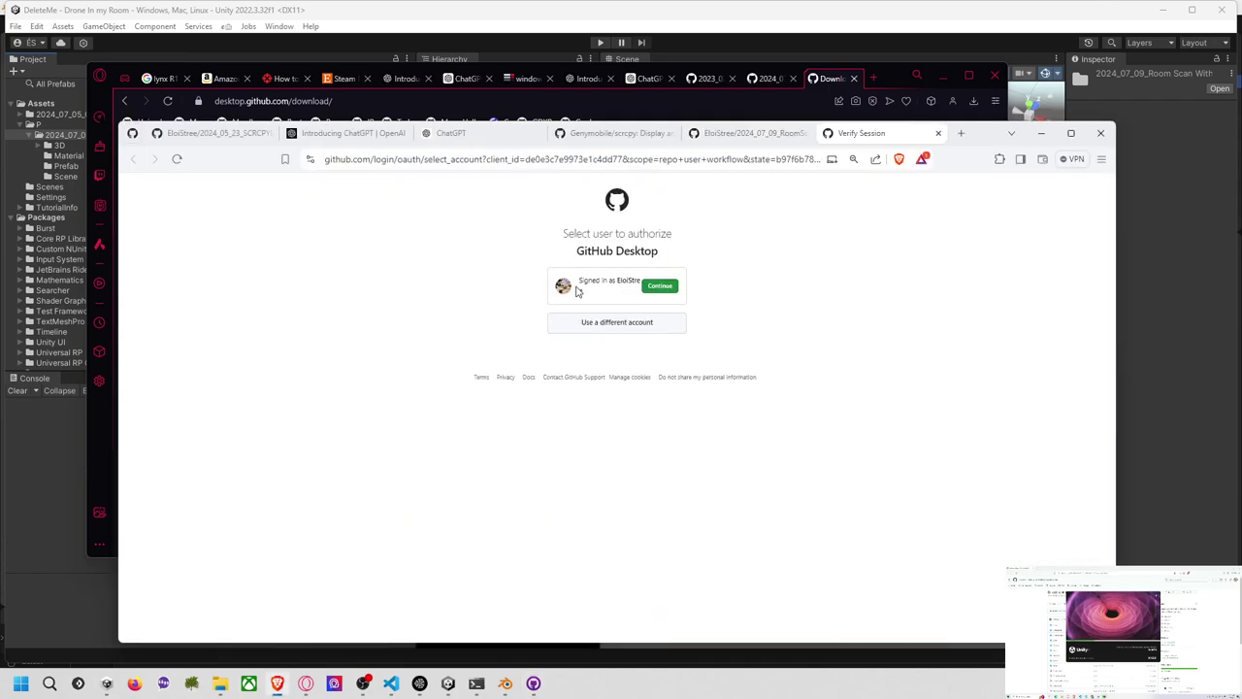
click(657, 288)
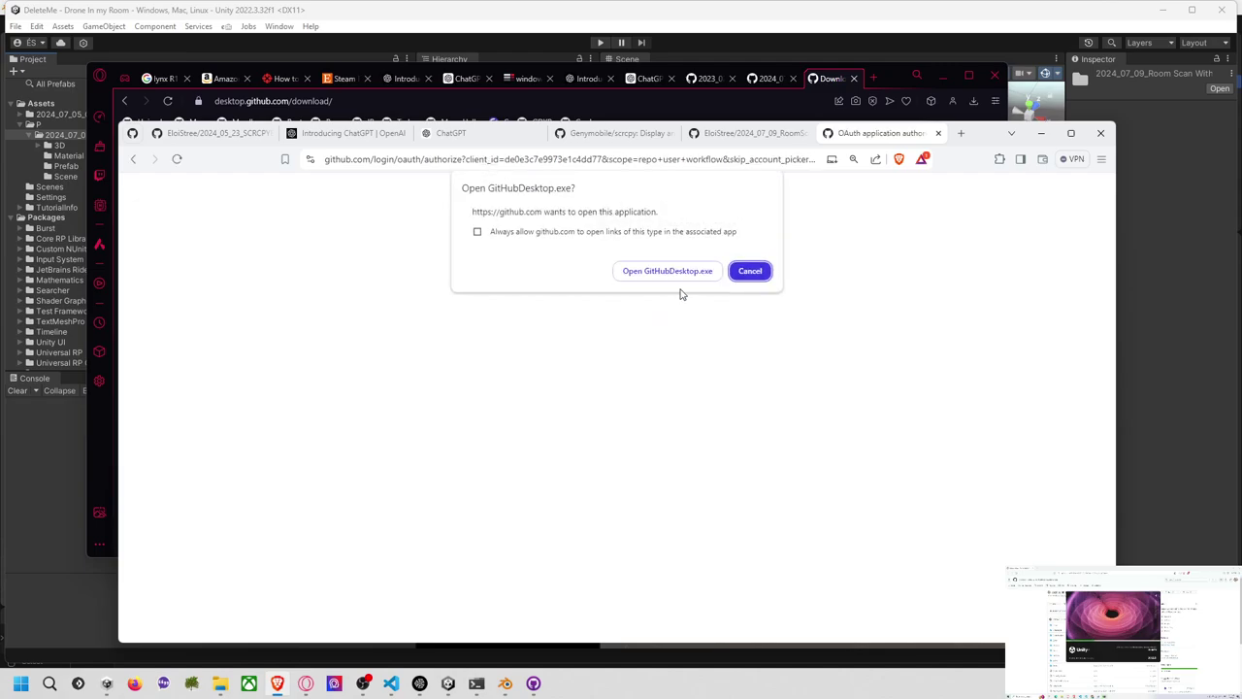
click(561, 233)
click(638, 270)
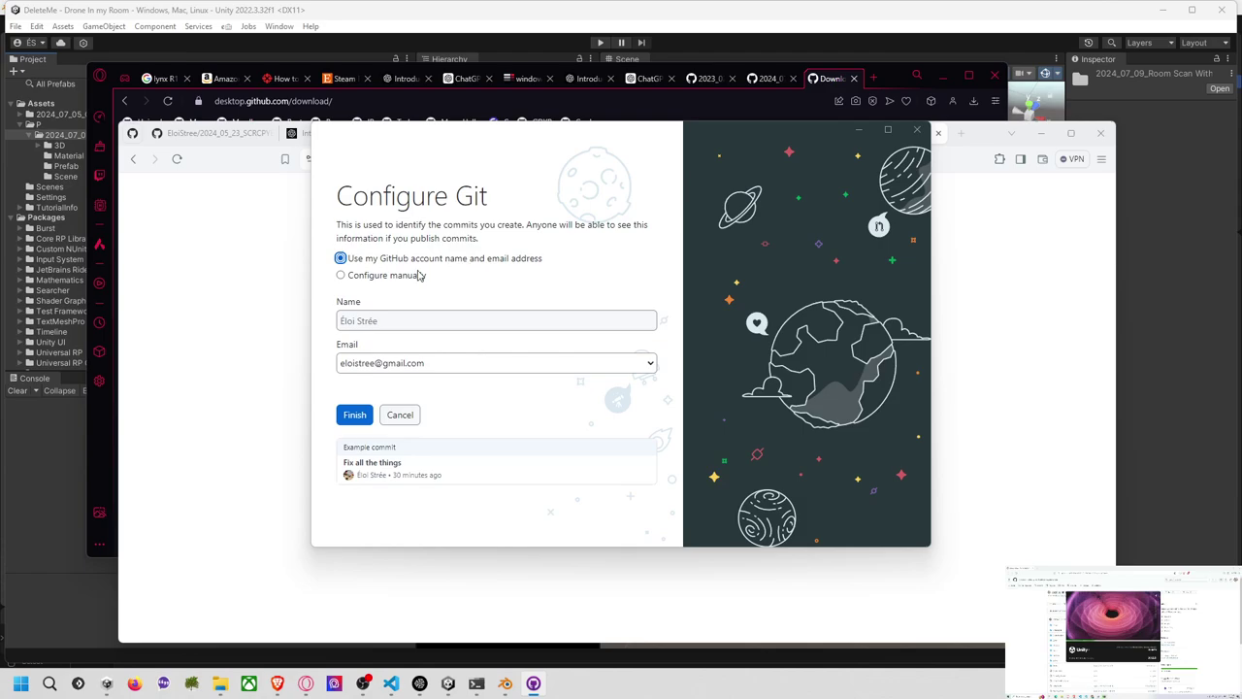
click(364, 415)
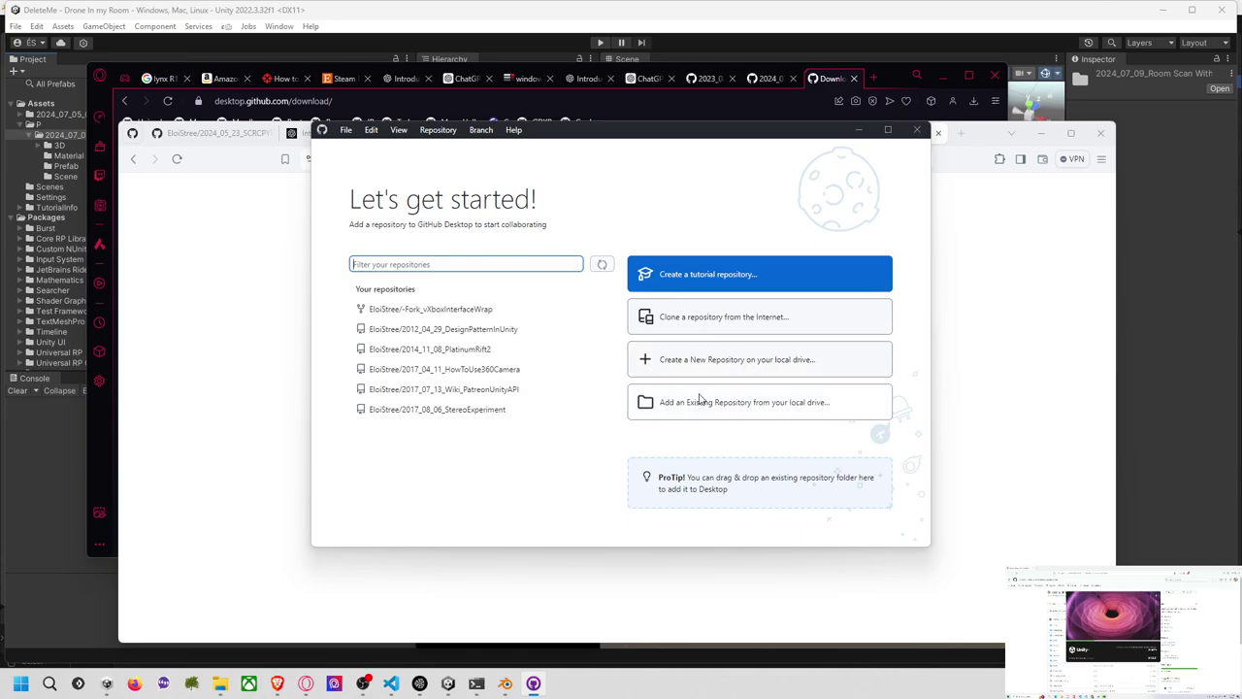
click(714, 402)
Reveal the 2024_07_09_RoomScanWithOpenBrush folder in File Explorer and copy its full path
click(712, 338)
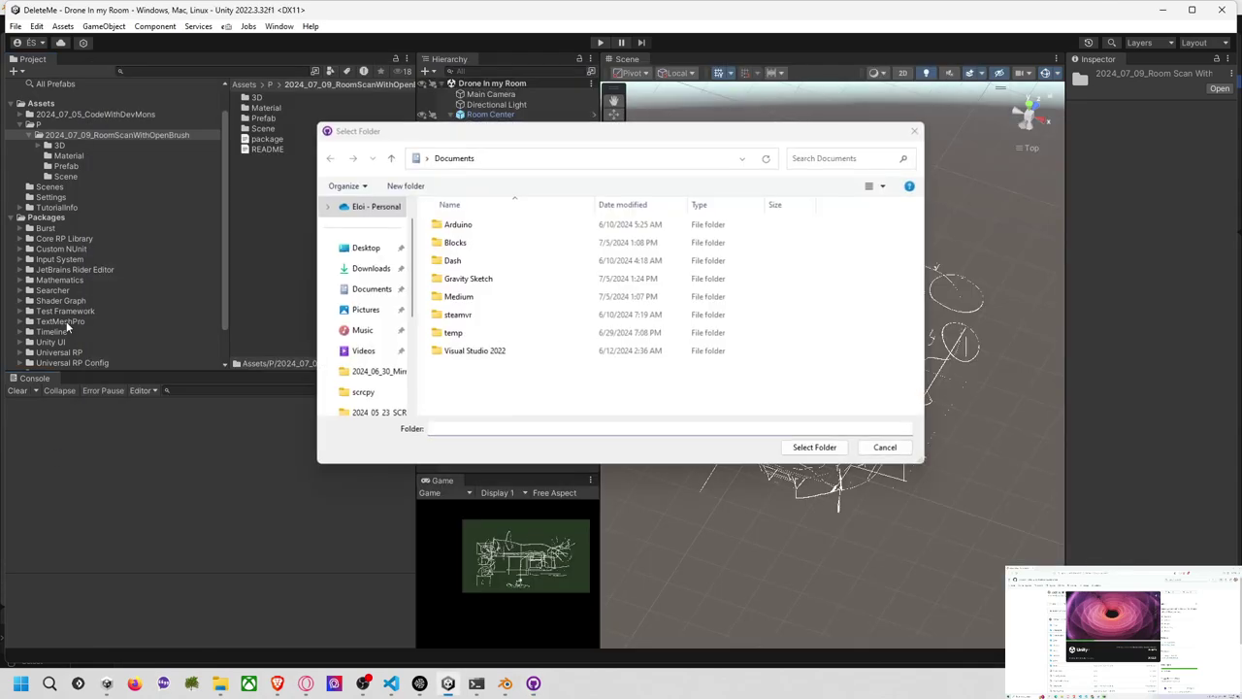
right_click(141, 136)
click(184, 157)
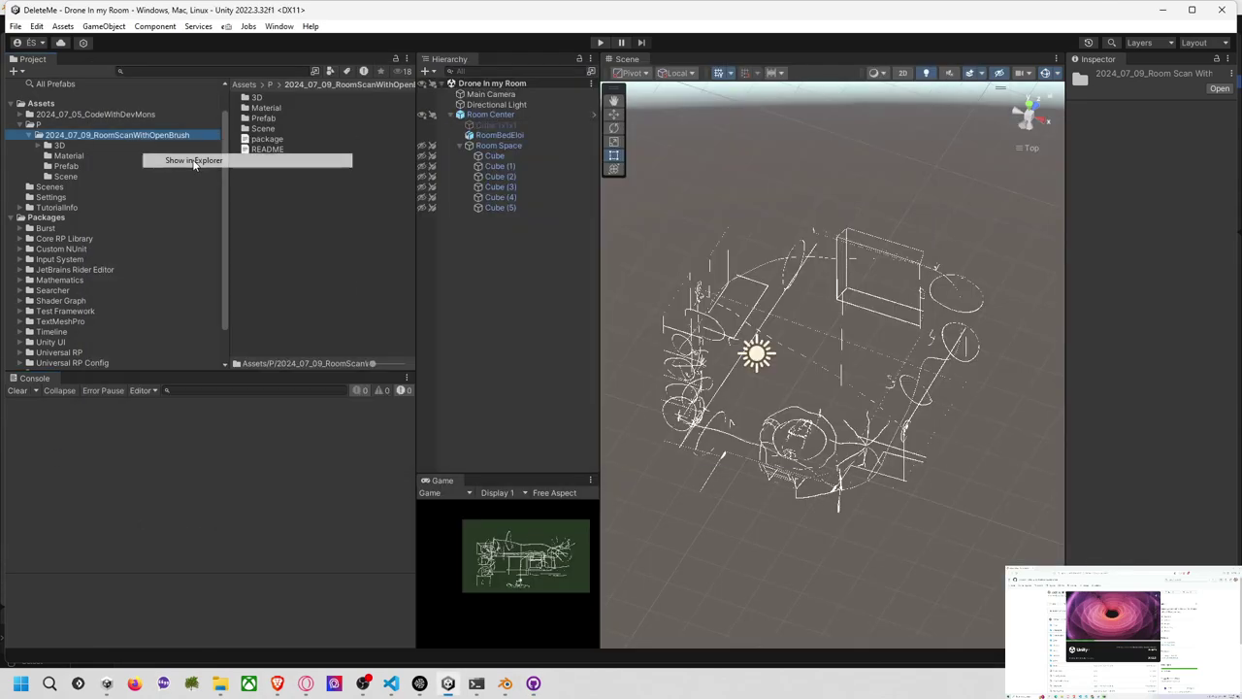
double_click(419, 172)
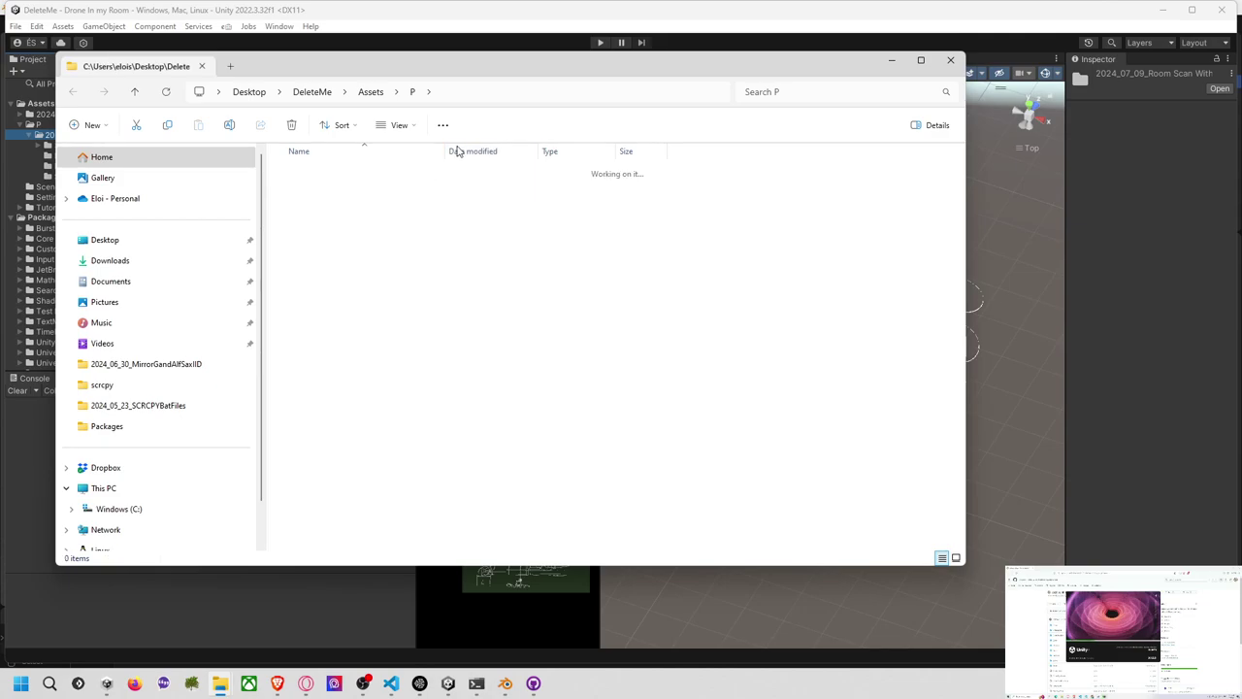
click(626, 97)
key(ctrl+c)
key(Escape)
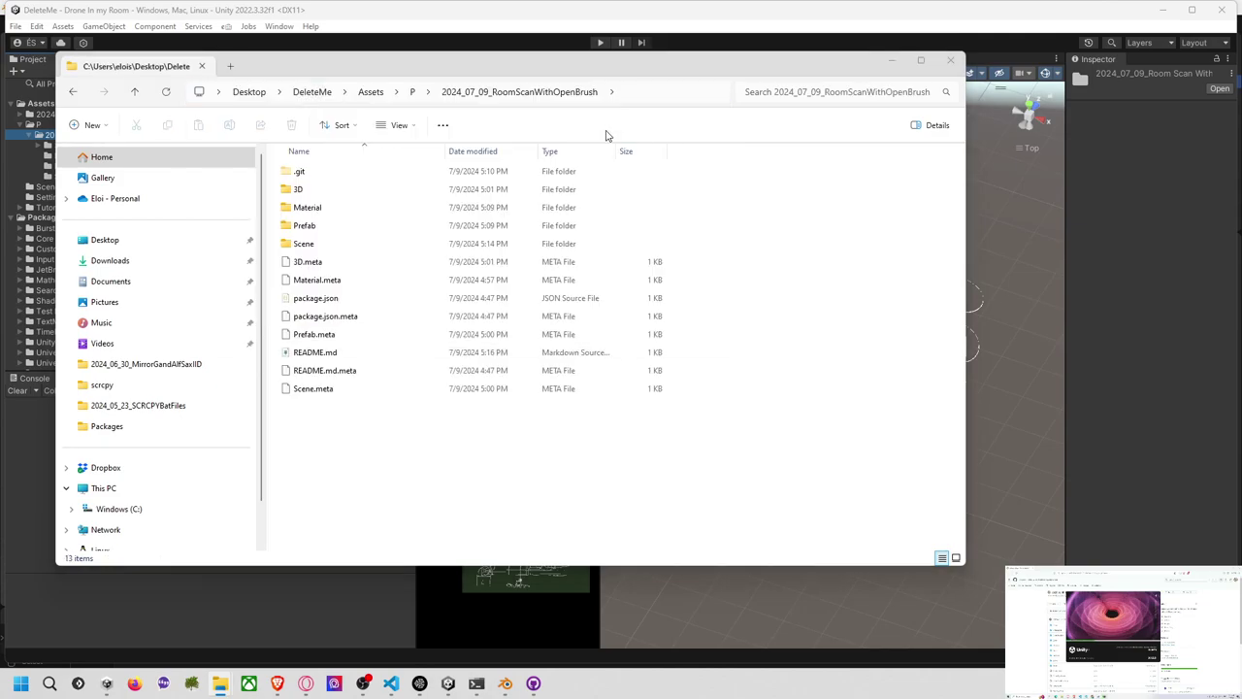
key(alt+Tab)
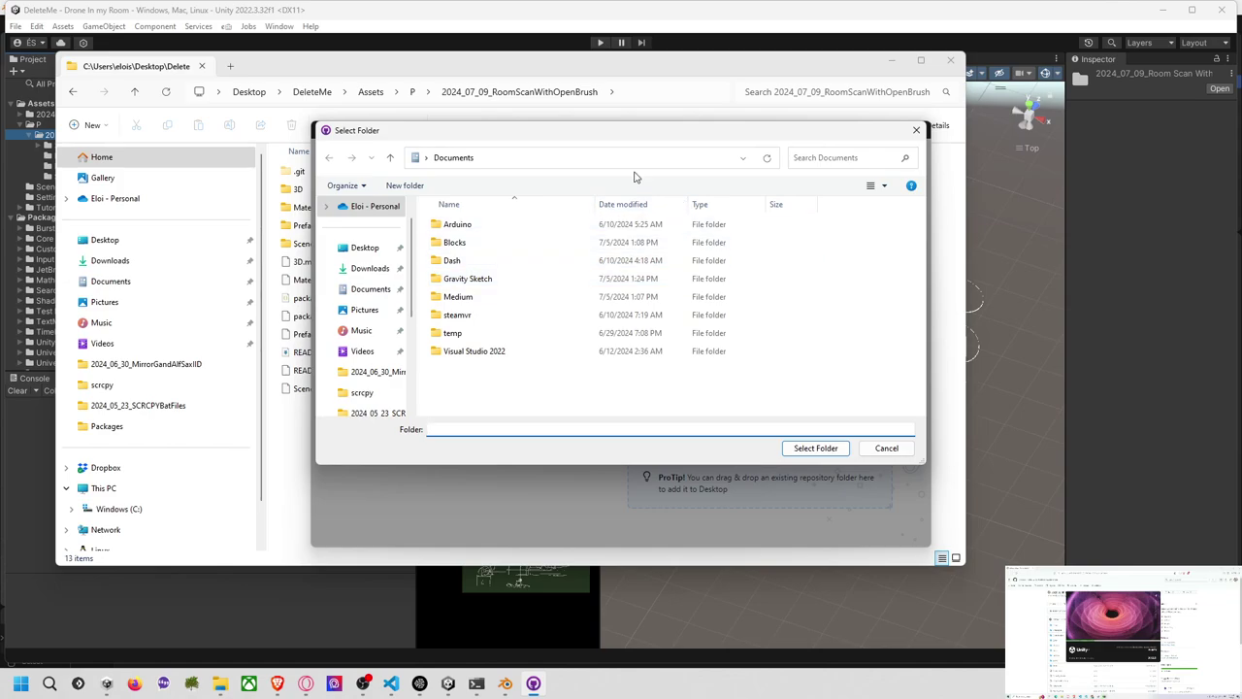
Paste the copied path into Select Folder and add it as a local repository
click(649, 157)
key(ctrl+v)
key(Return)
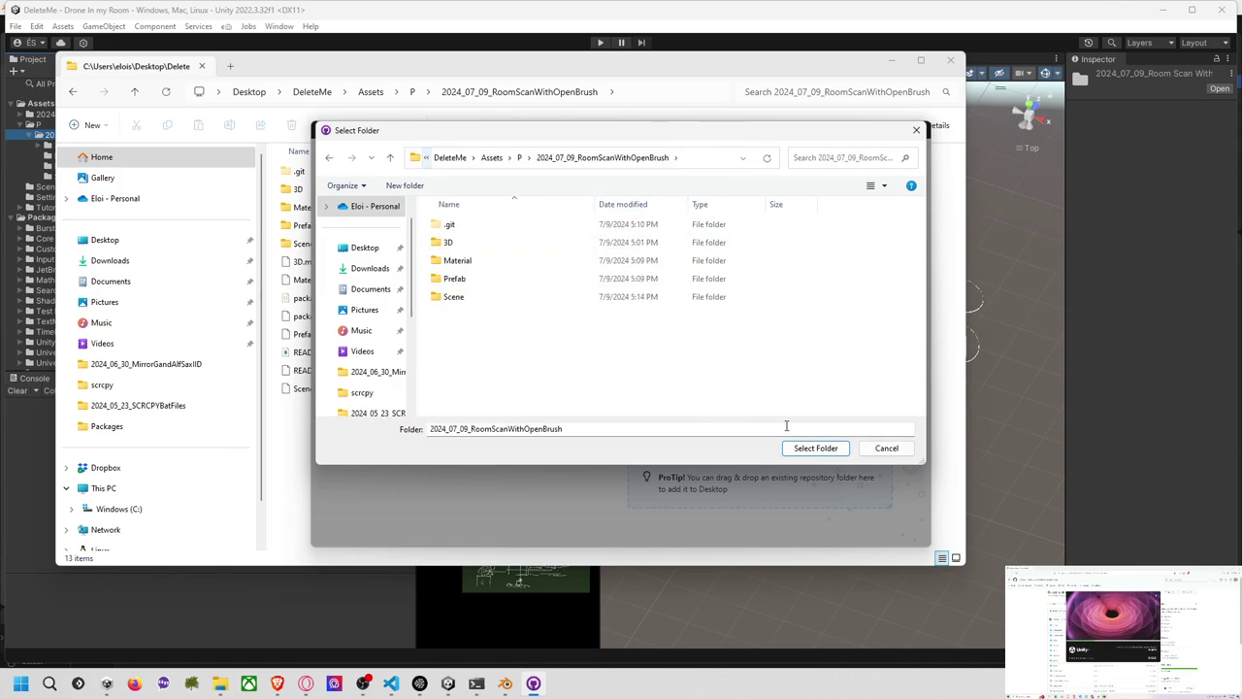
click(818, 451)
click(638, 380)
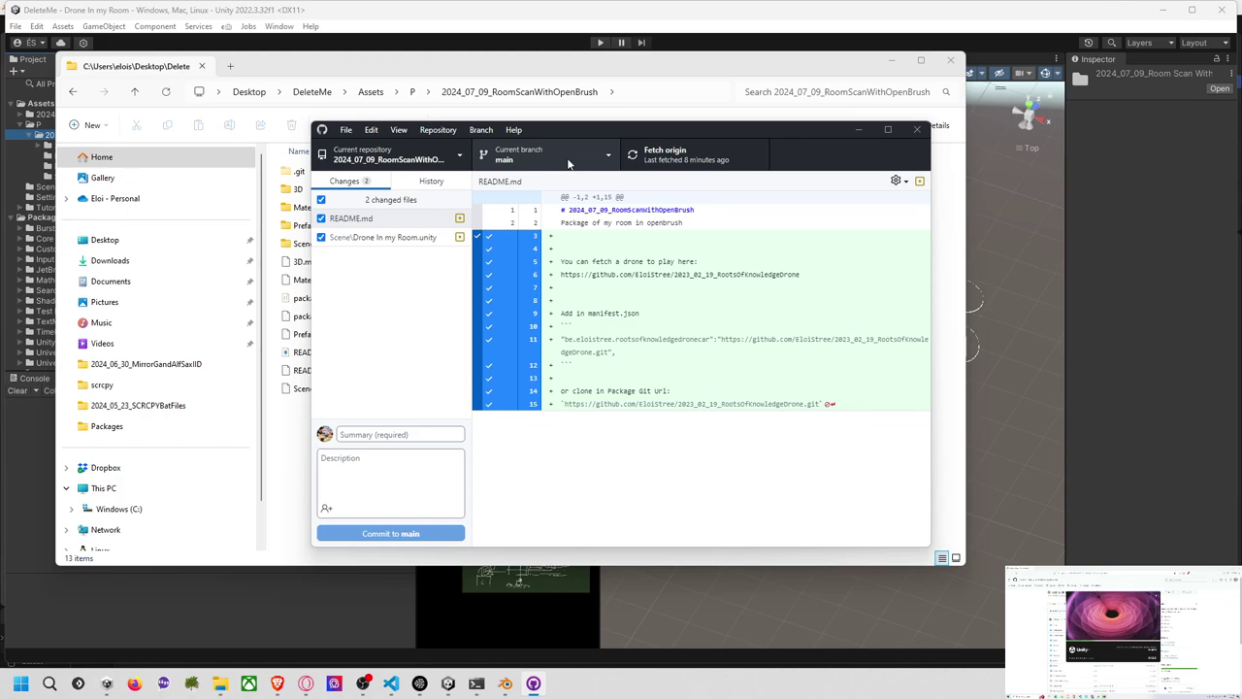
Check File Explorer's details pane and view options without changes, then close Explorer
click(331, 75)
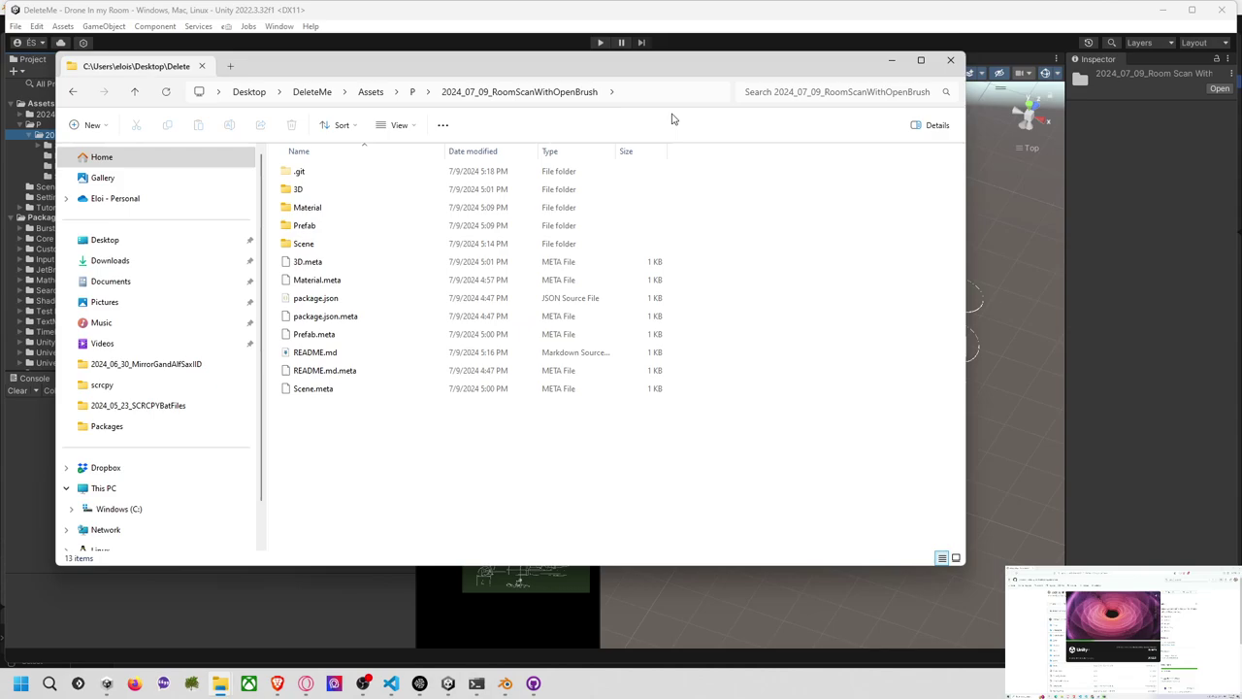
click(930, 124)
key(ctrl+l)
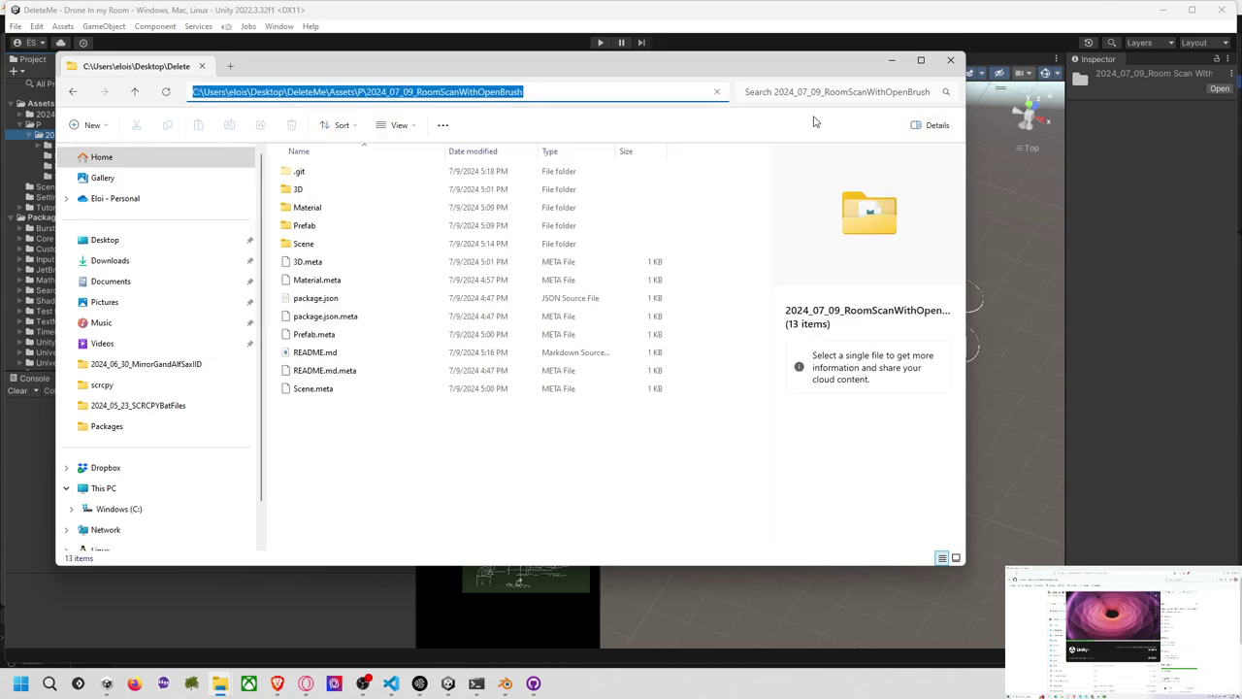
key(Escape)
click(437, 125)
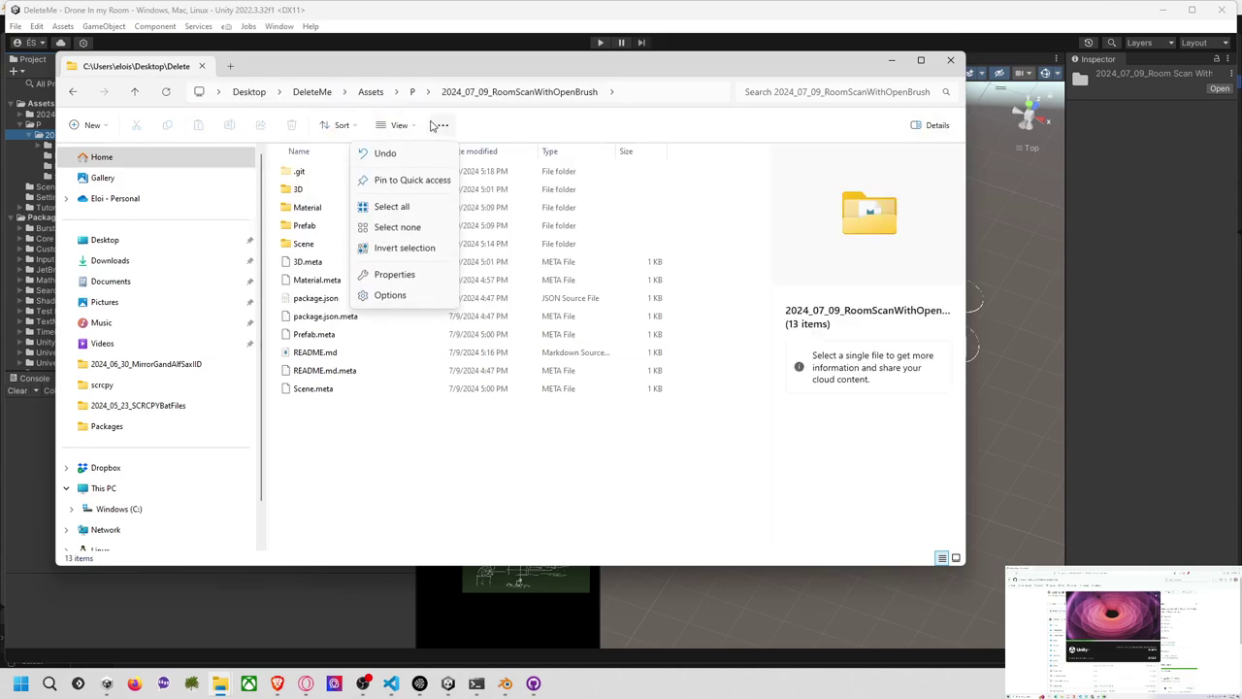
click(399, 124)
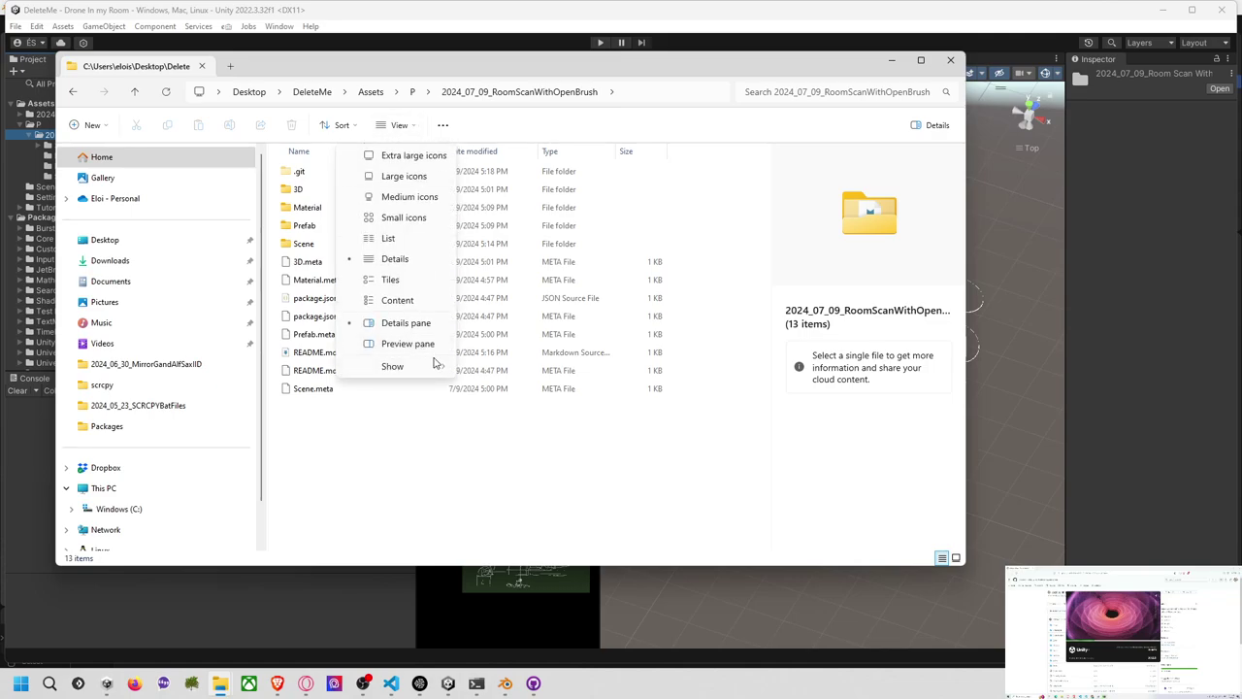
mouse_move(434, 367)
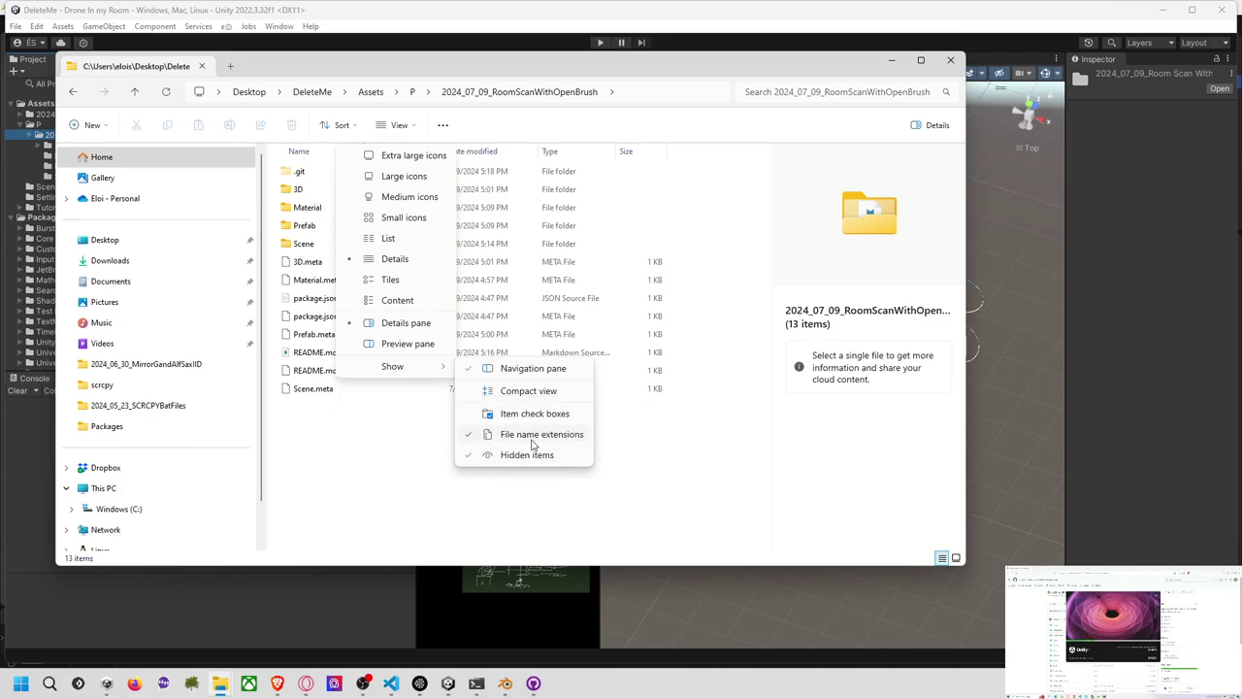
click(633, 483)
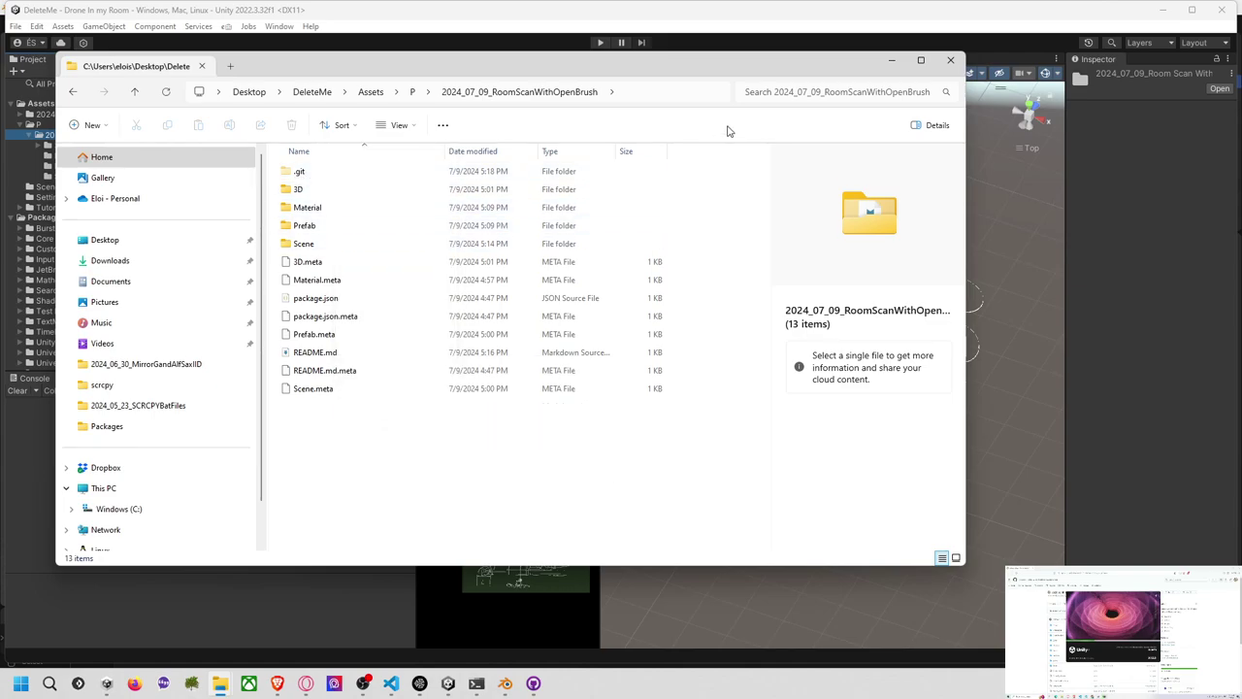
click(950, 61)
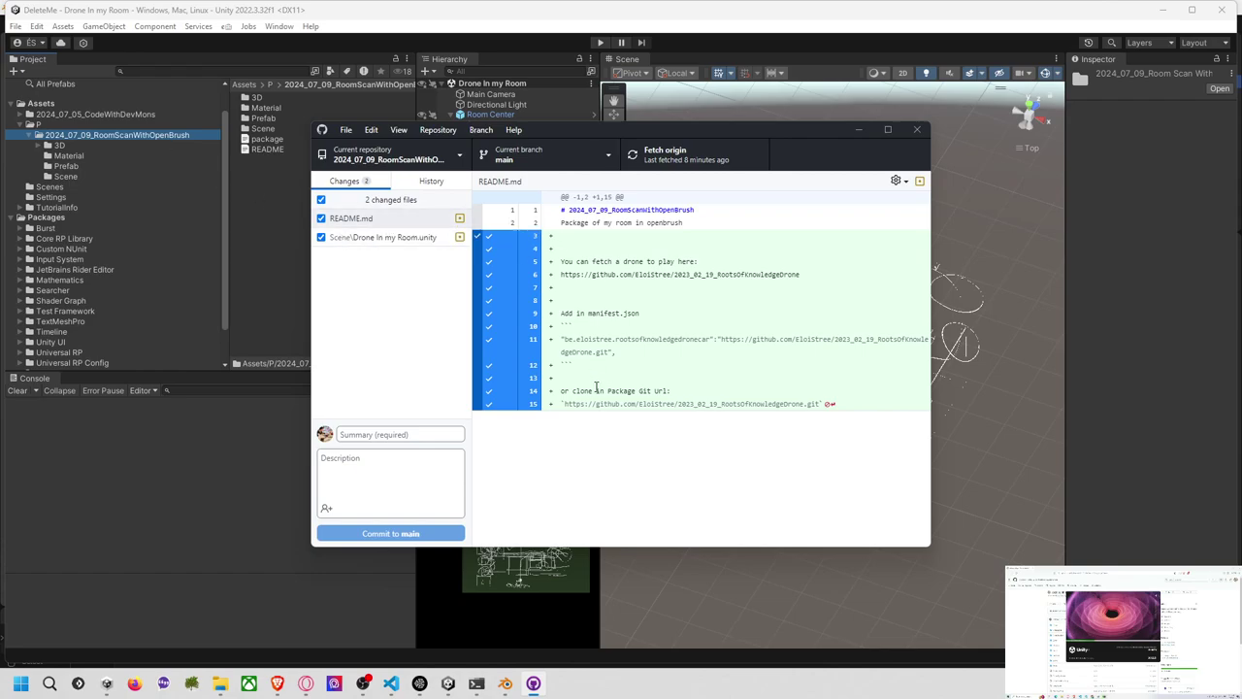
Review the scene and README.md diffs, commit them to main as 'Add documentation', and push to origin
click(412, 238)
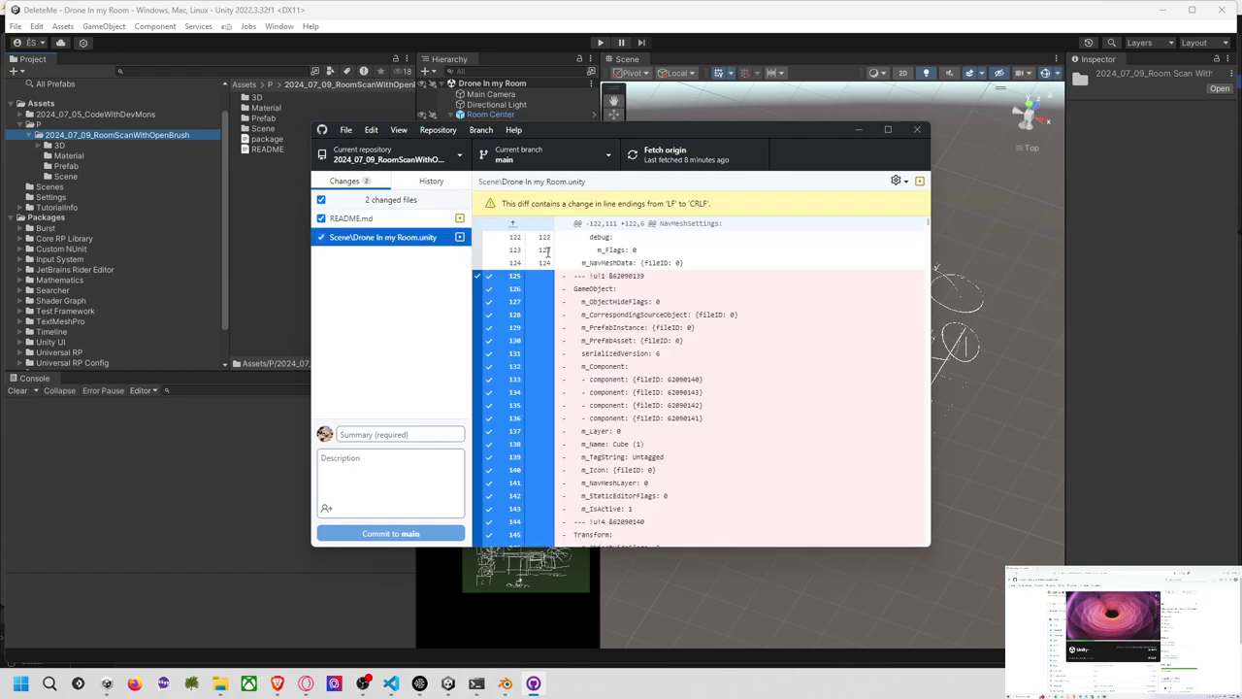
click(416, 217)
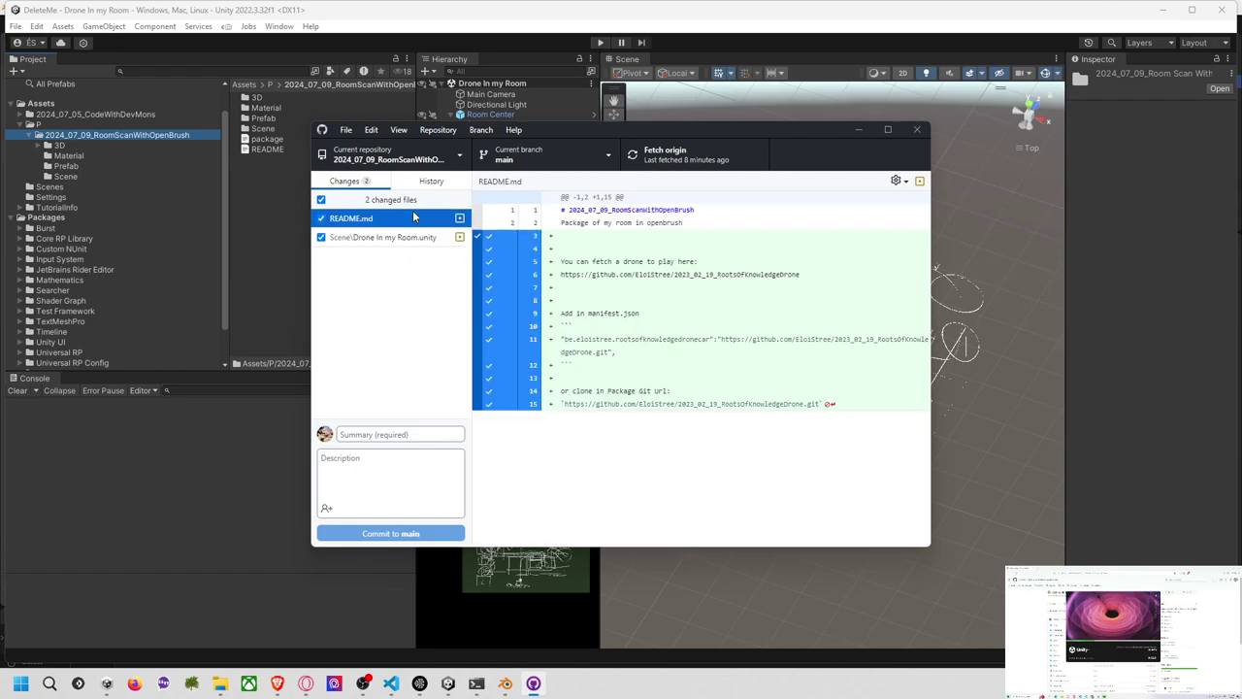
click(423, 434)
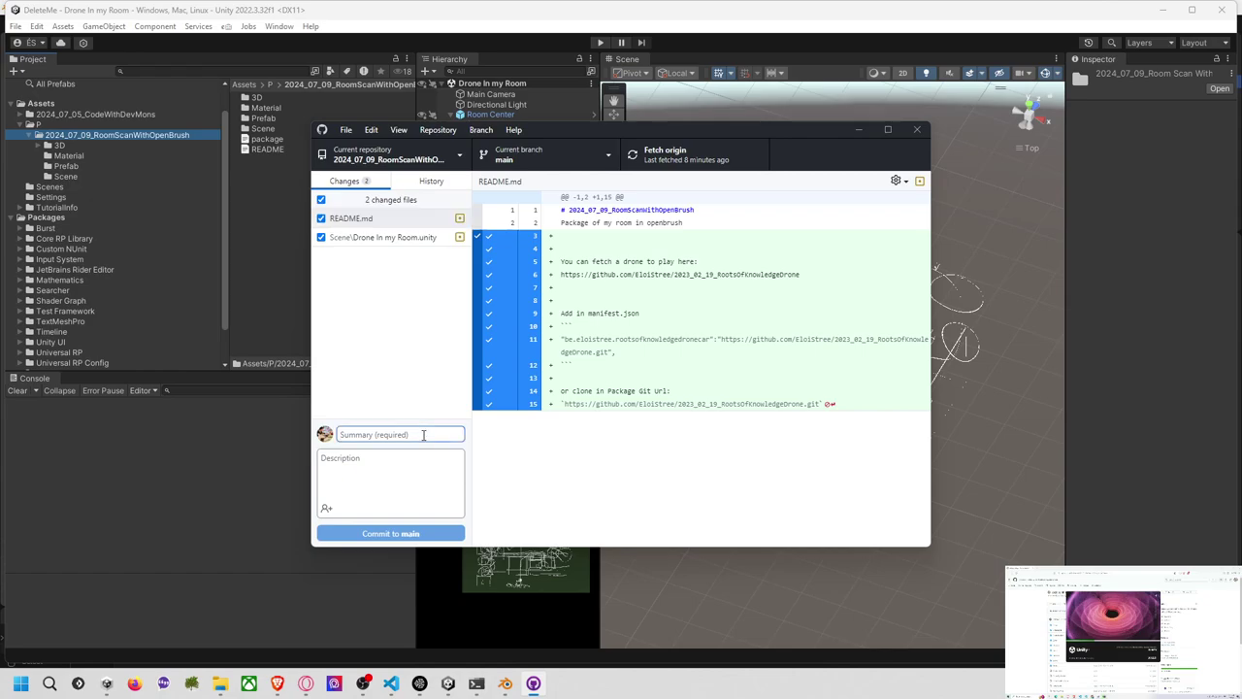
text(Add documentation)
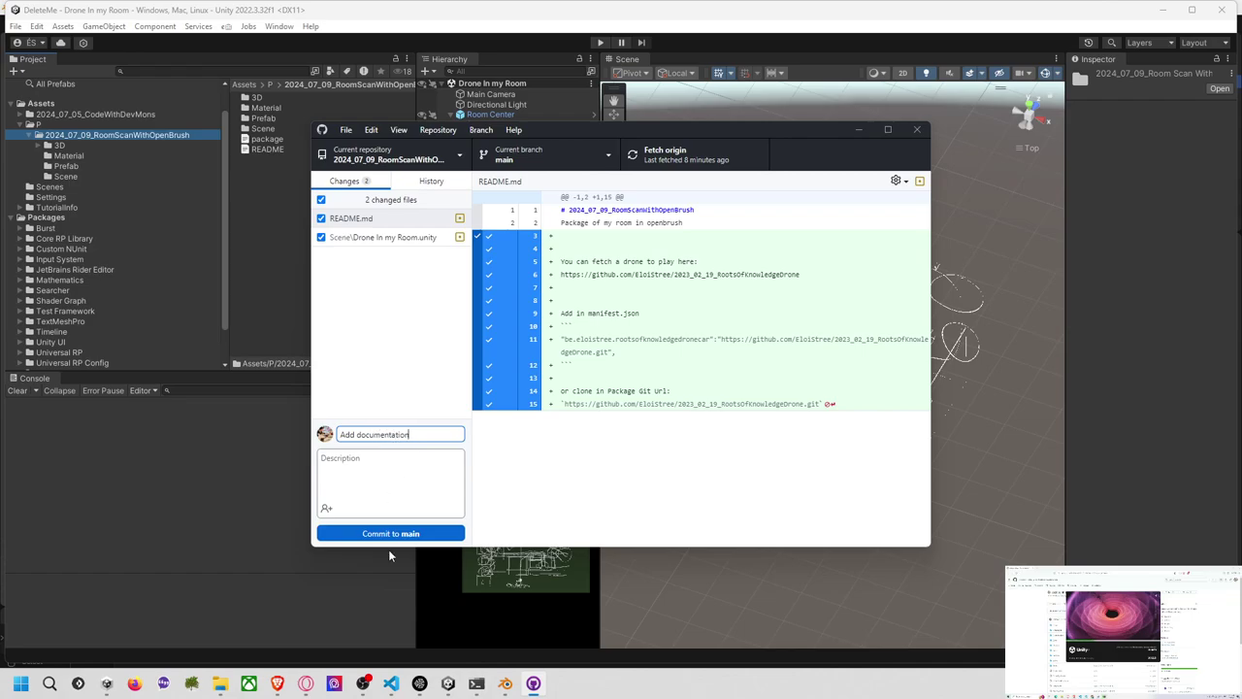
click(391, 533)
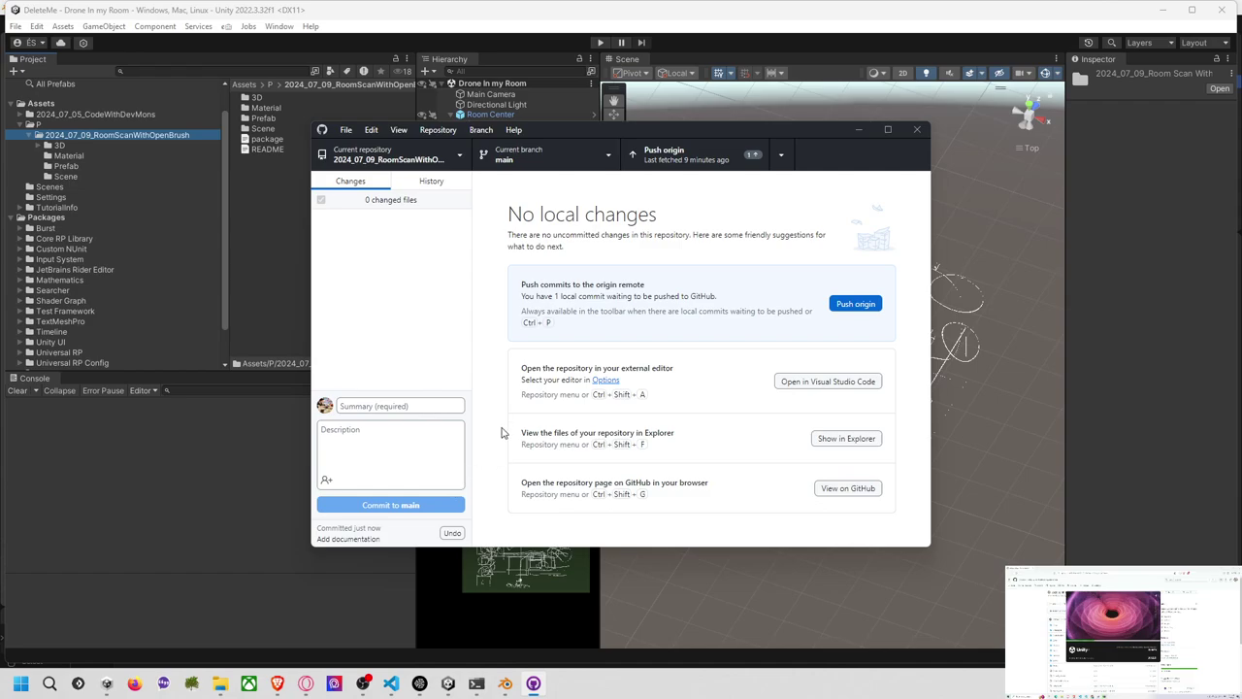
click(845, 307)
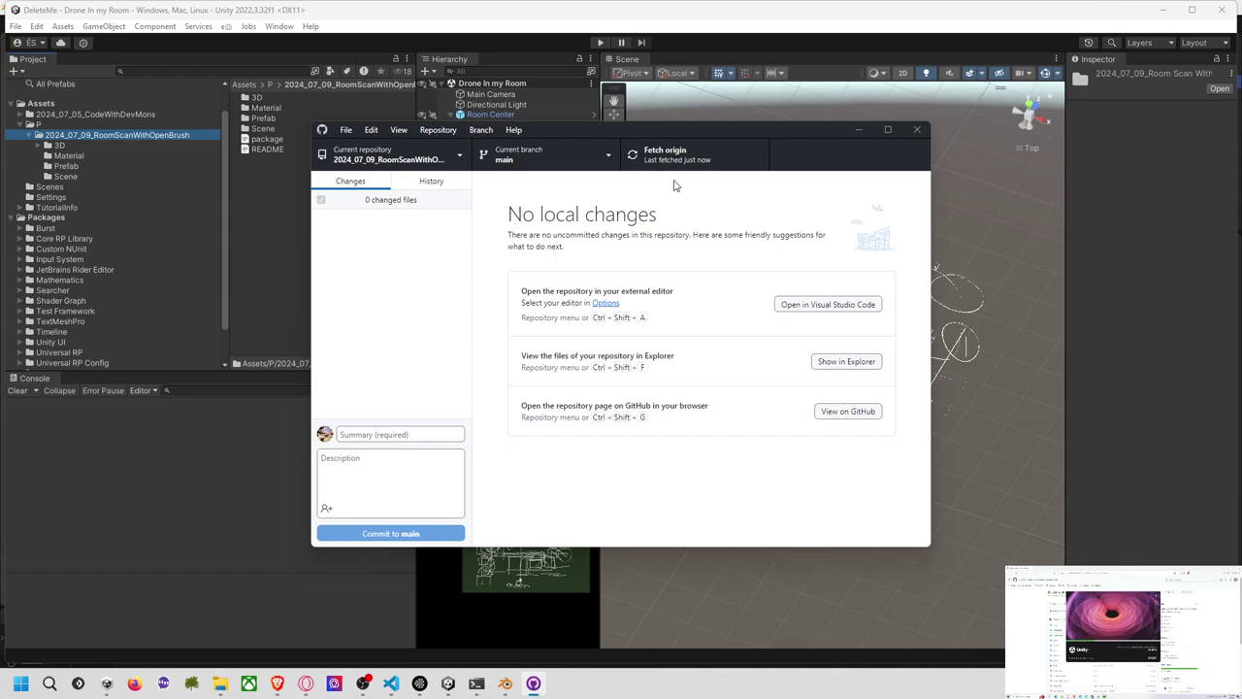
key(super+r)
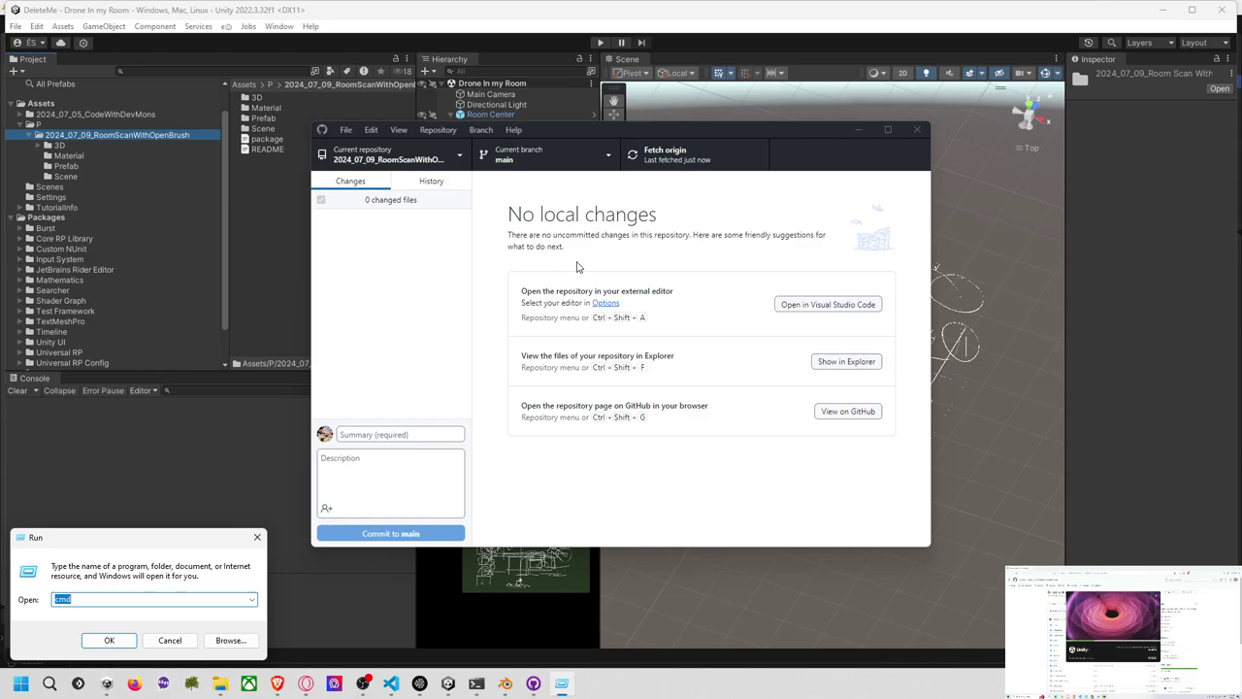
Open the package README in the code editor and add new lines after its text
key(Return)
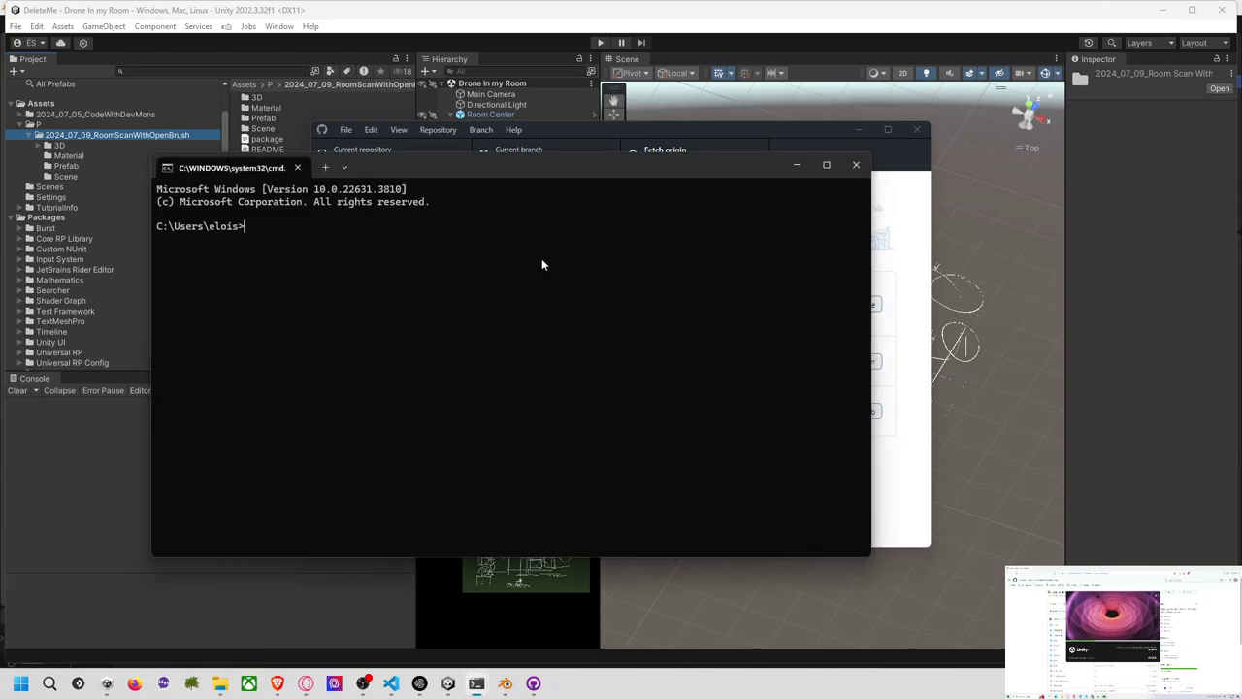
click(344, 32)
double_click(281, 149)
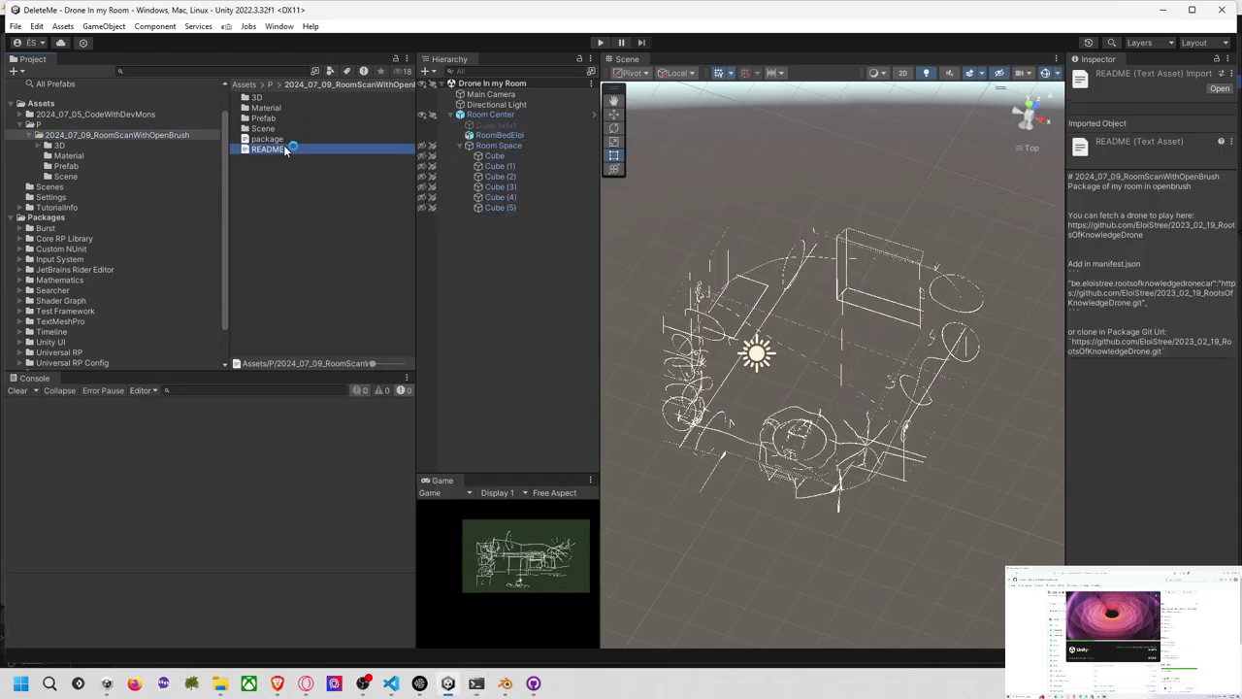
click(348, 529)
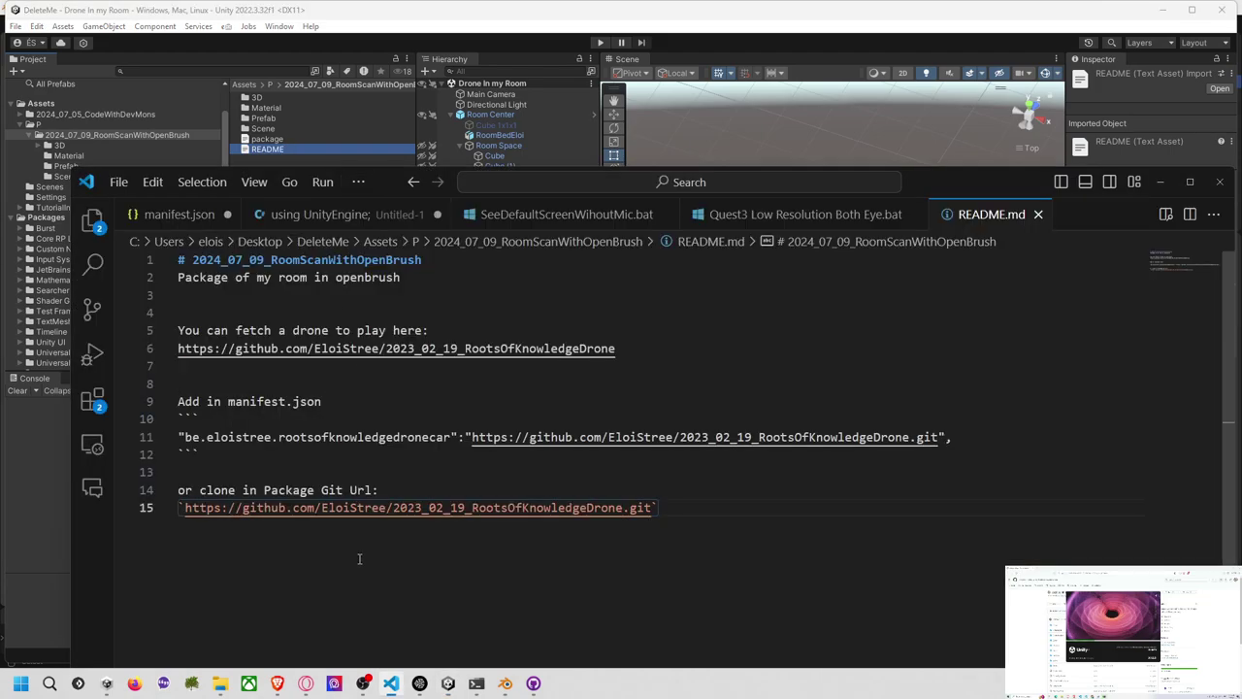
key(Return)
key(Return)
key(Return)
text(d)
key(alt+Tab)
key(Tab)
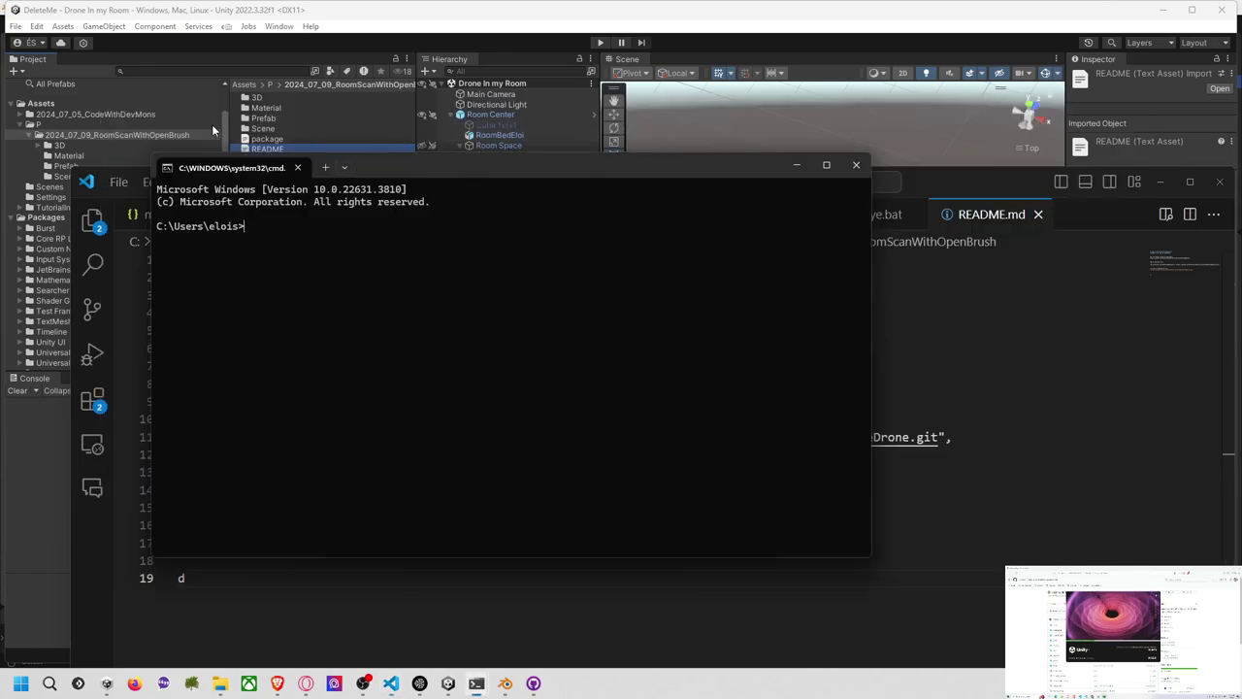
Open a Command Prompt in the package folder by typing cmd in Explorer's address bar
right_click(173, 134)
click(206, 160)
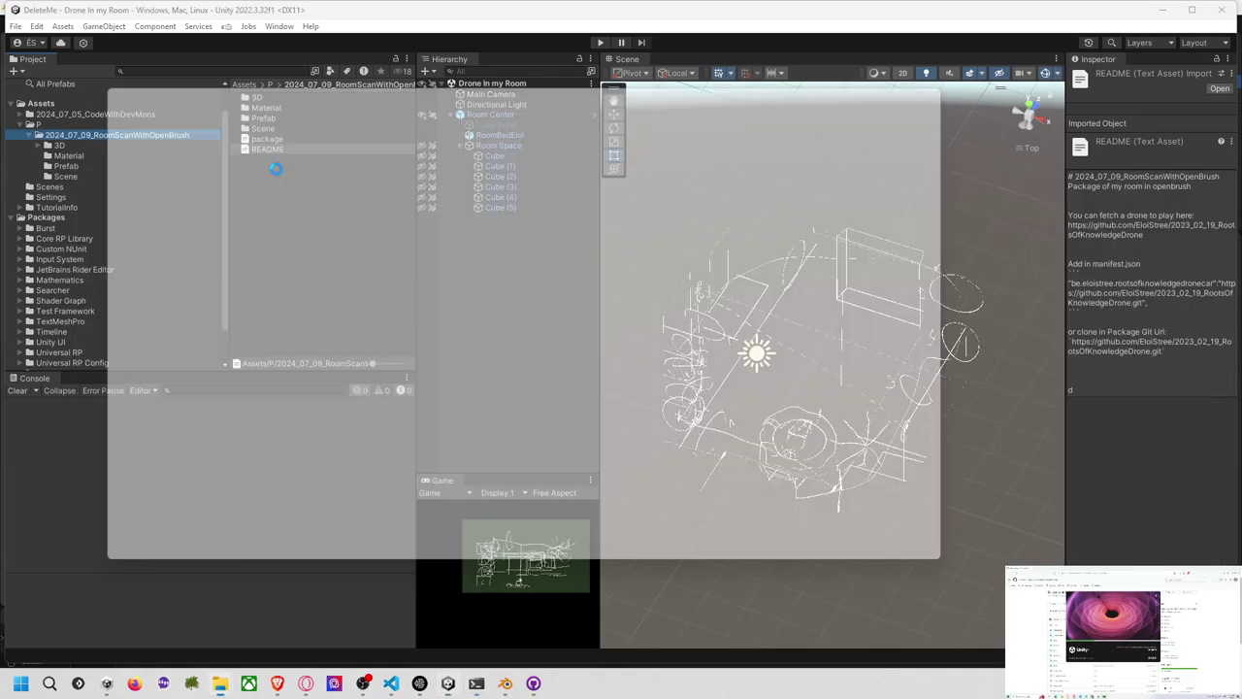
double_click(449, 191)
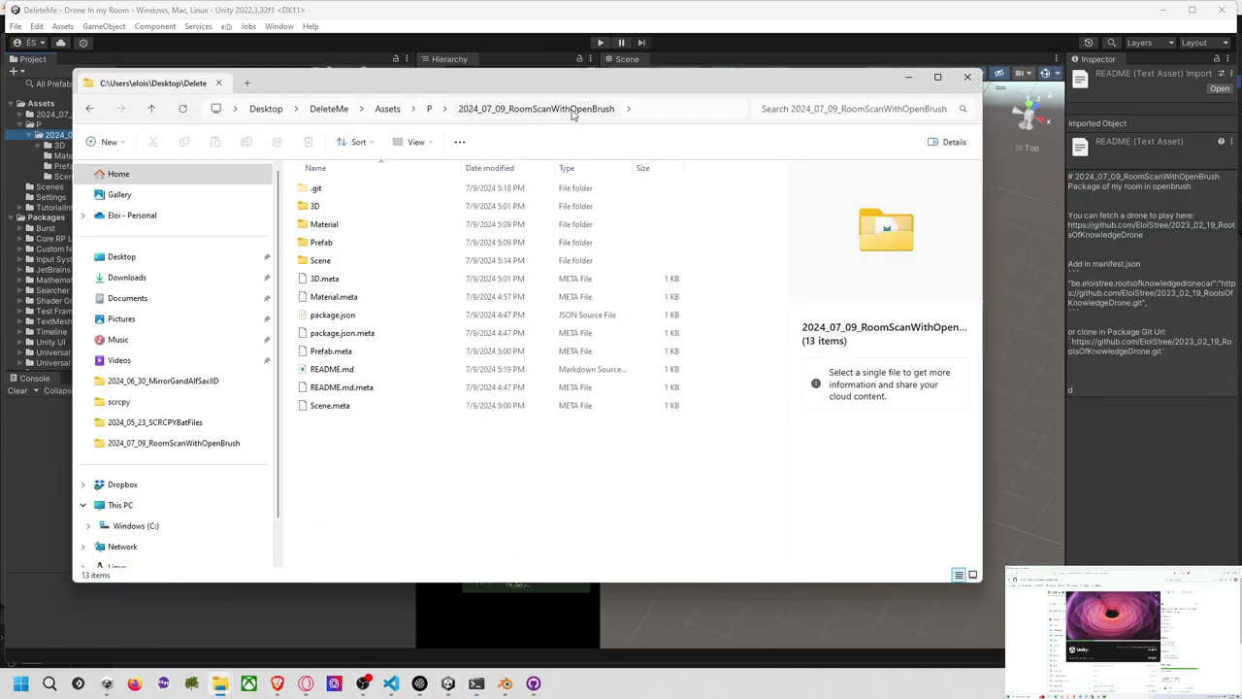
click(615, 109)
text(cmd)
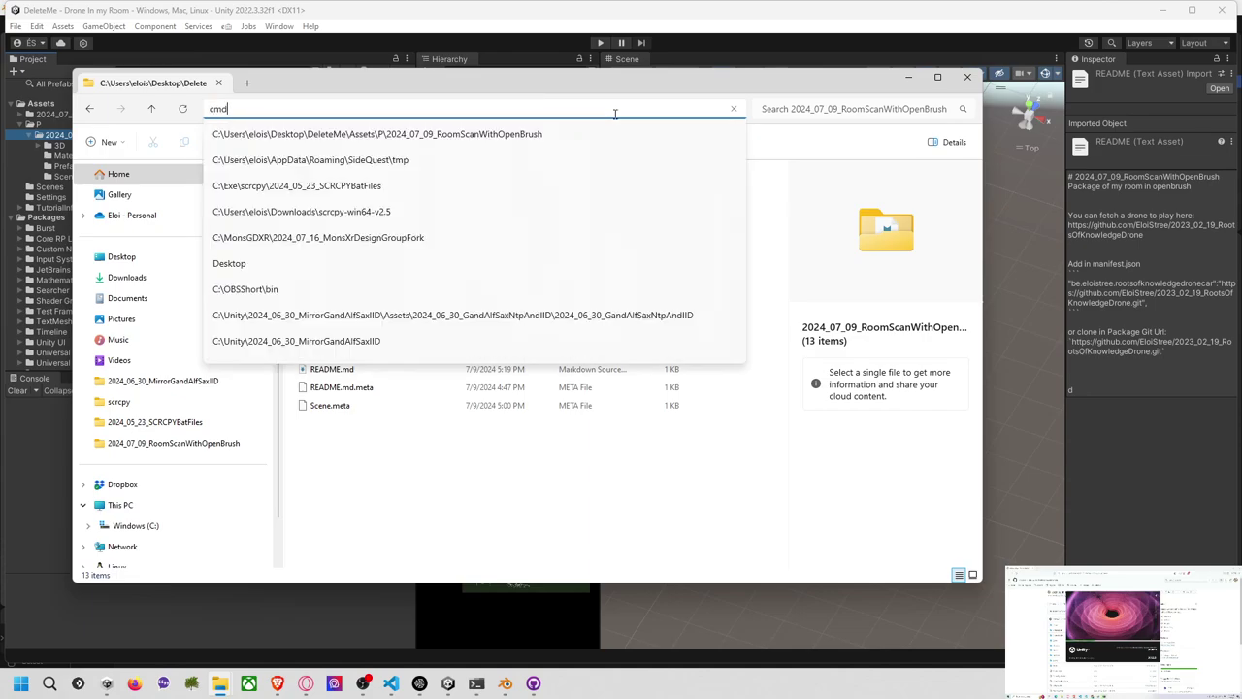
key(Return)
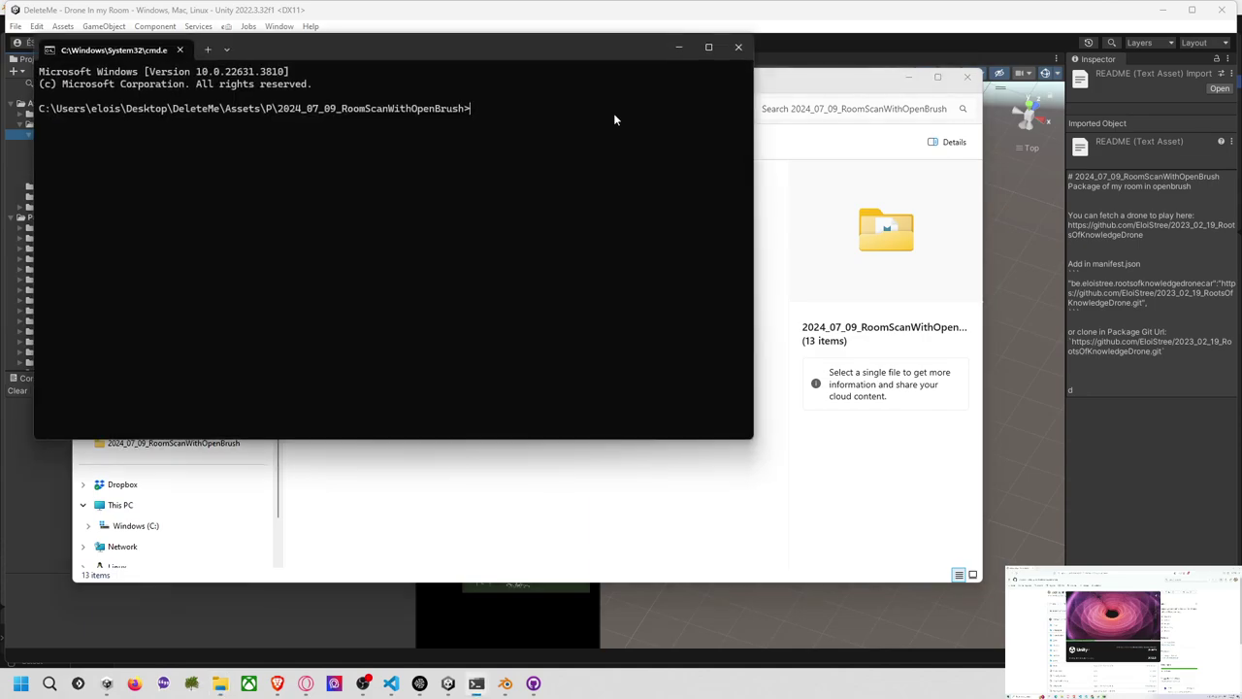
Run git status, stage everything with git add ., and commit the README change as 'save'
text(git status)
key(Return)
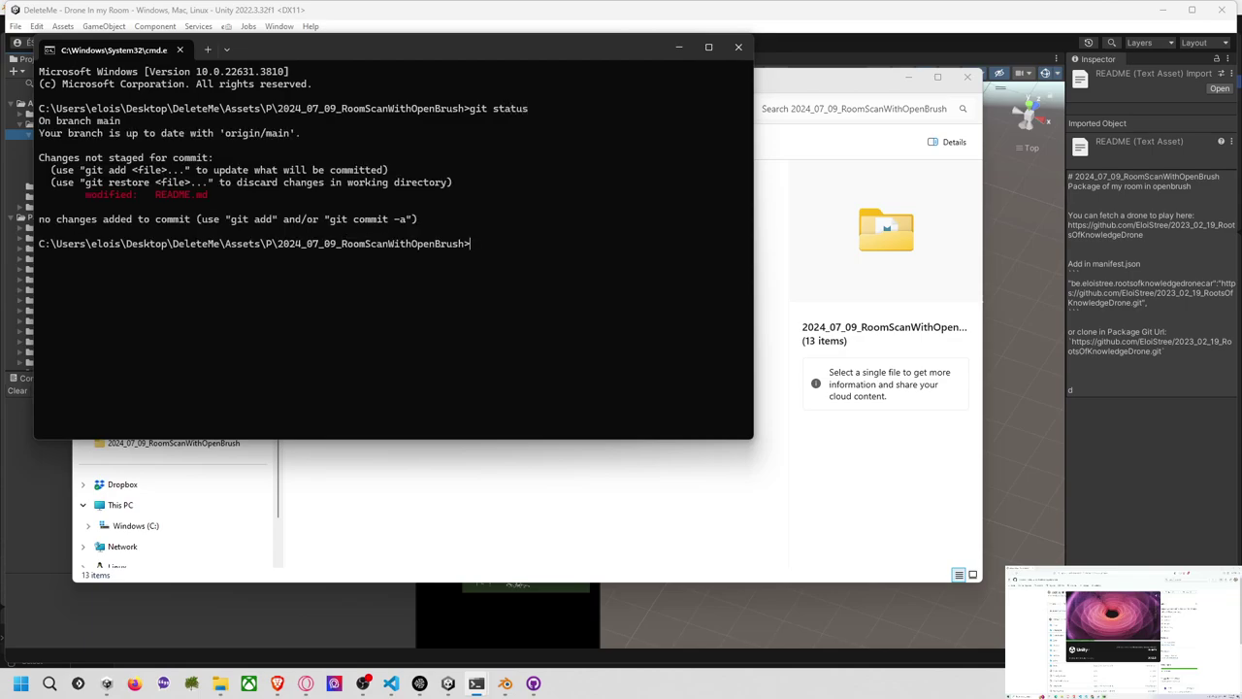
text(it add .)
key(Return)
text(git status)
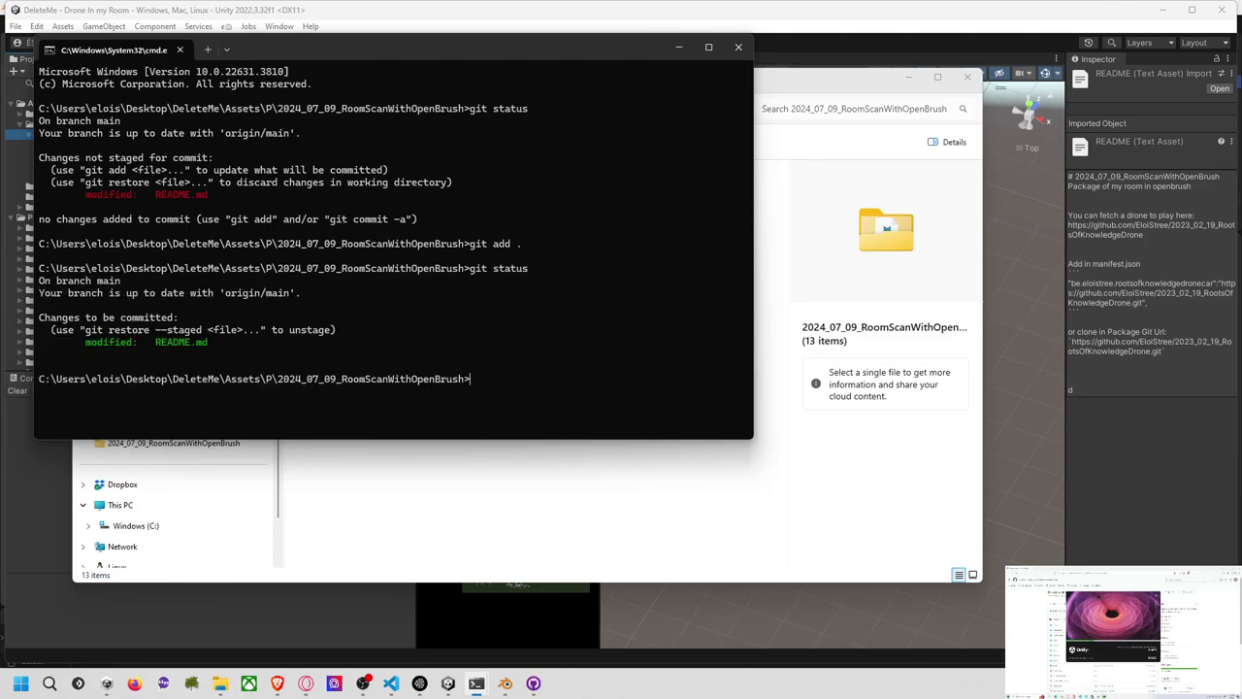
text(git commit -m "save)
text("save)
key(Return)
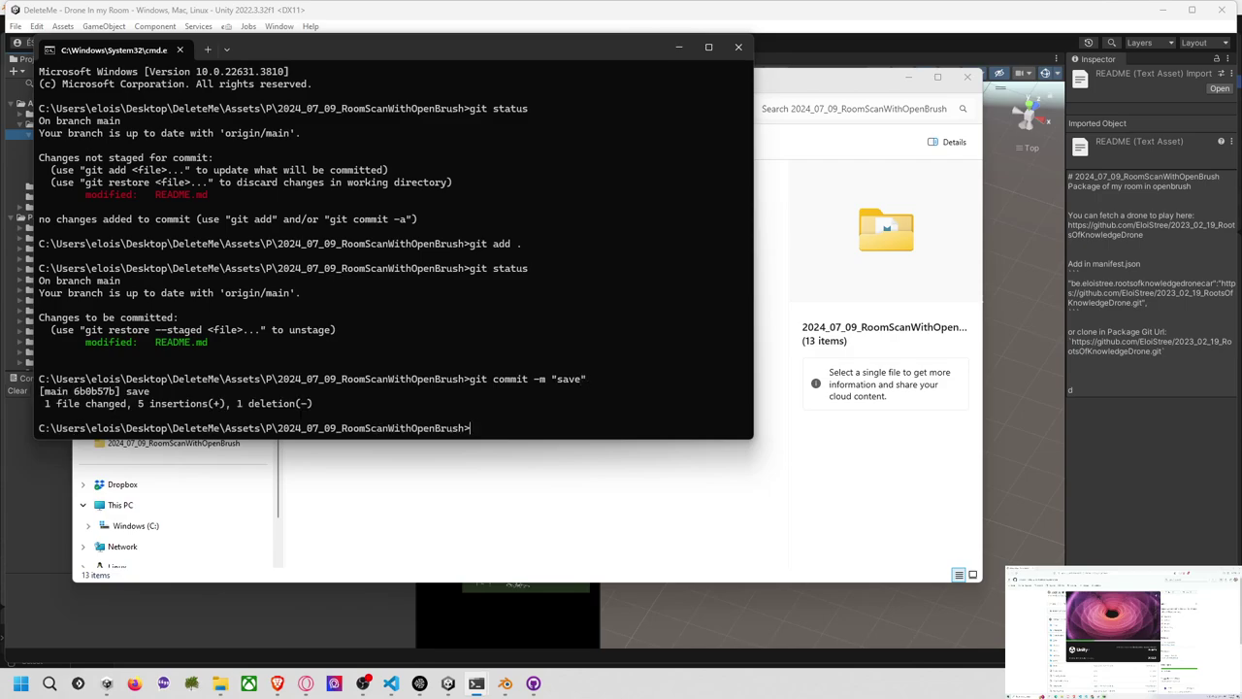
text(git statu)
text(s)
key(Return)
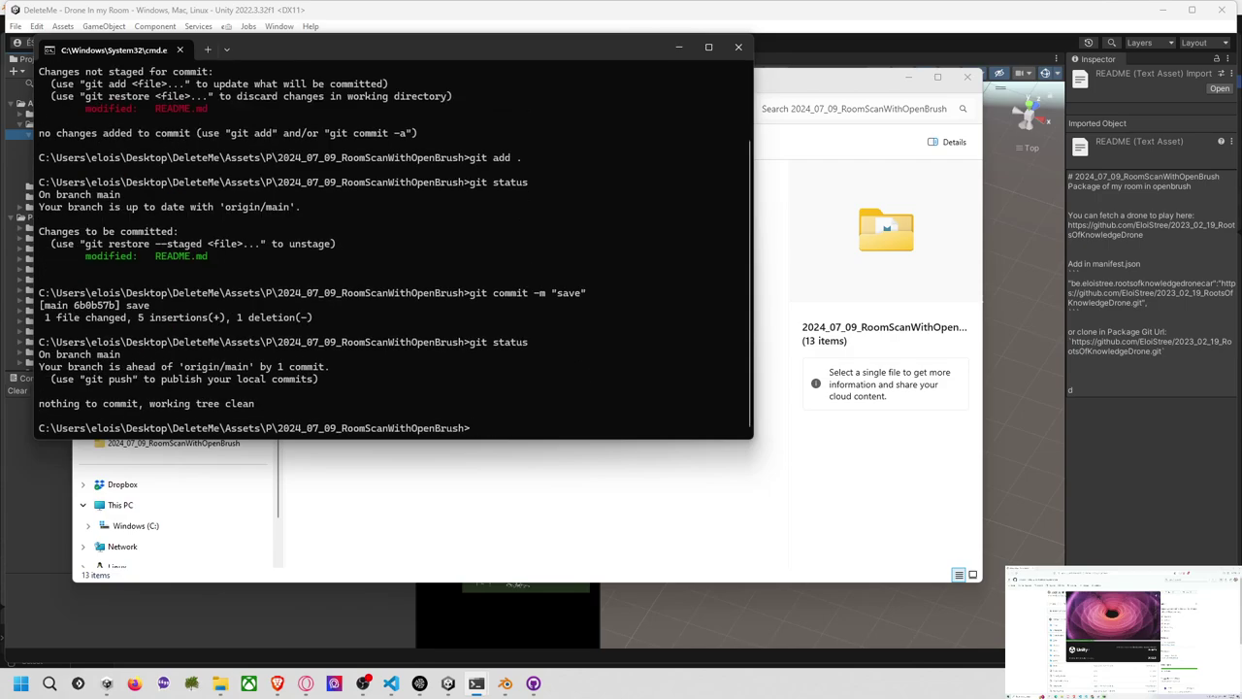
Run git pull and git push to send the commit to GitHub, then close the prompt
text(gi tpu)
text(ll)
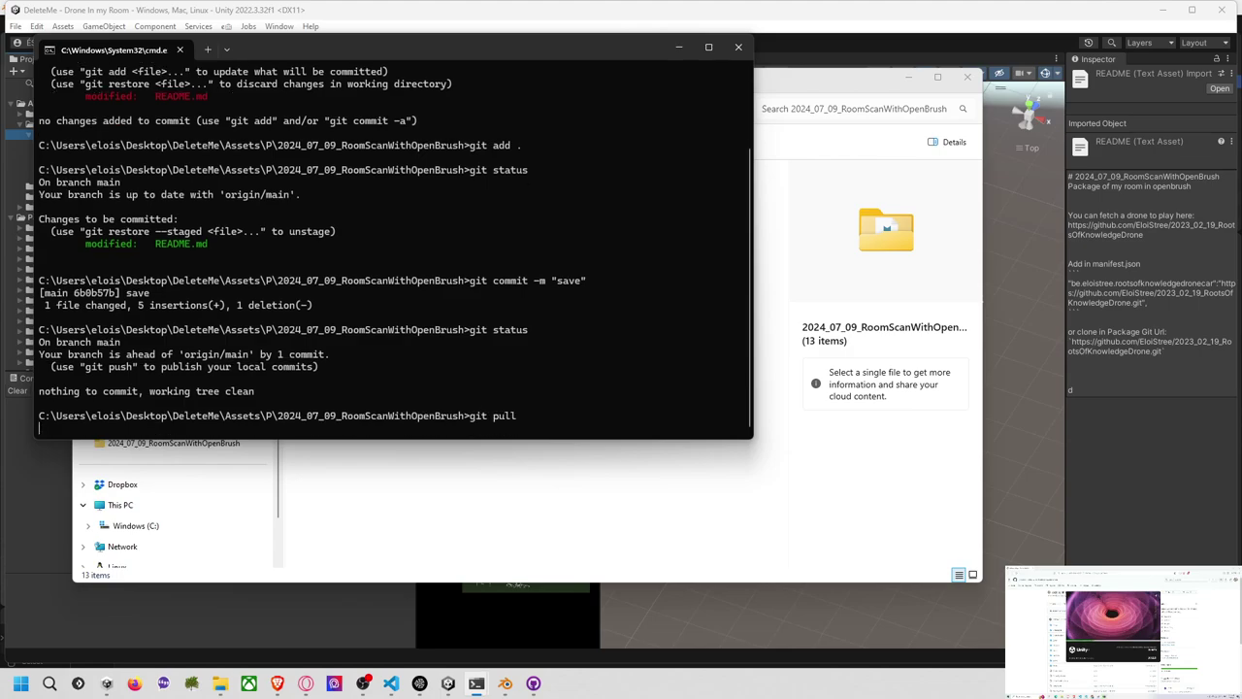
key(Return)
text(git p)
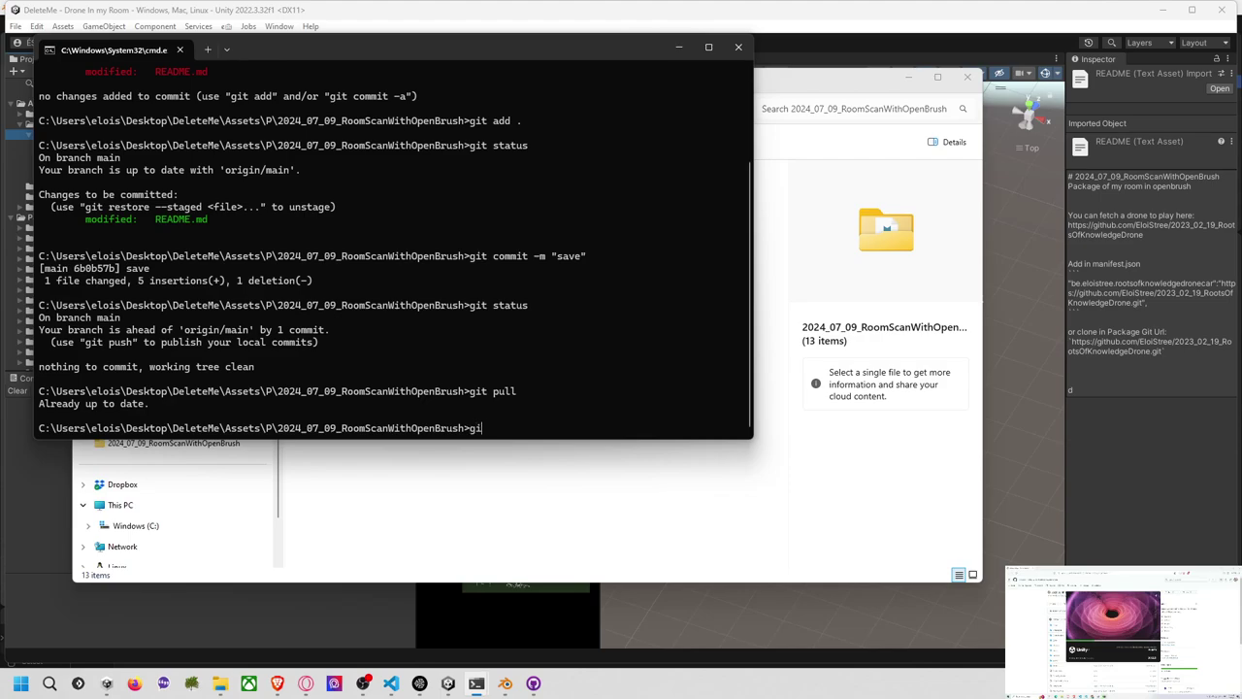
text(ush)
key(Return)
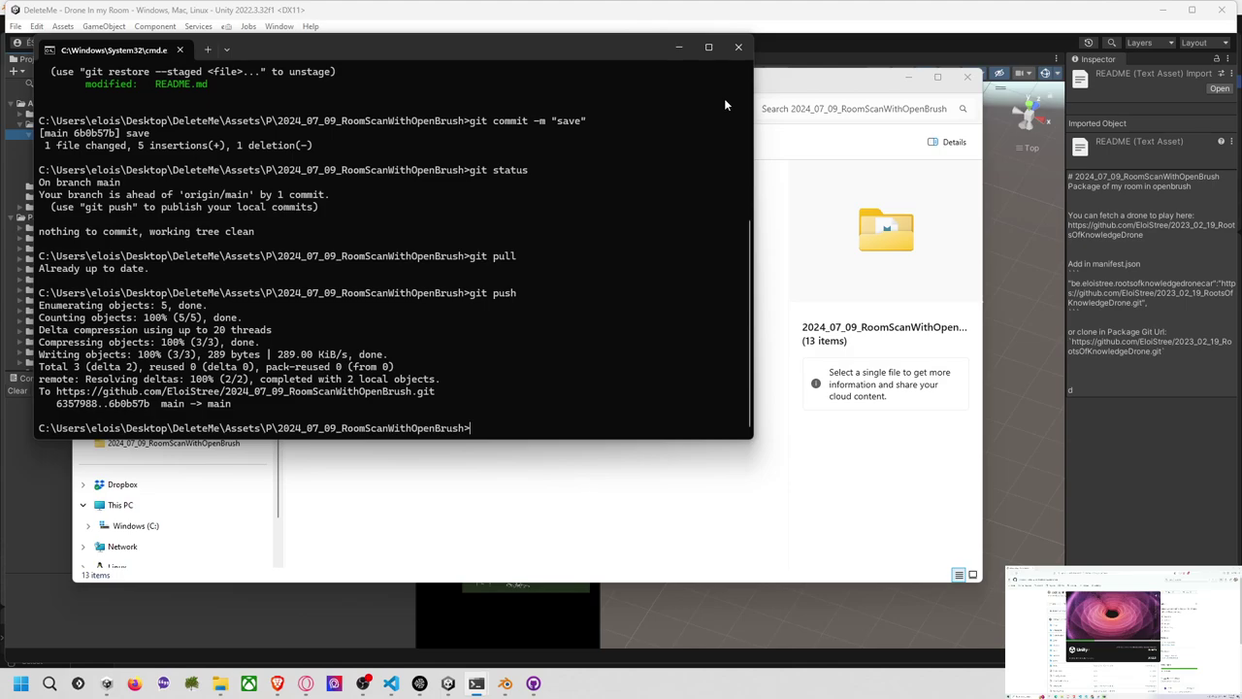
click(739, 47)
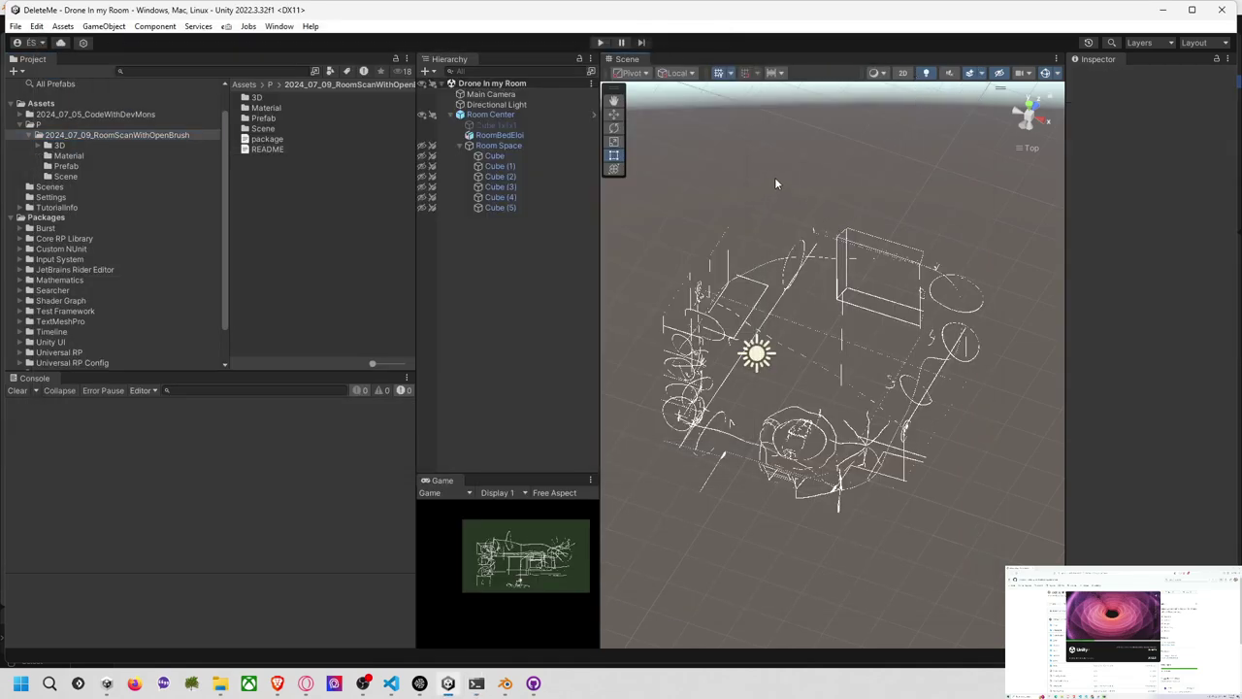
In Unity's Project window, inspect the 2024_07_09_RoomScanWithOpenBrush package folder and its Prefab subfolder
key(alt+Tab)
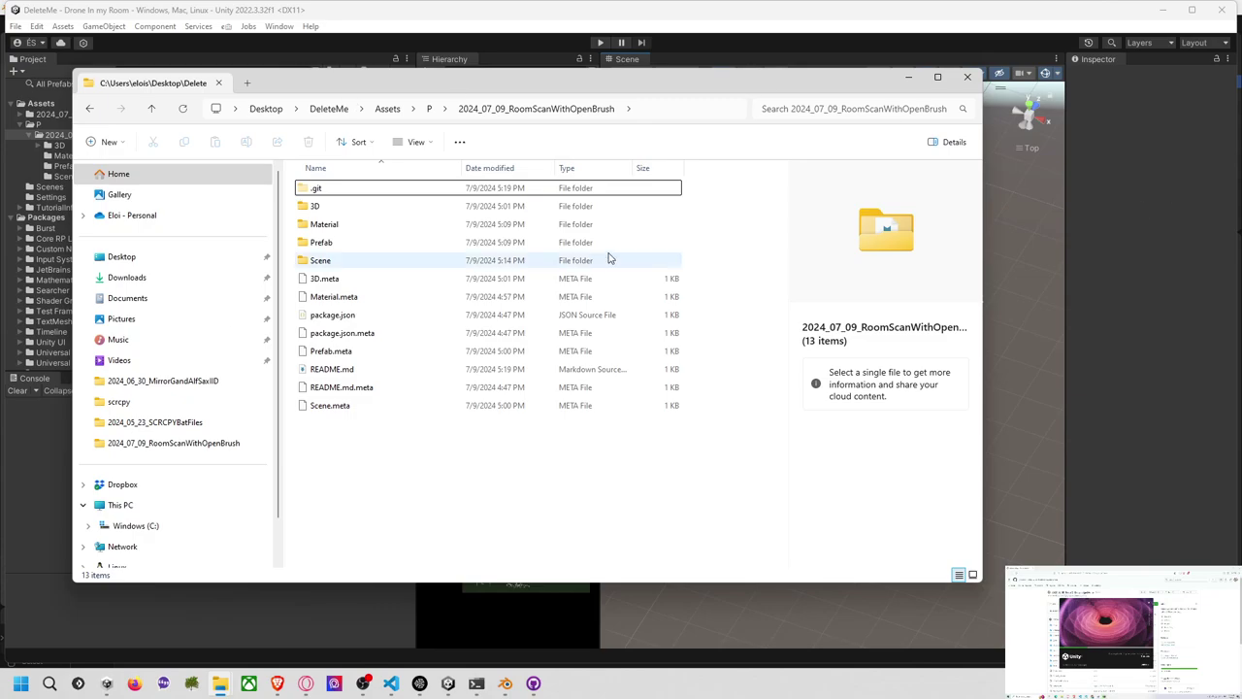
click(1146, 289)
click(52, 197)
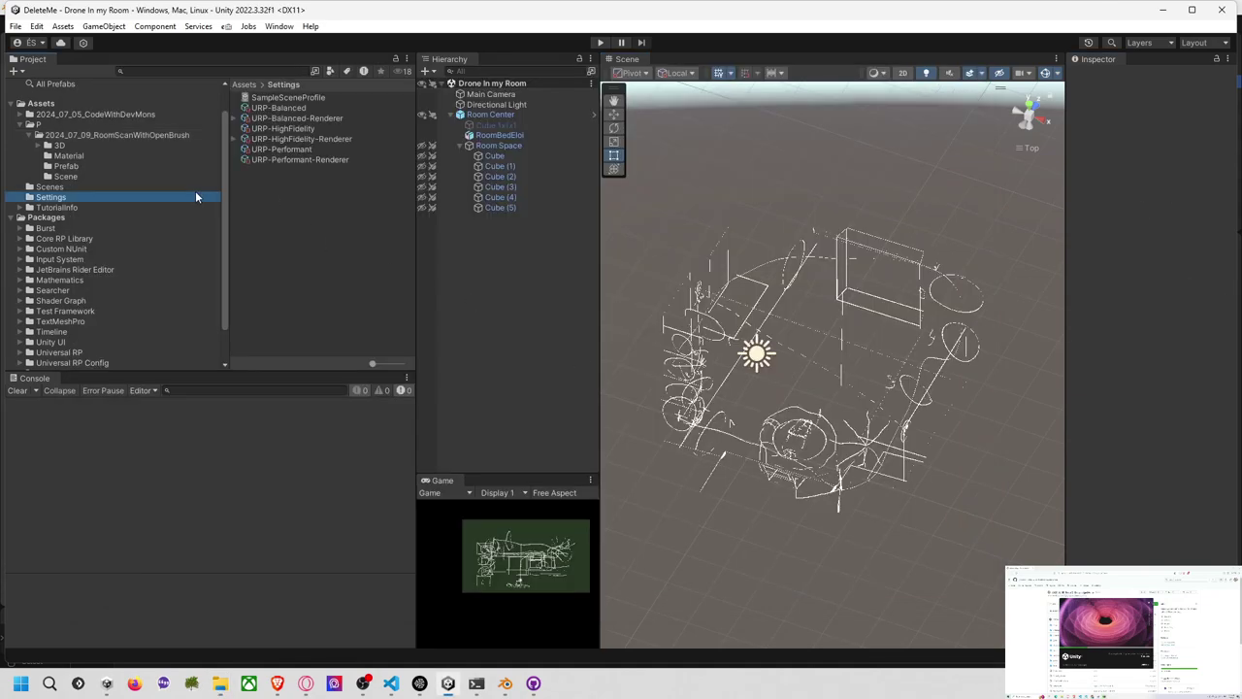
click(159, 136)
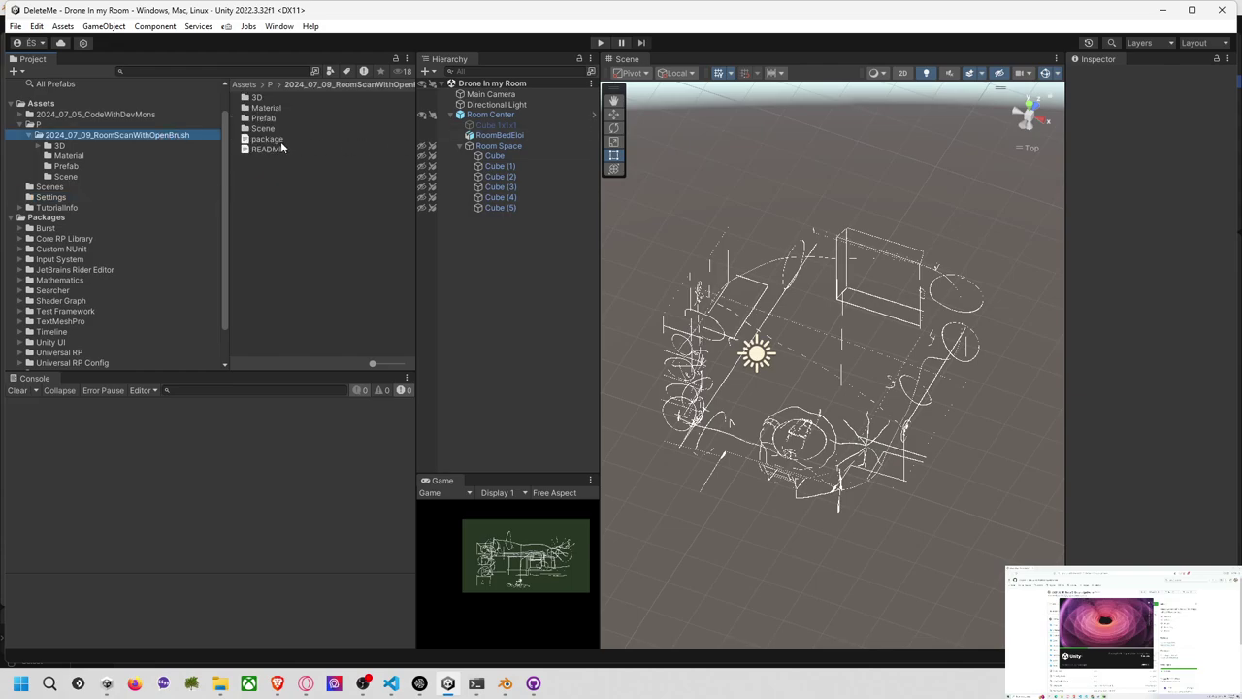
click(172, 164)
click(184, 136)
Delete the package folder twice, confirming each time and dismissing the Cannot Delete errors
key(Delete)
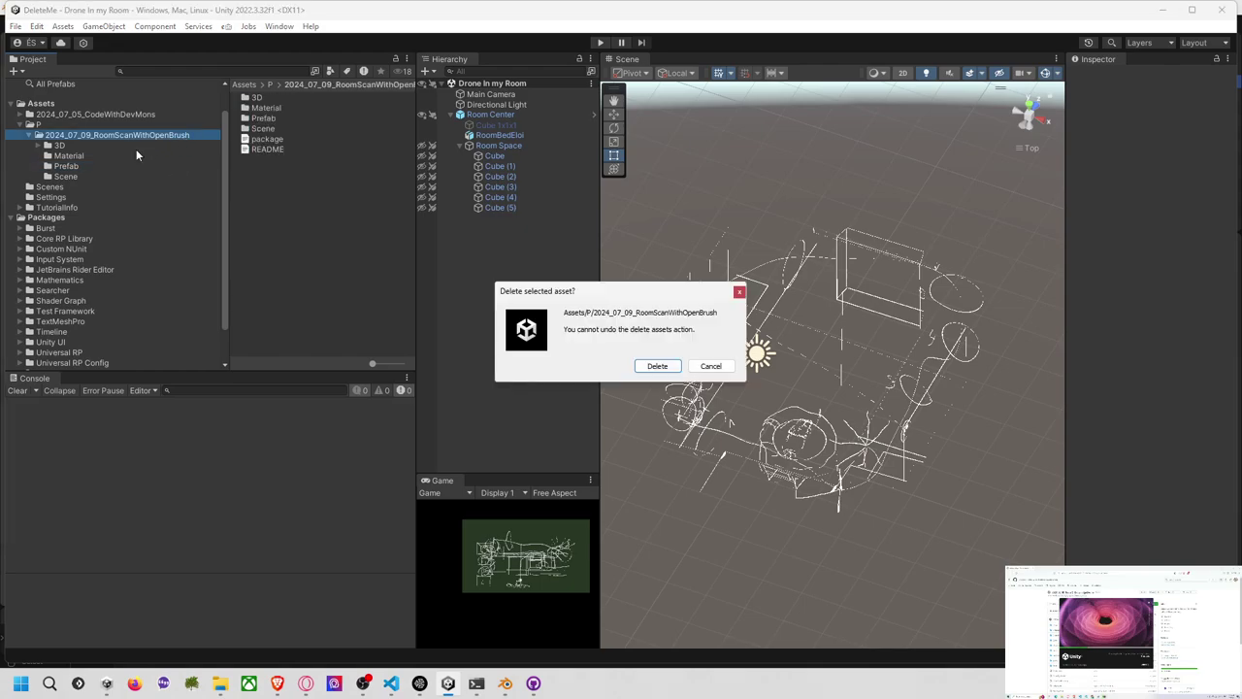
click(652, 366)
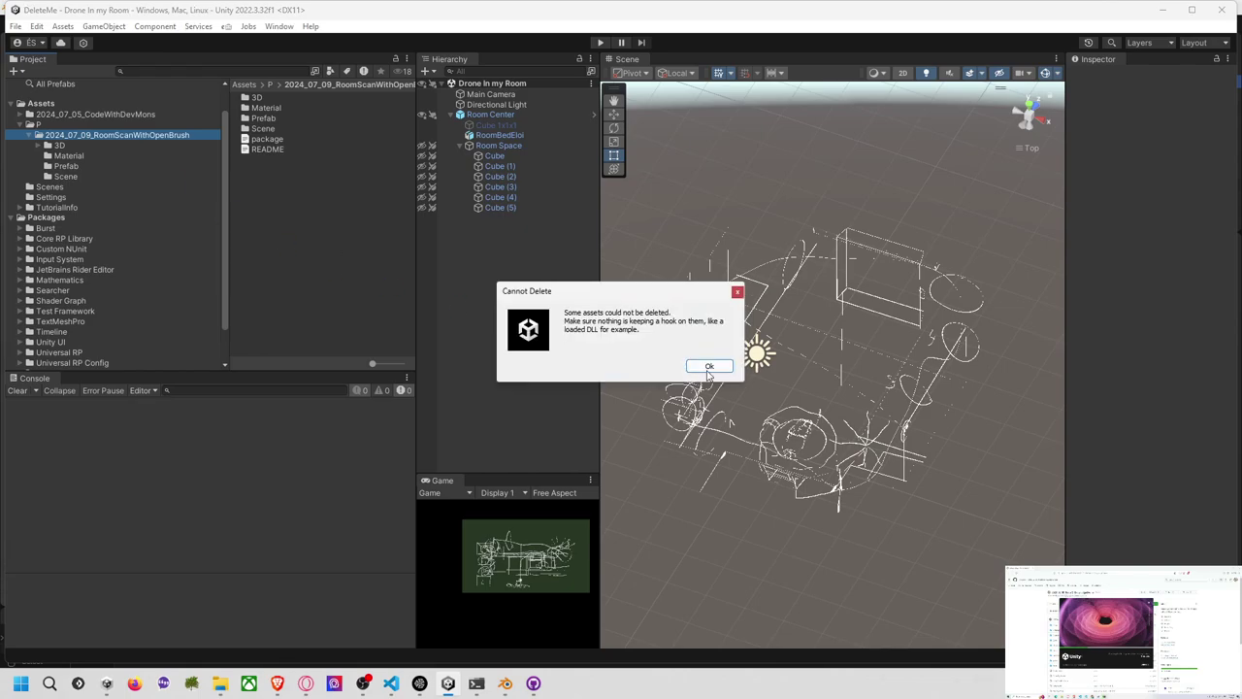
click(709, 366)
click(122, 158)
click(128, 134)
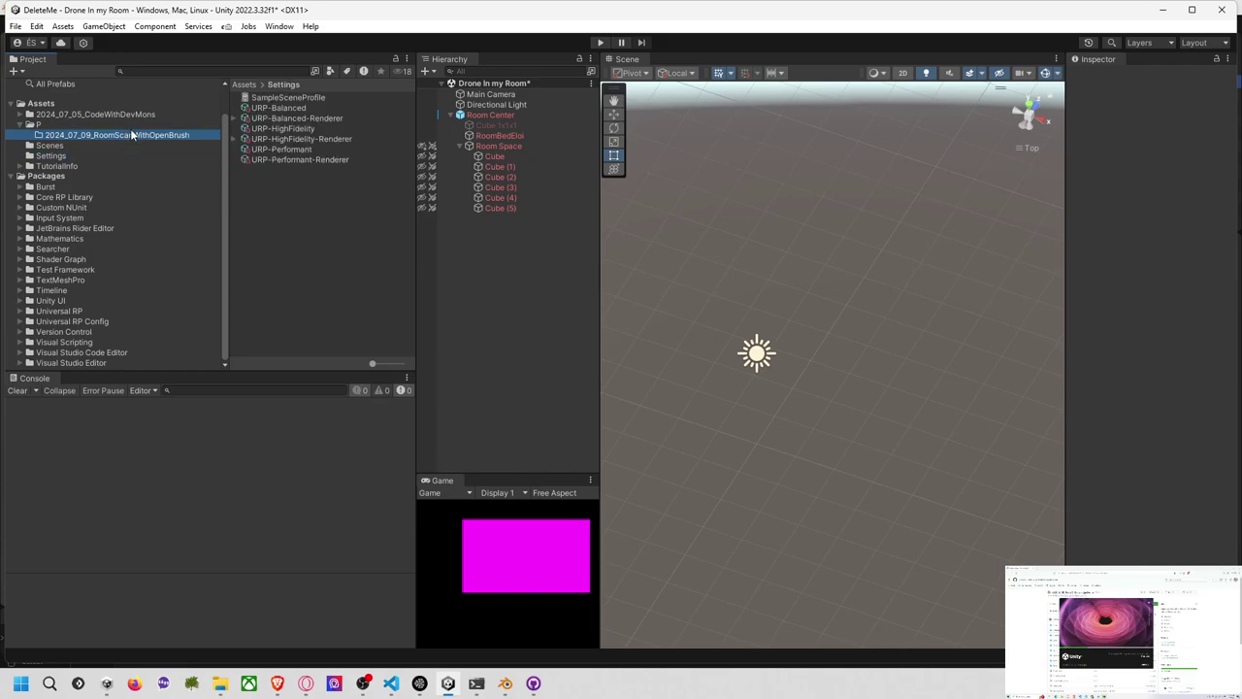
key(Delete)
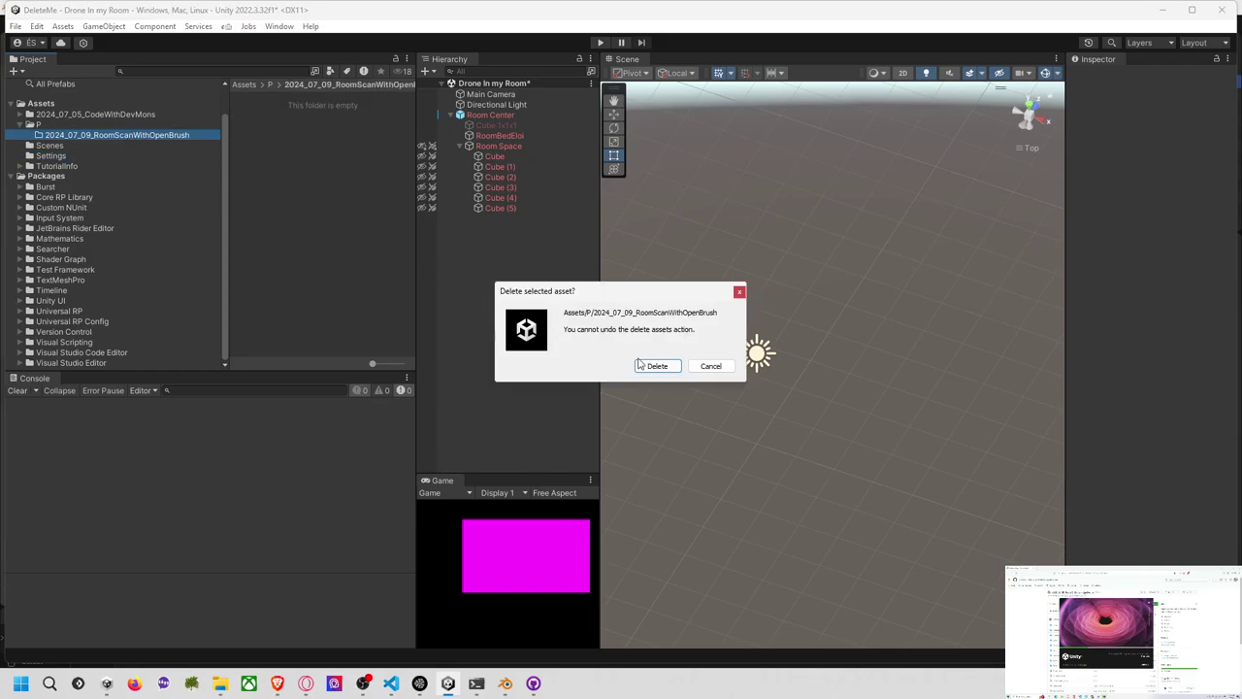
click(644, 366)
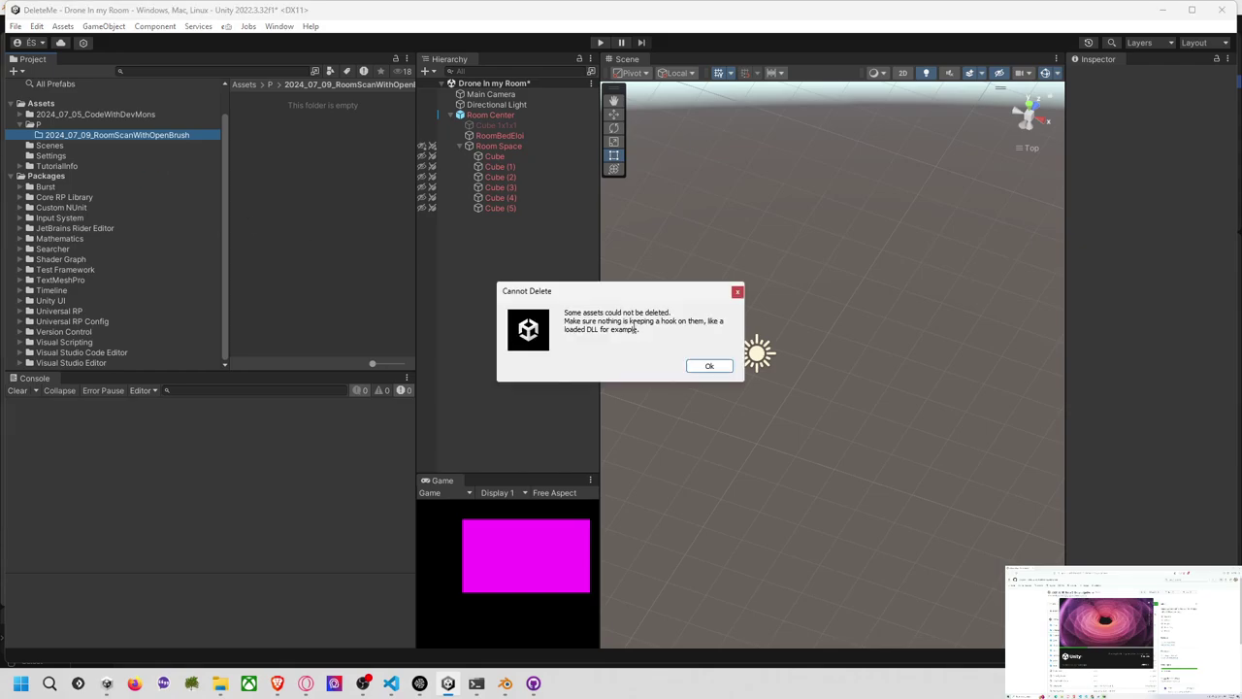
click(719, 369)
Copy the repository's HTTPS clone URL from GitHub's Code dropdown in Brave
key(alt+Tab)
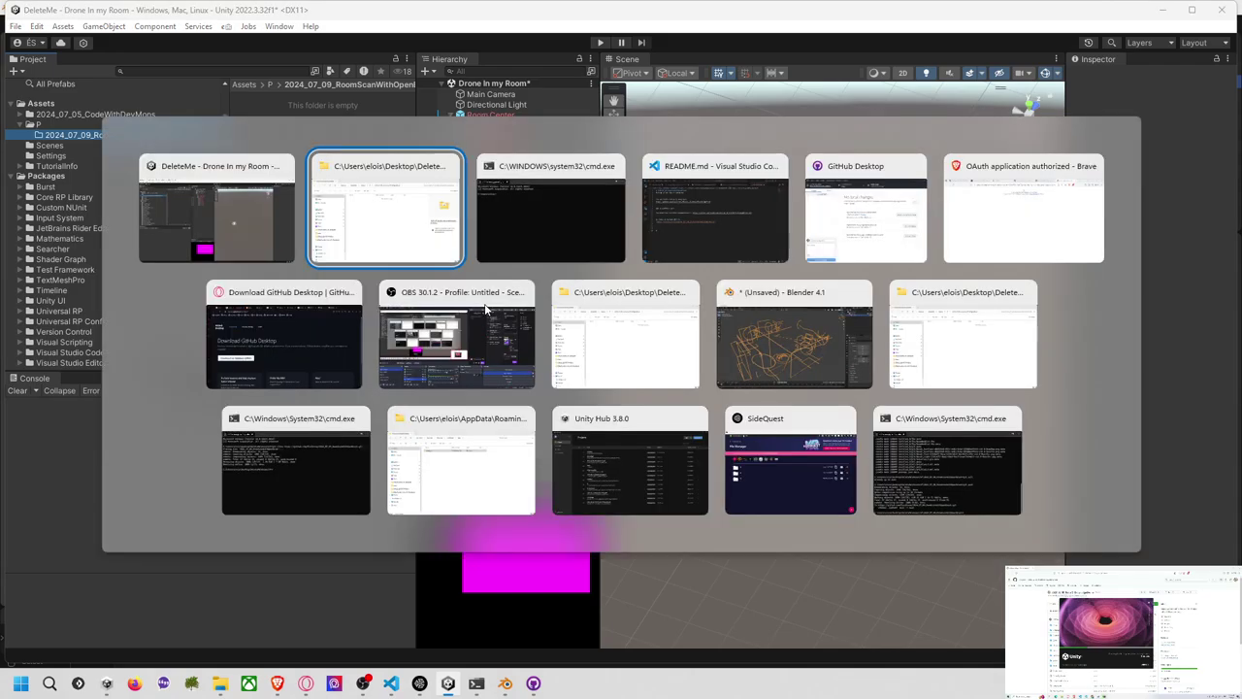
key(alt+Tab)
key(alt+Tab)
key(alt+Tab)
key(alt+Tab)
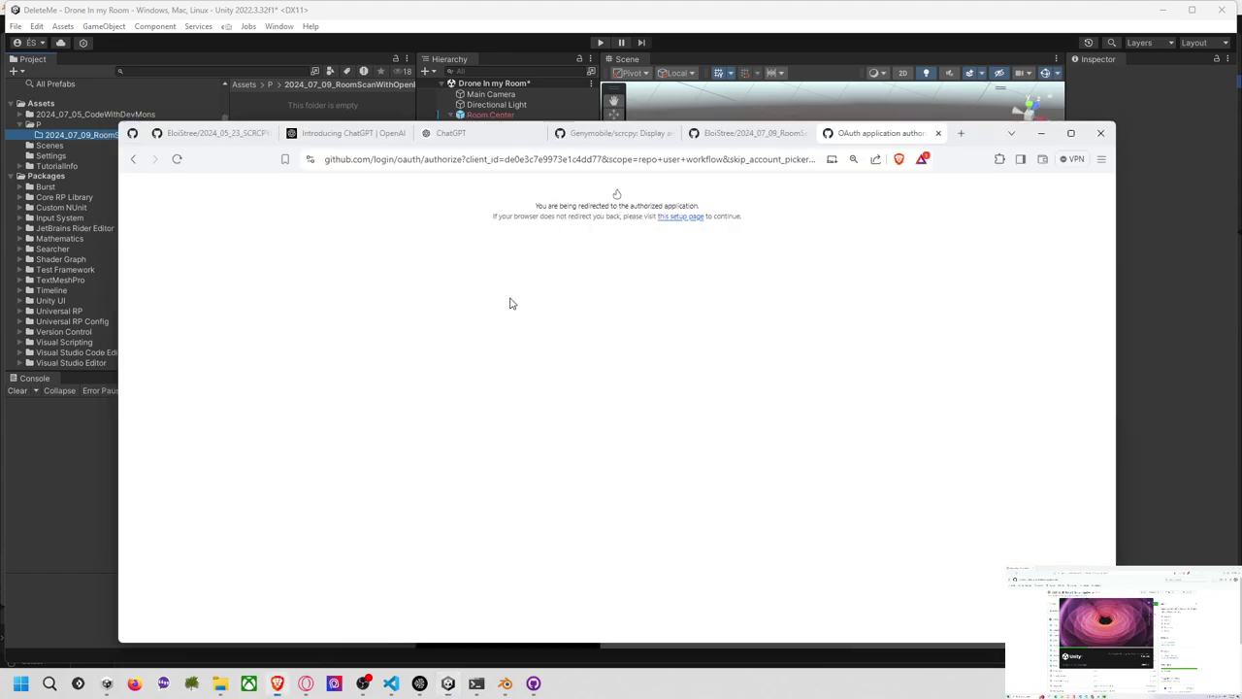
key(ctrl+shift+Tab)
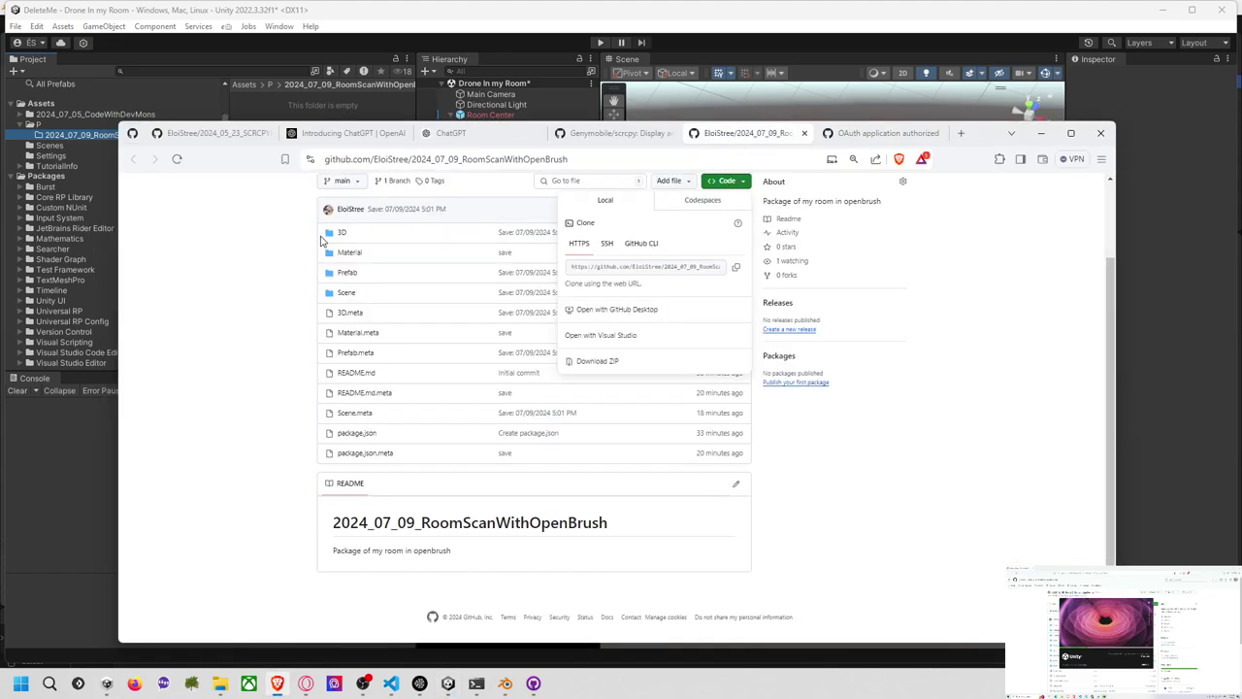
scroll(281, 322, up, 1)
click(738, 275)
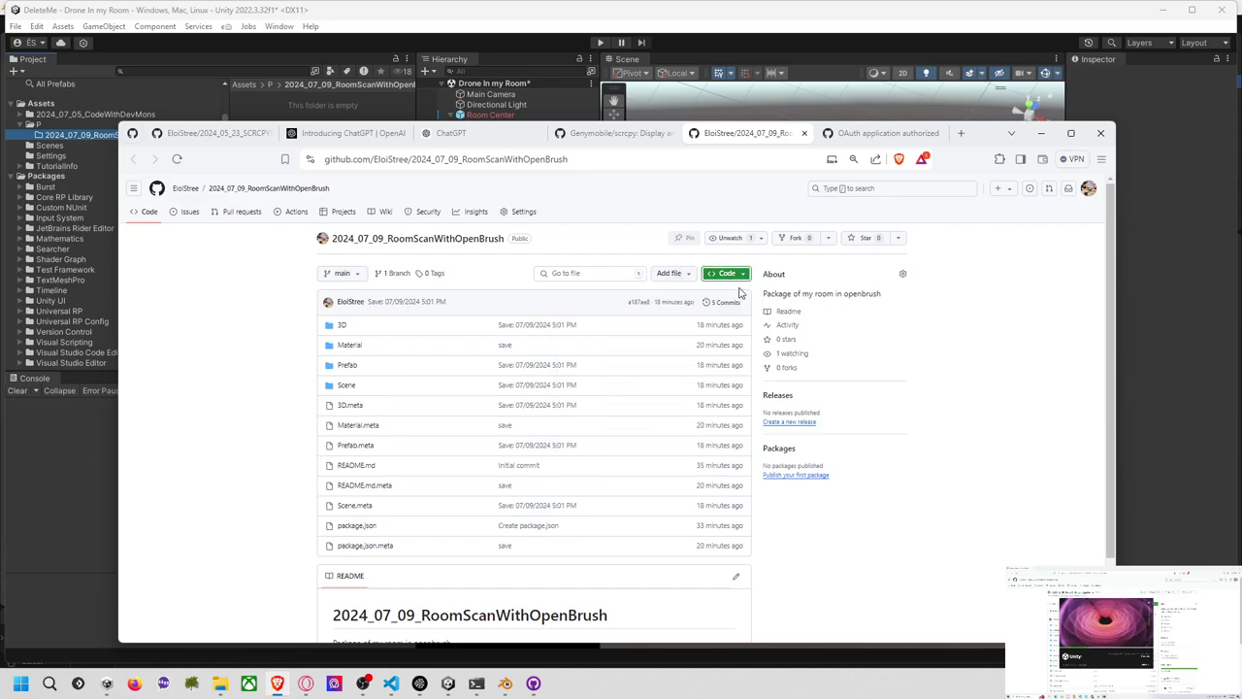
click(745, 274)
click(736, 361)
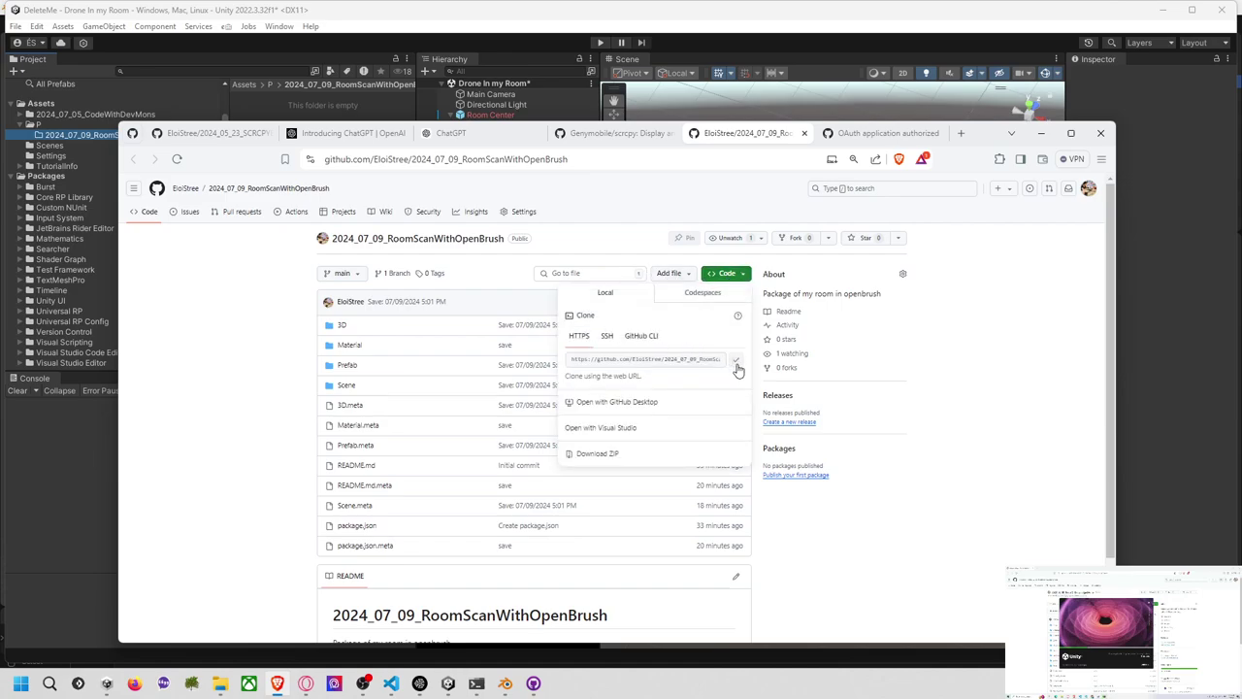
Reload the repository page and select the RootsOfKnowledgeDrone package Git URL in the README
scroll(323, 339, down, 1)
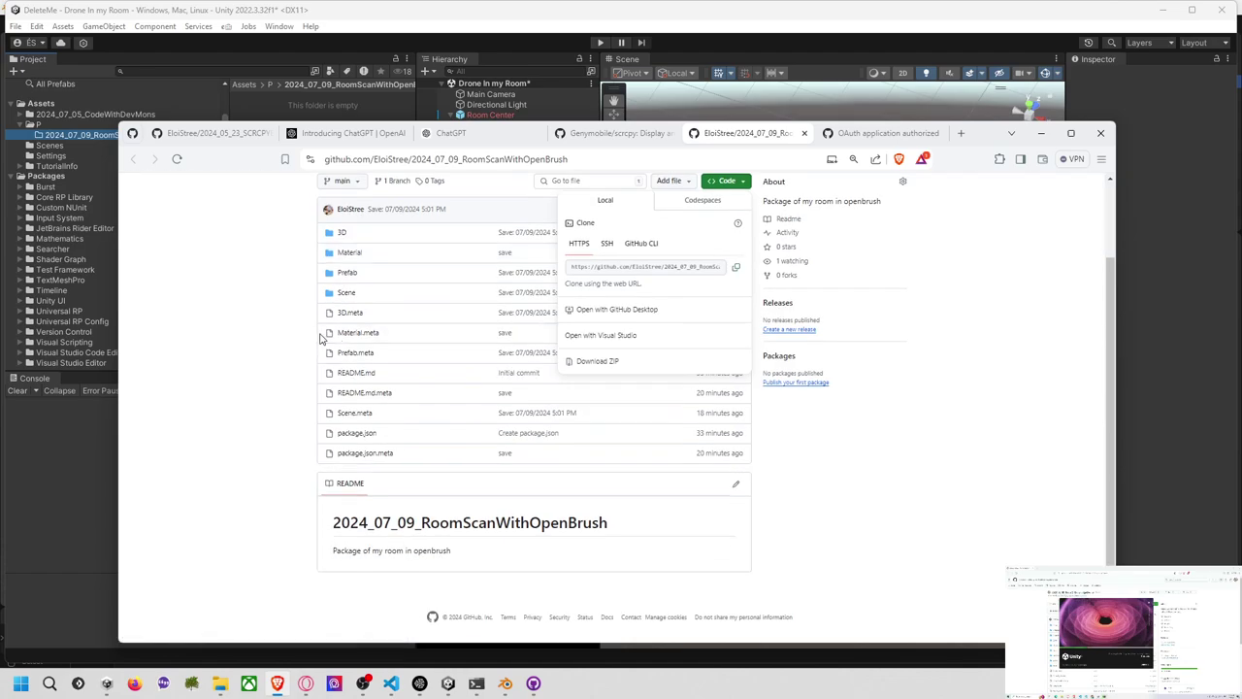
click(490, 160)
key(Return)
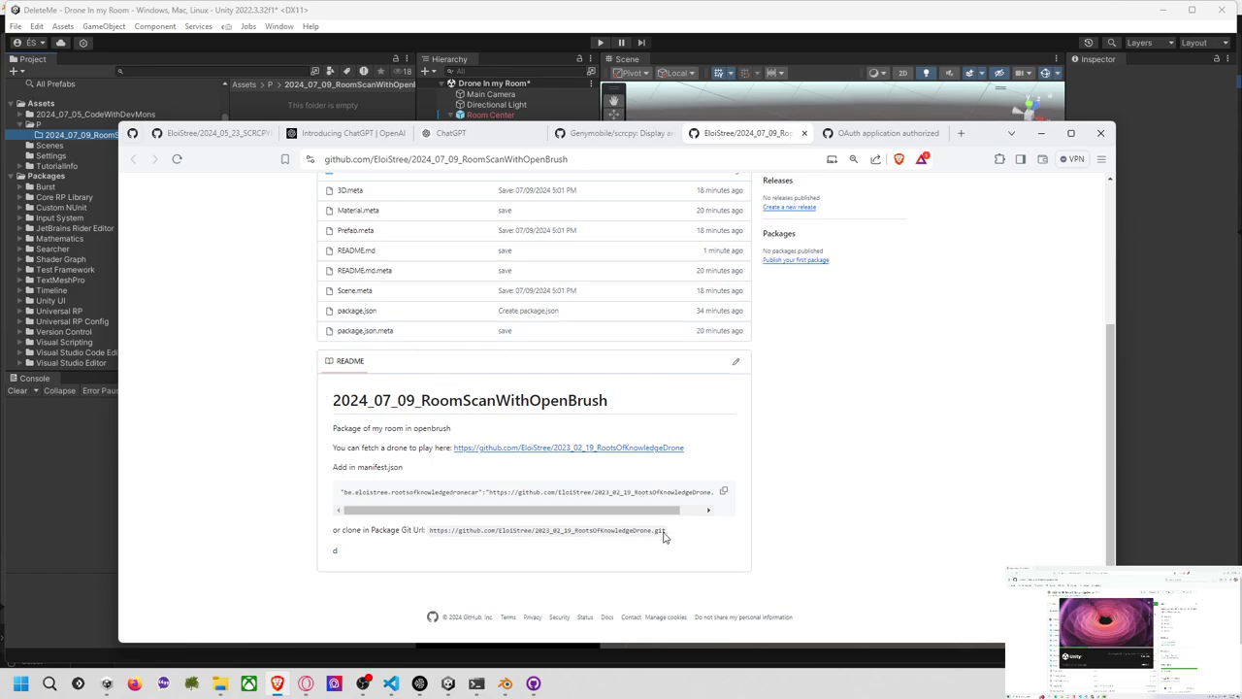
drag(666, 532, 431, 532)
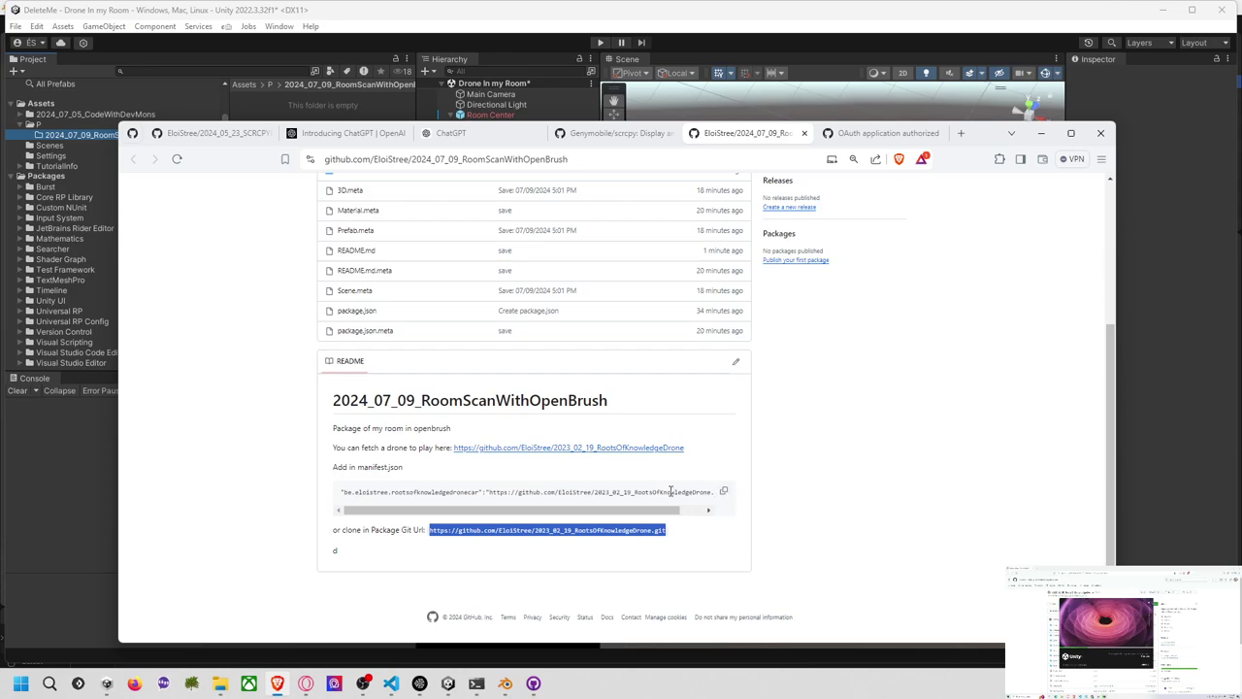
drag(672, 530, 431, 537)
Install the Roots of Knowledge Drone and Car package via Package Manager's Add package from git URL
click(400, 25)
click(279, 26)
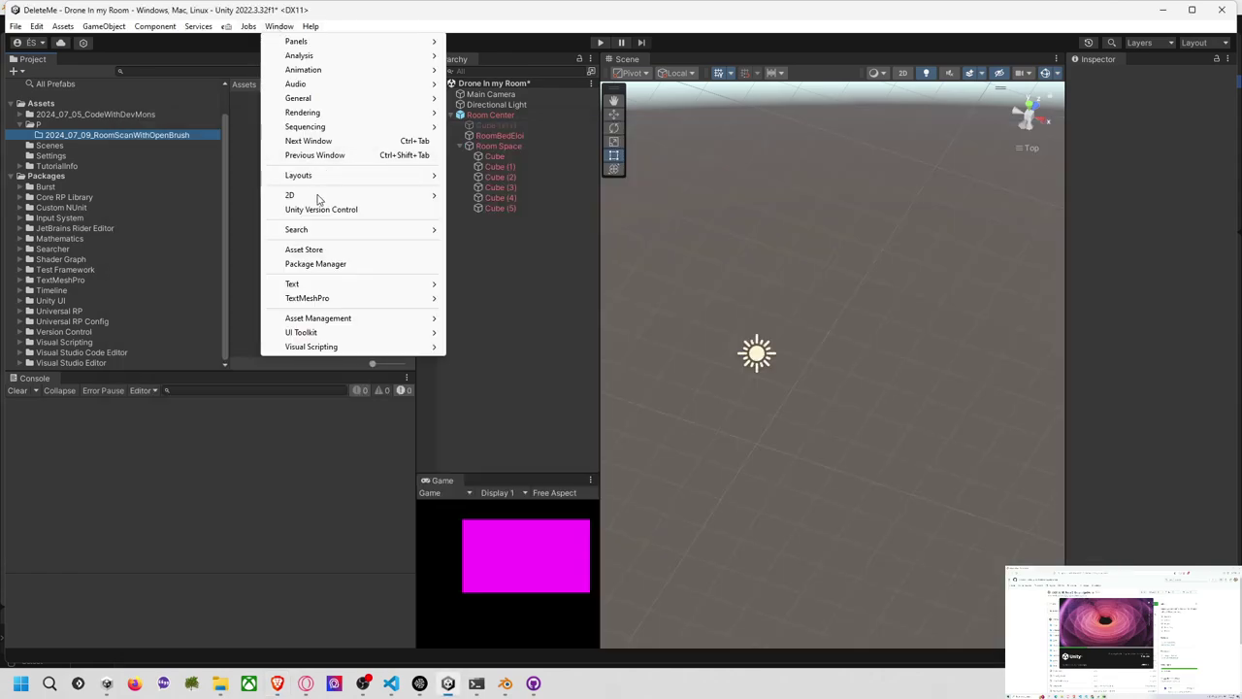
click(330, 264)
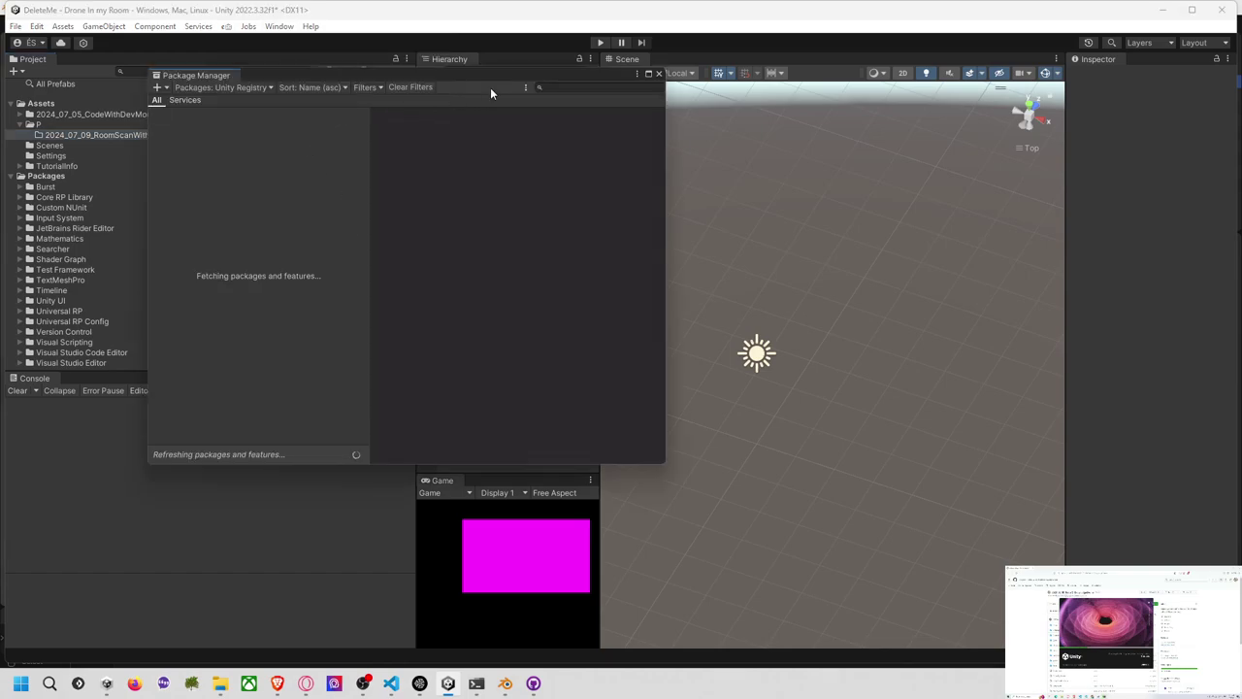
click(159, 88)
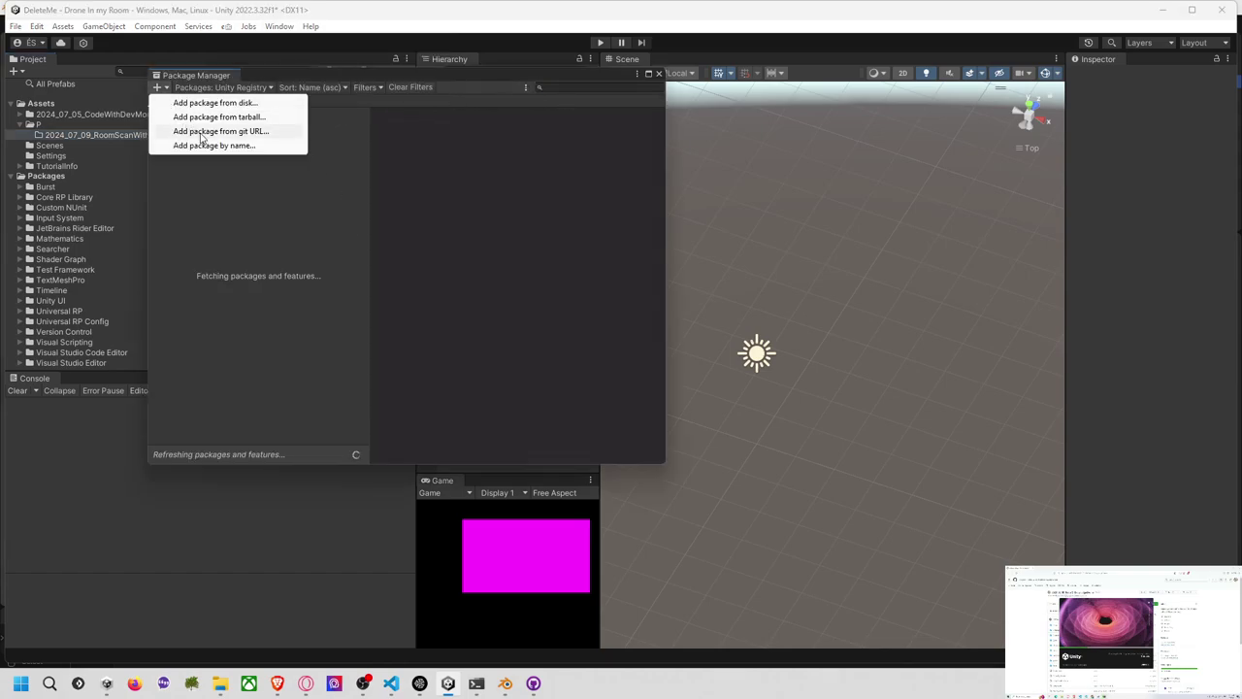
click(202, 132)
key(ctrl+v)
click(646, 117)
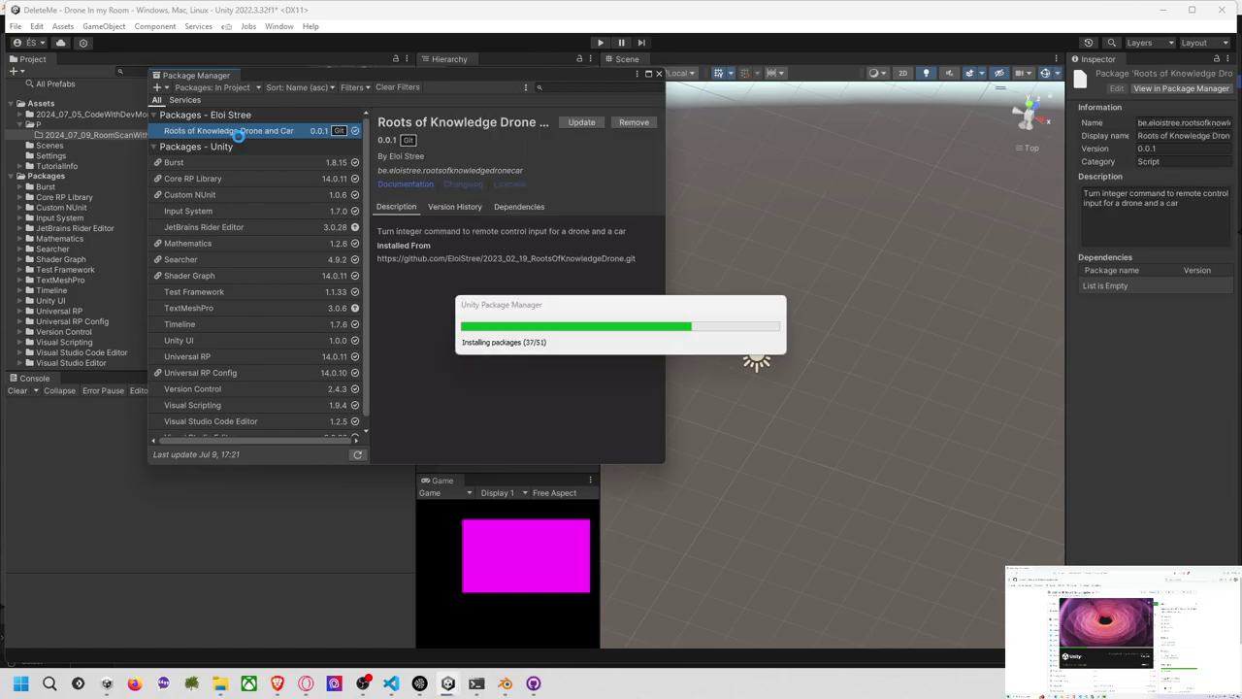
click(18, 391)
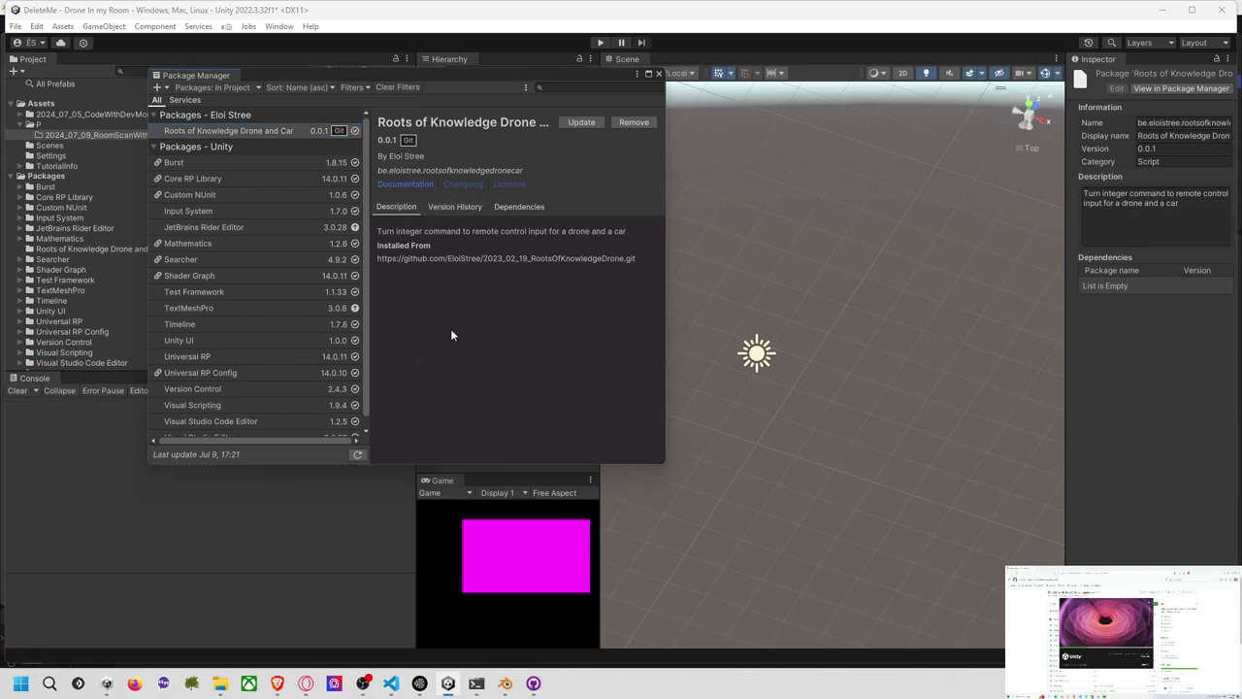
Copy the README's manifest dependency snippet, then show the Assets folder in File Explorer
key(alt+Tab)
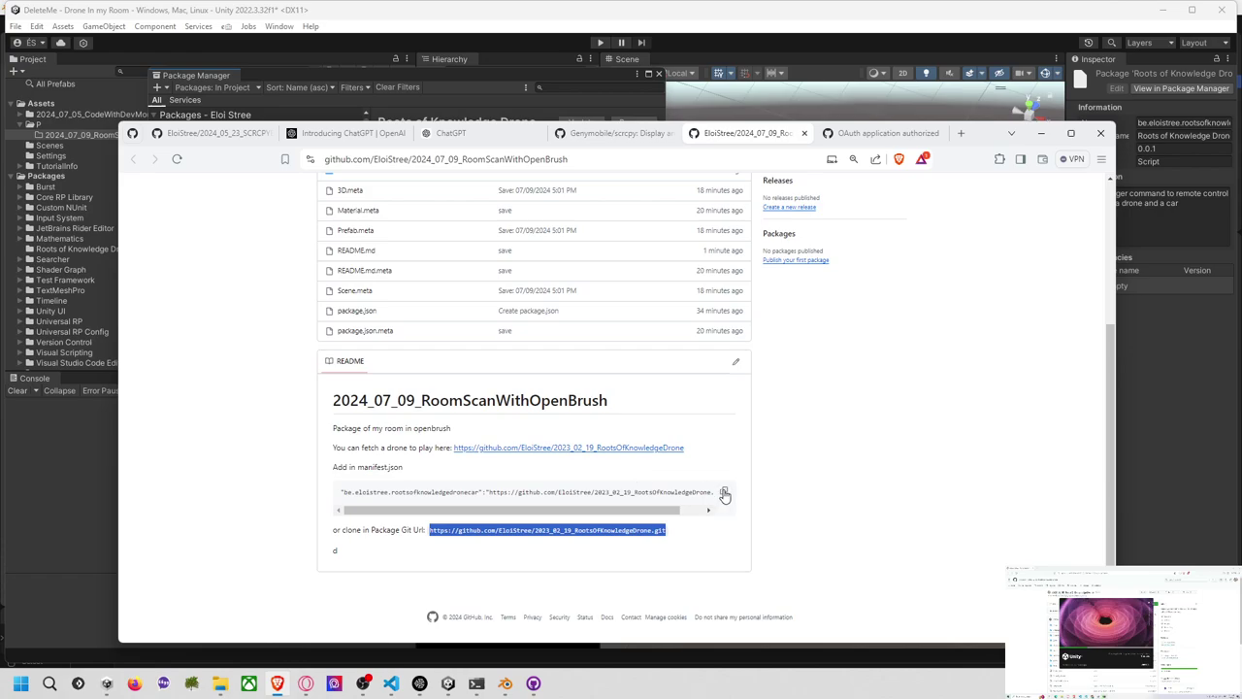
click(724, 493)
drag(665, 493, 377, 493)
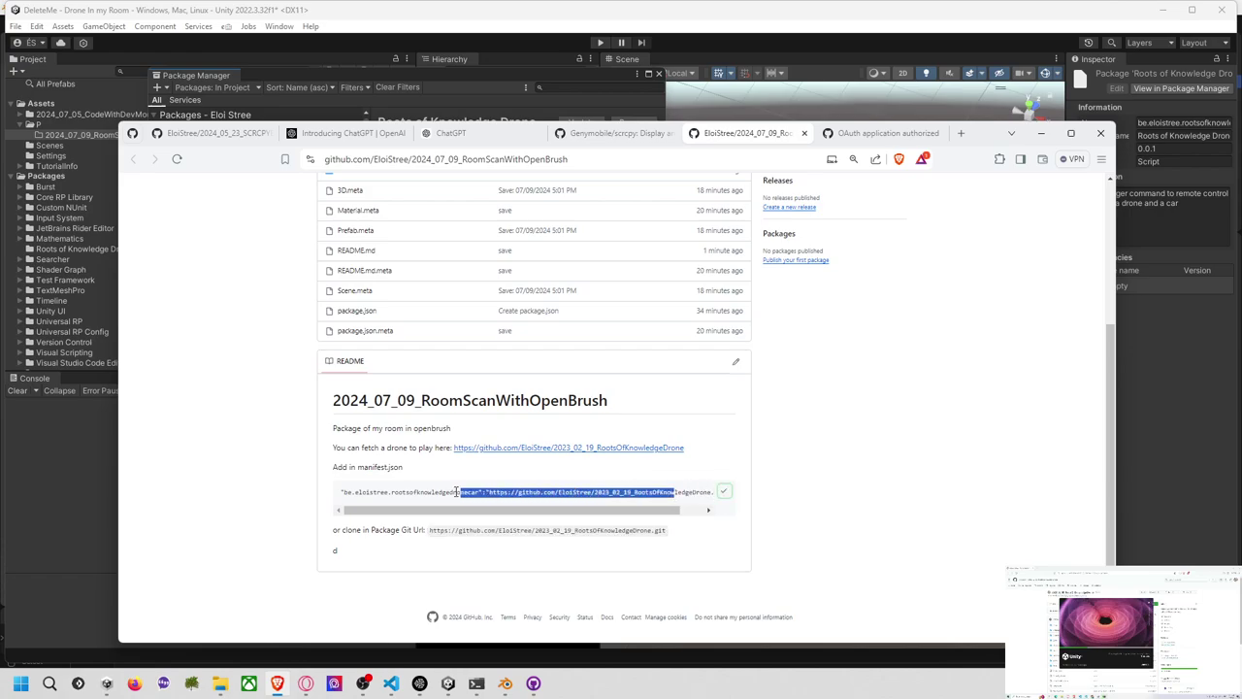
key(alt+Tab)
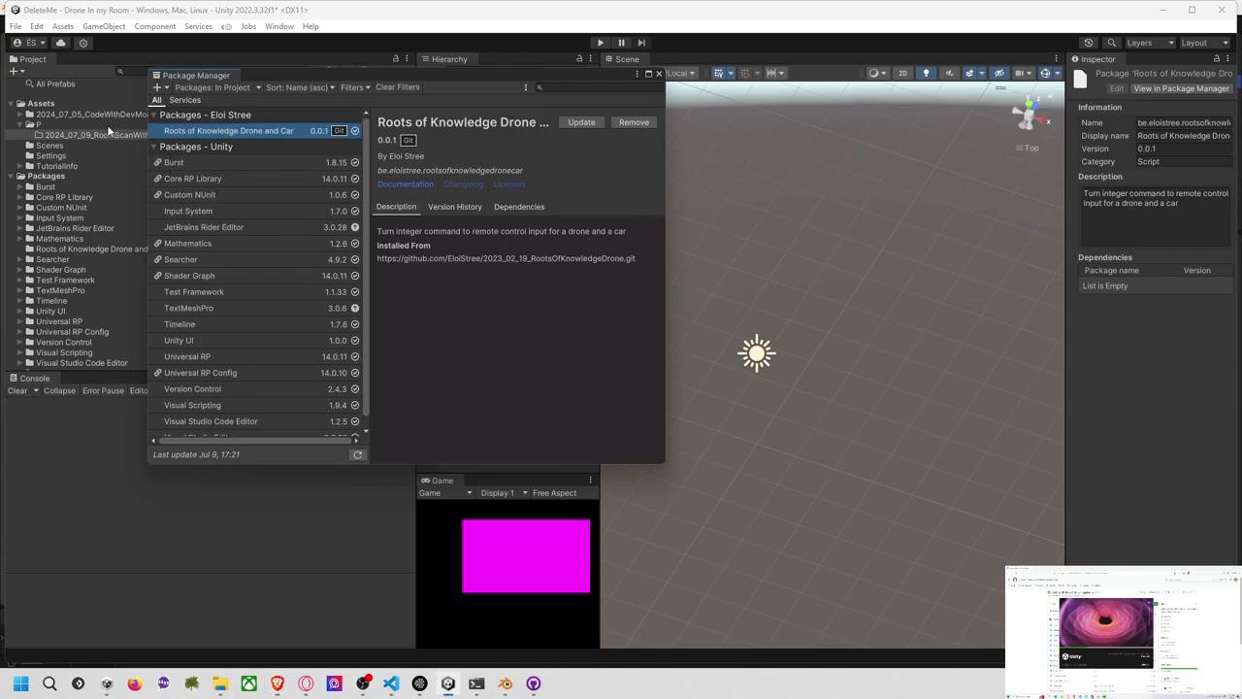
right_click(97, 104)
click(97, 122)
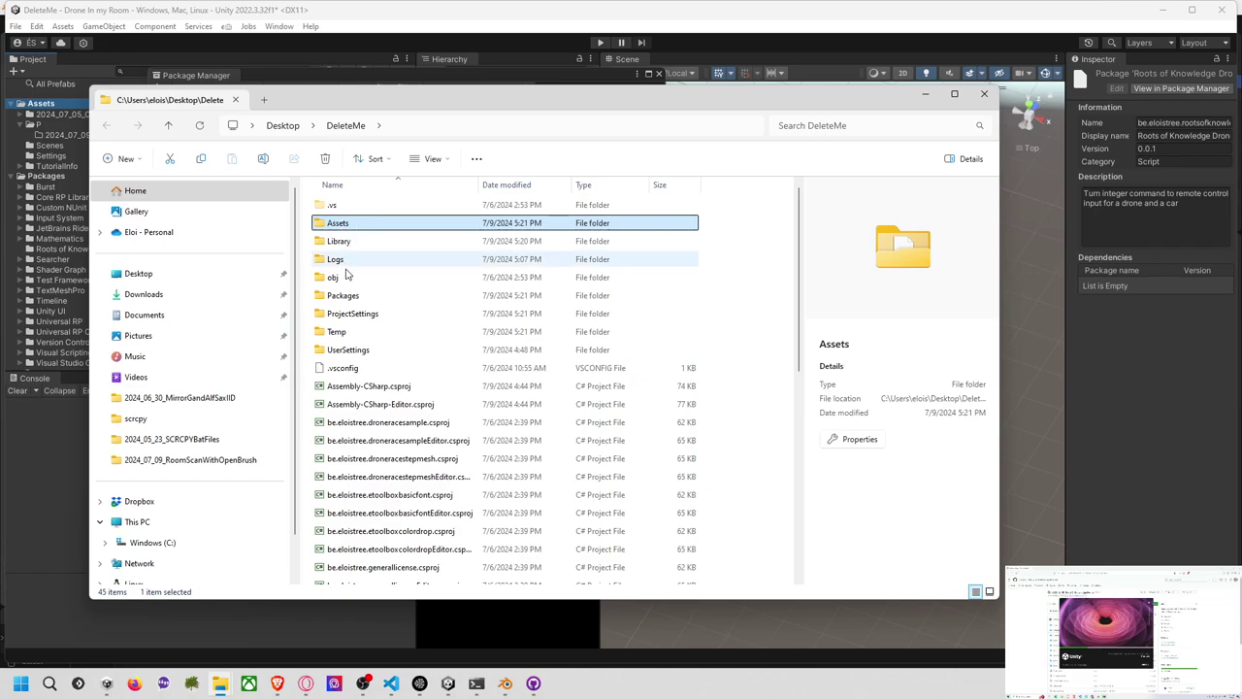
Paste the rootsofknowledgedronecar dependency into Packages/manifest.json, remove the duplicate, and add an empty line
double_click(352, 296)
double_click(382, 206)
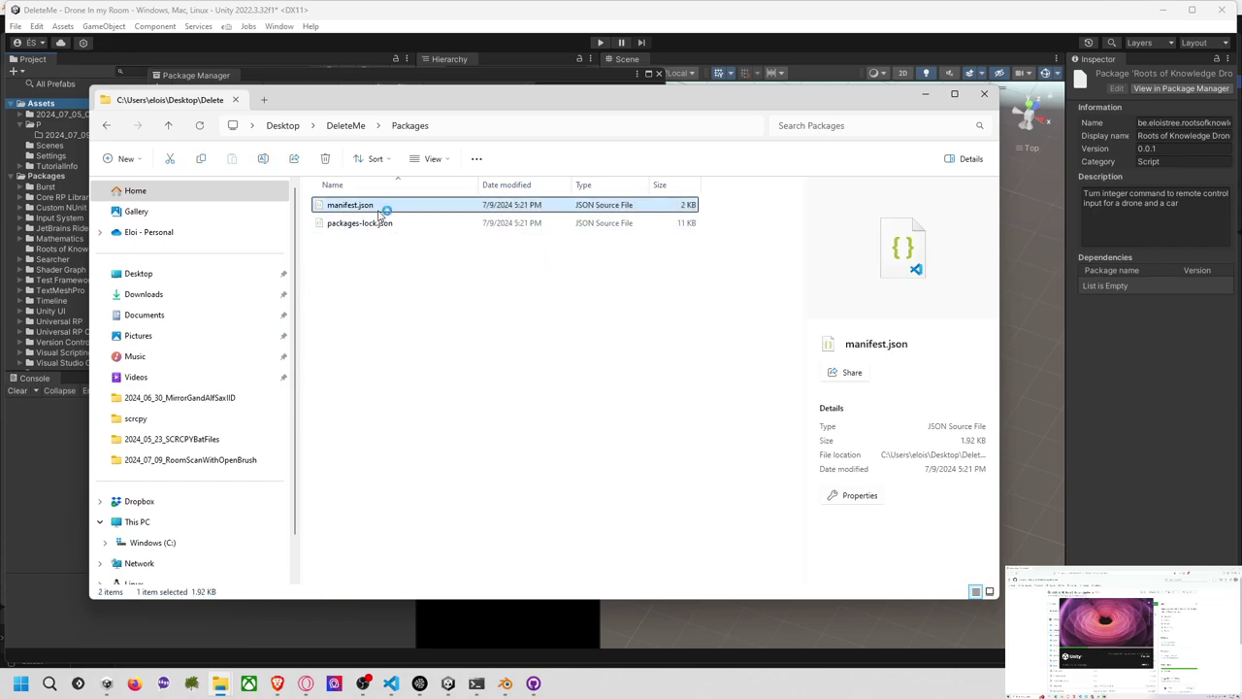
click(472, 278)
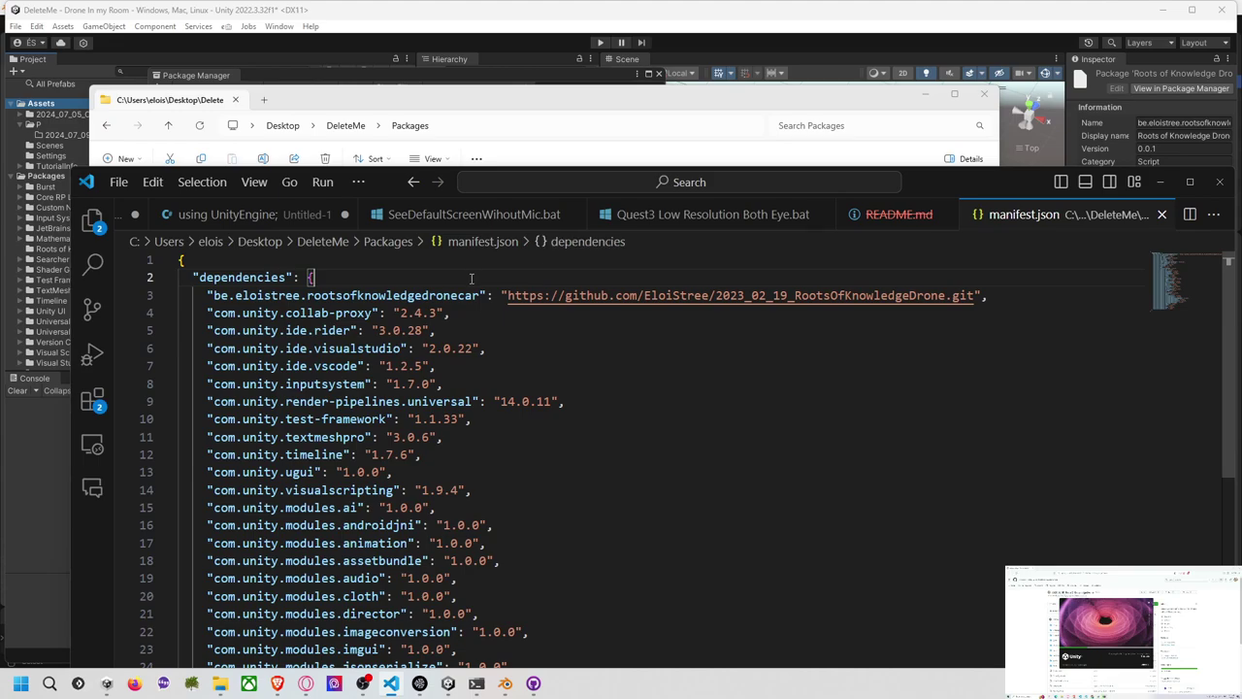
key(ctrl+v)
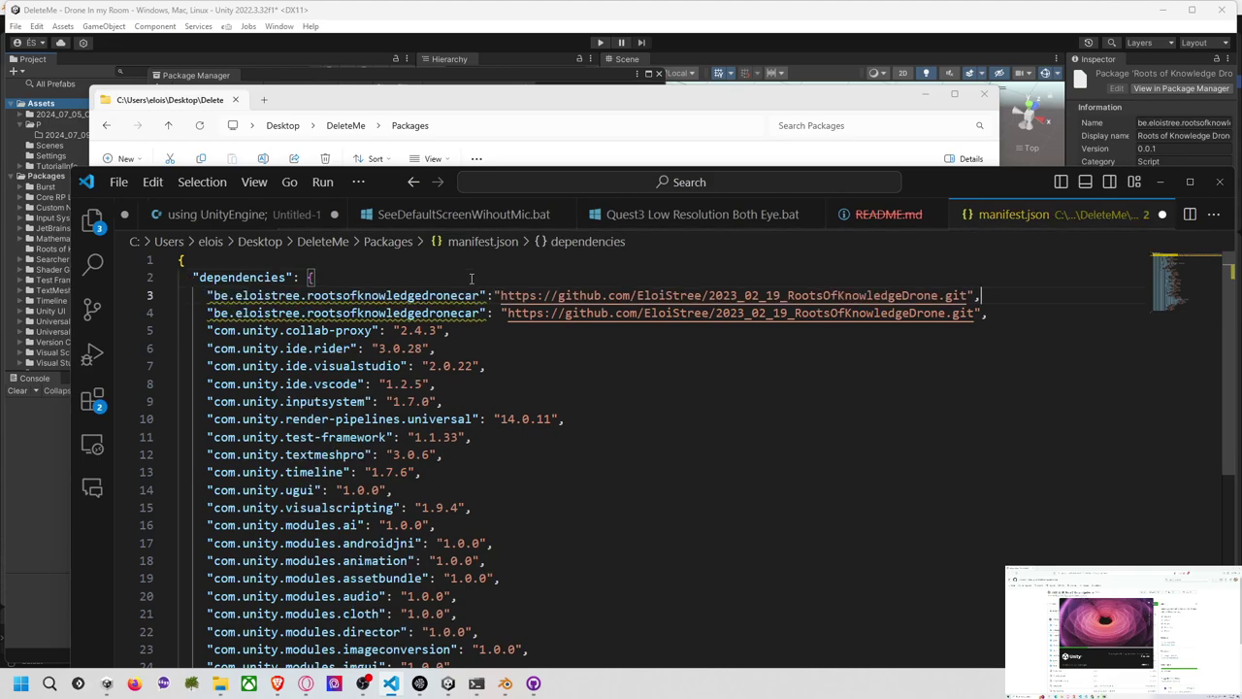
shift+click(1014, 285)
key(Delete)
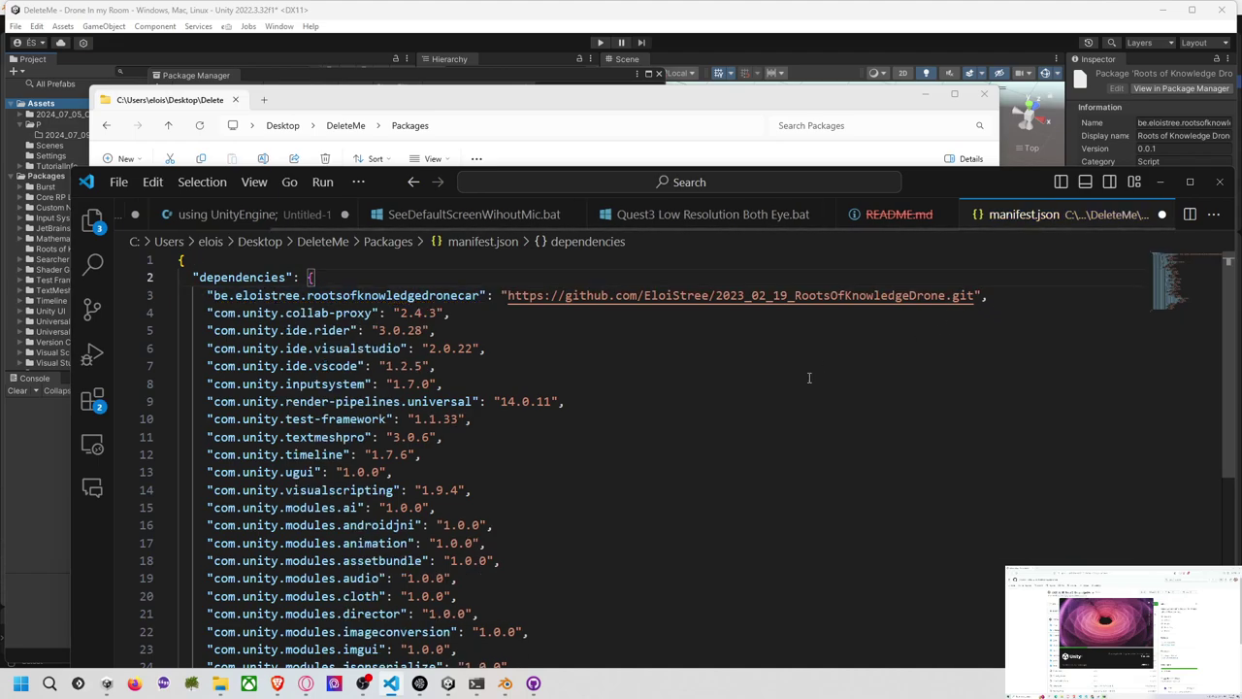
key(Return)
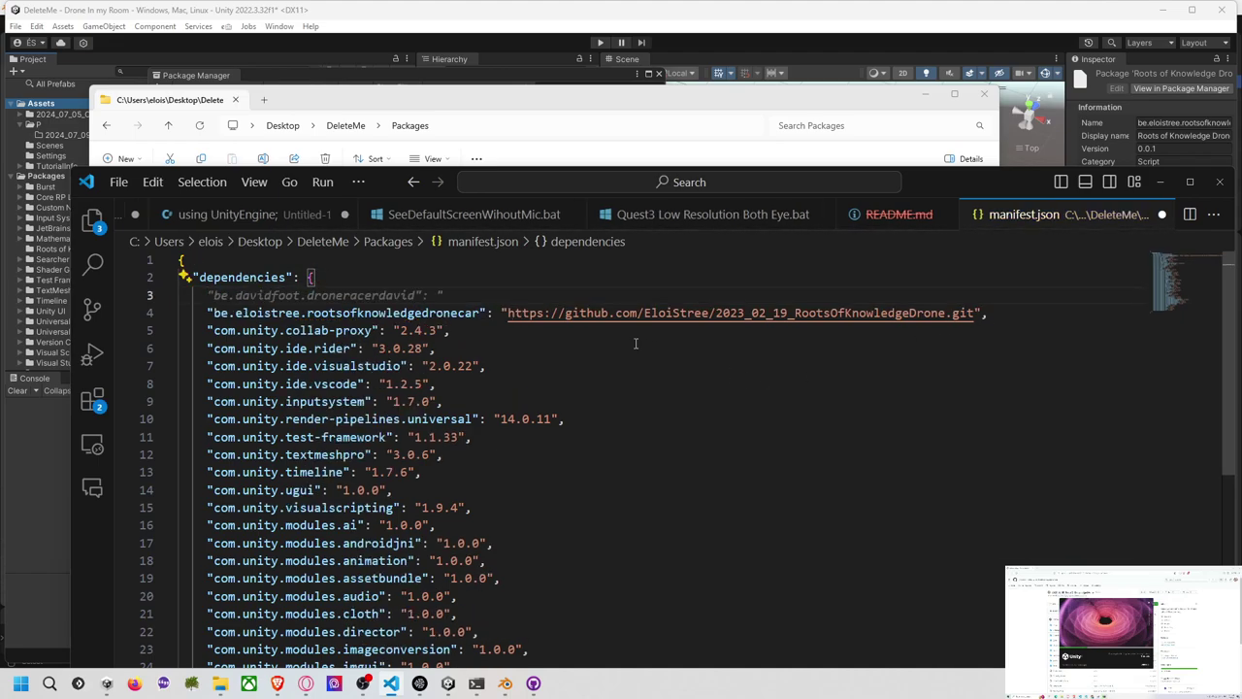
key(alt+Tab)
key(alt+Tab)
key(Tab)
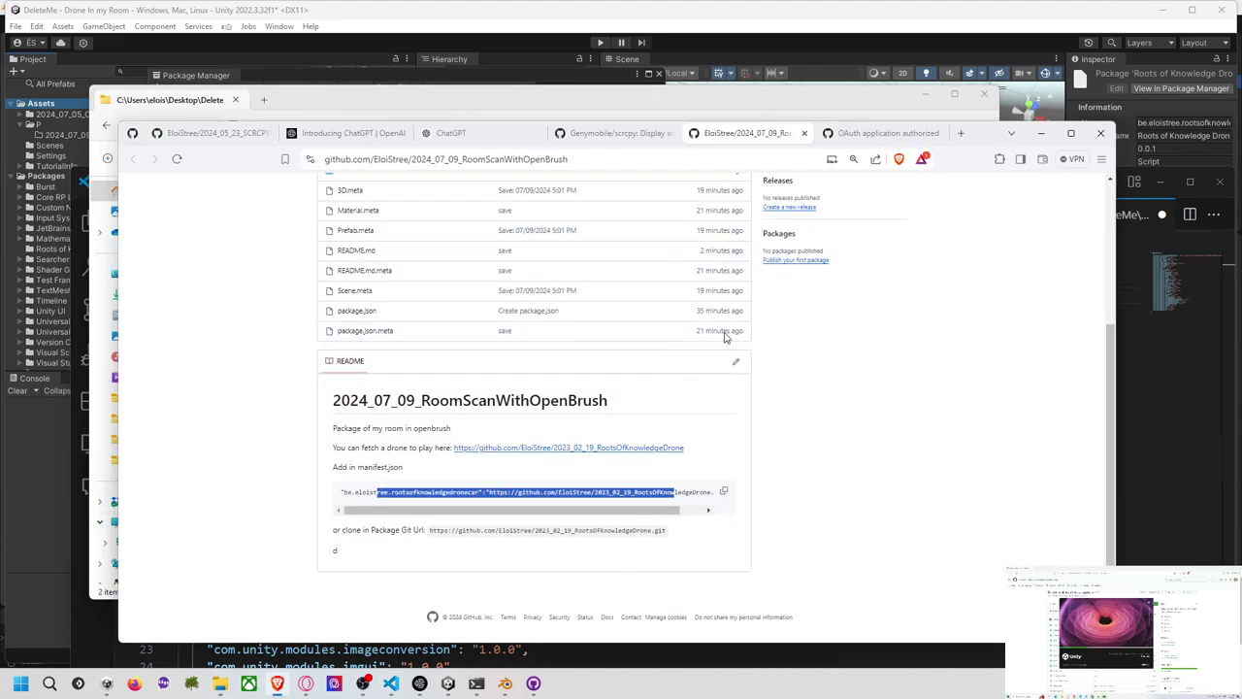
Copy the roomscanopenbrushbedroom package name from the repository's package.json
scroll(419, 399, up, 1)
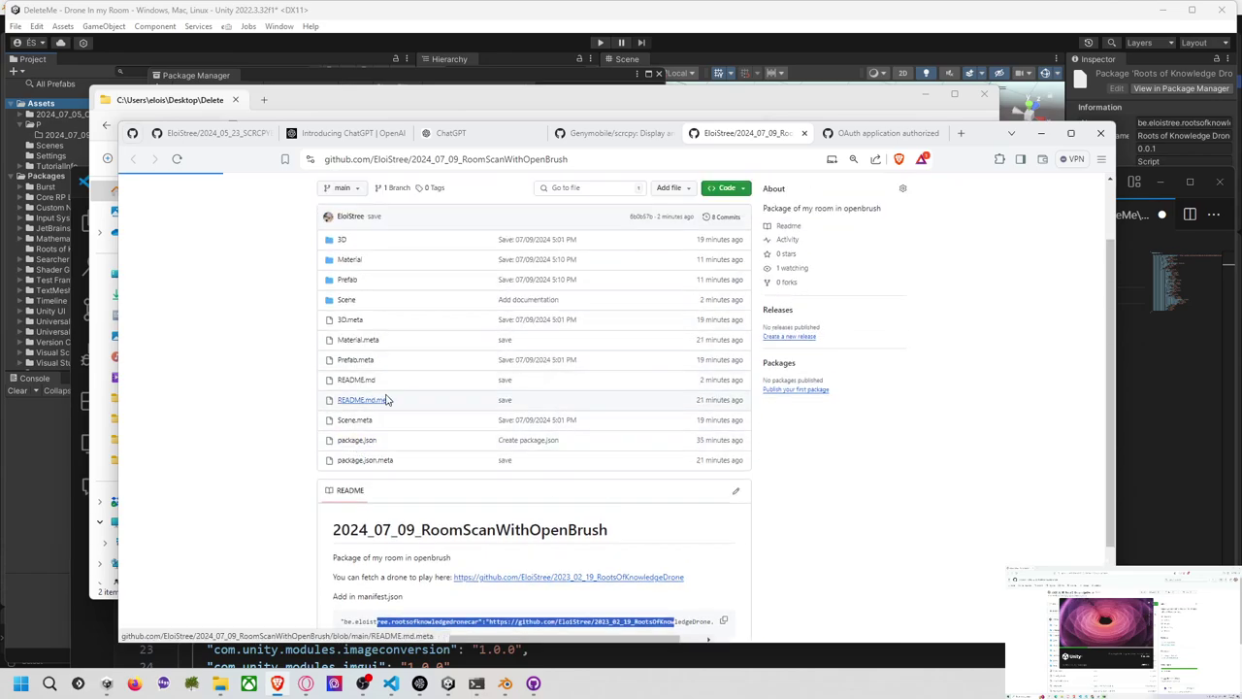
click(356, 440)
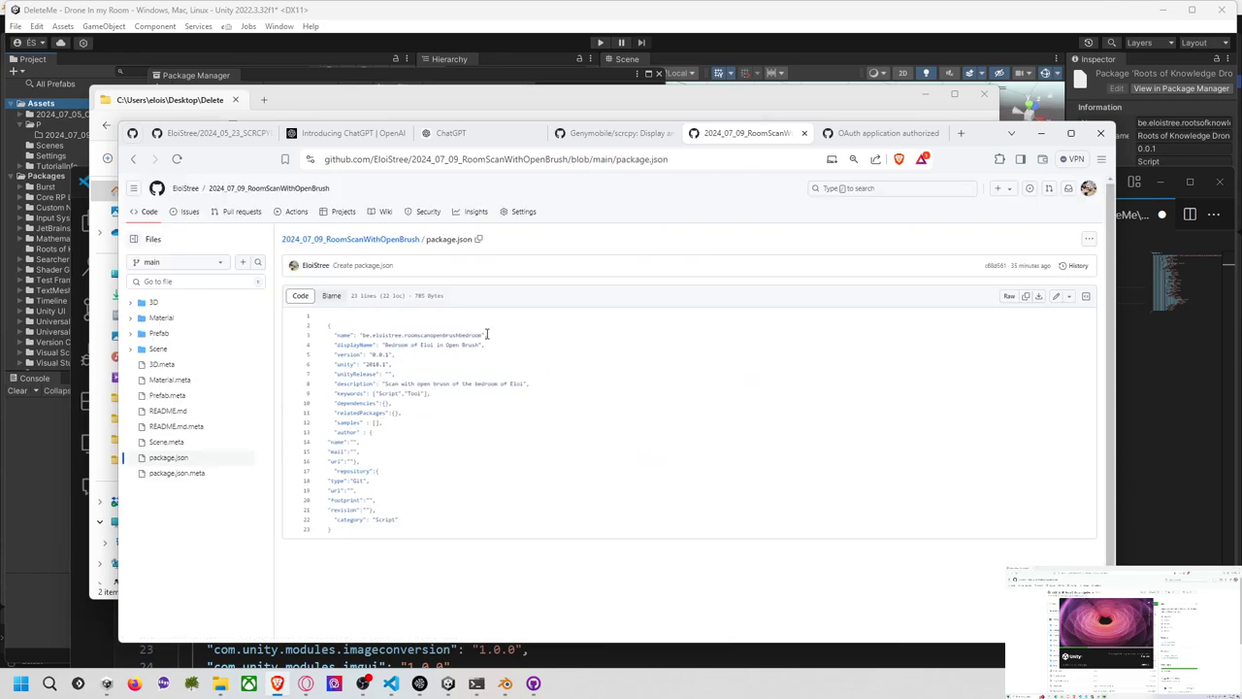
drag(487, 334, 360, 333)
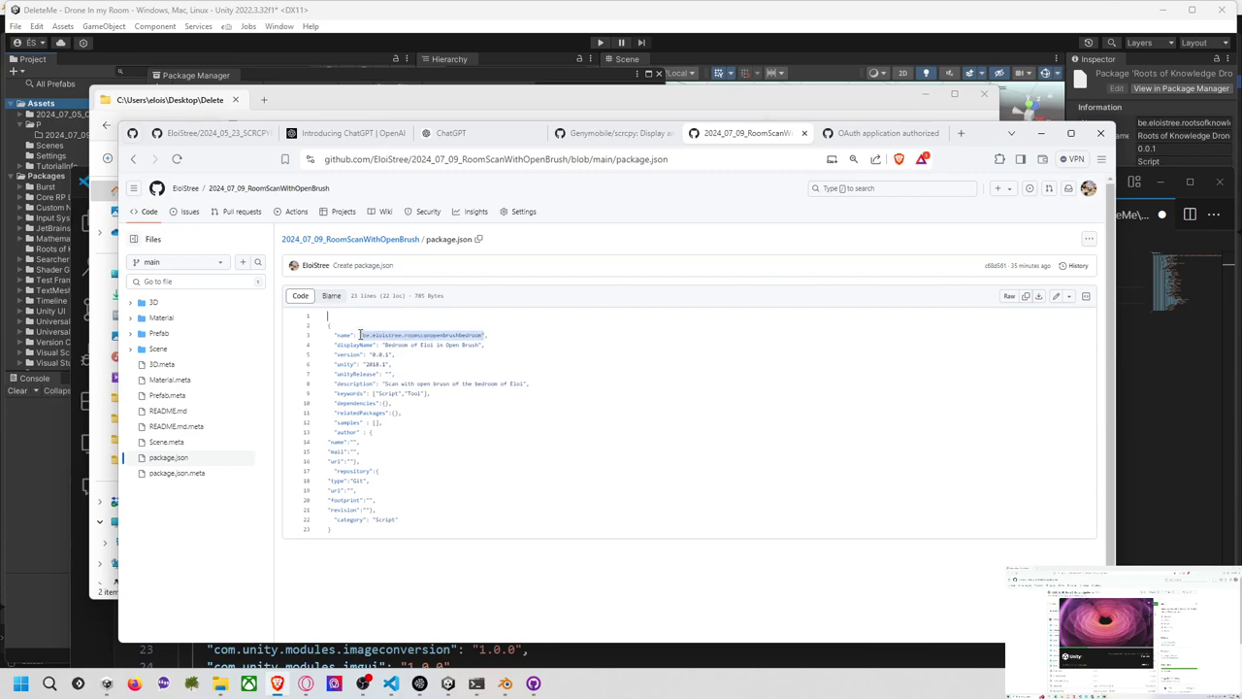
ctrl+scroll(388, 346, up, 1)
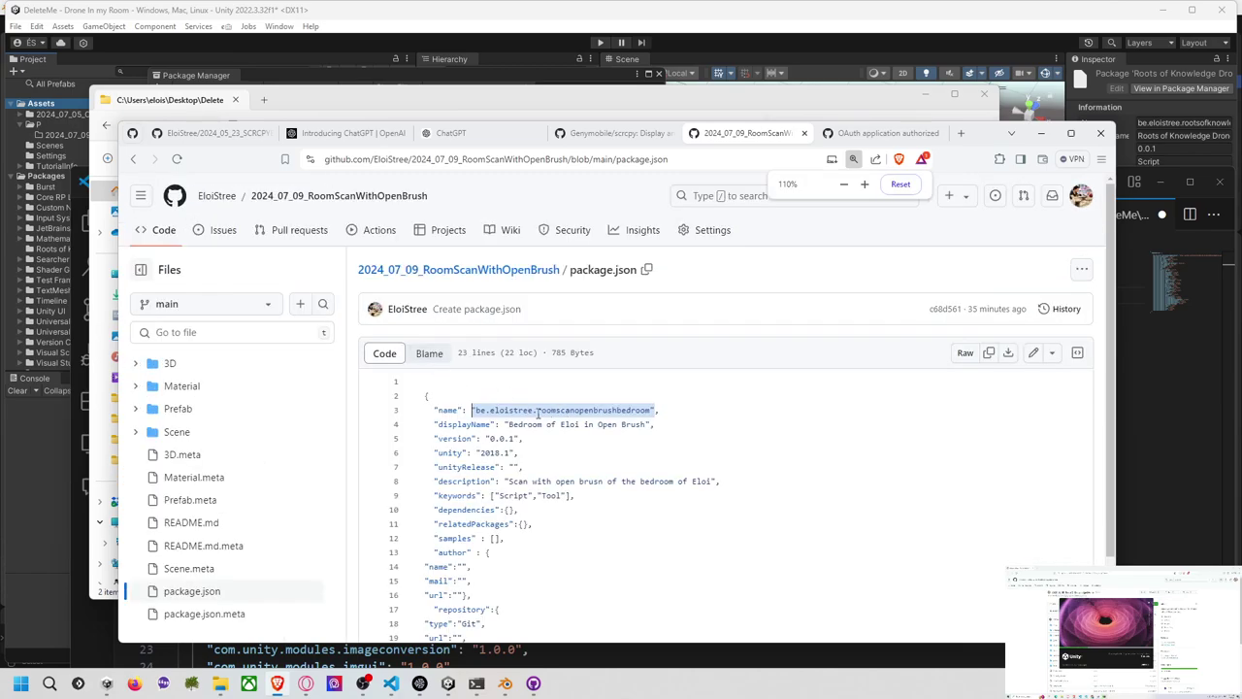
ctrl+scroll(539, 414, down, 3)
click(413, 243)
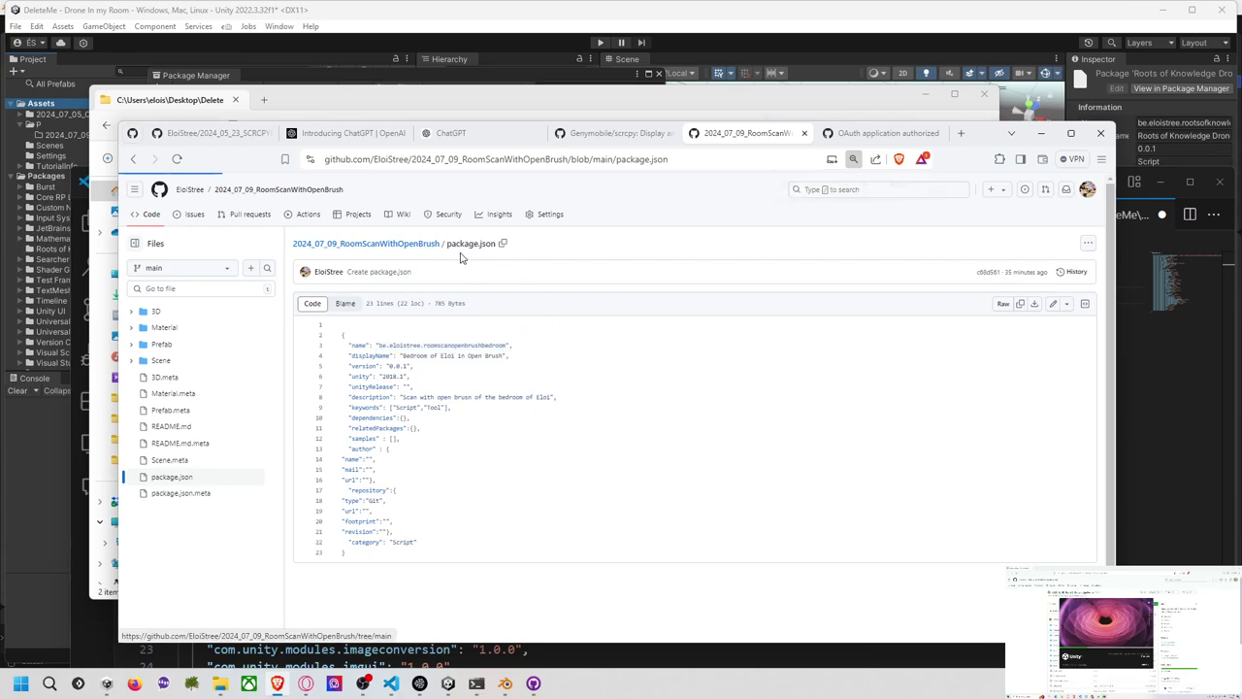
ctrl+scroll(561, 355, up, 2)
scroll(566, 356, down, 1)
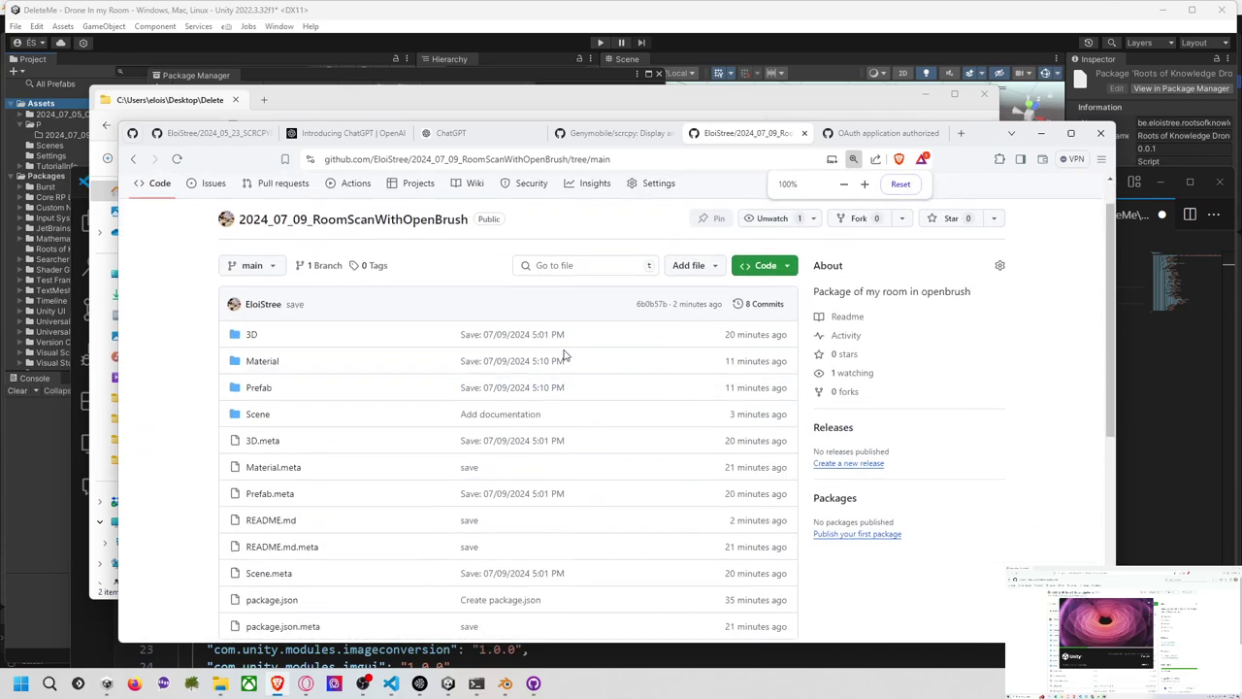
scroll(566, 357, down, 4)
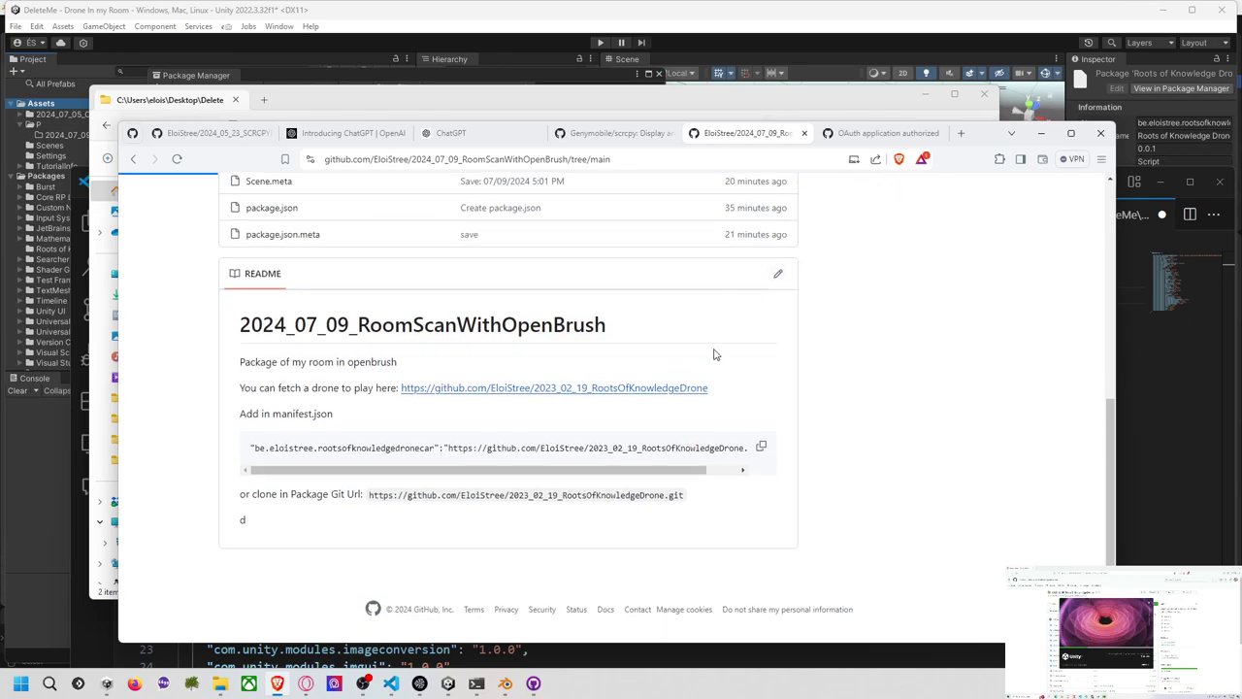
In the README editor, add the roomscanopenbrushbedroom entry with the repository's .git URL
click(777, 272)
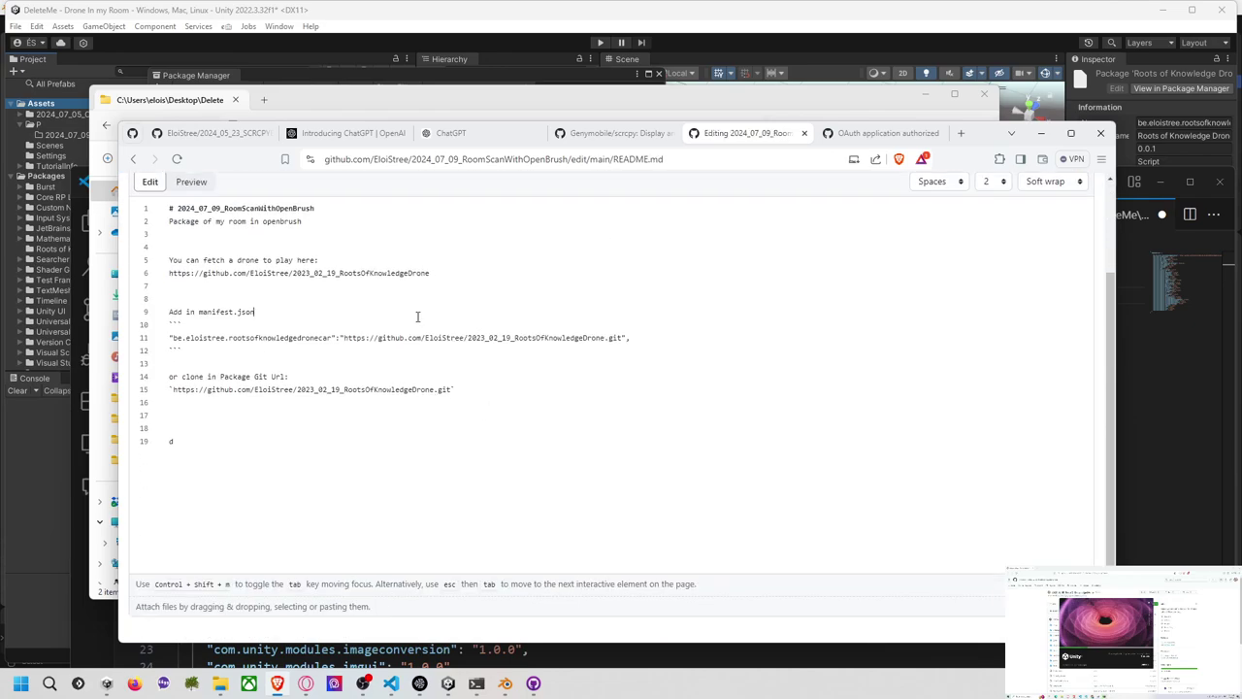
key(Return)
key(Up)
text("be.eloistree.roomscanopenbrushbedroom")
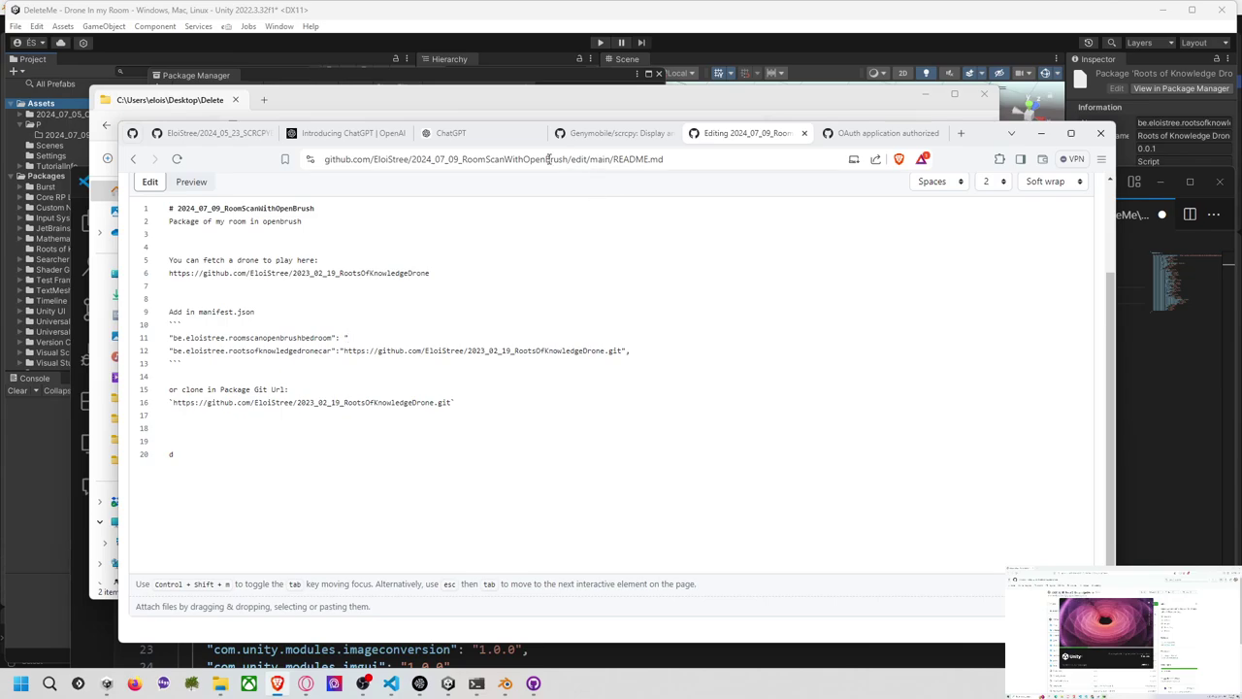
drag(570, 159, 321, 163)
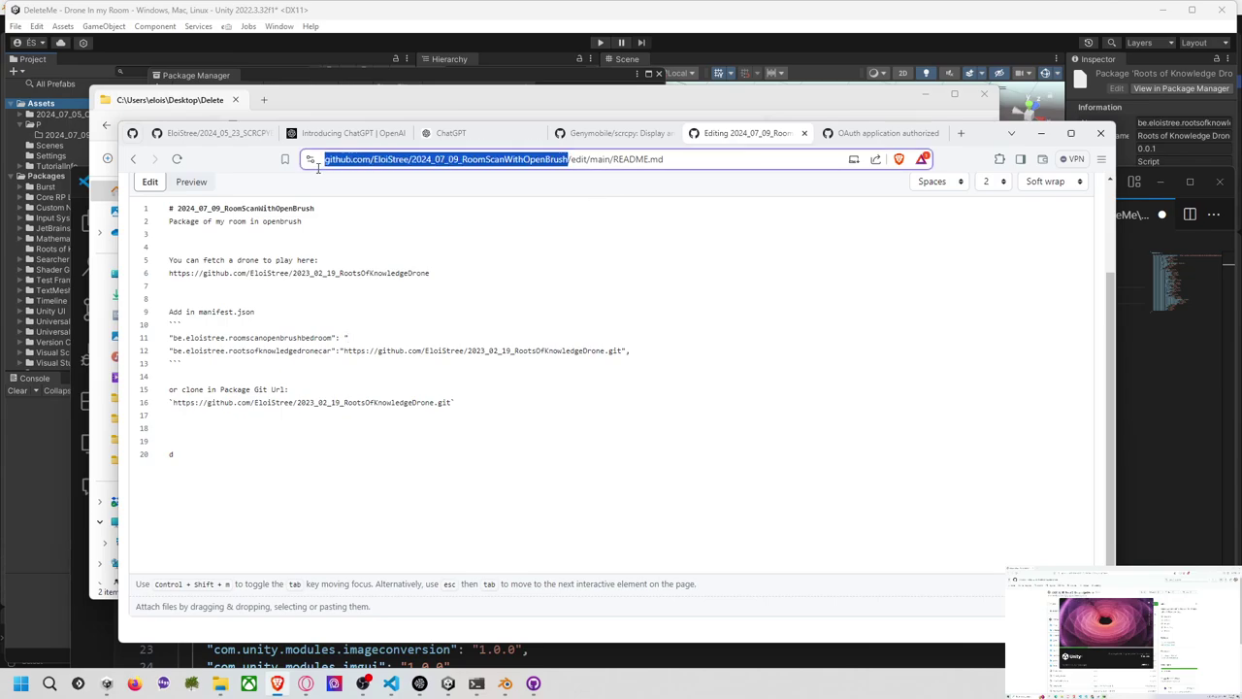
click(385, 337)
text(https://github.com/EloiStree/2024_07_09_RoomScanWithOpenBrush)
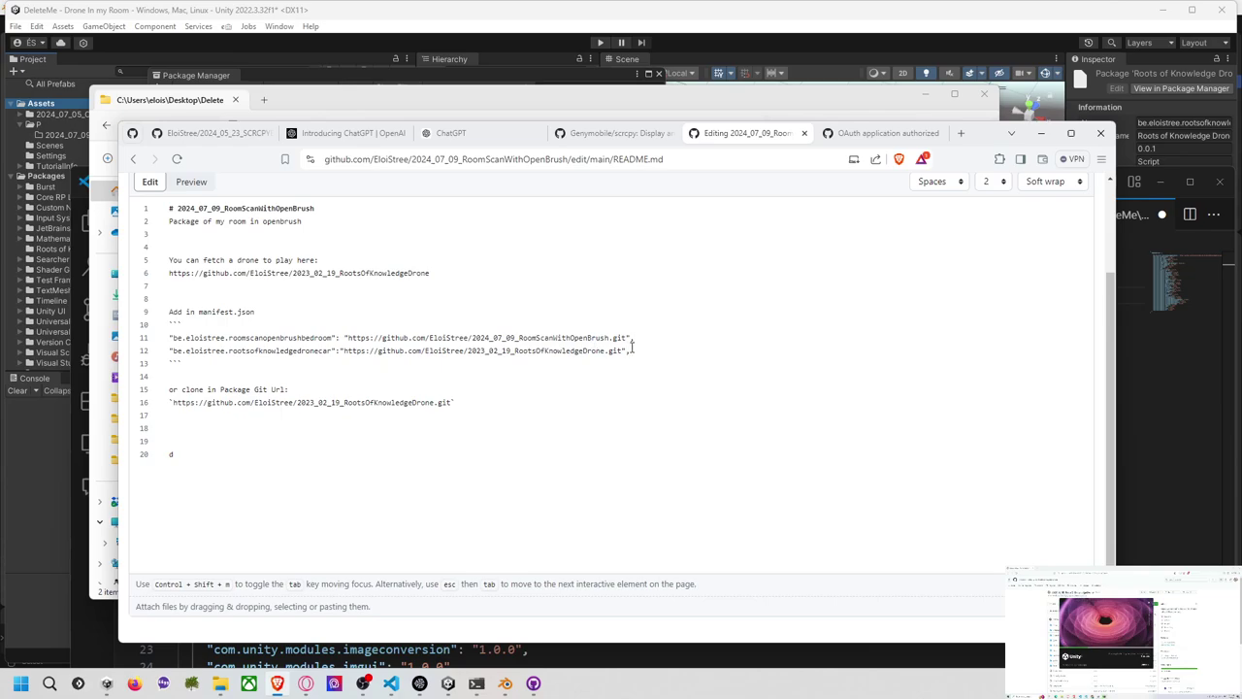
drag(634, 350, 169, 336)
Commit the README as 'Update README.md' and copy the updated manifest snippet
scroll(848, 311, up, 2)
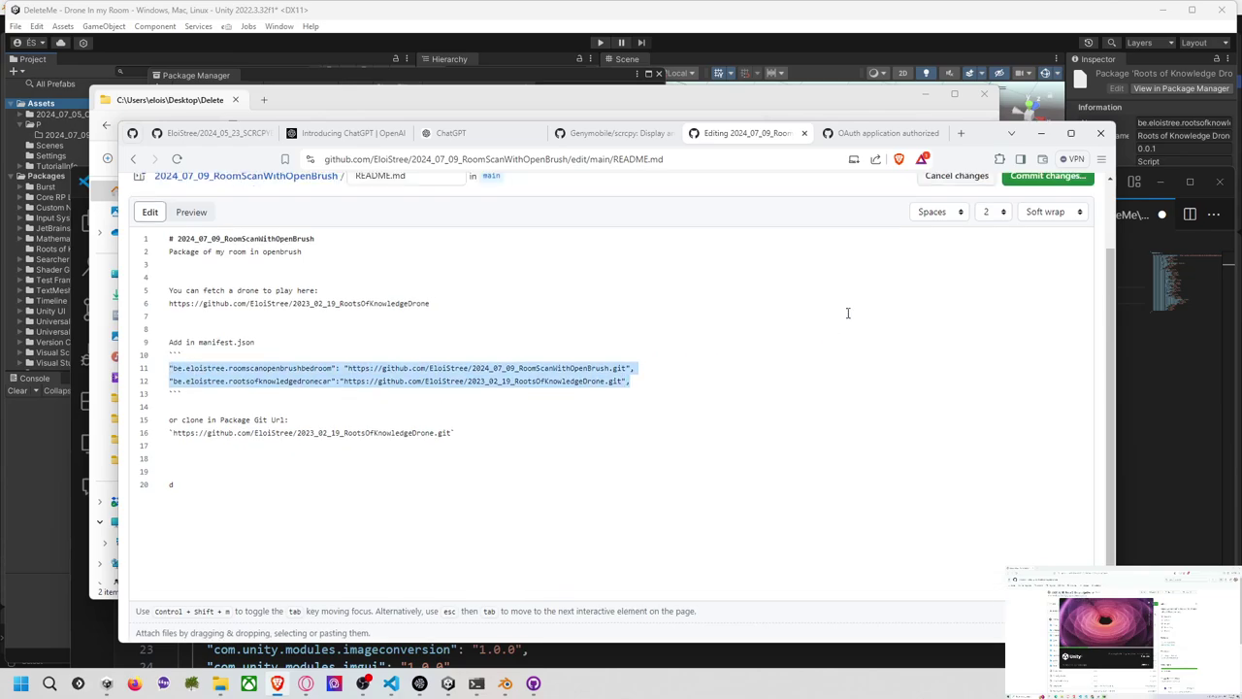
click(1049, 263)
click(718, 570)
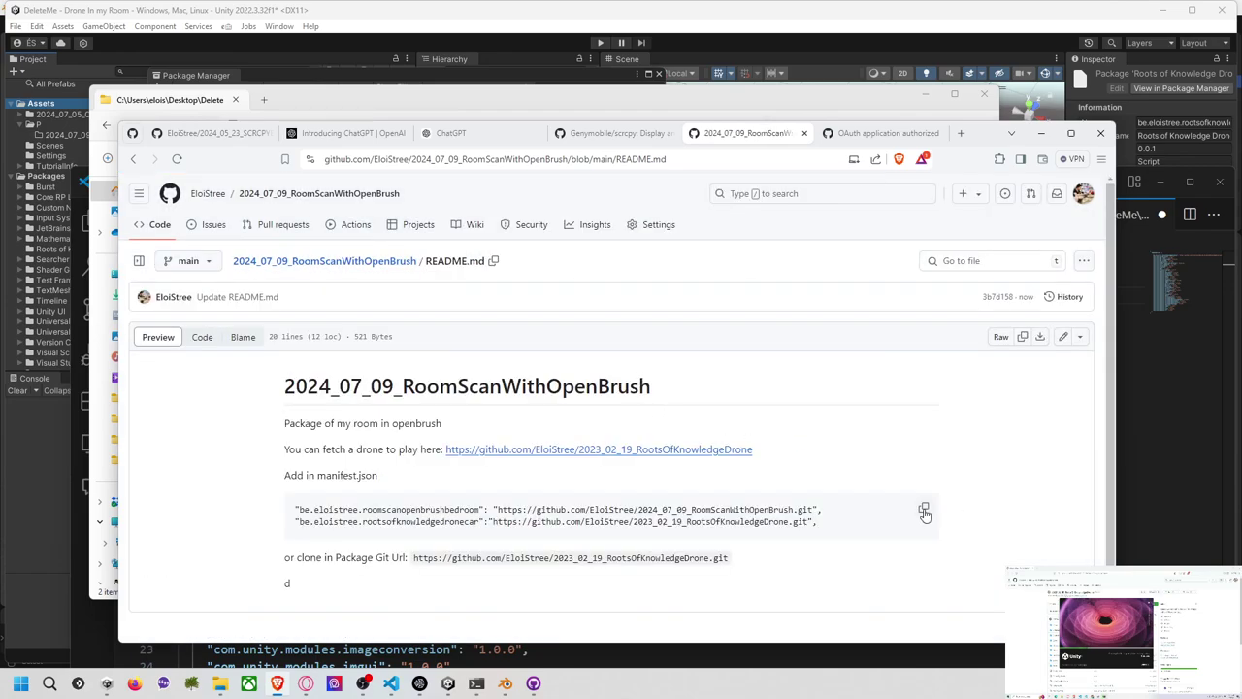
click(927, 510)
key(alt+Tab)
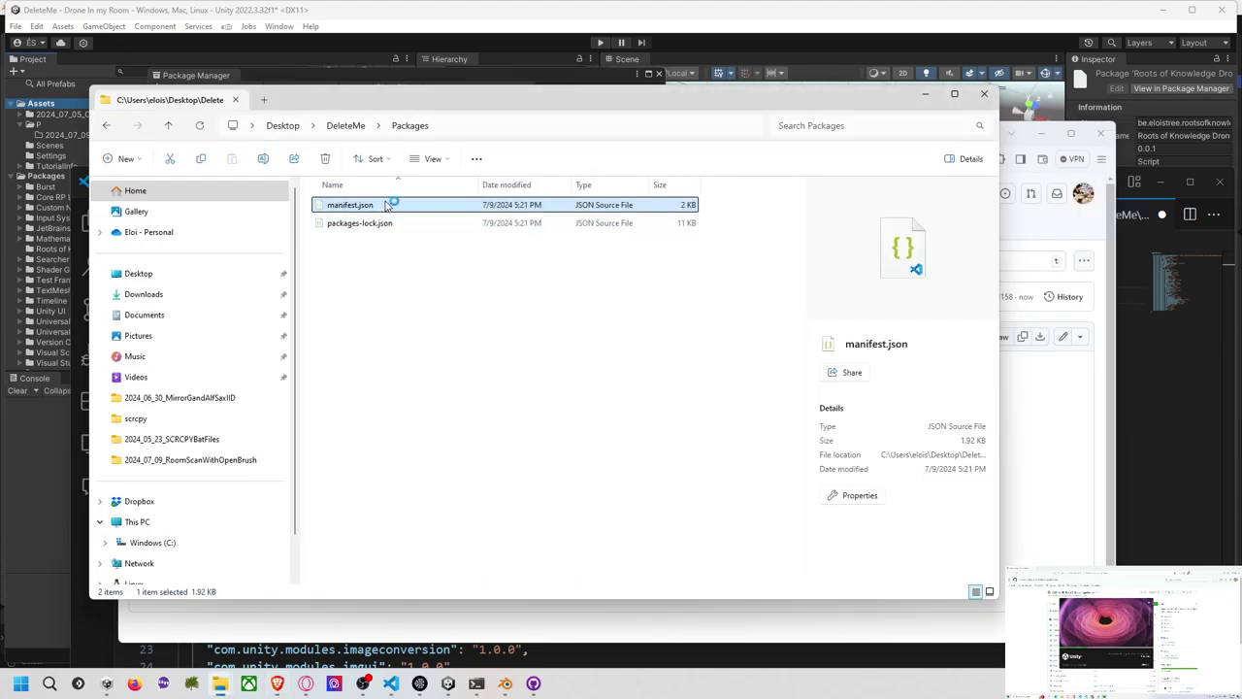
Paste the roomscanopenbrushbedroom Git dependency into manifest.json, save, and return to Unity to reload packages
double_click(380, 203)
drag(987, 313, 212, 313)
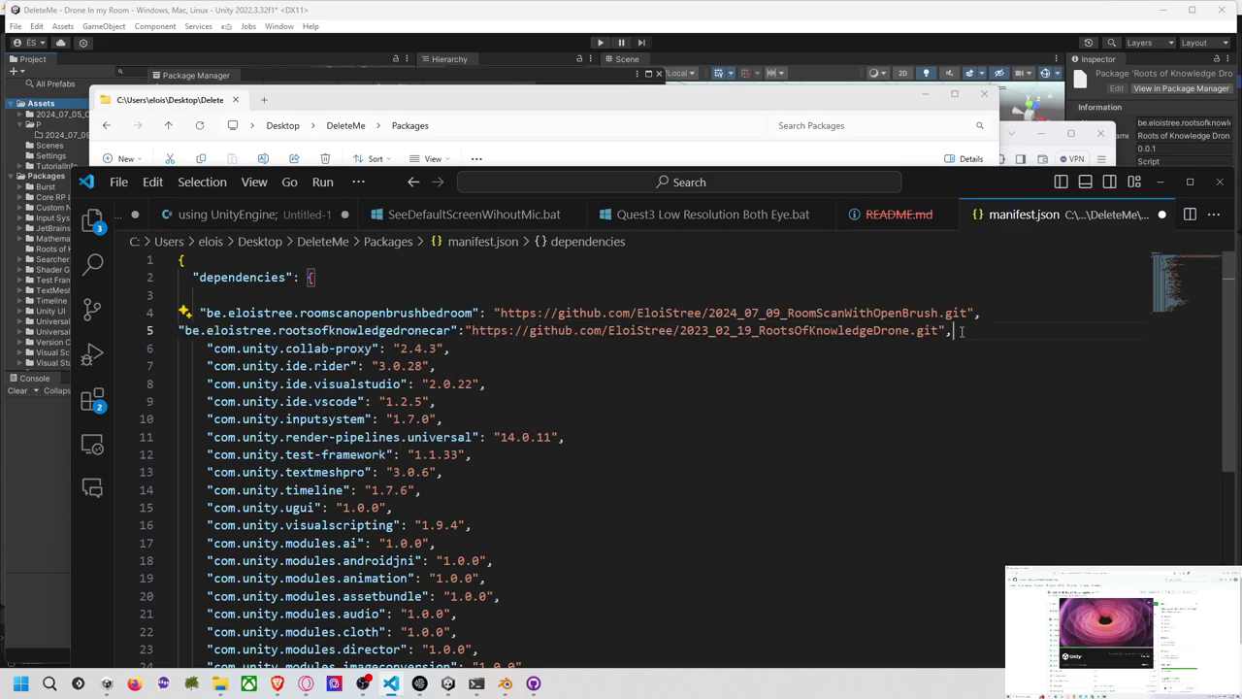
key(ctrl+v)
drag(453, 419, 495, 404)
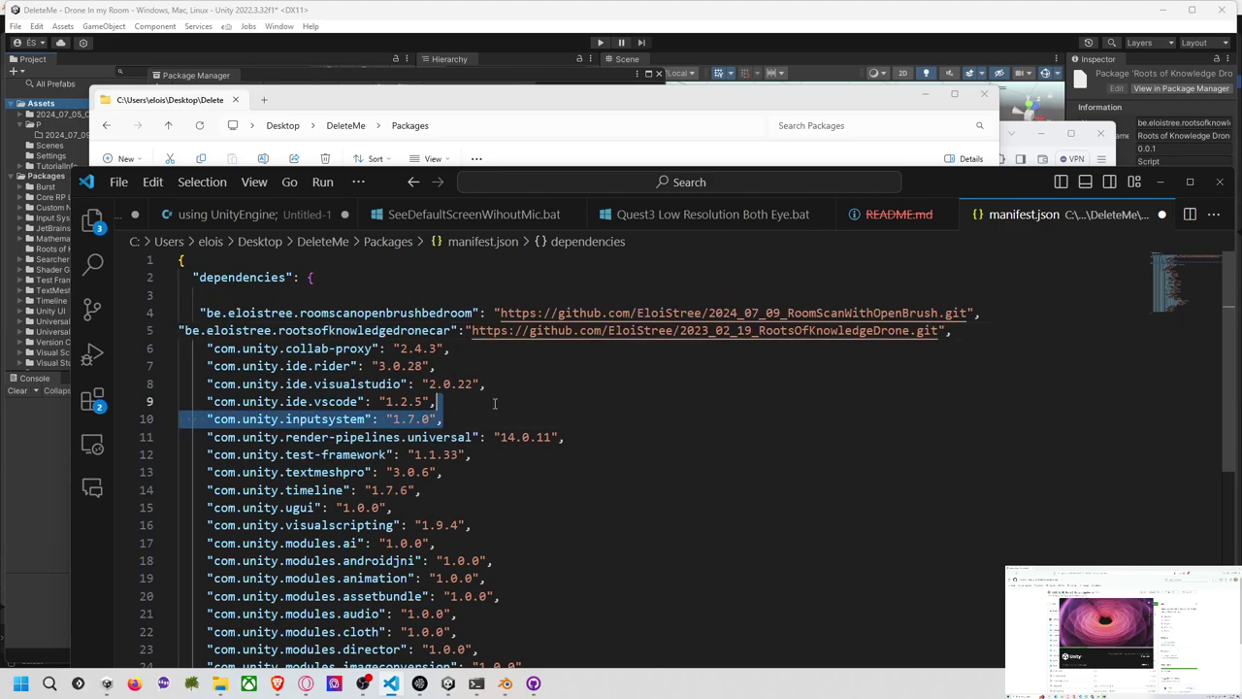
key(alt+Tab)
key(alt+Tab)
click(513, 35)
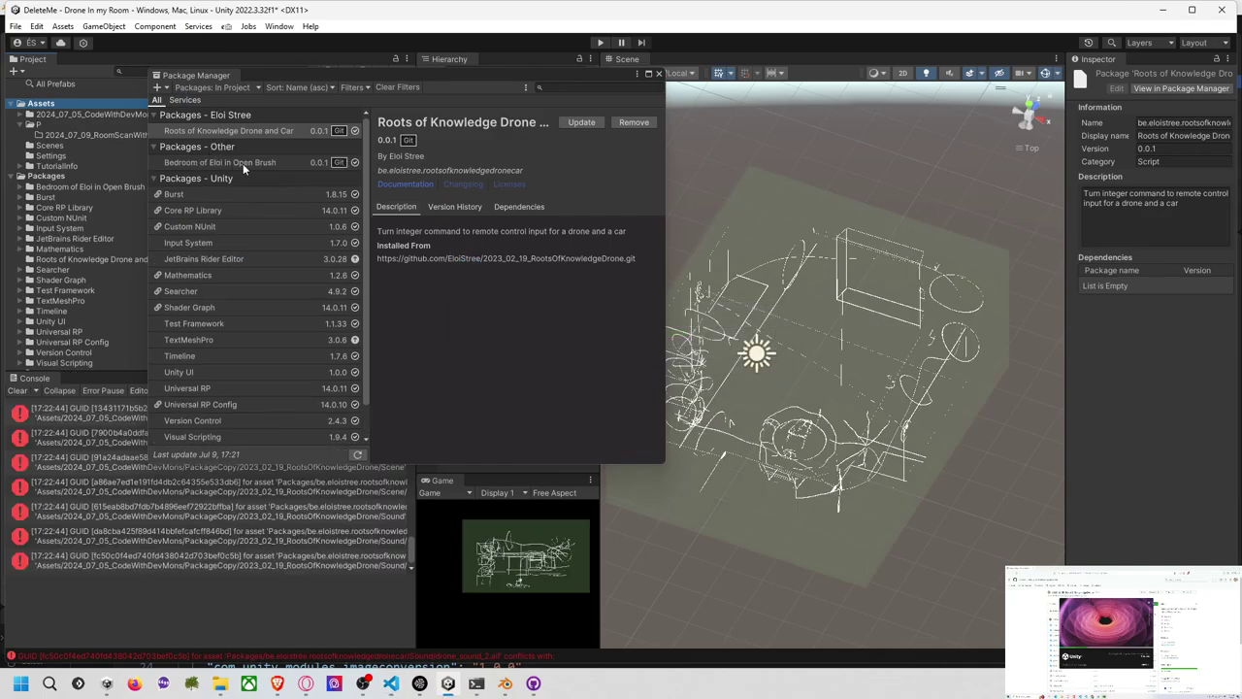
Check the bedroom and drone package details, read the GUID conflict errors, and clear the console
click(208, 162)
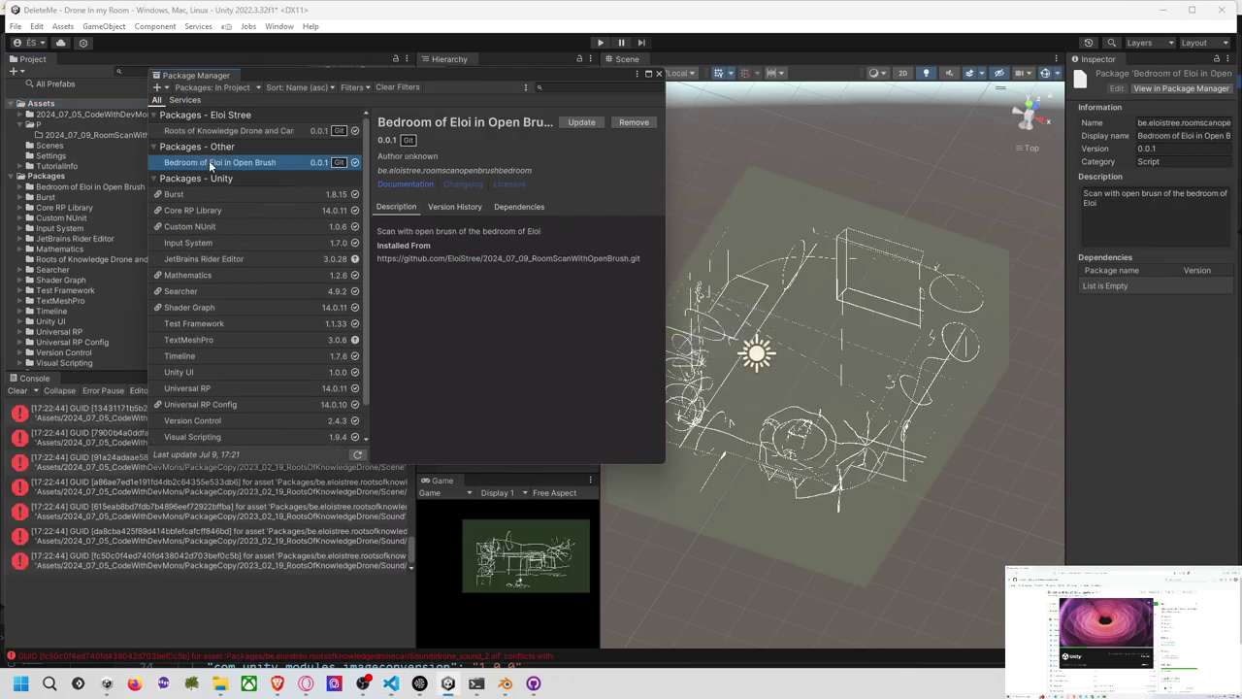
click(257, 133)
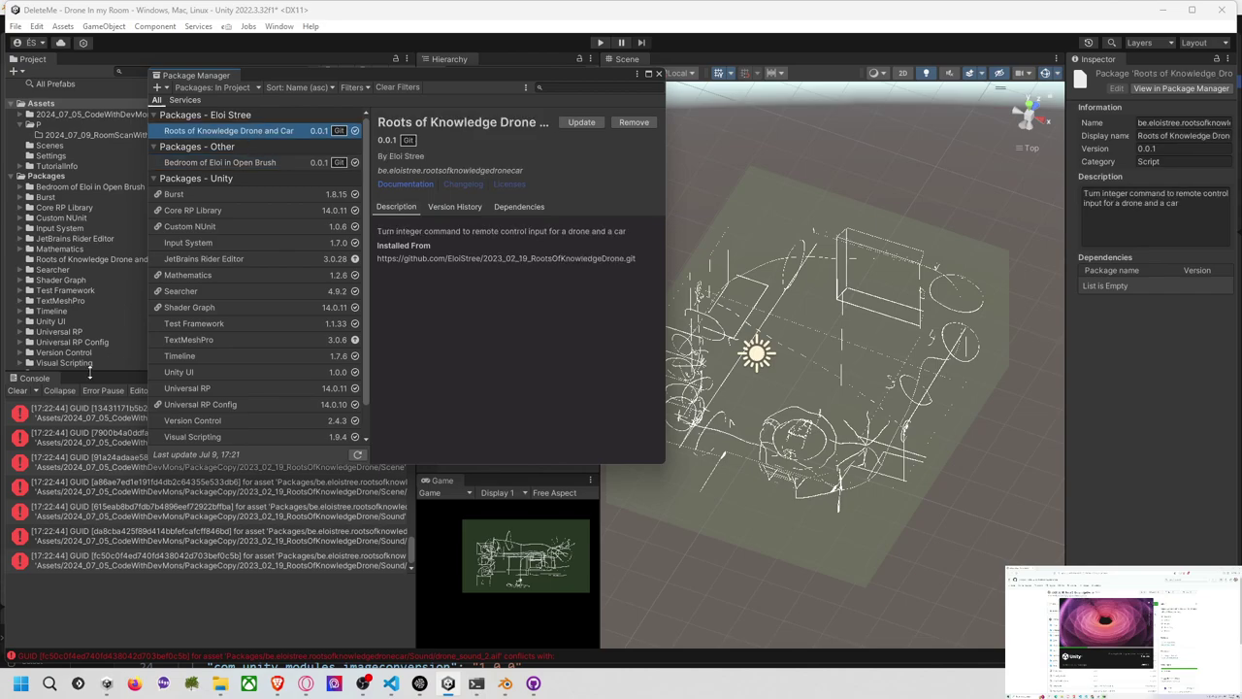
click(102, 437)
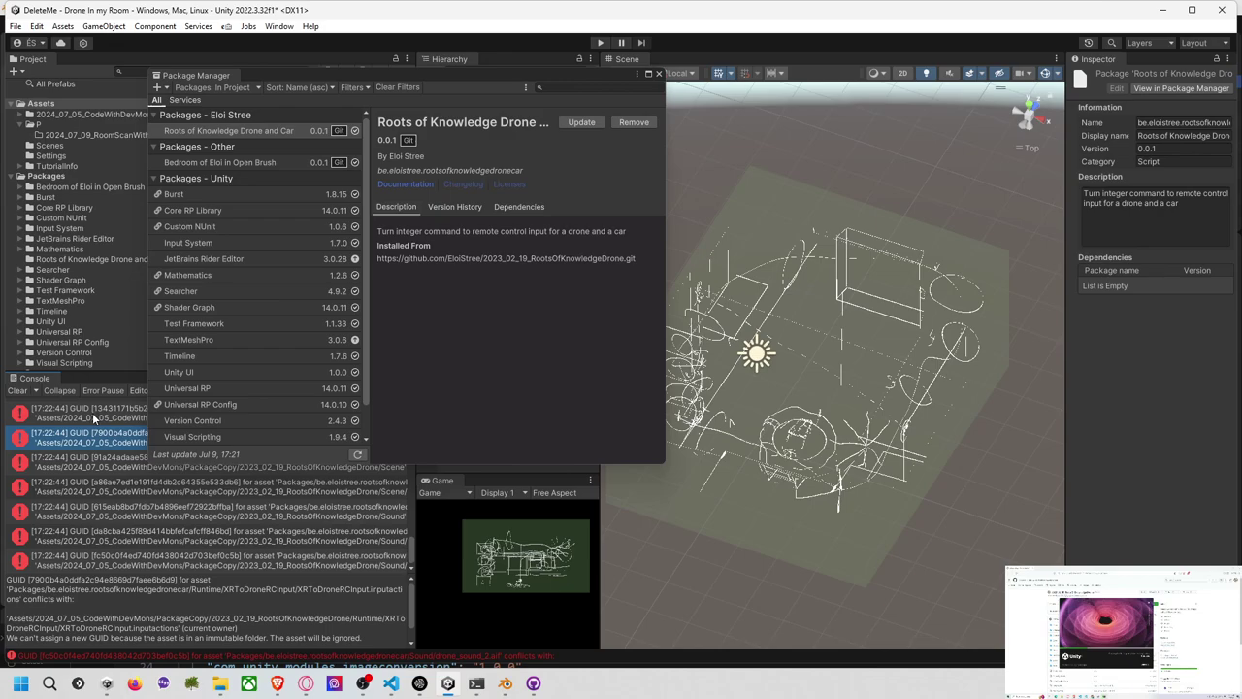
click(127, 507)
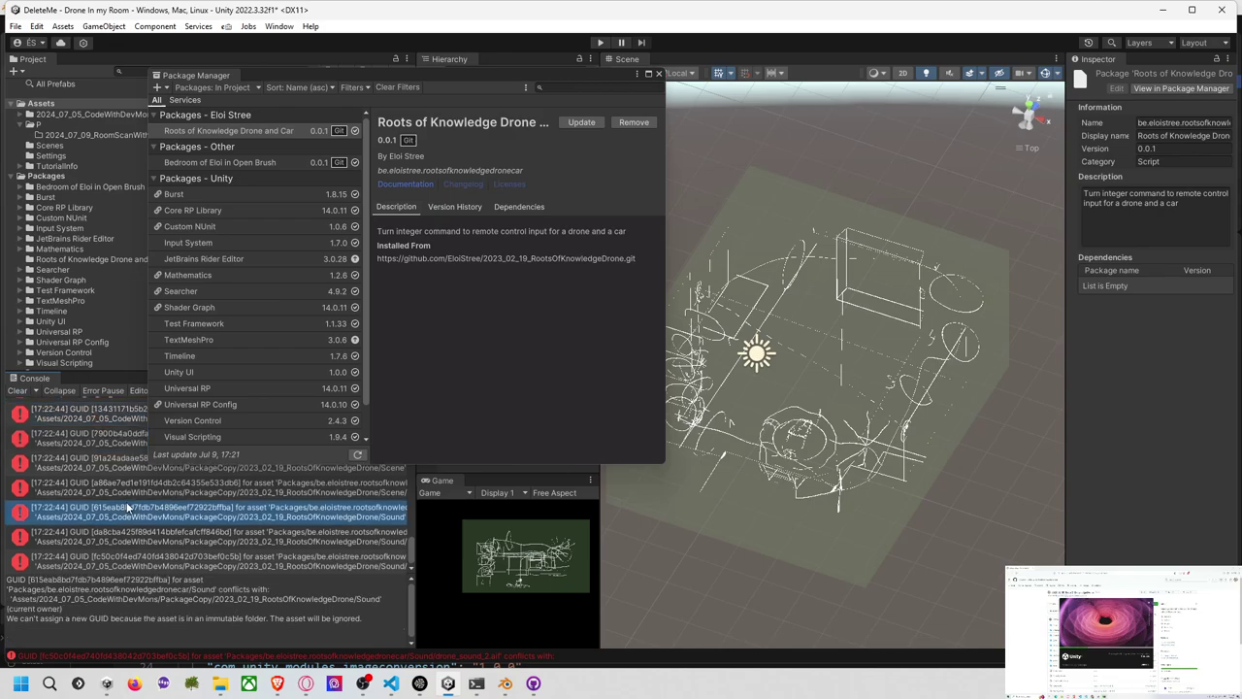
click(93, 439)
click(19, 391)
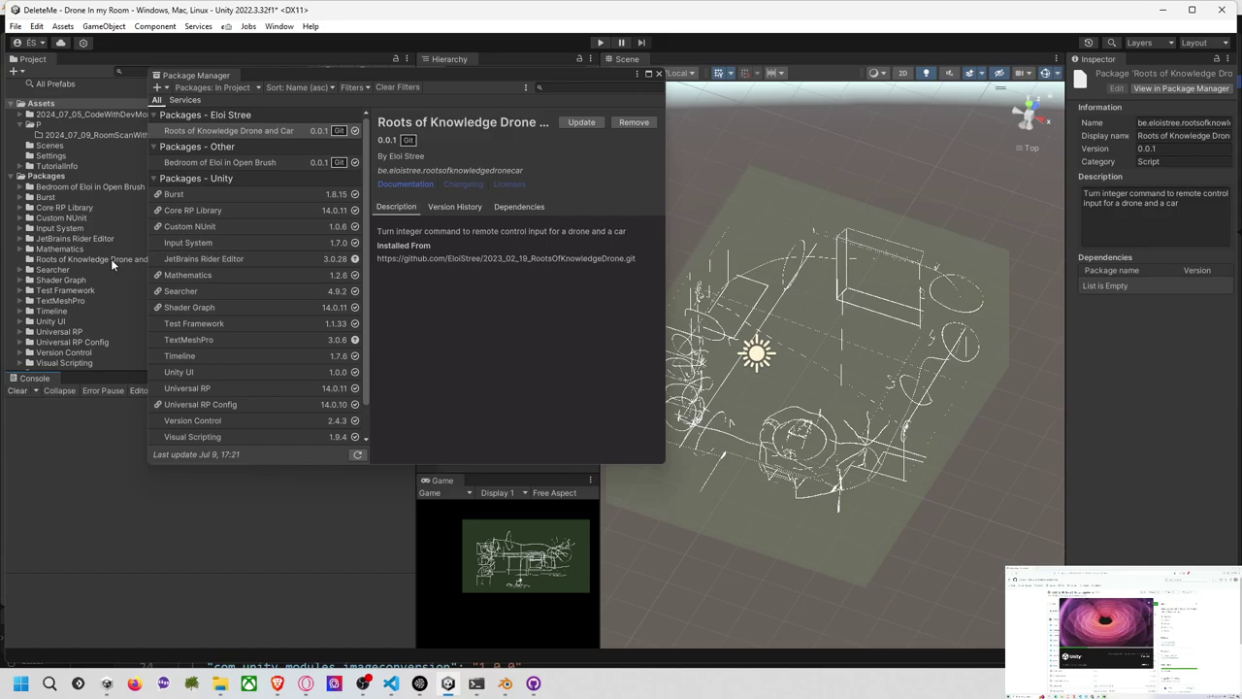
Expand Bedroom of Eloi in Open Brush > 3D > Untitled_0 to reveal its export folders
click(89, 187)
click(19, 187)
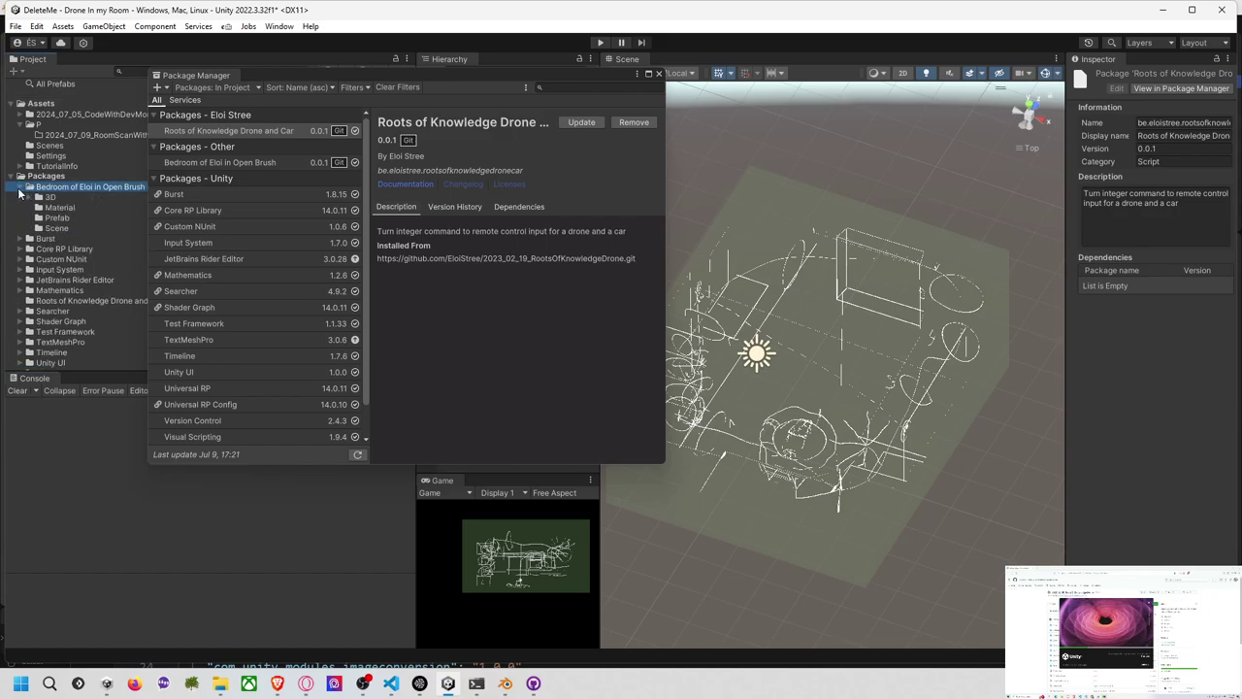
click(30, 197)
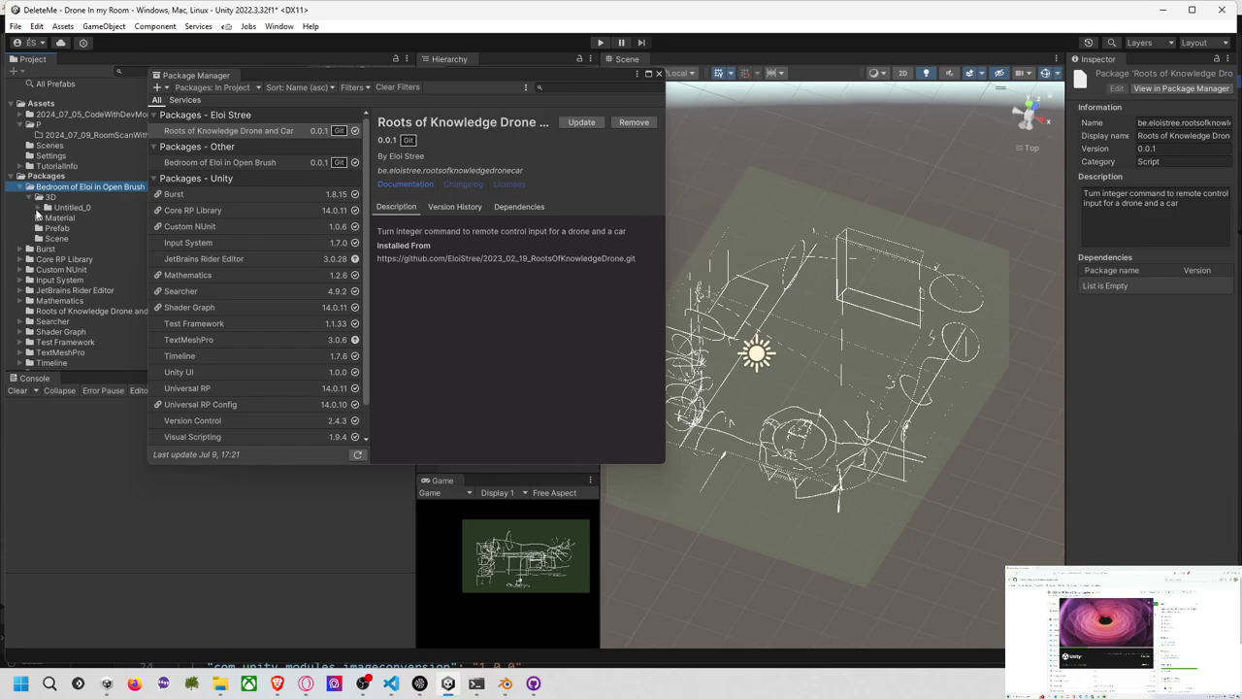
click(41, 210)
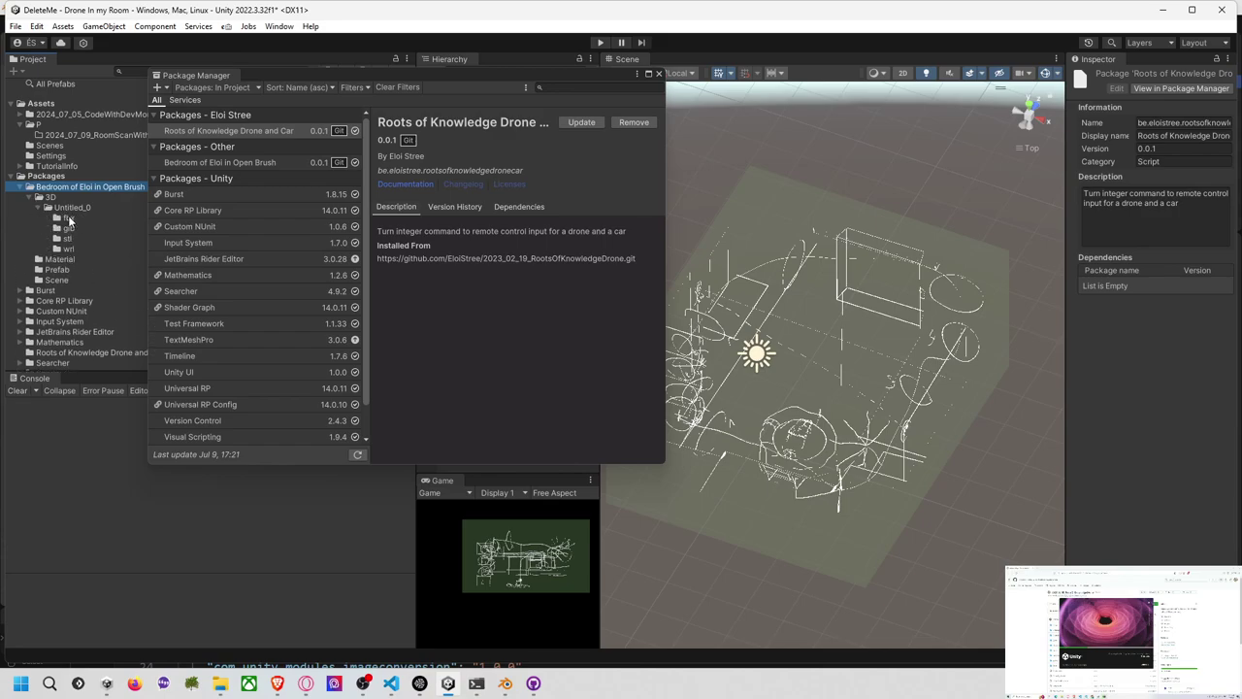
click(68, 218)
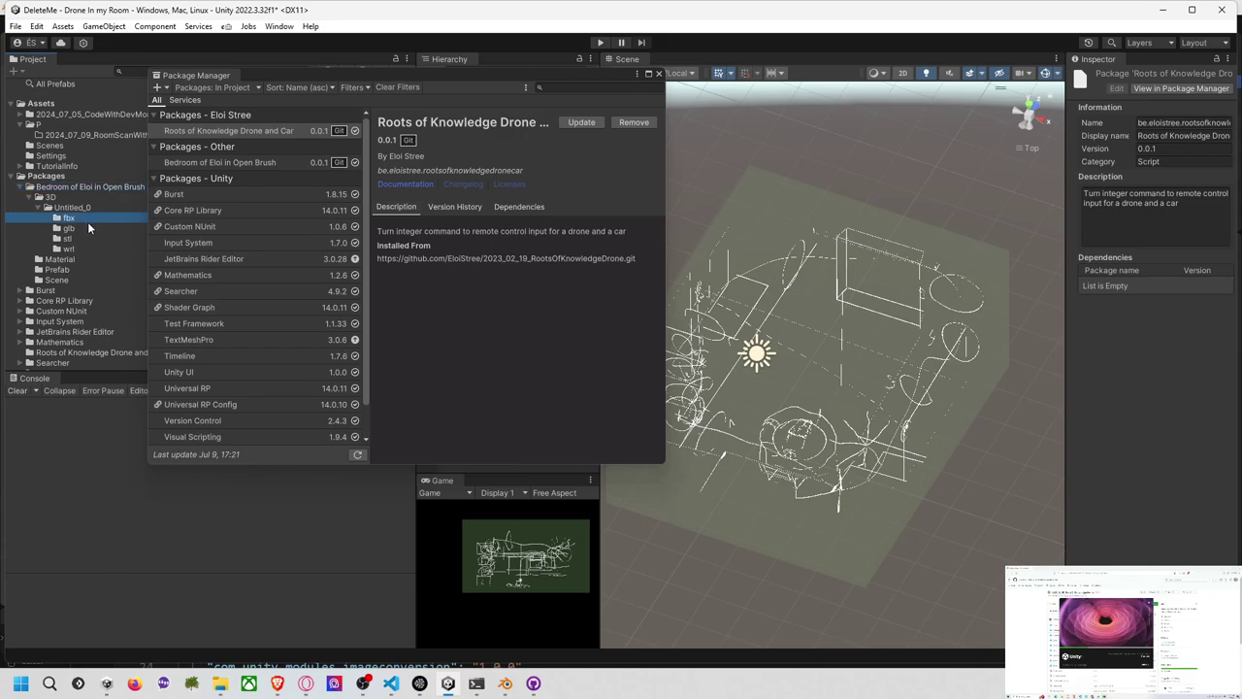
click(84, 235)
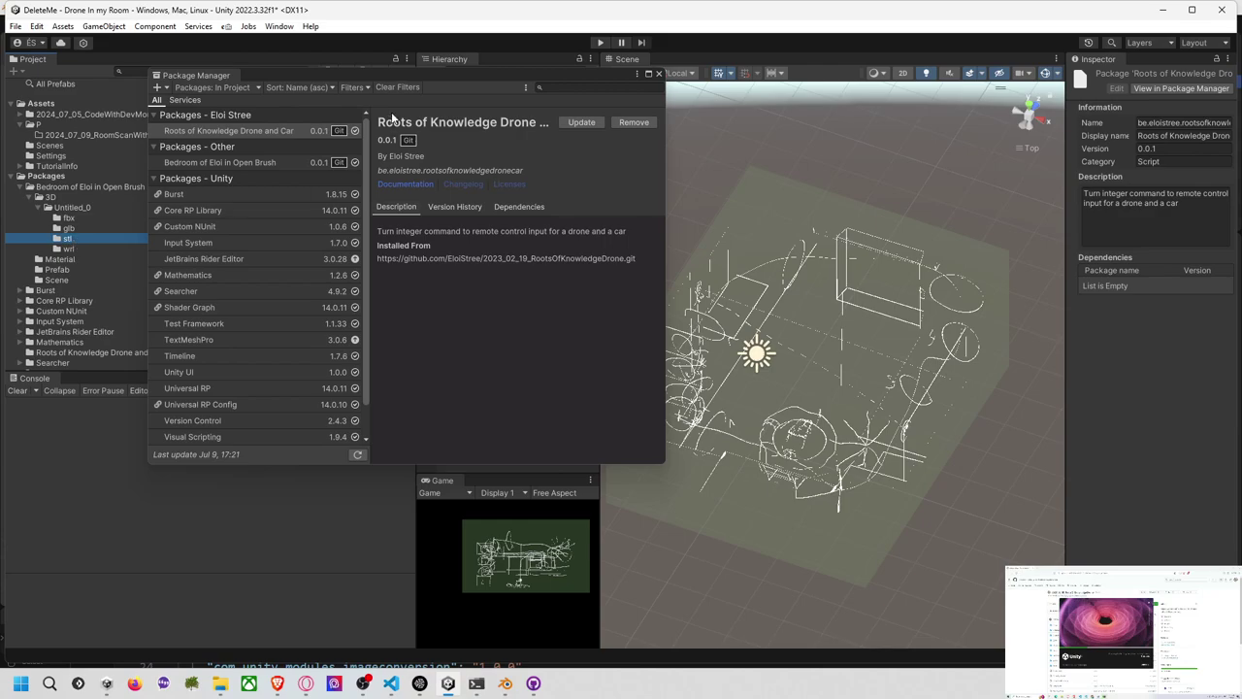
drag(403, 71, 651, 126)
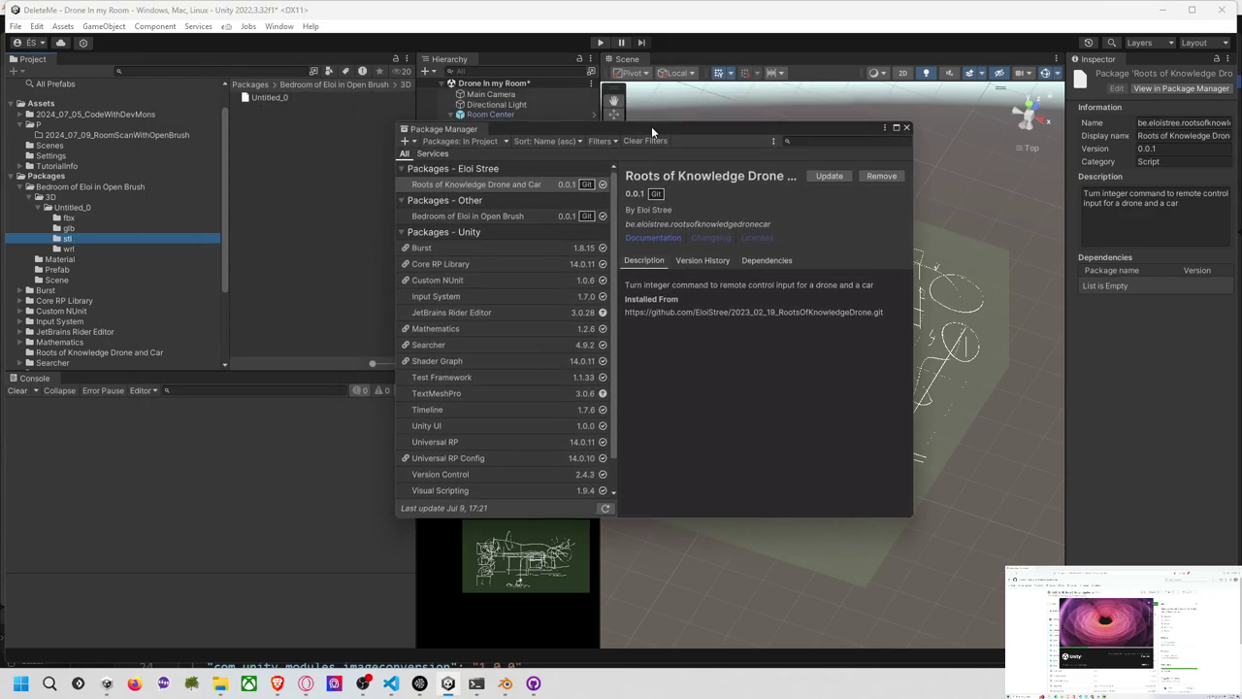
Browse the fbx, glb and wrl export folders, then go back to manifest.json in VS Code
click(99, 250)
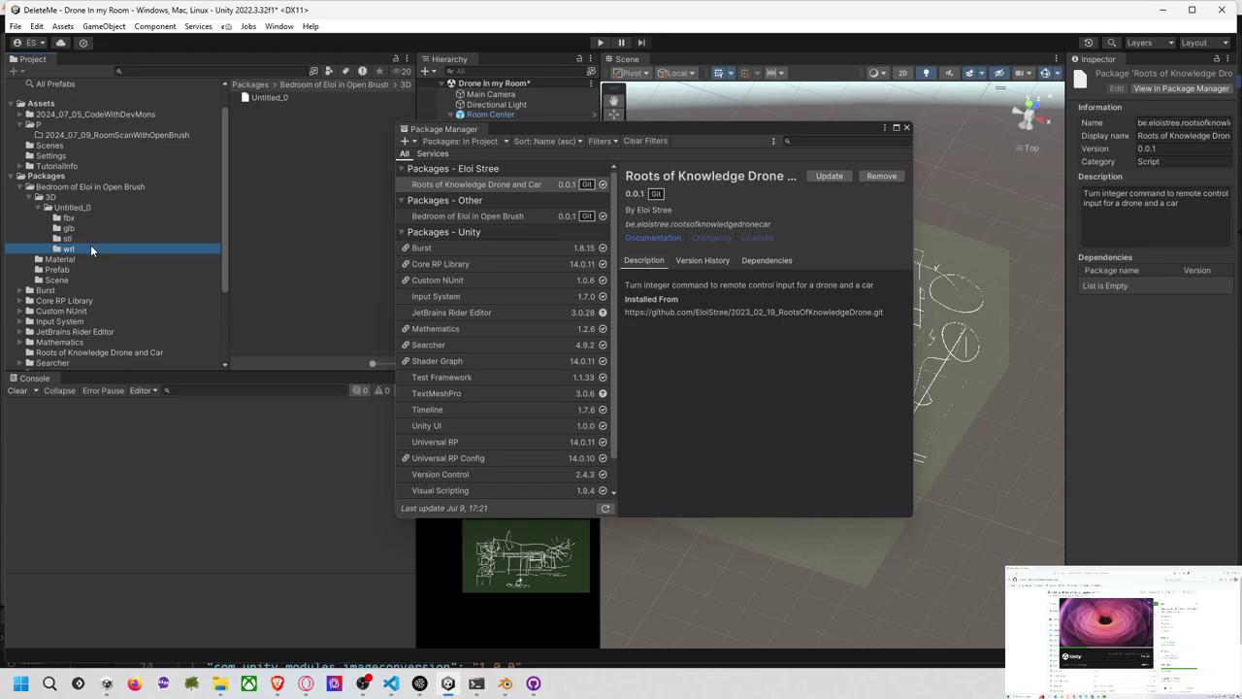
click(91, 237)
click(94, 219)
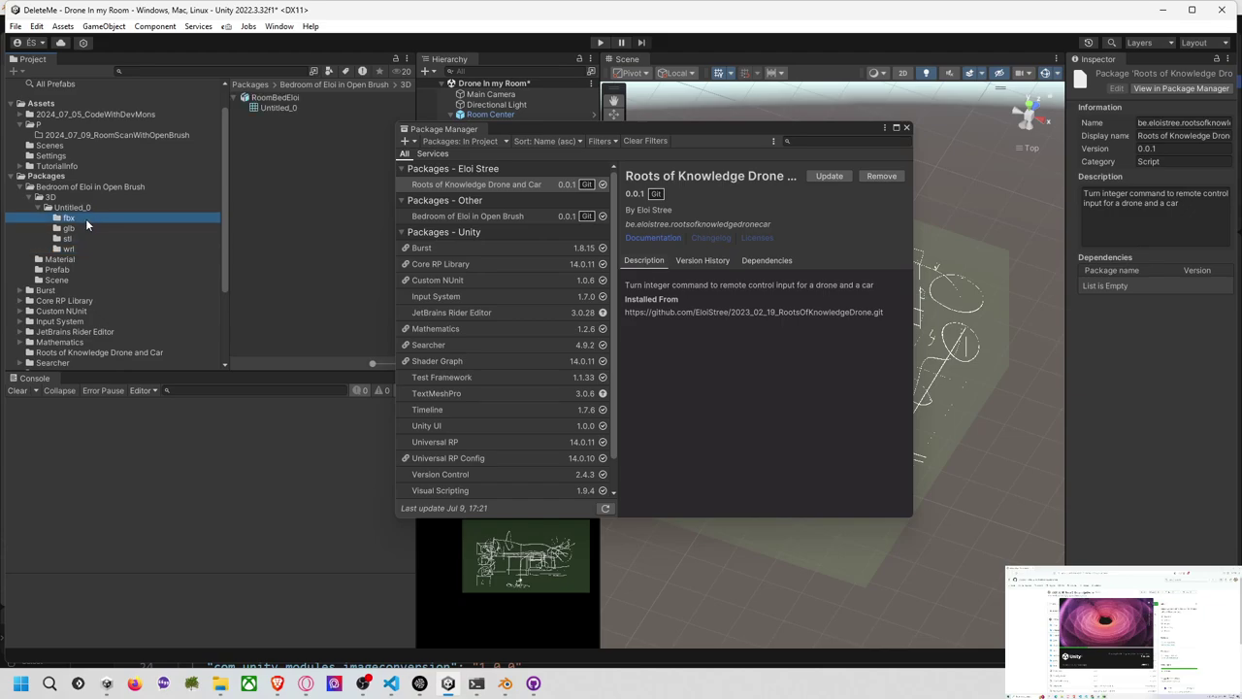
click(82, 229)
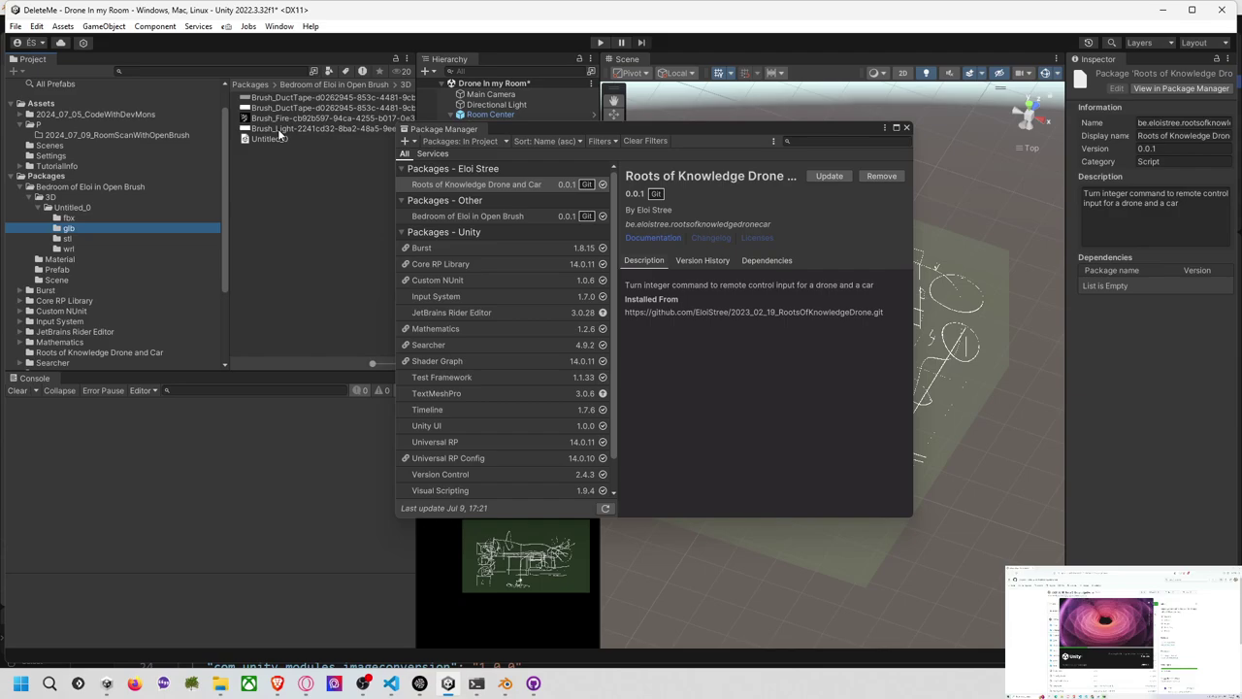
click(81, 219)
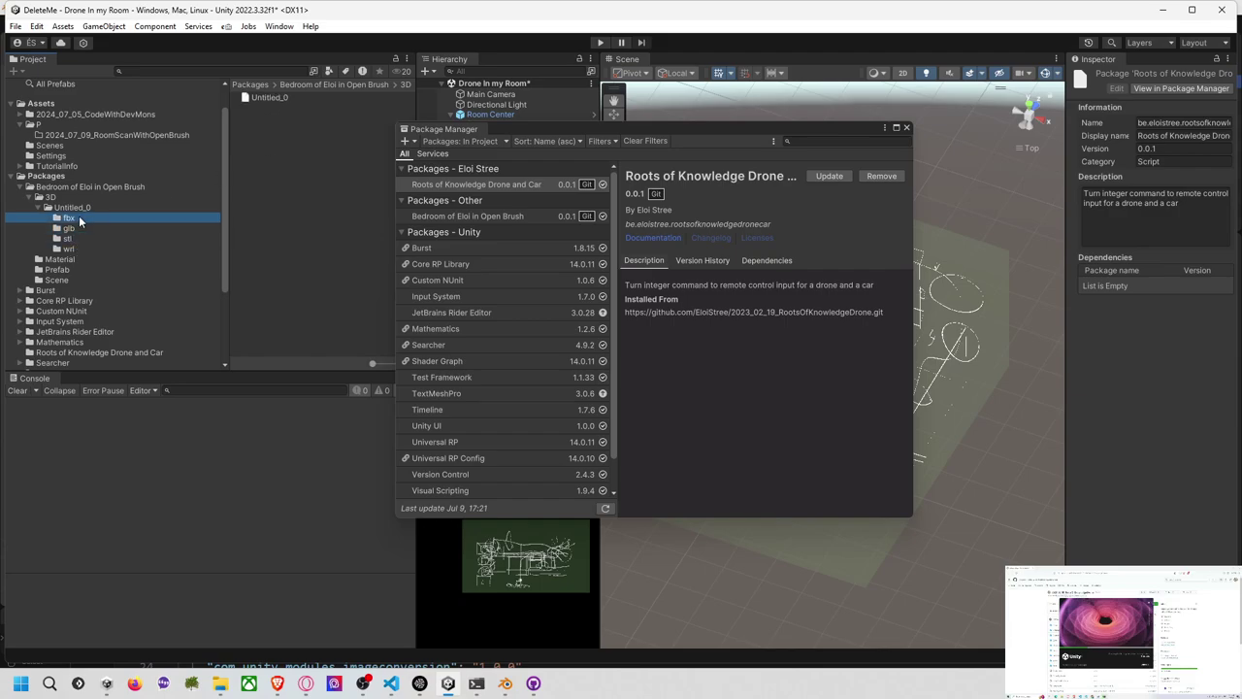
click(87, 210)
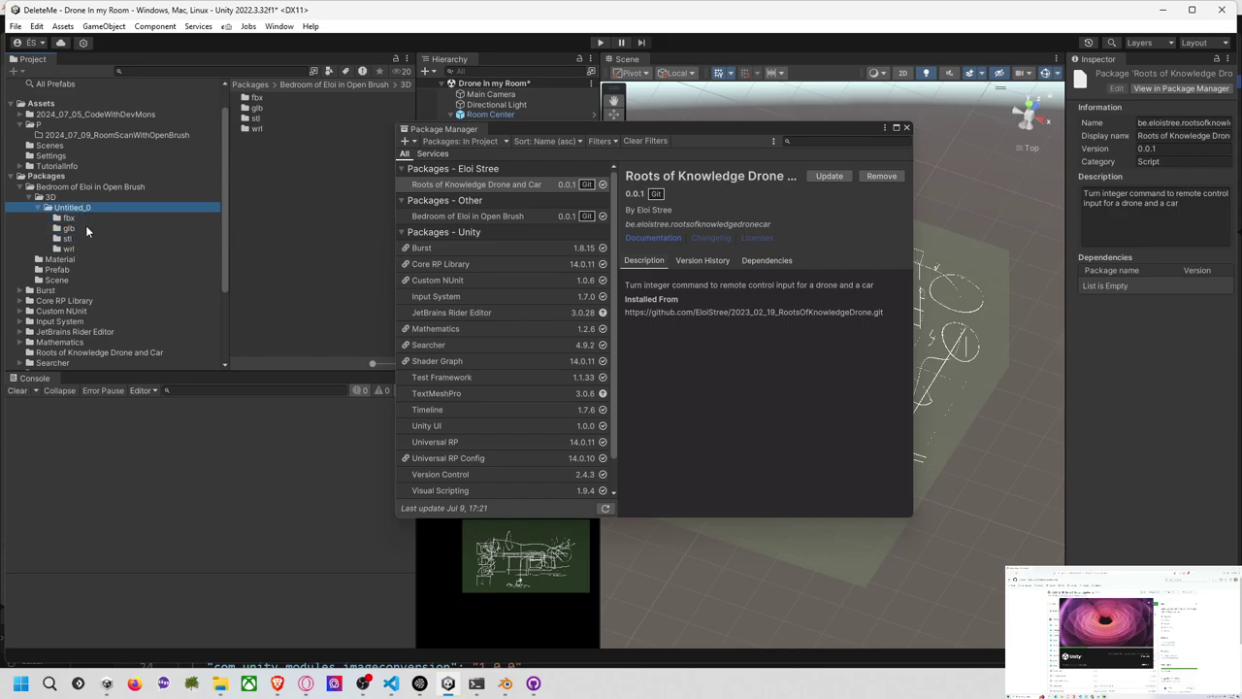
click(73, 248)
drag(740, 131, 581, 186)
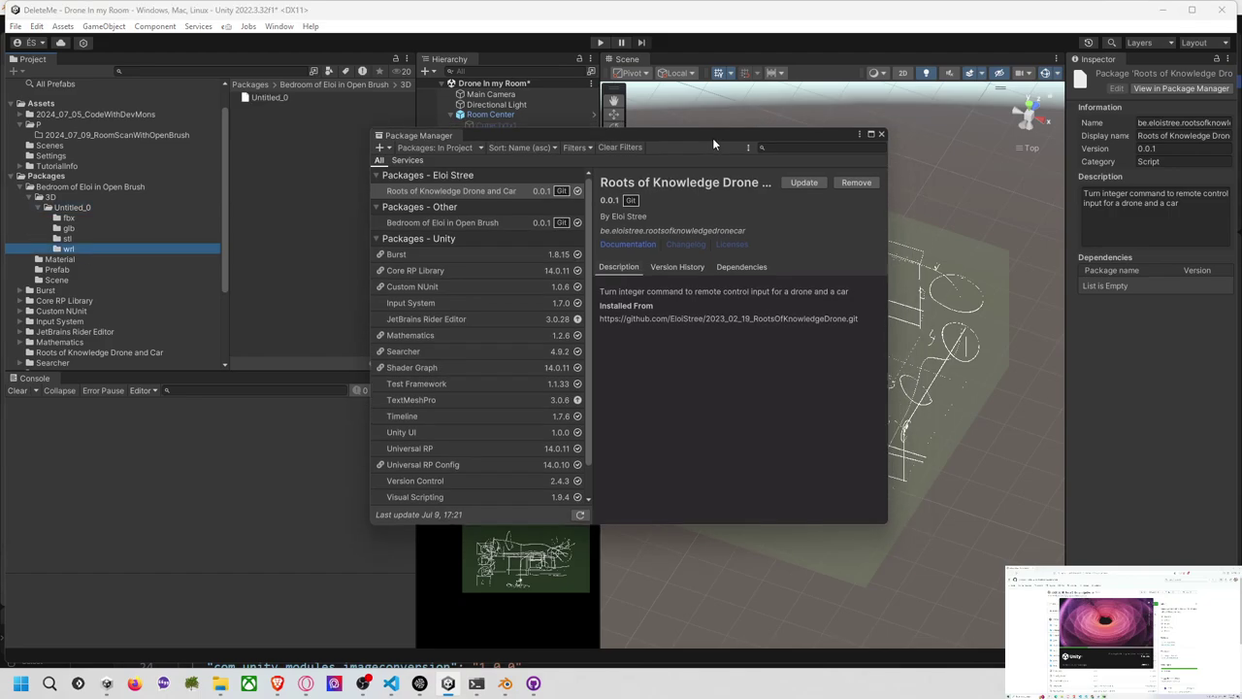
key(alt+Tab)
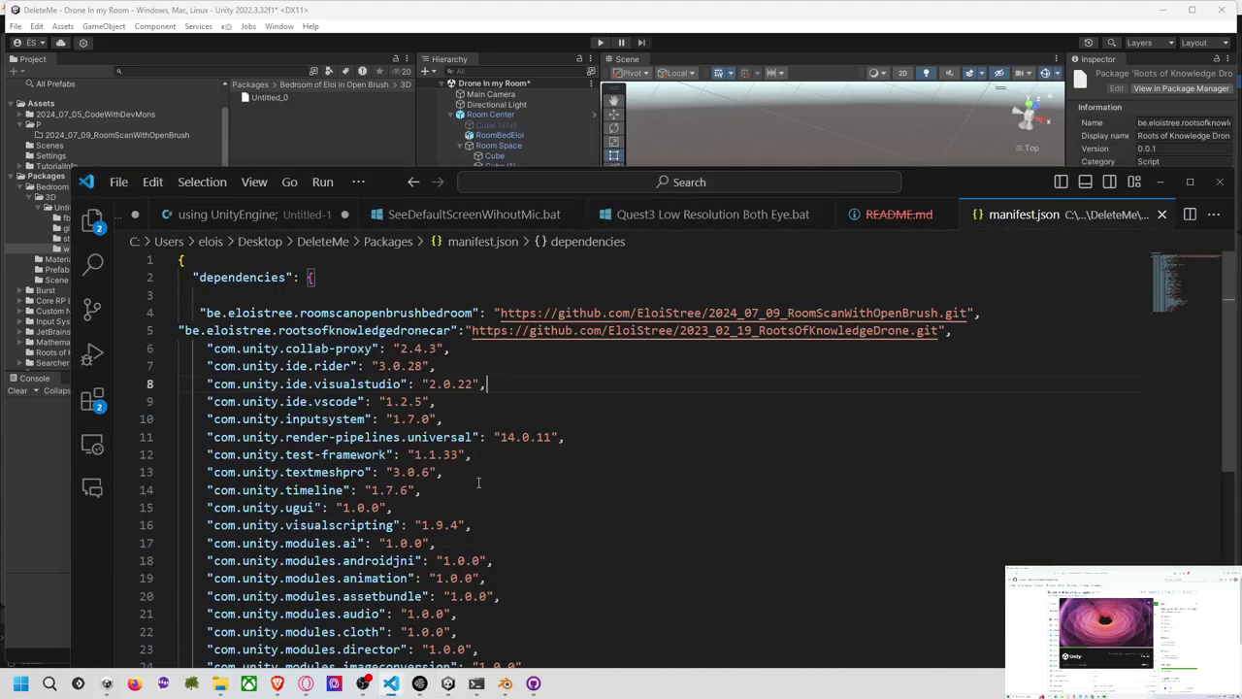
Select the com.unity.inputsystem dependency line in manifest.json
scroll(478, 483, down, 1)
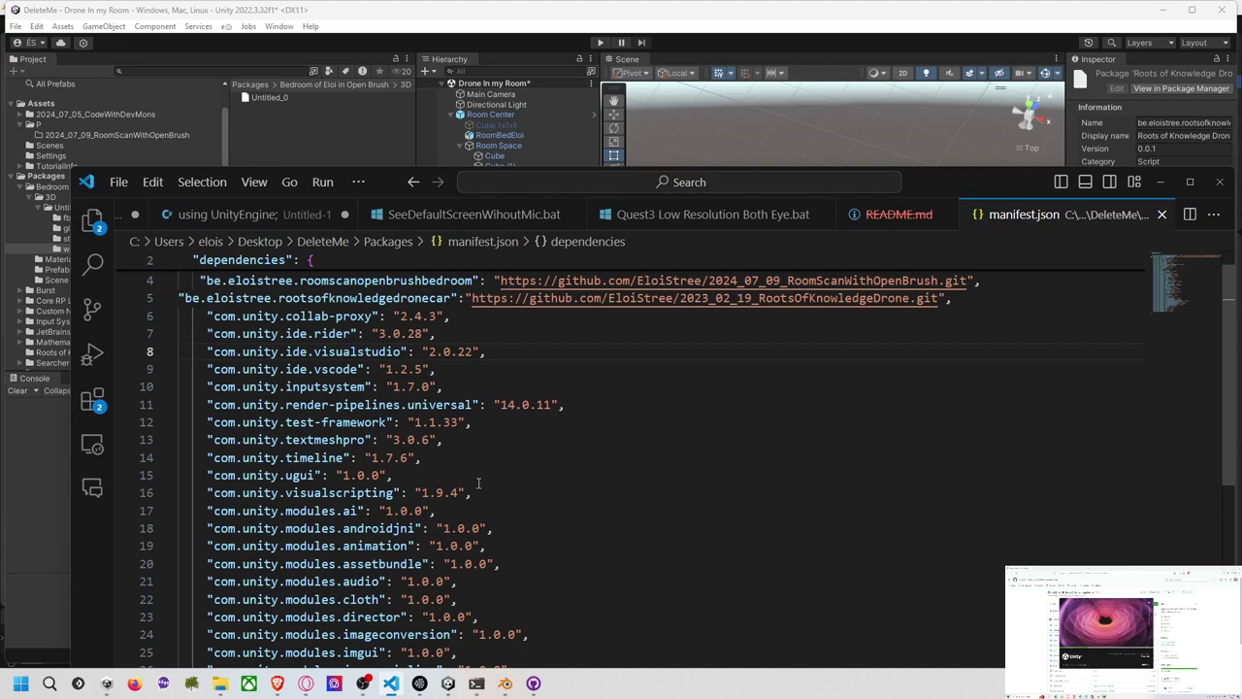
click(472, 382)
key(shift+Up)
key(ctrl+c)
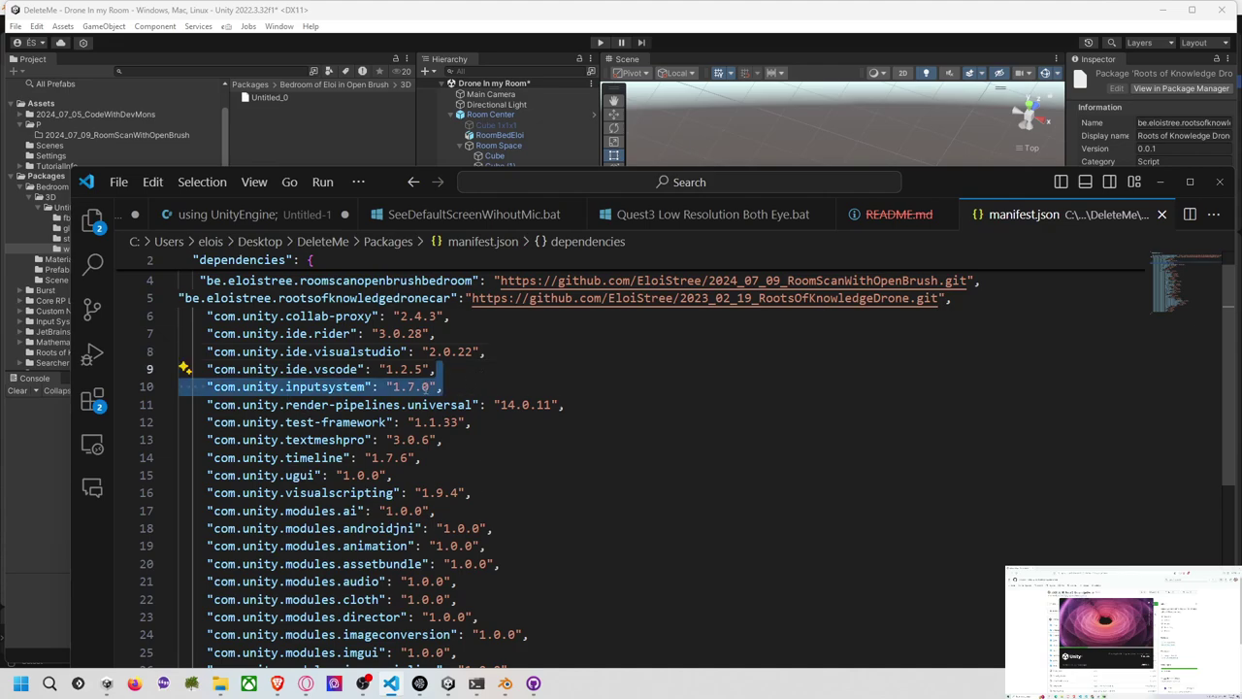
Paste the "com.unity.inputsystem": "1.7.0" line into the GitHub README on line 13 and fix indentation
key(alt+Tab)
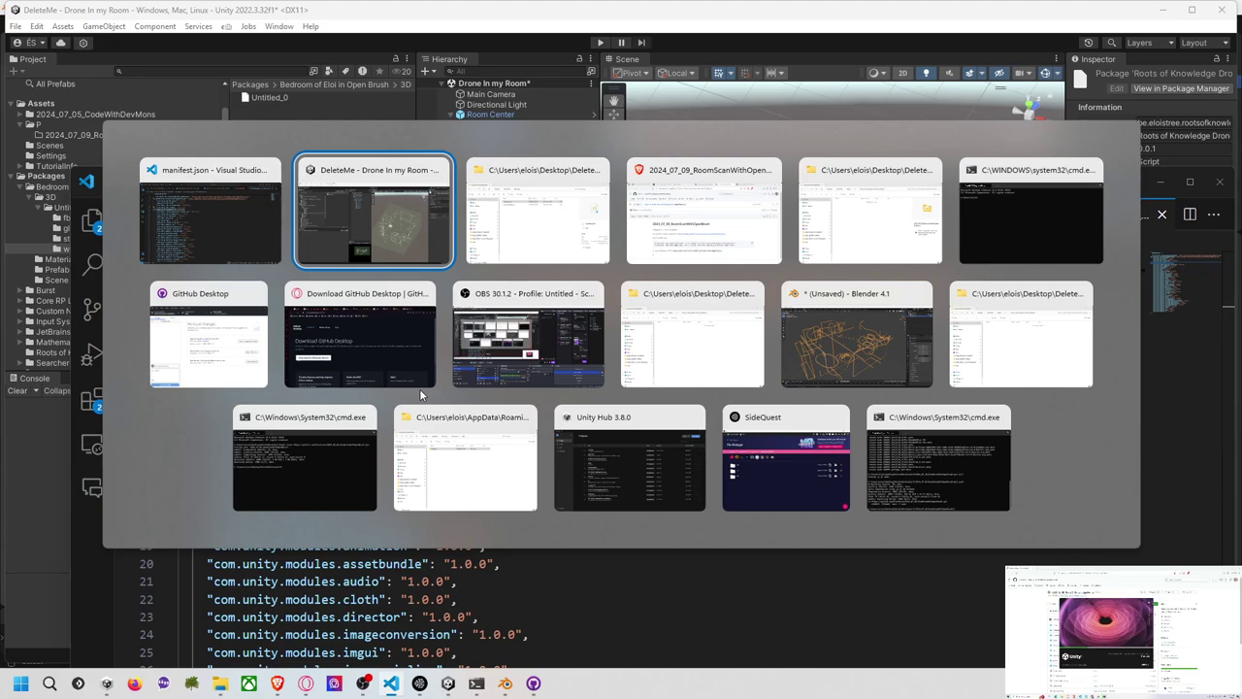
key(alt+Tab)
key(alt+Tab)
scroll(582, 427, down, 1)
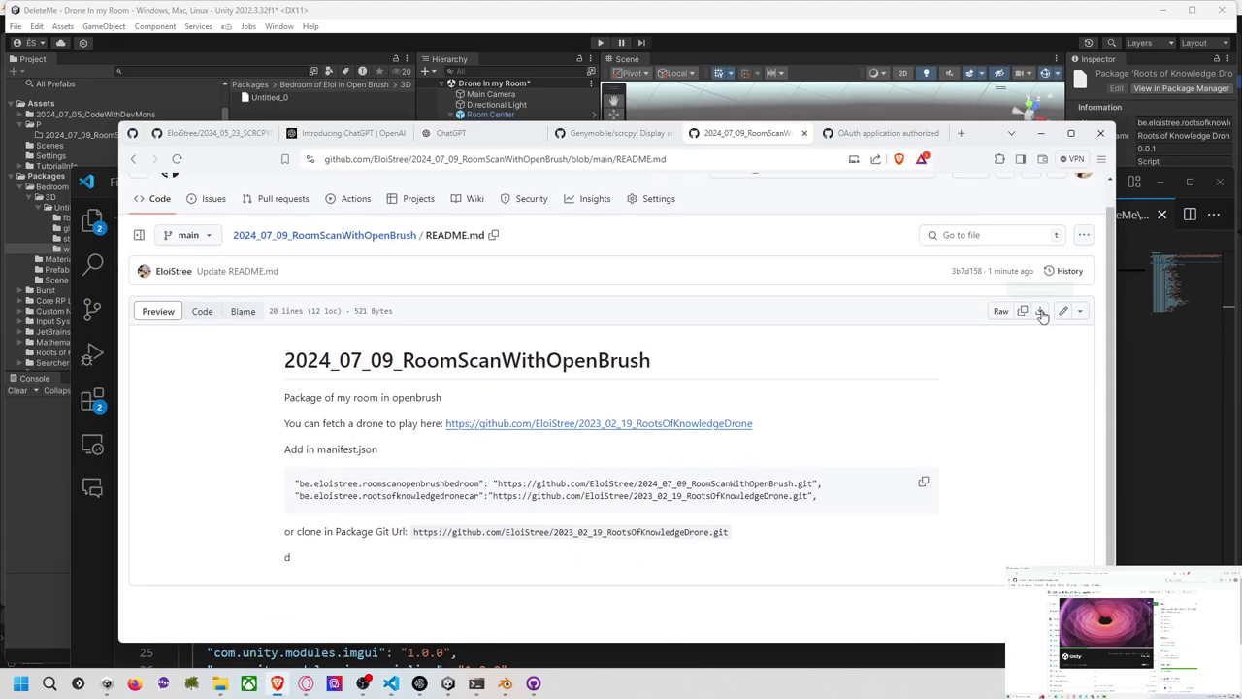
click(1063, 311)
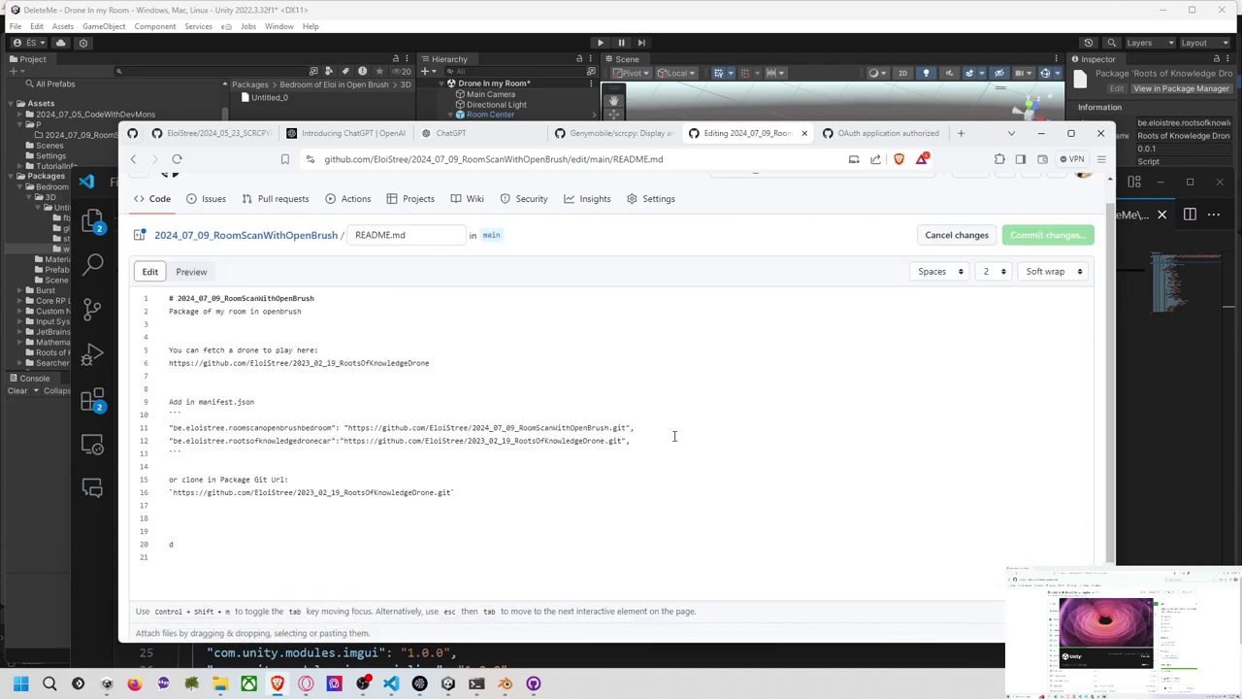
key(ctrl+v)
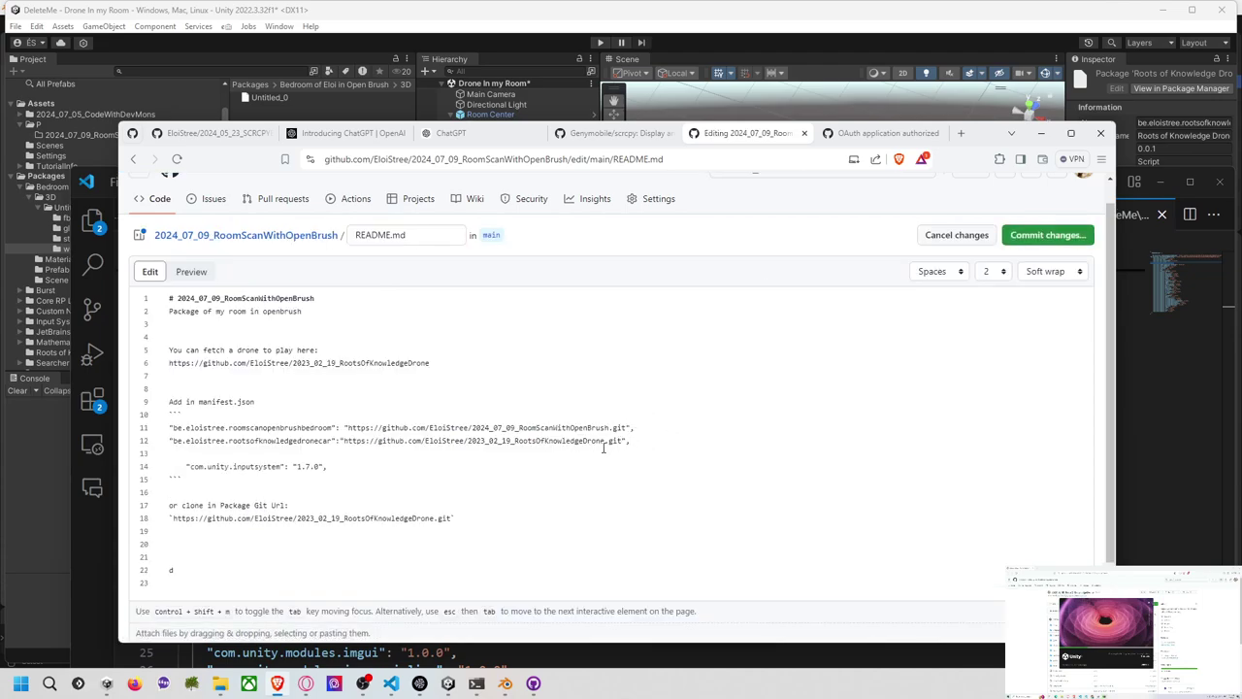
key(BackSpace)
key(BackSpace)
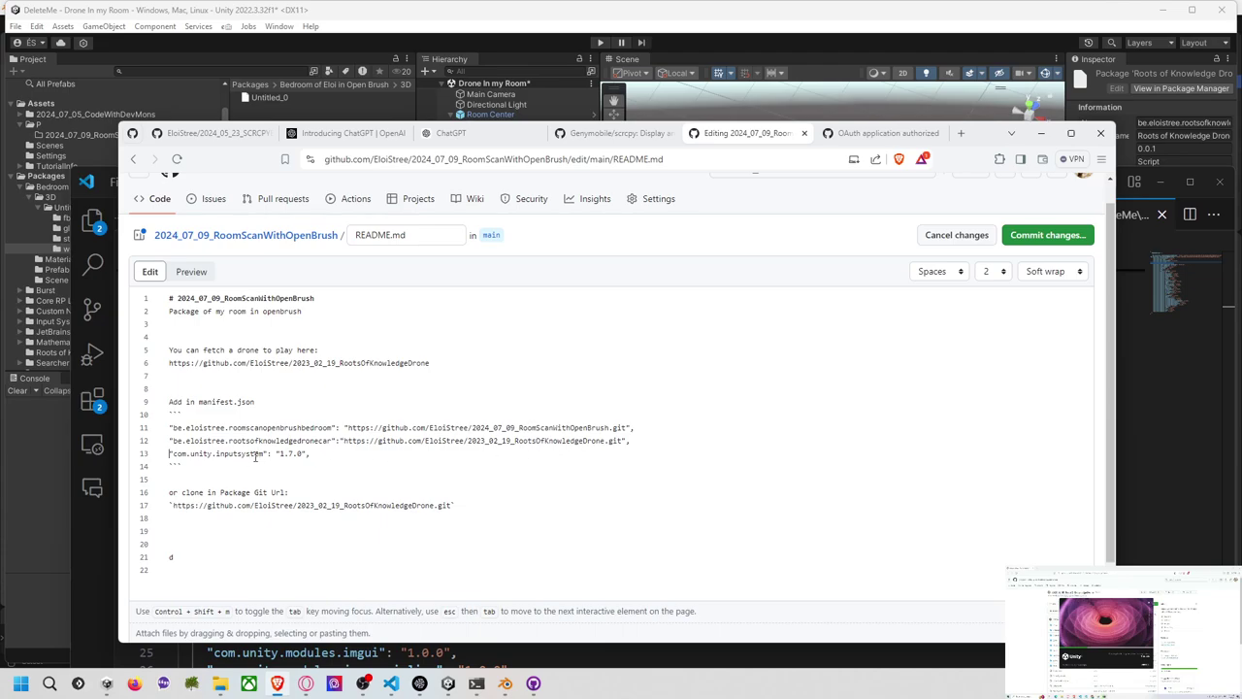
drag(281, 453, 311, 454)
key(BackSpace)
key(ctrl+z)
Search Google for 'unity input system git' and open the InputSystem GitHub repository
click(961, 133)
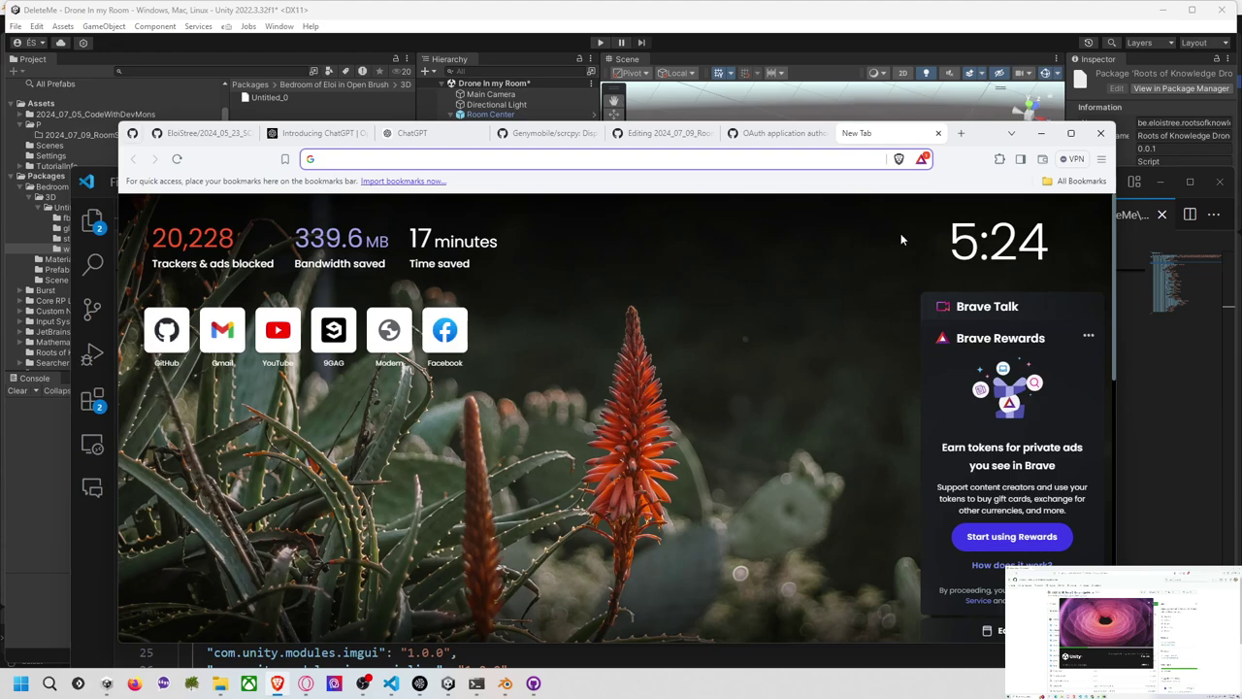
text(unity input)
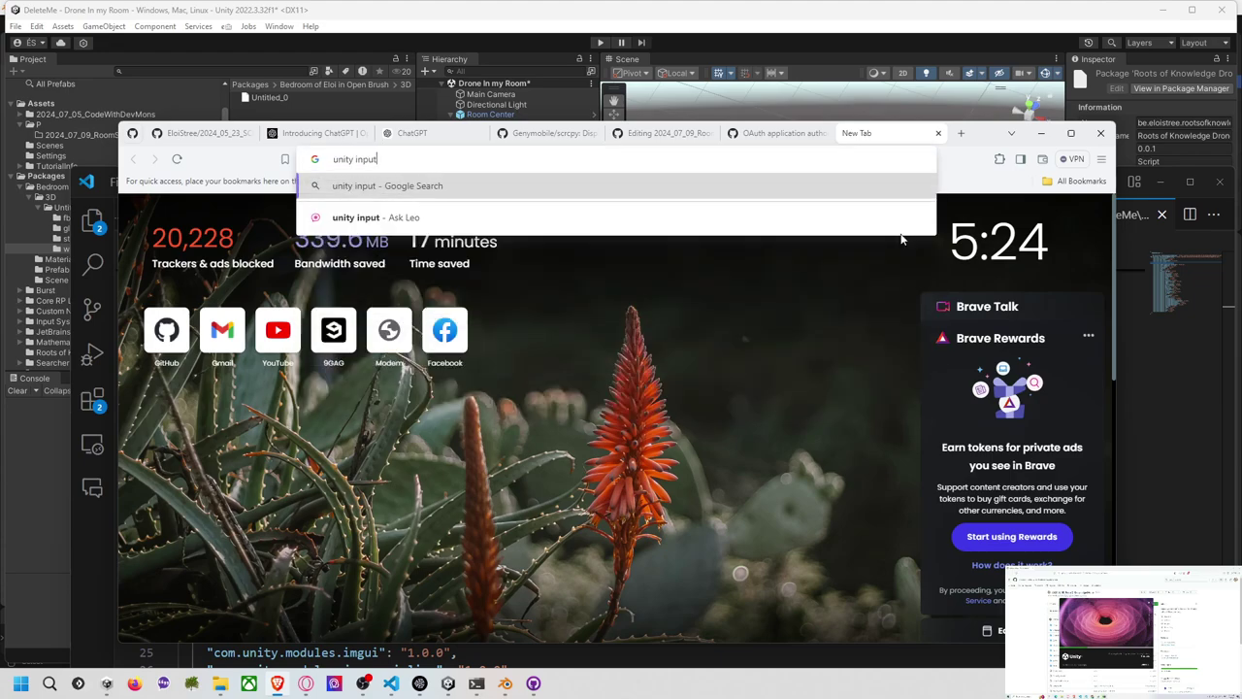
key(Return)
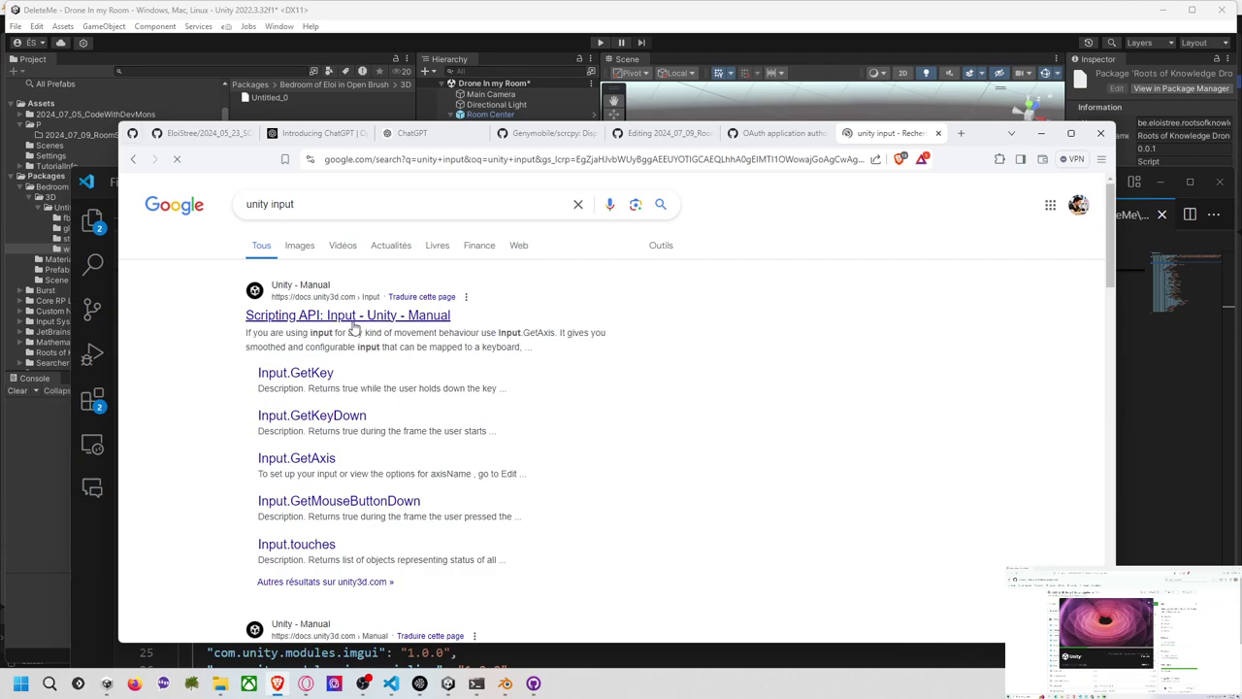
click(371, 215)
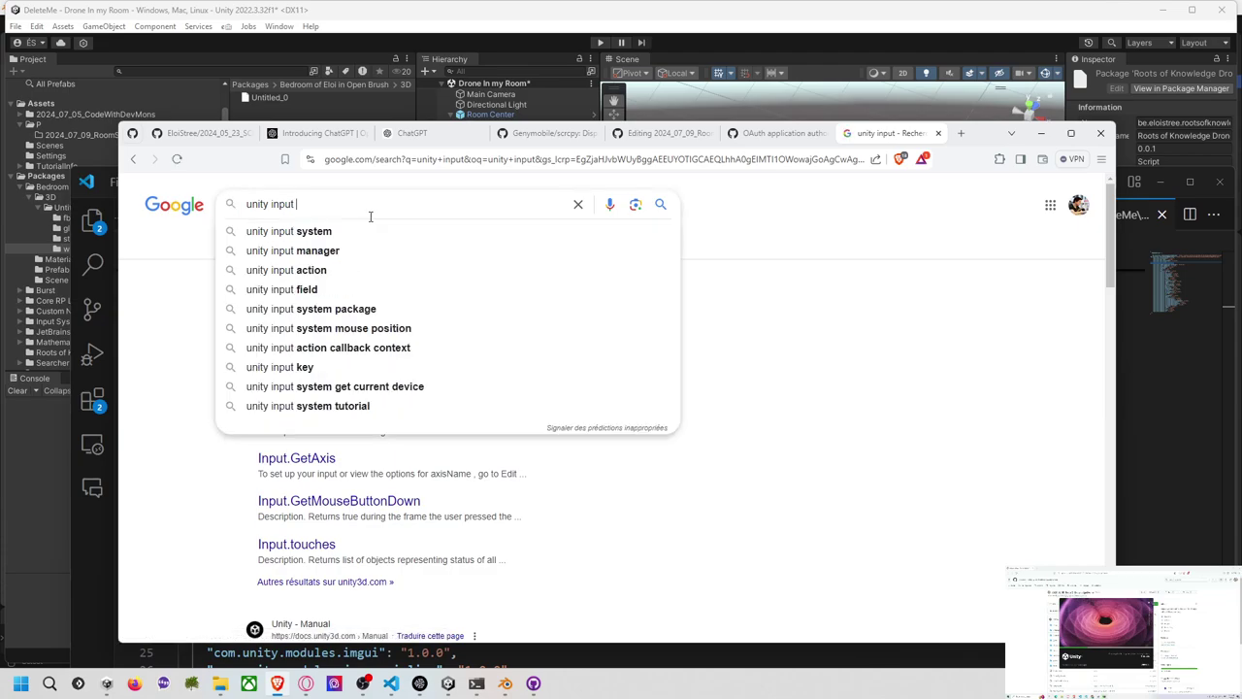
text(system git)
key(Return)
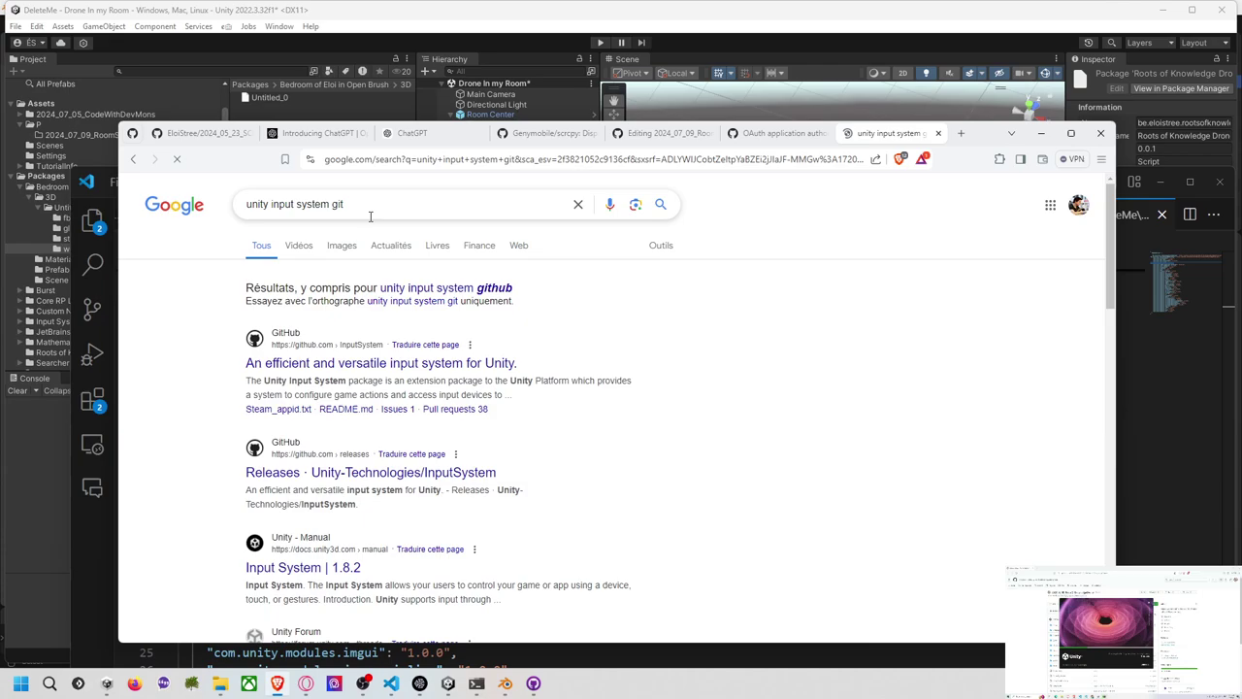
click(458, 366)
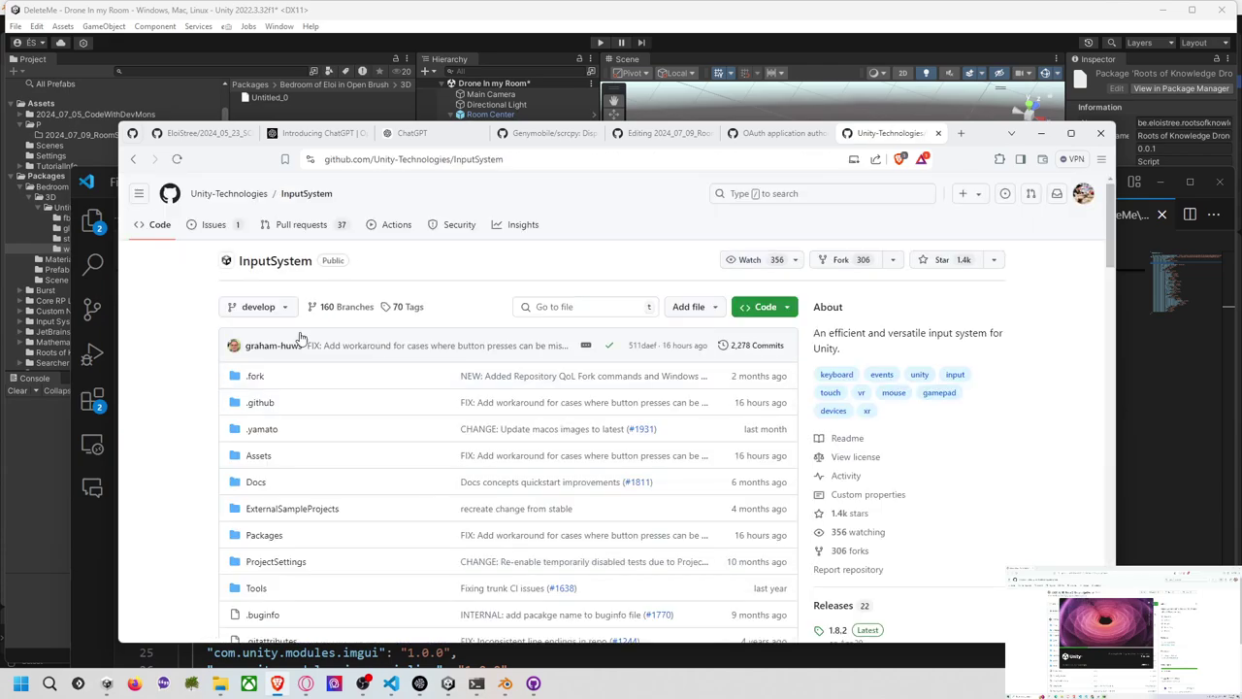
Navigate to Packages > com.unity.inputsystem > package.json in the InputSystem repo
scroll(399, 369, down, 2)
scroll(400, 369, down, 2)
scroll(400, 368, down, 2)
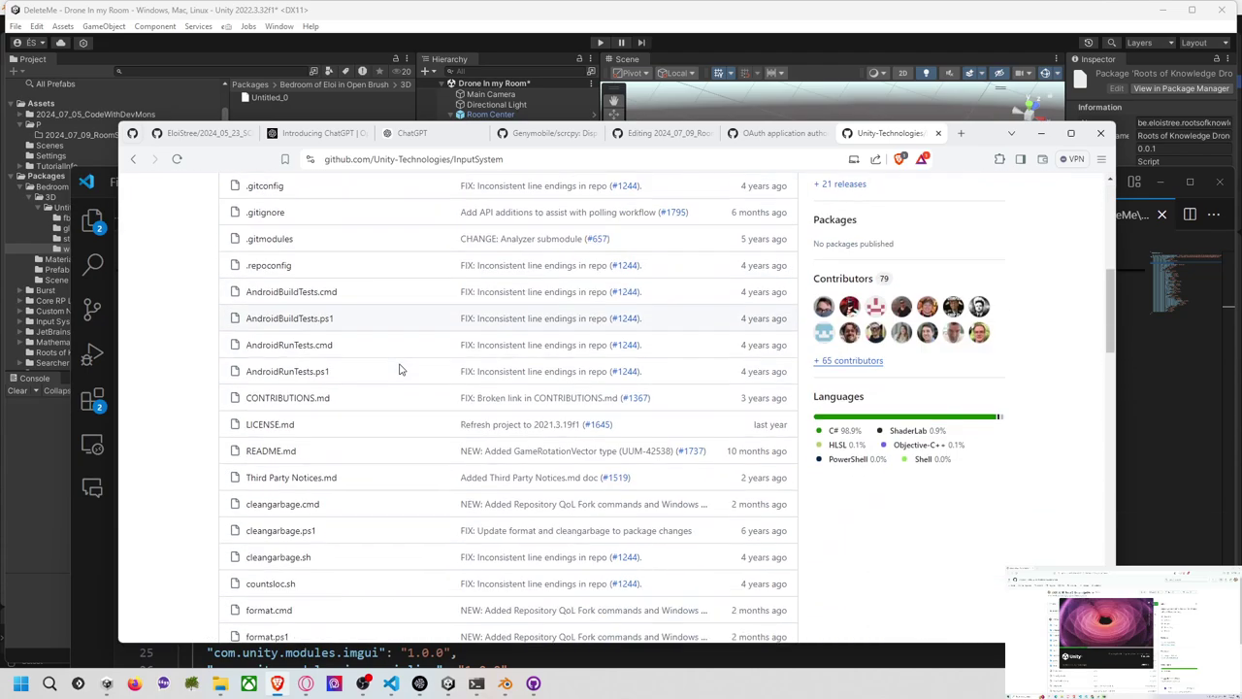
scroll(400, 369, down, 5)
scroll(400, 368, down, 3)
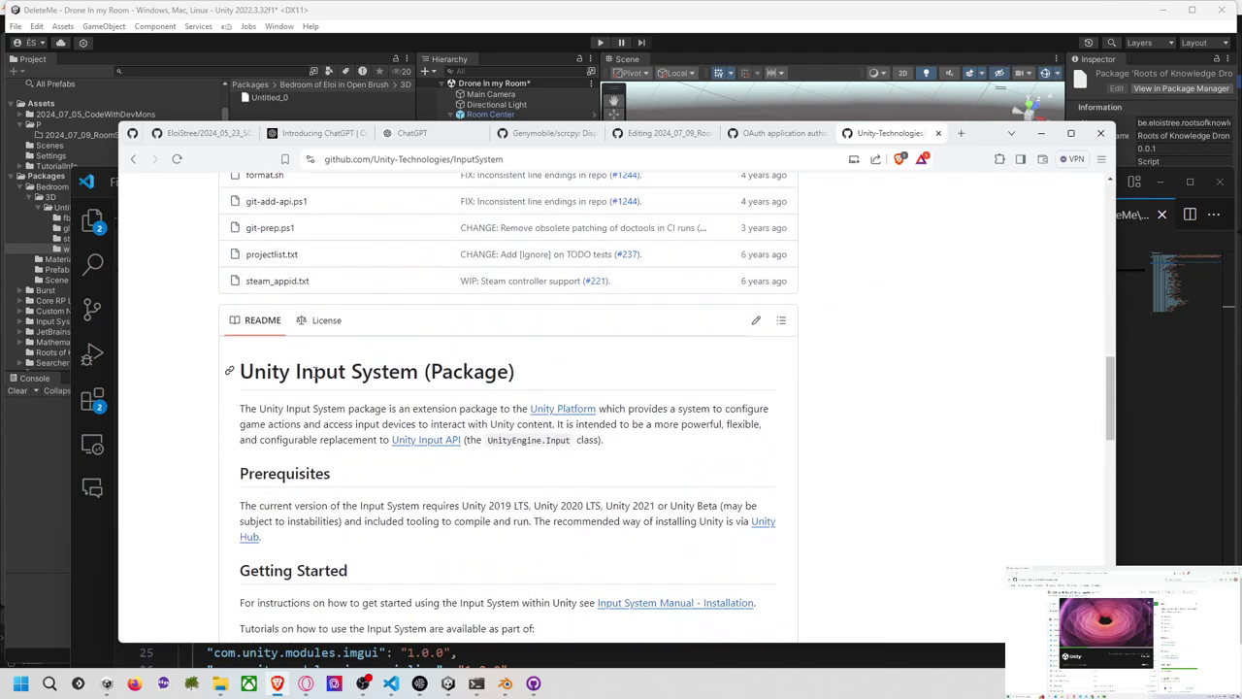
scroll(386, 370, up, 5)
scroll(314, 374, up, 2)
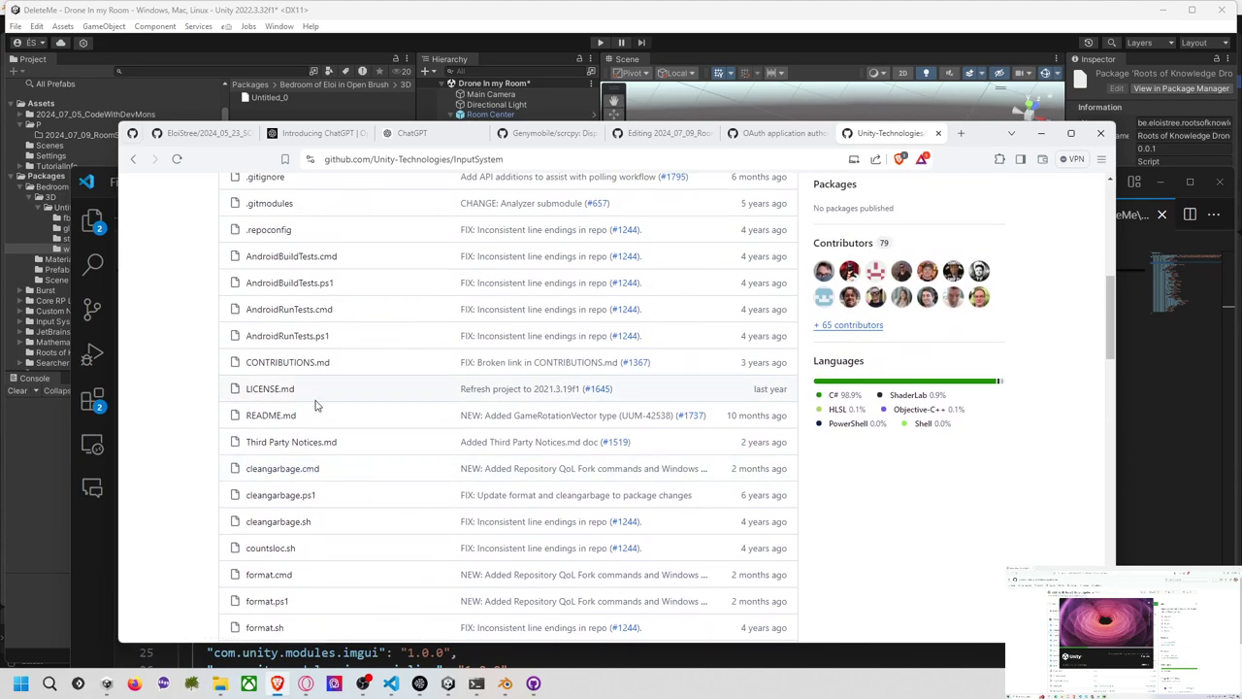
scroll(314, 405, up, 2)
scroll(313, 417, up, 2)
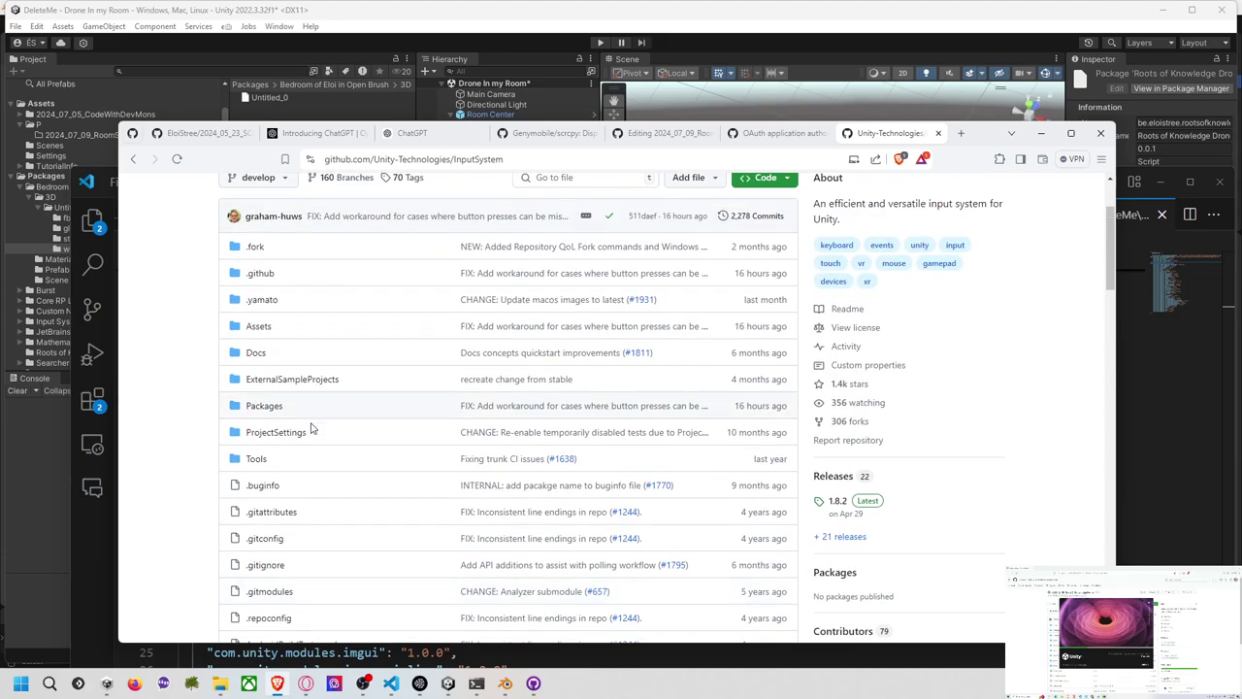
click(267, 408)
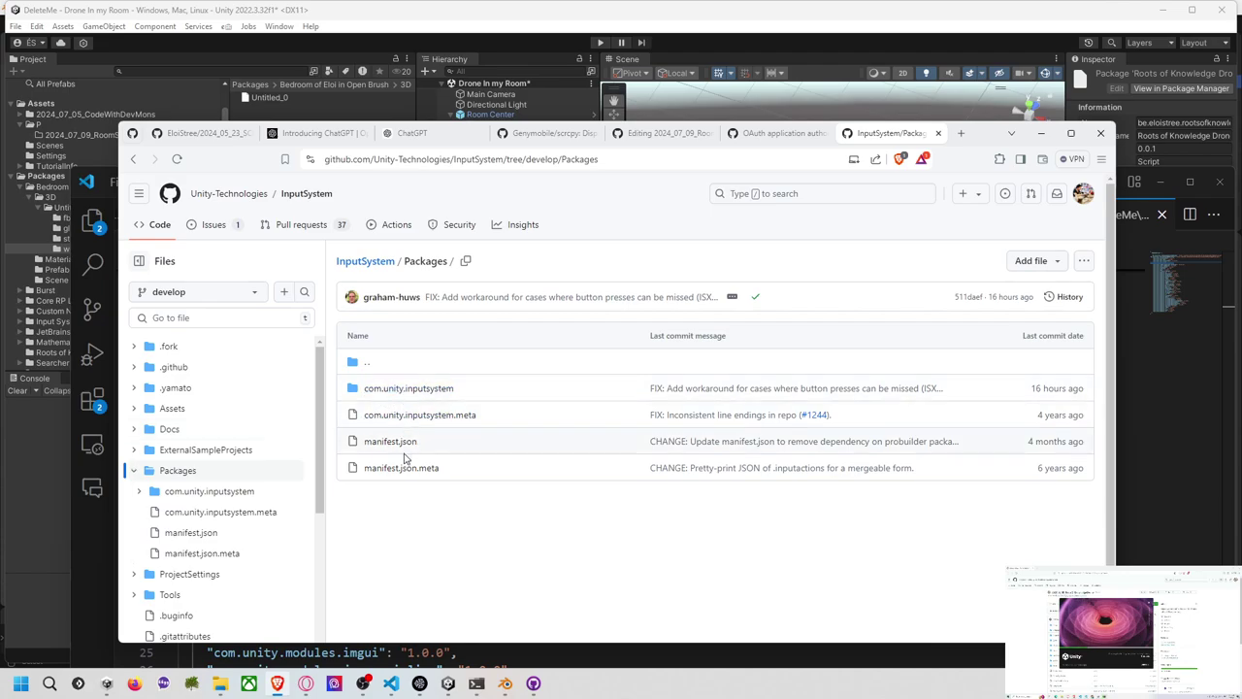
click(410, 388)
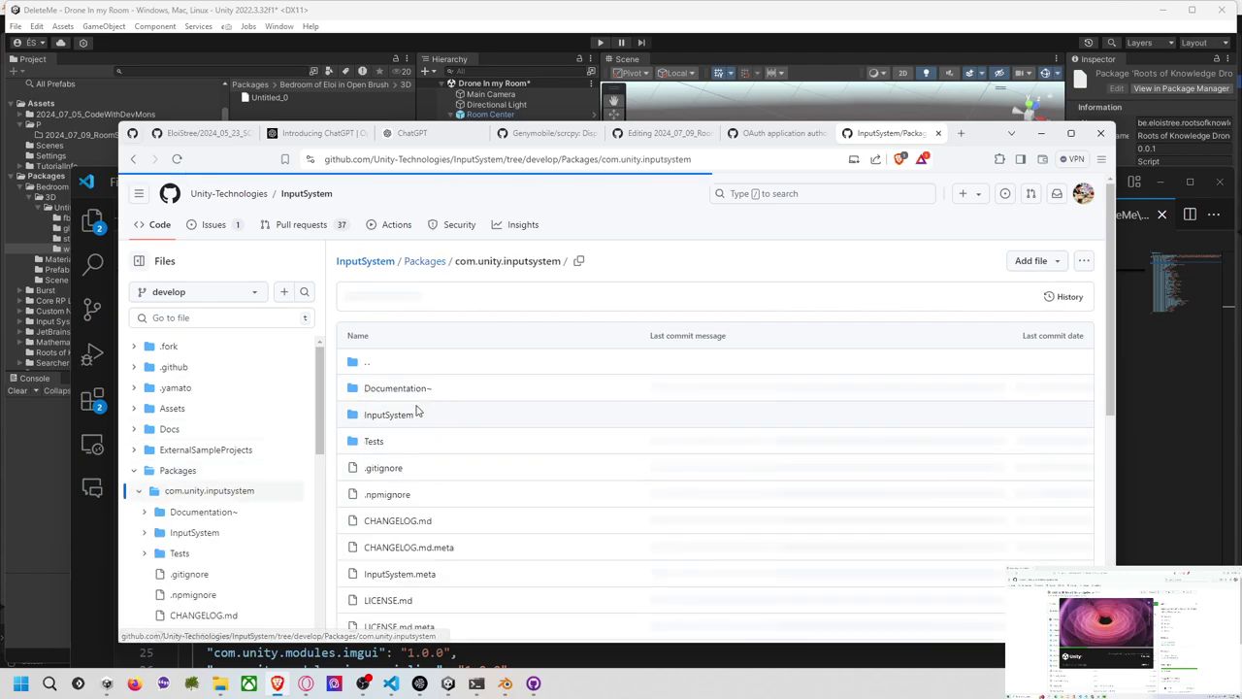
scroll(417, 427, down, 5)
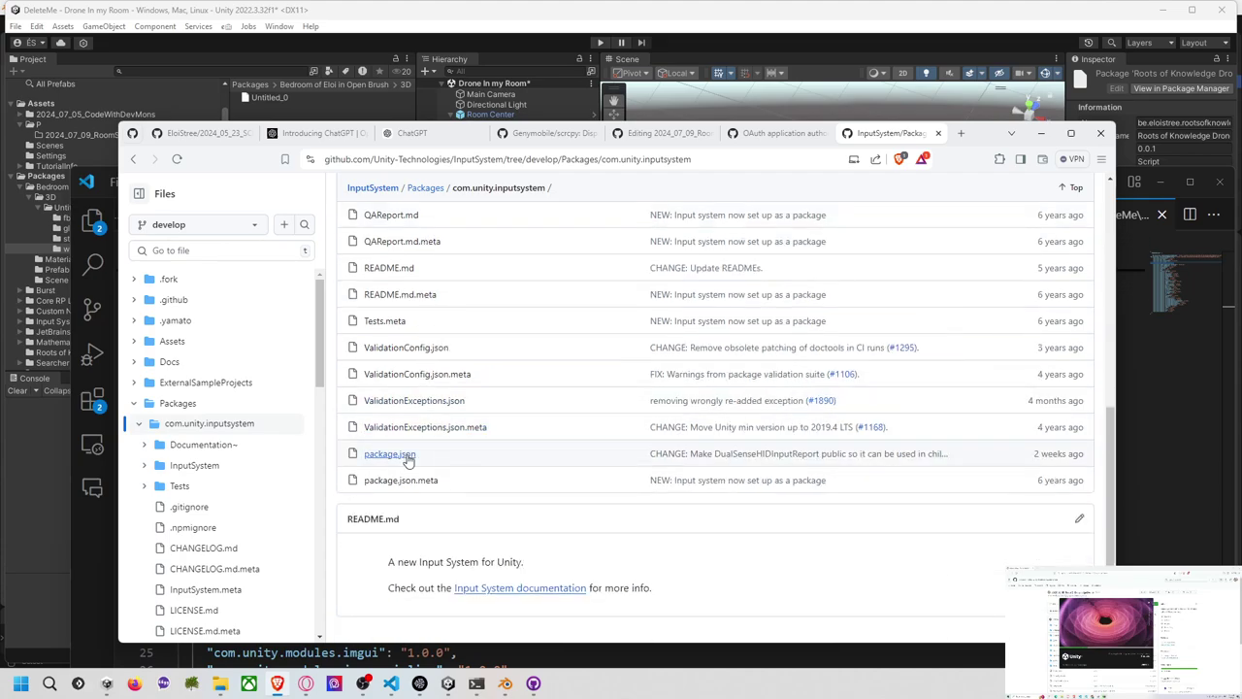
click(408, 458)
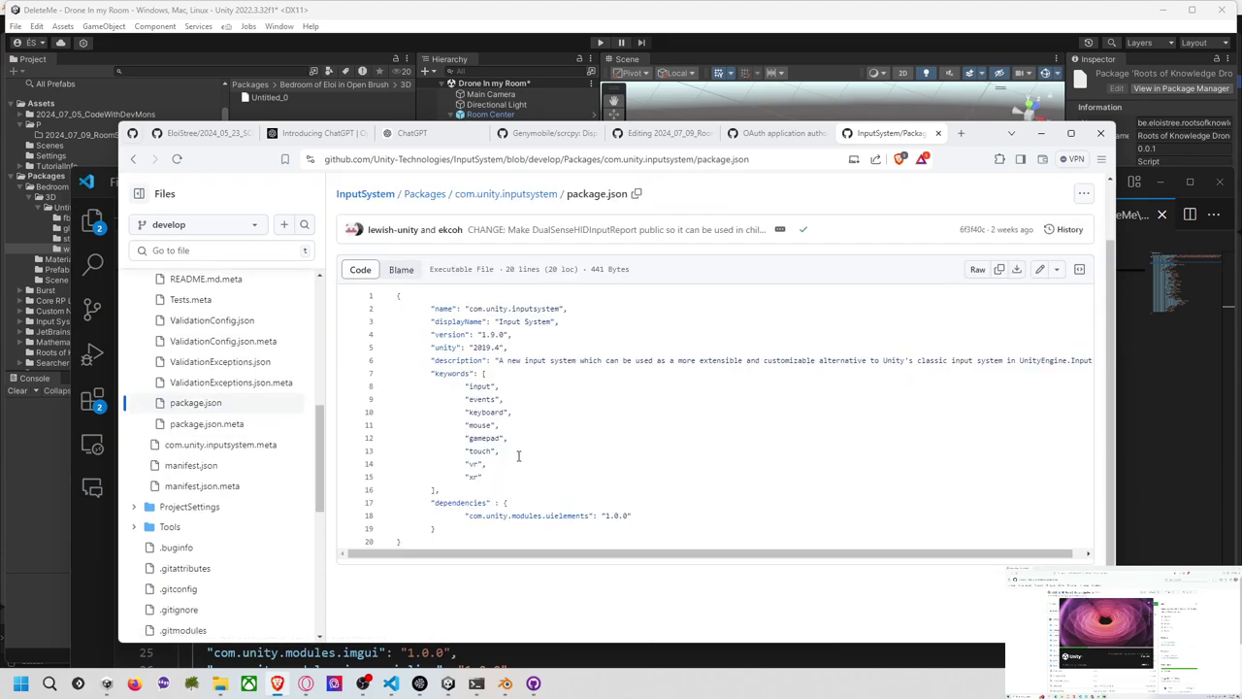
Select the package.json content, copy its file path, go back to the folder, and return to Unity
drag(648, 512, 397, 307)
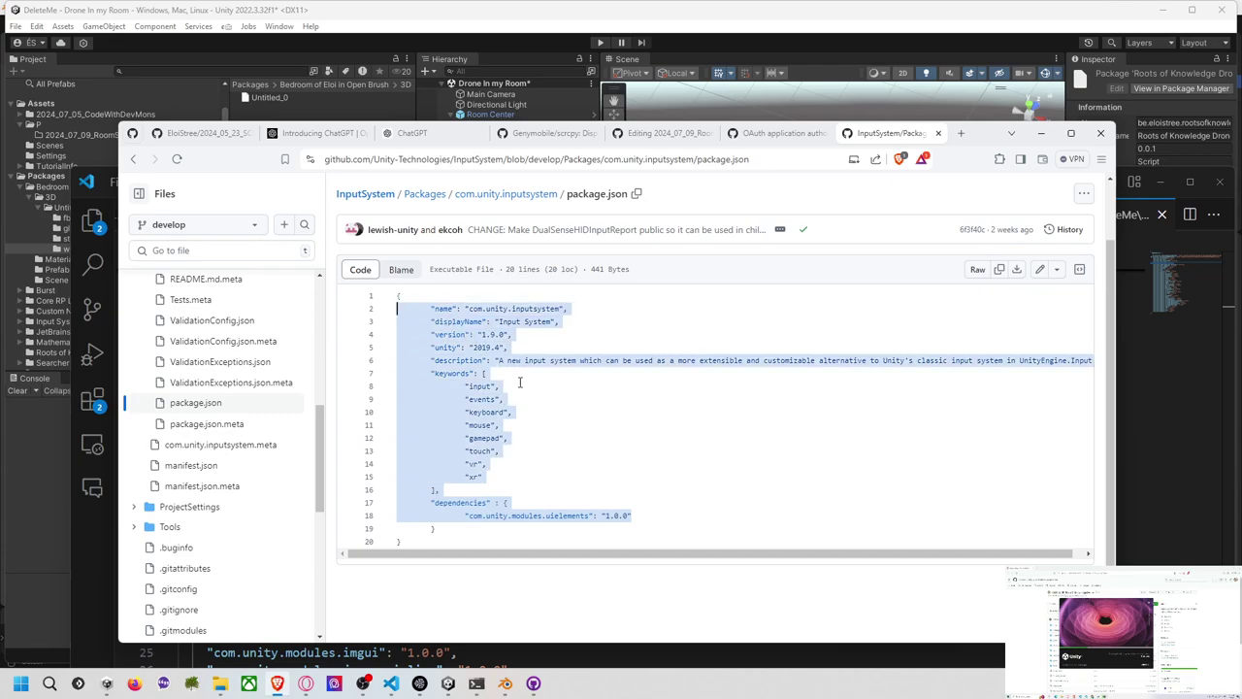
click(636, 197)
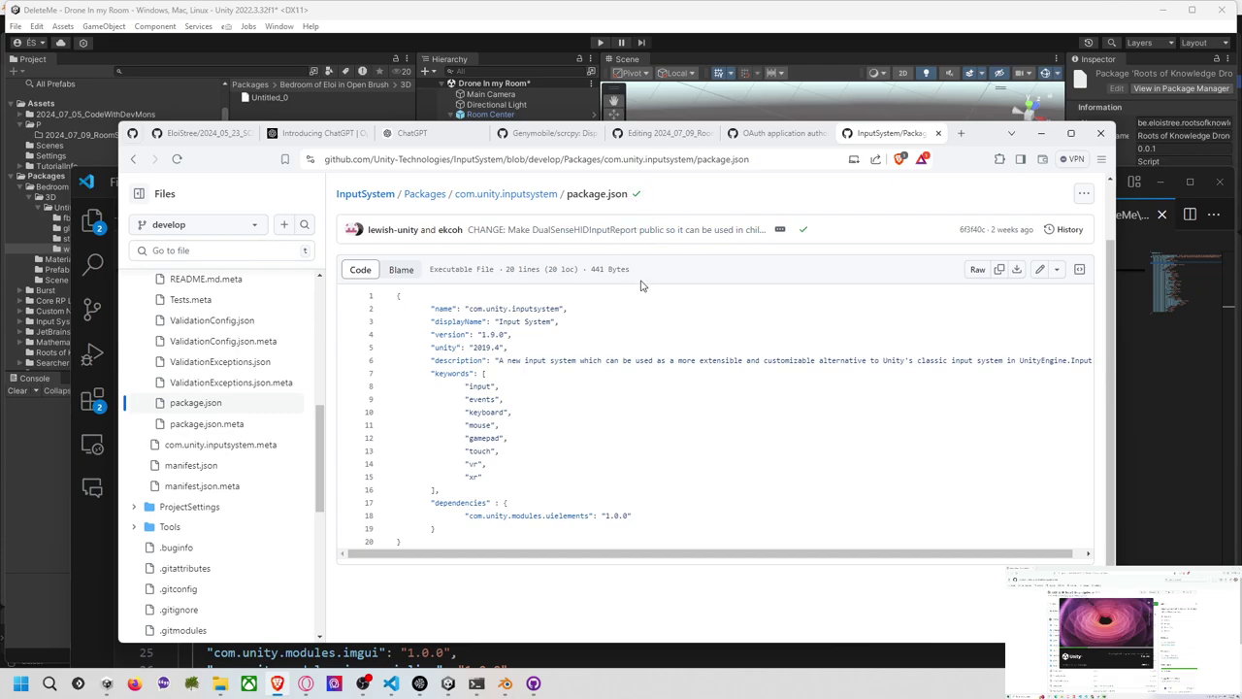
scroll(626, 335, up, 1)
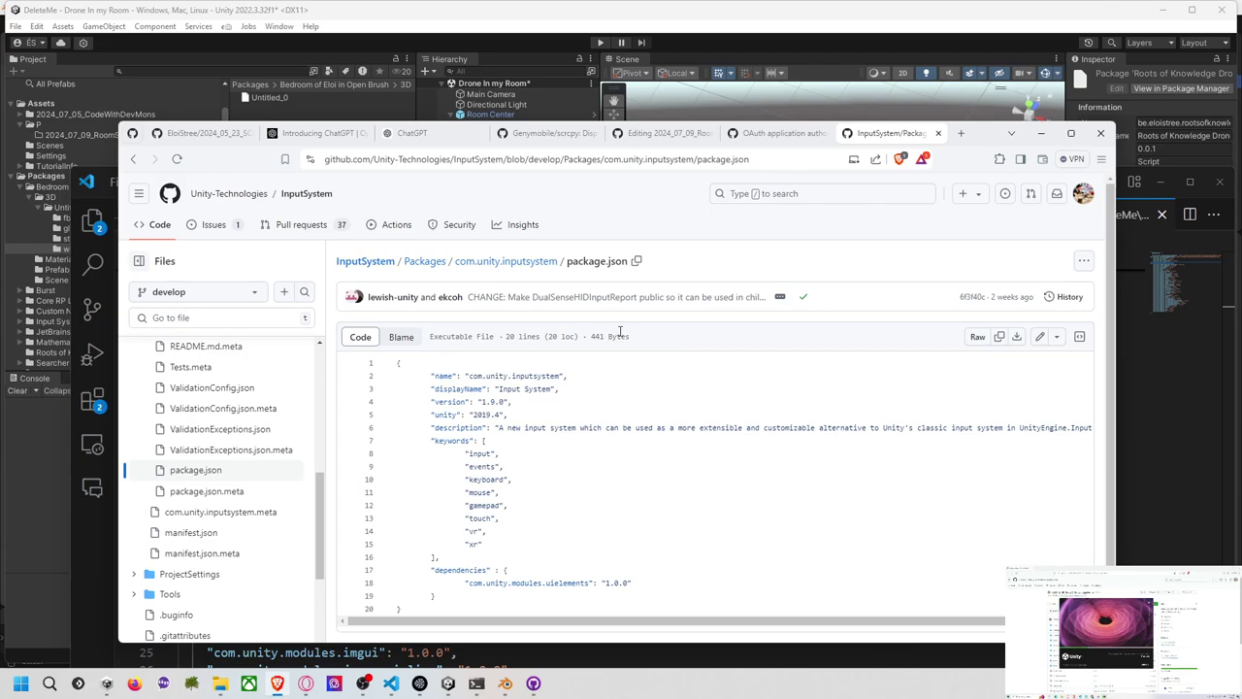
click(133, 161)
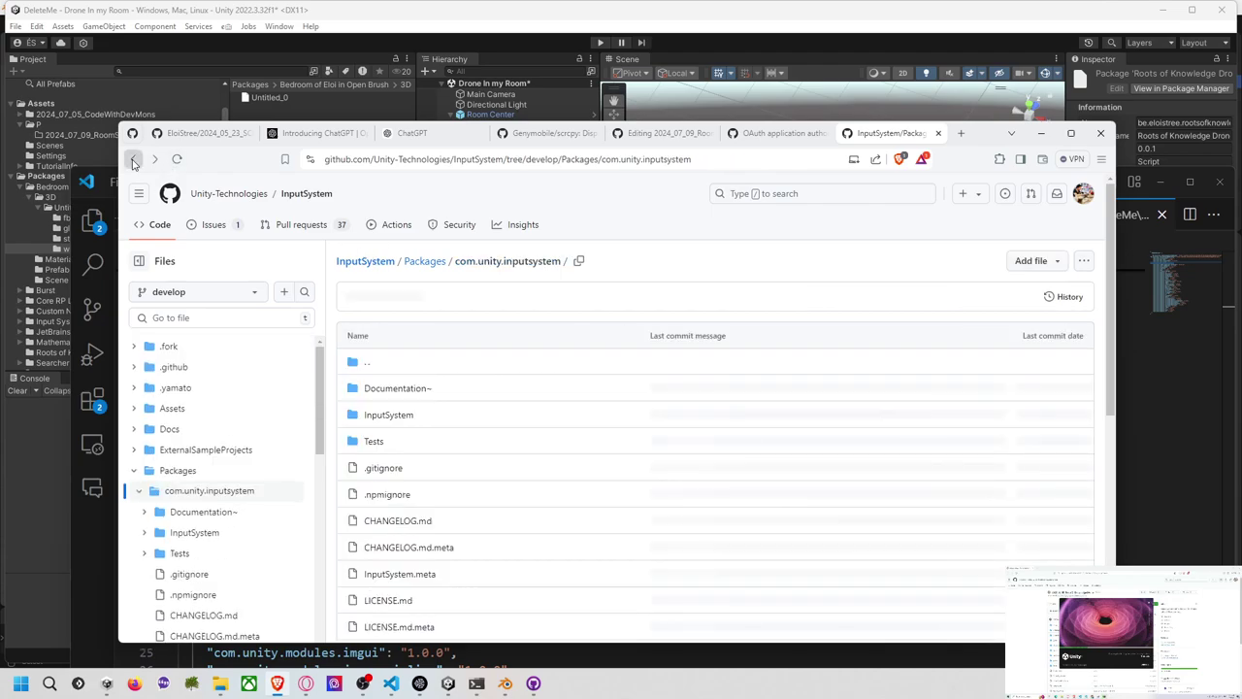
scroll(492, 349, down, 2)
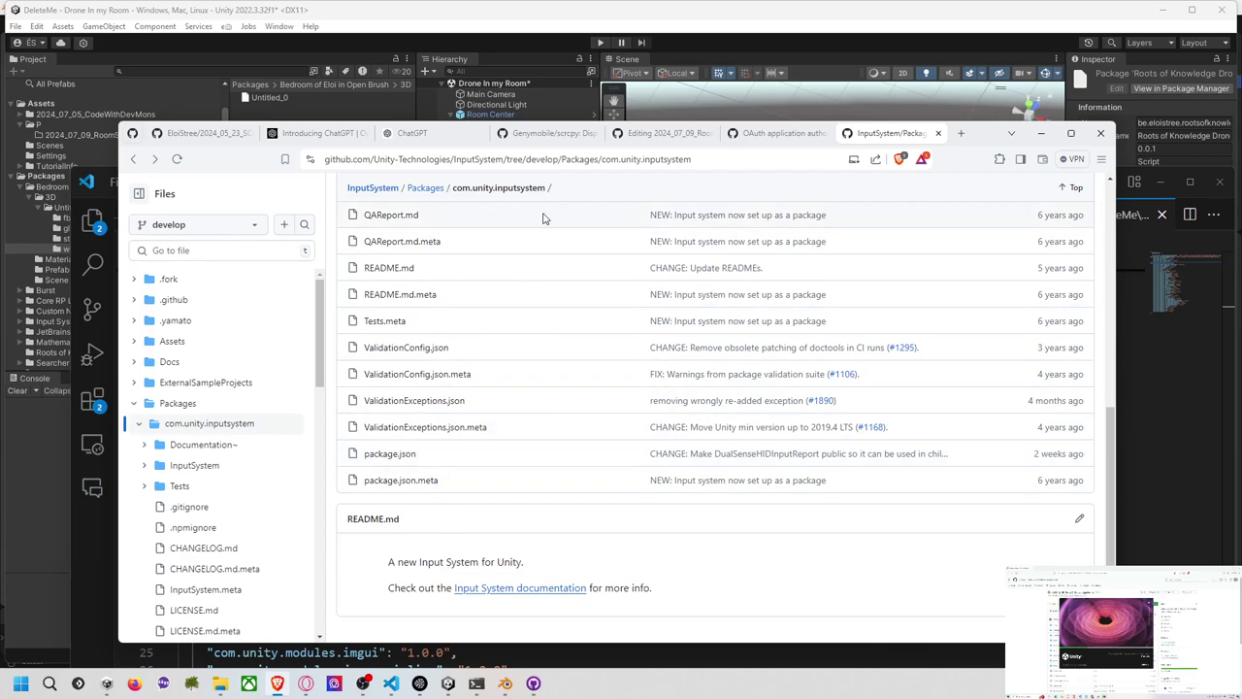
click(413, 109)
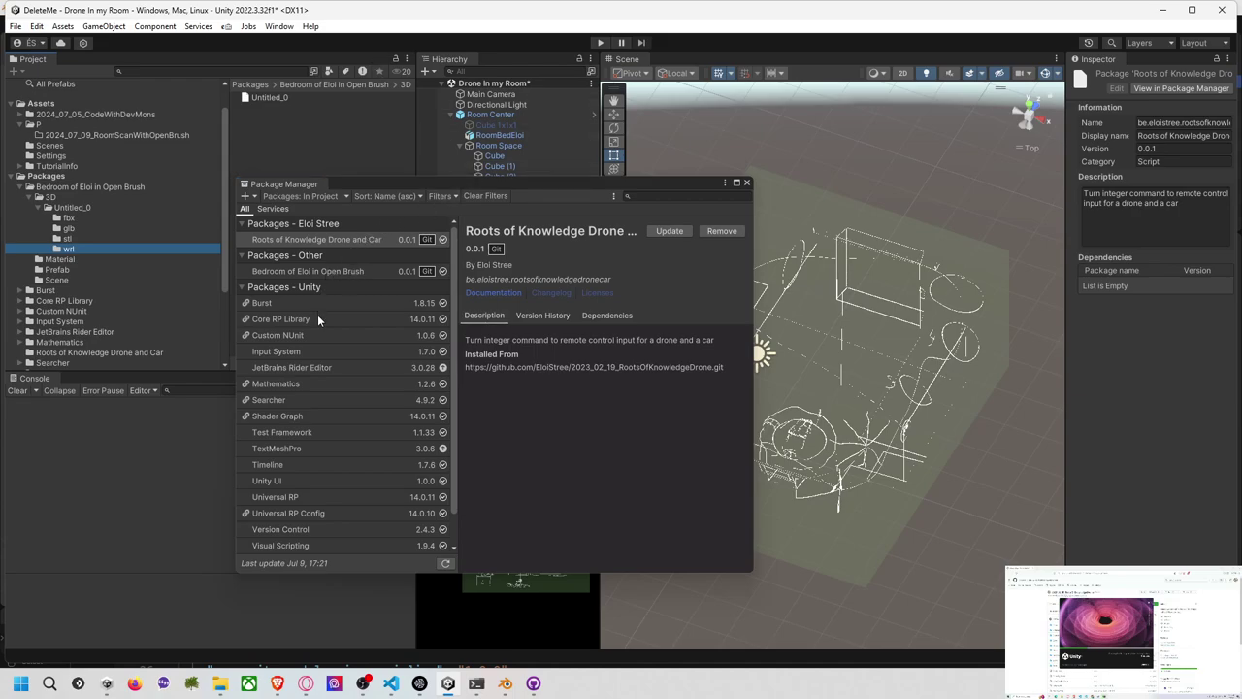
Close Package Manager and show the Roots of Knowledge Drone and Car package in File Explorer
click(746, 183)
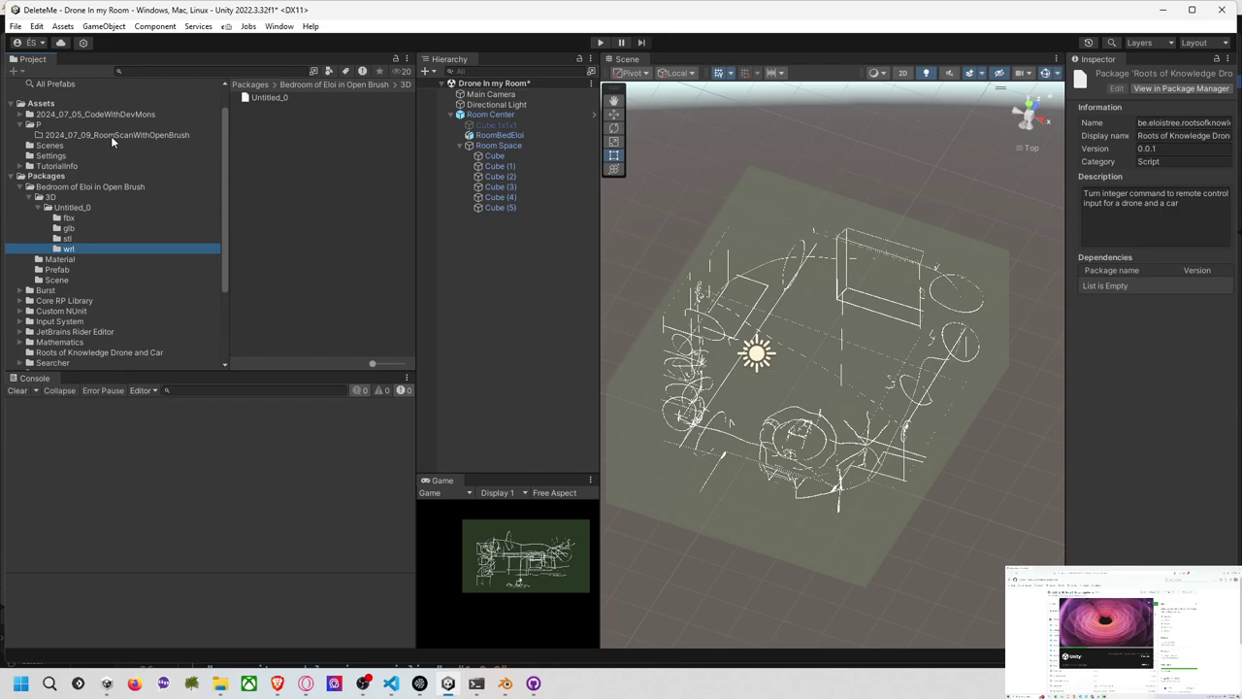
click(15, 116)
click(20, 114)
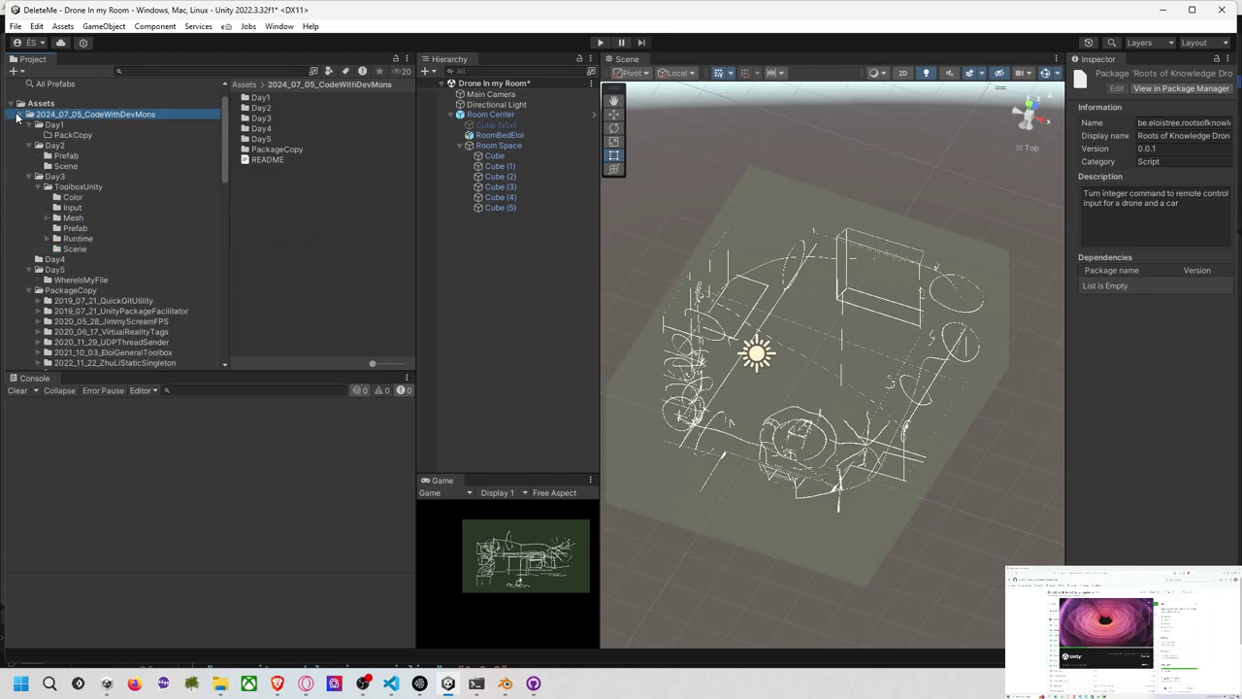
click(20, 114)
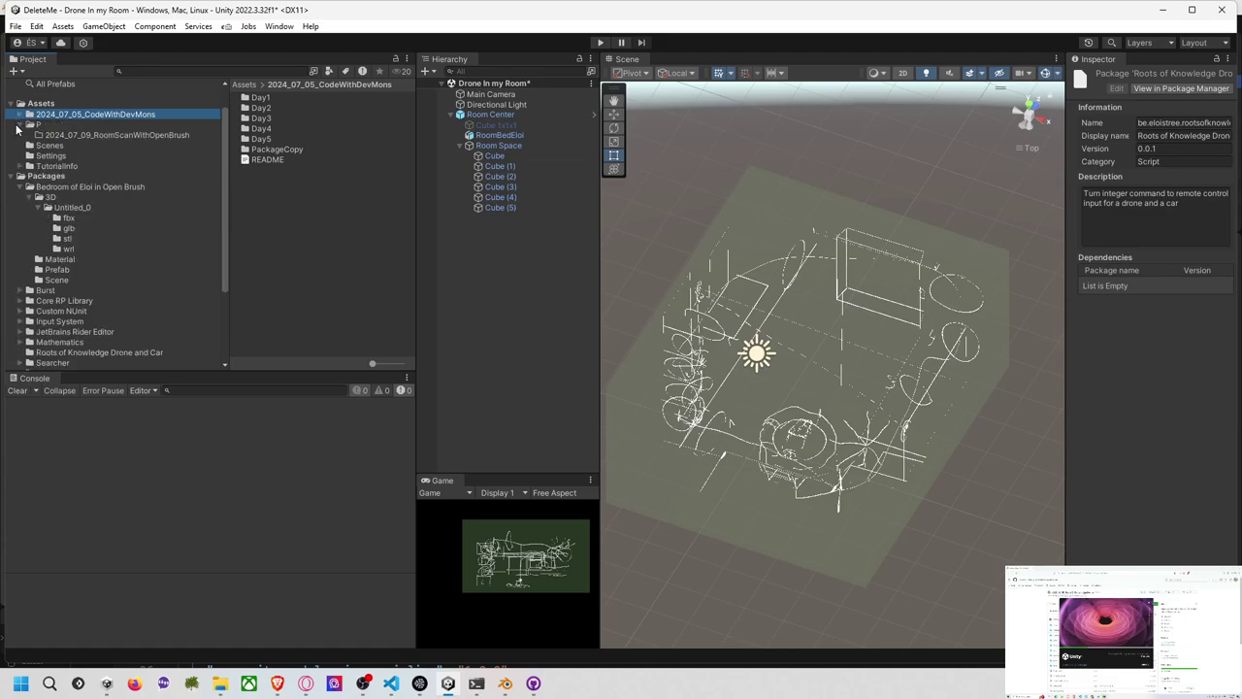
click(93, 345)
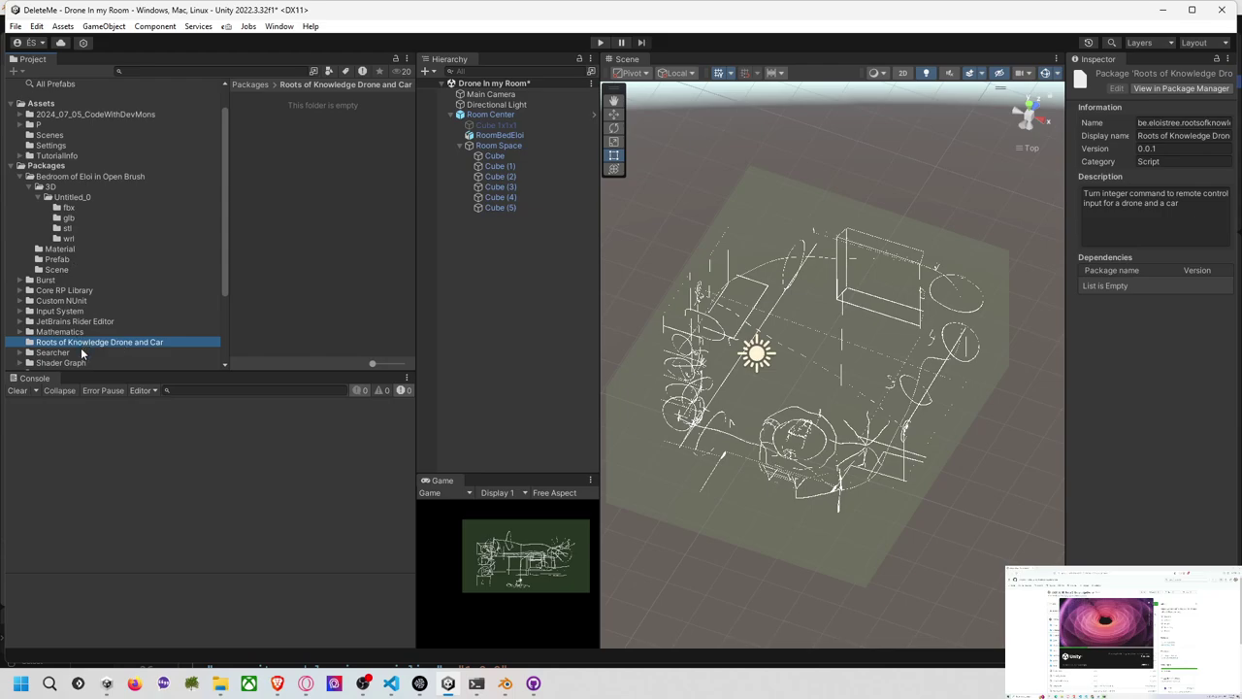
click(81, 351)
click(96, 341)
click(99, 349)
click(109, 339)
right_click(109, 341)
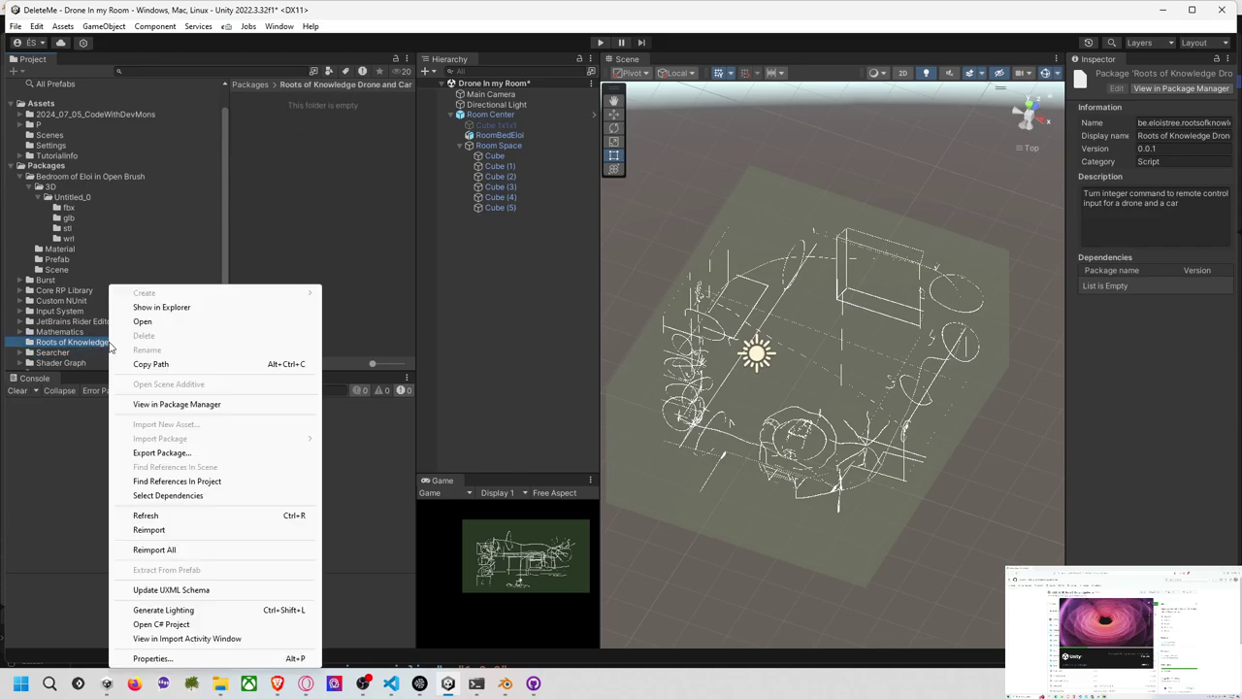
click(161, 308)
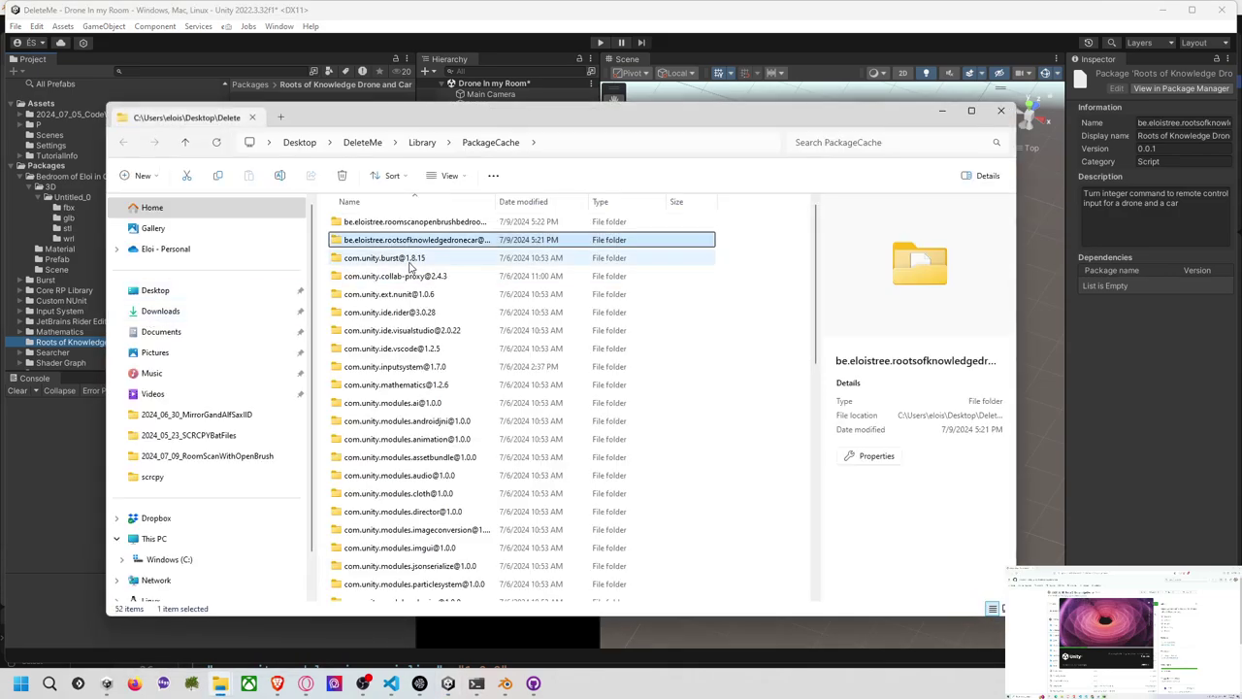
Browse the cached rootsofknowledgedronecar Drone and Runtime folders, then select the package back in Unity
double_click(396, 243)
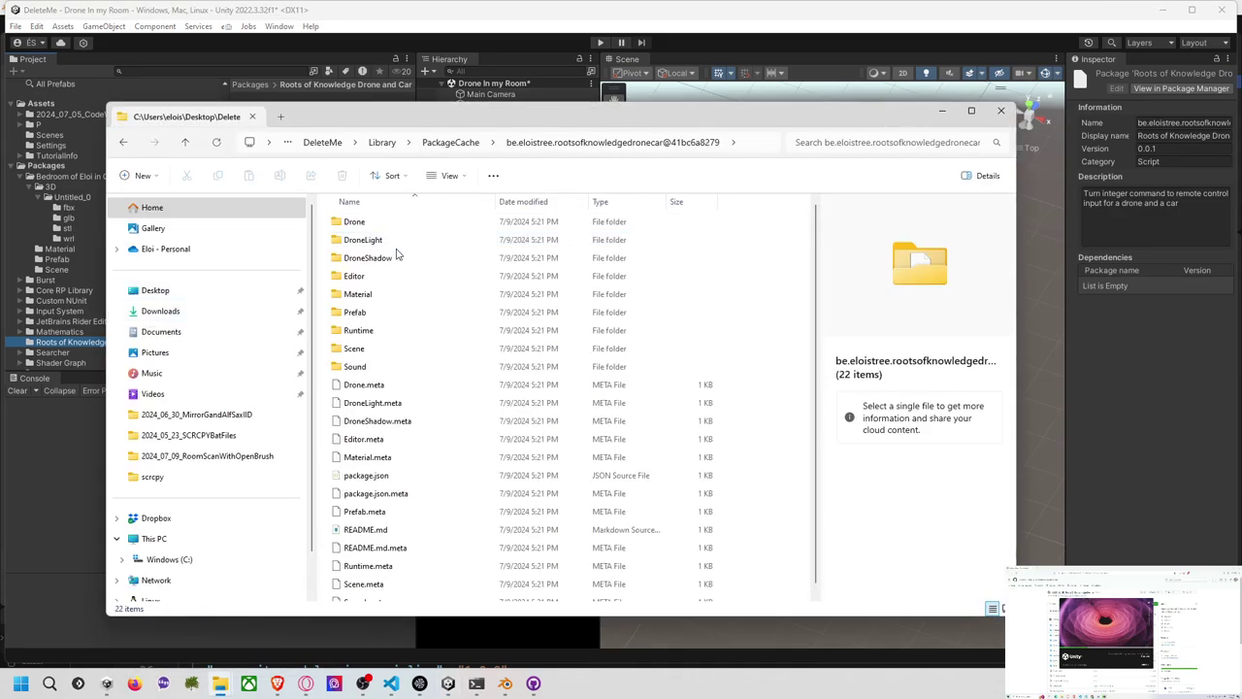
double_click(394, 224)
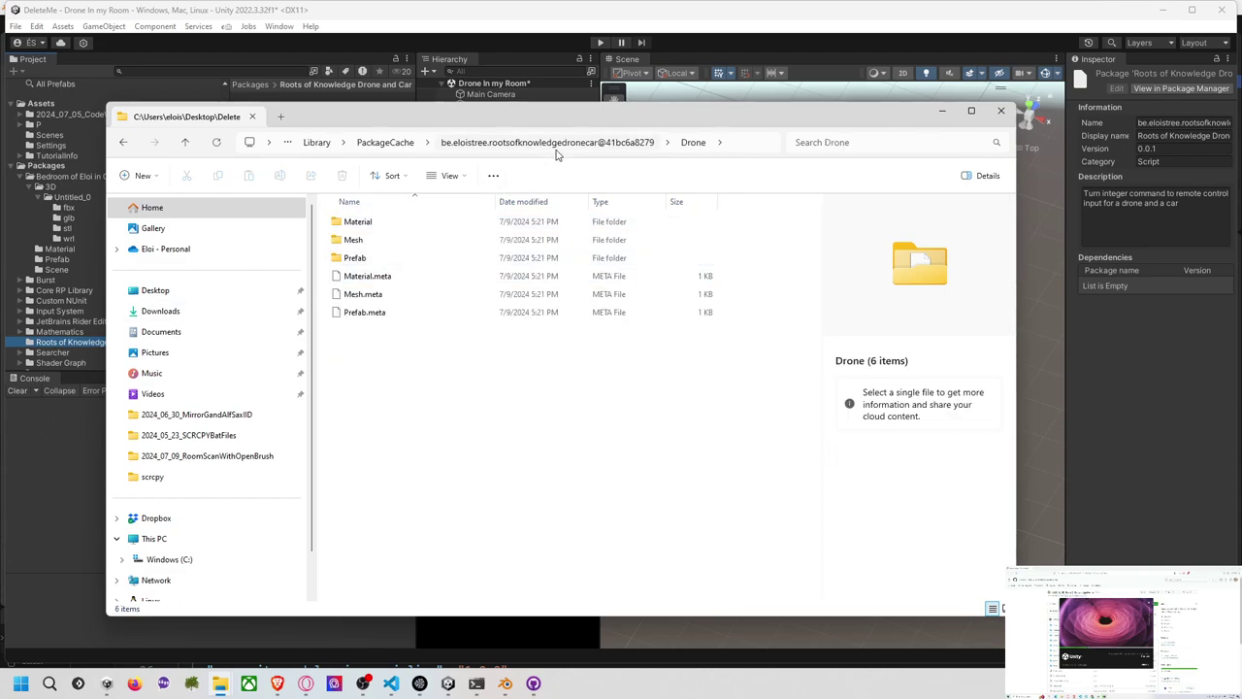
click(558, 143)
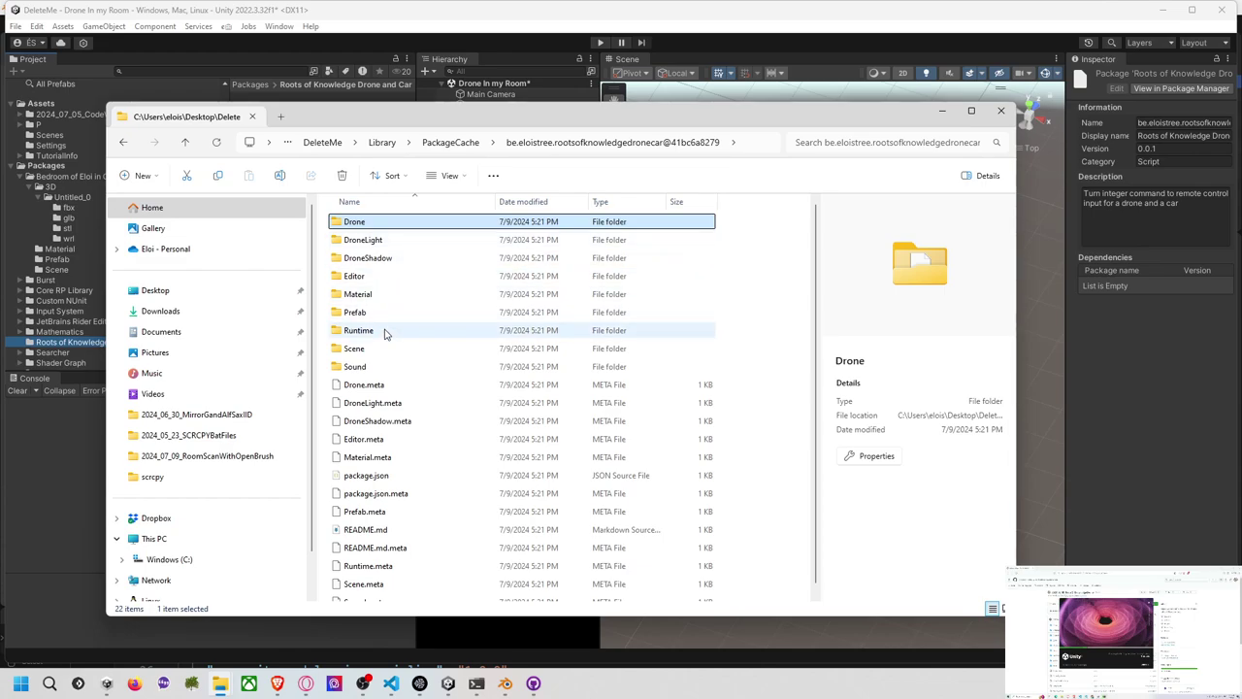
double_click(386, 331)
click(25, 438)
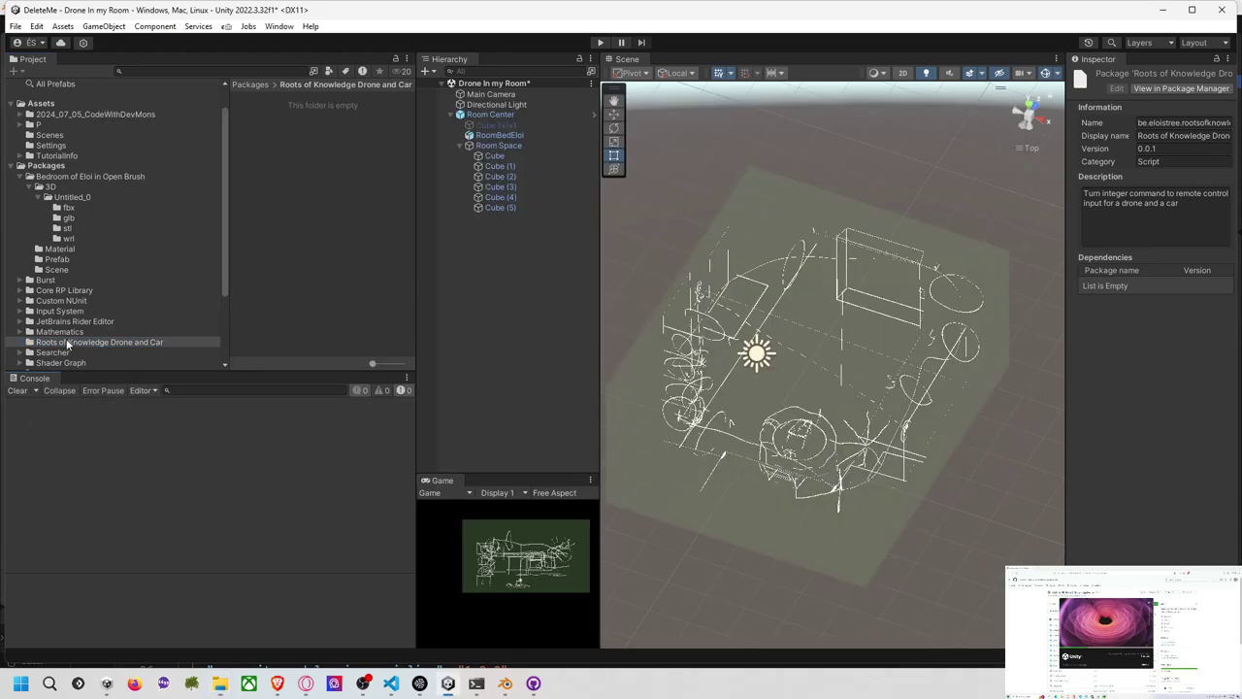
click(73, 345)
Delete the be.eloistree.rootsofknowledgedronecar line from manifest.json, then return to Unity to reinstall packages
key(alt+Tab)
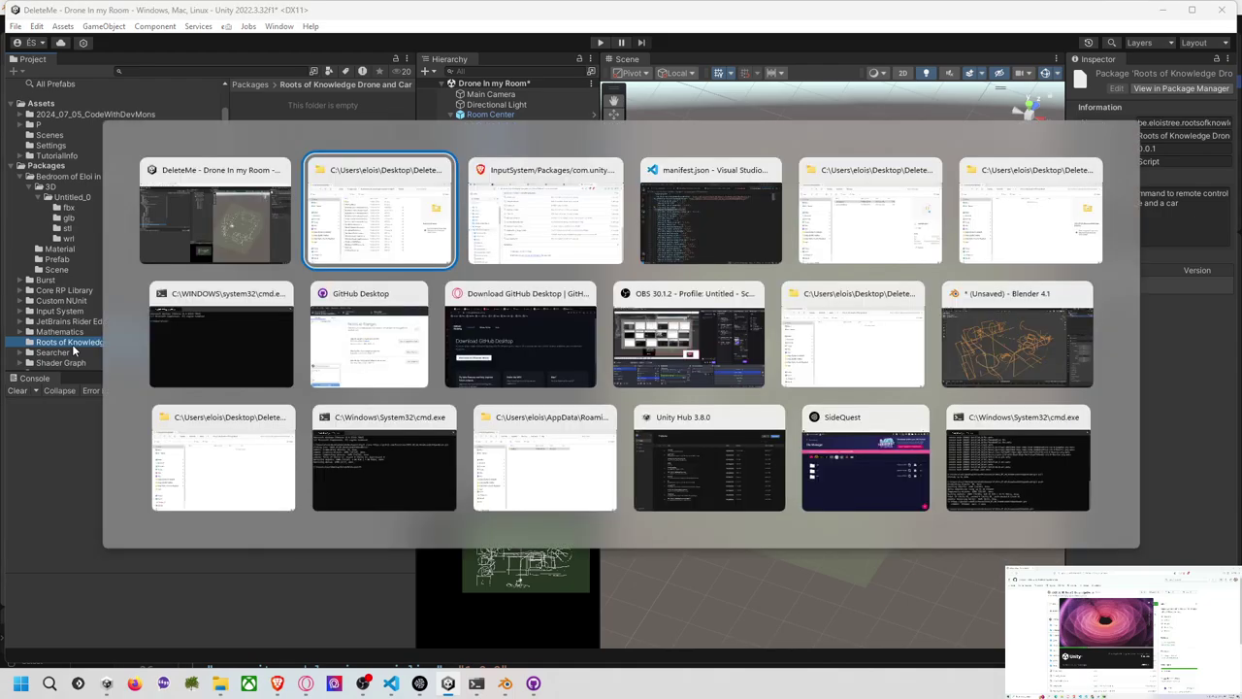
key(alt+Tab)
key(alt+Tab)
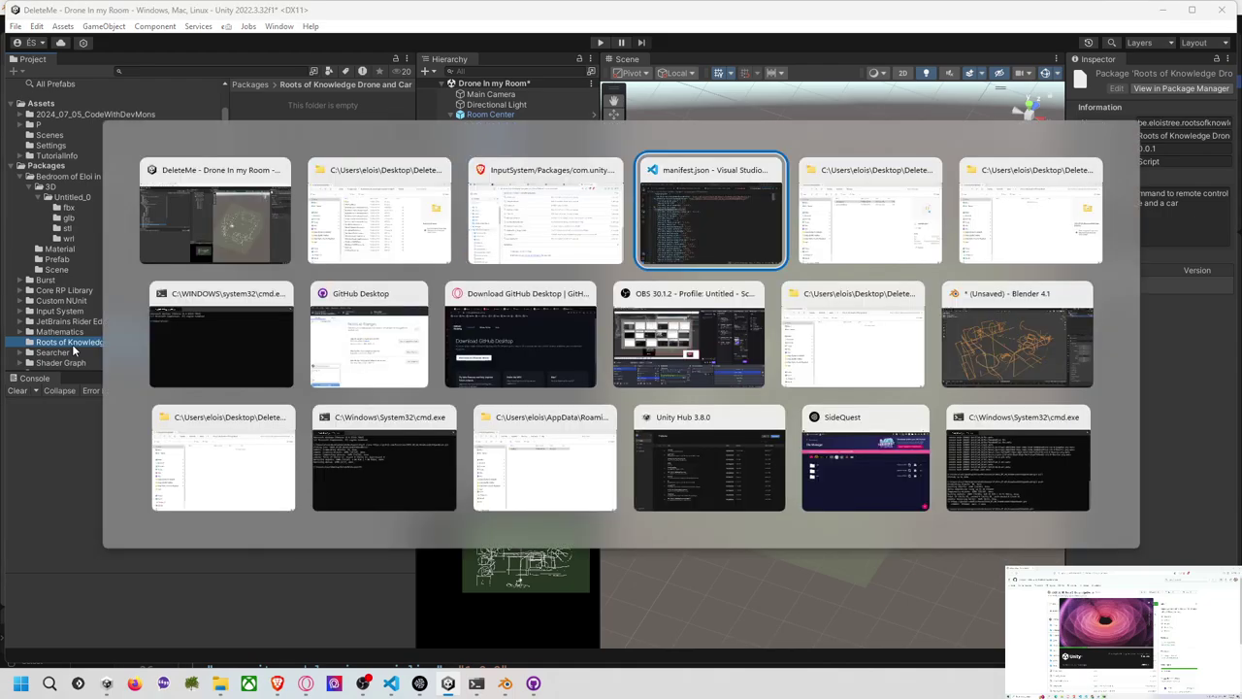
key(ctrl+z)
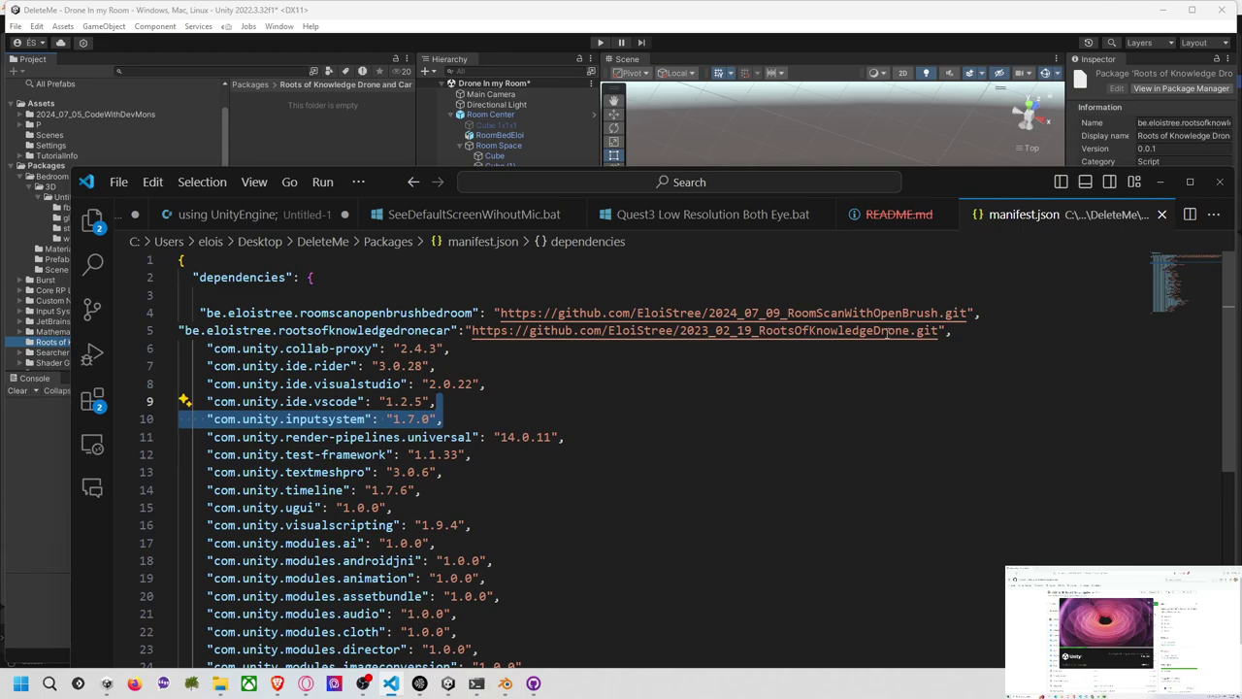
click(1016, 320)
key(Return)
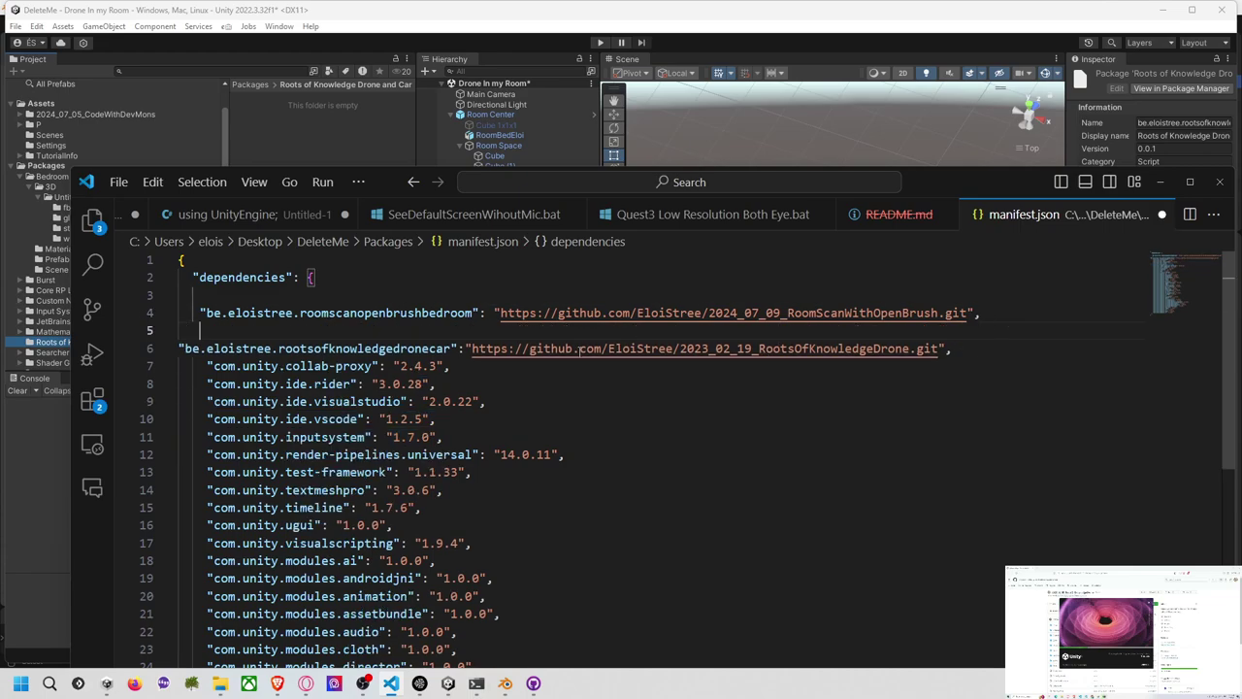
click(186, 347)
key(Tab)
key(Tab)
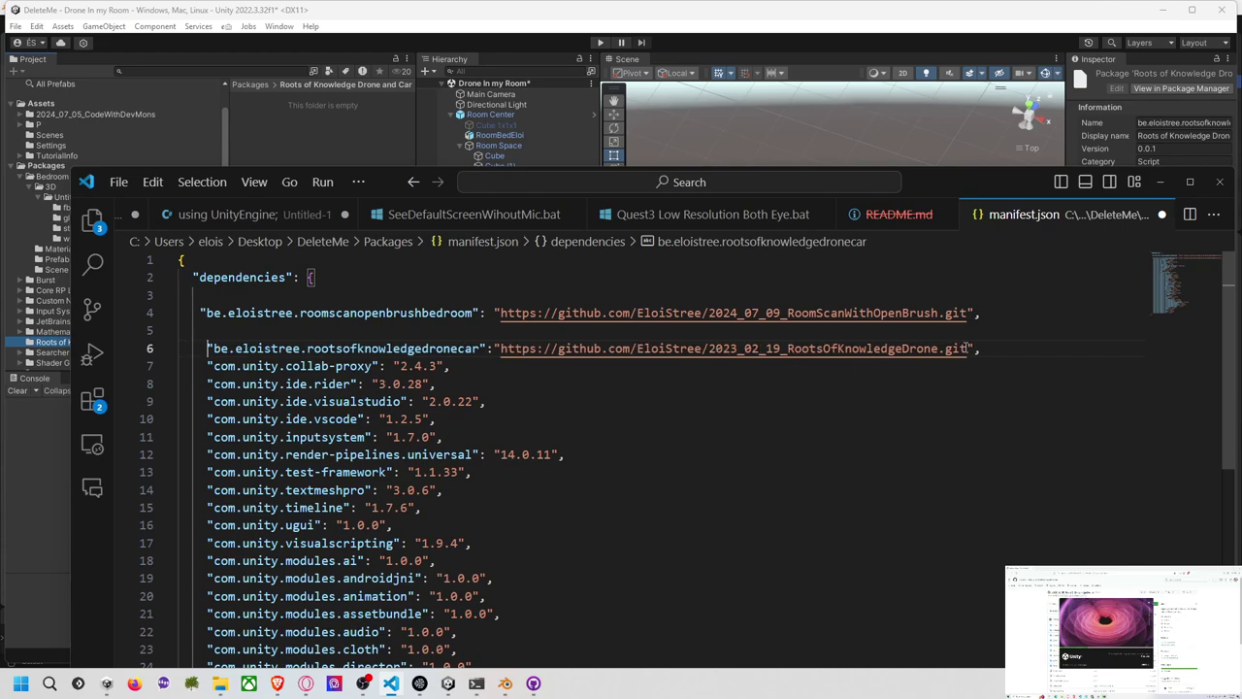
drag(968, 347, 501, 347)
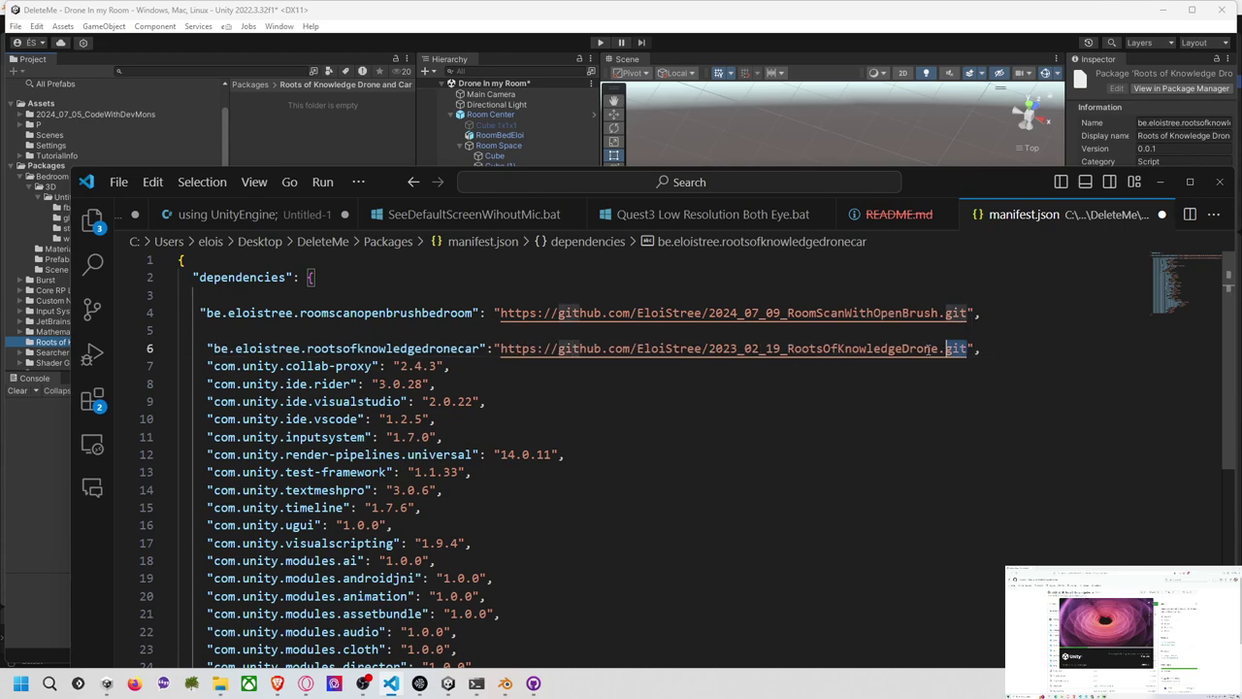
click(758, 356)
key(ctrl+shift+k)
key(Up)
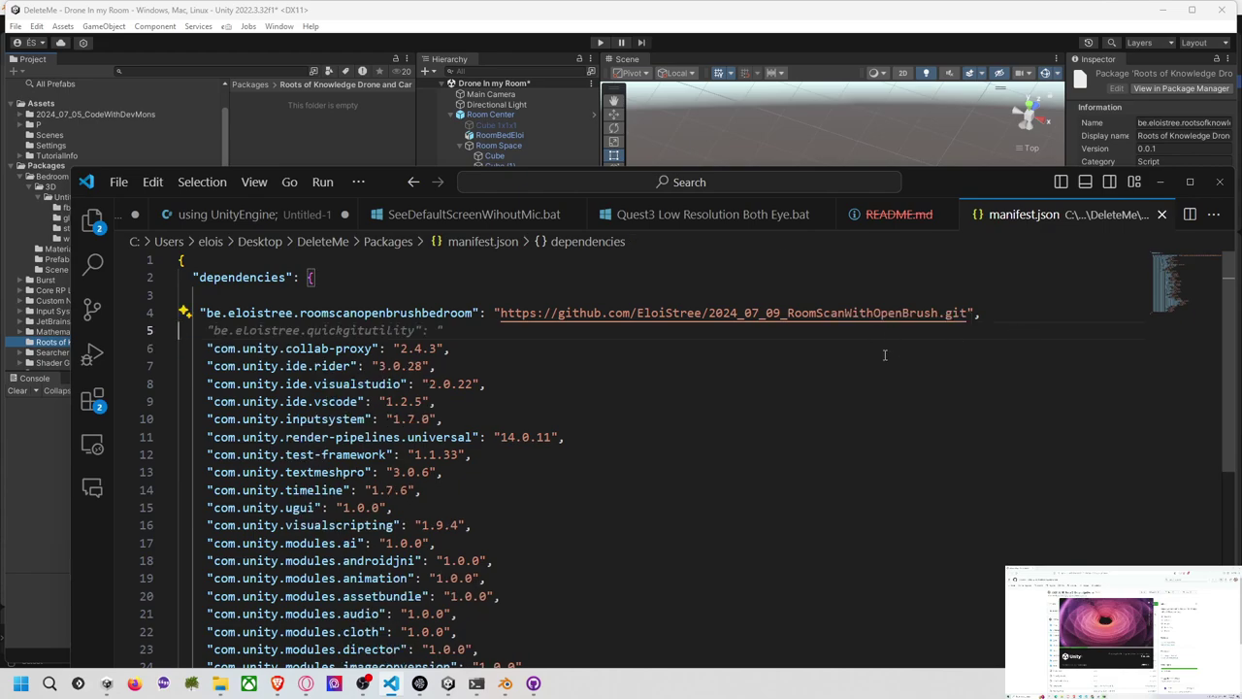
click(570, 63)
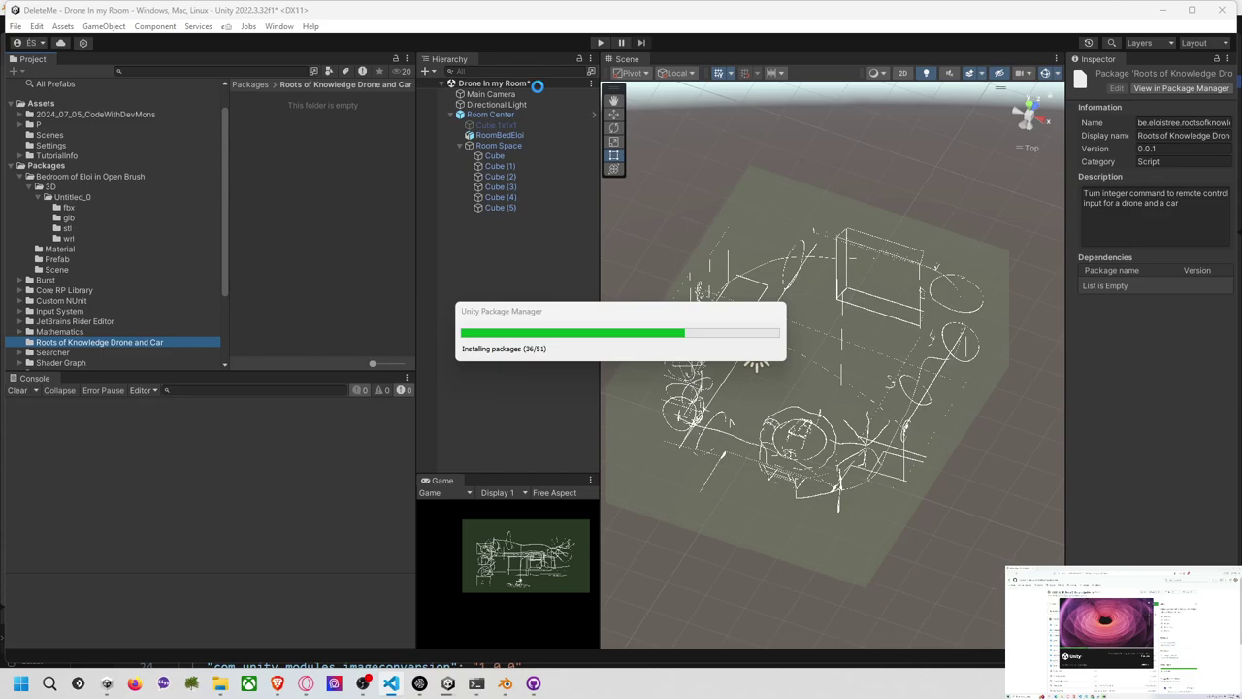
Add the RootsOfKnowledgeDrone package from its git URL in Package Manager and move the window aside
click(280, 27)
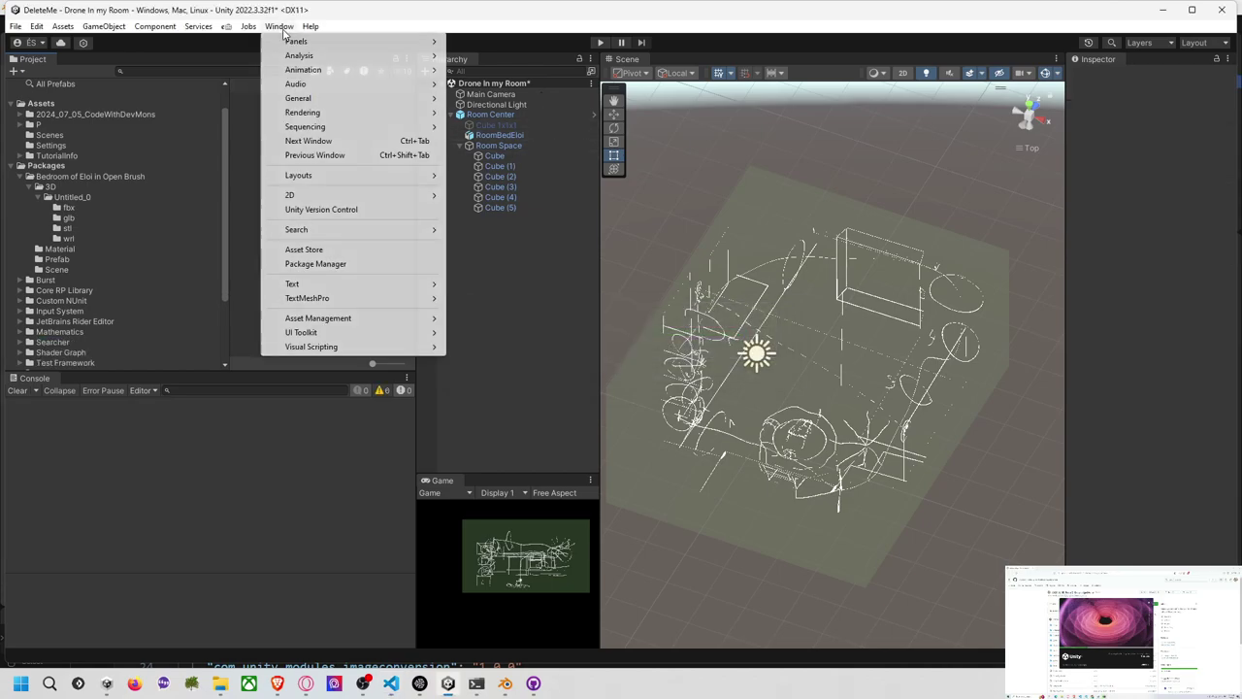
click(342, 264)
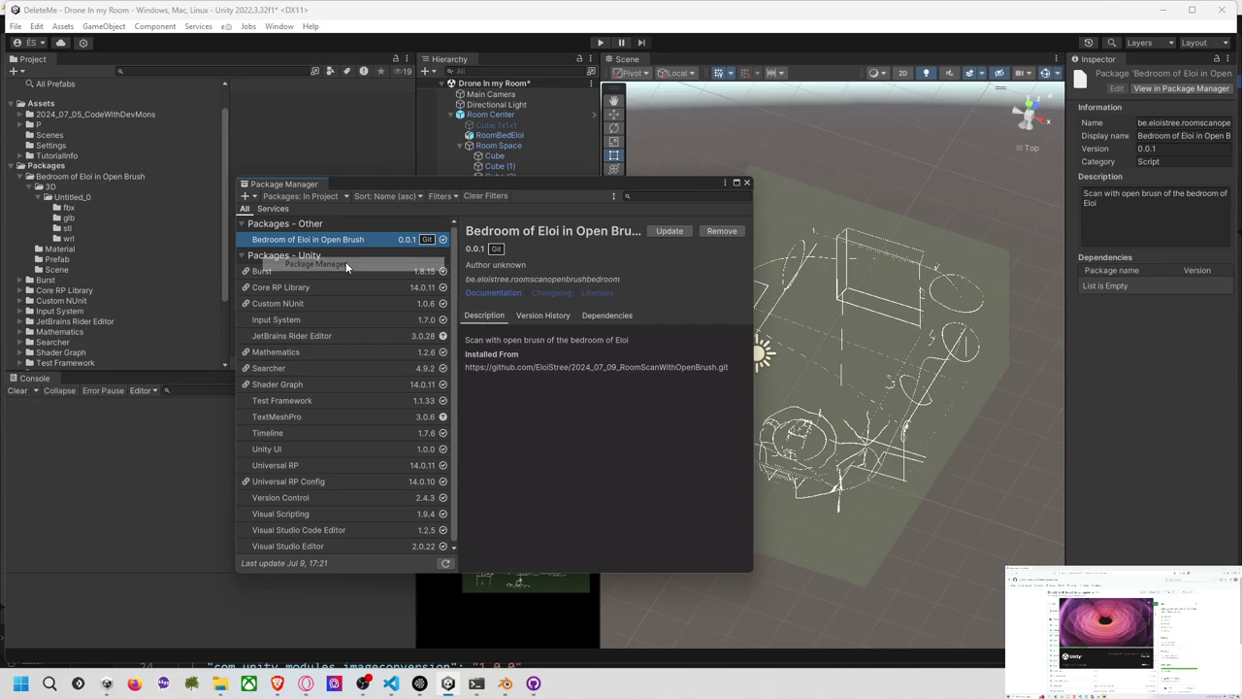
click(249, 196)
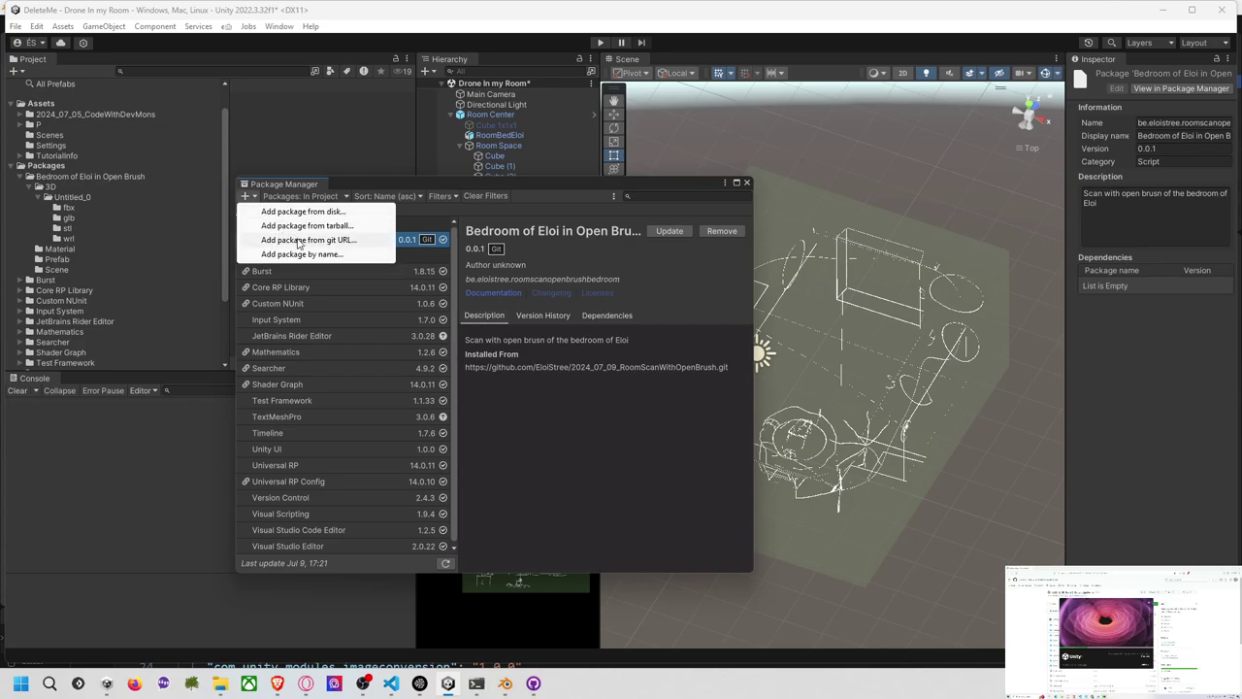
click(299, 239)
click(738, 226)
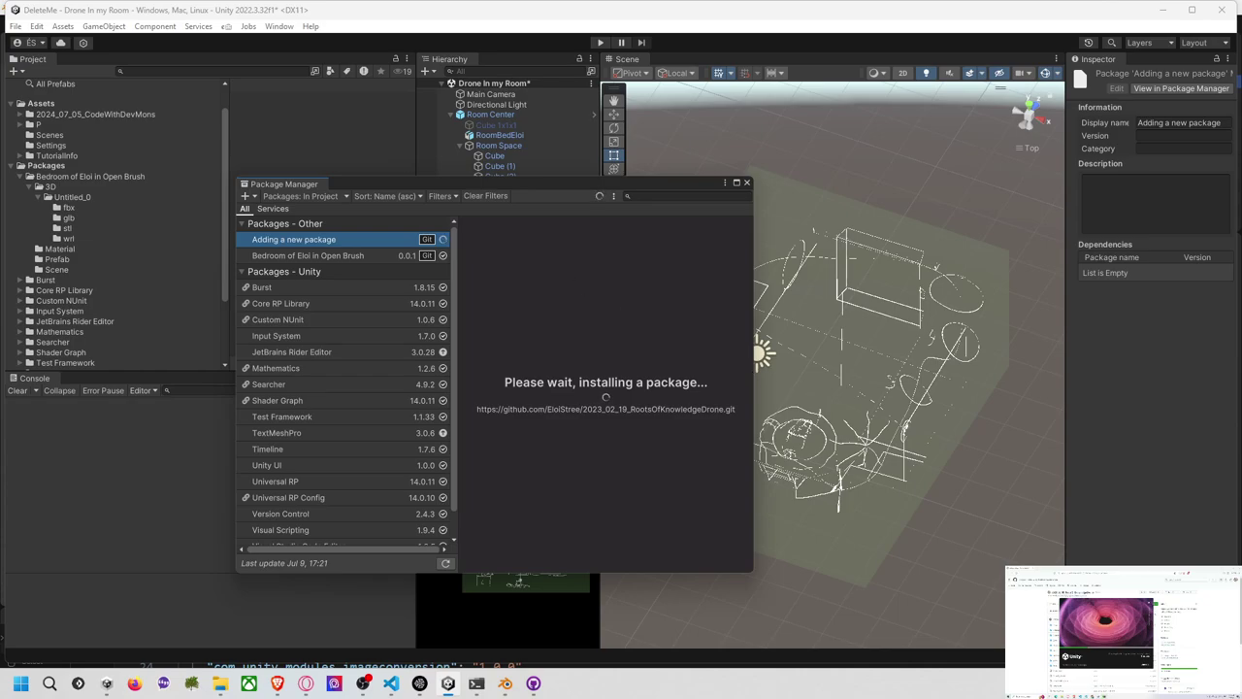
key(super+a)
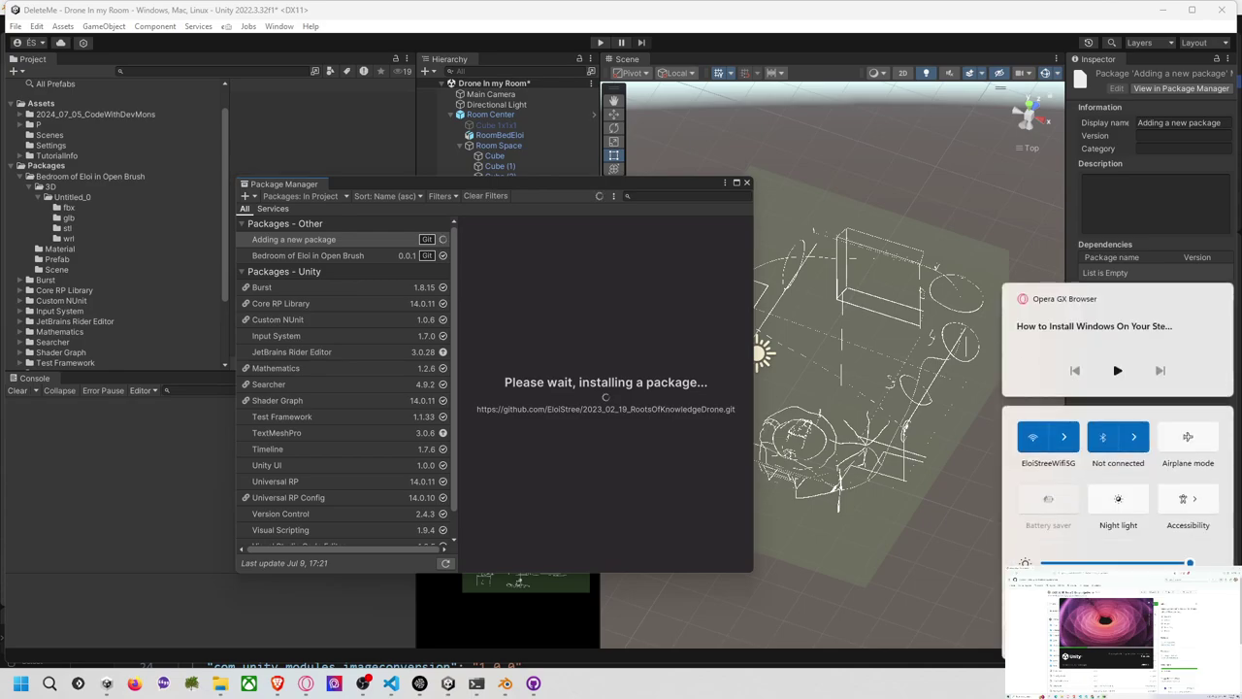
click(680, 366)
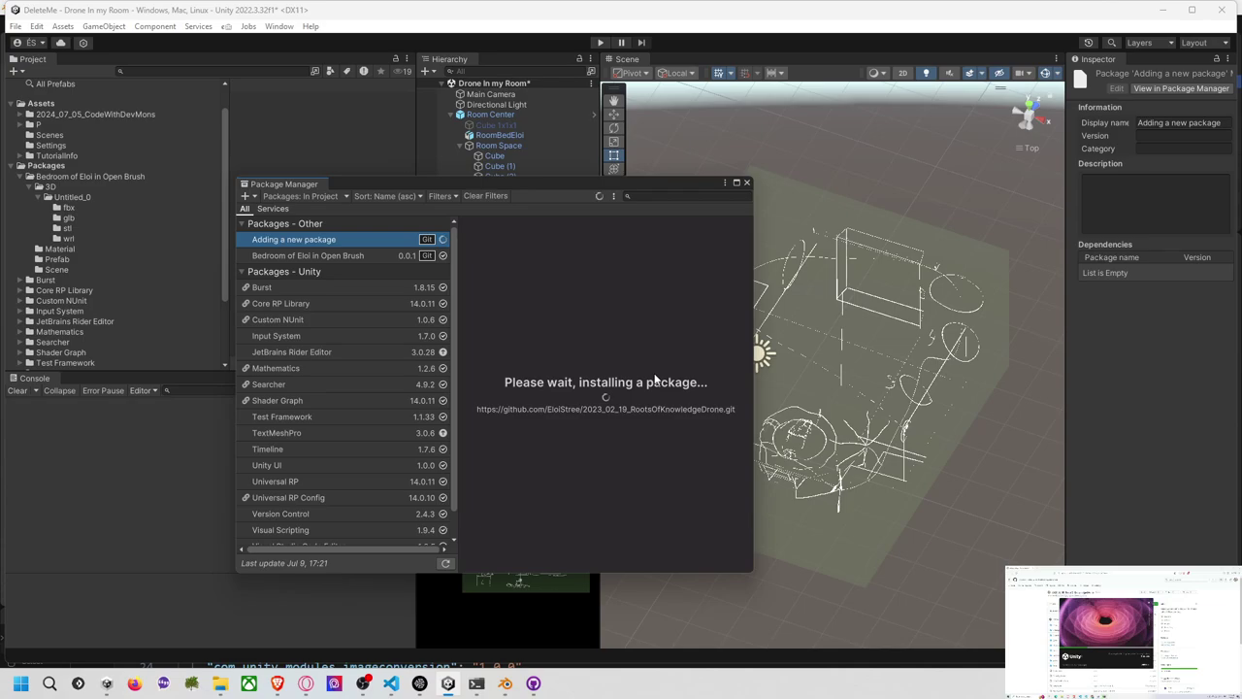
drag(561, 184, 590, 215)
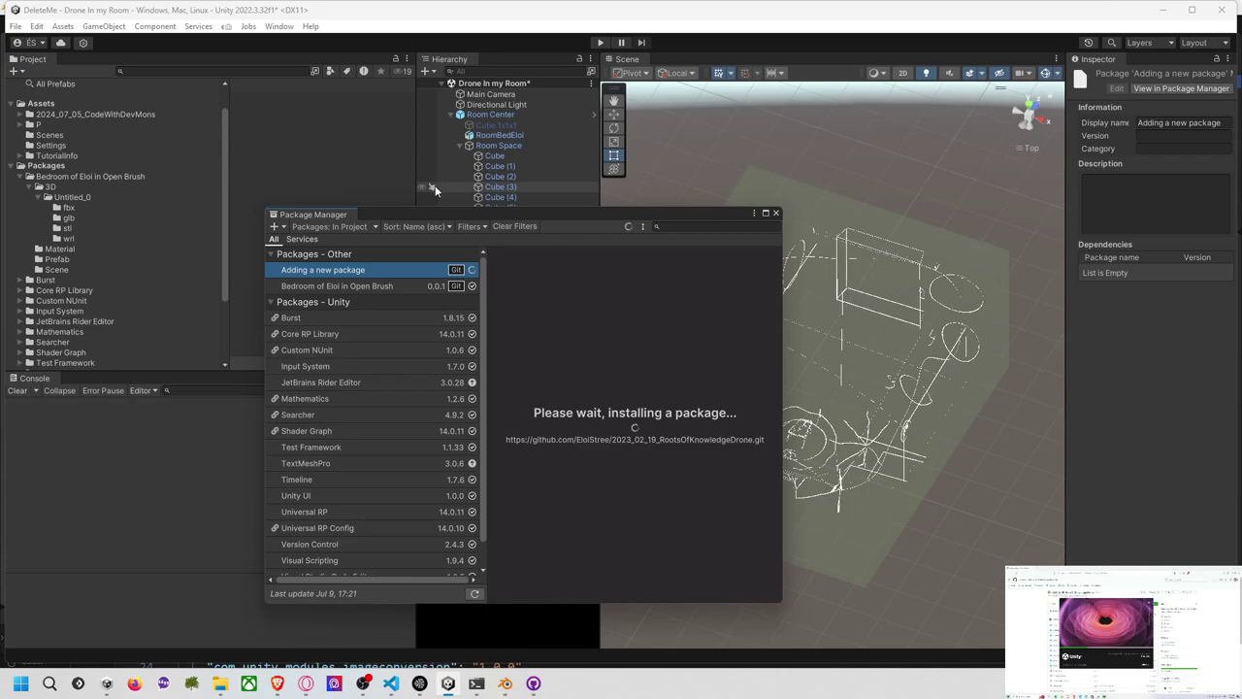
drag(631, 216, 602, 342)
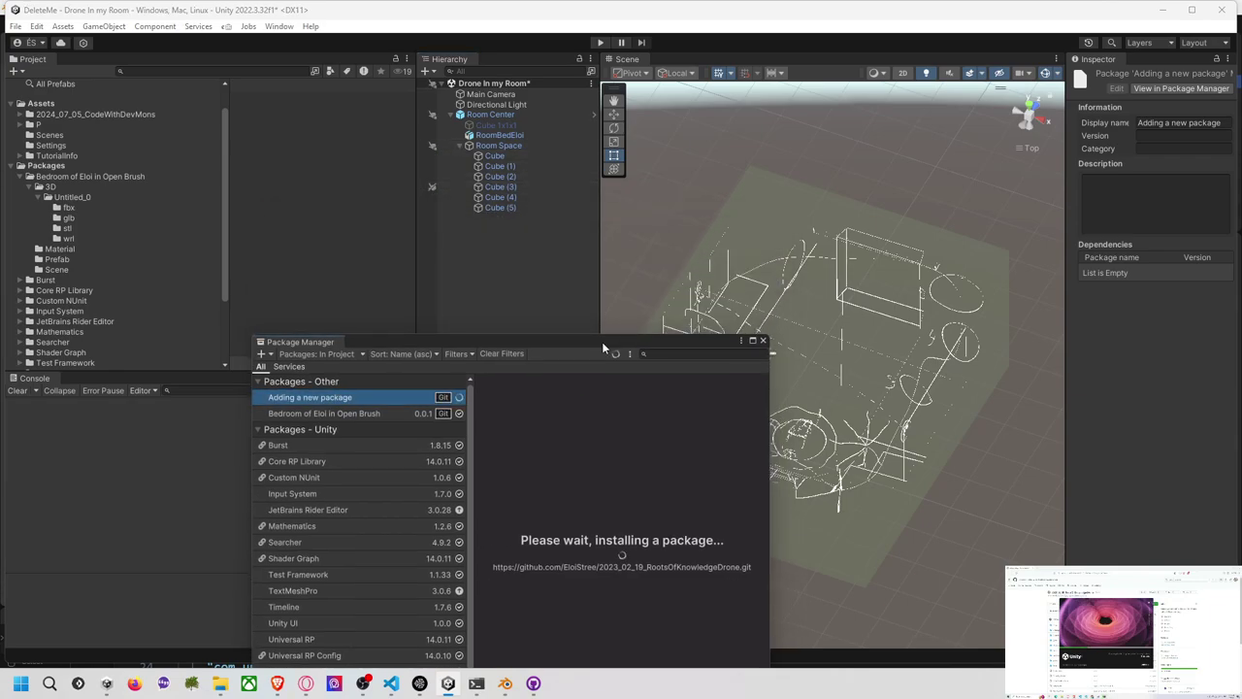
Create a new scene from the Basic (URP) template
click(17, 26)
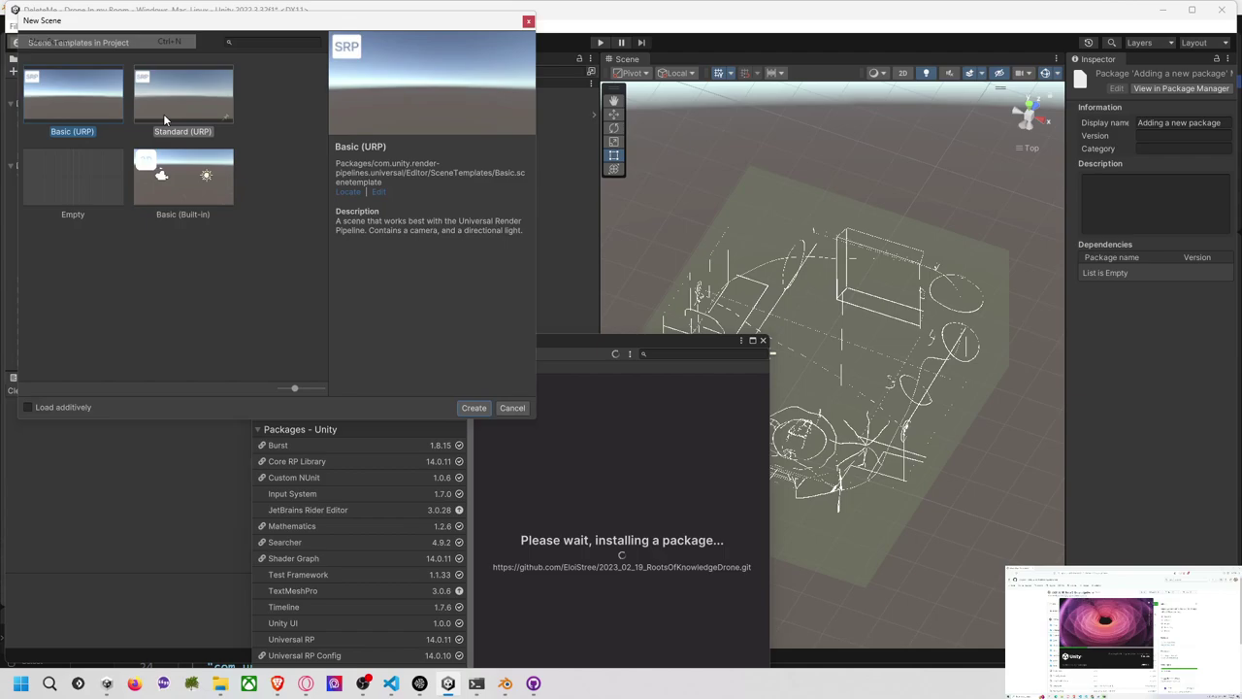
click(48, 43)
click(471, 407)
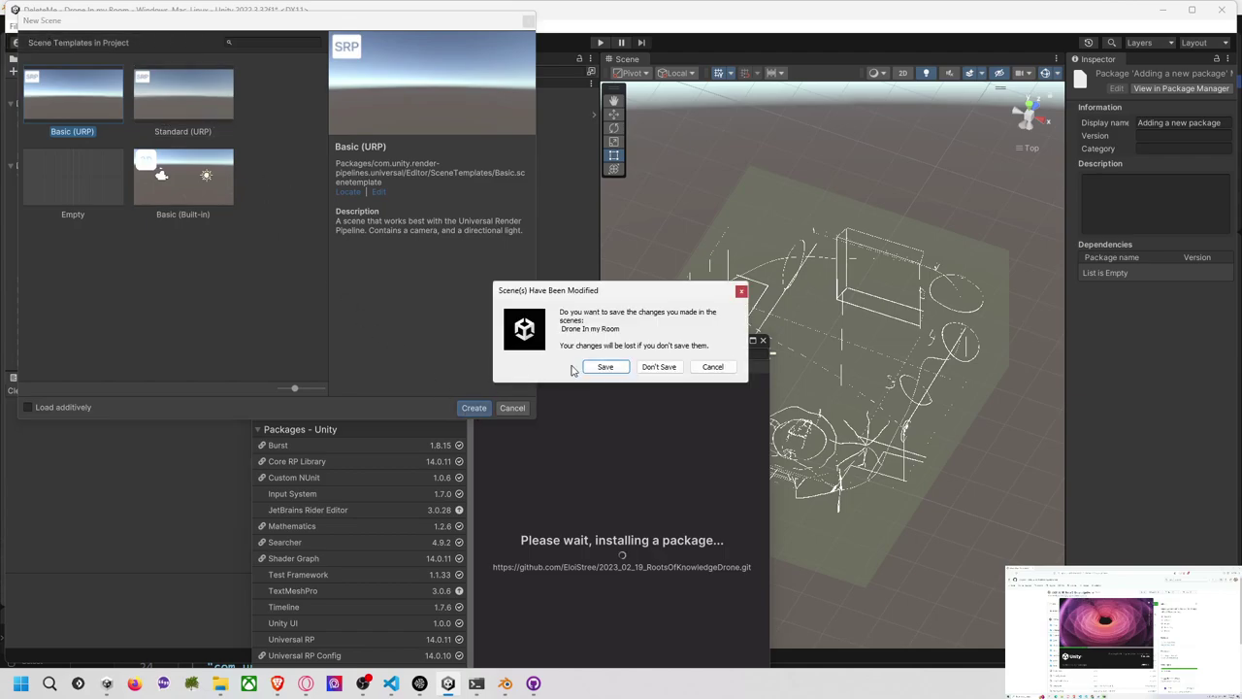
Dismiss the save prompt and drag Room Center from the bedroom package's Prefab folder into the scene
click(661, 368)
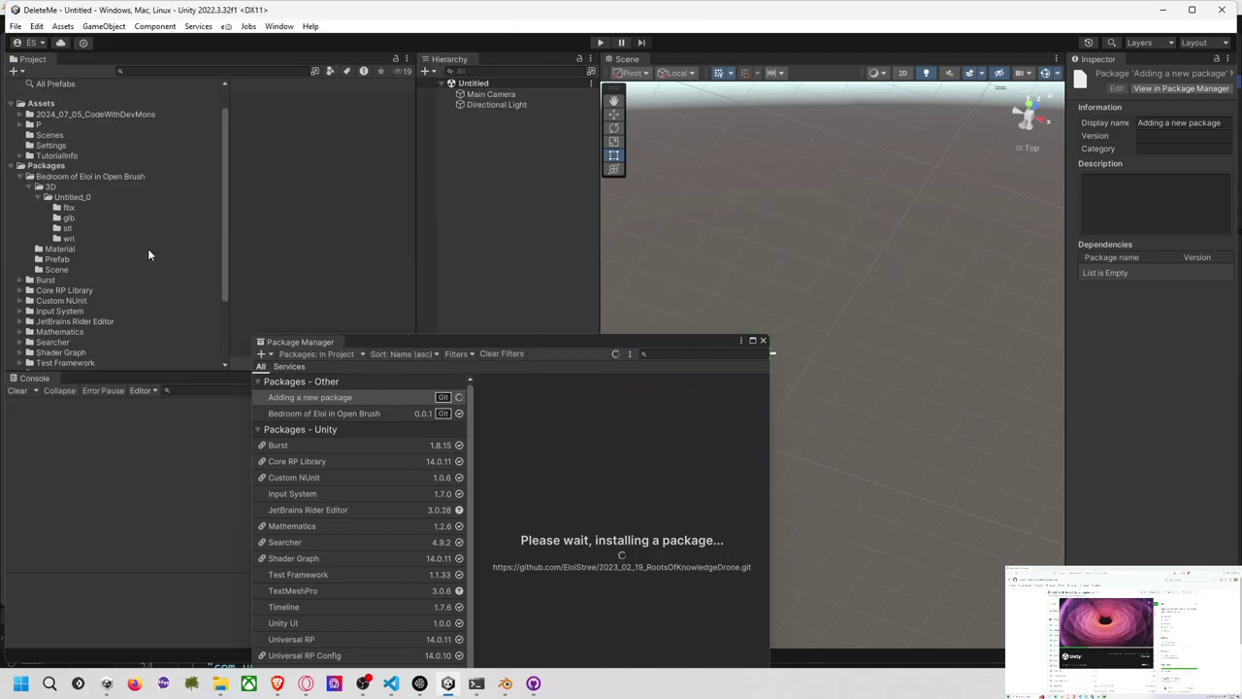
scroll(89, 301, down, 3)
scroll(87, 302, down, 1)
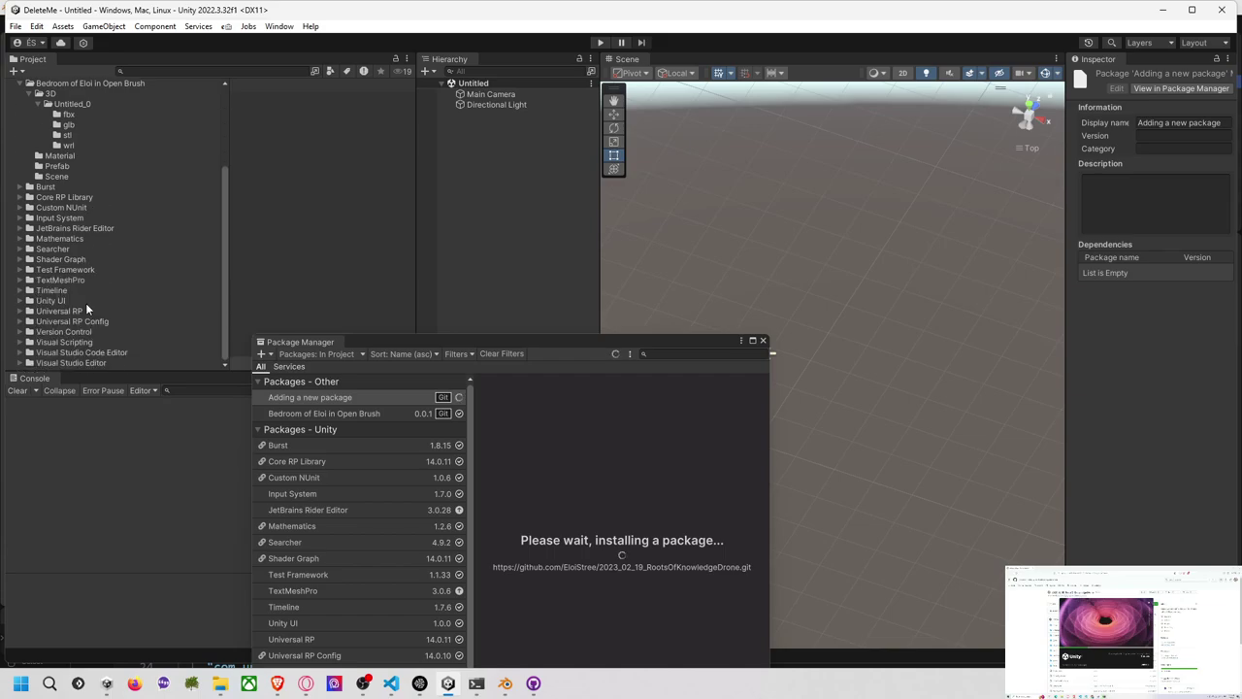
scroll(86, 287, up, 5)
click(113, 207)
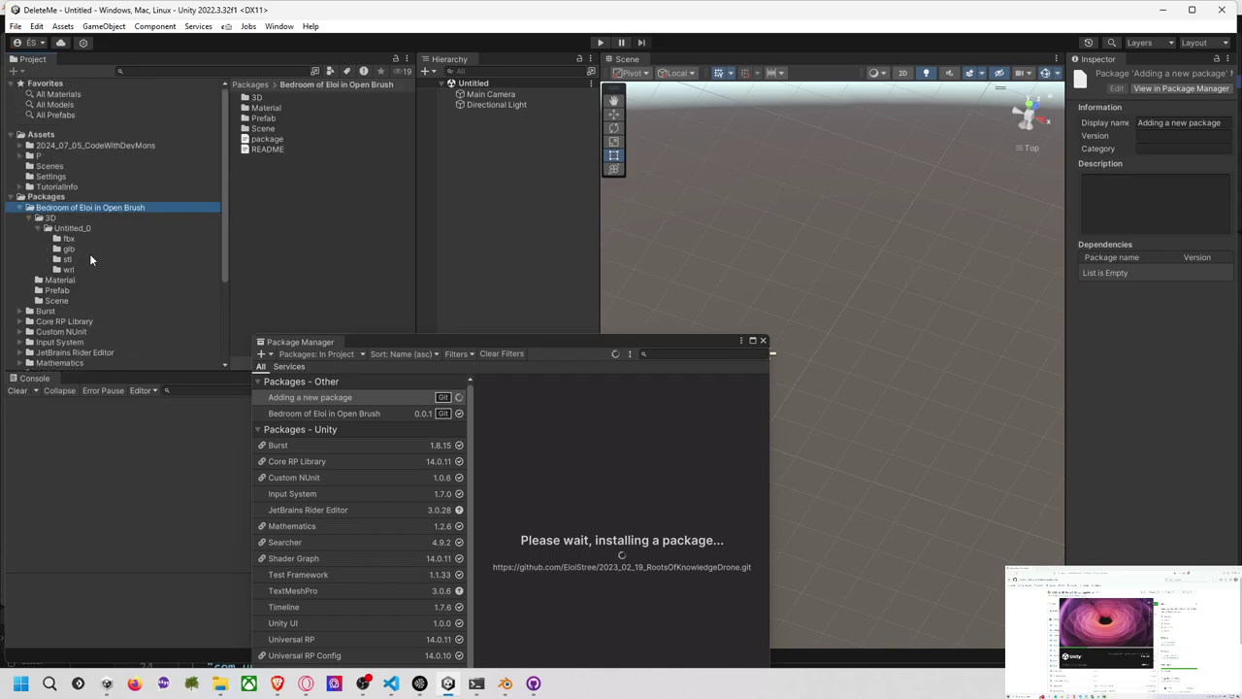
click(68, 289)
drag(275, 97, 561, 214)
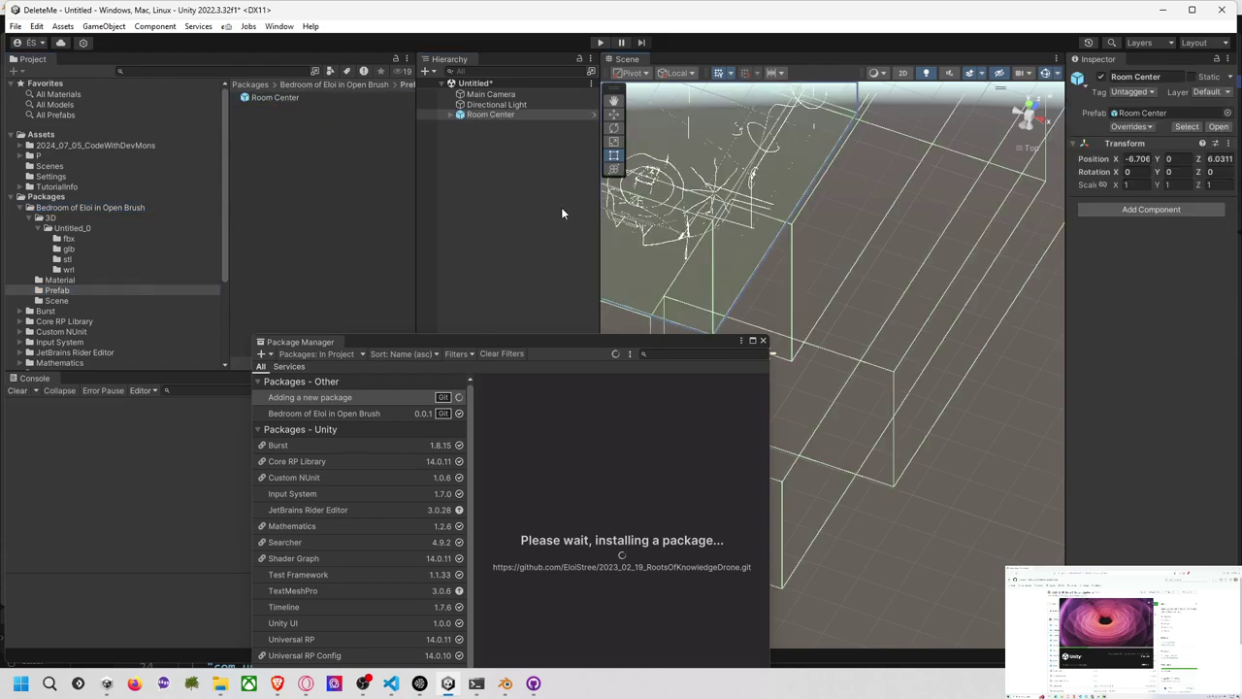
Set Room Center's Position X to 0 and inspect the failed package install error in the Console
double_click(1136, 158)
text(0)
key(Return)
double_click(1219, 159)
click(520, 231)
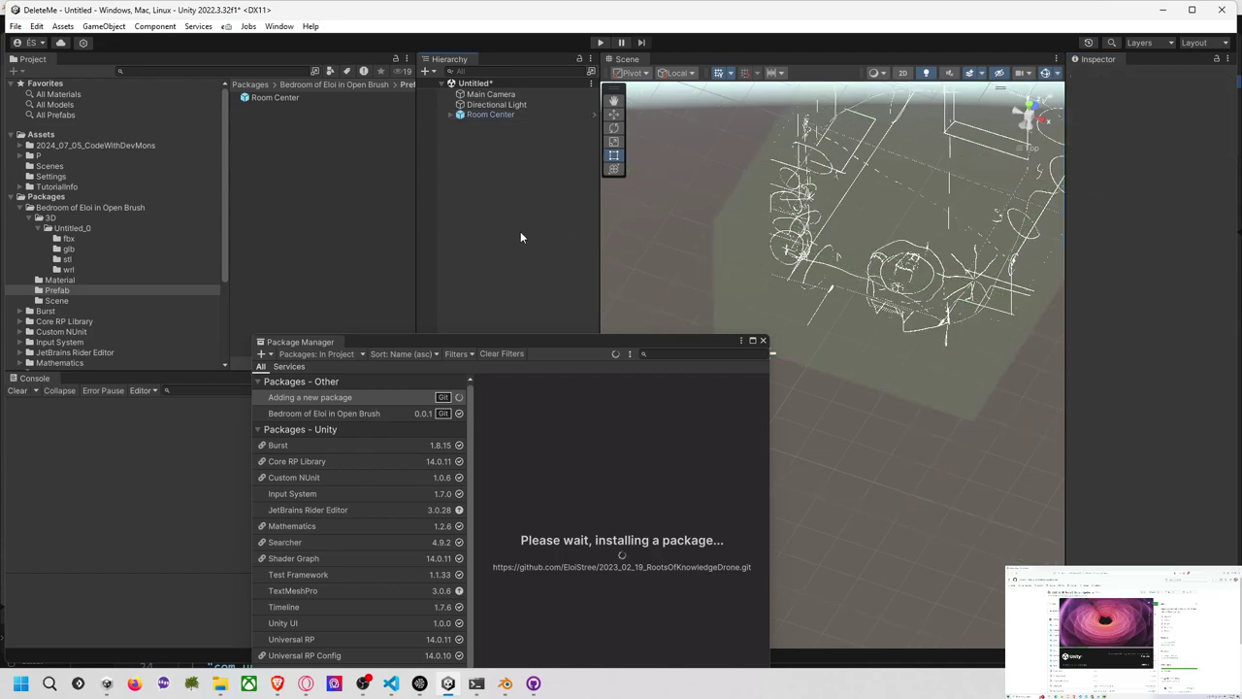
middle_drag(671, 233, 581, 253)
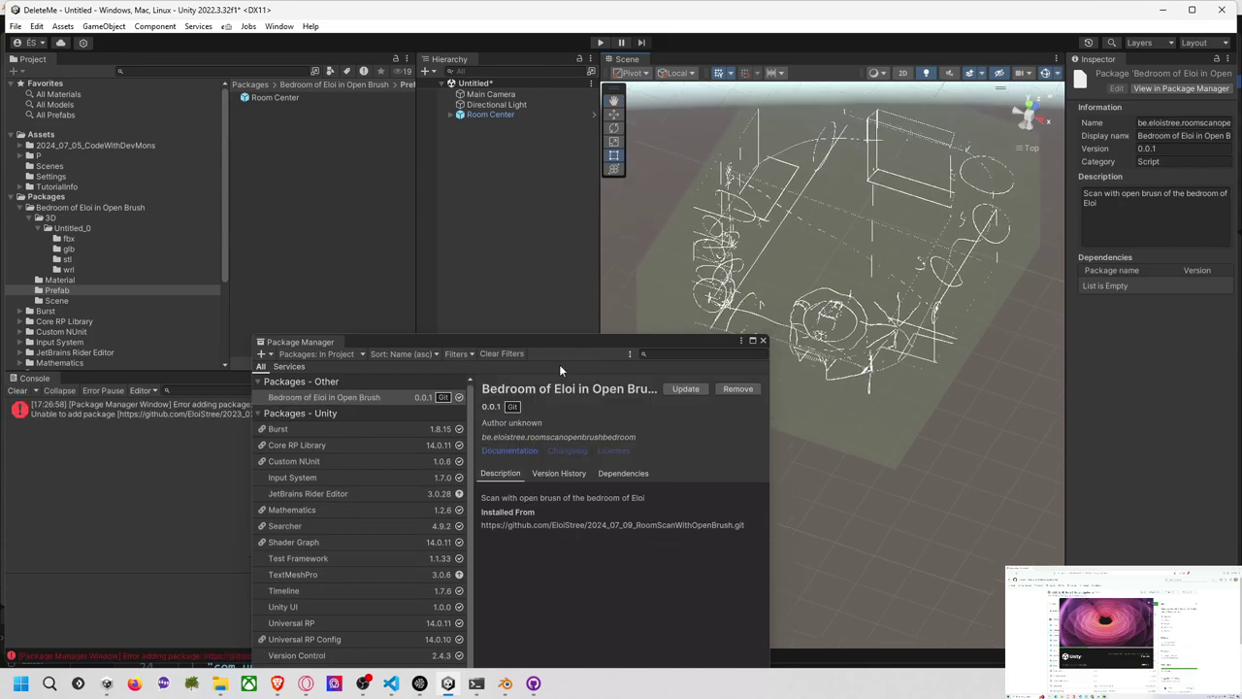
click(140, 412)
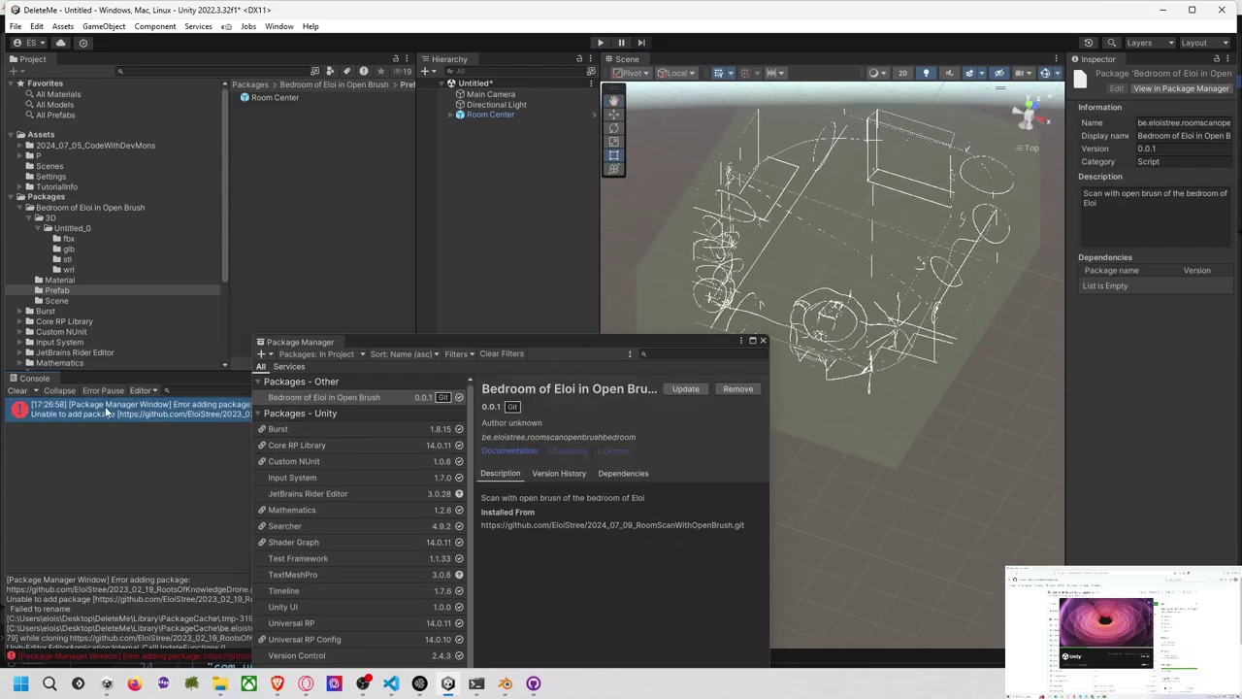
Commit the README changes containing the com.unity.inputsystem 1.7.0 line on GitHub
key(alt+Tab)
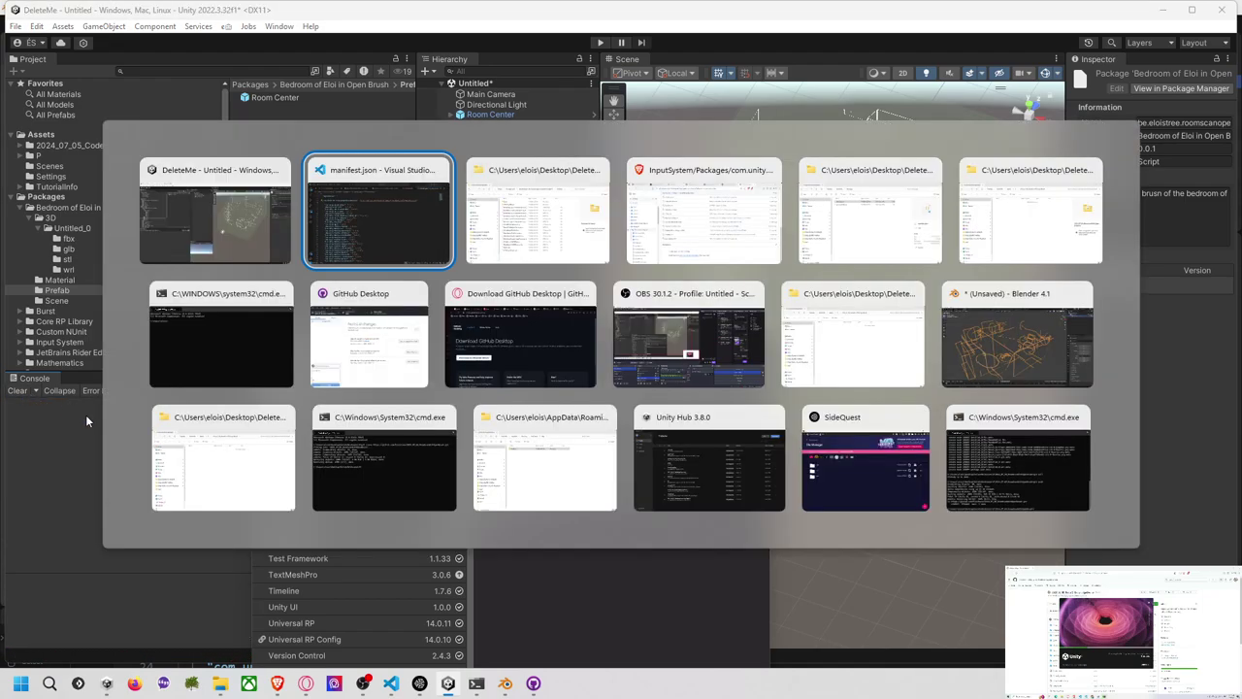
key(alt+Tab)
key(alt+Tab)
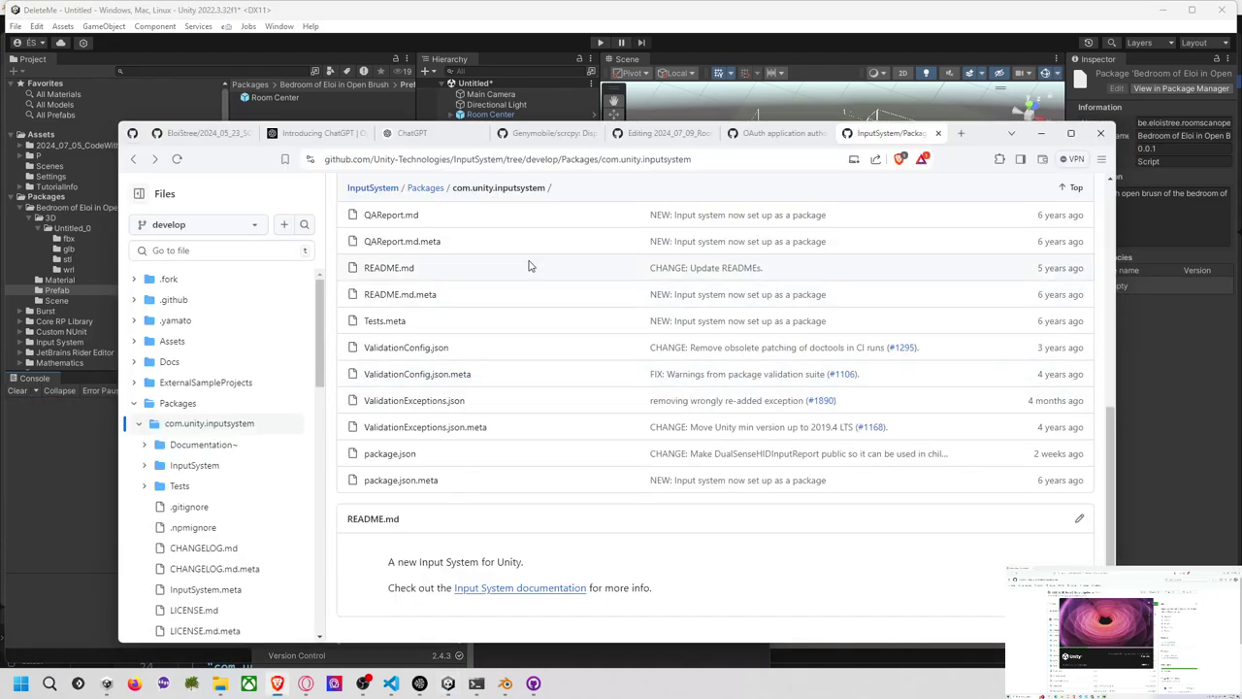
scroll(507, 318, up, 5)
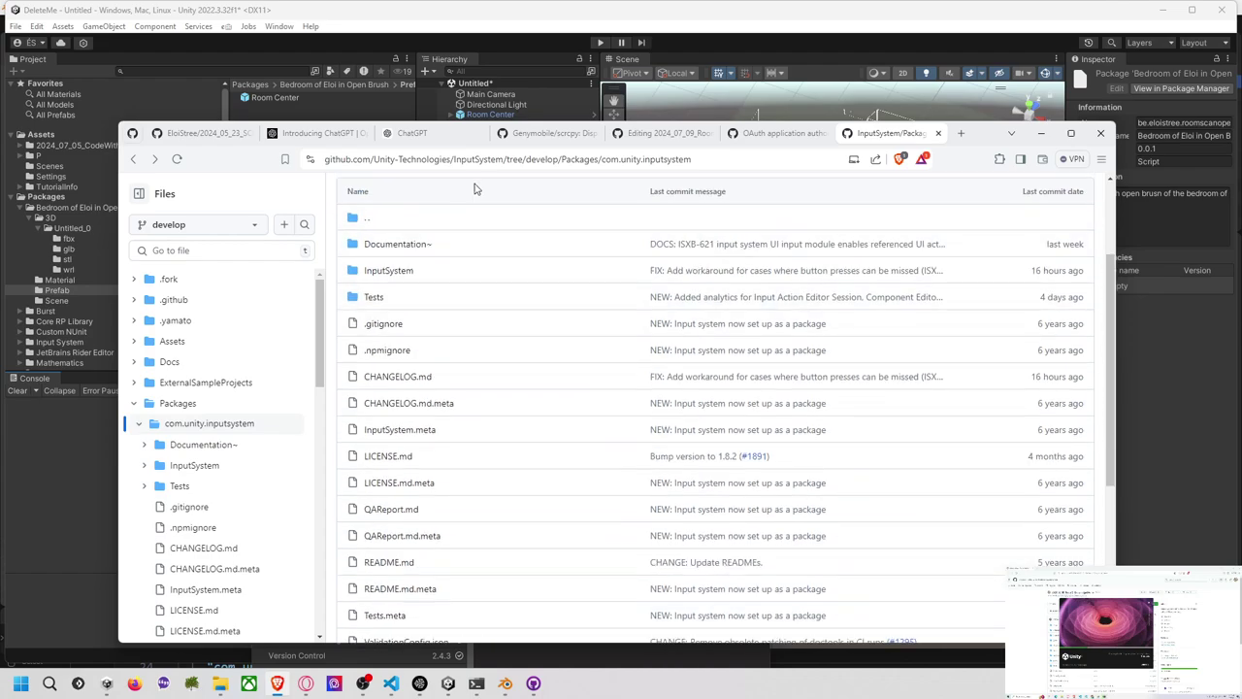
click(748, 133)
click(686, 135)
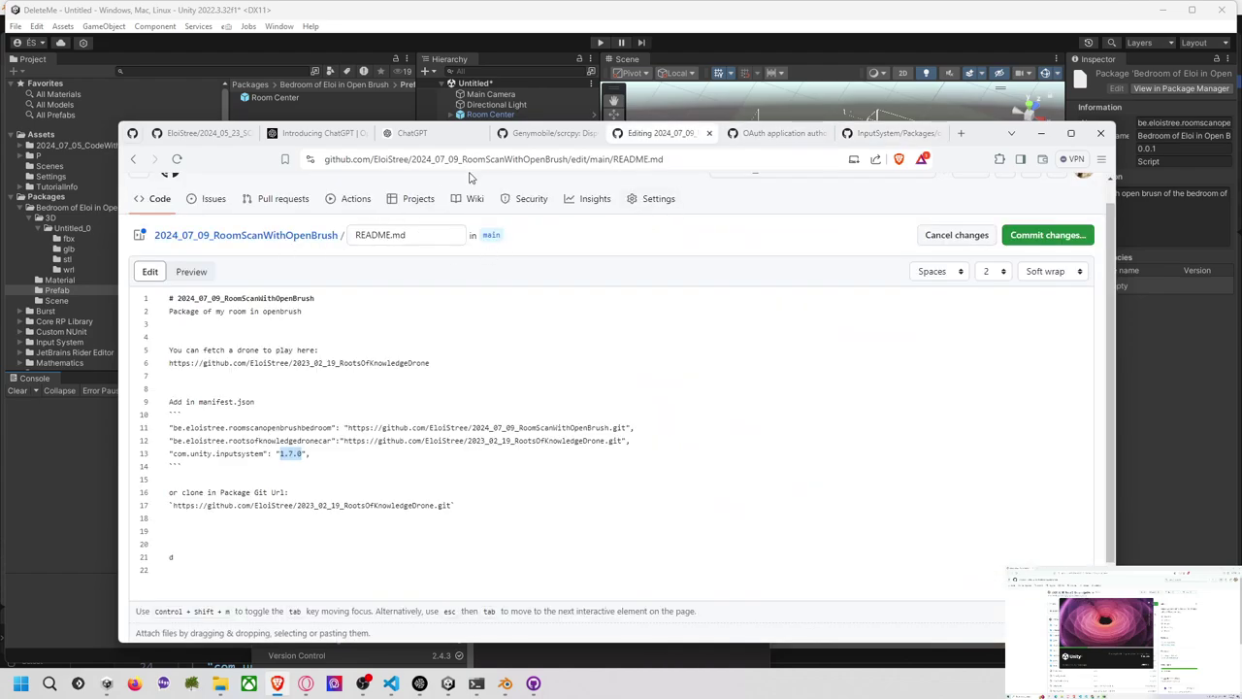
click(544, 133)
click(659, 133)
click(1044, 238)
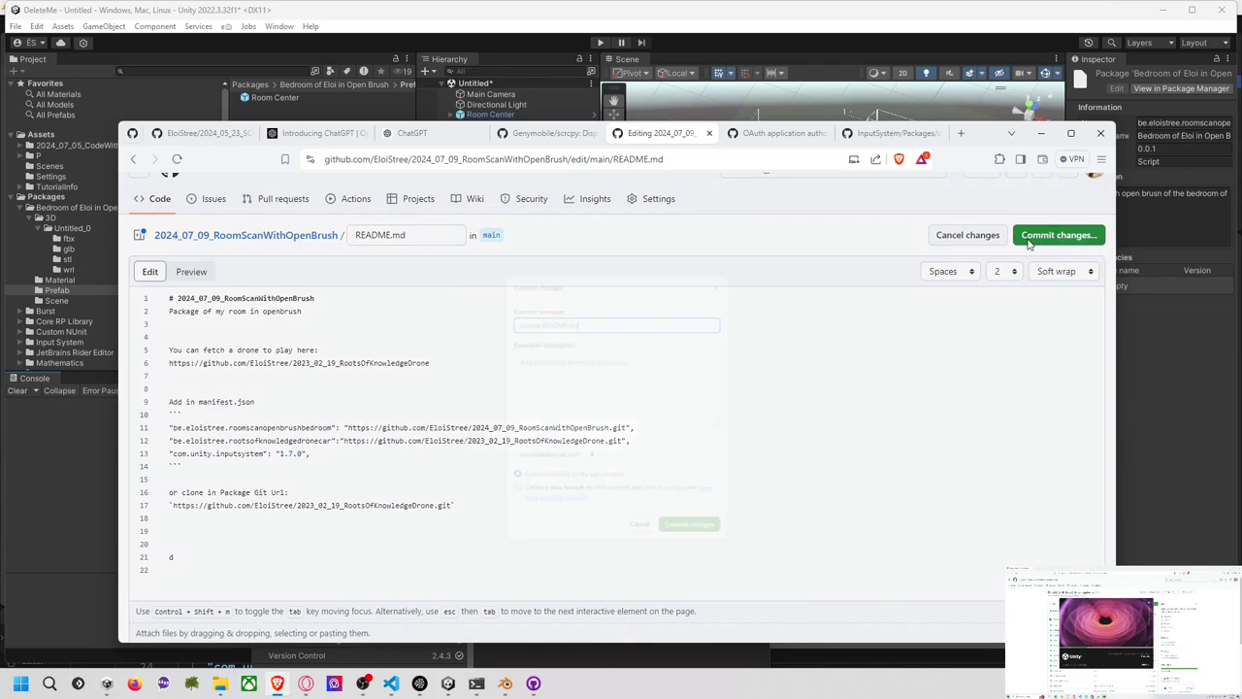
click(698, 572)
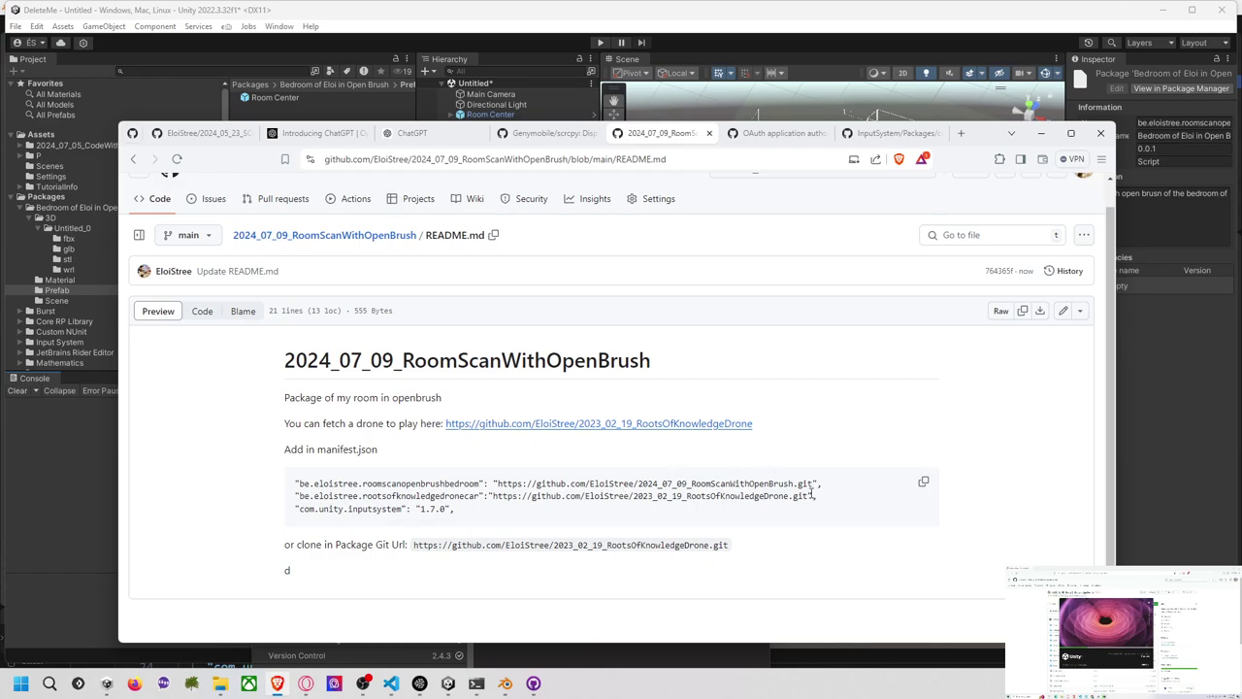
Select the full RootsOfKnowledgeDrone git URL in the README and return to Unity
drag(806, 496, 689, 496)
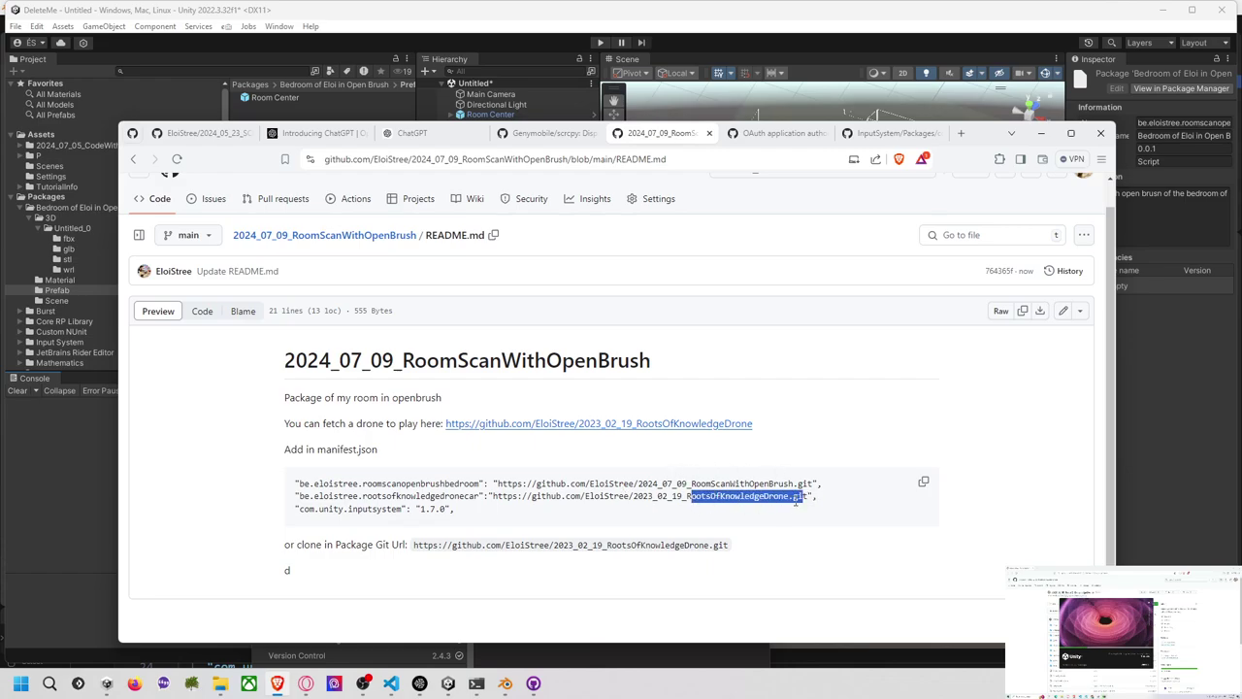
drag(810, 496, 493, 496)
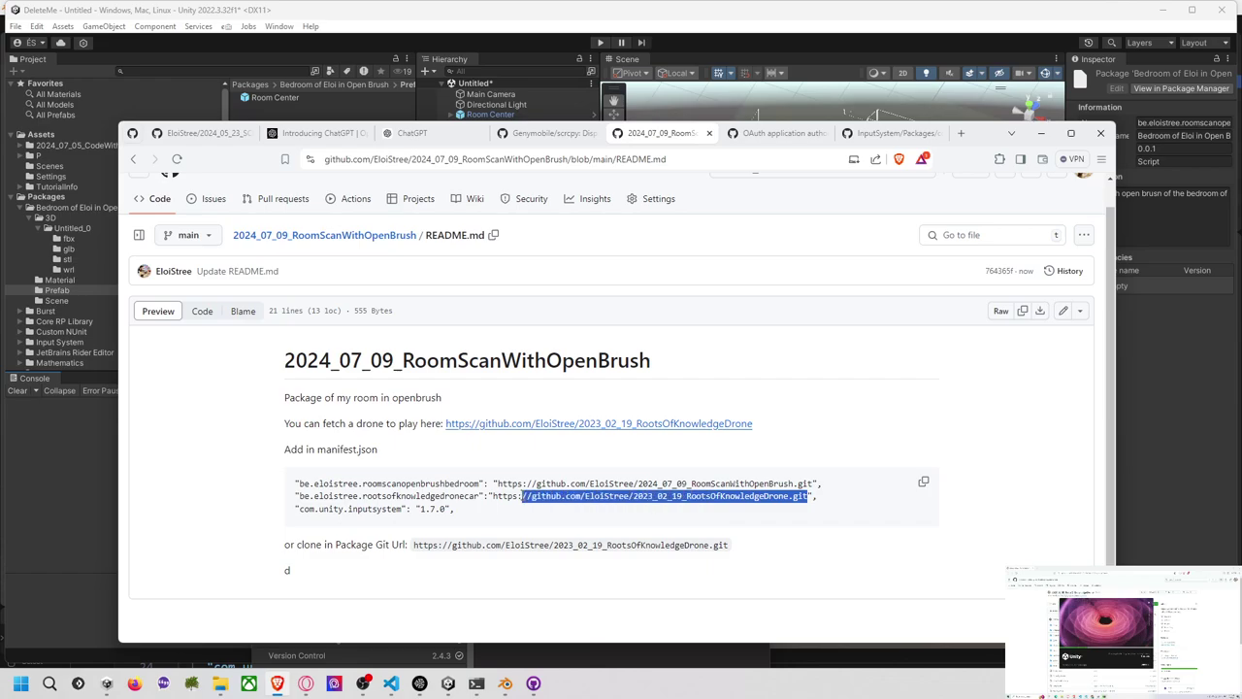
key(alt+Tab)
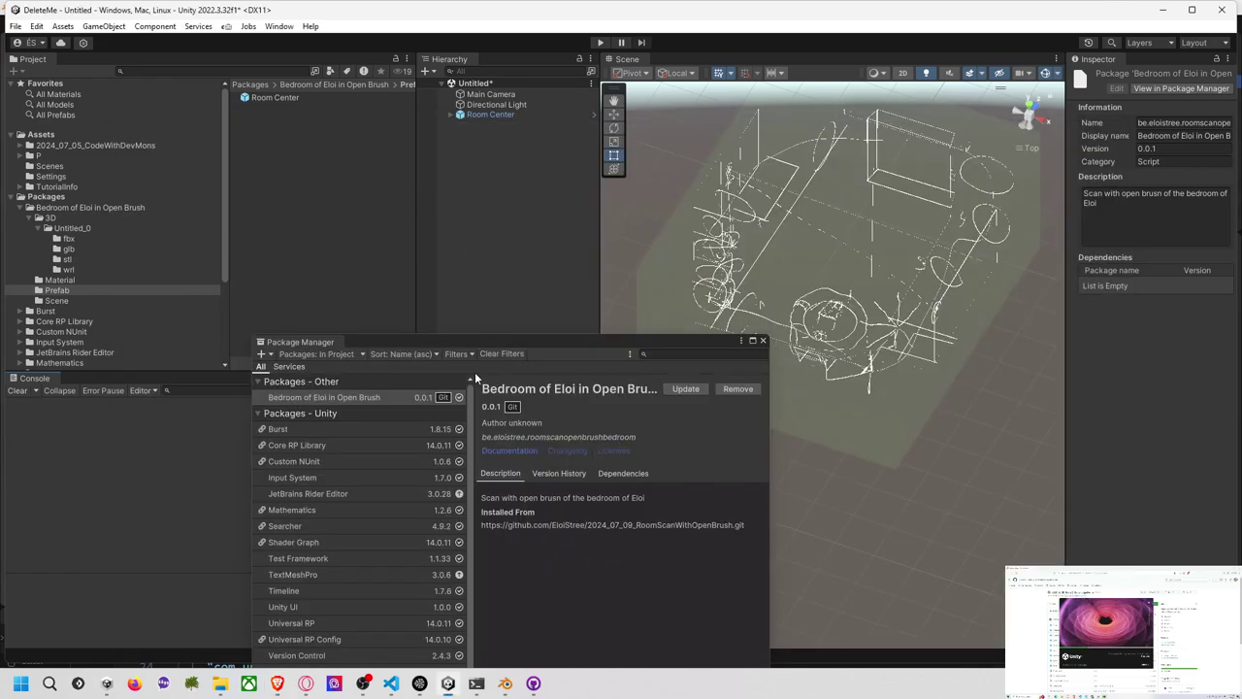
Add the RootsOfKnowledgeDrone package from its pasted git URL, then close the Package Manager
click(261, 353)
click(330, 398)
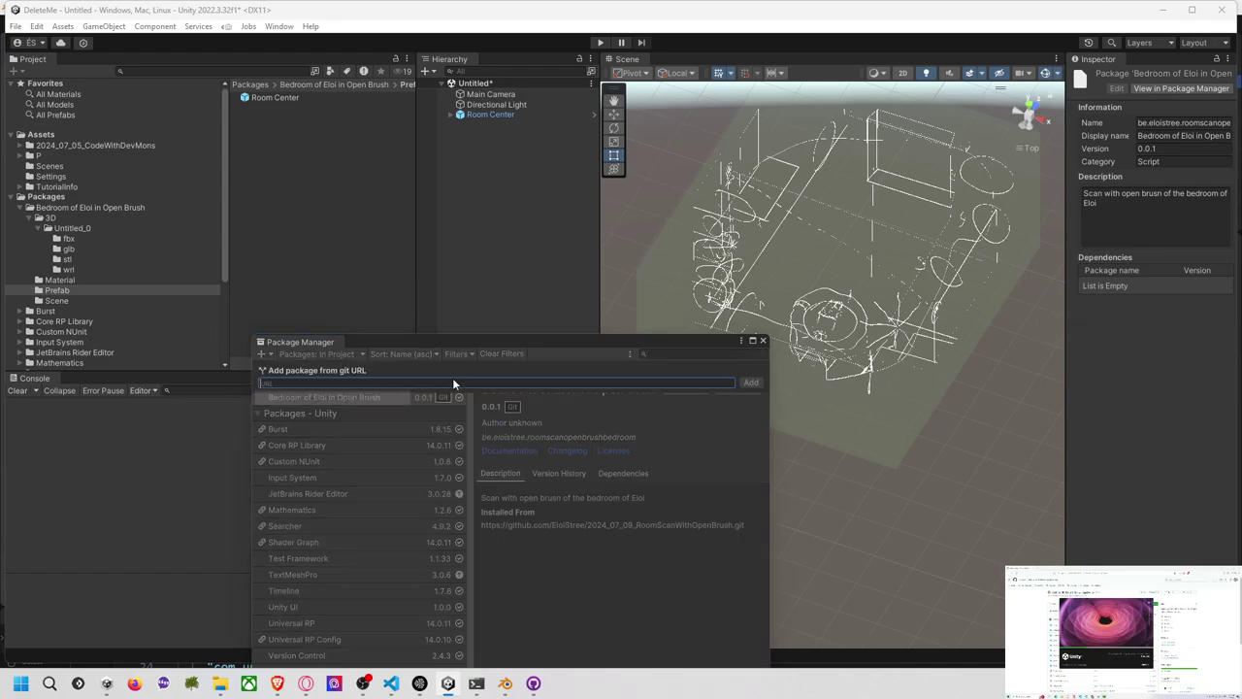
text(https://github.com/EloiStree/2023_02_19_RootsOfKnowledgeDrone.git)
click(753, 382)
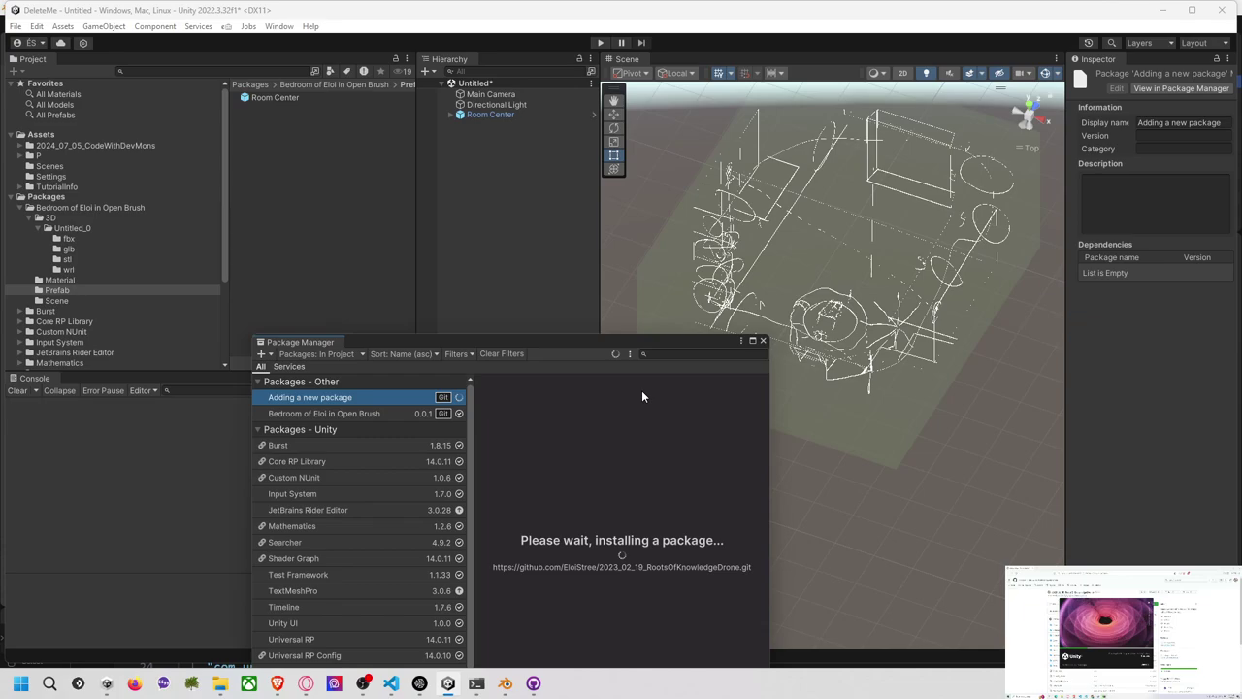
click(763, 341)
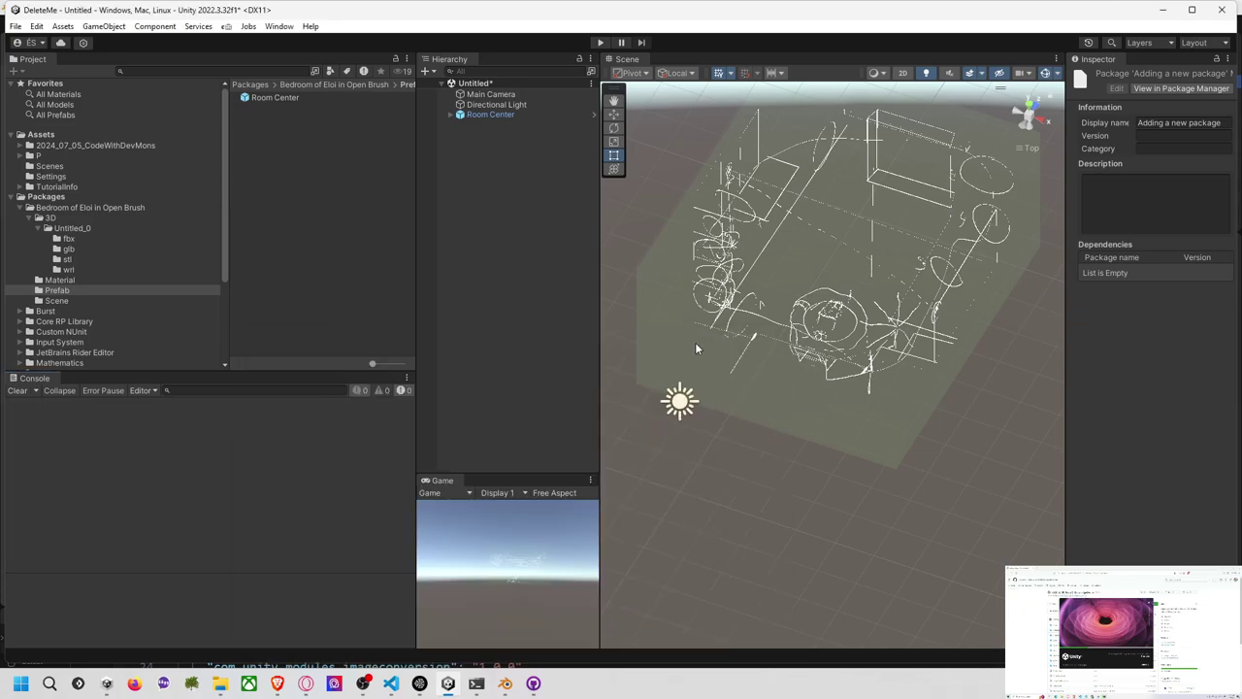
Create an empty object named 'Center' followed by the author's name in the Hierarchy
click(478, 114)
click(524, 177)
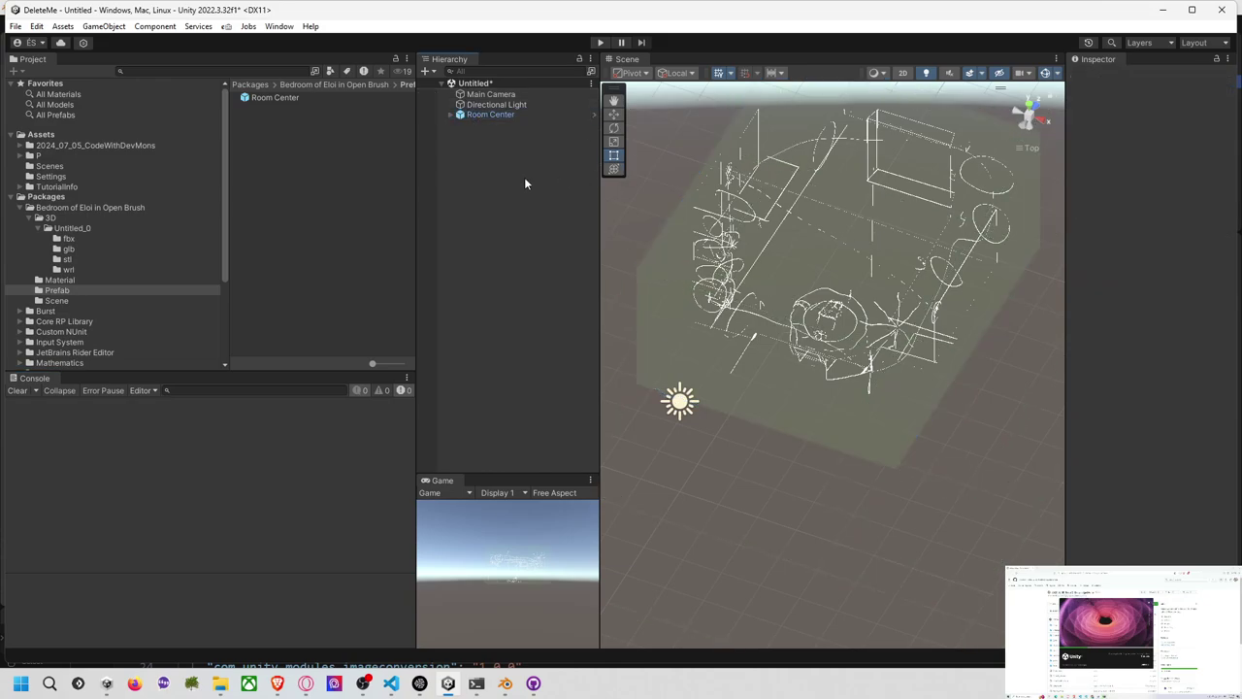
right_click(484, 180)
click(543, 359)
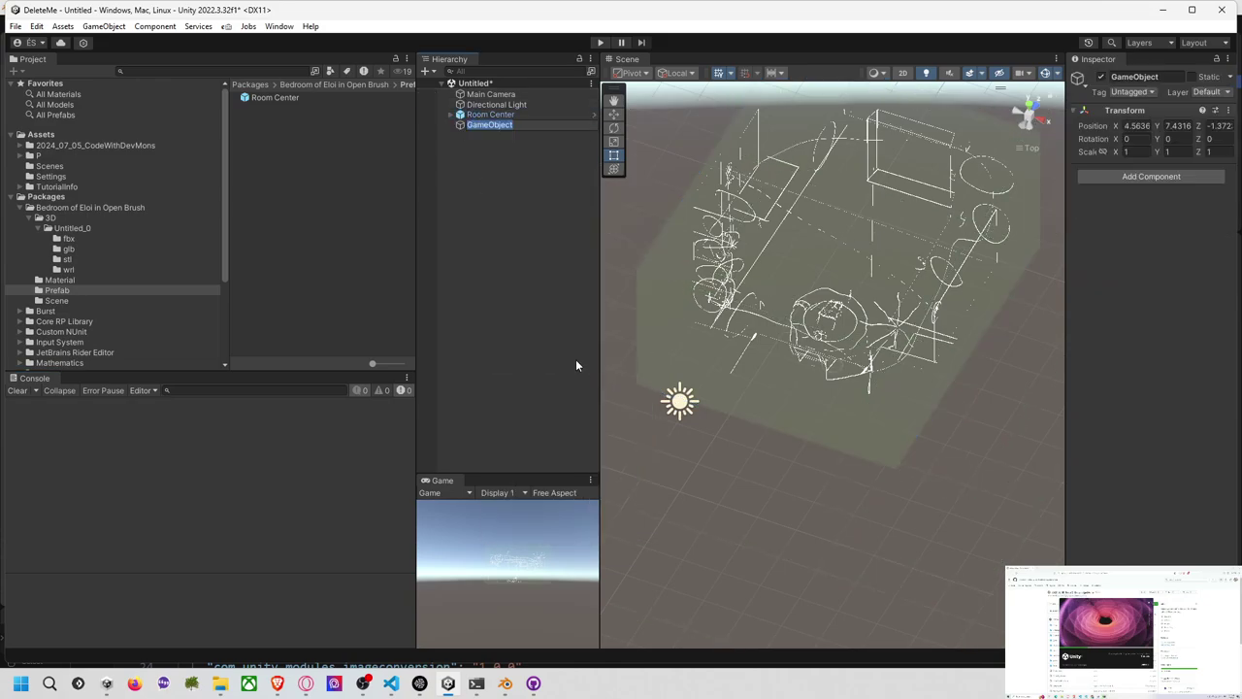
text(Center)
text( STREE ELOI)
key(Return)
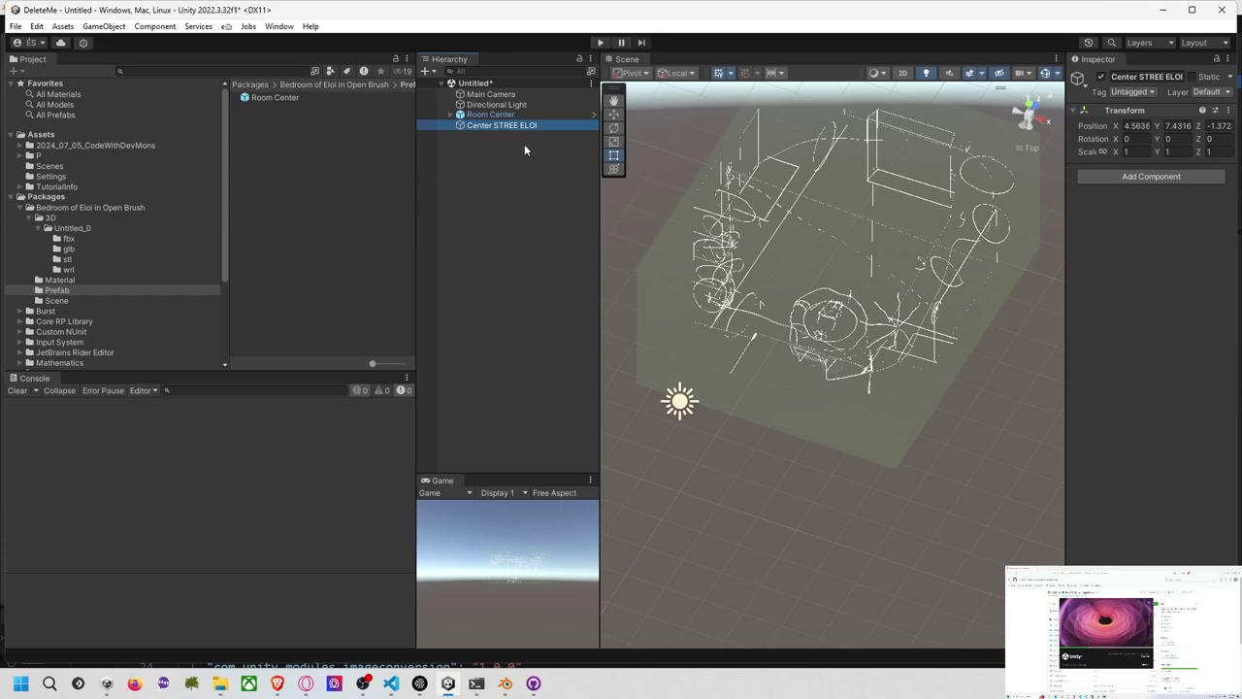
Add a 3D cube to the scene and set its position to 0, 0, 0
right_click(501, 133)
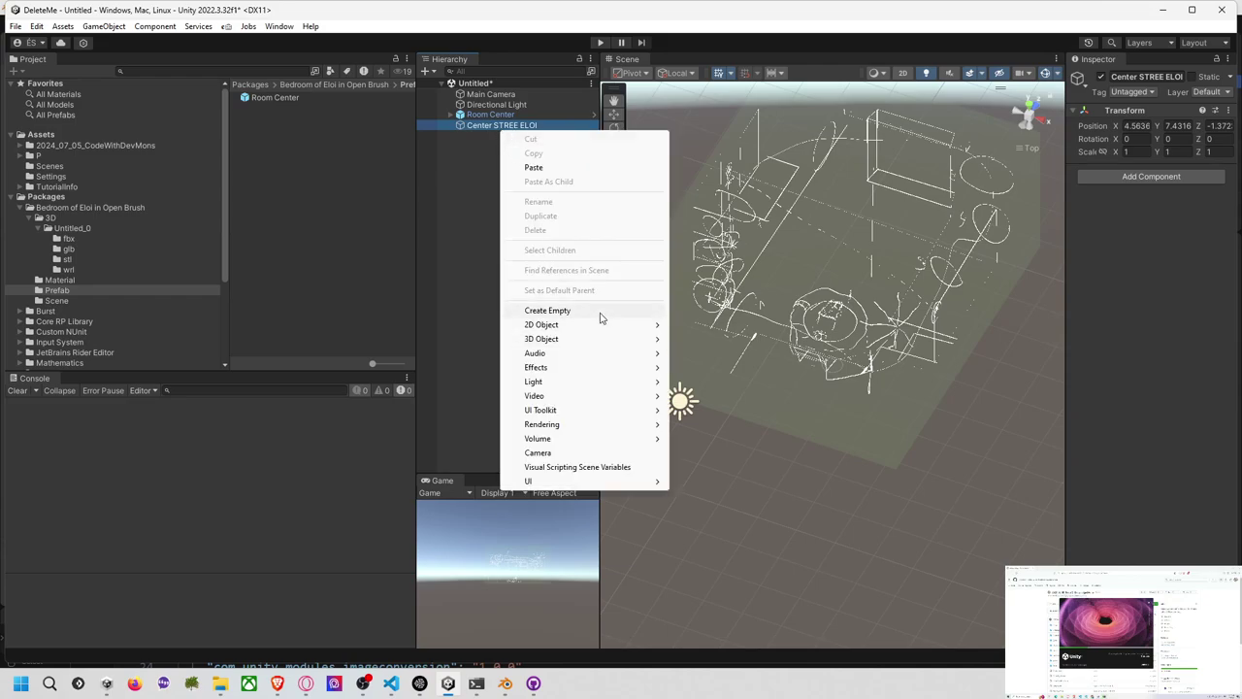
mouse_move(596, 343)
click(724, 338)
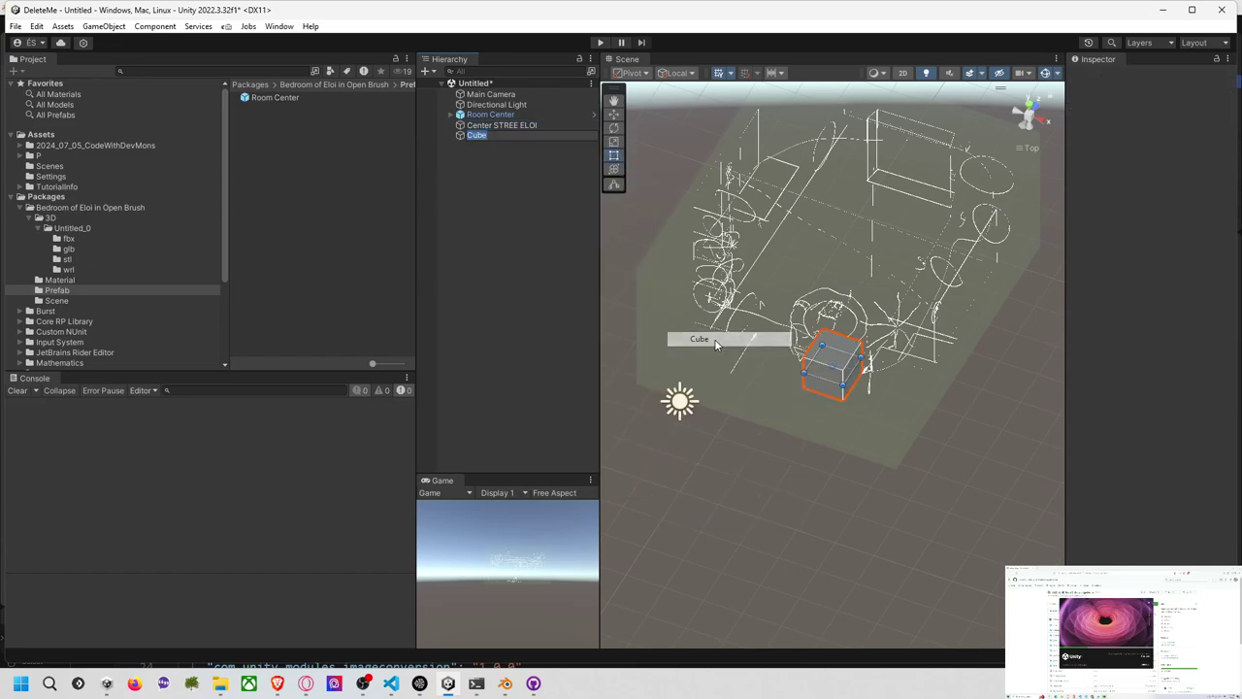
alt+drag(842, 337, 971, 291)
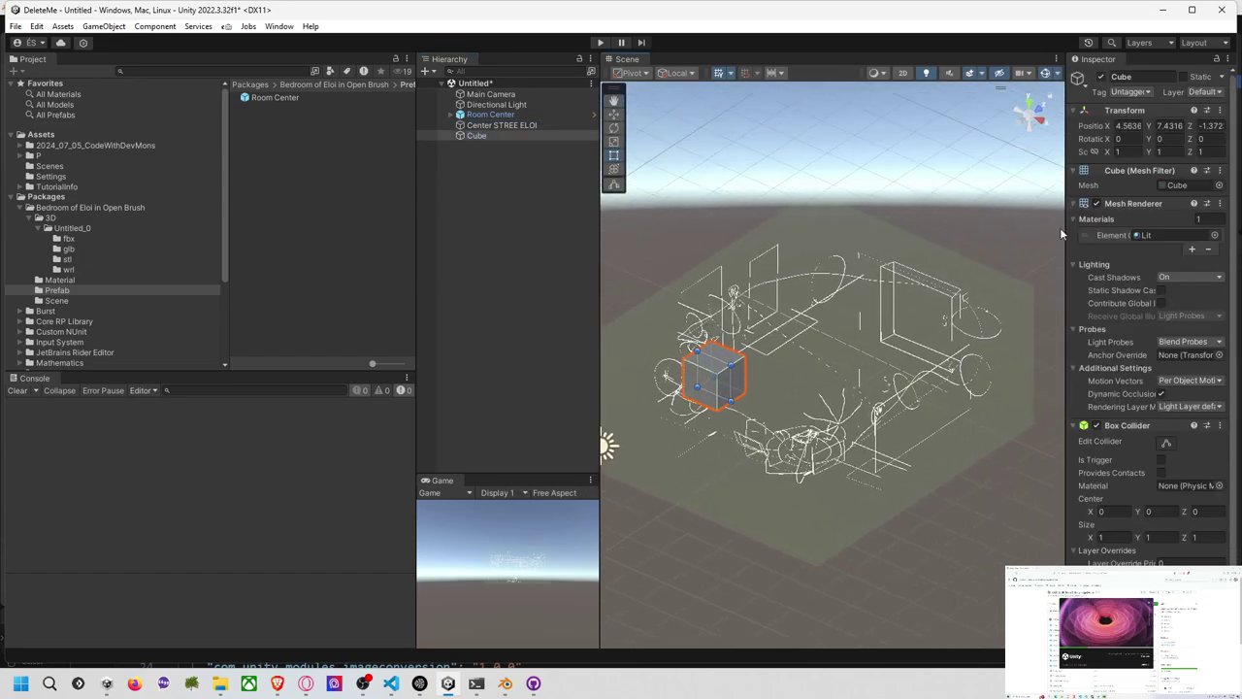
click(1128, 125)
text(0)
key(Tab)
text(0)
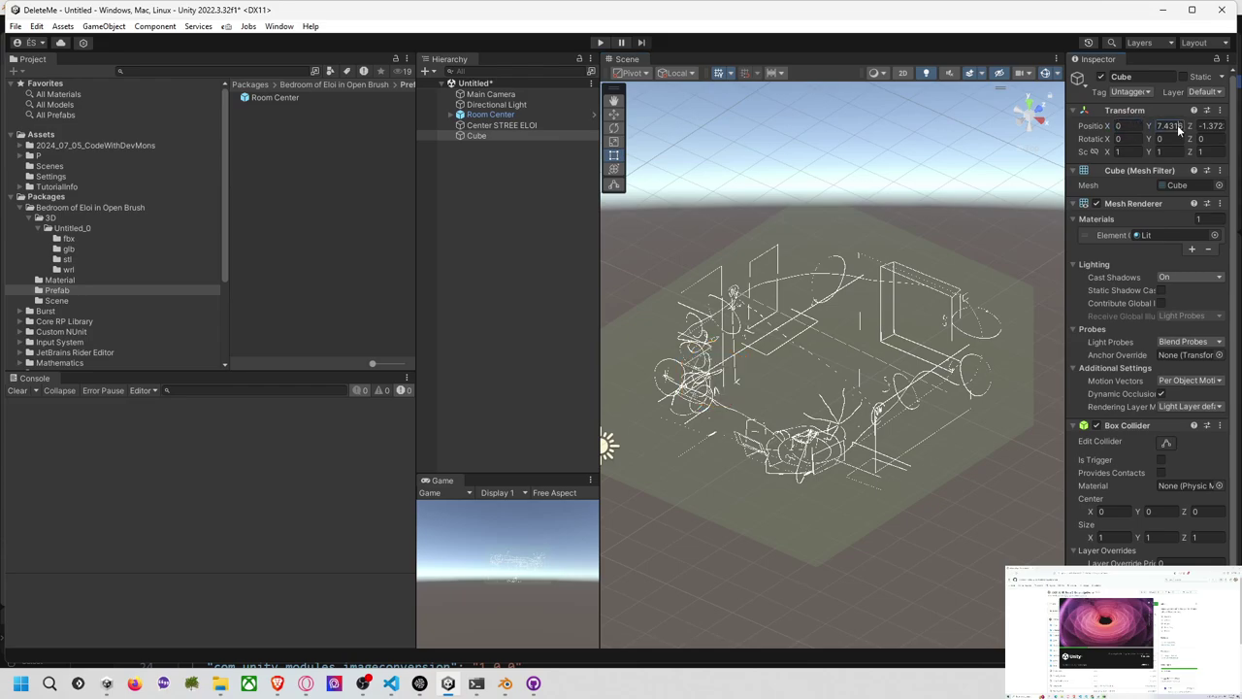
key(Tab)
text(0)
key(Return)
Move the cube in top view onto the long furniture at the room's lower edge
middle_drag(602, 196, 648, 198)
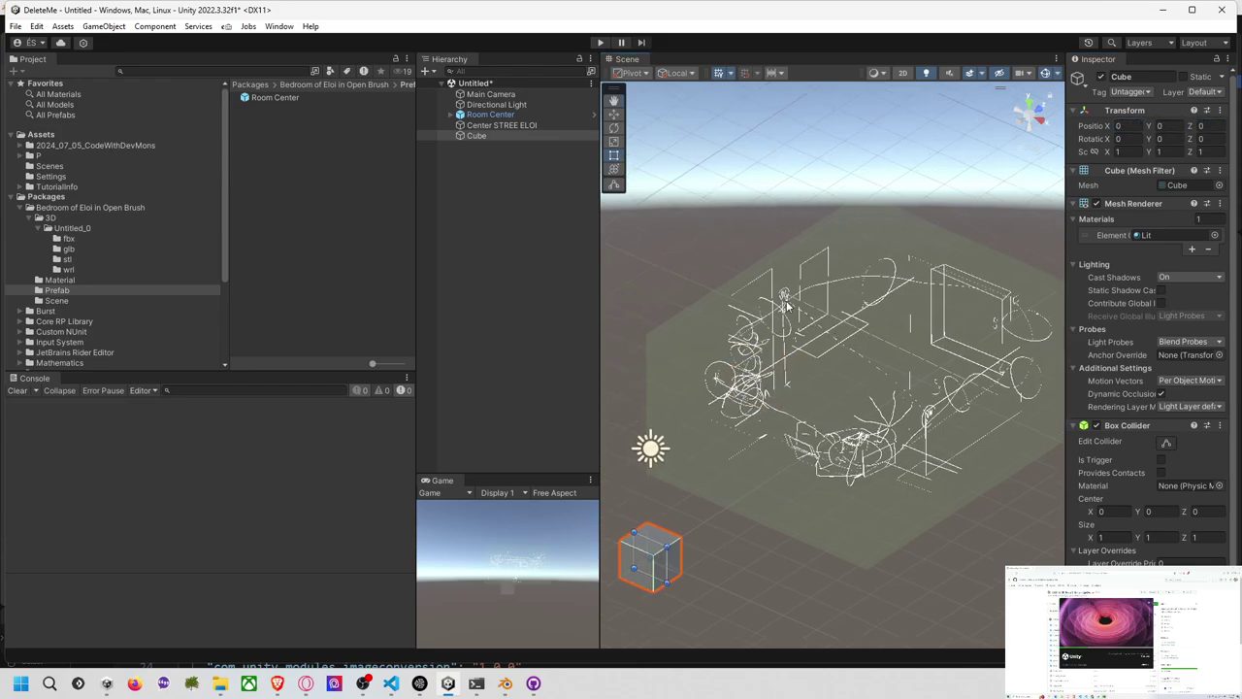
click(613, 113)
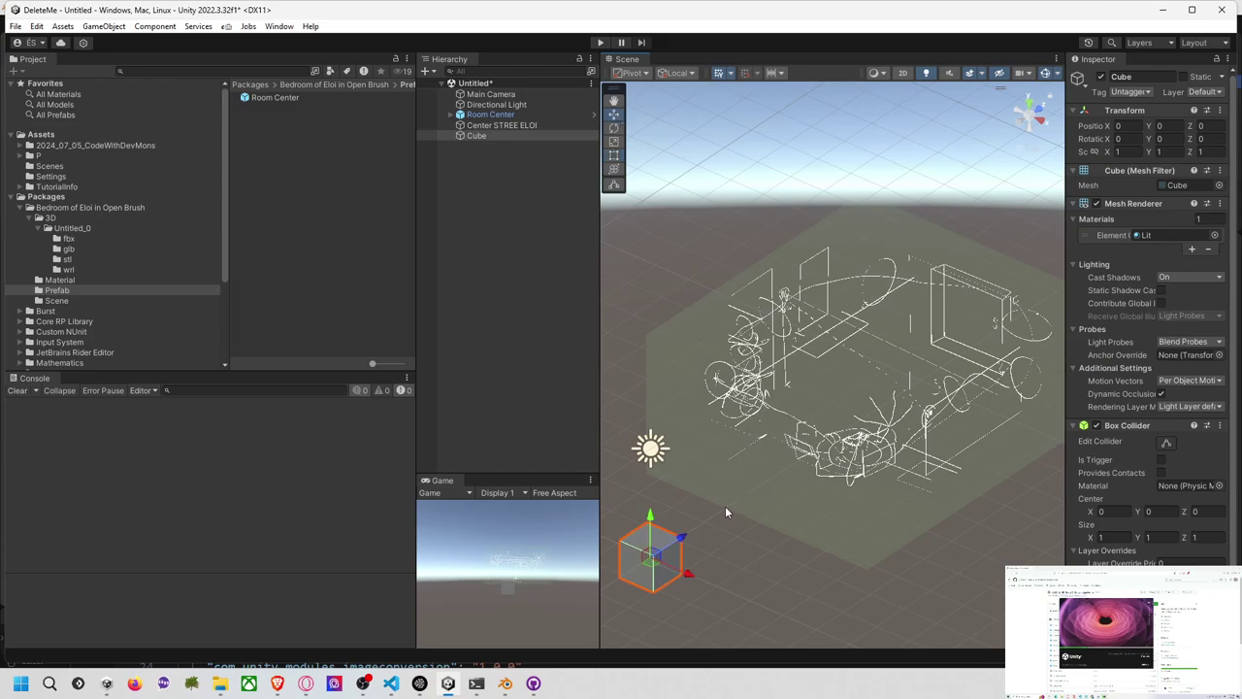
drag(677, 549, 813, 491)
key(f)
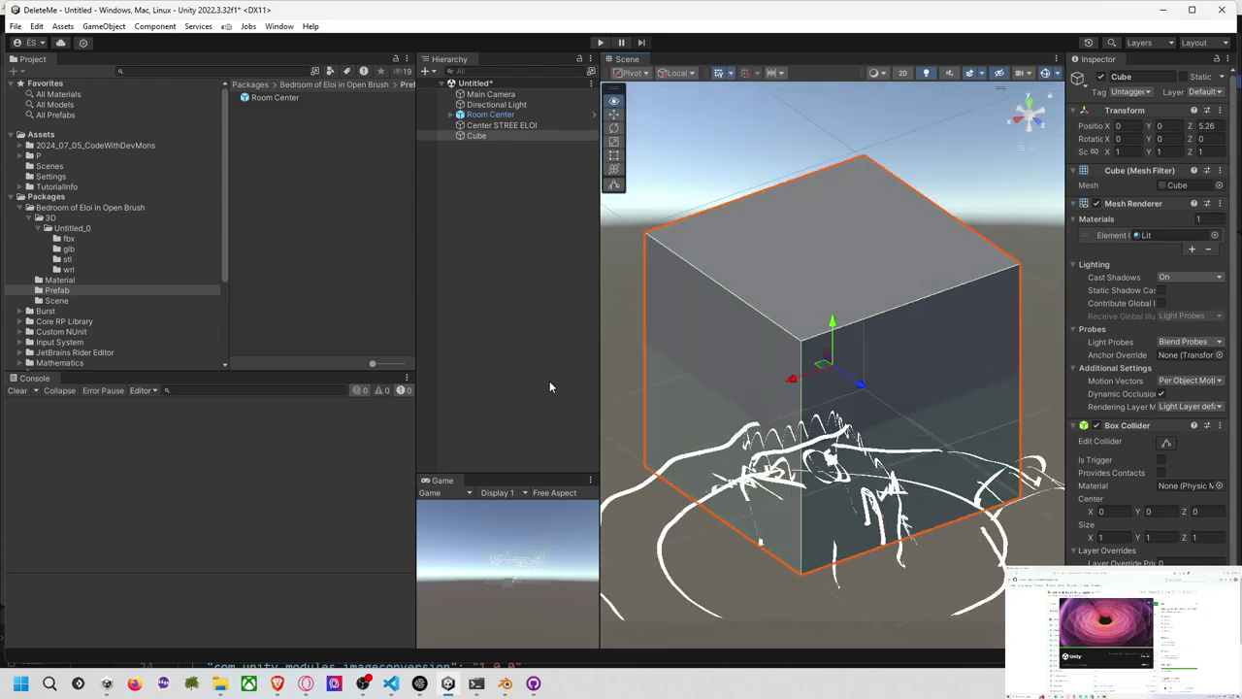
scroll(695, 398, down, 10)
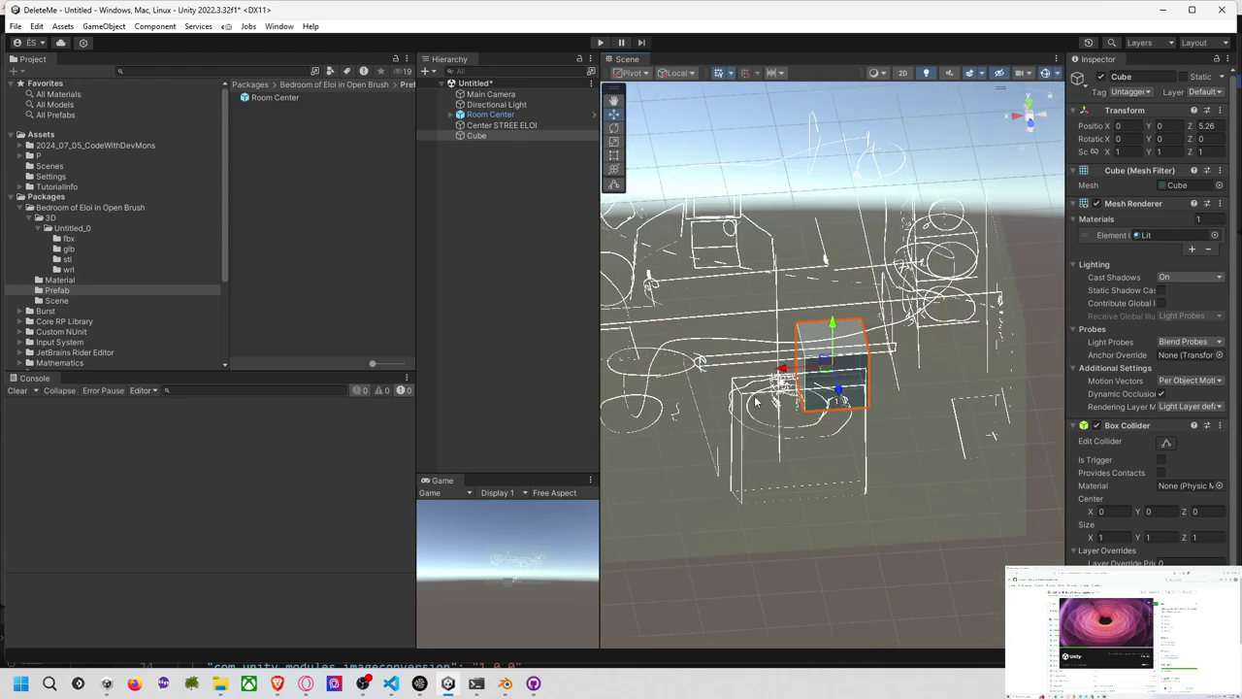
click(1030, 99)
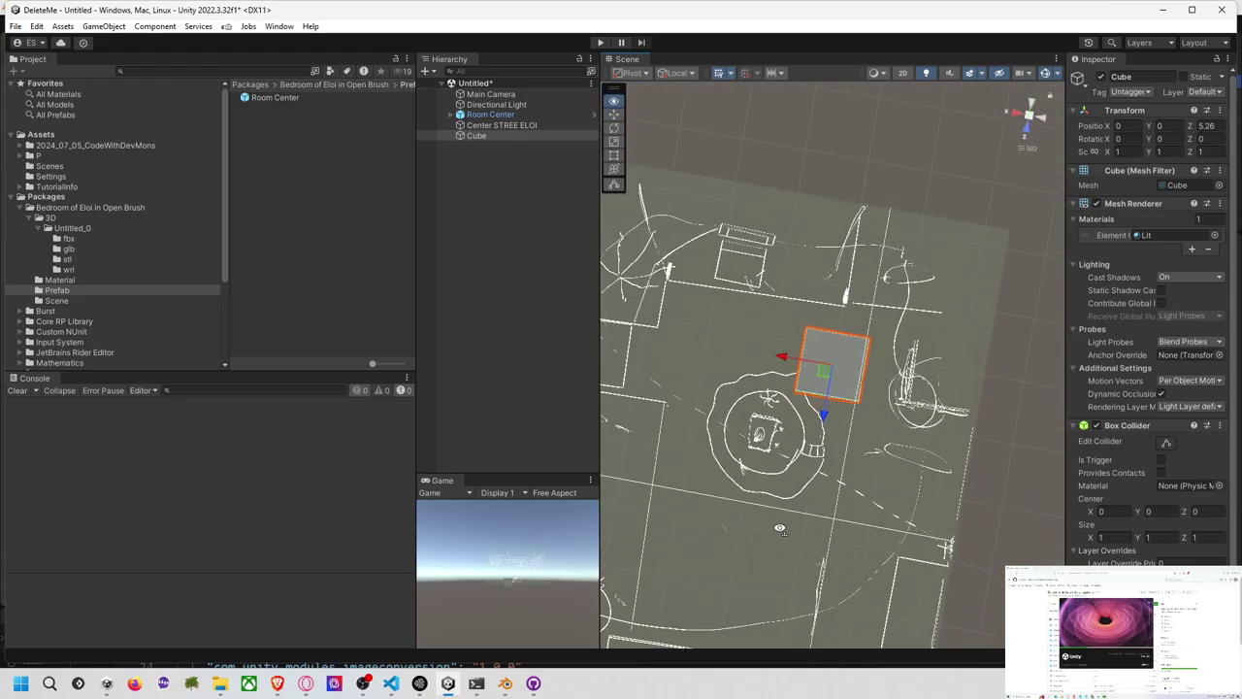
click(1028, 113)
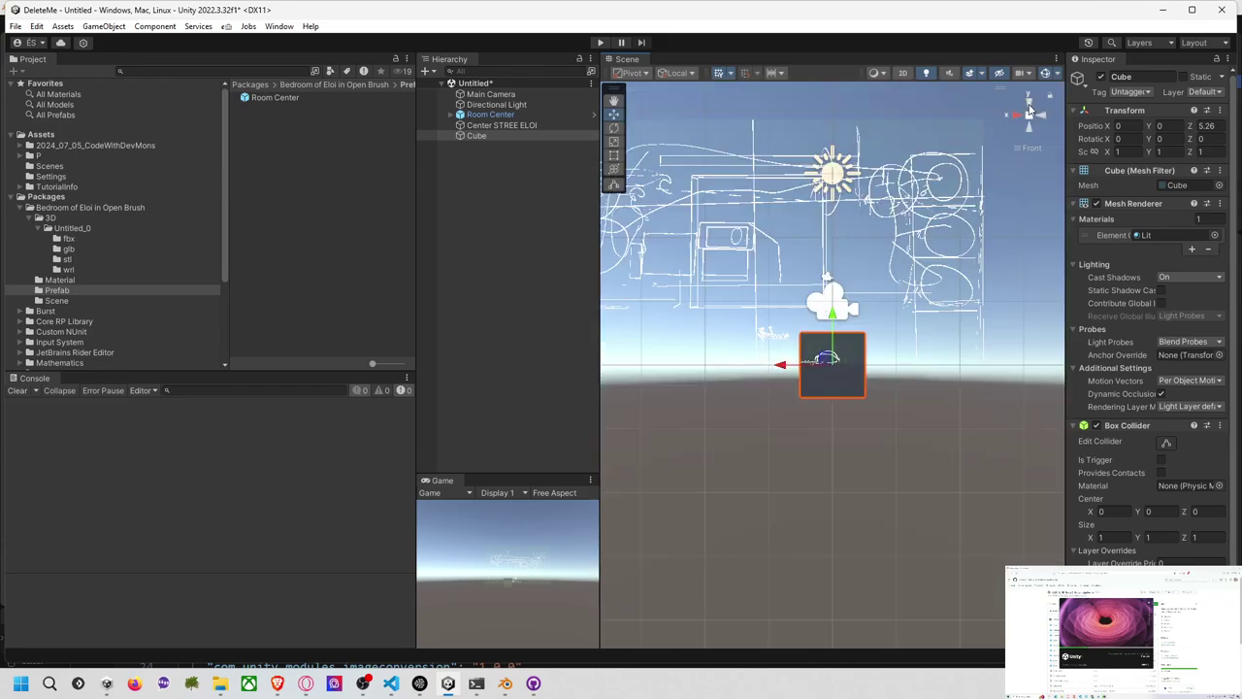
click(1030, 100)
middle_drag(880, 344, 785, 334)
middle_drag(773, 344, 768, 346)
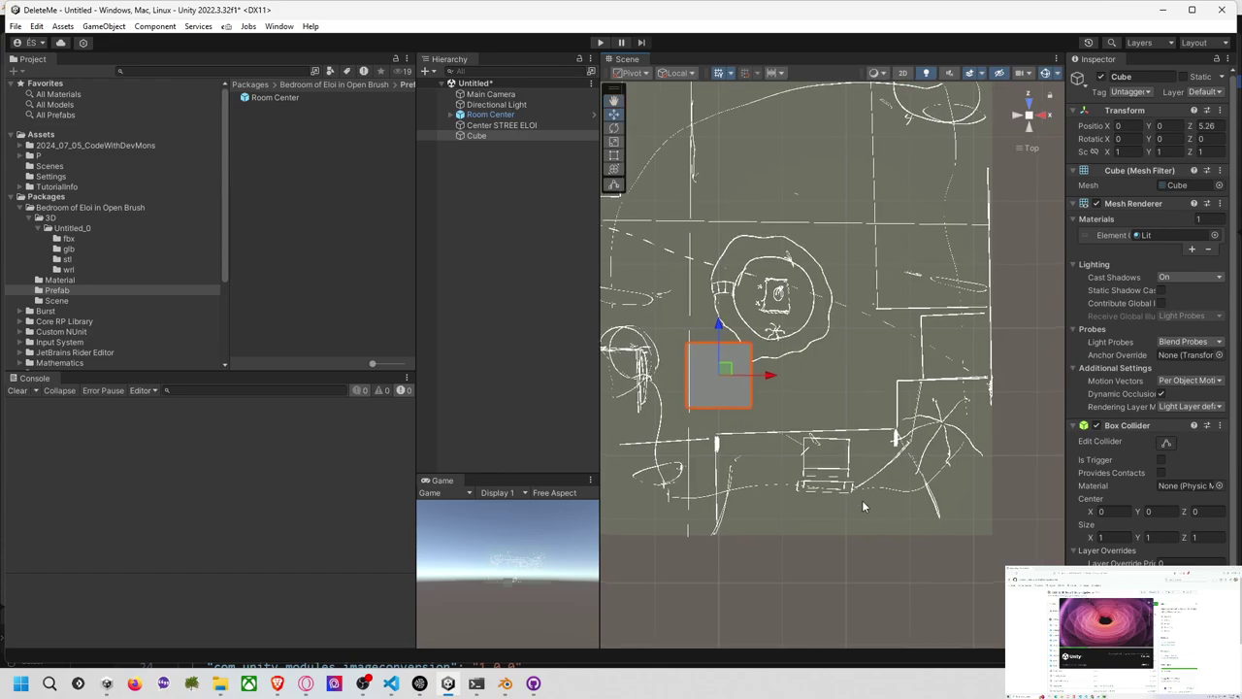
mouse_move(711, 377)
mouse_down()
mouse_move(760, 463)
mouse_move(991, 463)
mouse_up()
Resize the cube with the Rect tool to match the furniture's depth and height
key(t)
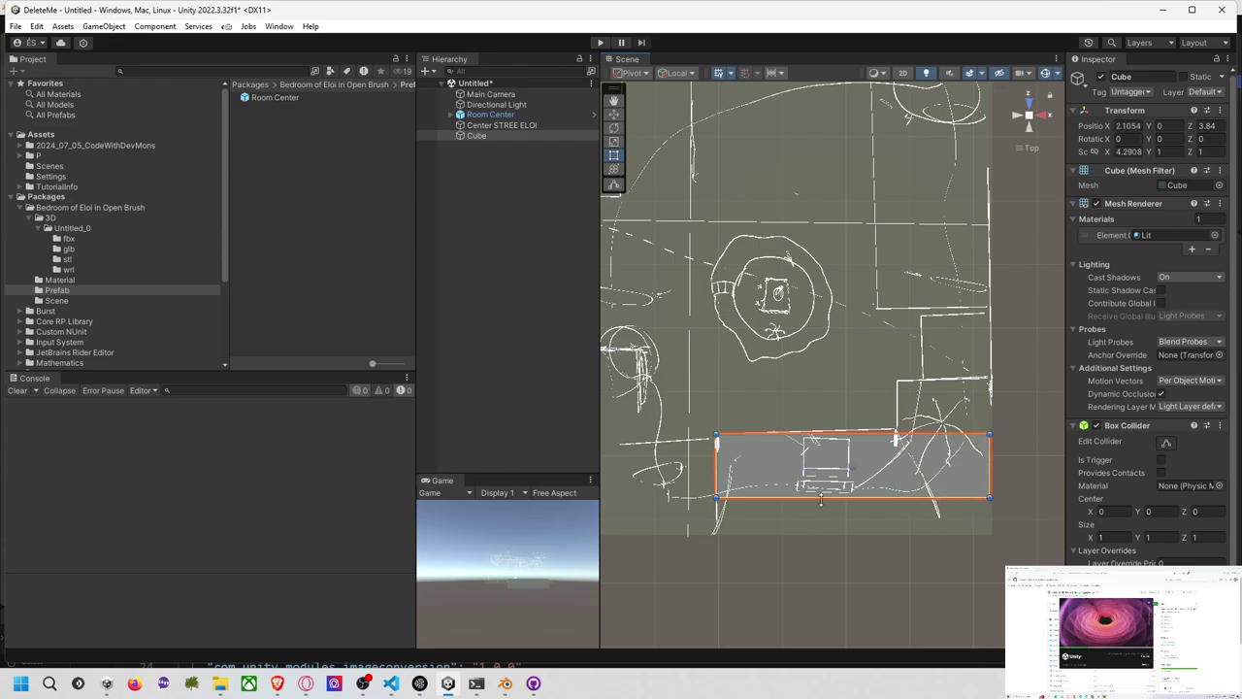
drag(821, 498, 821, 530)
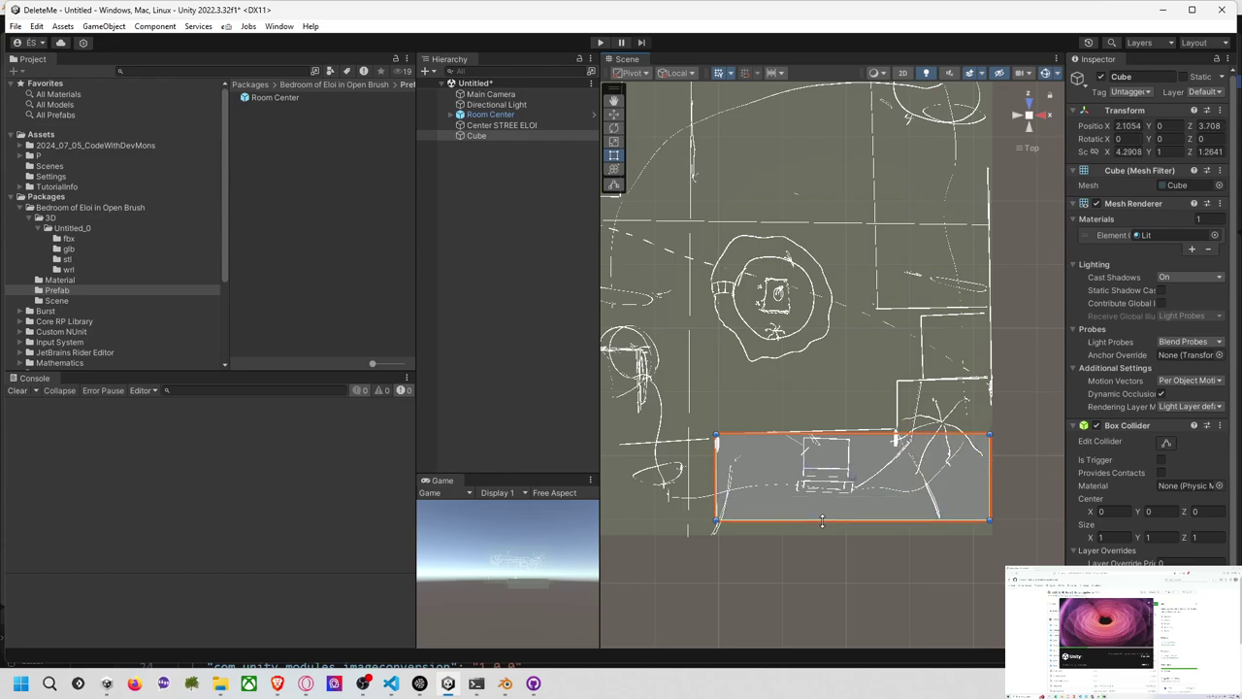
click(1042, 115)
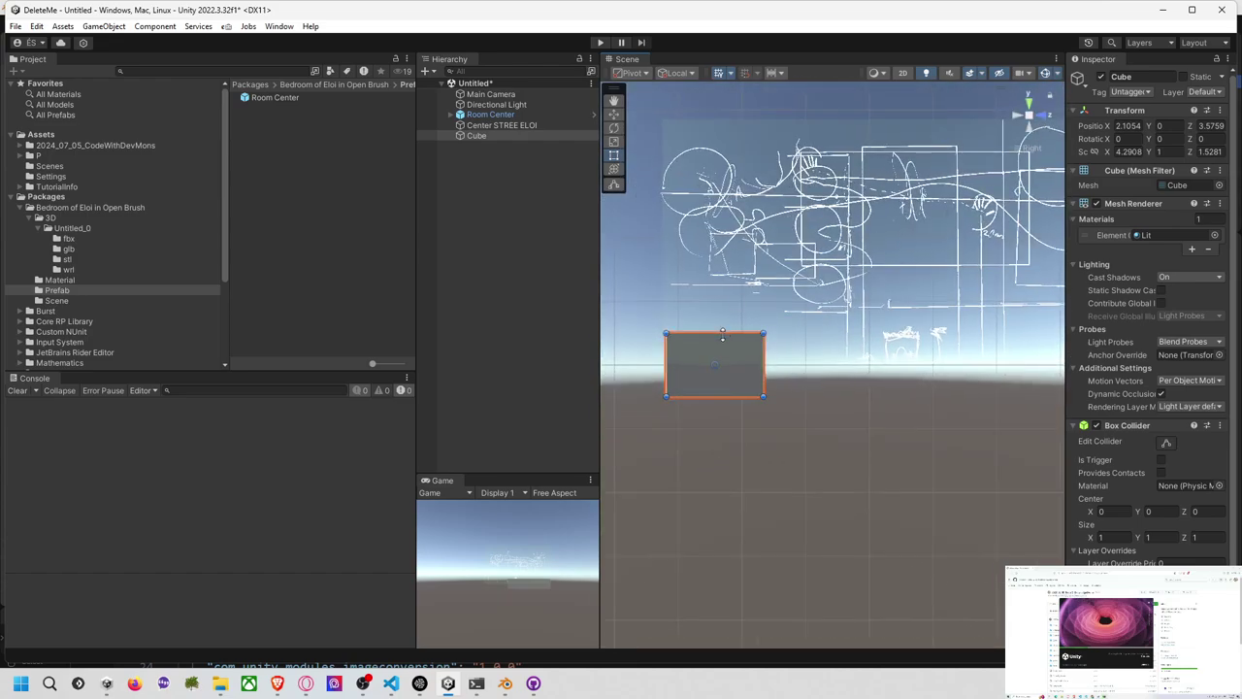
drag(722, 335, 733, 289)
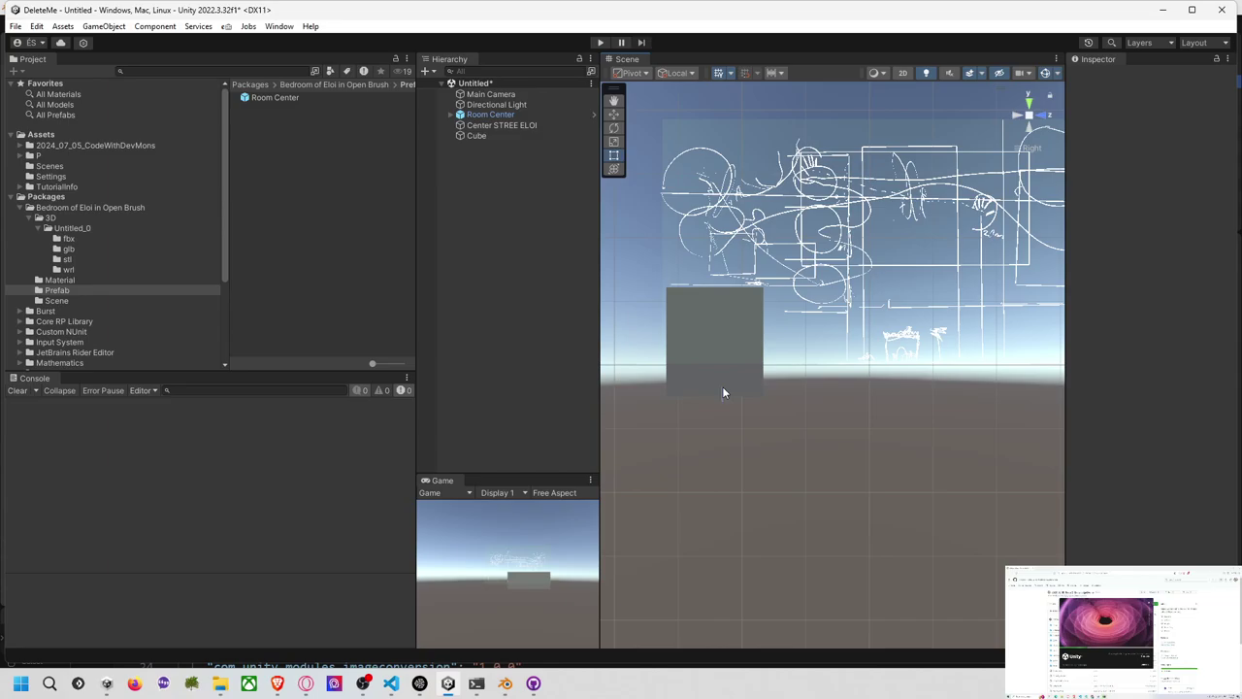
mouse_move(723, 395)
mouse_down()
mouse_move(727, 360)
mouse_move(548, 359)
mouse_move(740, 419)
mouse_up()
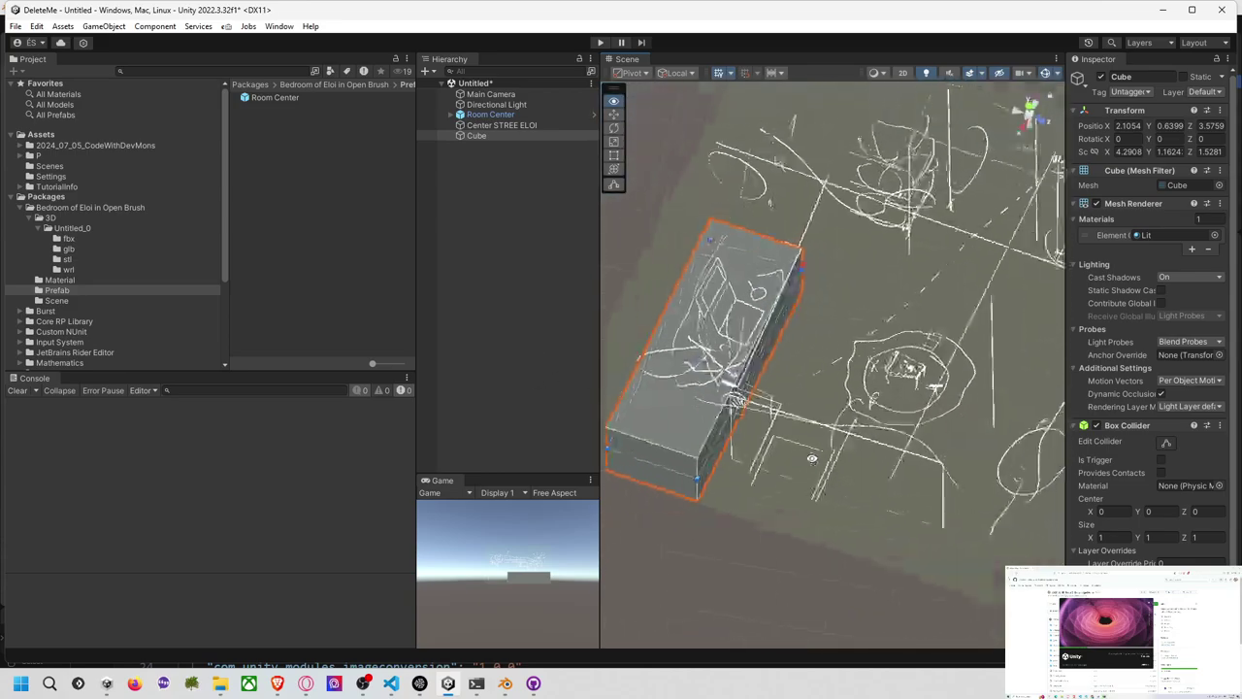
Duplicate the cube and shrink the copy into a narrower block
click(491, 133)
key(ctrl+d)
mouse_move(757, 262)
mouse_down()
mouse_move(712, 444)
mouse_move(767, 452)
mouse_move(562, 348)
mouse_move(905, 306)
mouse_move(855, 330)
mouse_move(695, 355)
mouse_move(816, 273)
mouse_move(851, 266)
mouse_move(738, 243)
mouse_up()
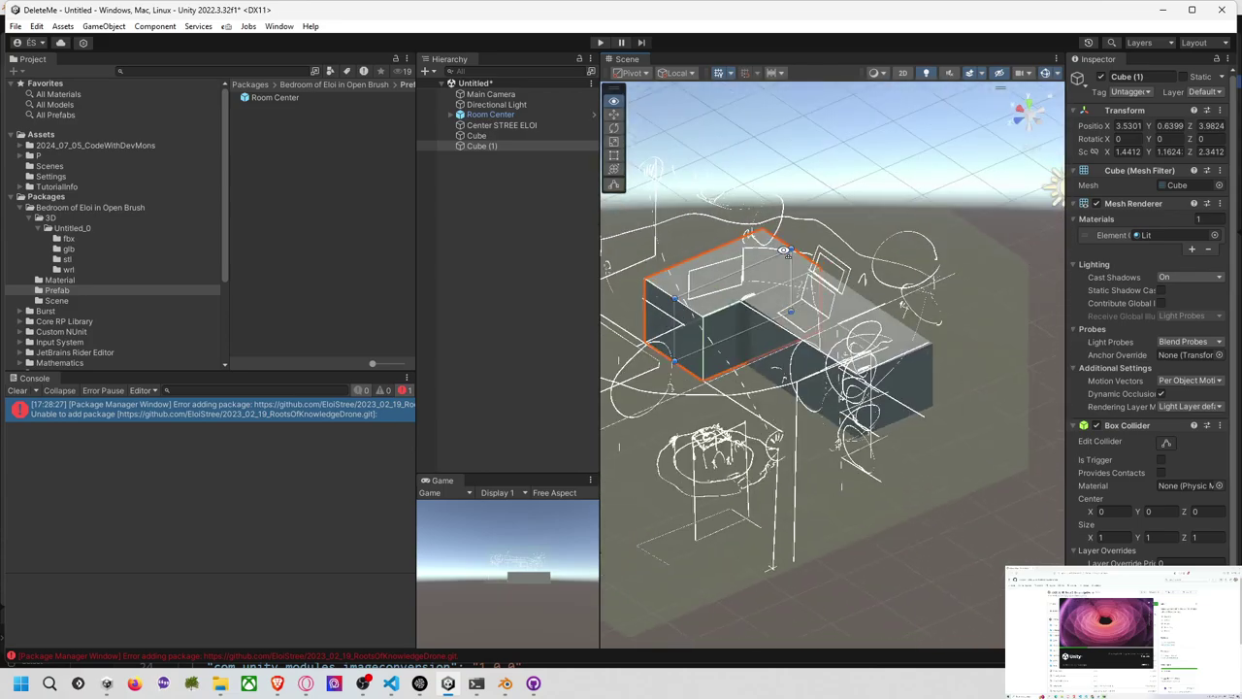
ctrl+click(476, 136)
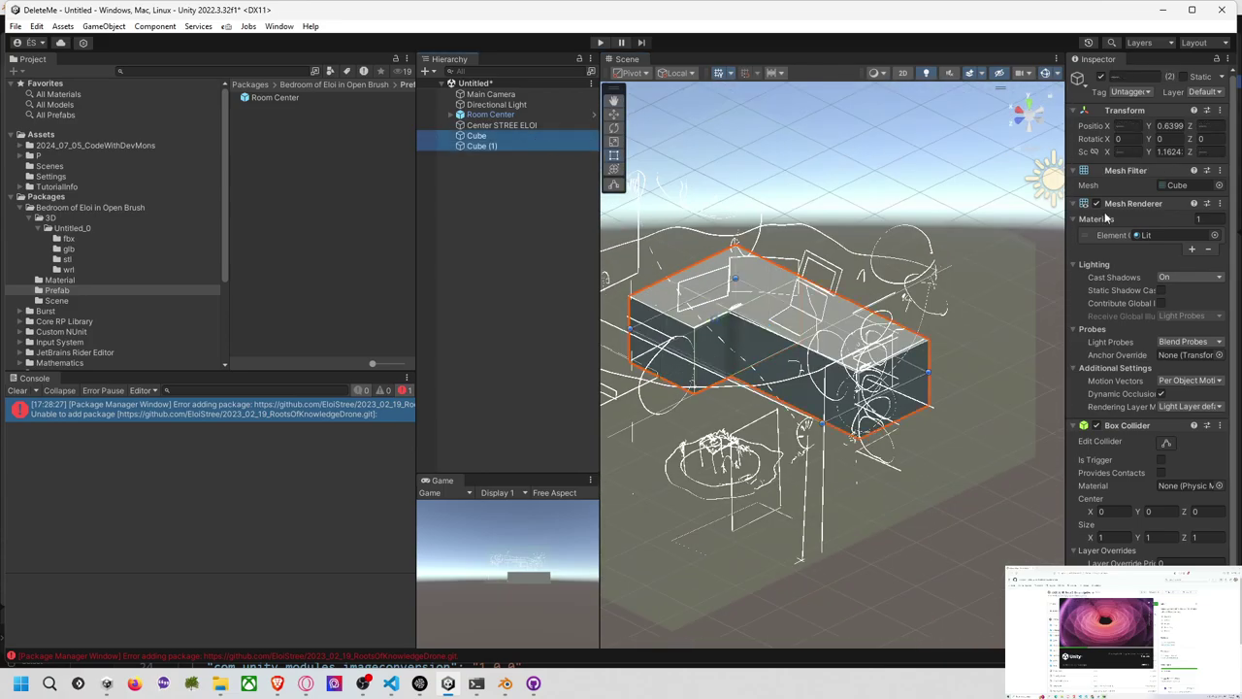
click(526, 284)
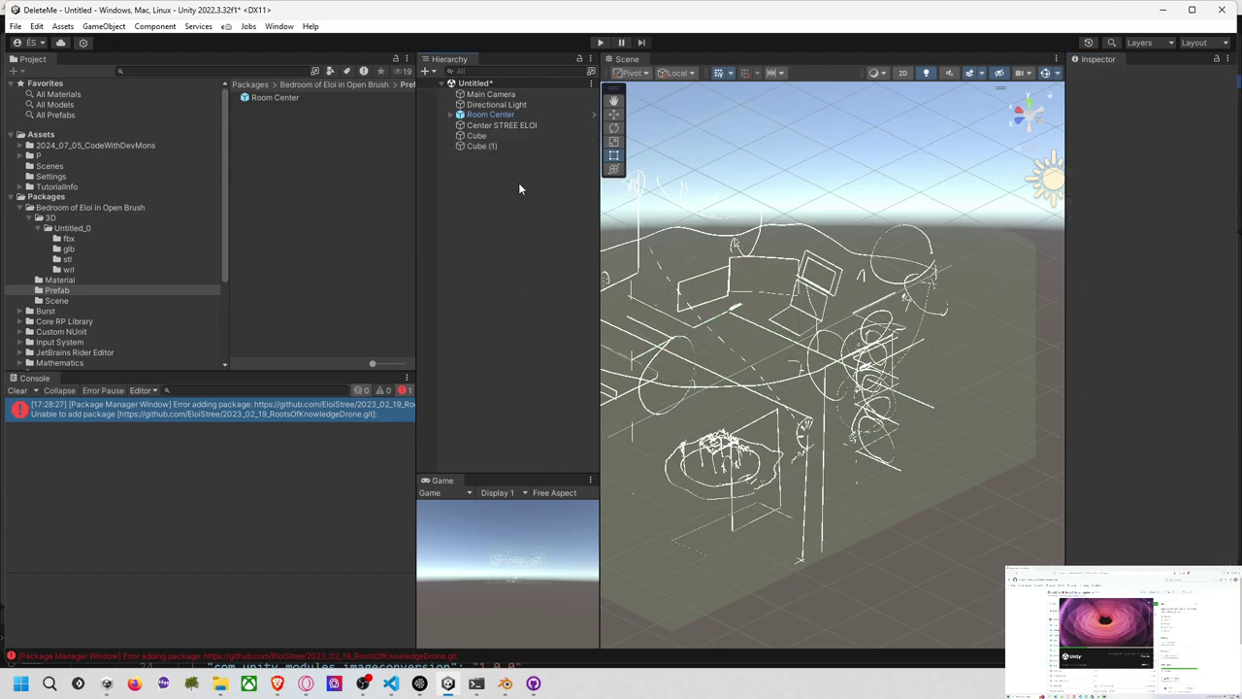
Restore the cube selection and collapse the bedroom scan package's folders
key(ctrl+z)
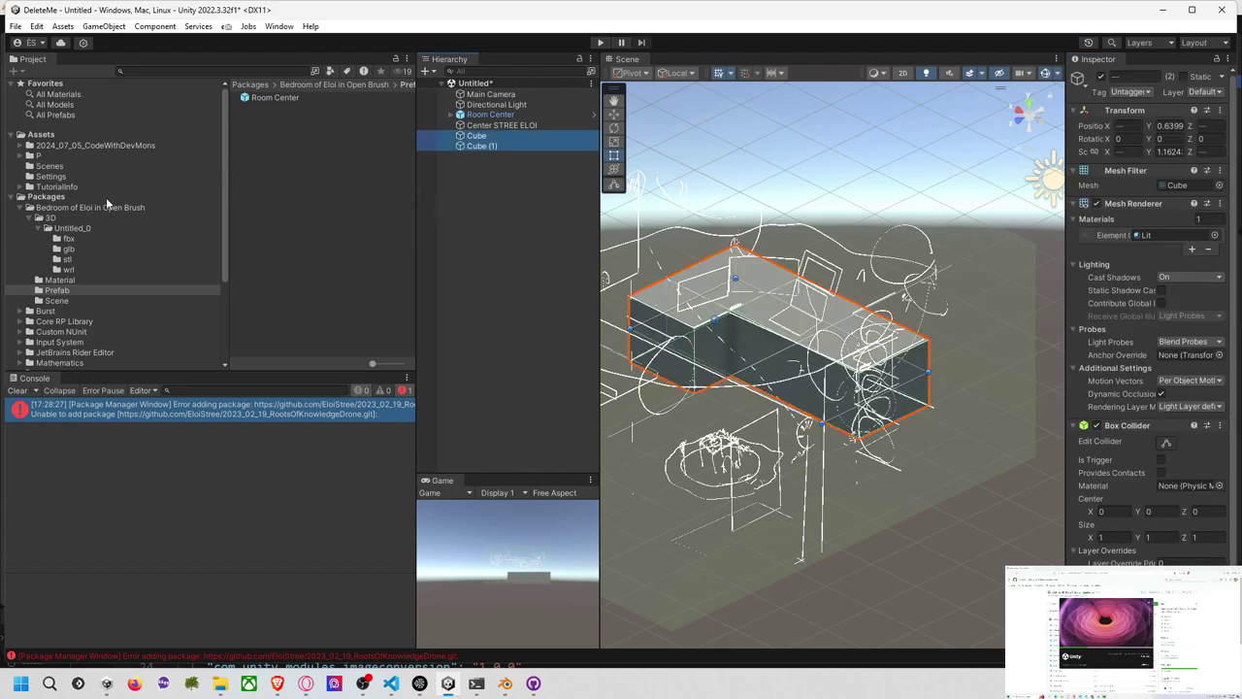
right_click(527, 231)
click(122, 208)
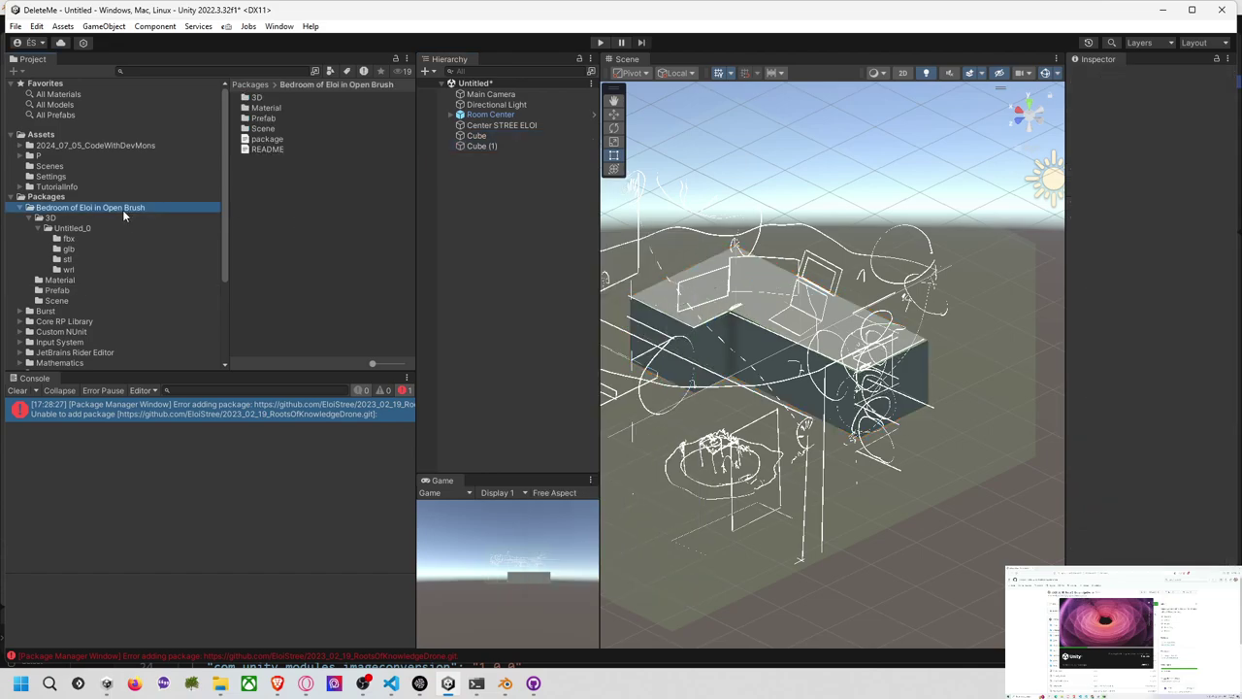
click(20, 208)
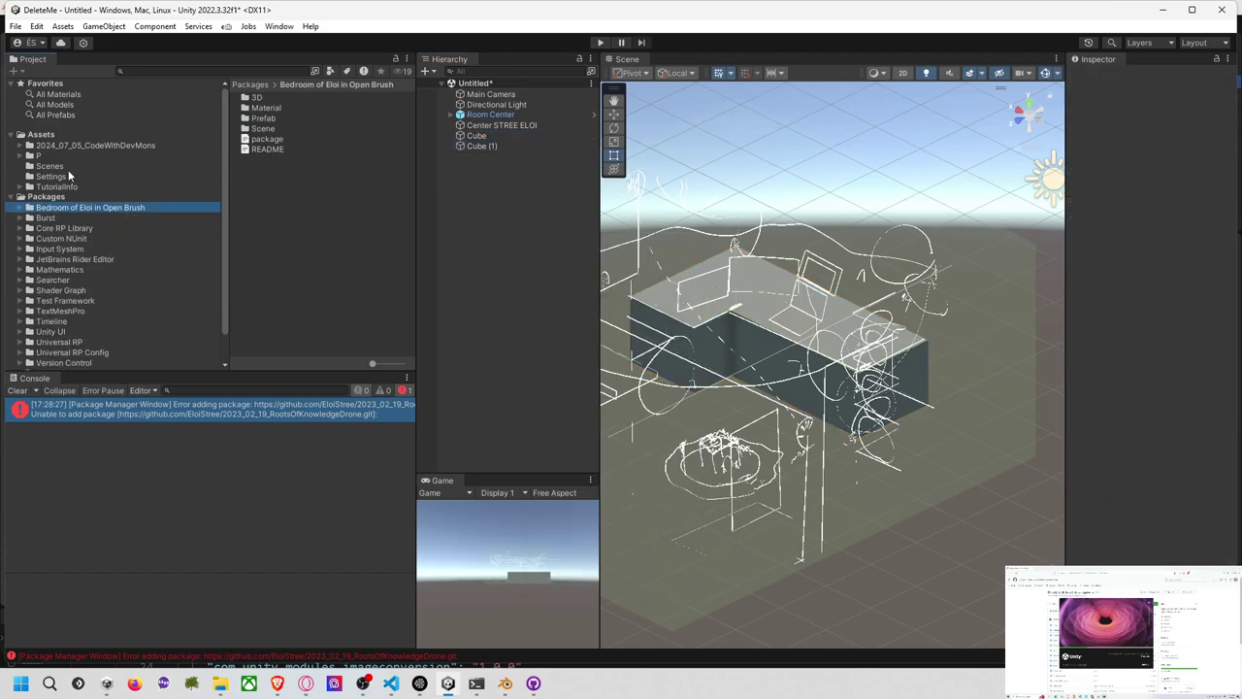
Create a new folder named 2024_07_09_ inside Assets
right_click(50, 135)
mouse_move(155, 146)
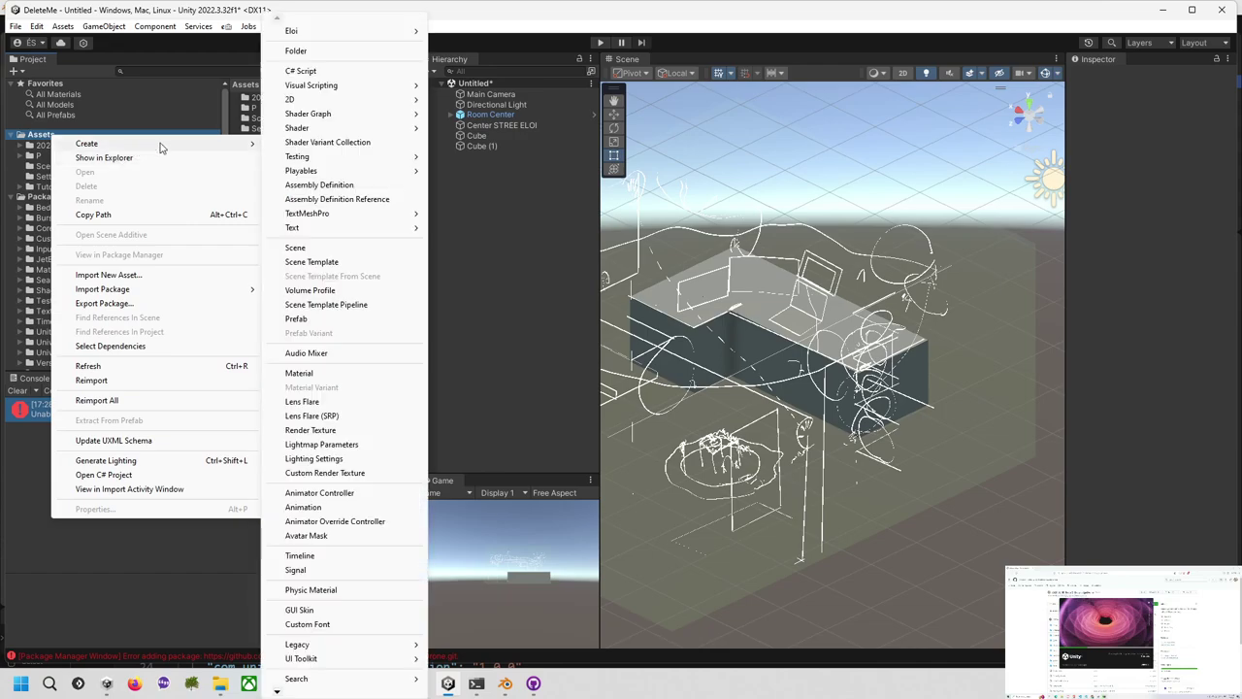
click(332, 53)
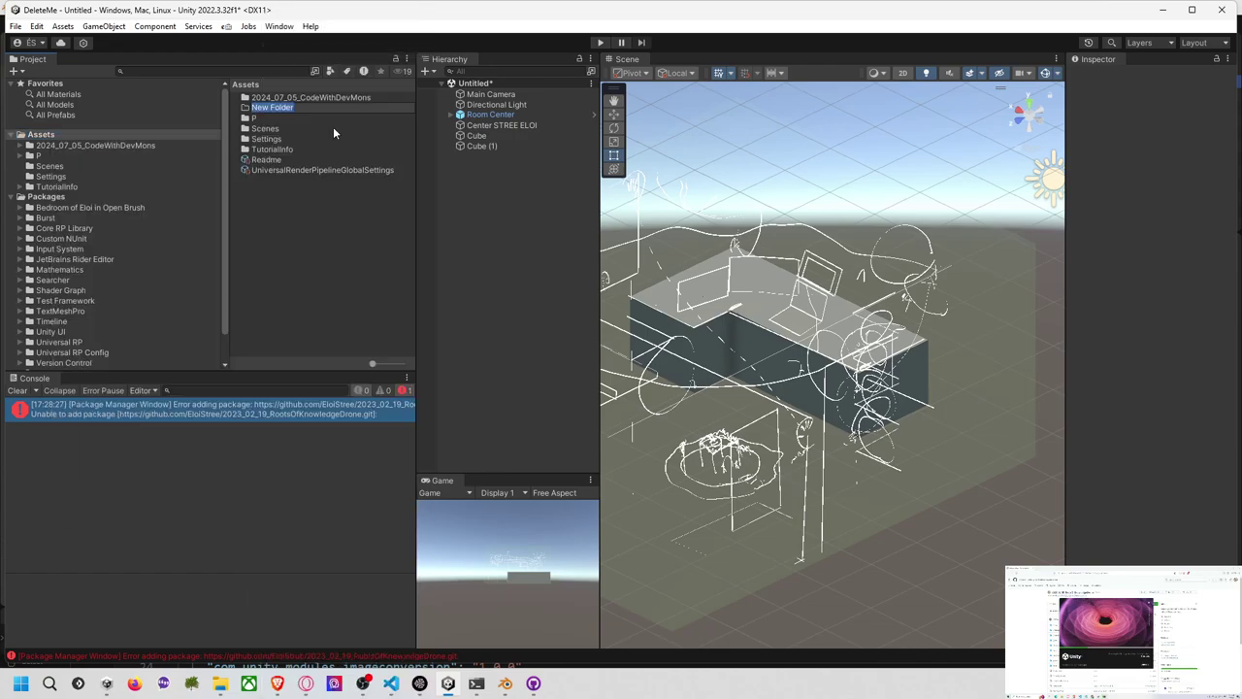
text(2024)
text(_07_)
text(0)
text(9_)
key(Return)
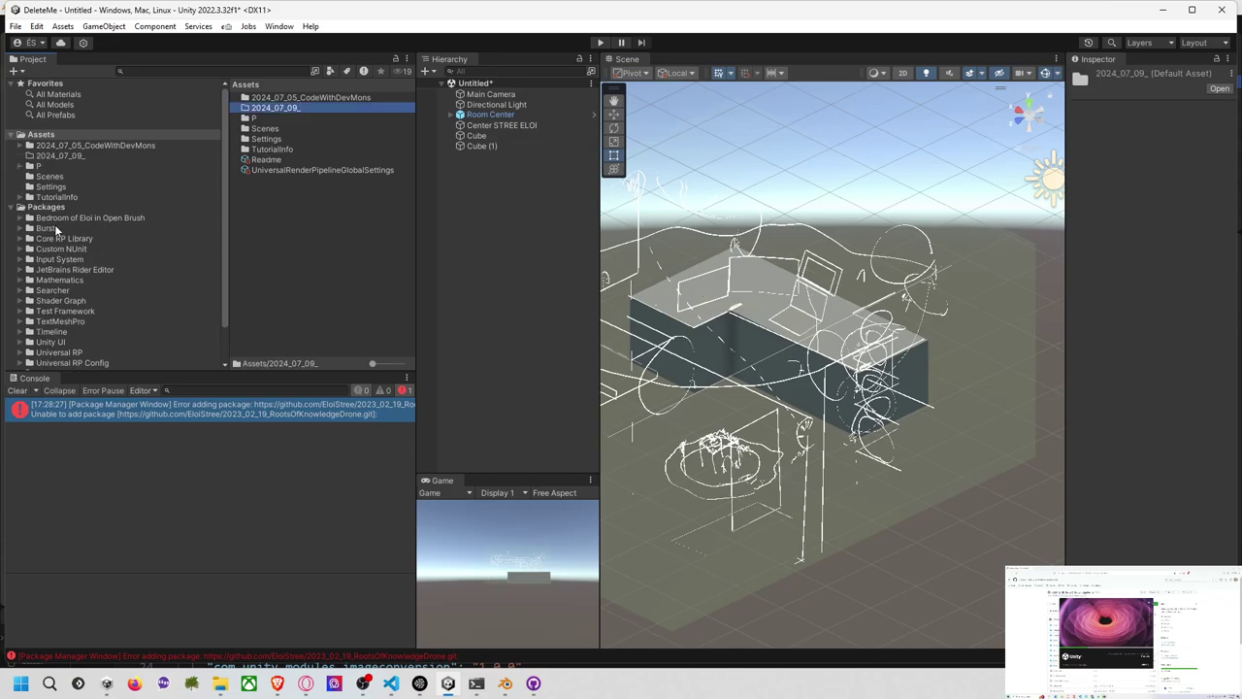
Select the repository name 2024_07_09_RoomScanWithOpenBrush in the browser's GitHub README
click(68, 218)
alt+click(29, 219)
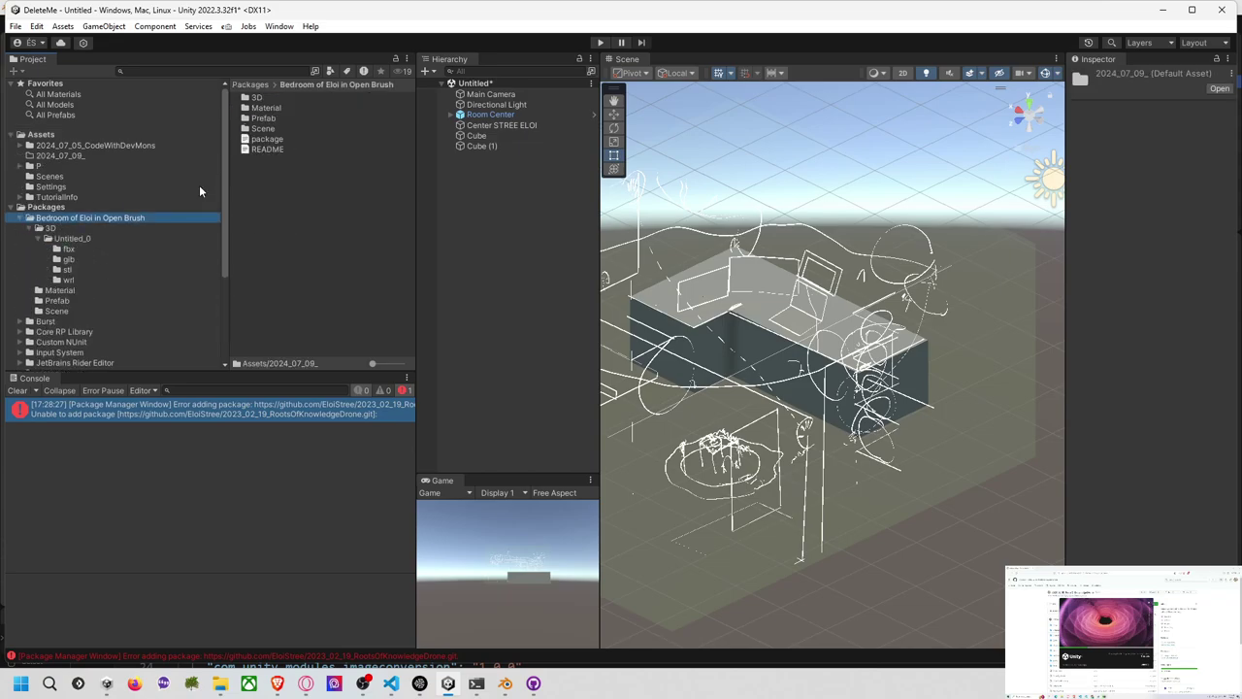
key(alt+Tab)
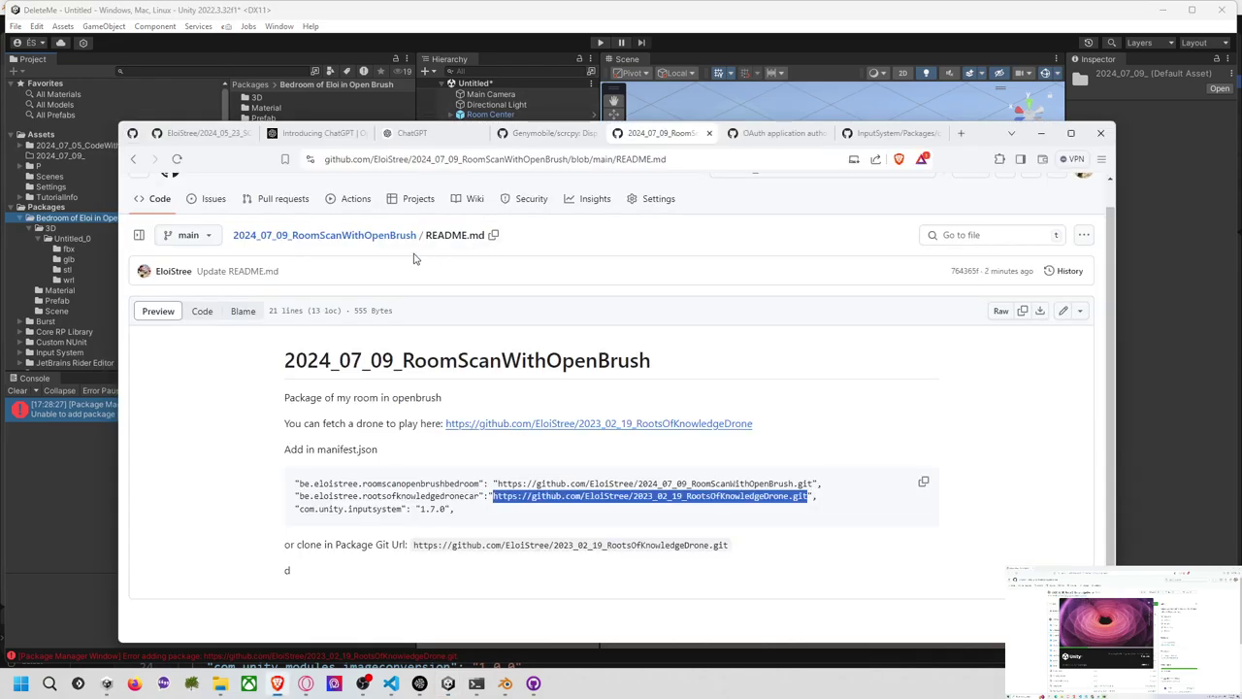
drag(420, 235, 233, 235)
key(ctrl+c)
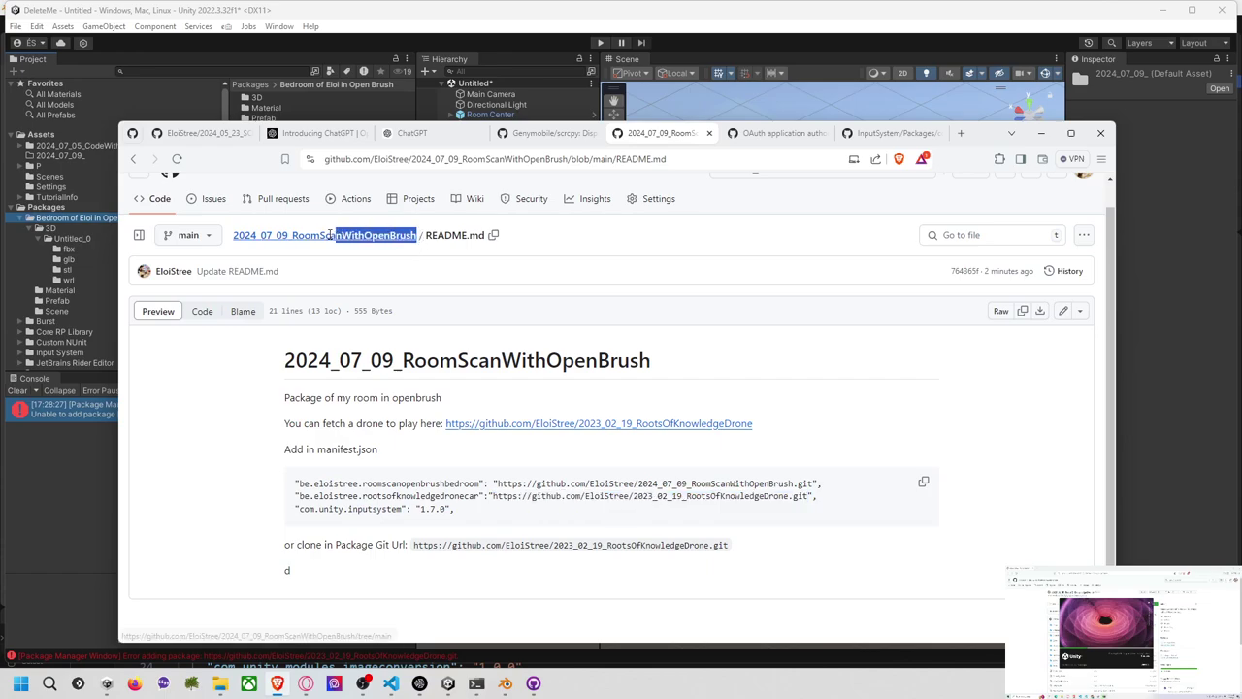
key(alt+Tab)
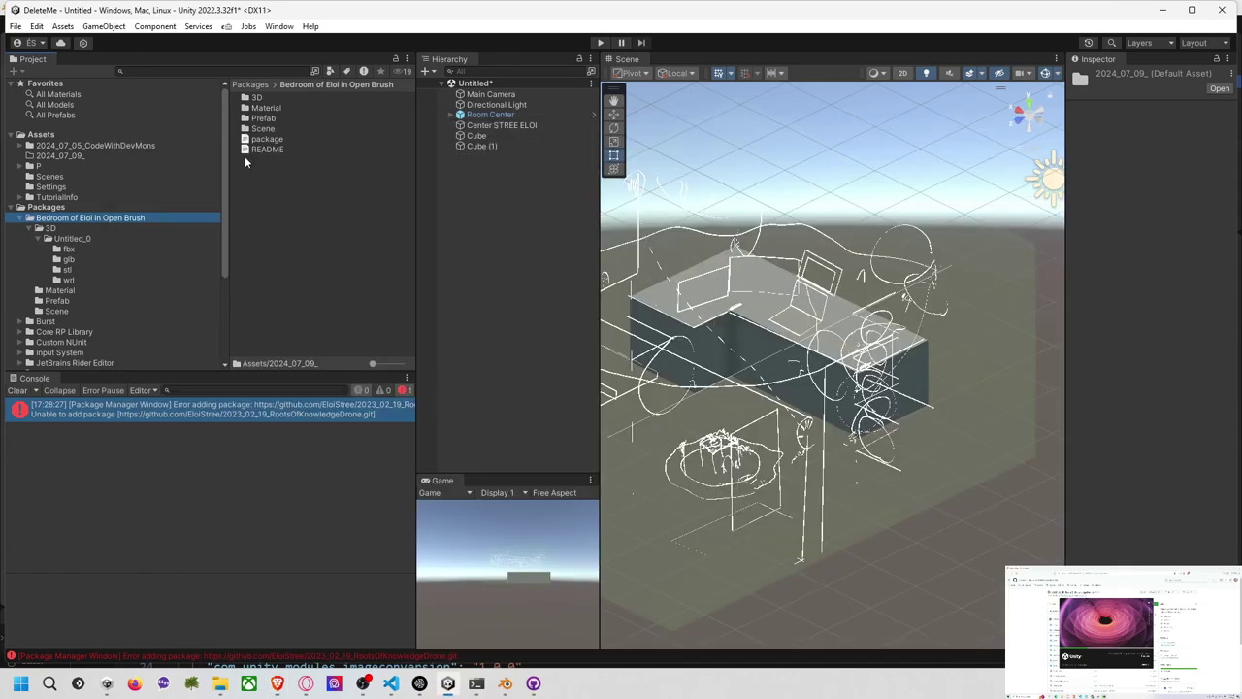
Rename the dated folder to 2024_07_09_RoomScan followed by the author's name
click(101, 156)
click(68, 155)
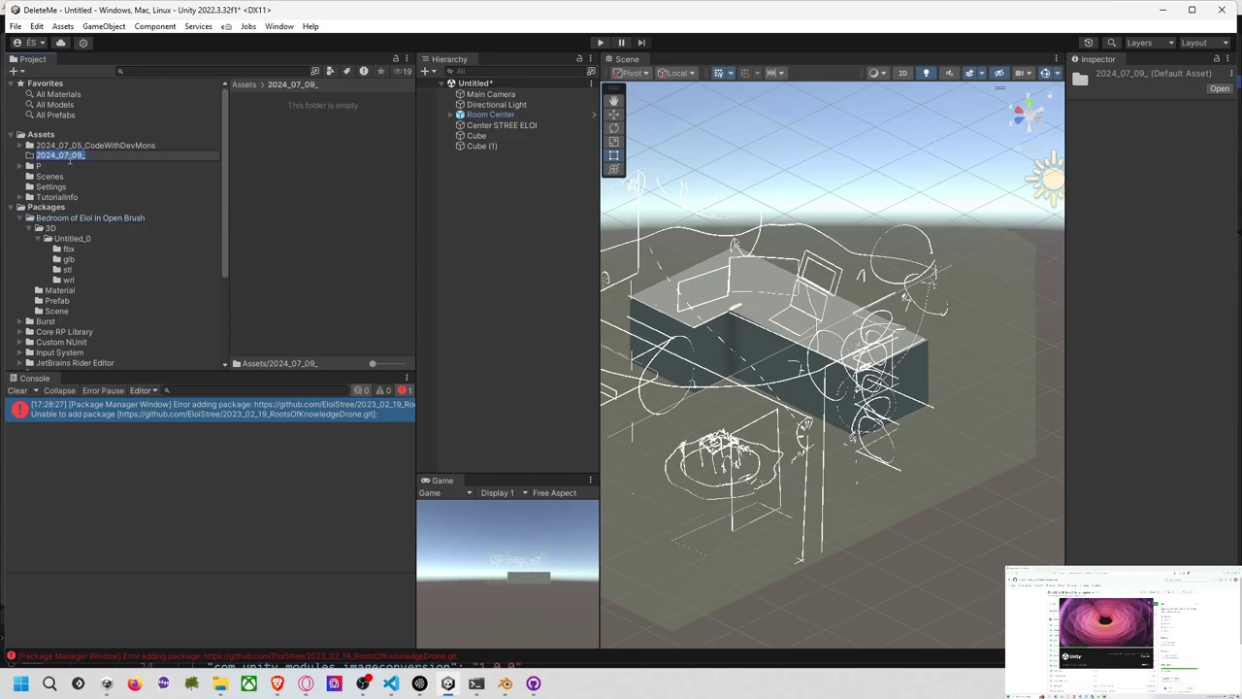
key(ctrl+v)
text(_Eloi)
key(BackSpace)
key(BackSpace)
key(BackSpace)
key(BackSpace)
key(BackSpace)
key(BackSpace)
key(BackSpace)
key(BackSpace)
key(BackSpace)
key(BackSpace)
key(BackSpace)
key(BackSpace)
key(BackSpace)
key(BackSpace)
text(E)
text(L)
key(BackSpace)
text(loi)
text(ST)
key(BackSpace)
text(tree)
key(Return)
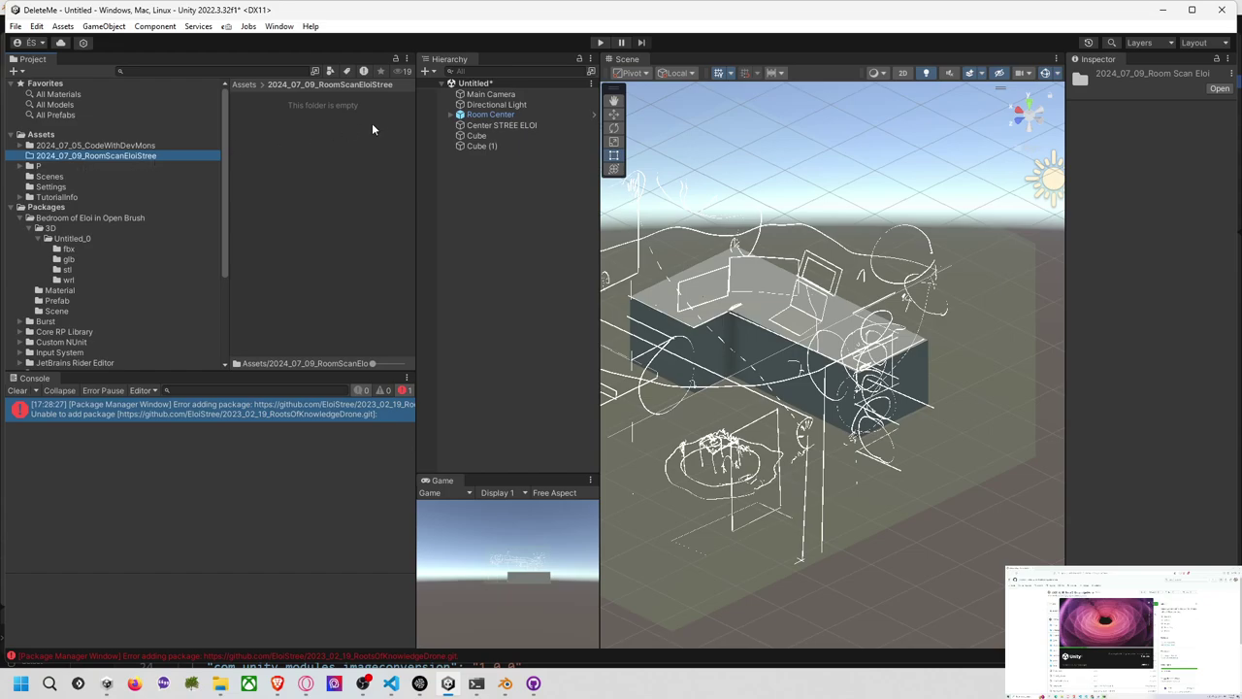
Set the center object's position to 0, 0, 0
click(488, 129)
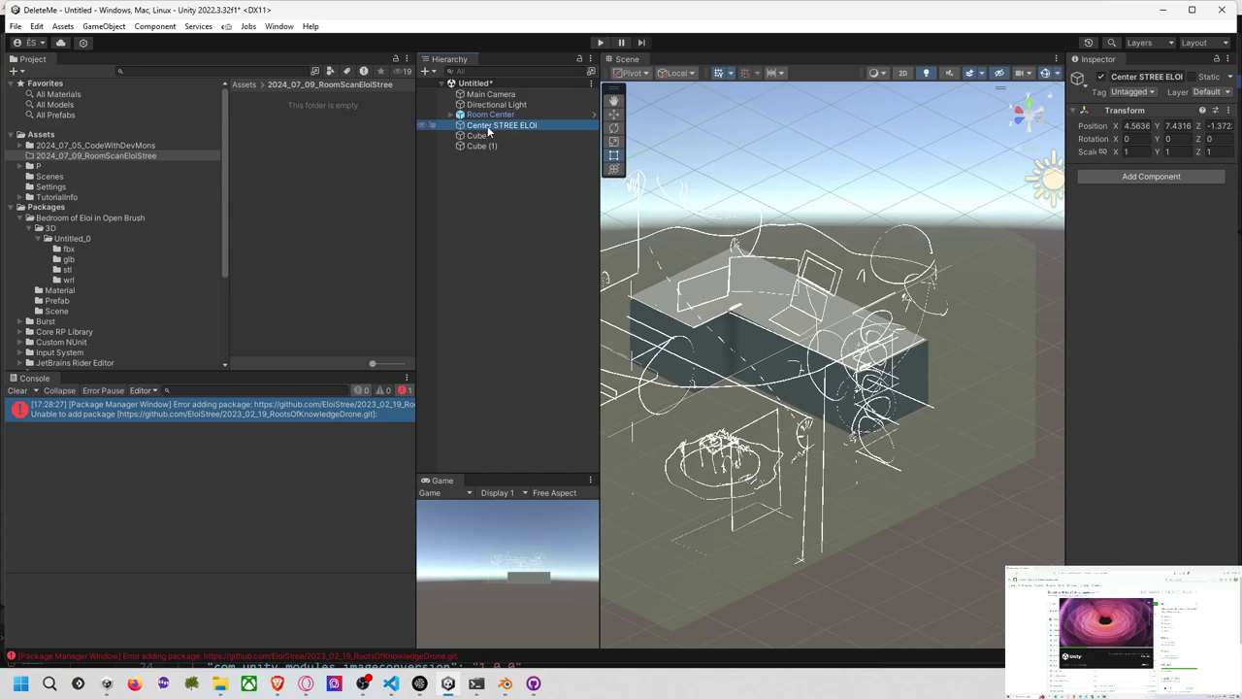
click(491, 145)
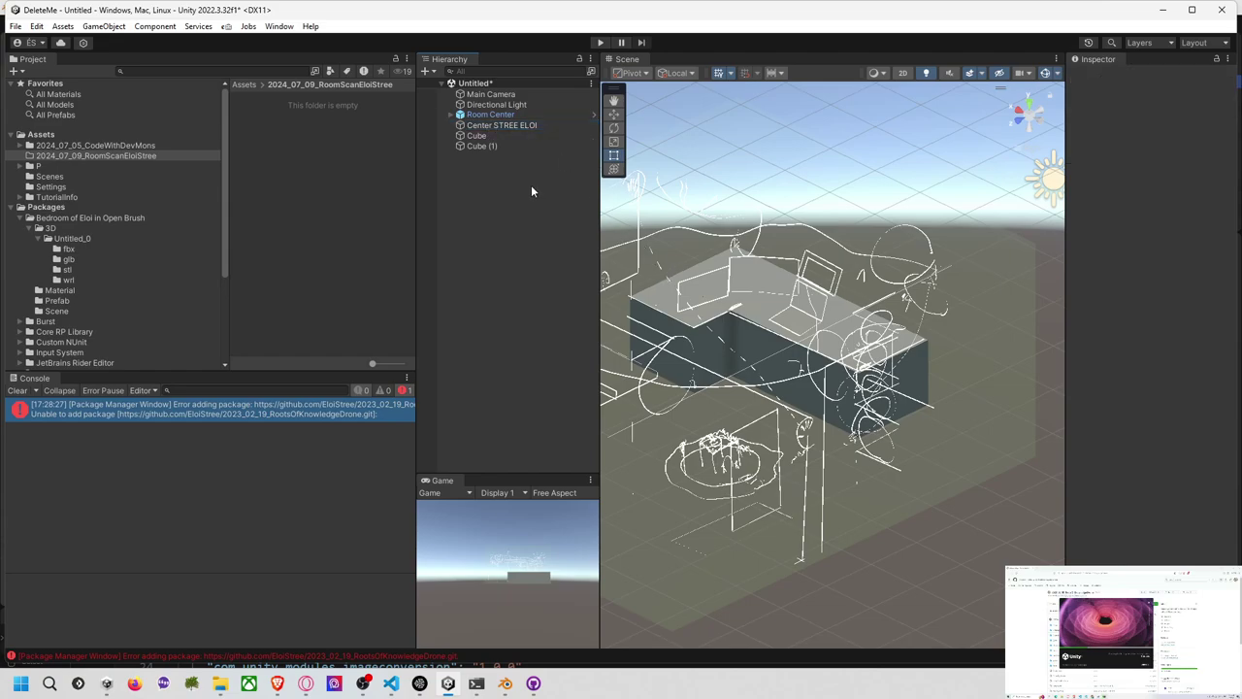
click(497, 124)
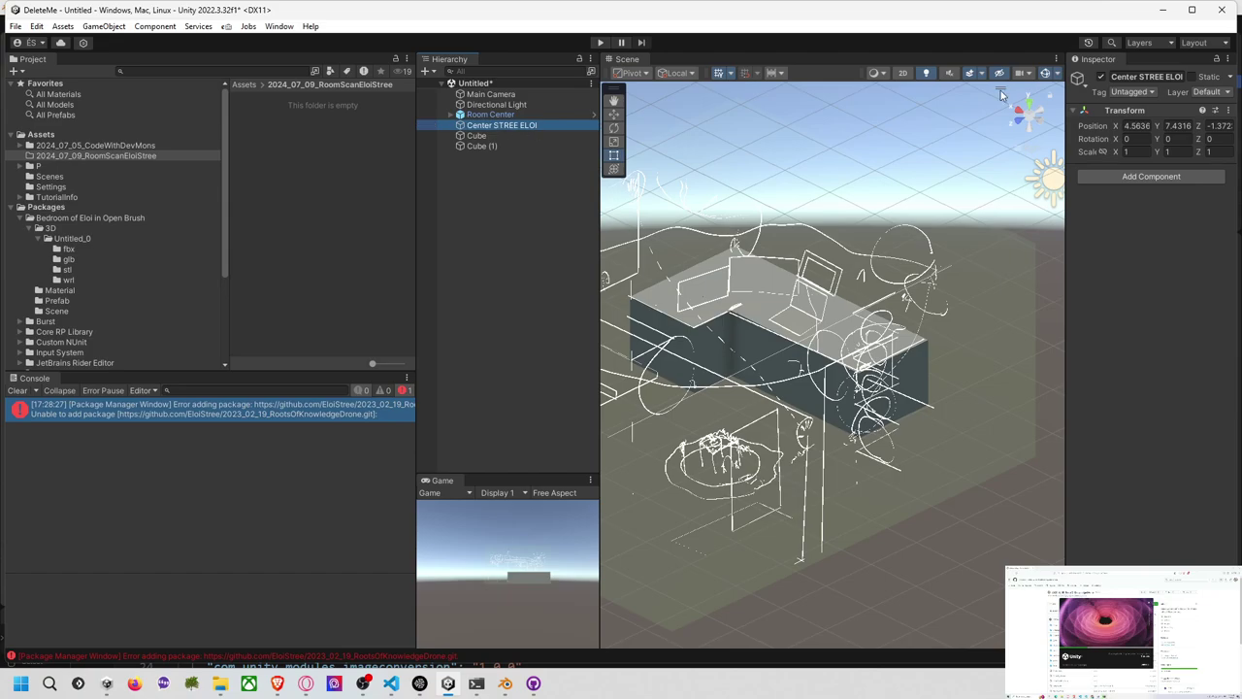
click(1139, 127)
text(0)
key(Tab)
text(0)
key(Tab)
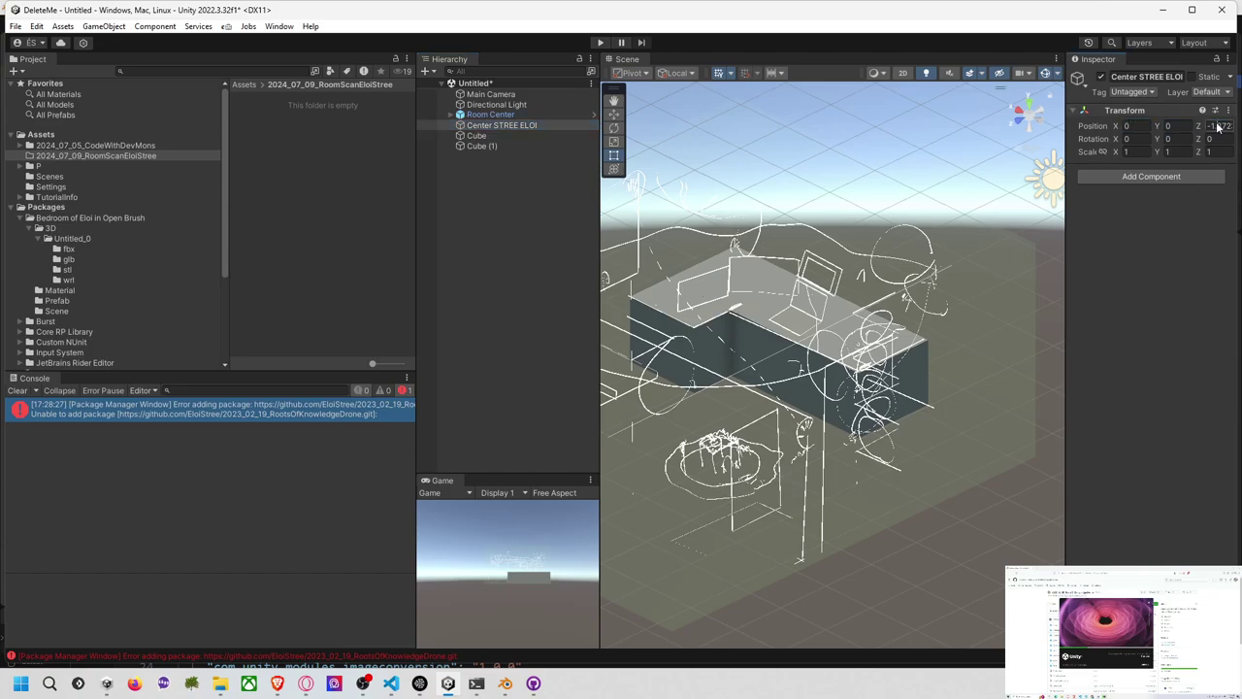
text(0)
Nest both cubes under the center object and frame it from above
click(509, 136)
ctrl+click(505, 145)
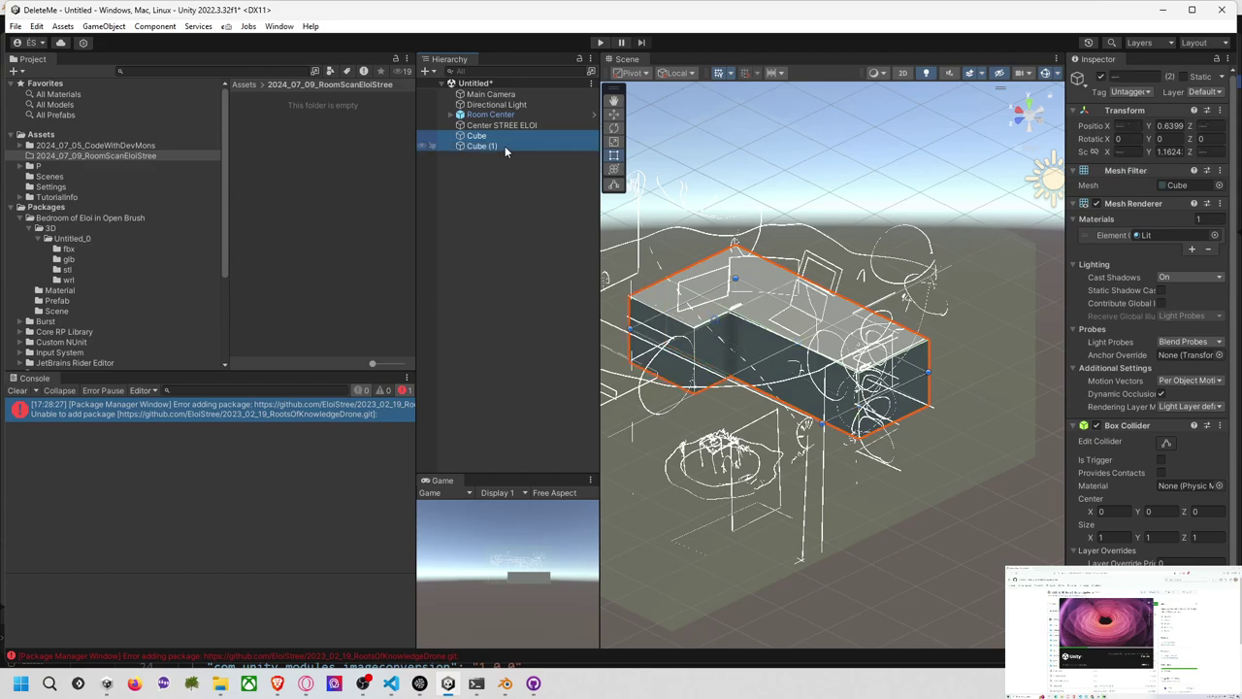
drag(503, 143, 520, 123)
double_click(505, 125)
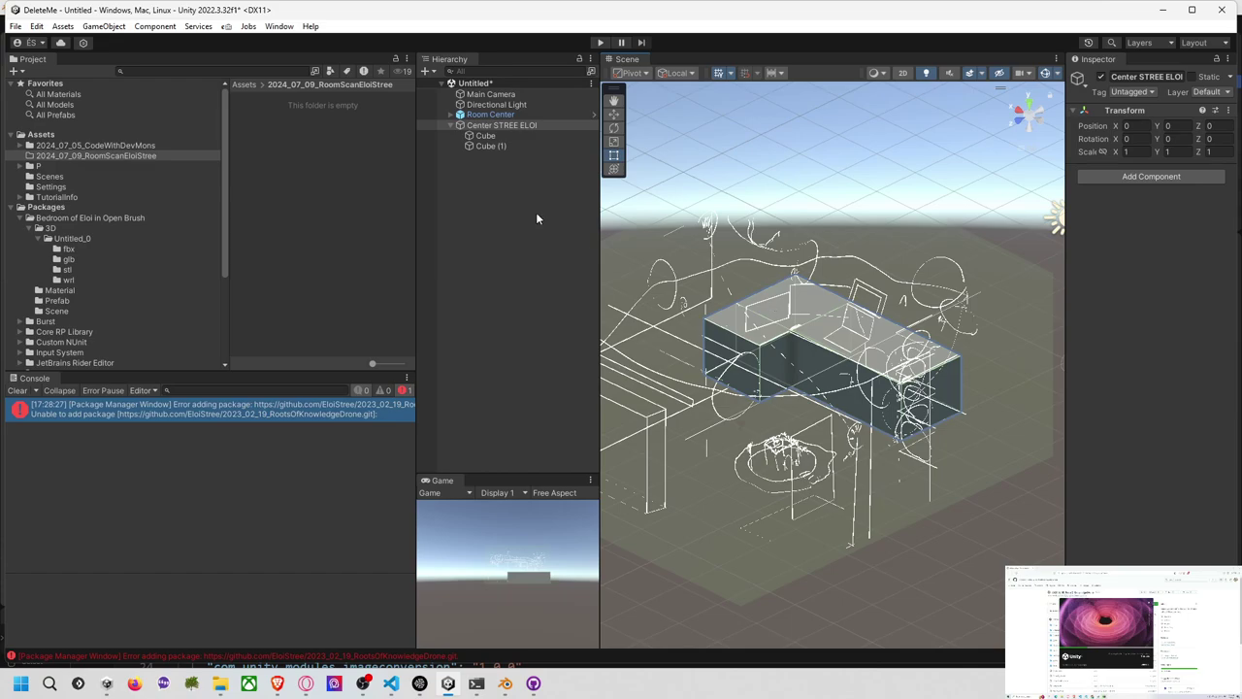
click(614, 169)
middle_drag(778, 221, 729, 240)
alt+drag(729, 240, 726, 287)
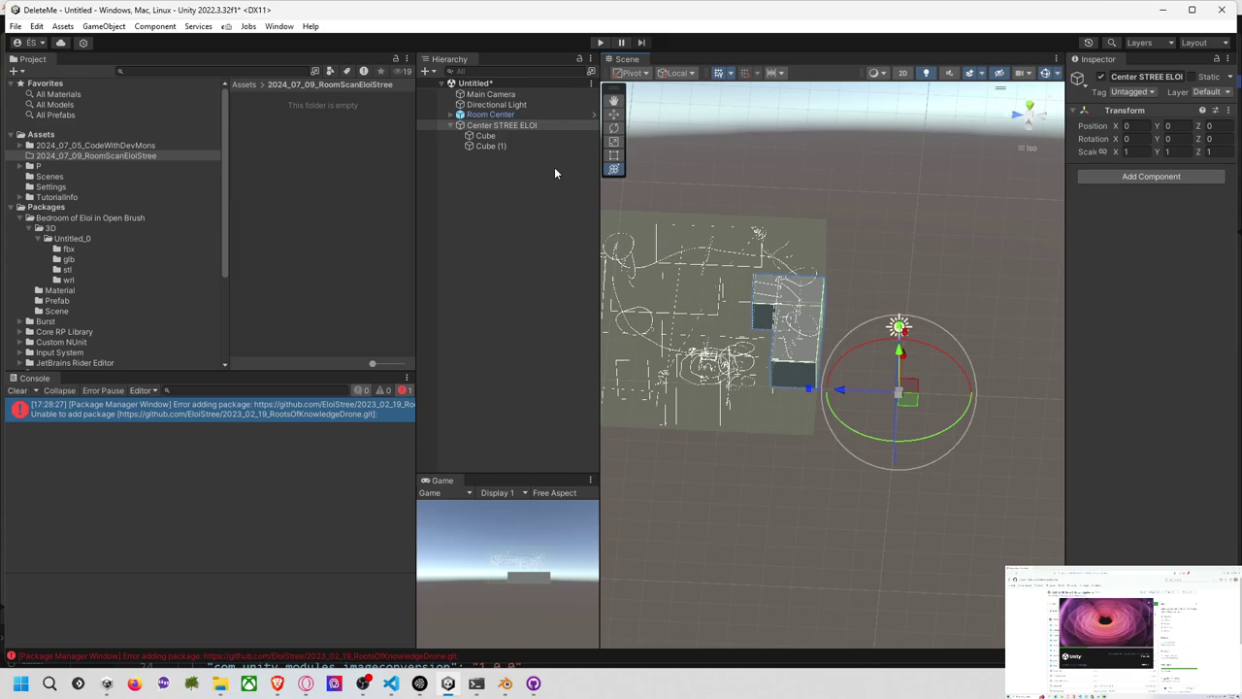
Try setting Room Center's Z position to 0, then undo the change
click(529, 114)
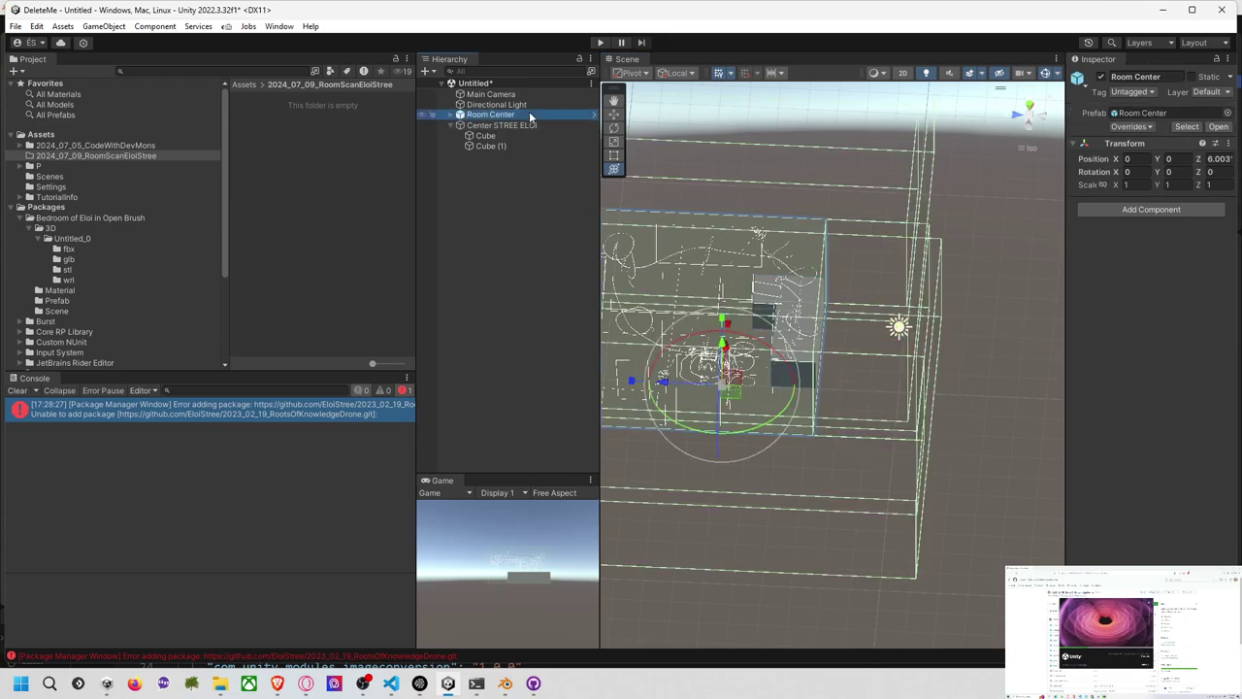
click(1215, 159)
text(0)
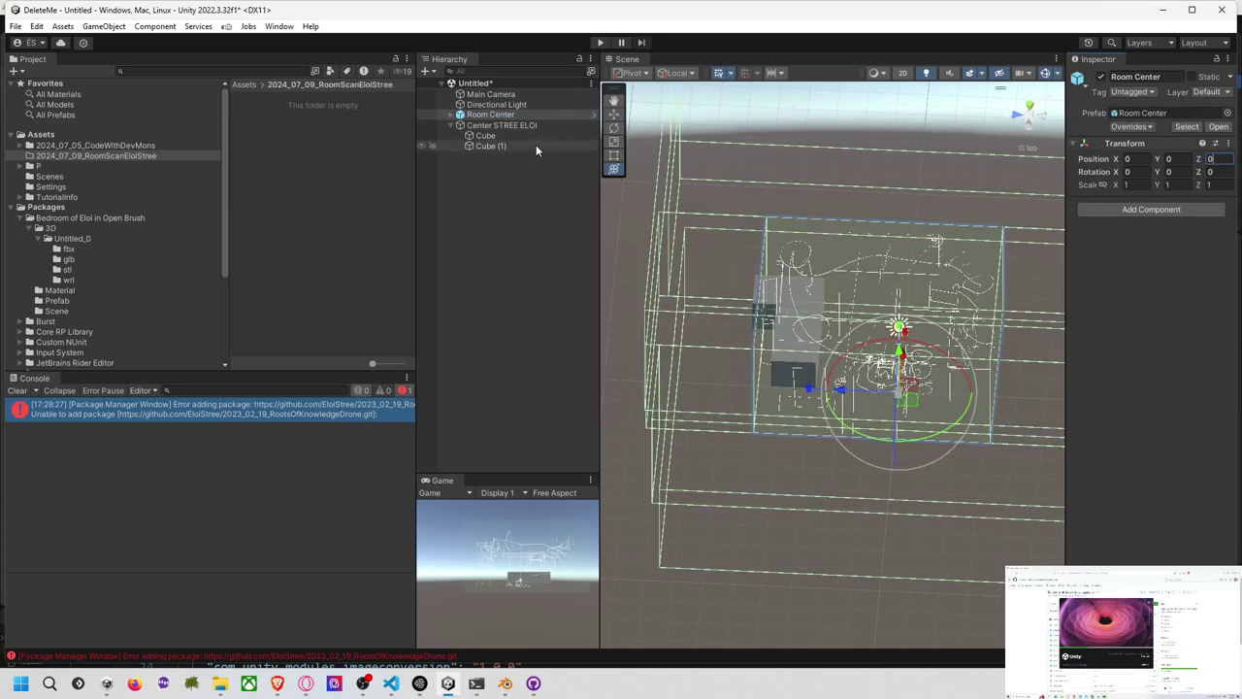
key(ctrl+z)
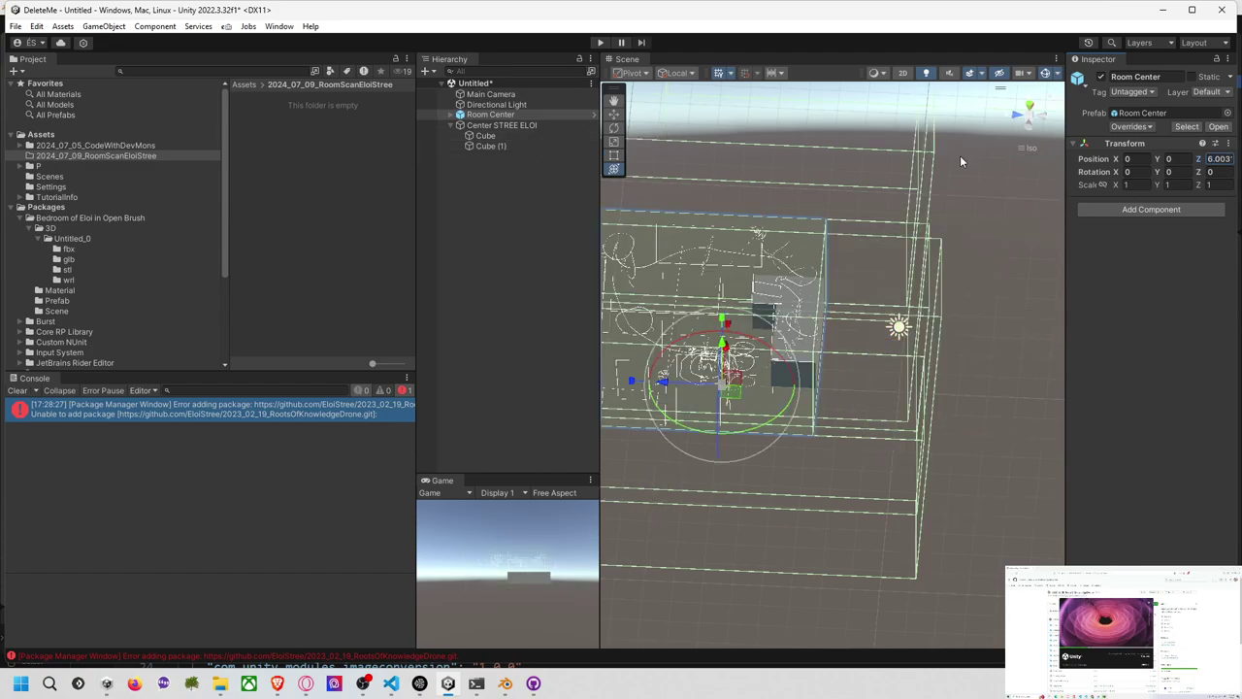
text(0)
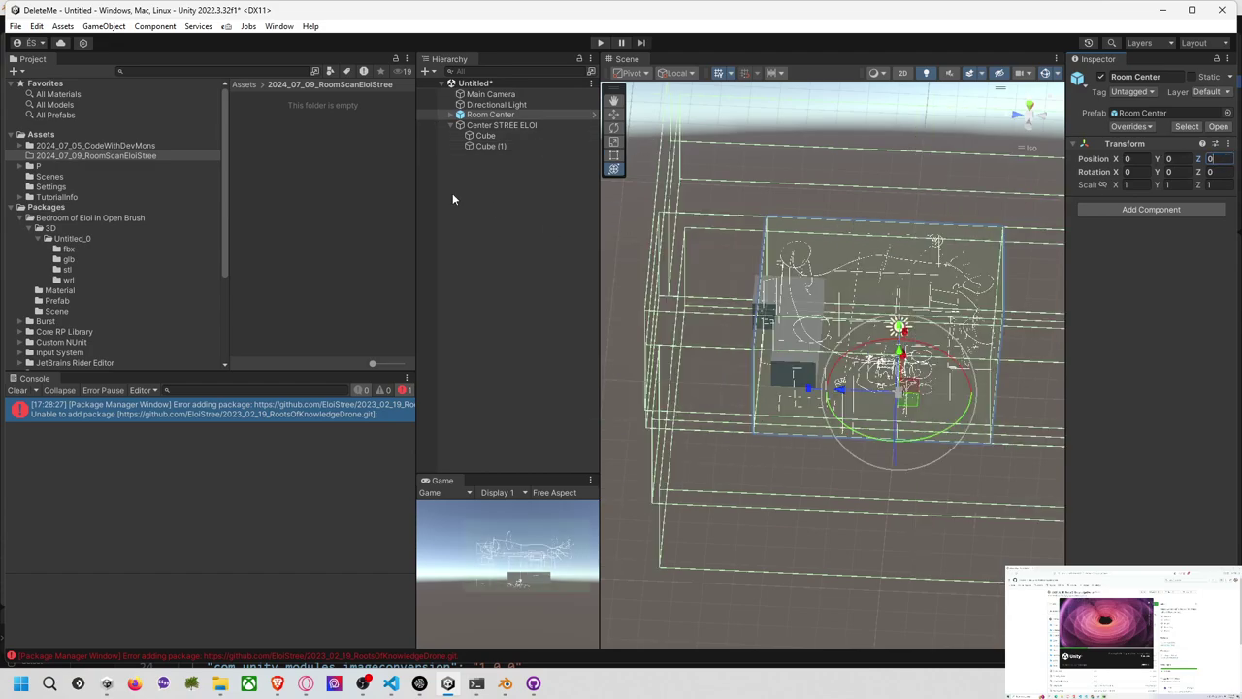
click(452, 199)
Slide both cubes to the right edge of the room plane with the Move tool
click(500, 125)
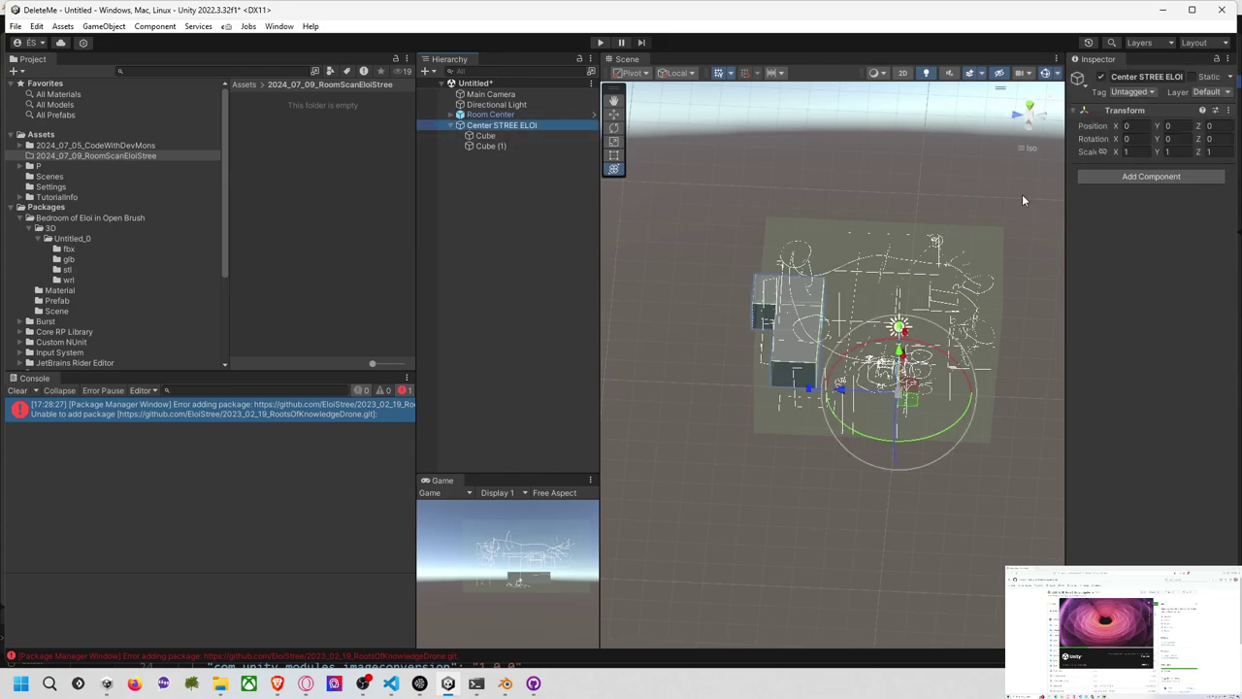
click(504, 135)
shift+click(504, 146)
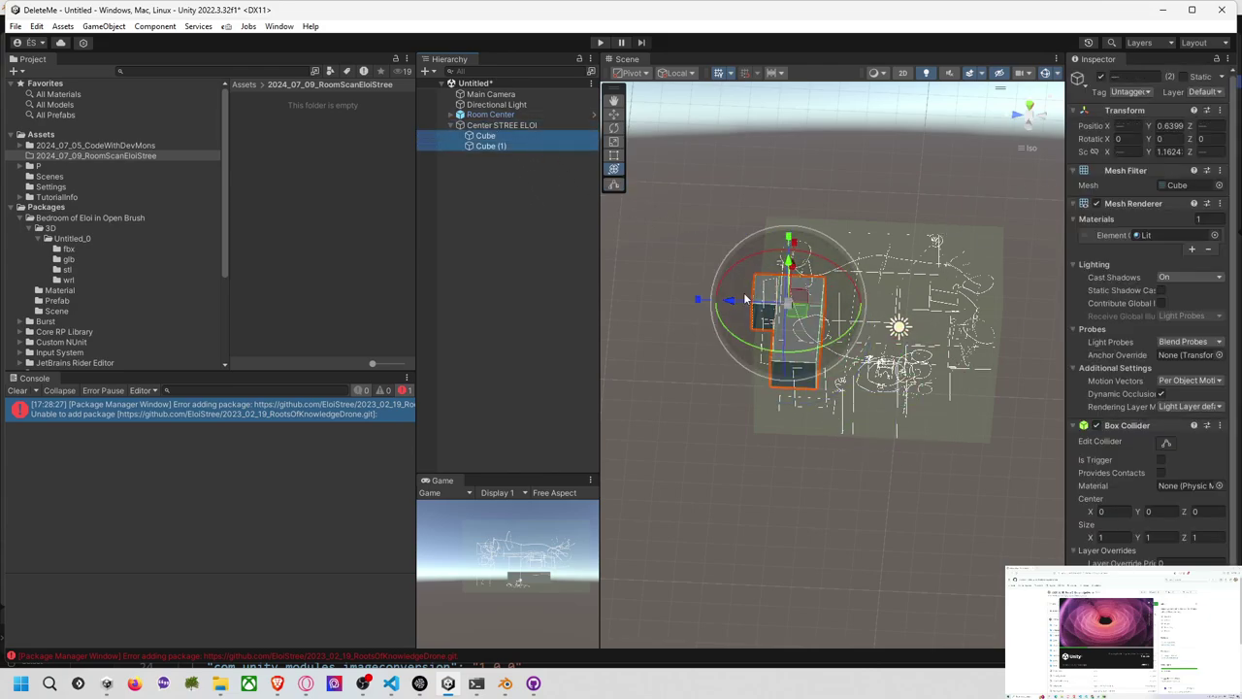
drag(741, 304, 767, 321)
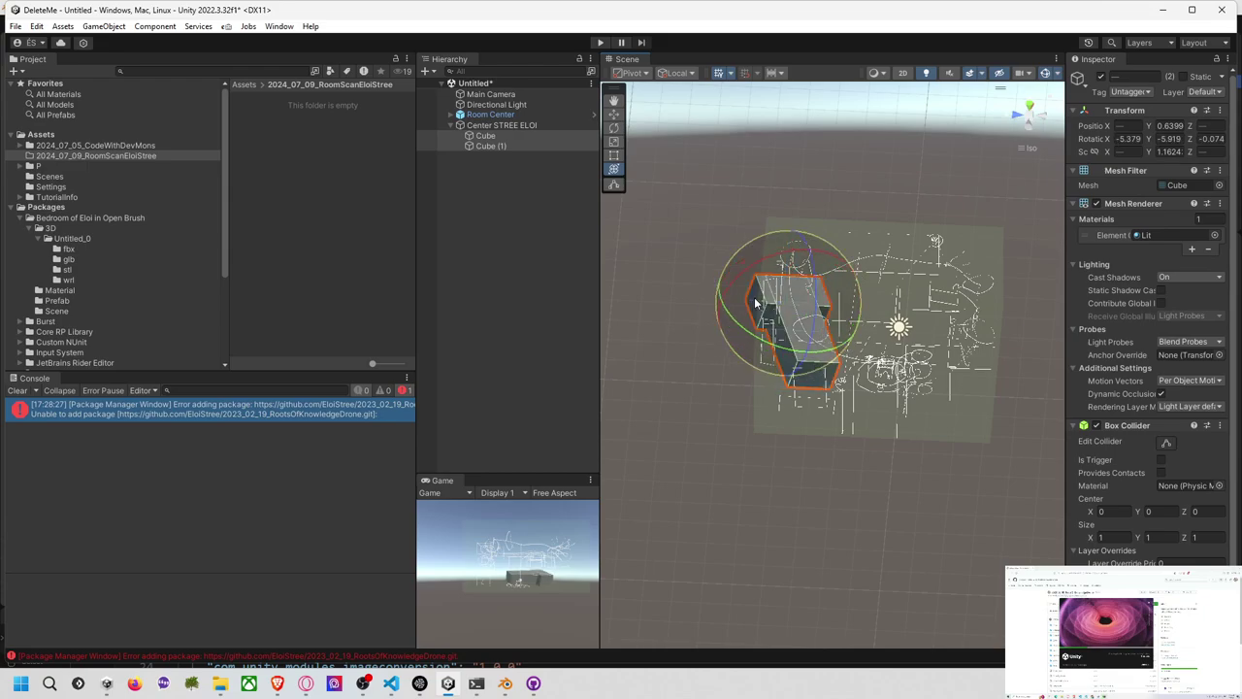
click(613, 127)
key(w)
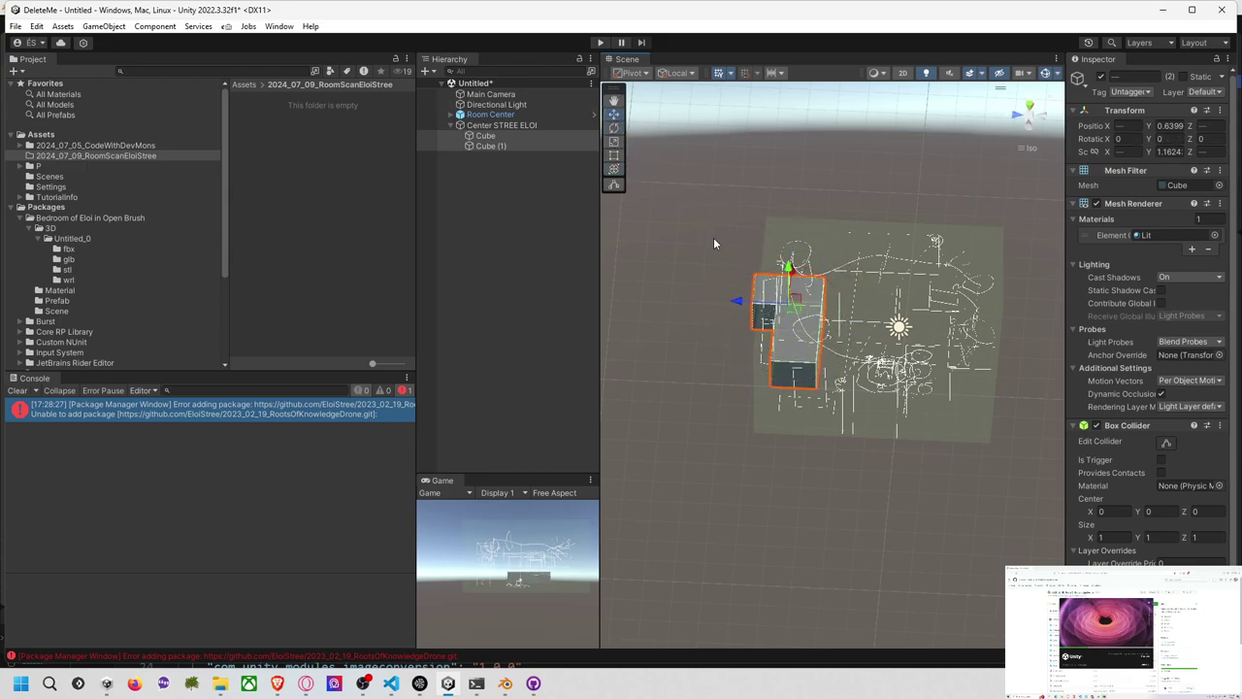
drag(743, 303, 920, 320)
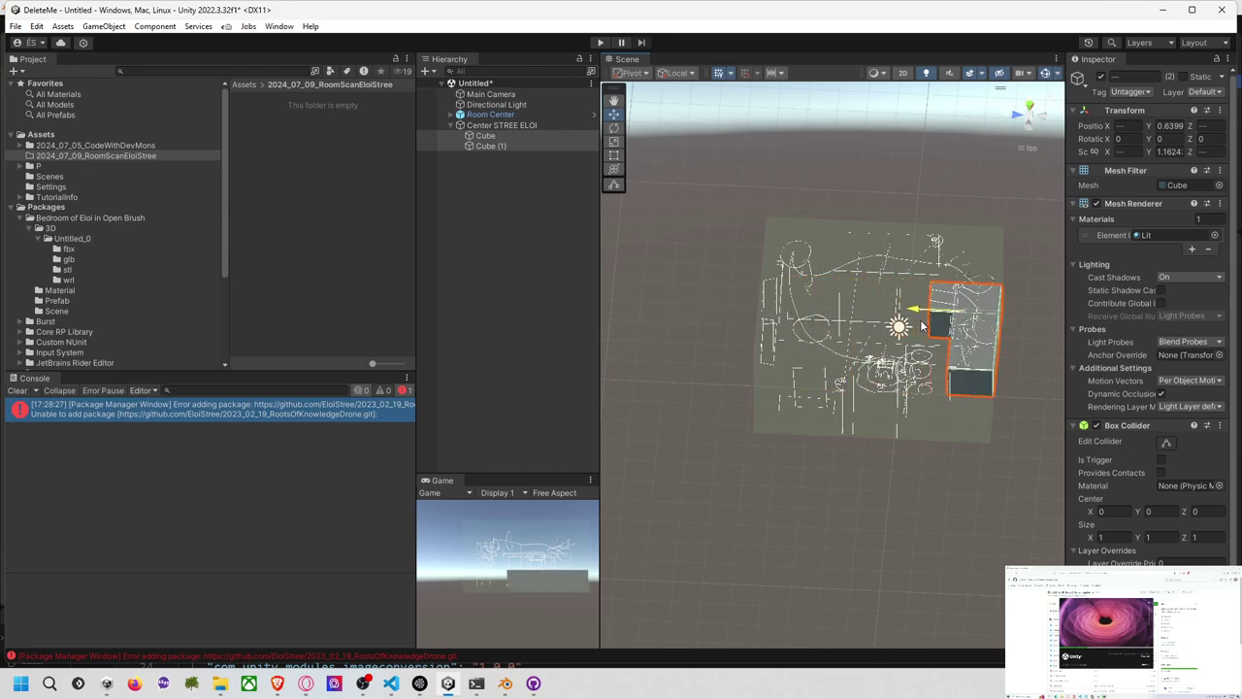
mouse_move(1013, 337)
alt+mouse_down()
mouse_move(1058, 322)
mouse_move(1048, 291)
alt+mouse_up()
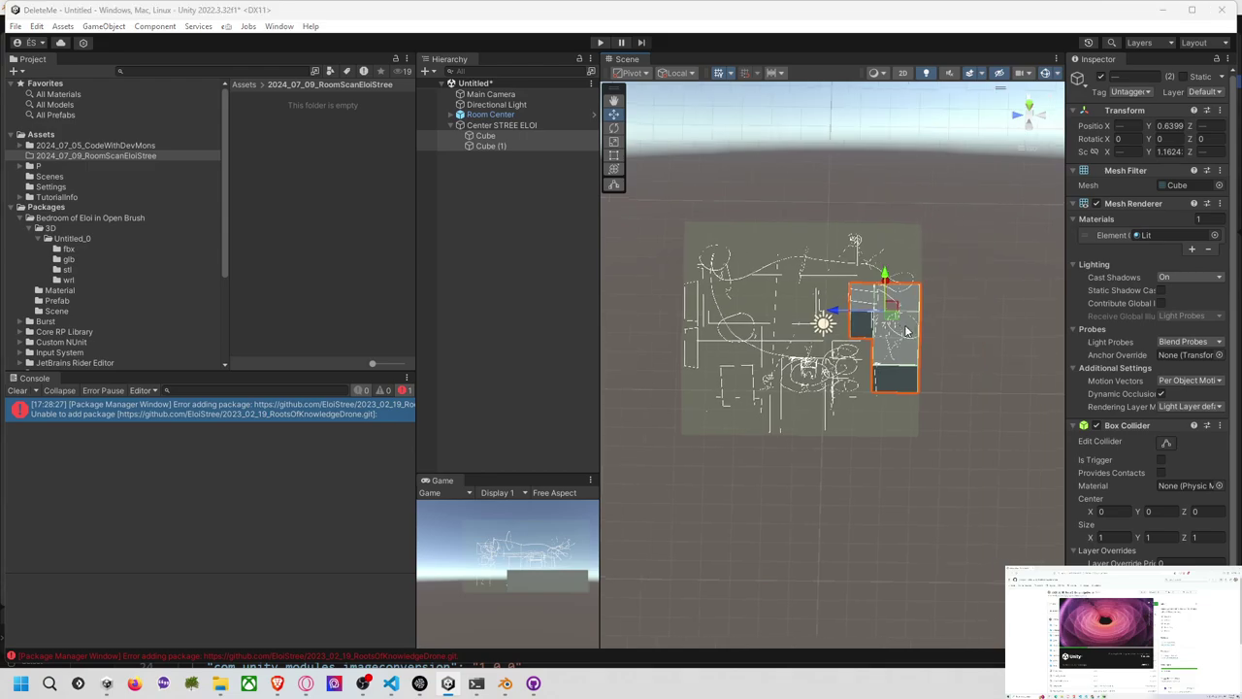
Dismiss the scene save prompt without saving and reselect the center object
key(ctrl+s)
click(580, 363)
click(511, 125)
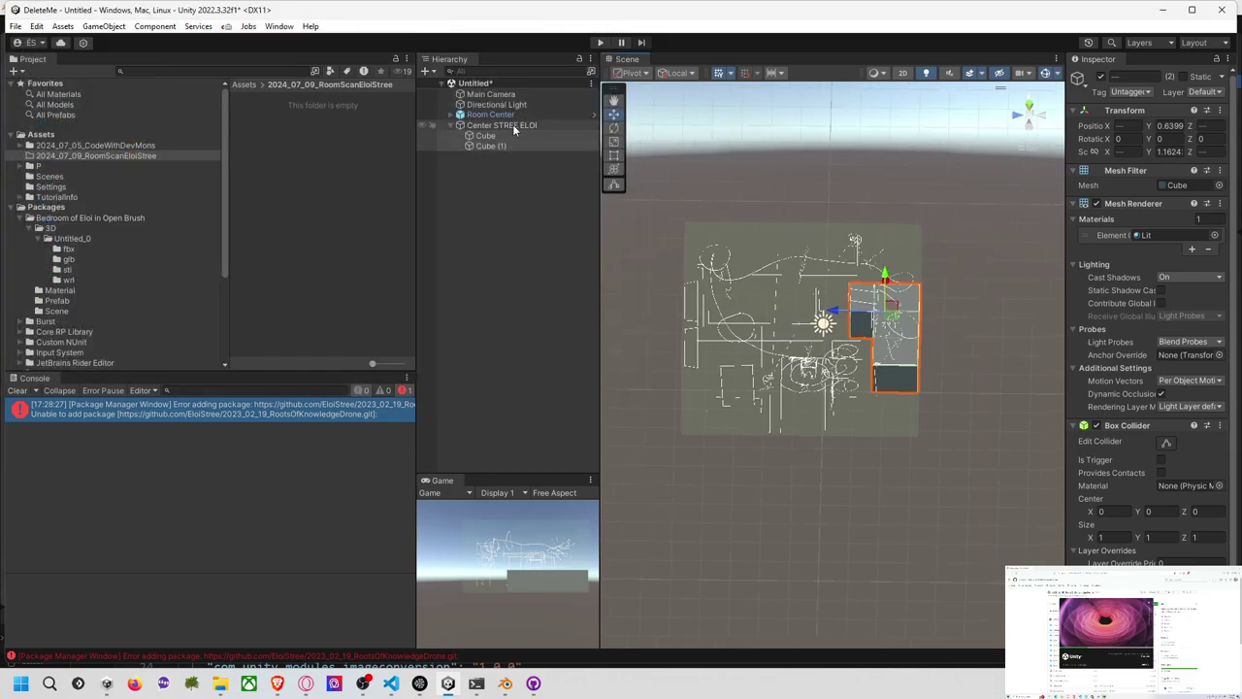
Drag the center object into the dated room-scan folder to make it a prefab
click(169, 157)
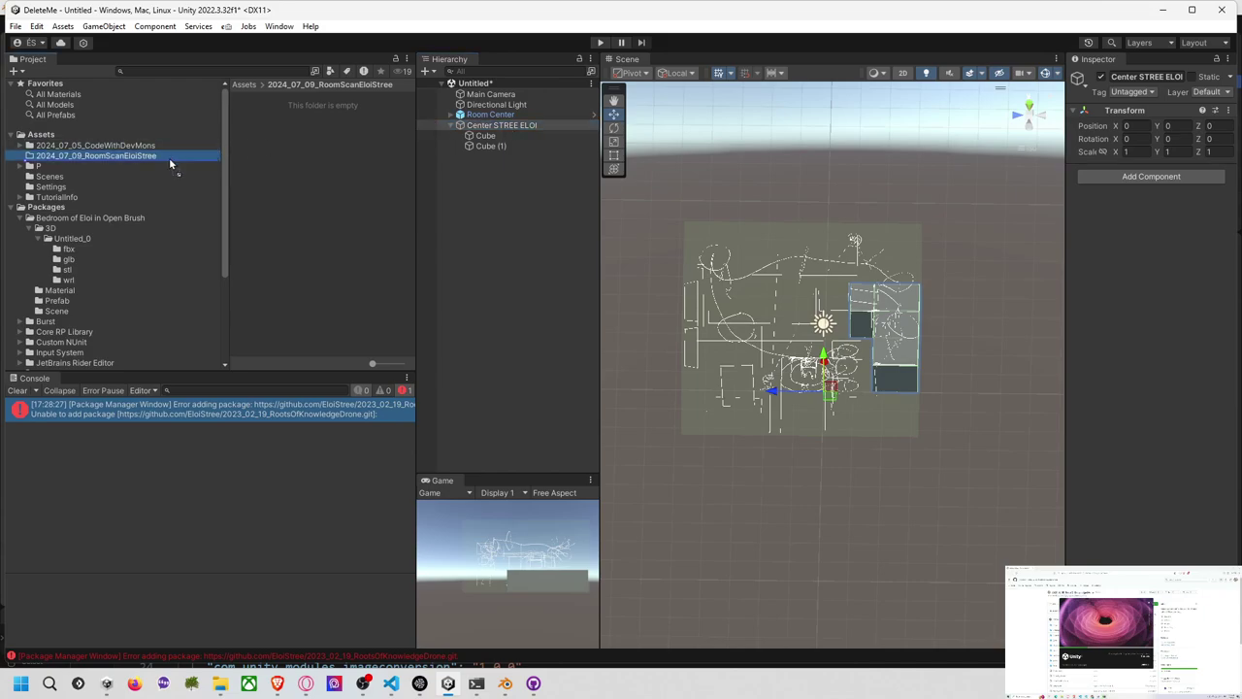
drag(308, 190, 335, 183)
click(308, 155)
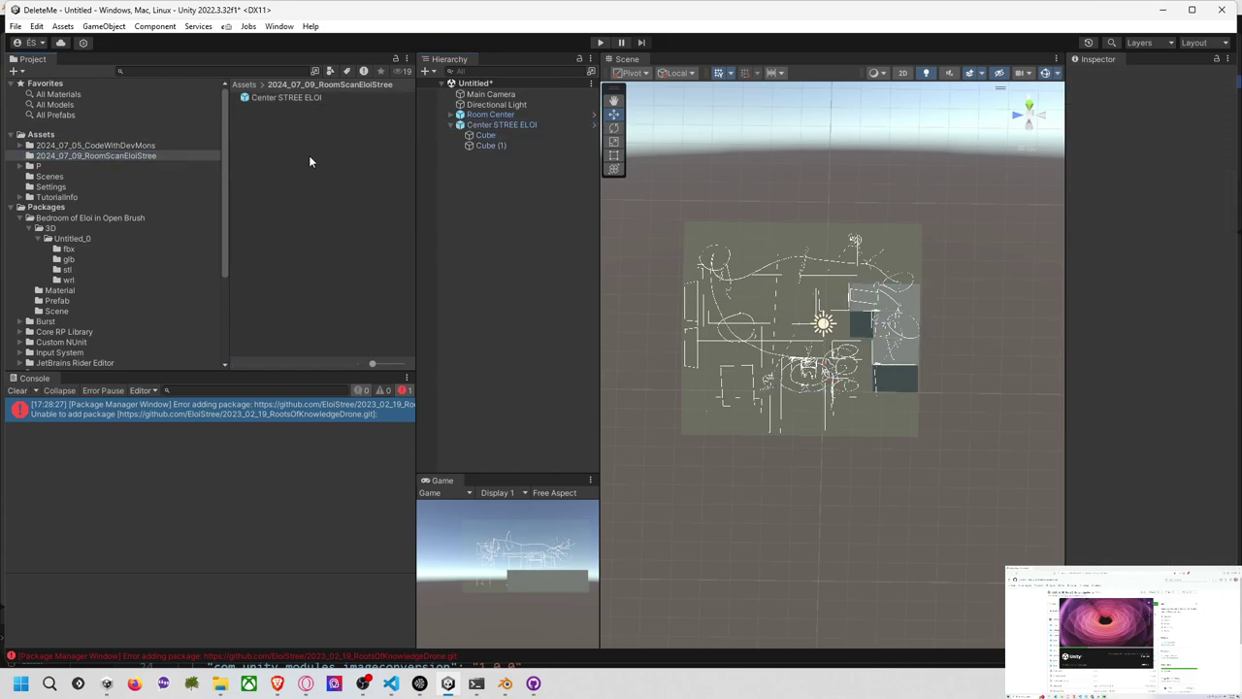
click(302, 98)
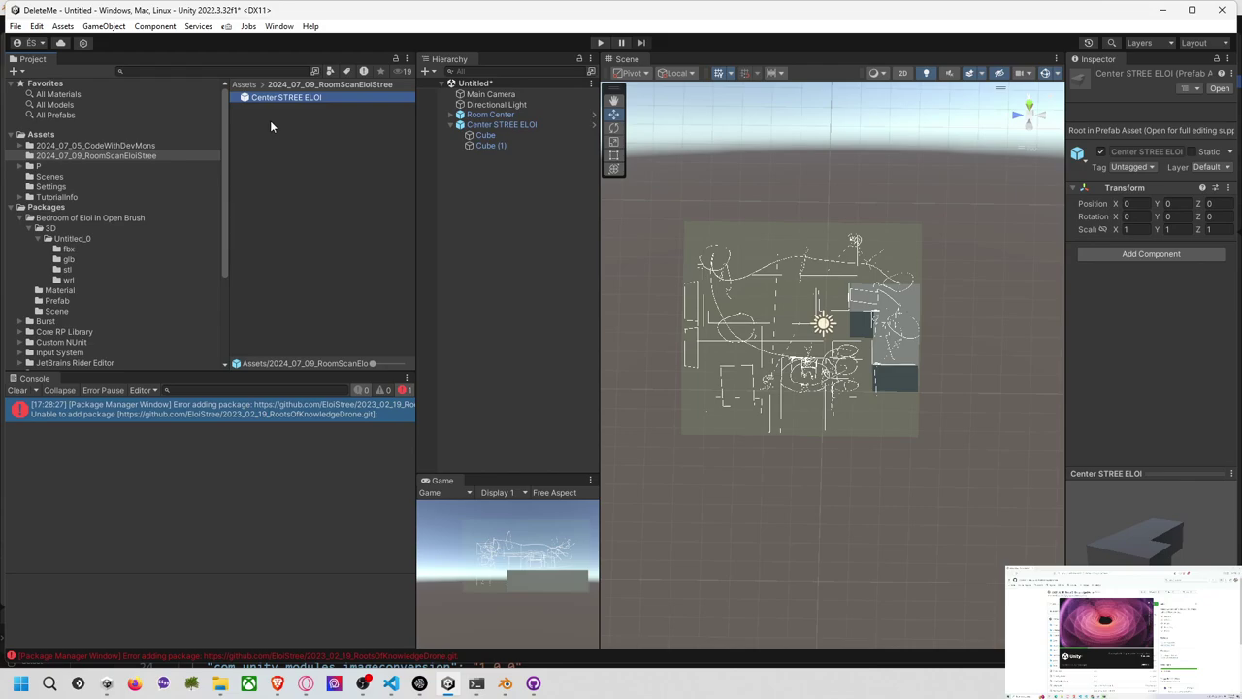
alt+drag(854, 255, 1035, 460)
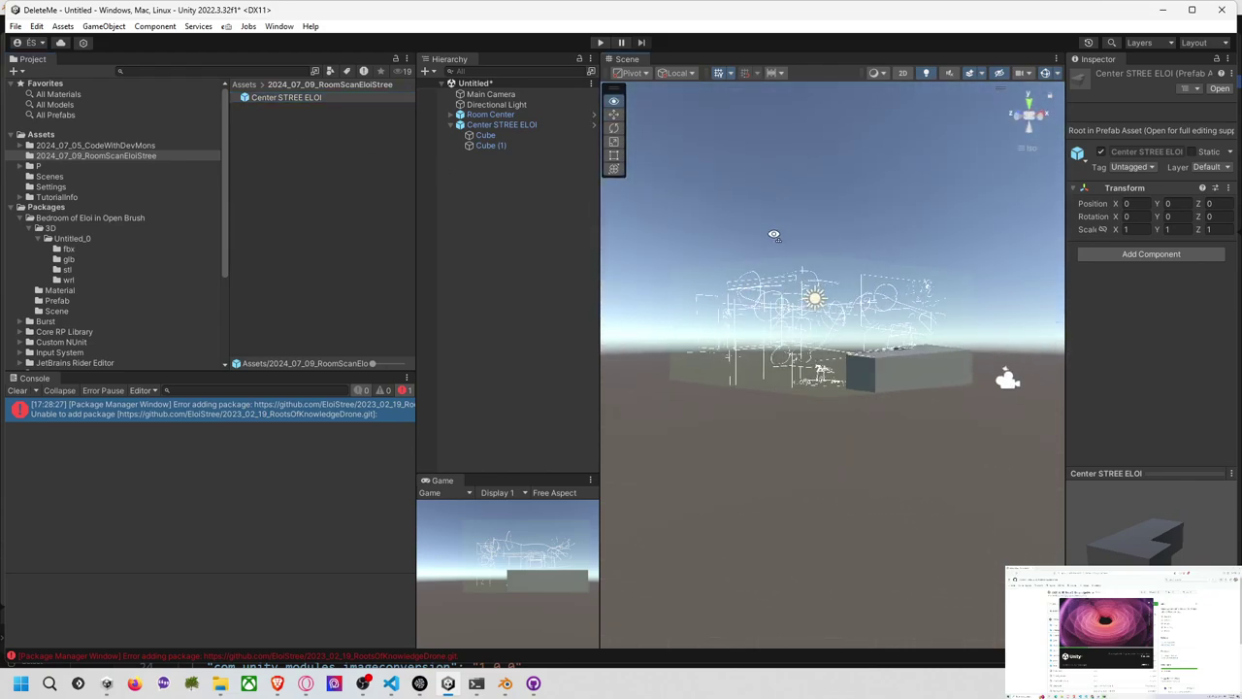
click(490, 124)
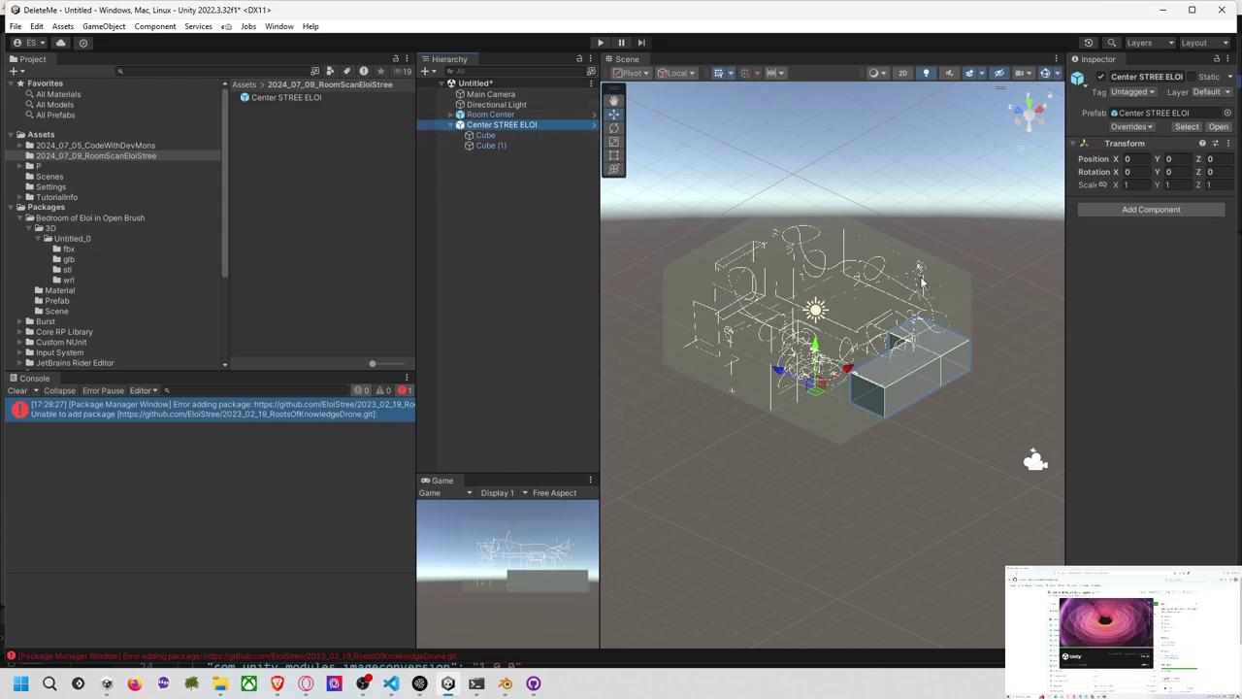
mouse_move(855, 297)
alt+mouse_down()
mouse_move(971, 294)
mouse_move(733, 336)
mouse_move(755, 312)
alt+mouse_up()
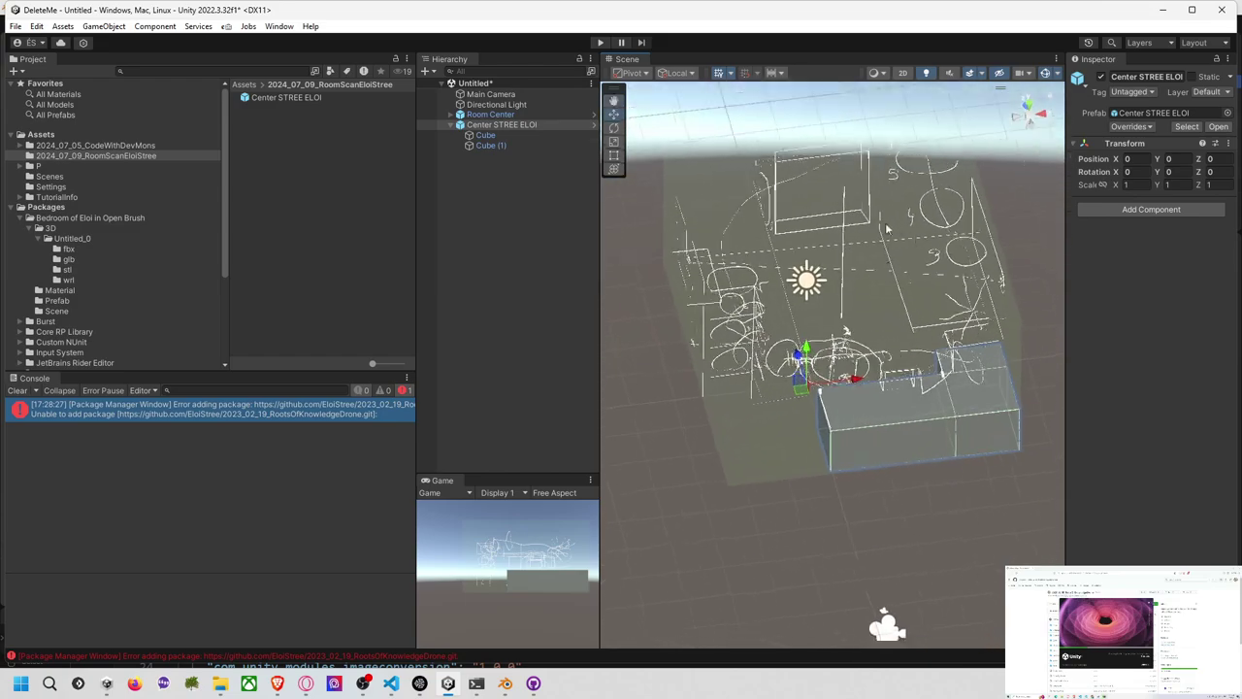
mouse_move(1020, 304)
alt+mouse_down()
mouse_move(782, 259)
mouse_move(953, 341)
mouse_move(775, 248)
mouse_move(412, 275)
alt+mouse_up()
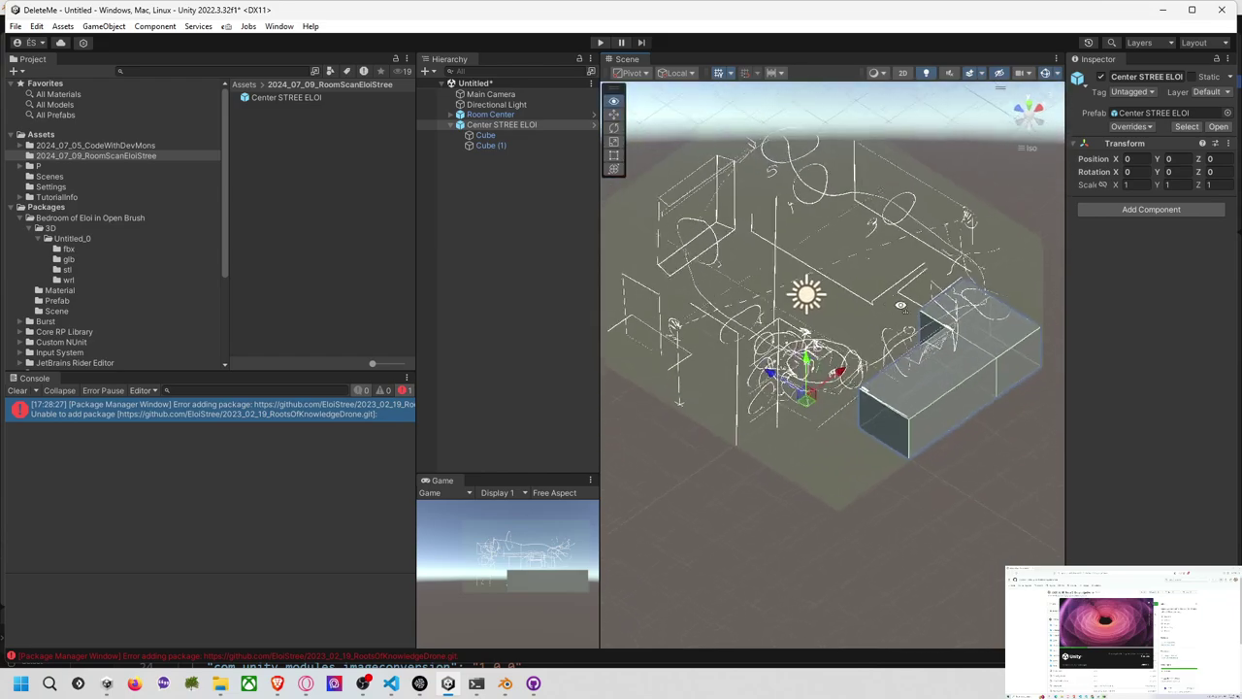
Clear the package error from the Console and cancel the scene save dialog
click(18, 390)
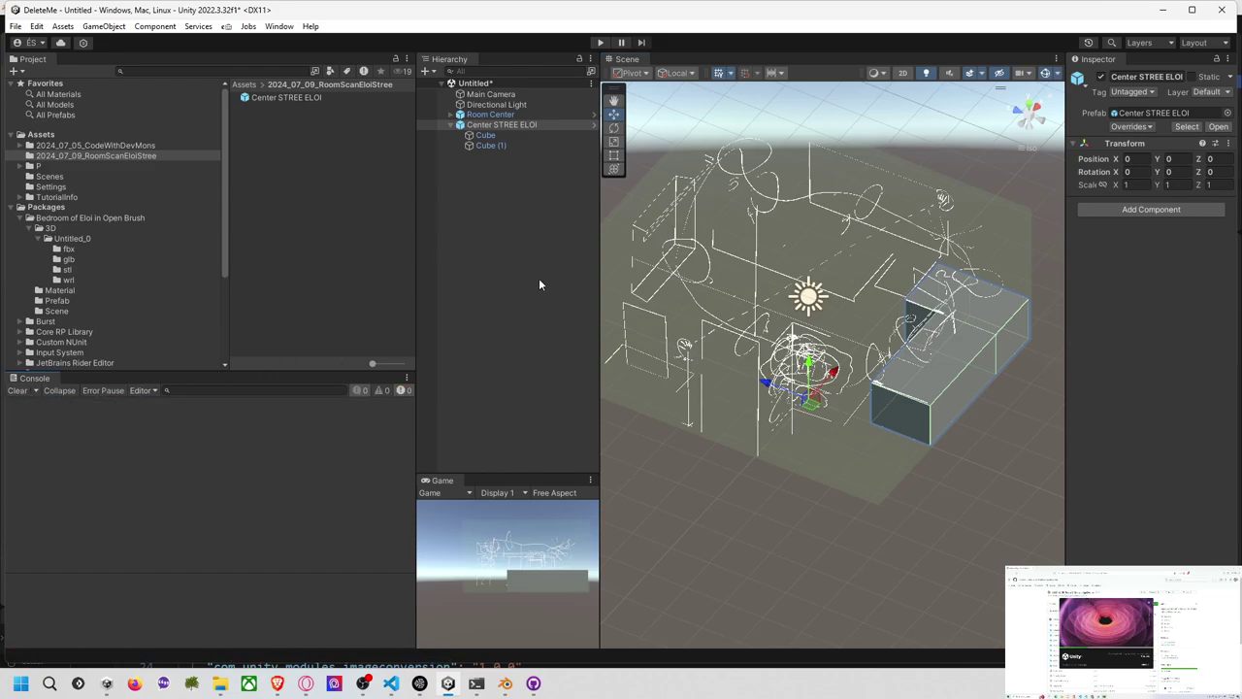
click(538, 277)
key(ctrl+s)
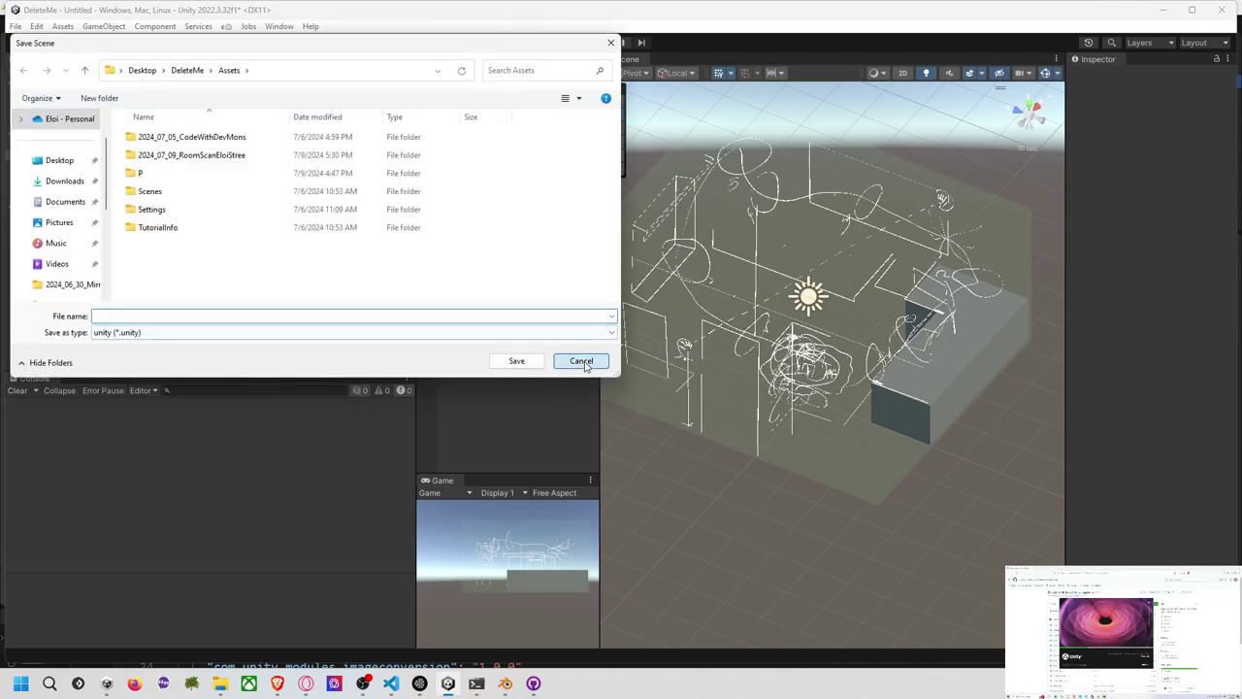
click(582, 360)
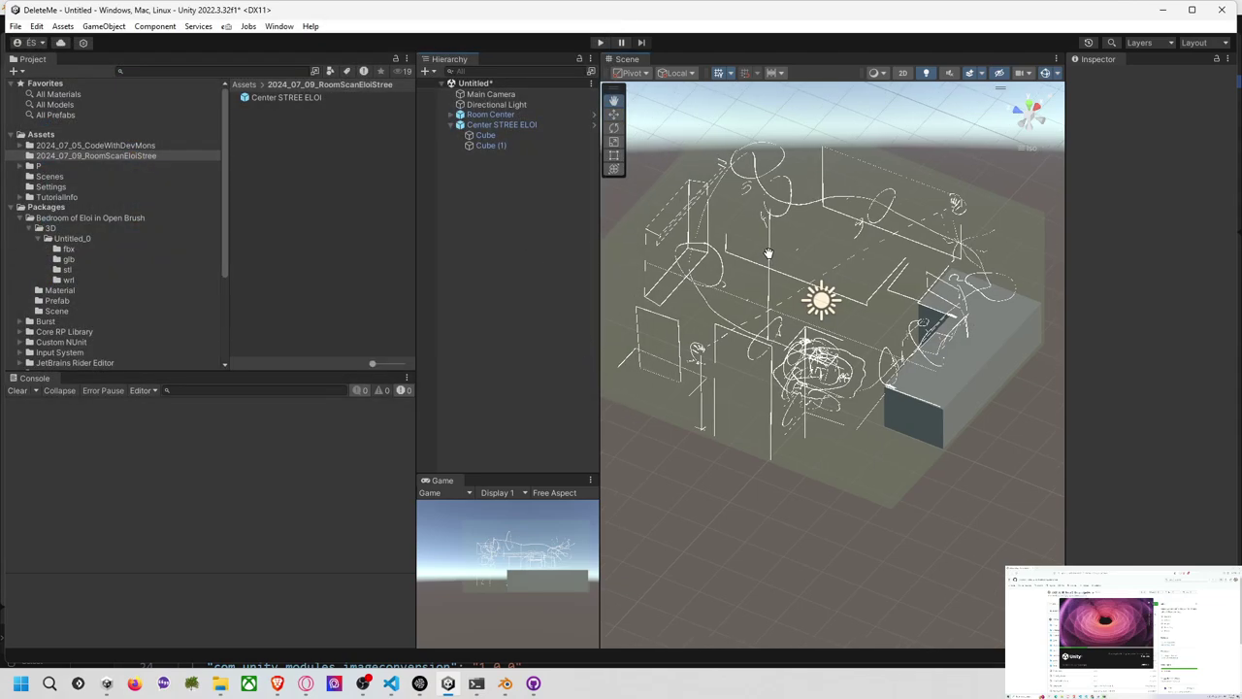